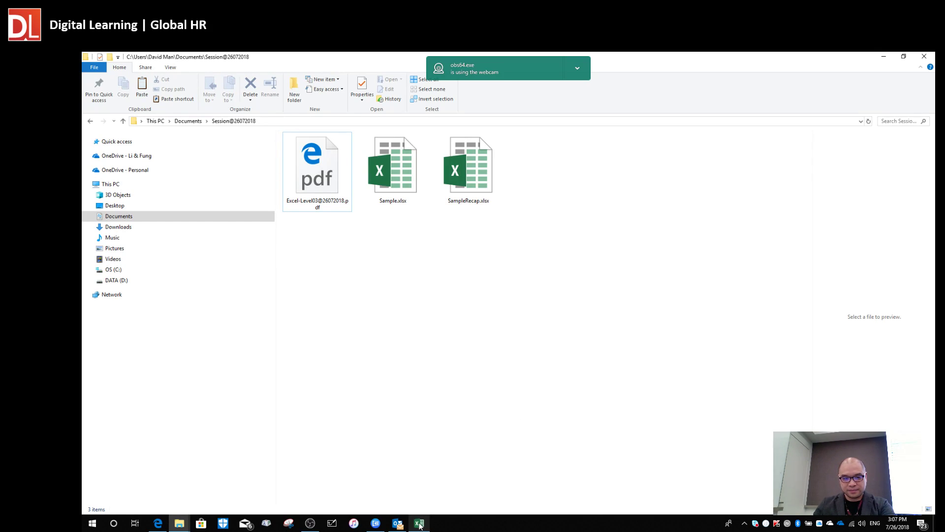
Minimize OBS and bring the Excel workbook with its Transaction Details sheet forward.
left_click(314, 525)
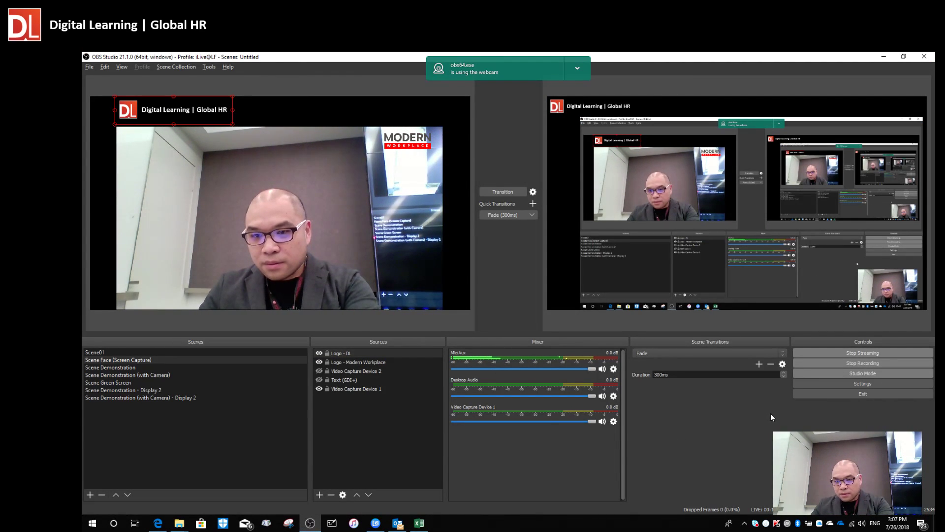
left_click(884, 57)
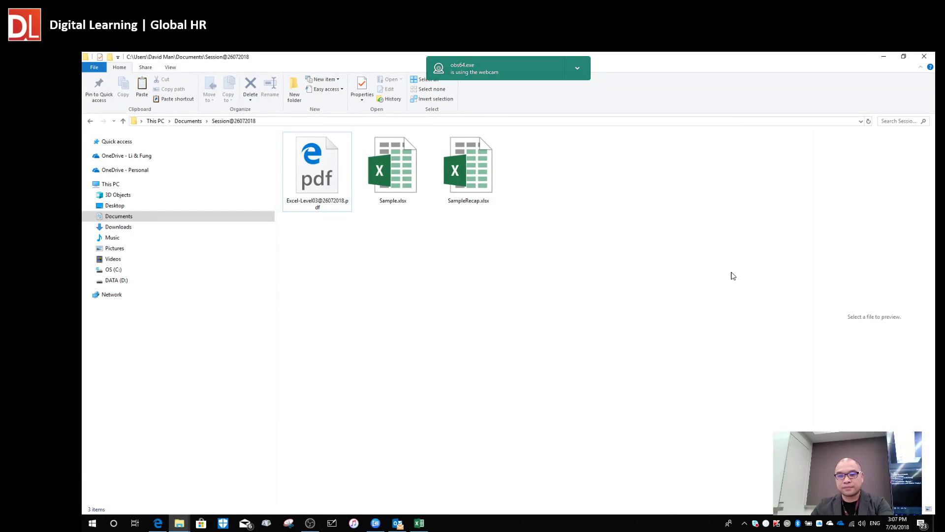
left_click(419, 523)
Browse the Store Information sheet's store addresses.
left_click(473, 354)
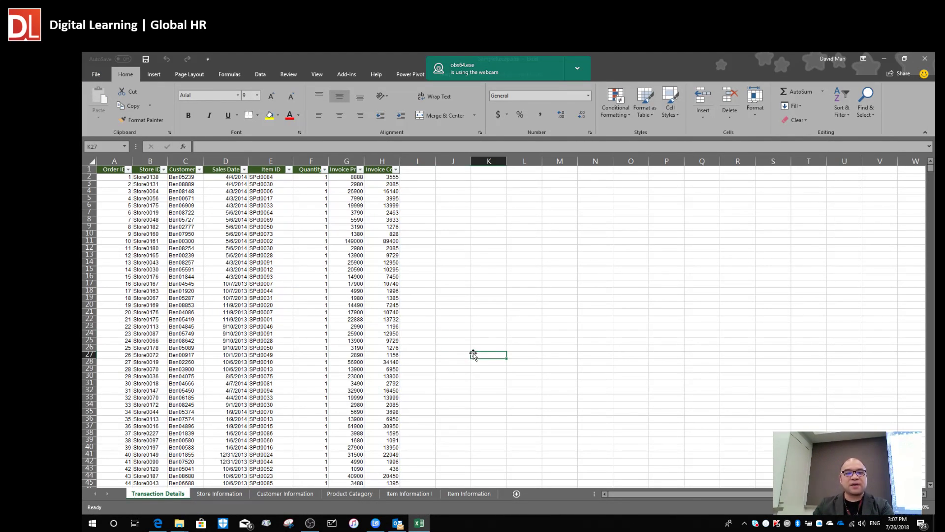
scroll(427, 364, "up", 4, "ctrl")
scroll(443, 386, "up", 3)
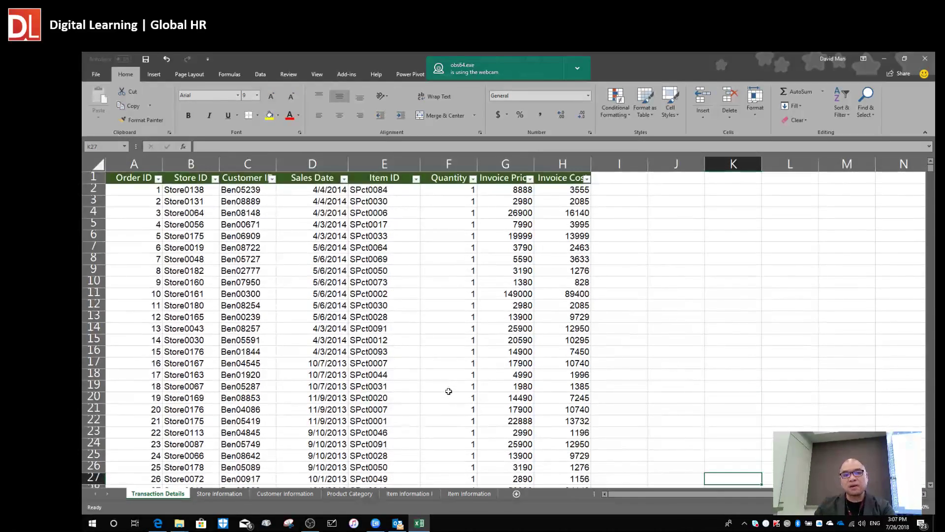
left_click(236, 493)
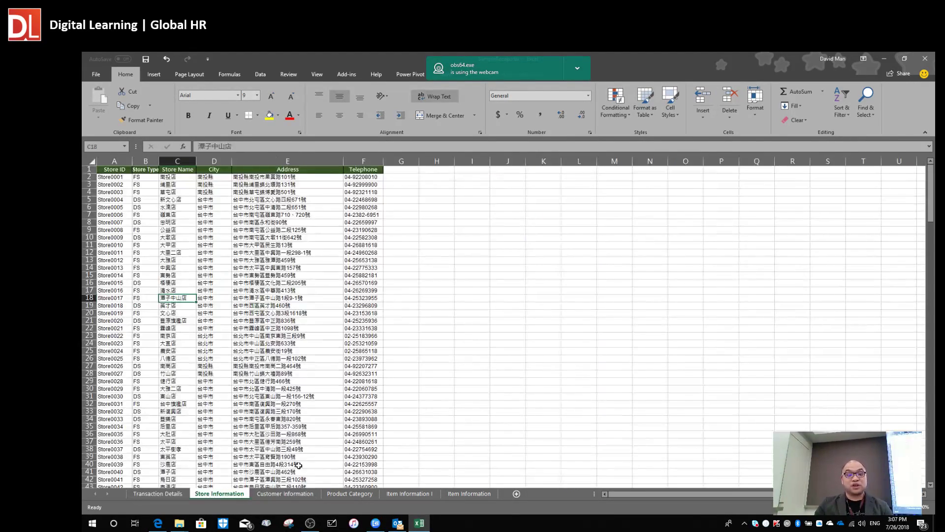
left_click(327, 337)
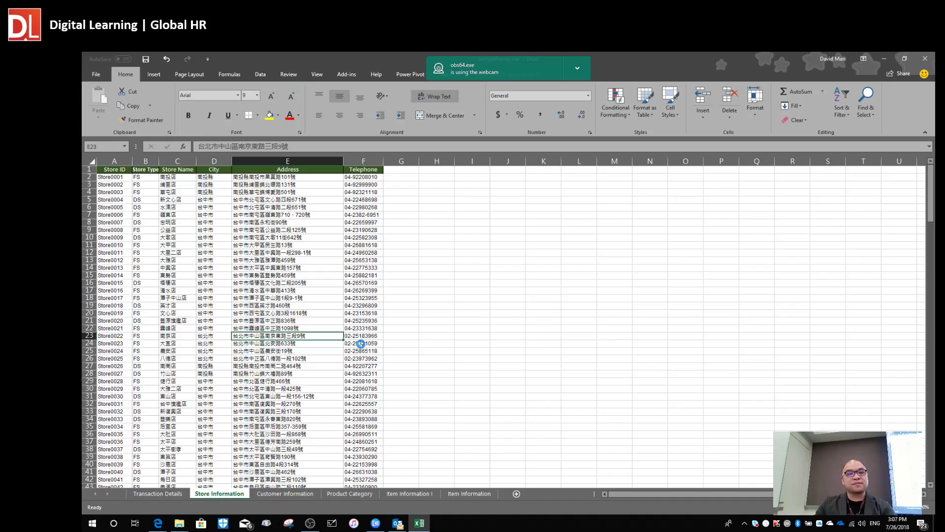
scroll(359, 345, "up", 3, "ctrl")
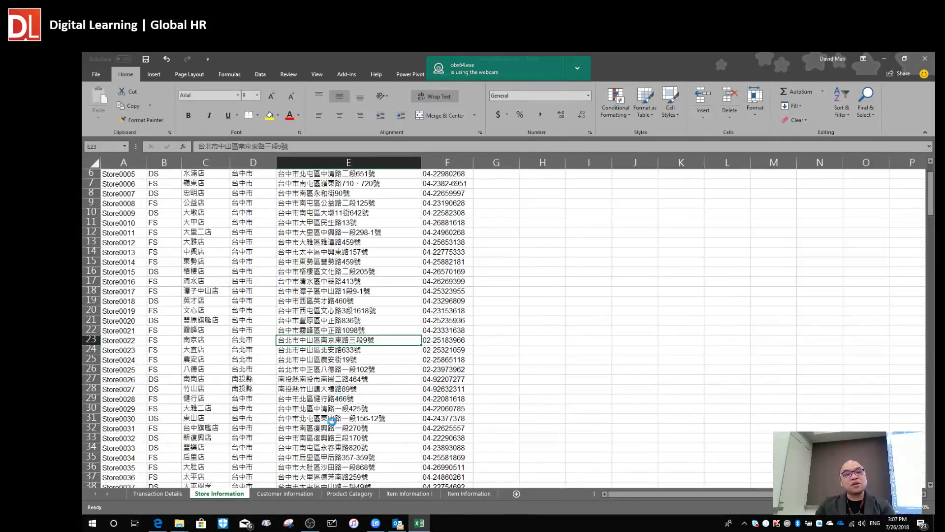
scroll(315, 419, "up", 2, "ctrl")
Move to the Customer Information sheet and scroll to the top of its data.
left_click(293, 493)
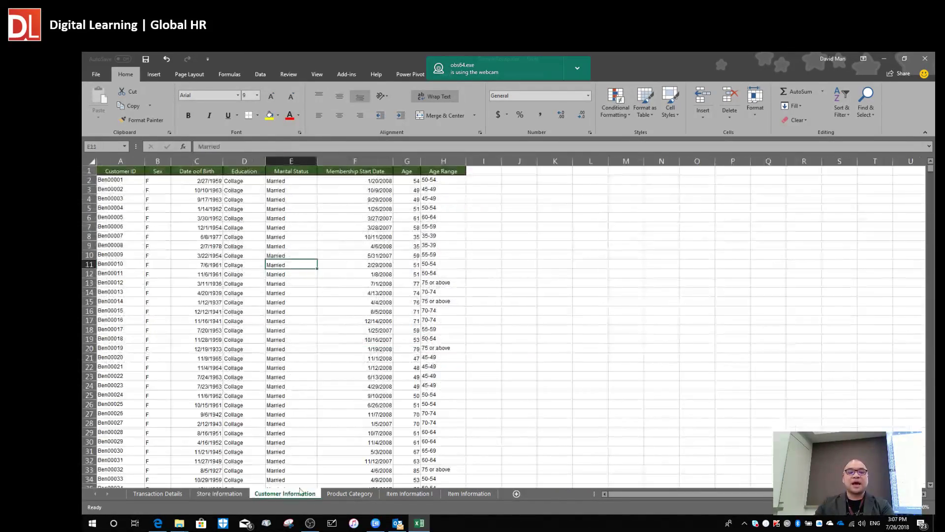
left_click(369, 372)
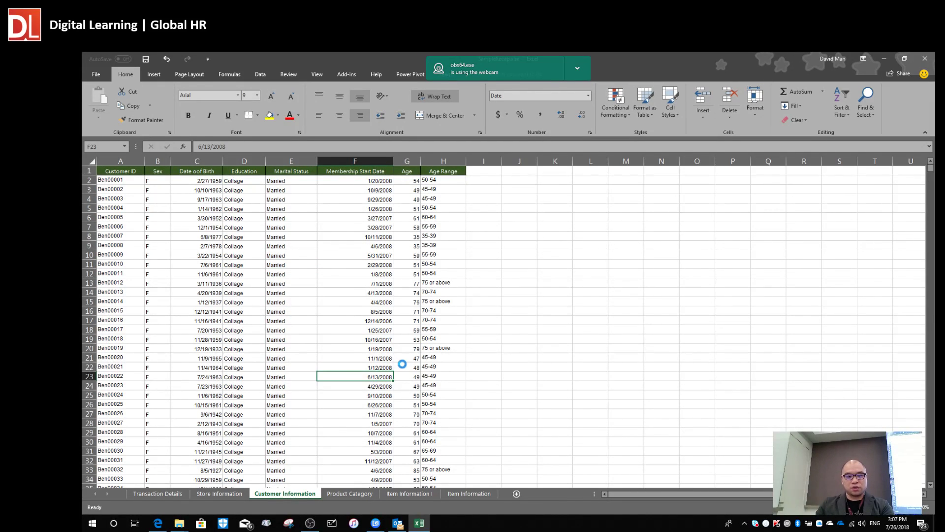
scroll(401, 363, "up", 2, "ctrl")
scroll(403, 333, "up", 2)
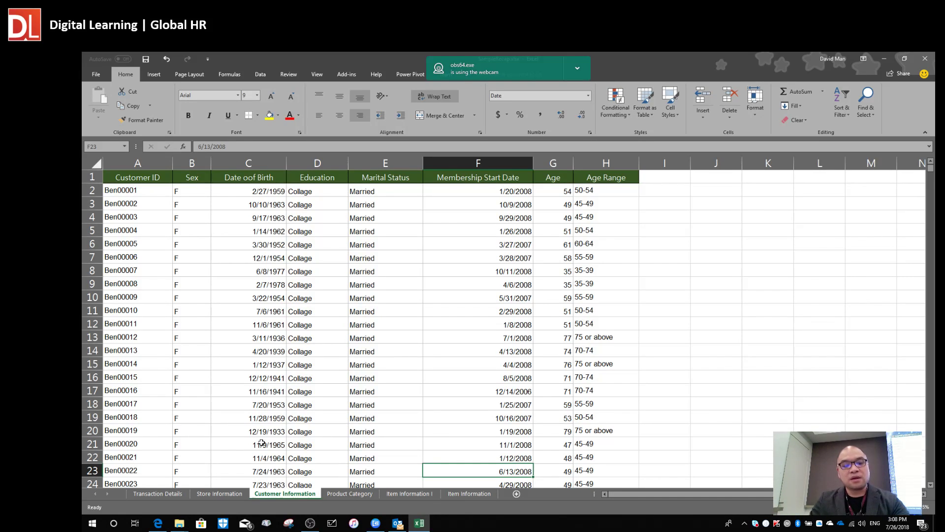
Flip between the Transaction Details, Store Information and Customer Information sheets.
left_click(167, 492)
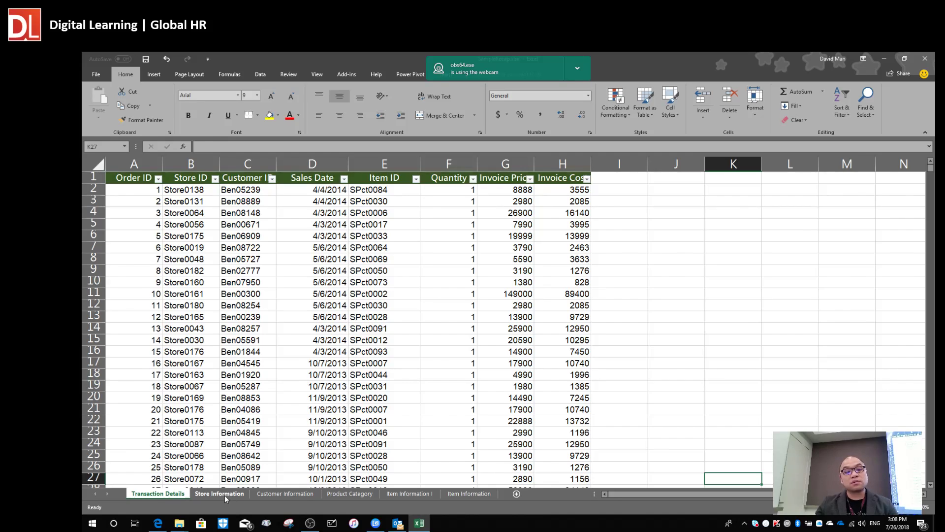
left_click(225, 494)
left_click(168, 495)
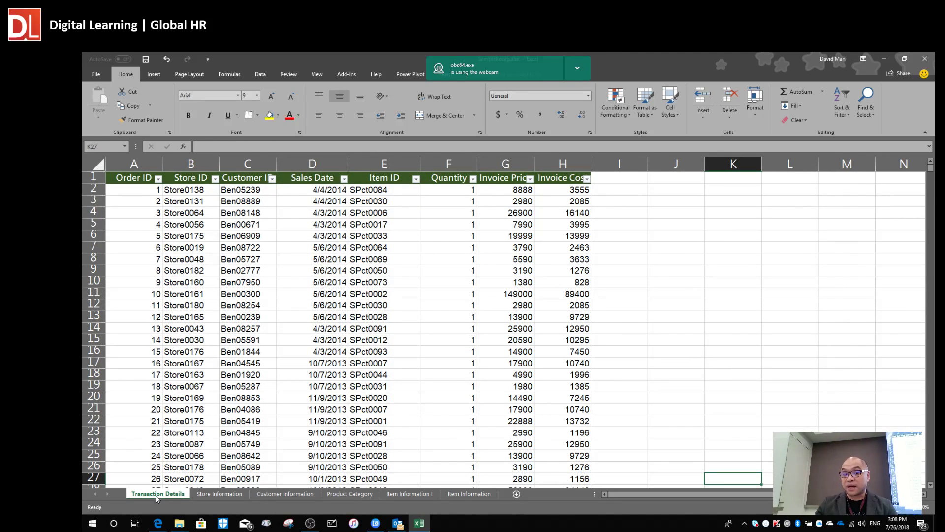
left_click(206, 494)
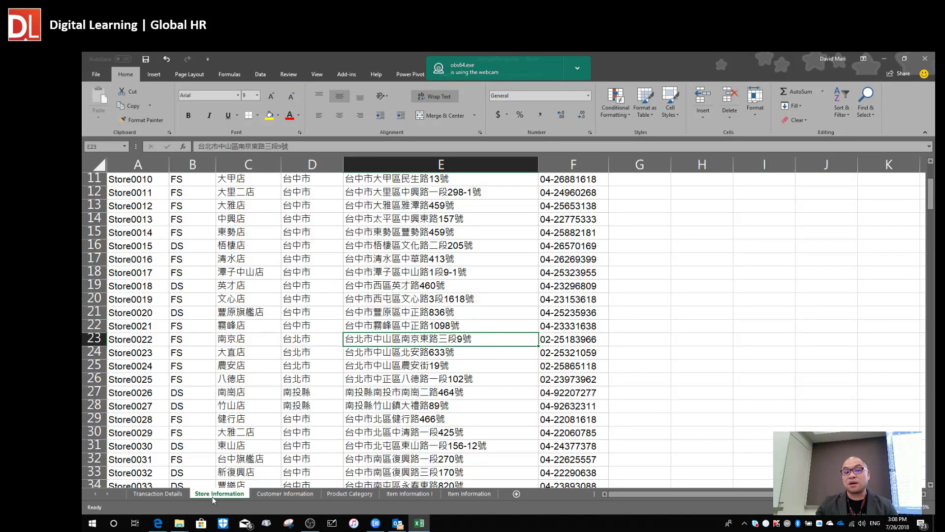
left_click(283, 495)
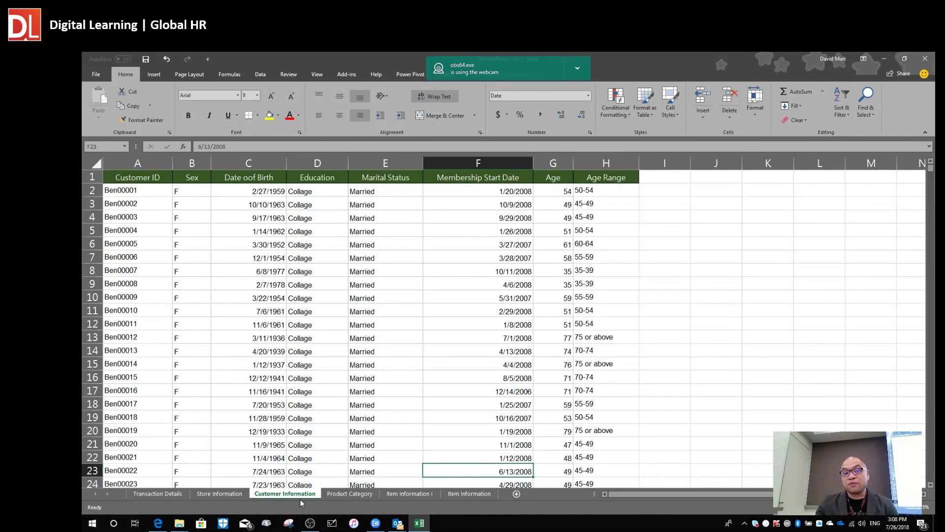
left_click(346, 495)
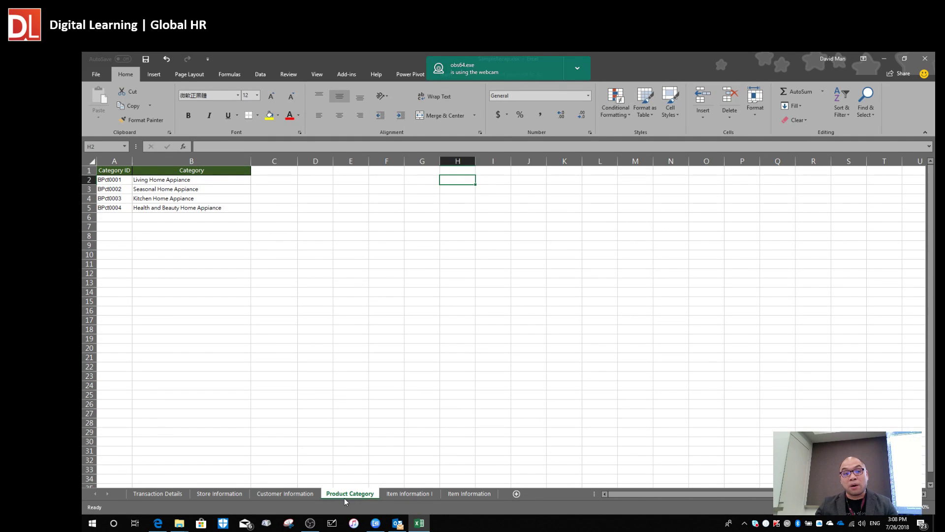
Look over the Product Category and both Item Information sheets, then return to Transaction Details.
left_click(337, 358)
scroll(393, 401, "up", 3, "ctrl")
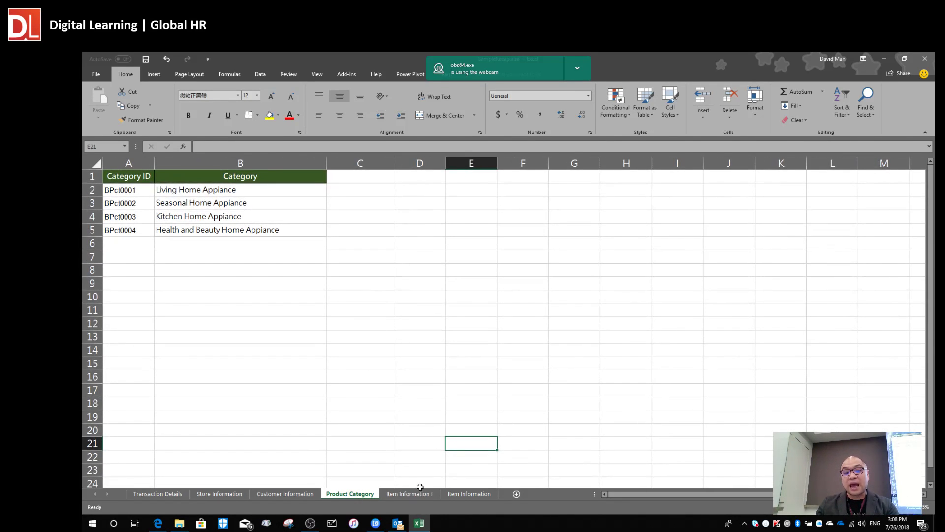
left_click(410, 493)
left_click(468, 495)
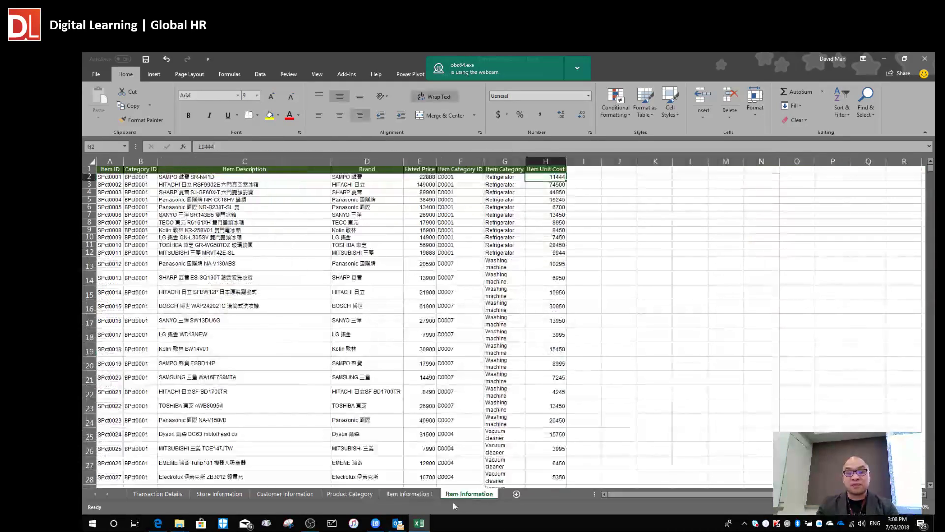
left_click(409, 494)
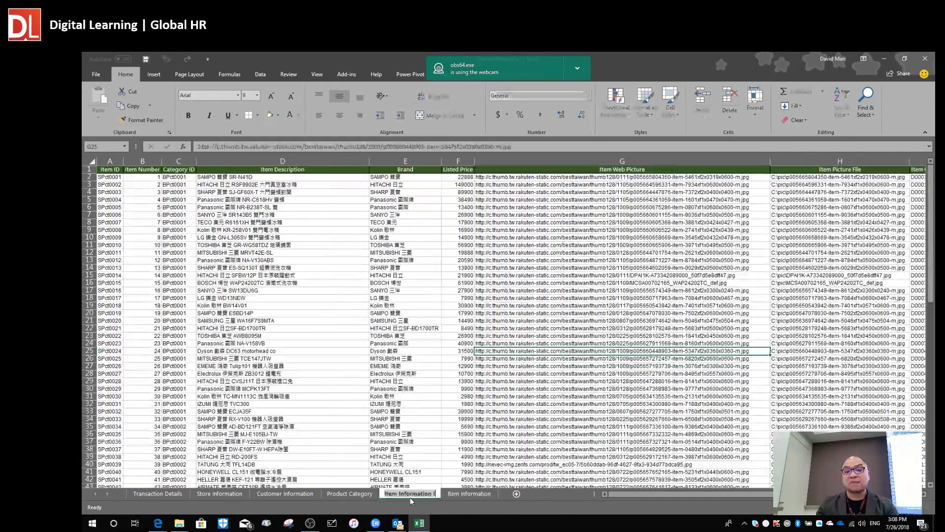
left_click(336, 360)
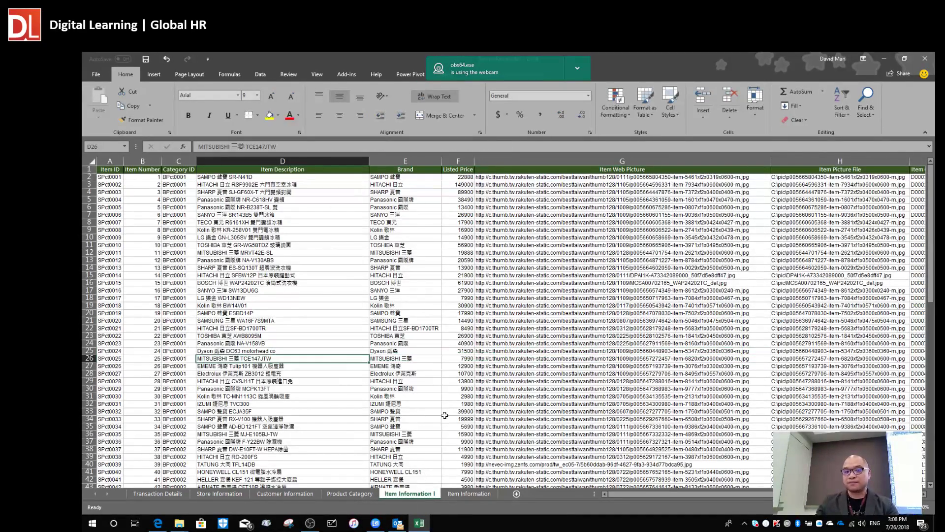
left_click(157, 493)
left_click(243, 373)
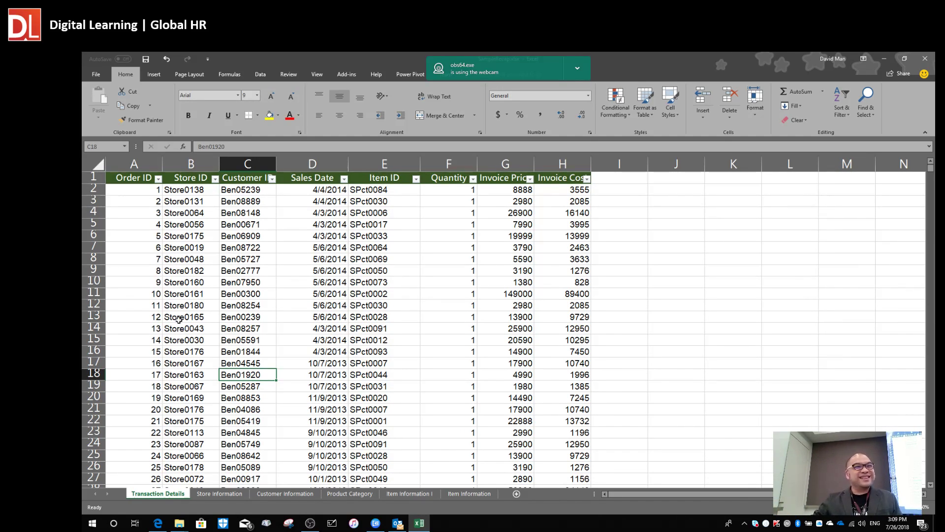
left_click(183, 248)
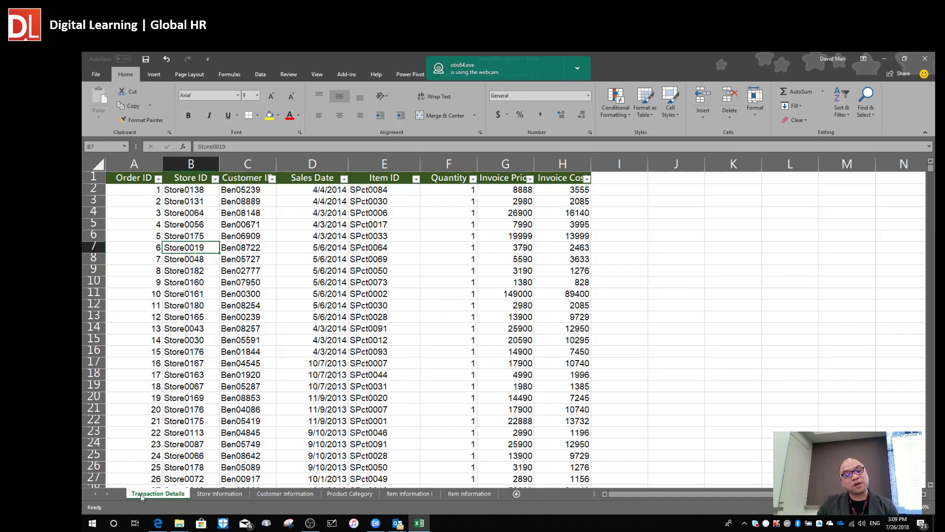
left_click(167, 214)
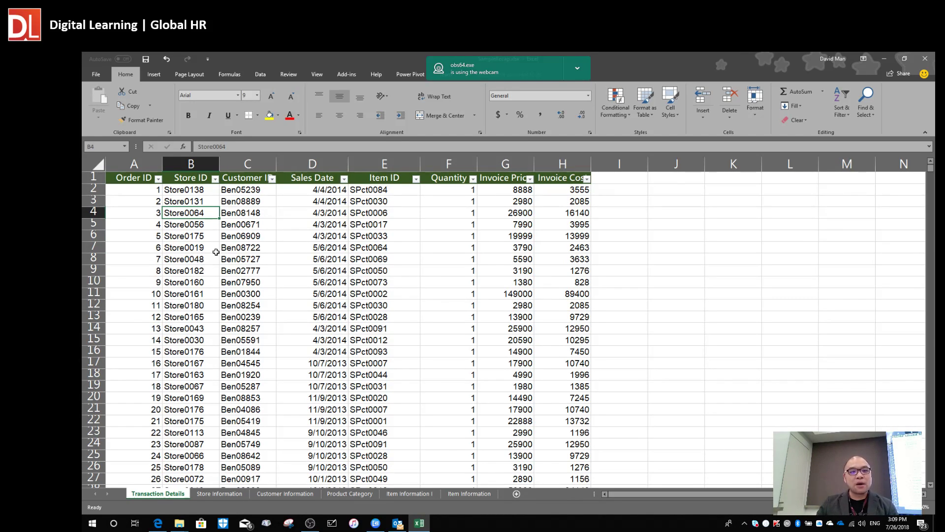
left_click(244, 239)
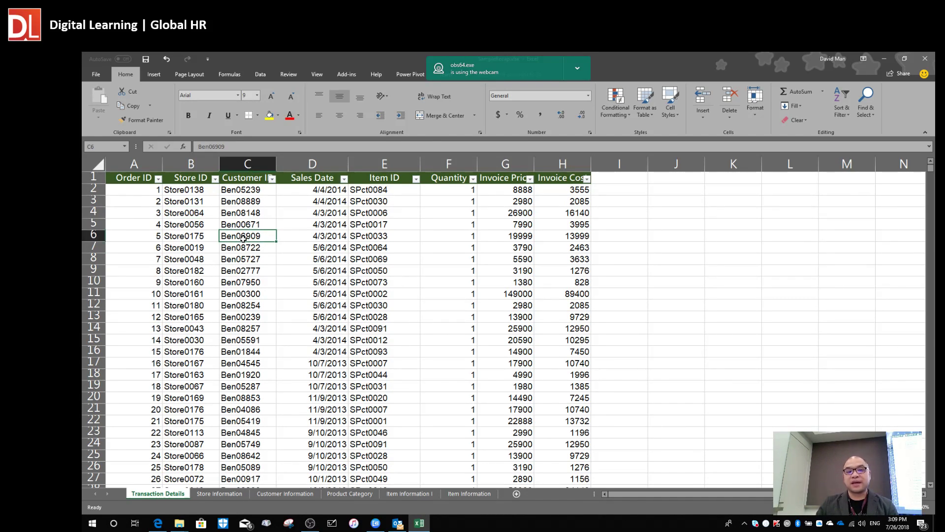
Convert the Transaction Details range into a table with headers via Insert > Table.
left_click(154, 75)
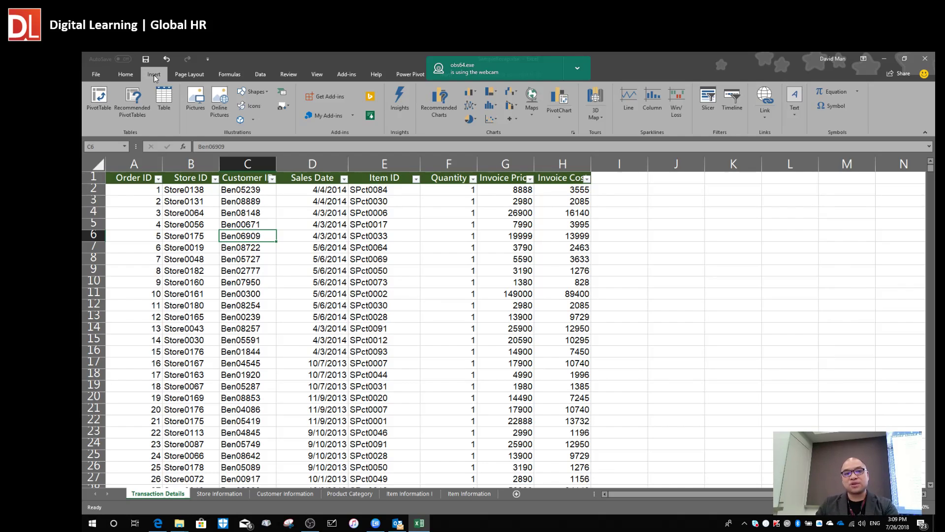
left_click(167, 102)
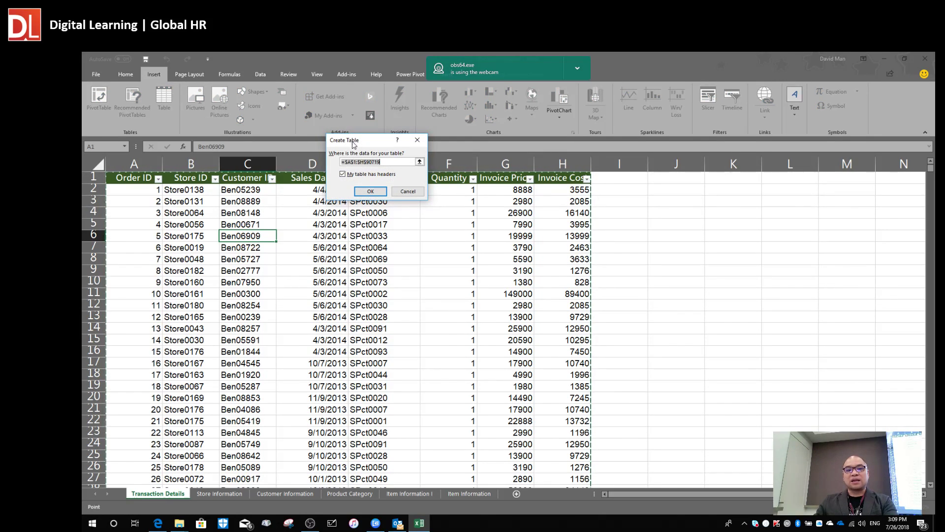
left_click_drag(353, 140, 315, 156)
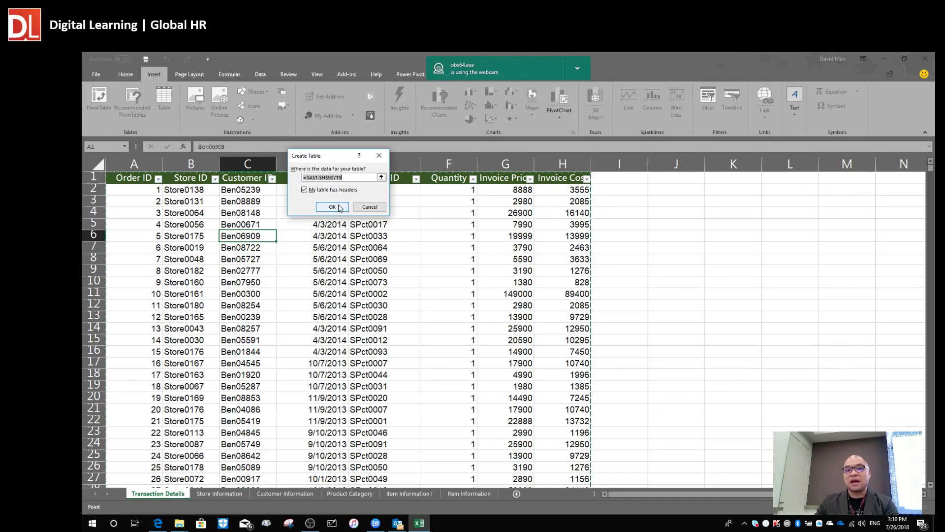
left_click(338, 207)
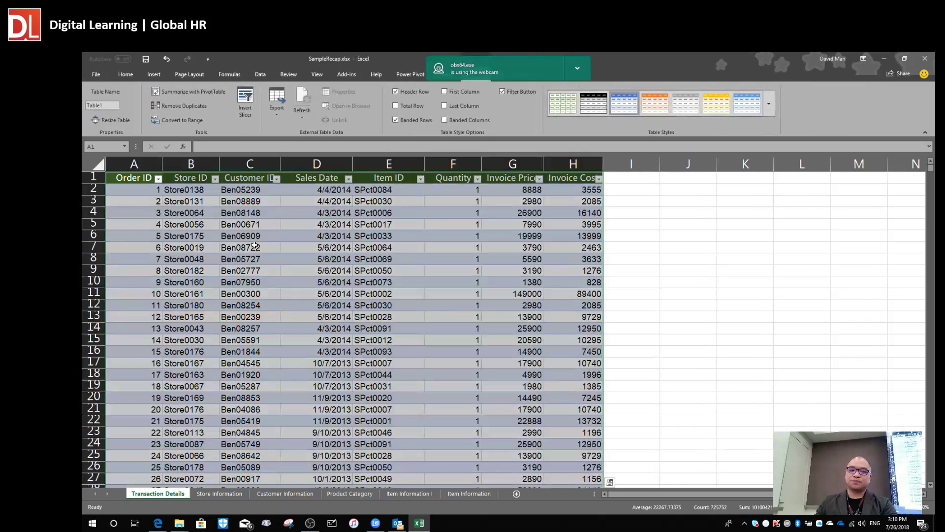
Change the table name from Table1 to tblTrans in the Table Name box.
left_click(254, 245)
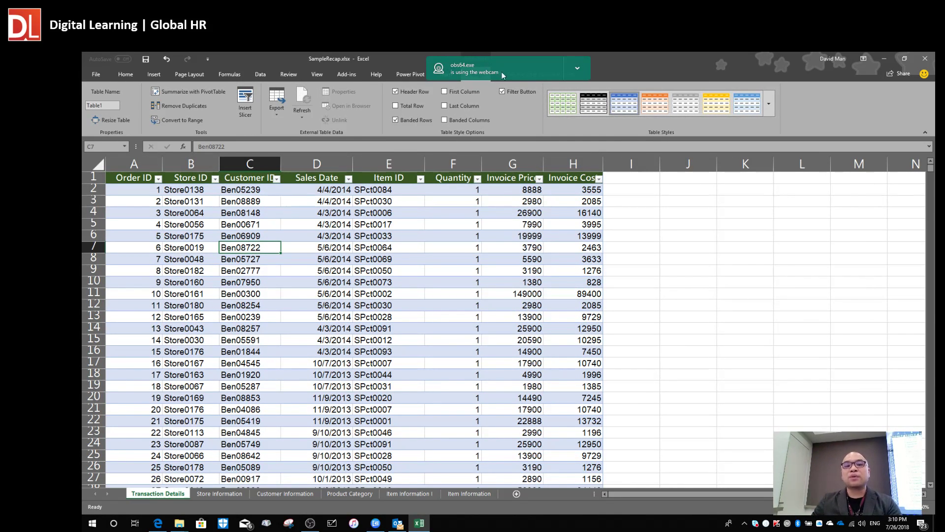
left_click_drag(501, 72, 759, 83)
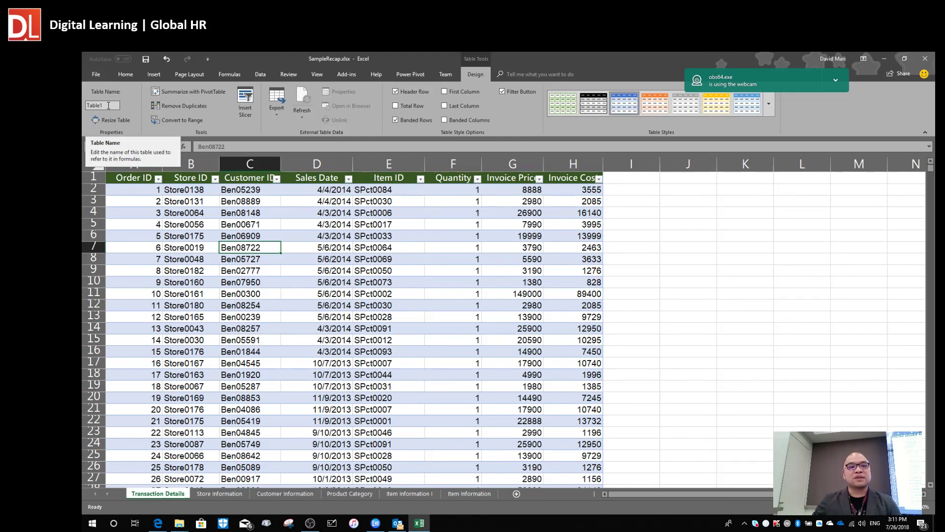
left_click(108, 104)
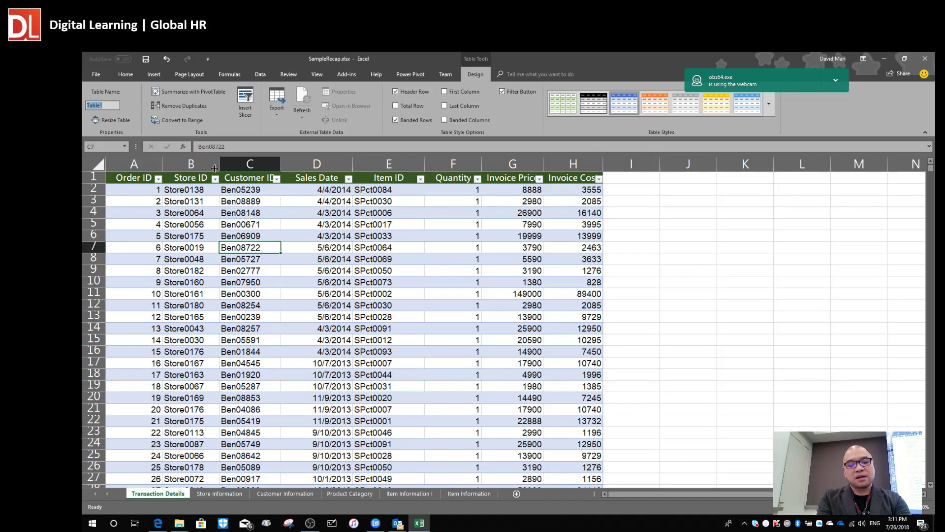
type("tb")
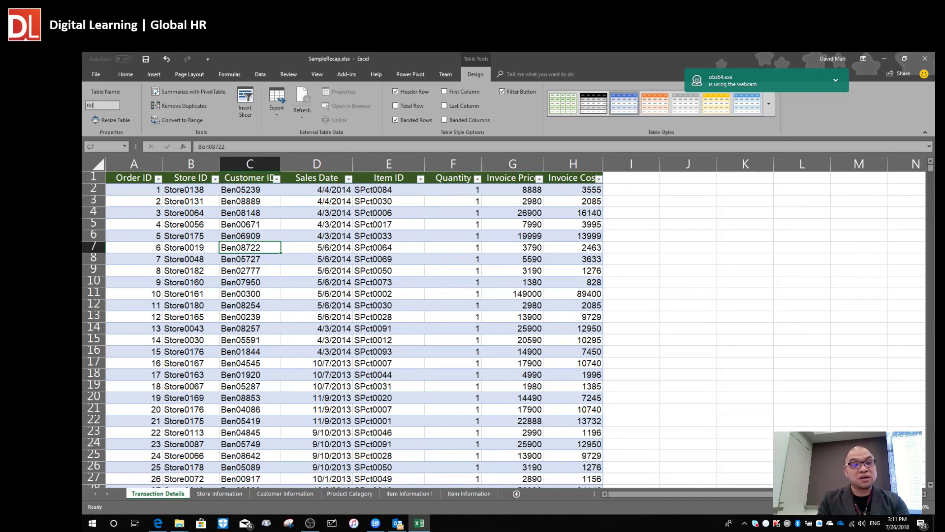
type("l")
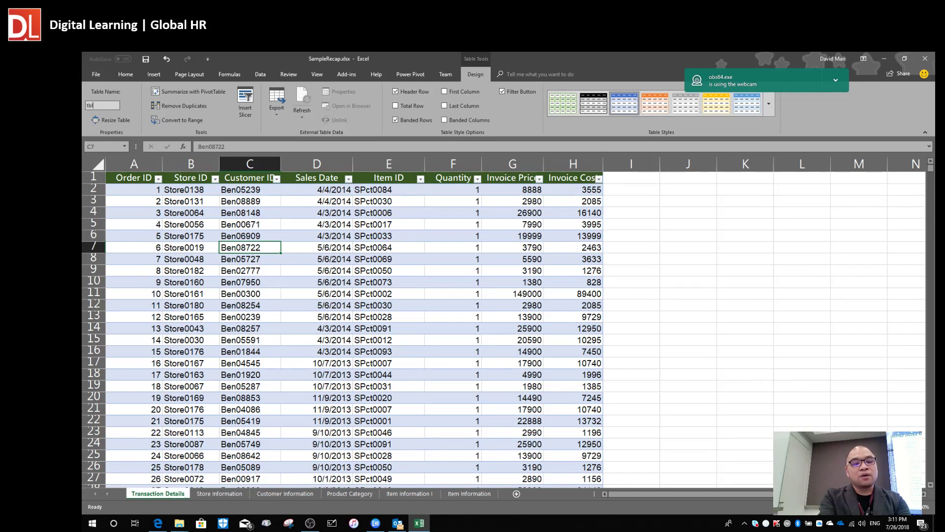
type("Tra")
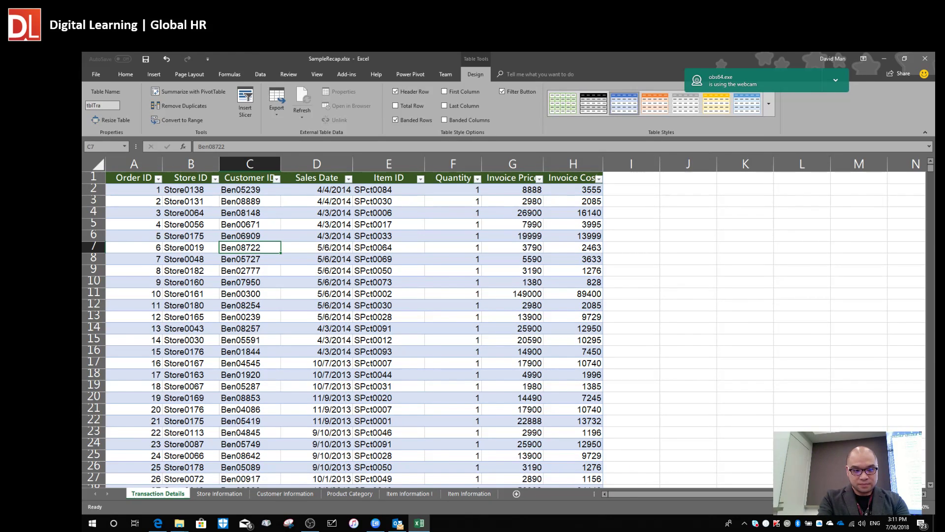
type("ns")
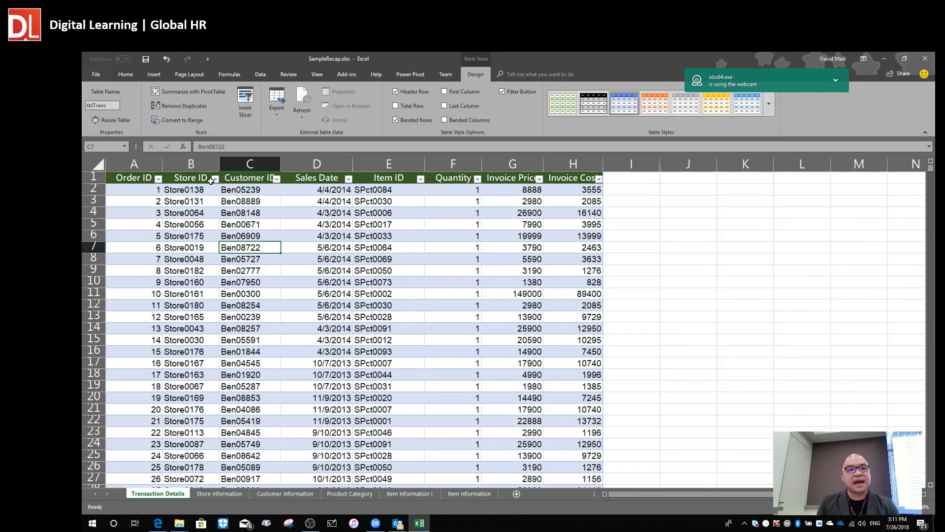
key("Return")
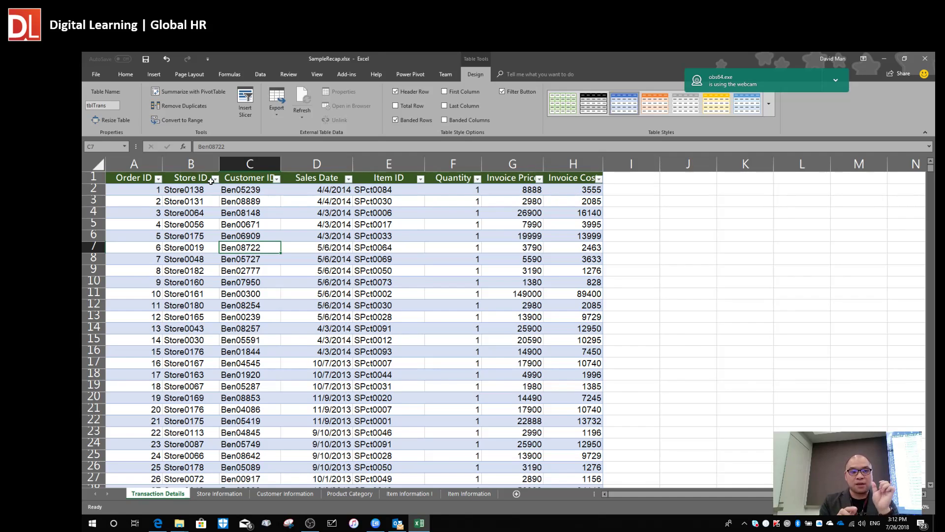
left_click(170, 294)
left_click(248, 338)
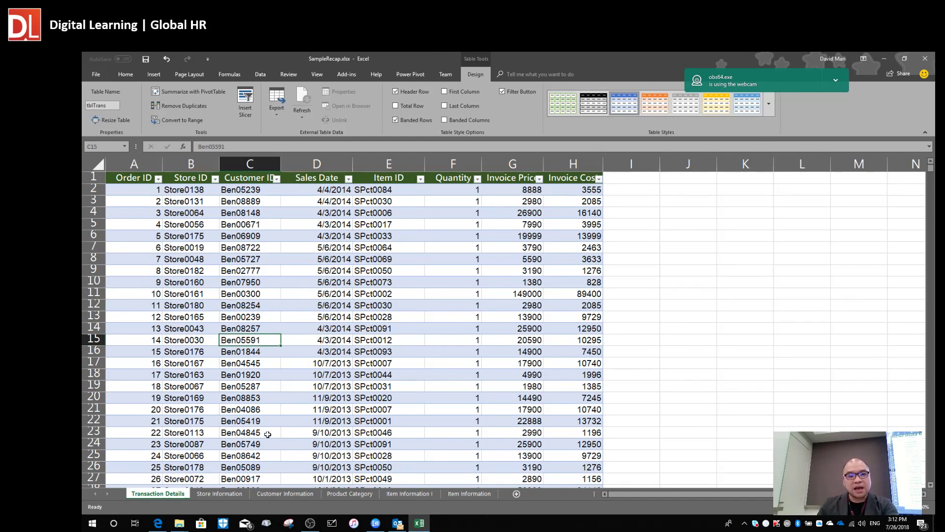
Convert the Store Information data into a table with headers.
left_click(222, 492)
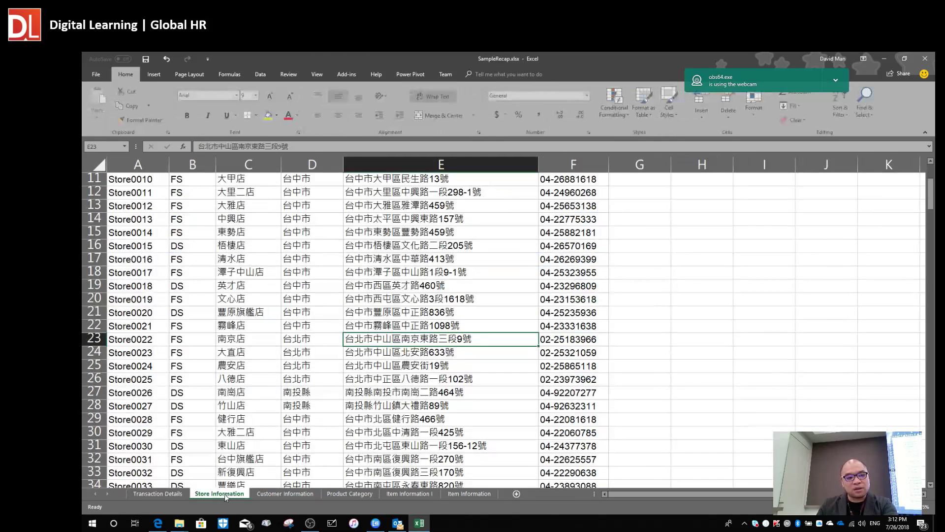
left_click(194, 277)
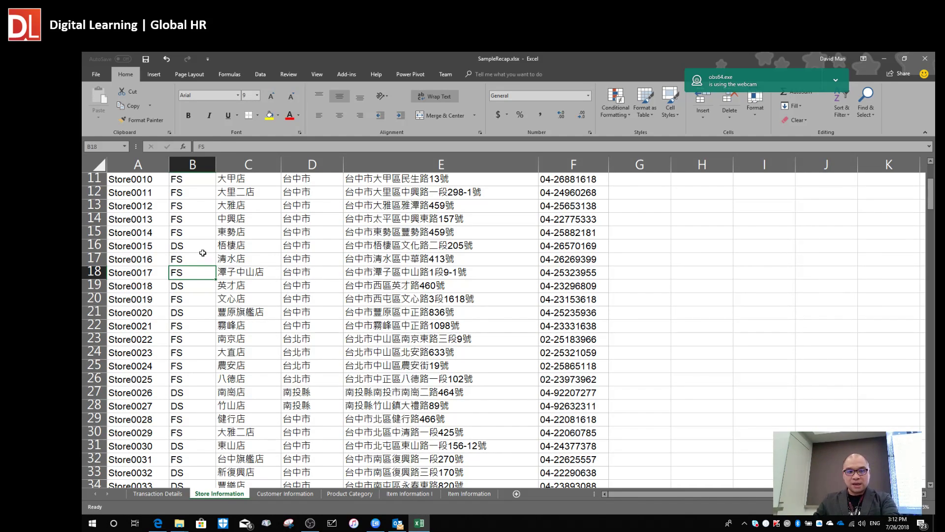
left_click(156, 201)
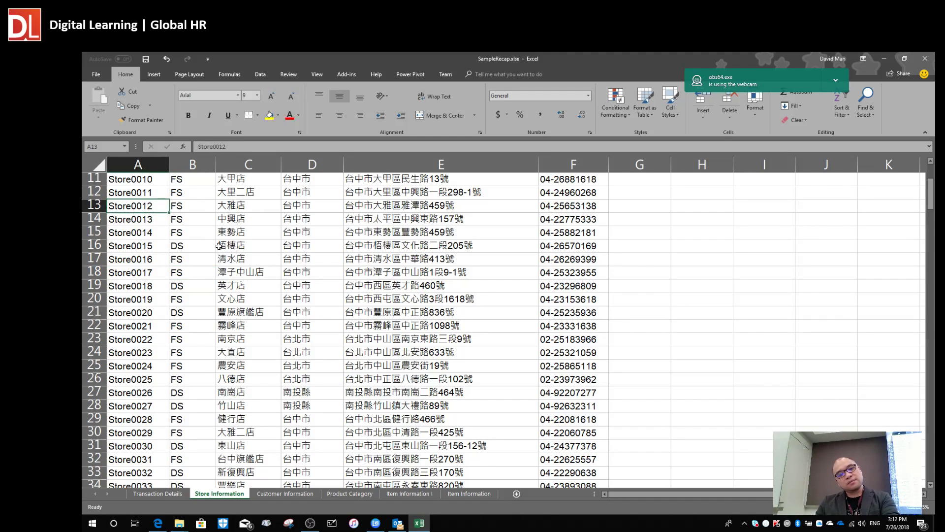
left_click(157, 75)
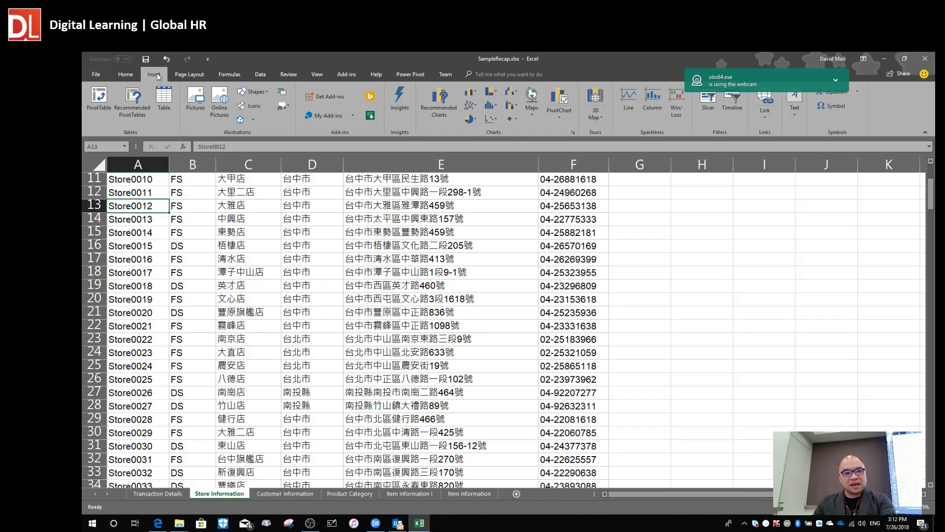
left_click(164, 106)
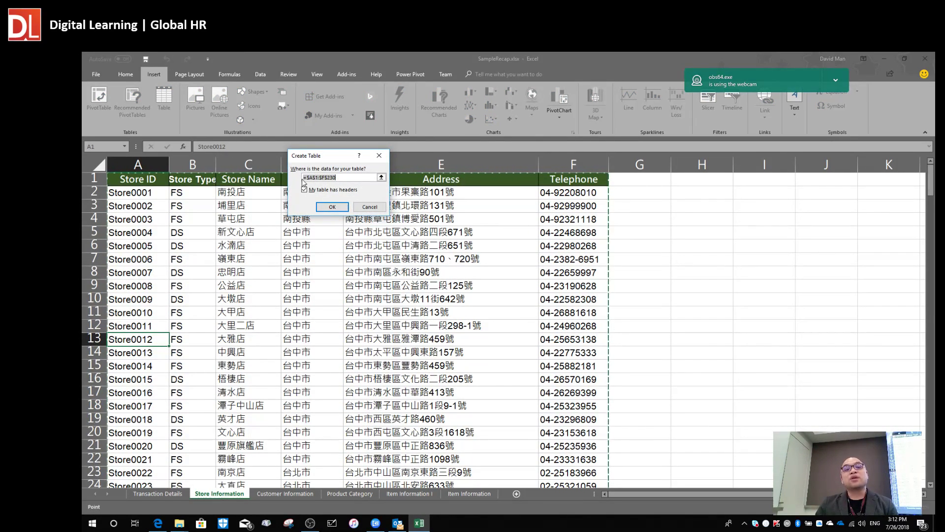
left_click(338, 208)
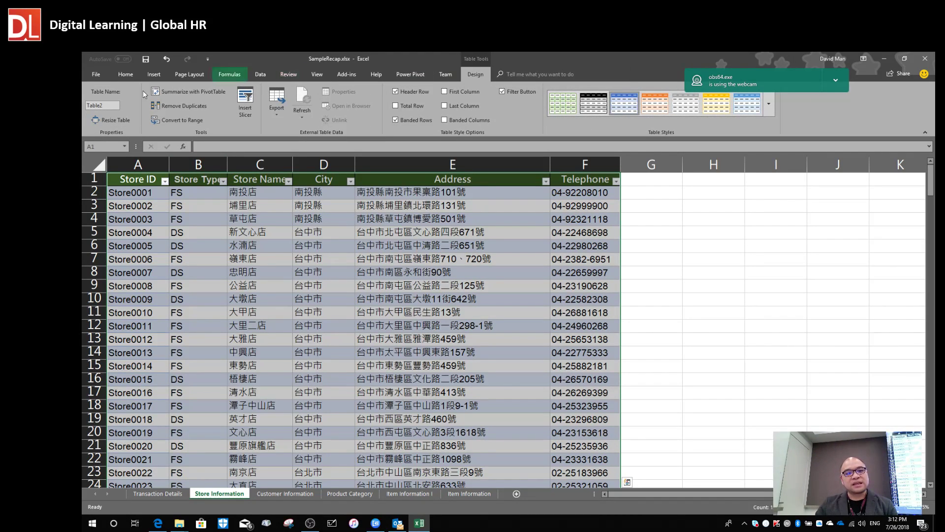
Rename the new Table2 to tblStore.
left_click(113, 105)
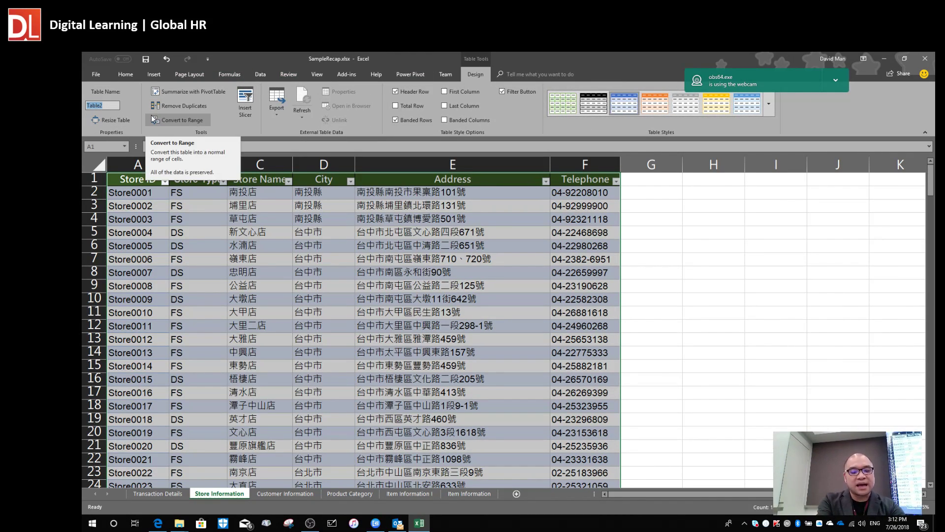
type("tbl")
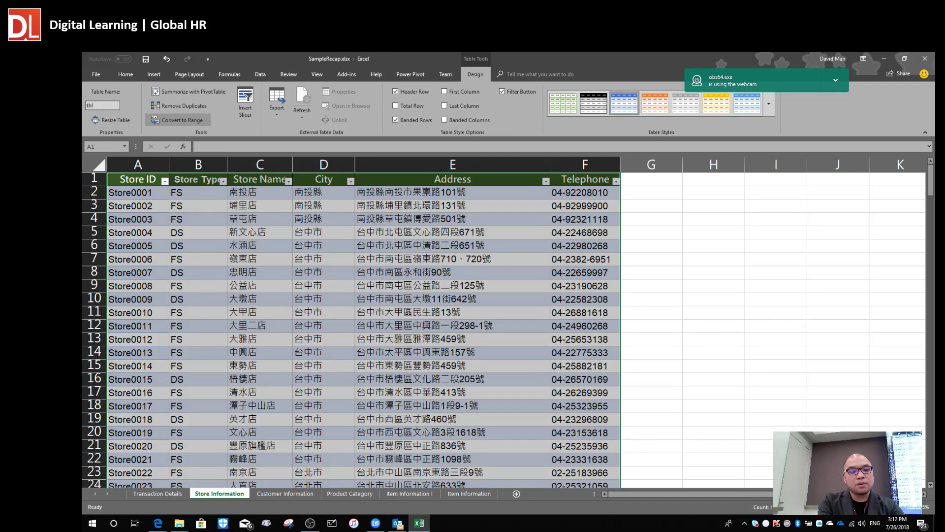
type("Store")
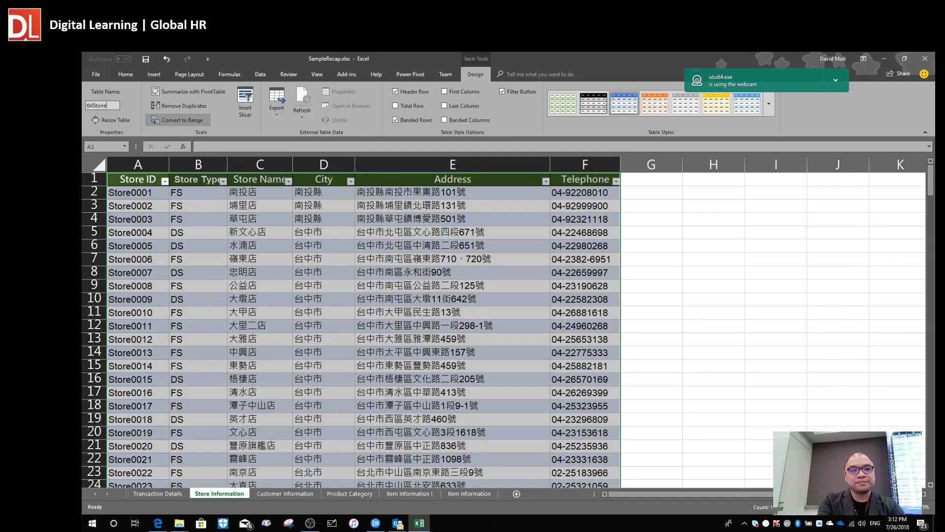
key("BackSpace")
key("BackSpace")
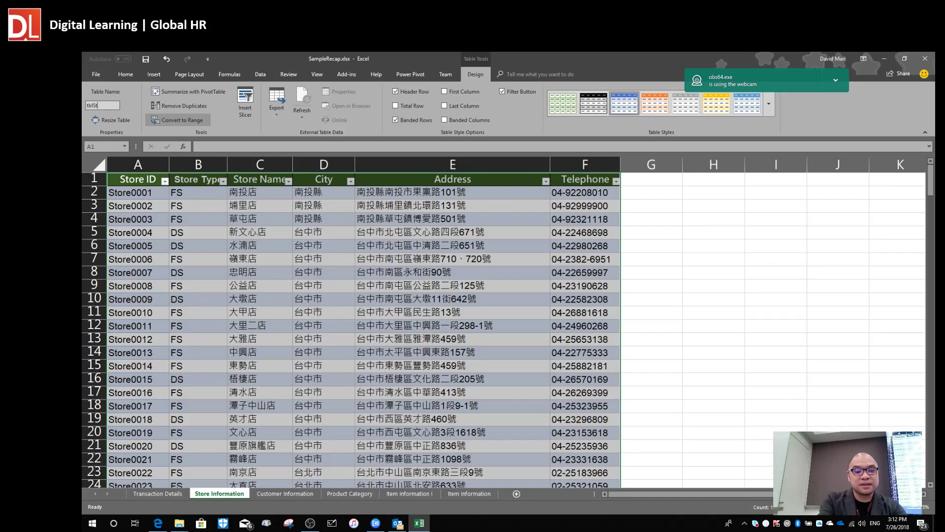
type("ore")
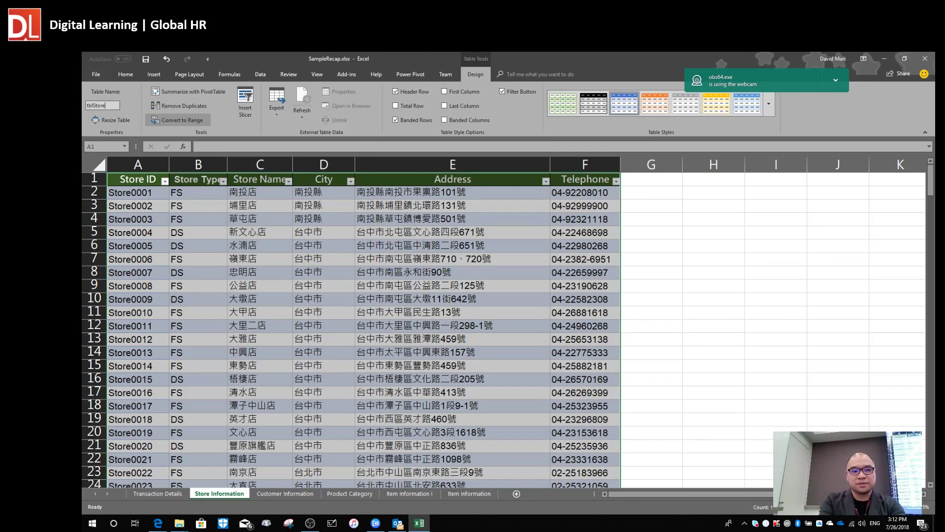
key("Return")
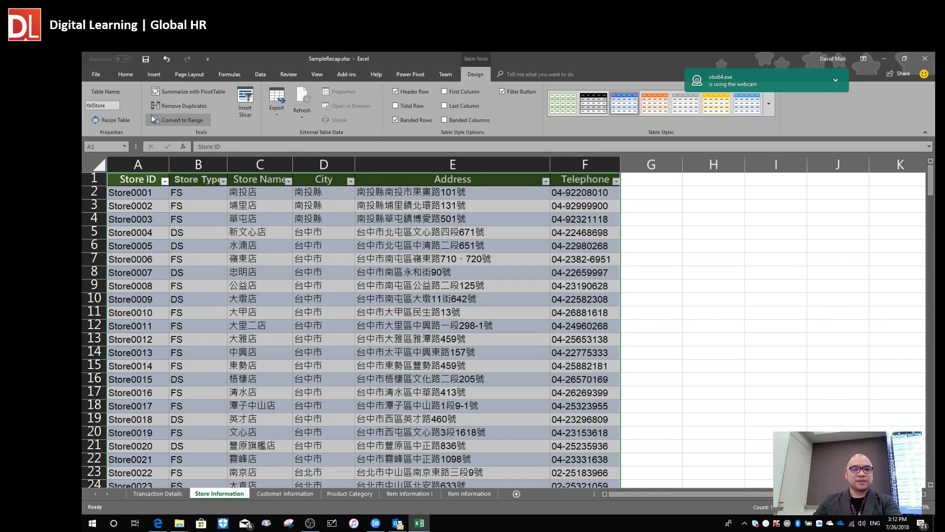
left_click(166, 493)
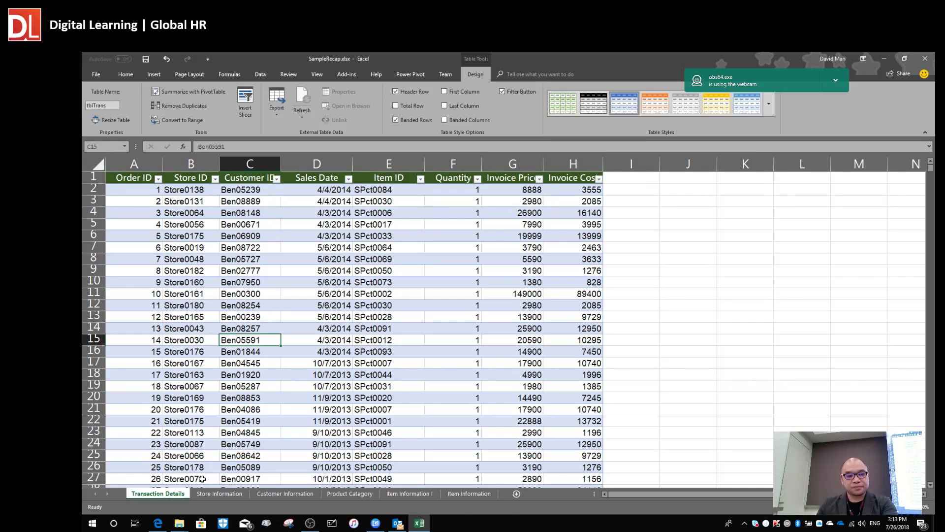
left_click(207, 494)
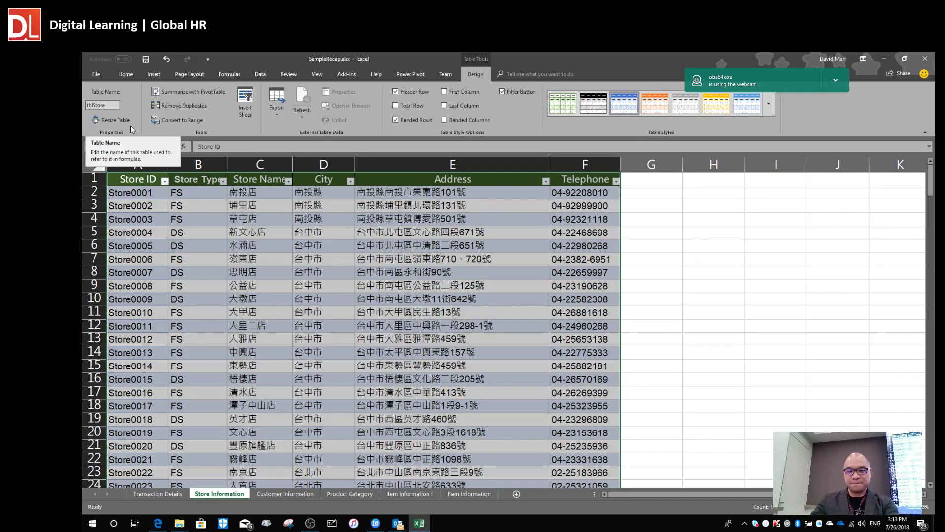
left_click(272, 392)
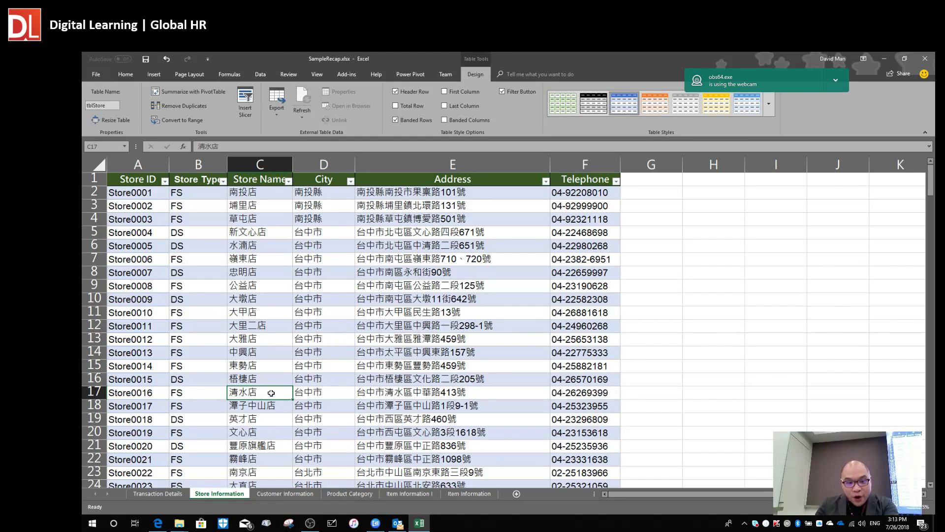
Convert the Customer Information data into a table with headers.
left_click(293, 495)
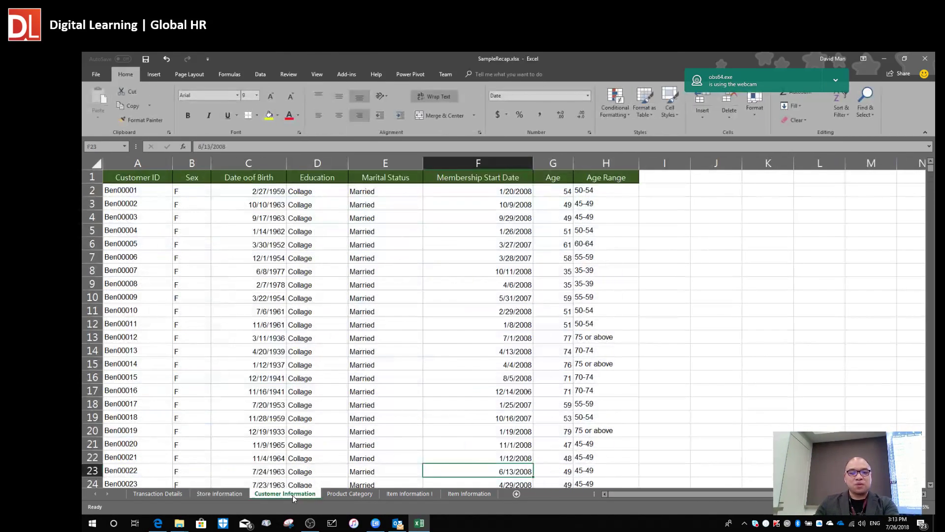
left_click(201, 268)
double_click(201, 268)
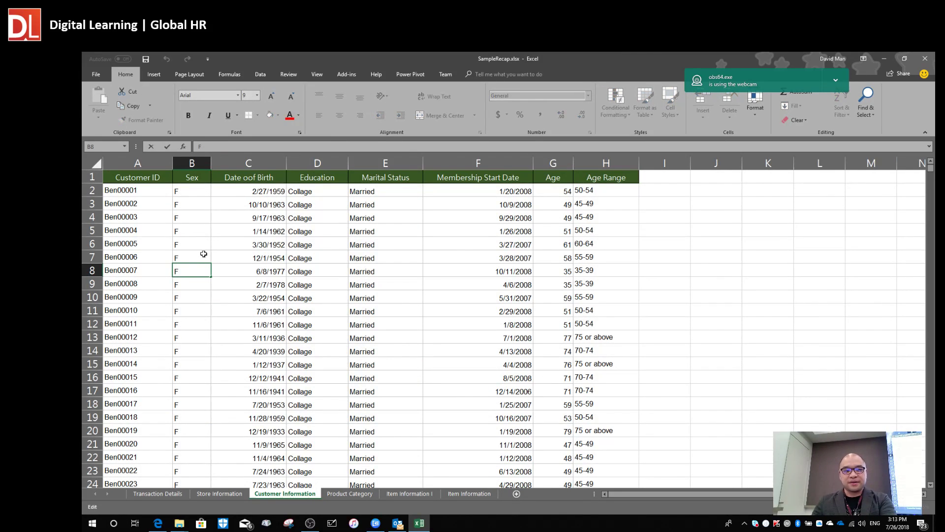
left_click(155, 75)
left_click(197, 218)
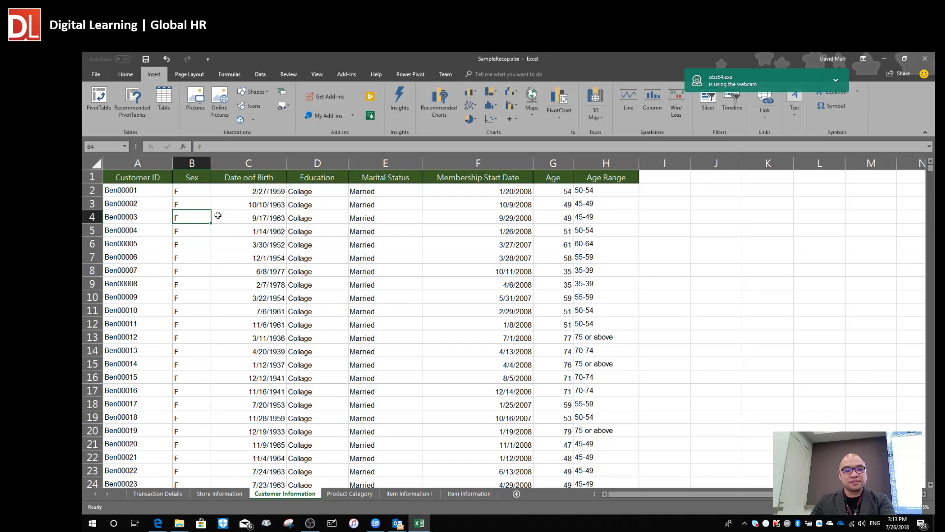
left_click(164, 101)
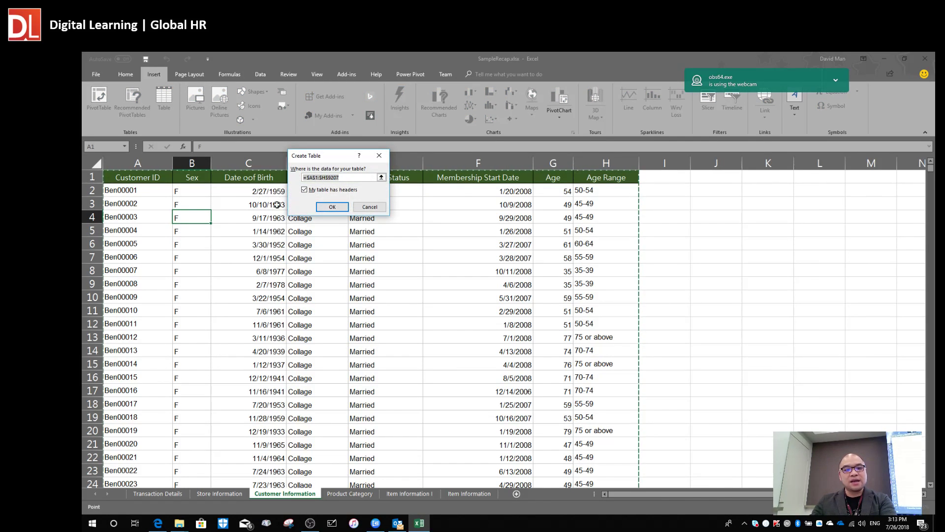
left_click(336, 209)
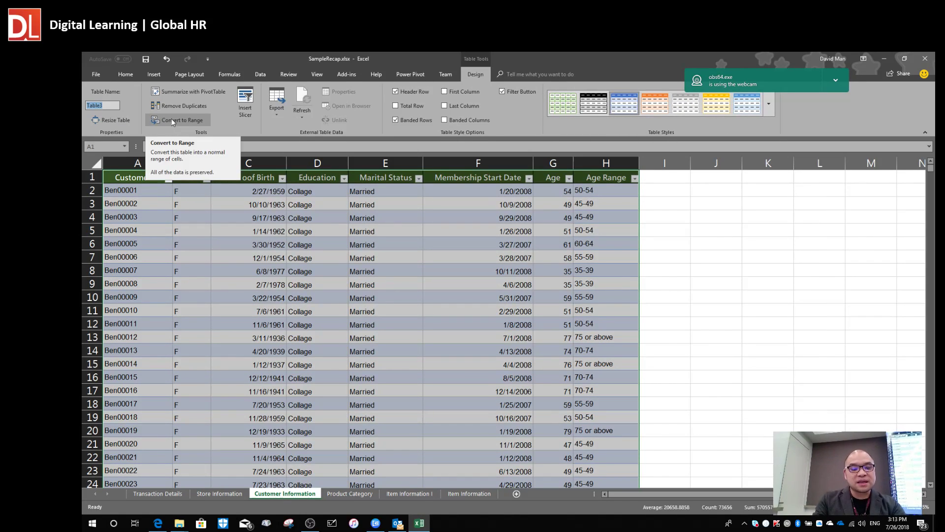
Name the customer table tblCust and return to the Transaction Details sheet.
type("tblC")
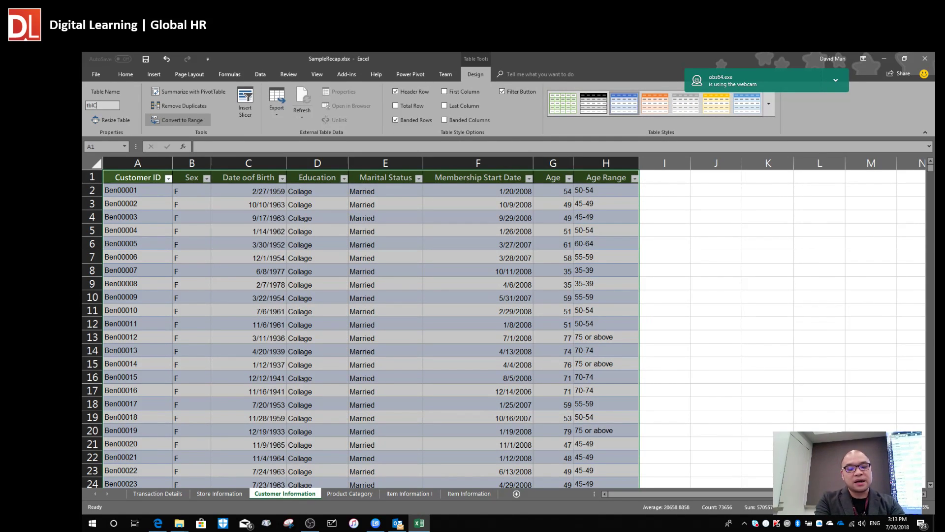
type("ust")
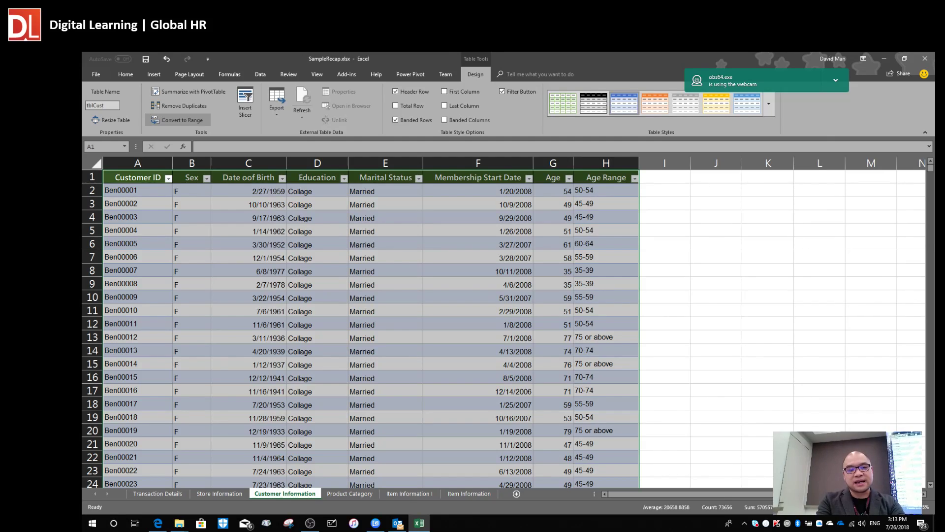
key("Return")
left_click(219, 281)
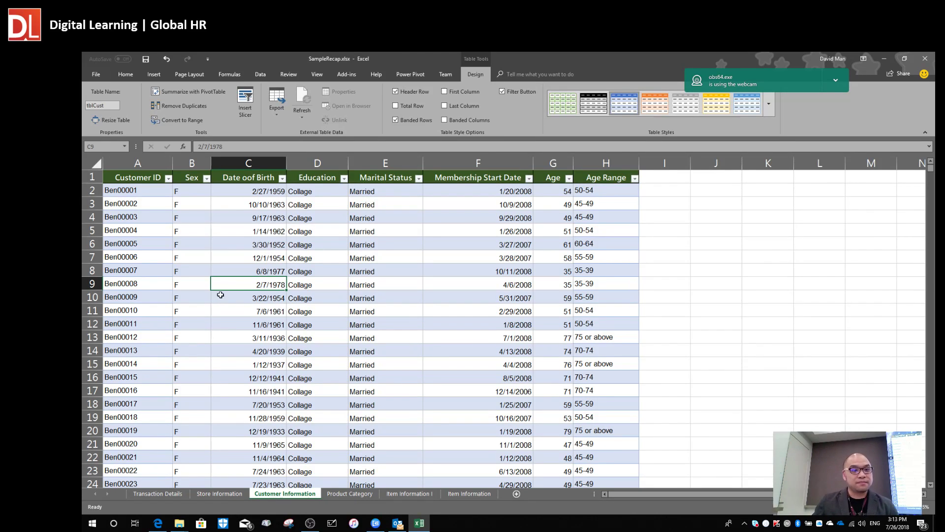
left_click(159, 493)
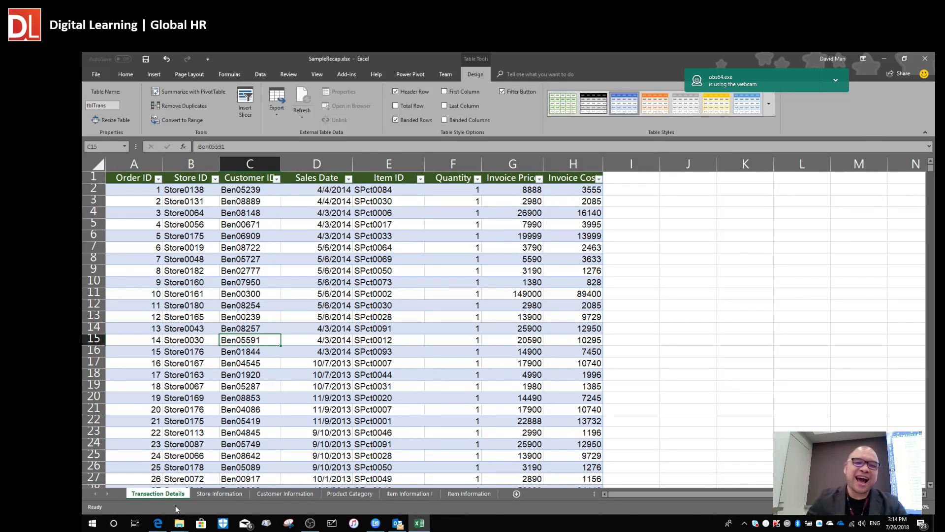
left_click(267, 293)
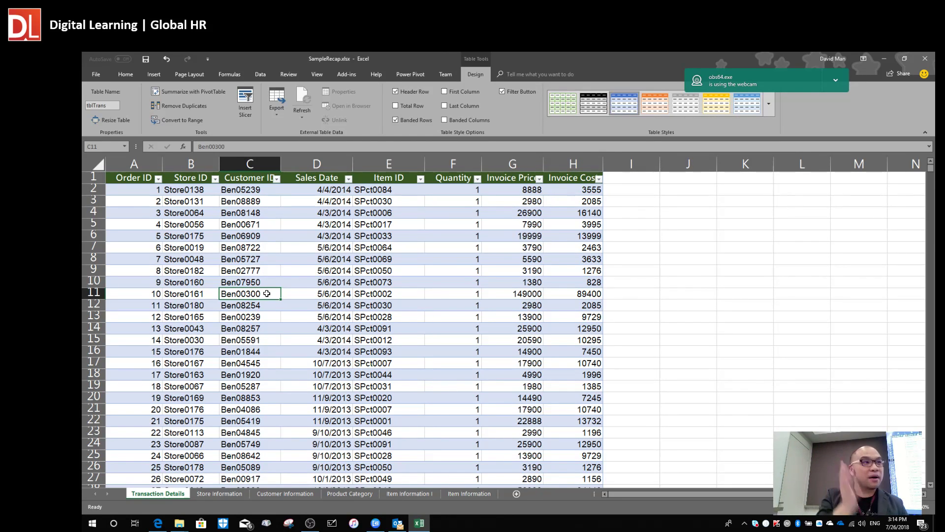
left_click(297, 274)
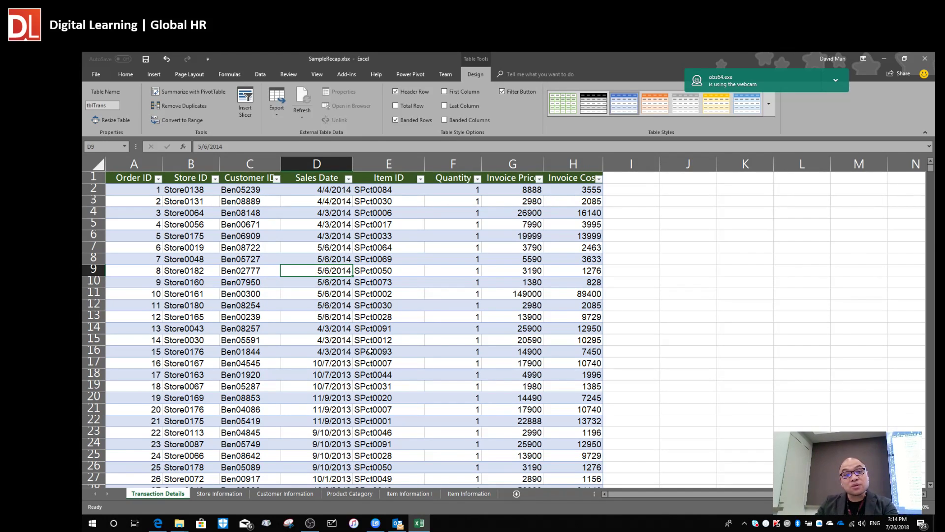
View the 'Intro to Power Excel' slide in the Edge PDF, then go back to Excel.
key("alt+Tab")
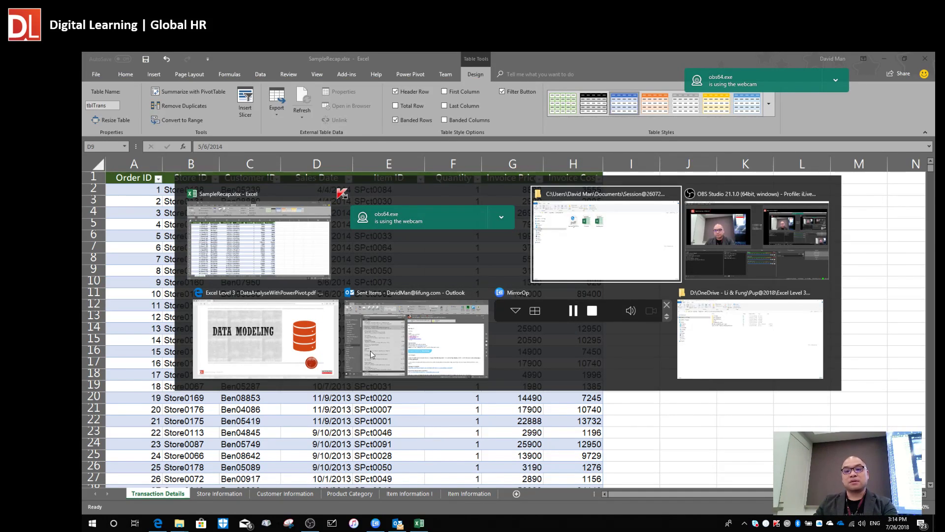
scroll(459, 354, "down", 10)
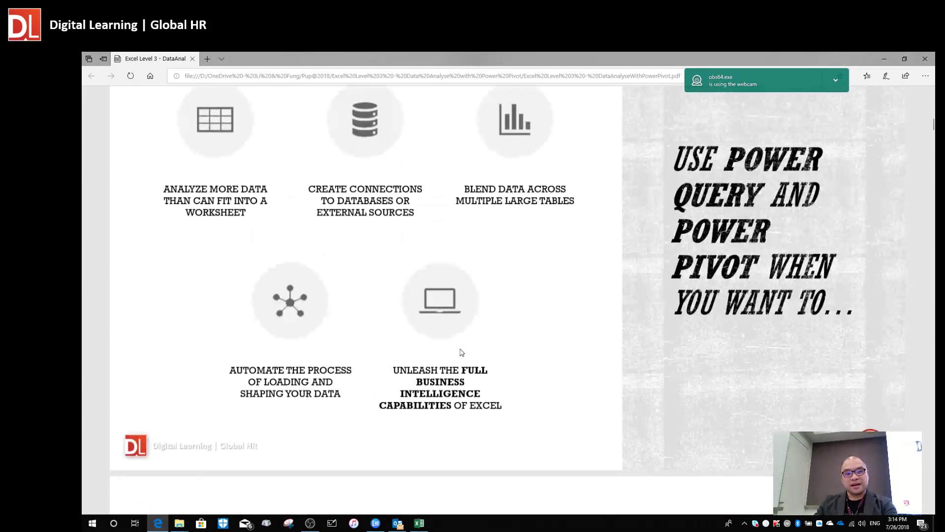
scroll(459, 354, "up", 5)
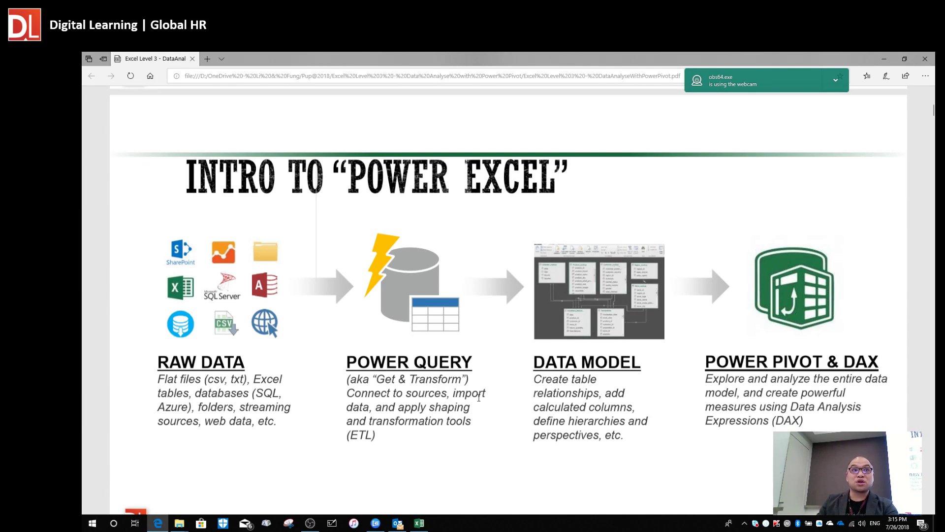
key("alt+Tab")
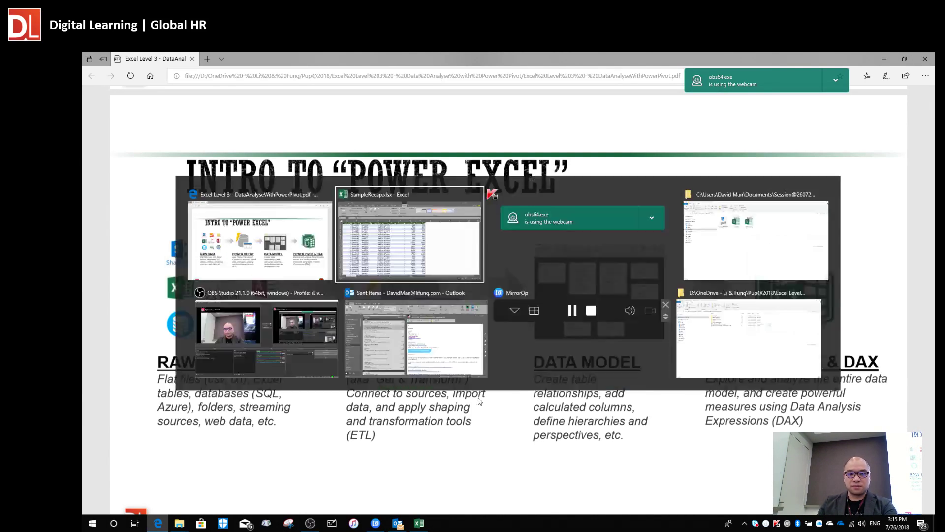
Select Store0019 in cell B7 of tblTrans and show the Data ribbon commands.
left_click(189, 250)
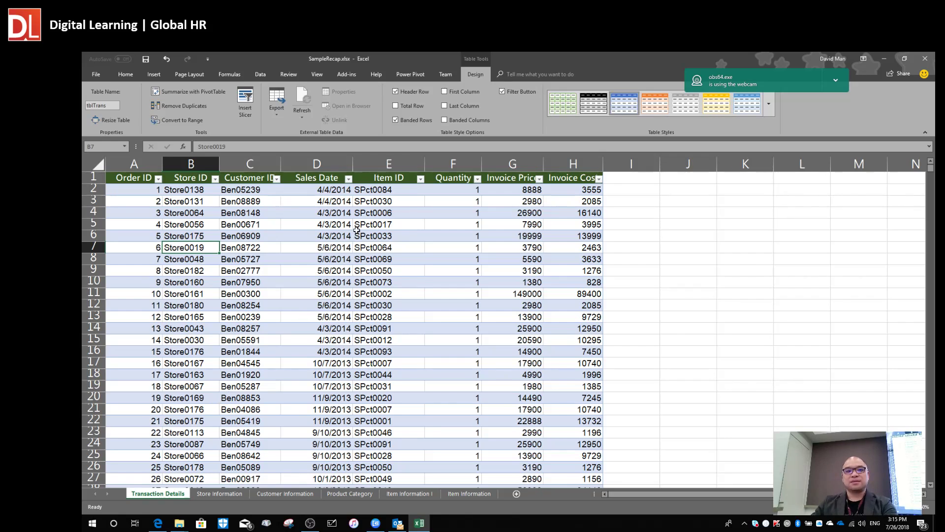
left_click(258, 75)
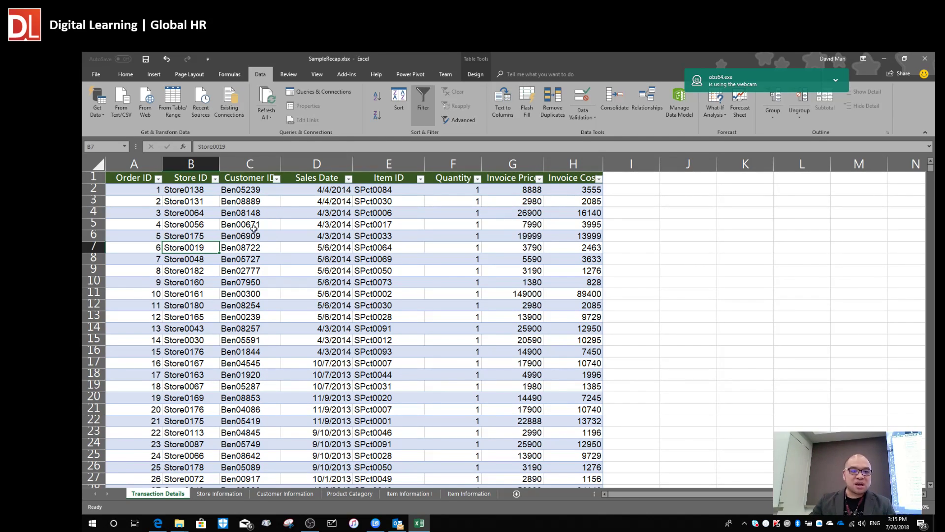
left_click(102, 114)
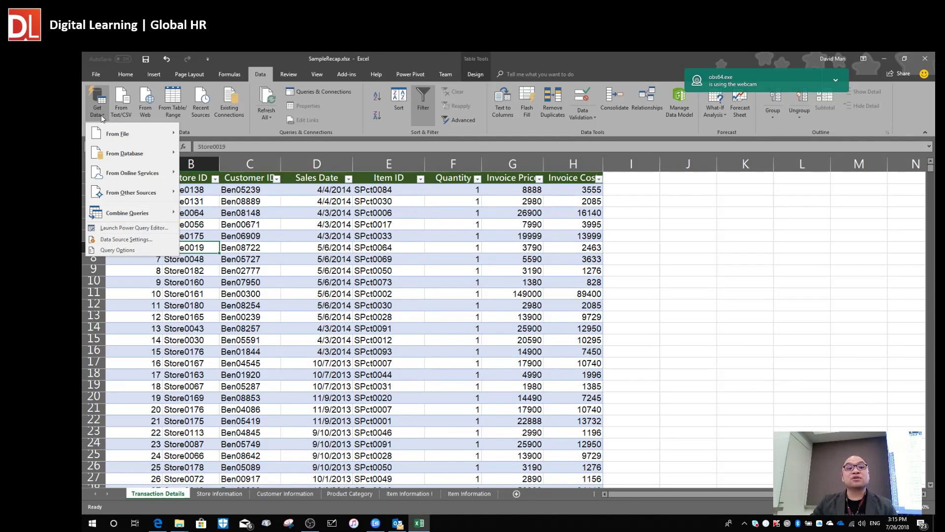
mouse_move(110, 134)
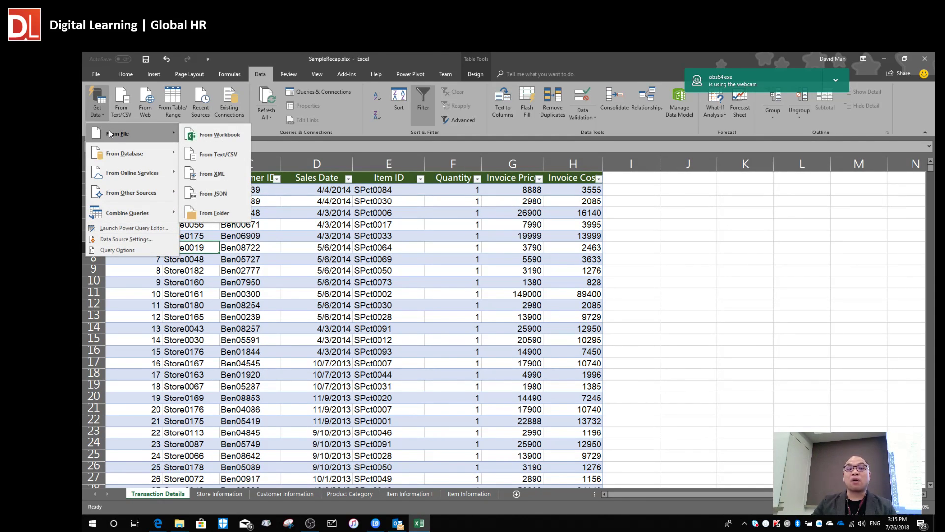
mouse_move(123, 154)
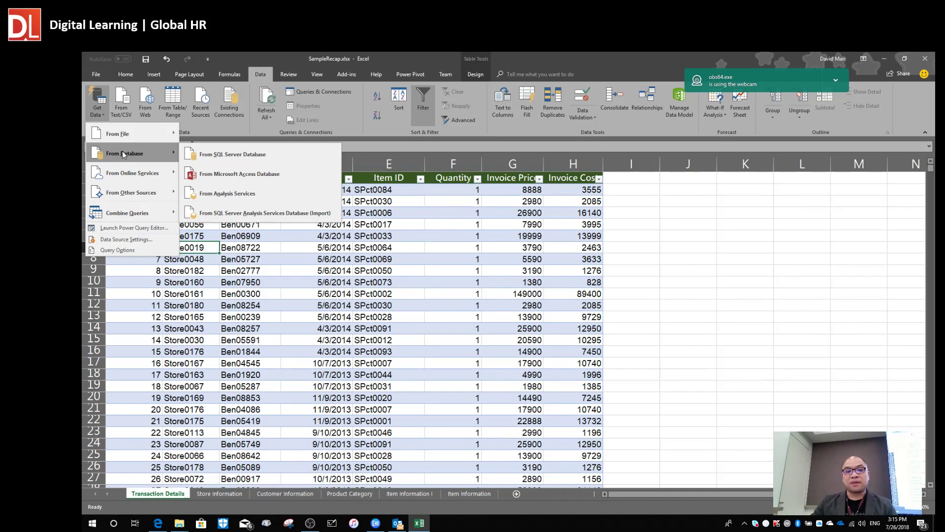
mouse_move(130, 187)
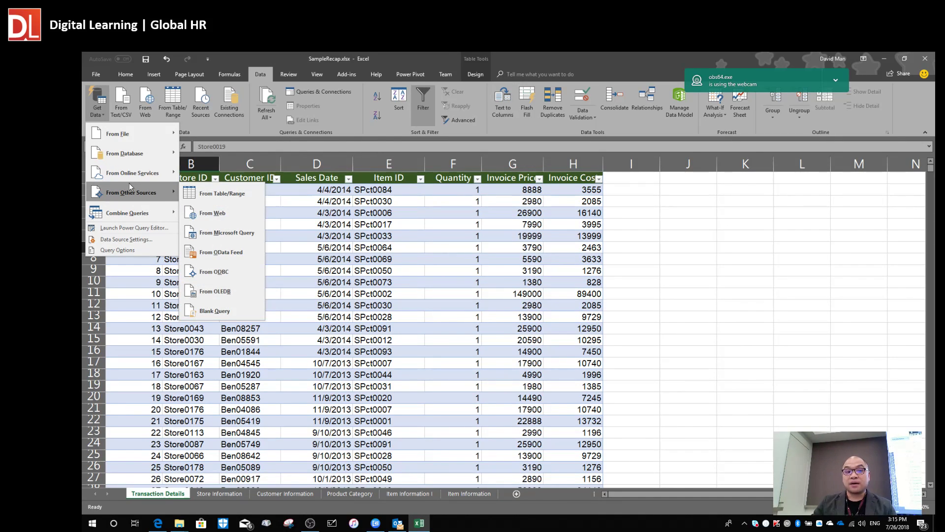
left_click(343, 257)
left_click(204, 259)
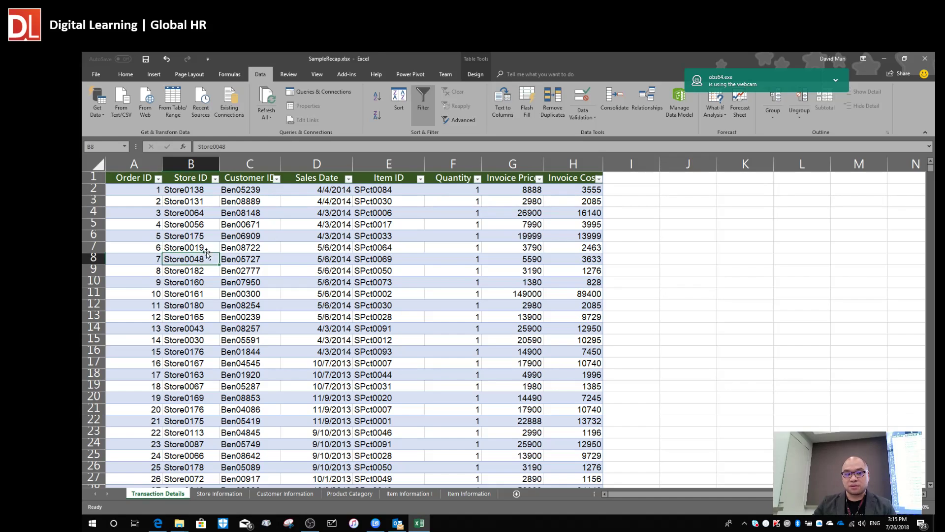
left_click(207, 213)
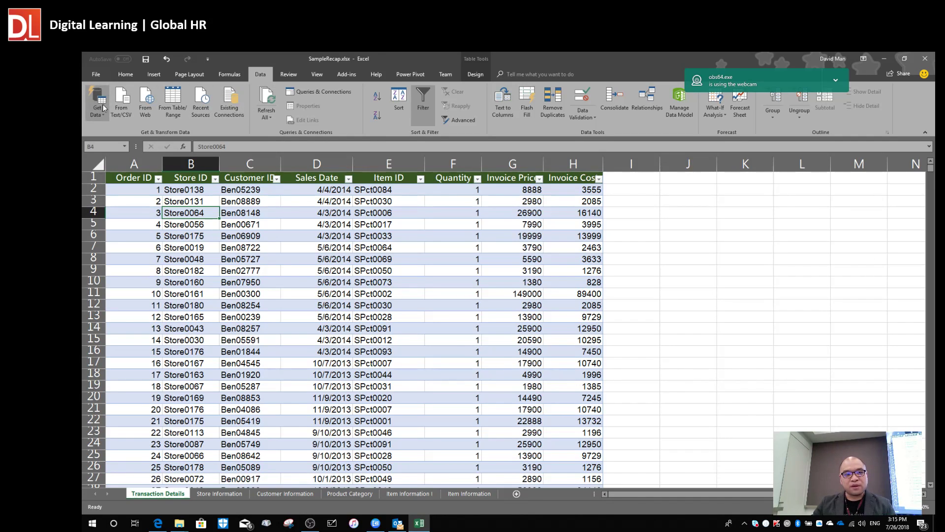
Load tblTrans into the Power Query Editor using From Table/Range.
left_click(181, 114)
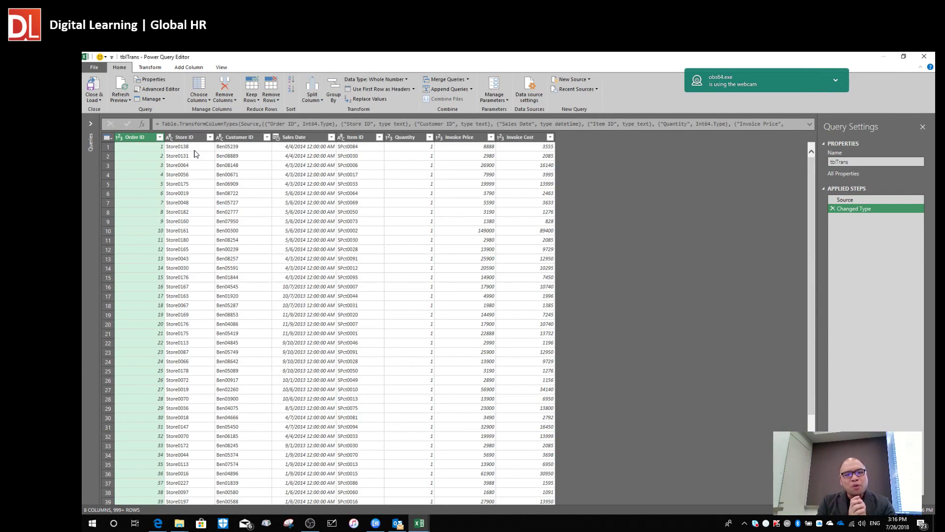
key("alt+Tab")
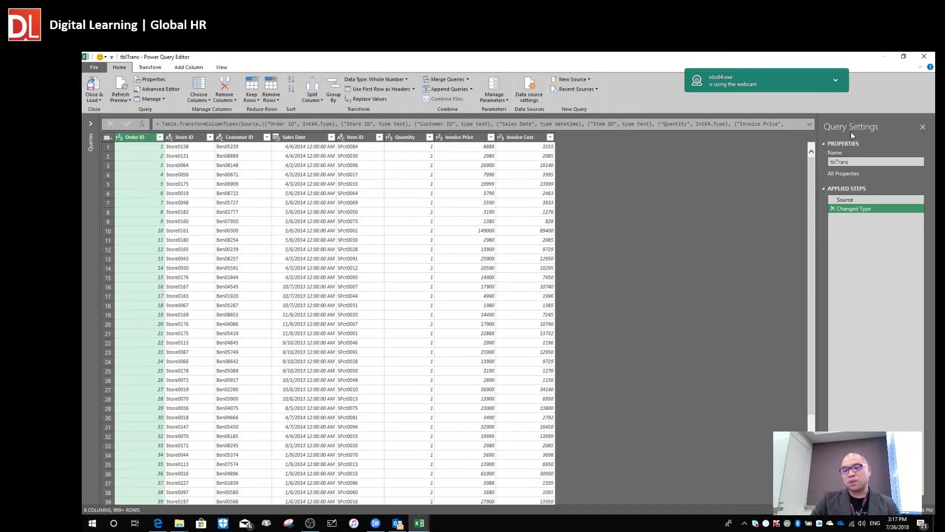
Change the query name in Query Settings from tblTrans to qryTrans.
left_click(840, 162)
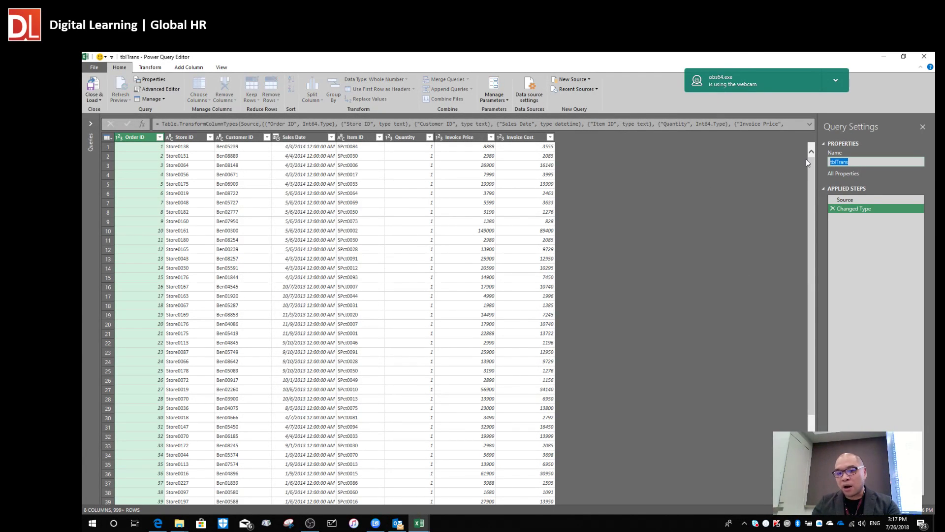
type("qryTran")
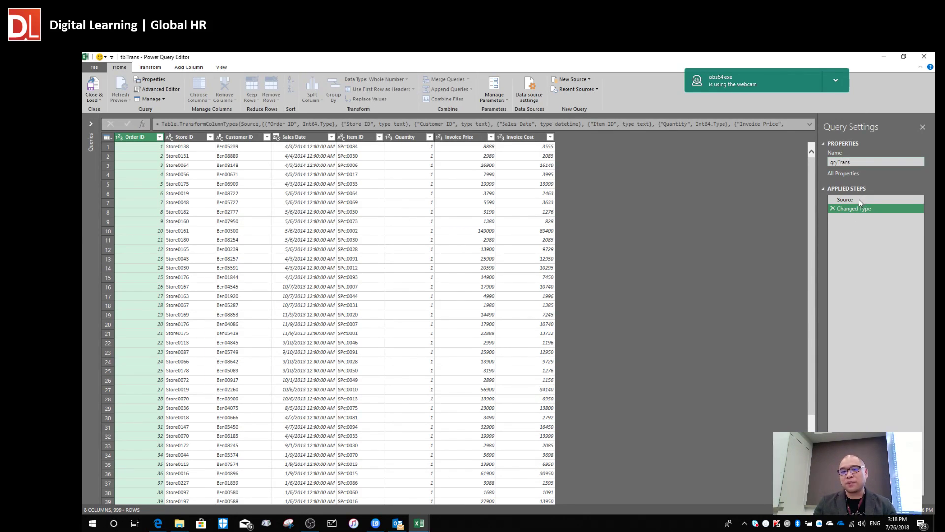
key("Return")
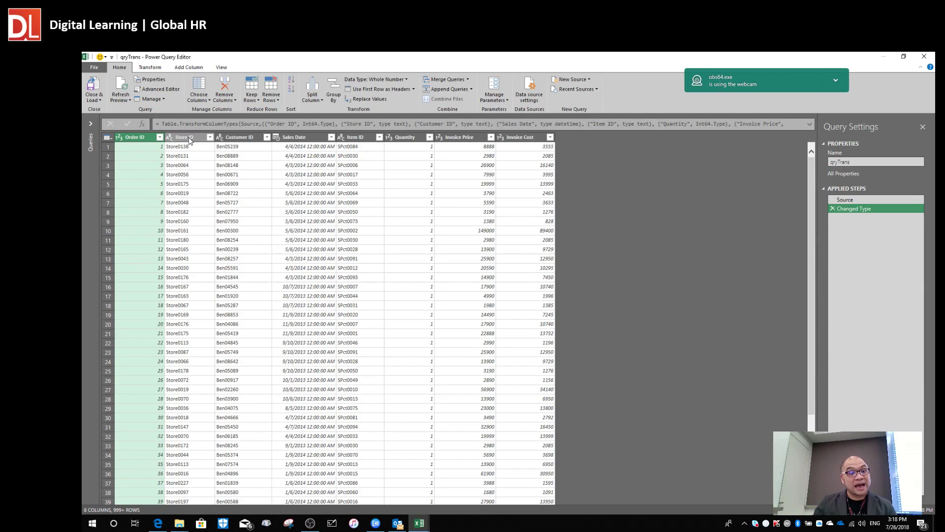
left_click(331, 138)
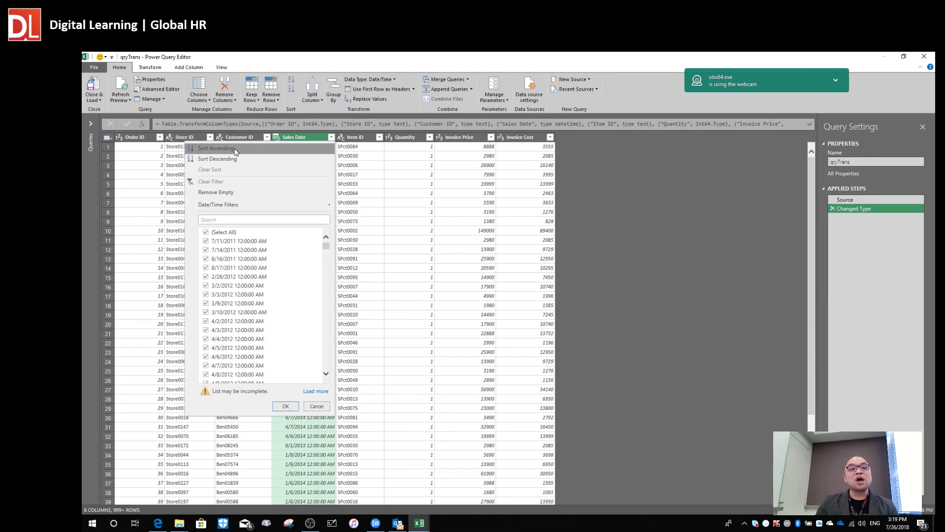
left_click(234, 149)
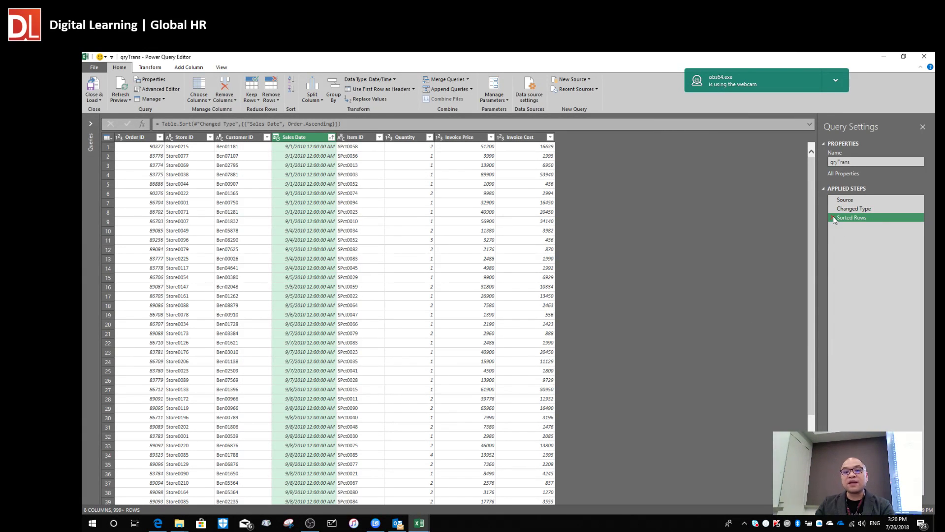
left_click(833, 217)
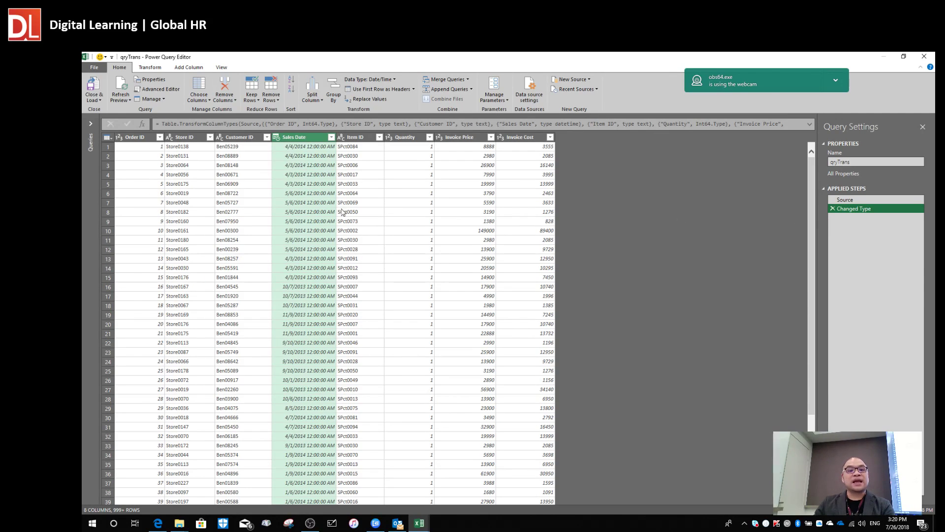
left_click(310, 184)
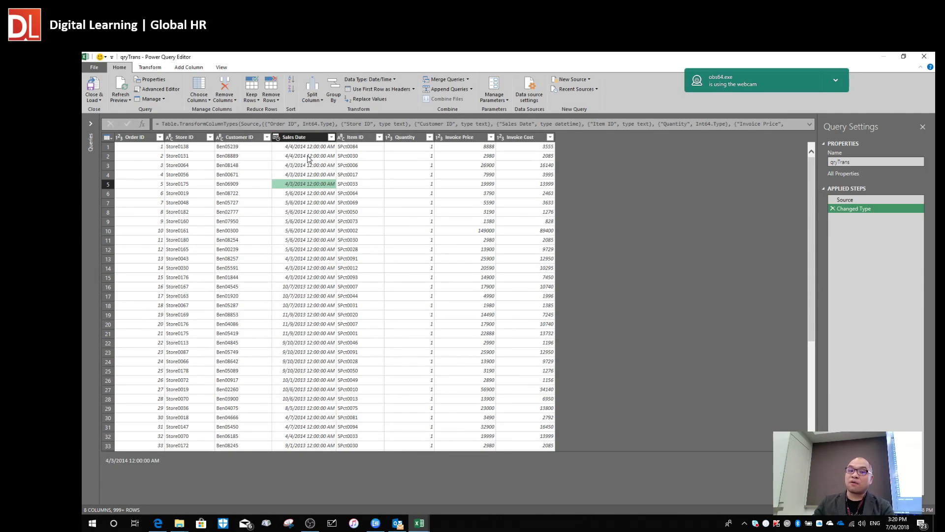
left_click(309, 156)
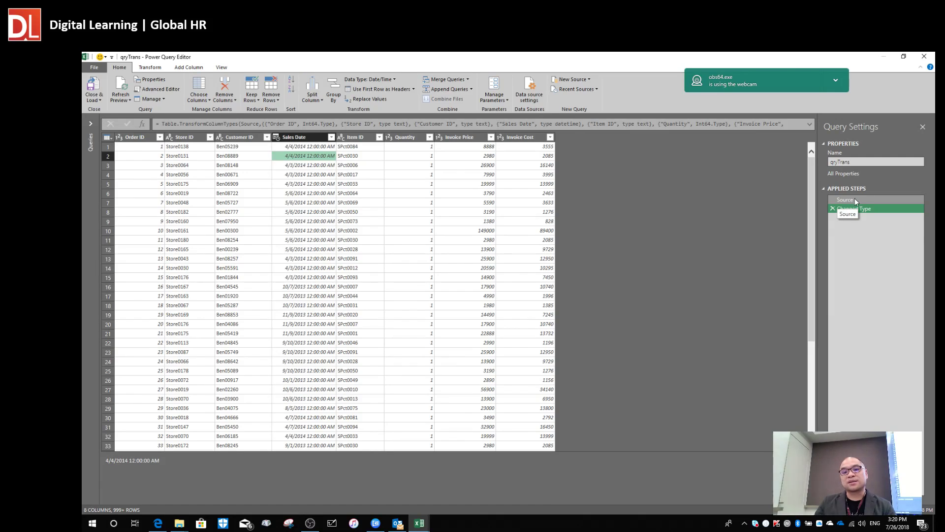
left_click(855, 199)
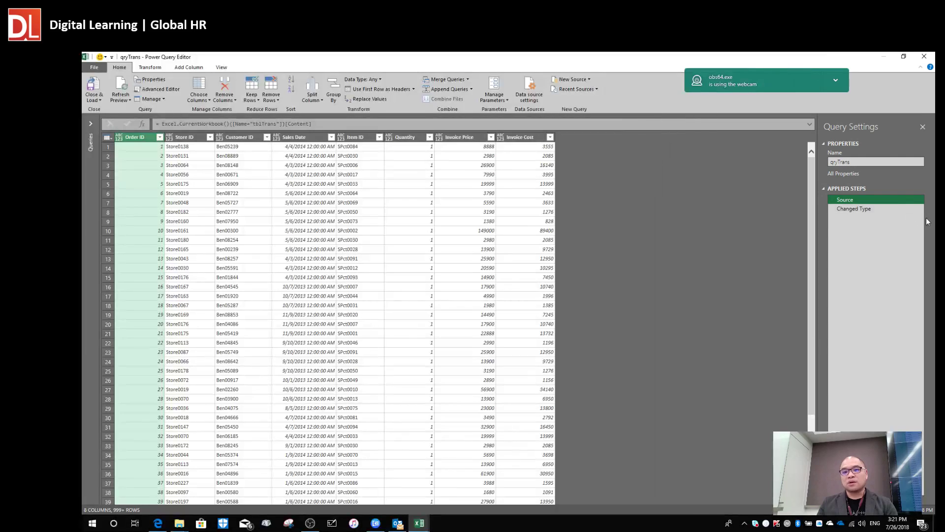
left_click(855, 208)
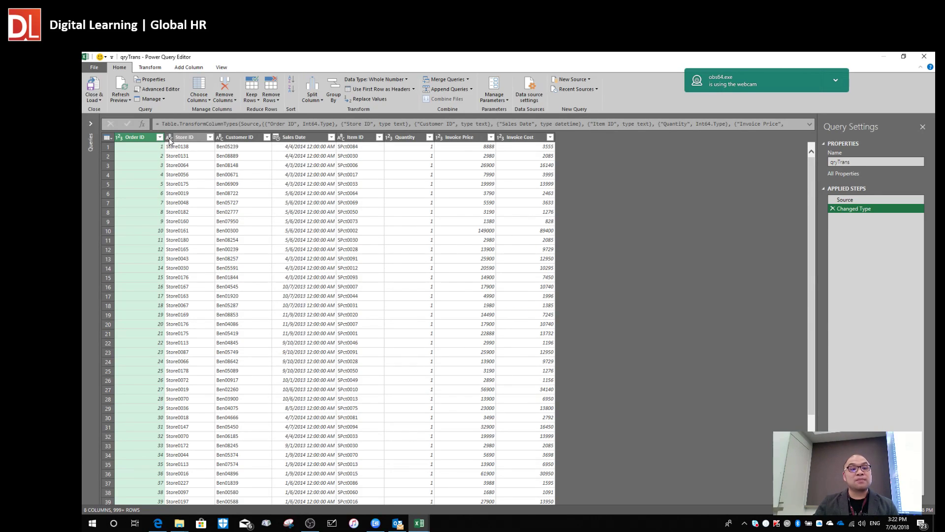
left_click(170, 139)
left_click(169, 138)
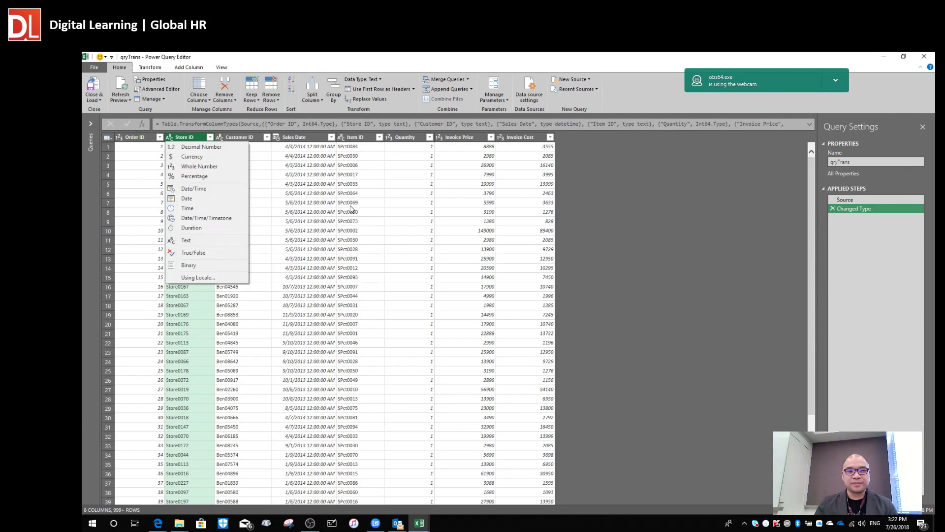
left_click(348, 208)
left_click(223, 213)
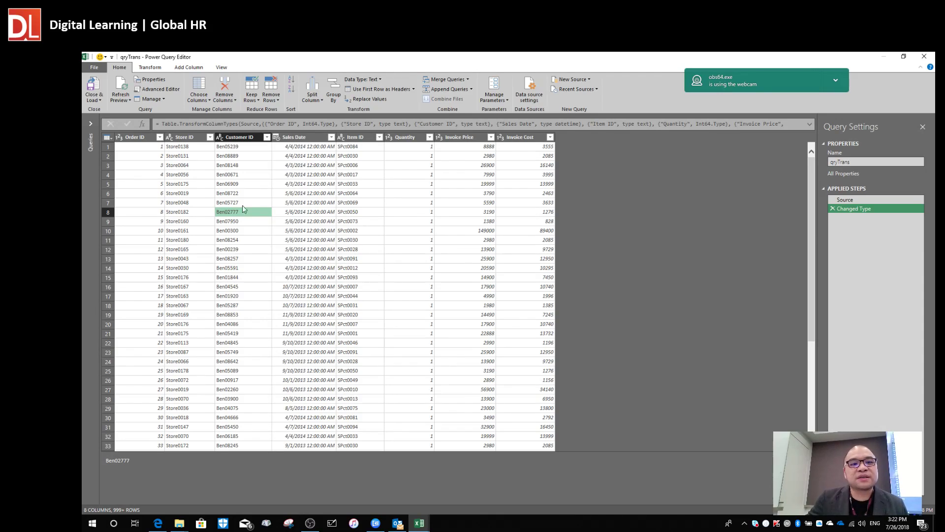
left_click(355, 193)
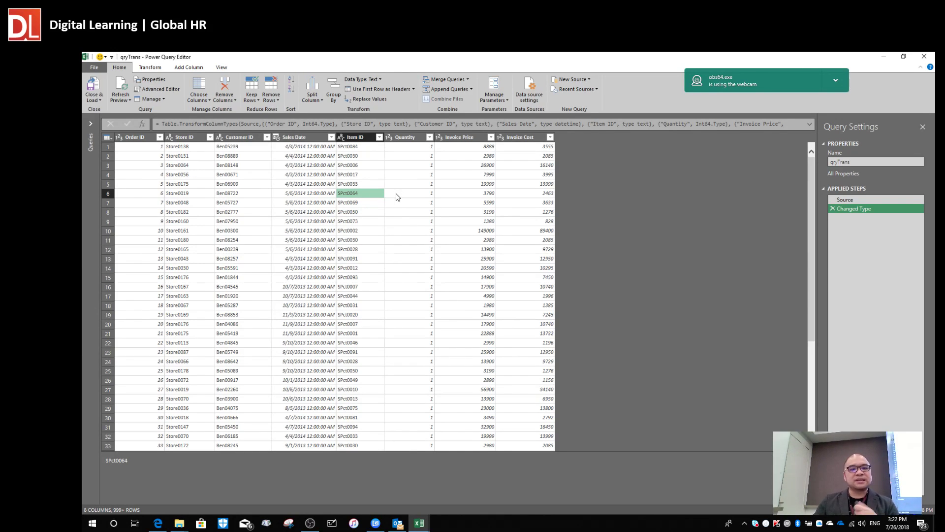
left_click(315, 138)
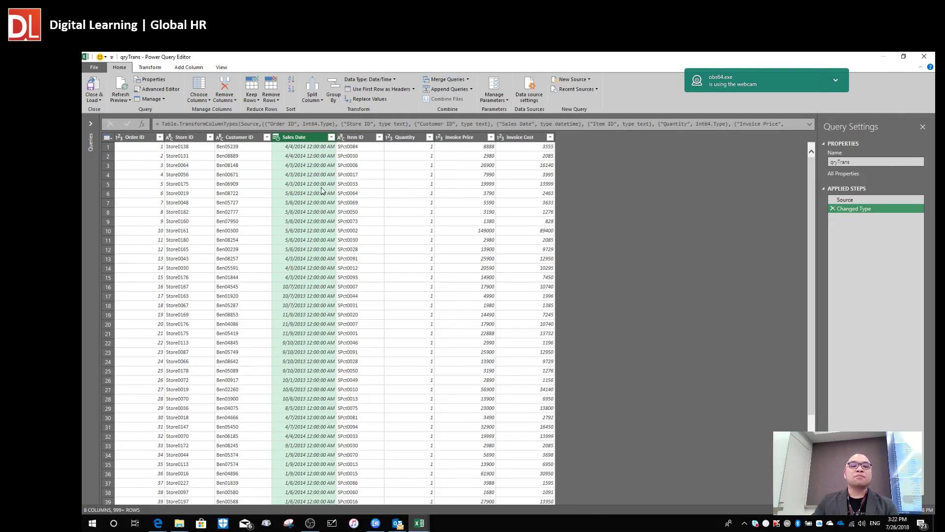
Select the Sales Date column of qryTrans after comparing the Transform and Add Column ribbon options.
left_click(319, 176)
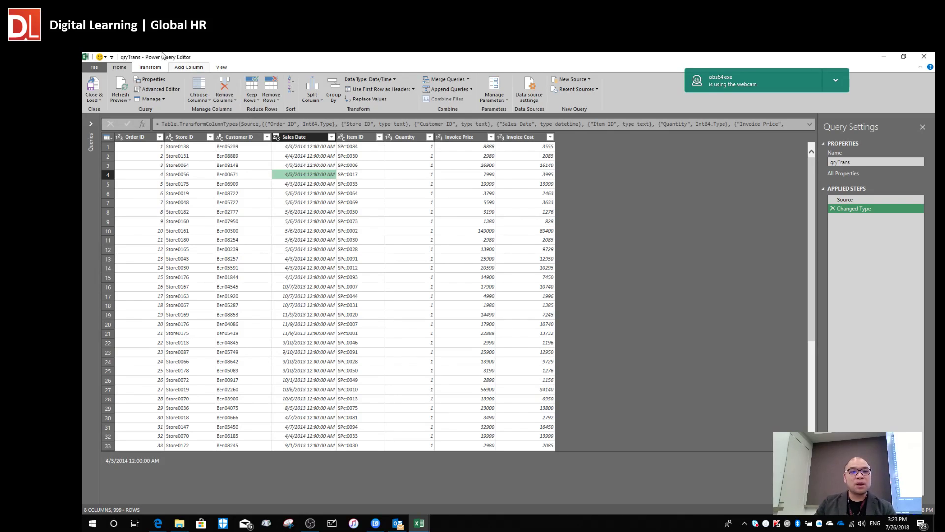
left_click(144, 69)
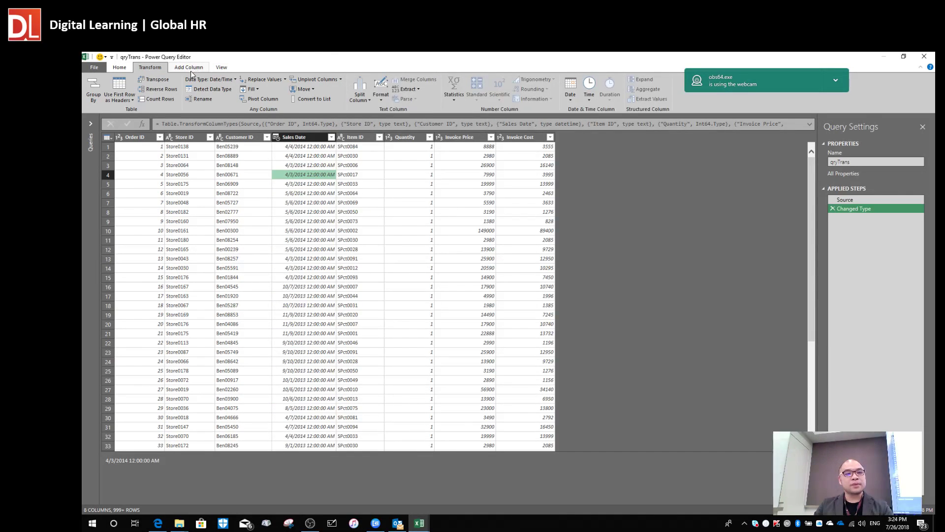
left_click(191, 70)
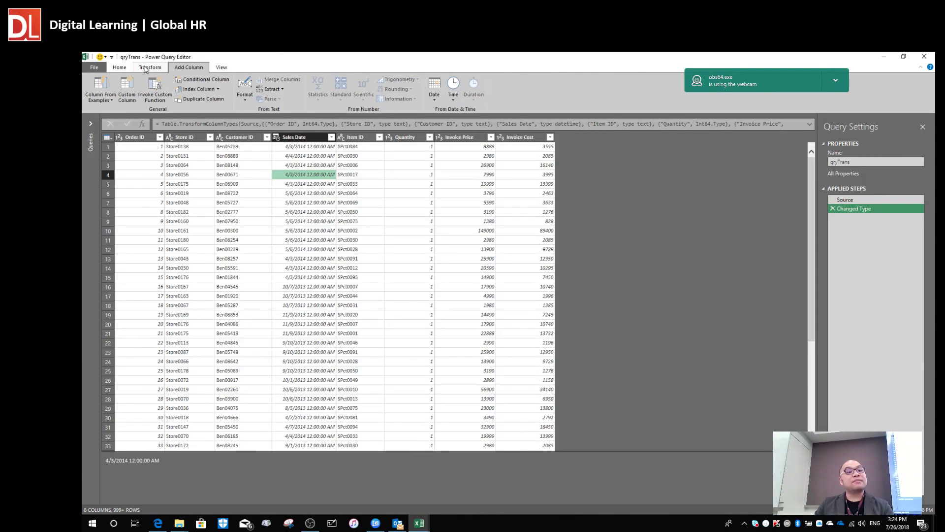
left_click(146, 69)
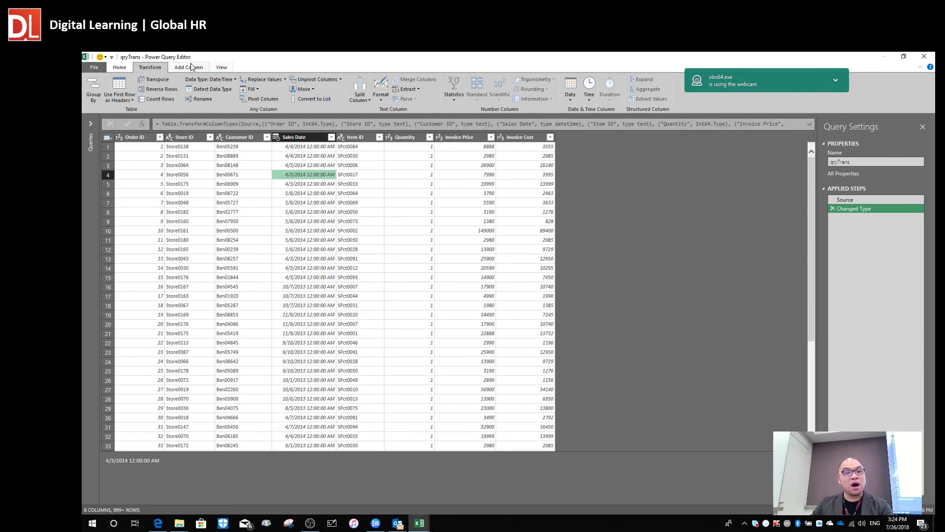
left_click(189, 67)
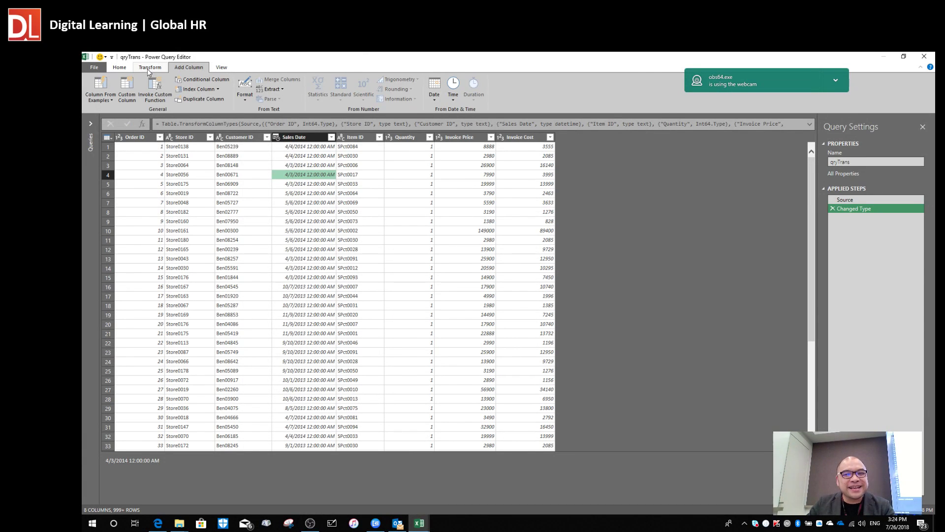
left_click(149, 69)
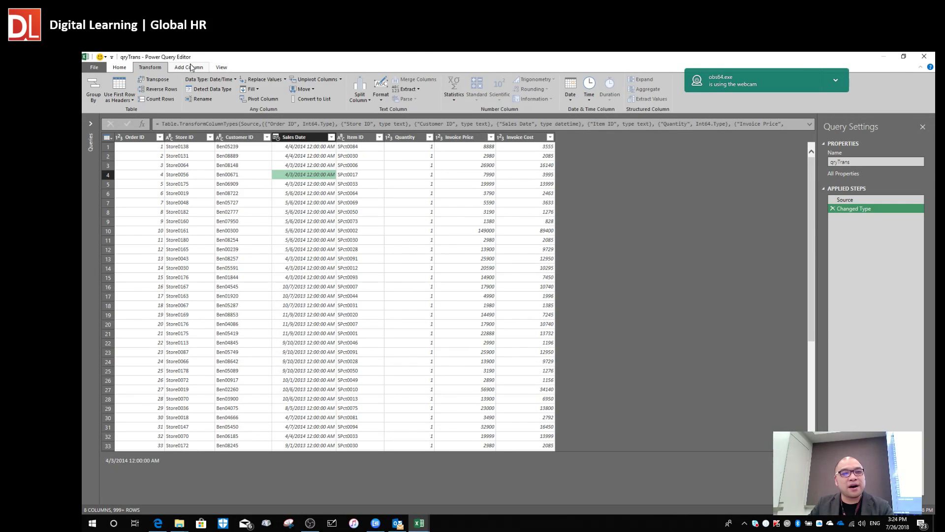
left_click(191, 67)
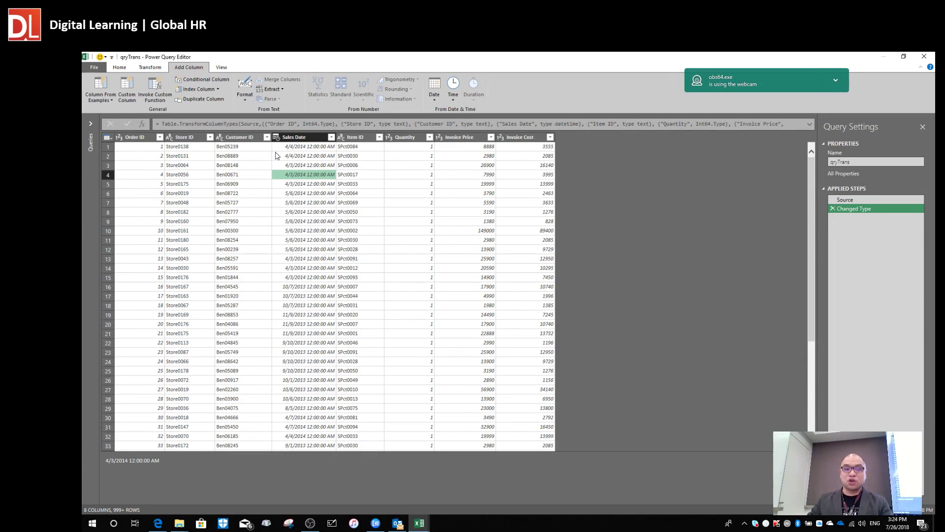
left_click(302, 139)
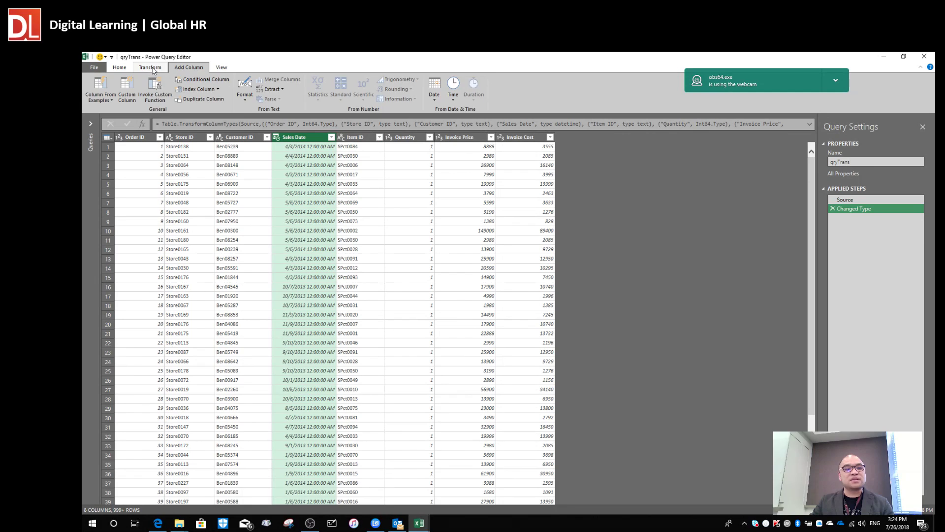
left_click(150, 68)
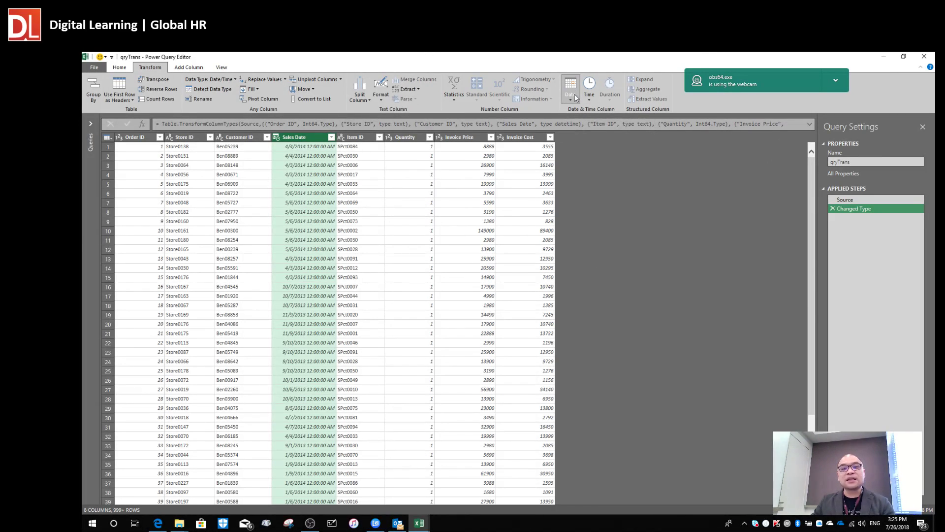
left_click(566, 101)
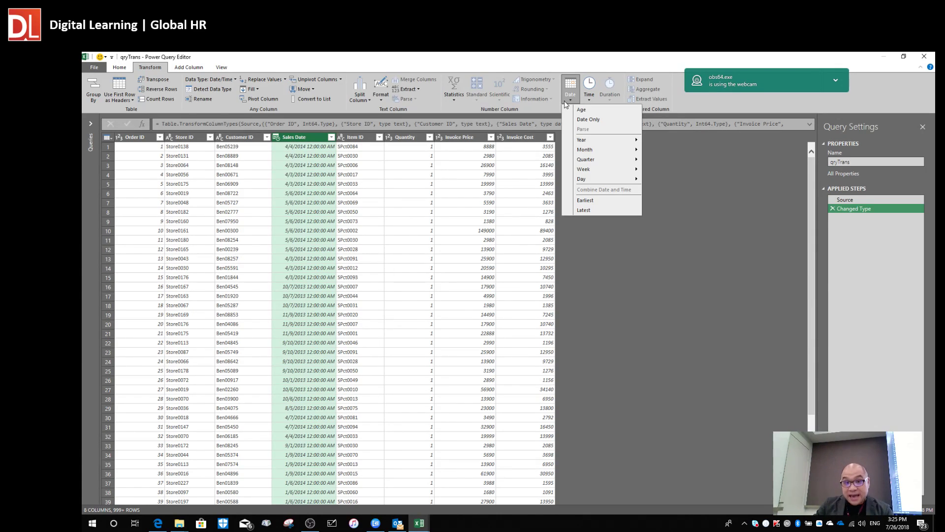
mouse_move(600, 151)
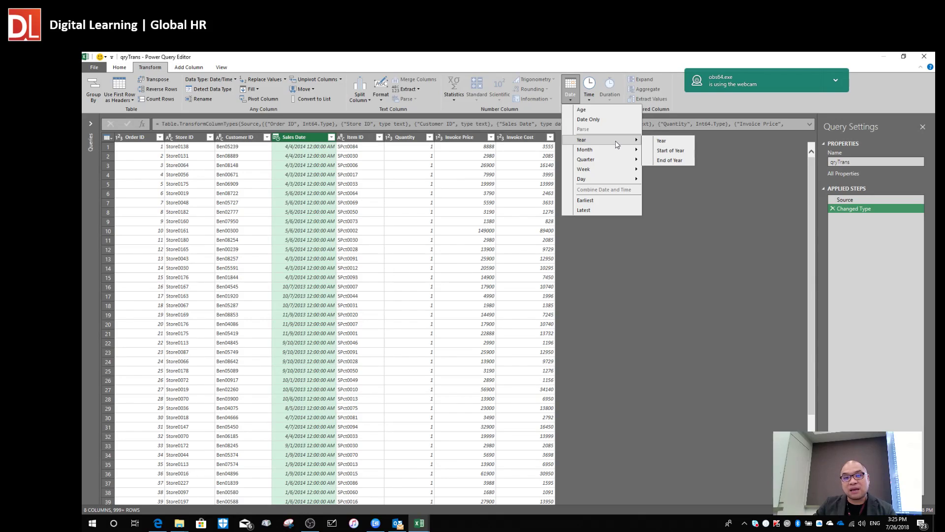
left_click(662, 141)
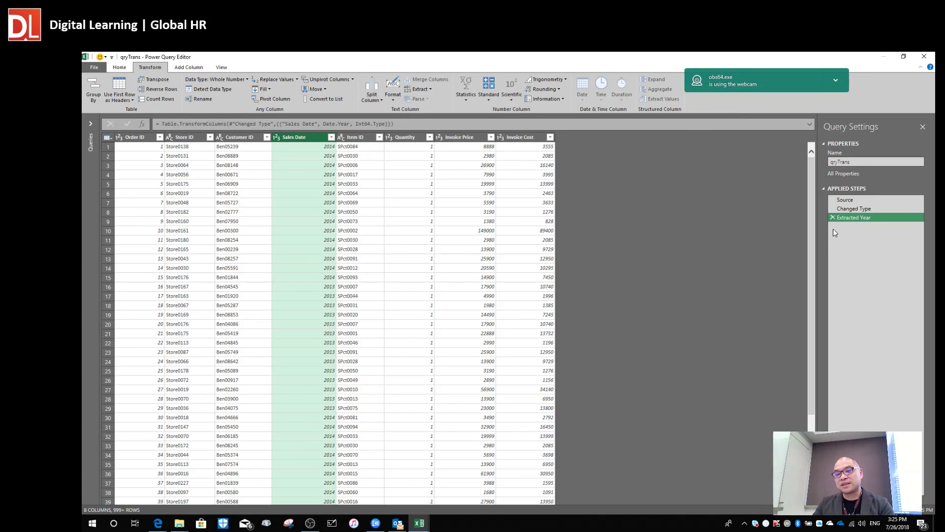
left_click(832, 218)
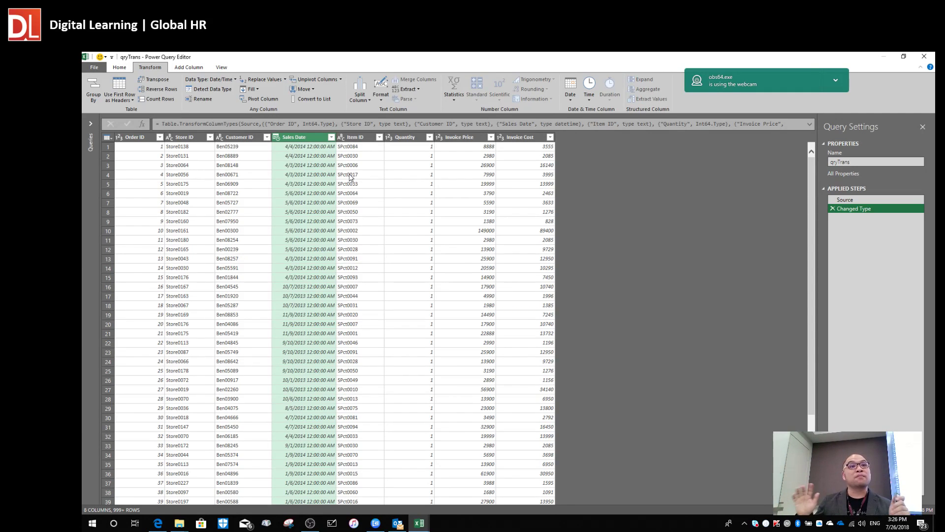
Insert a Year column from Sales Date via Add Column > Date > Year, then reselect Sales Date.
left_click(187, 67)
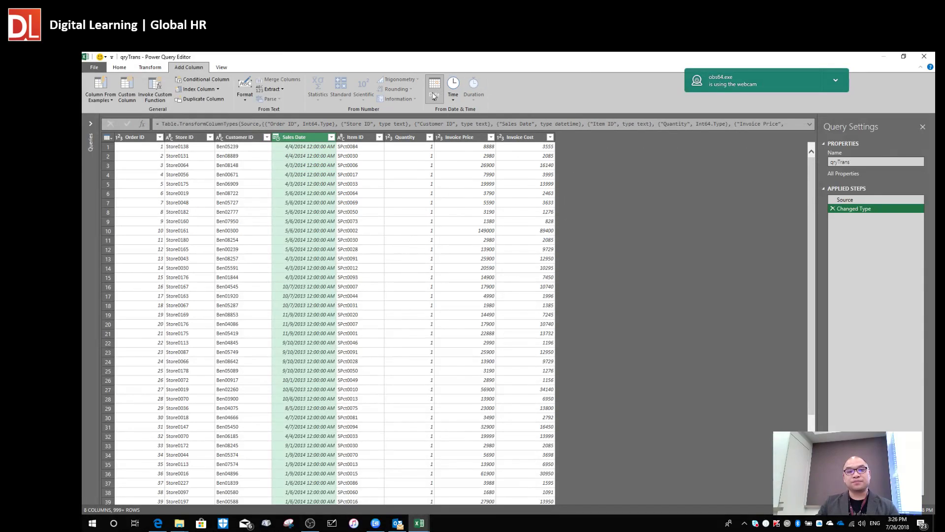
left_click(434, 94)
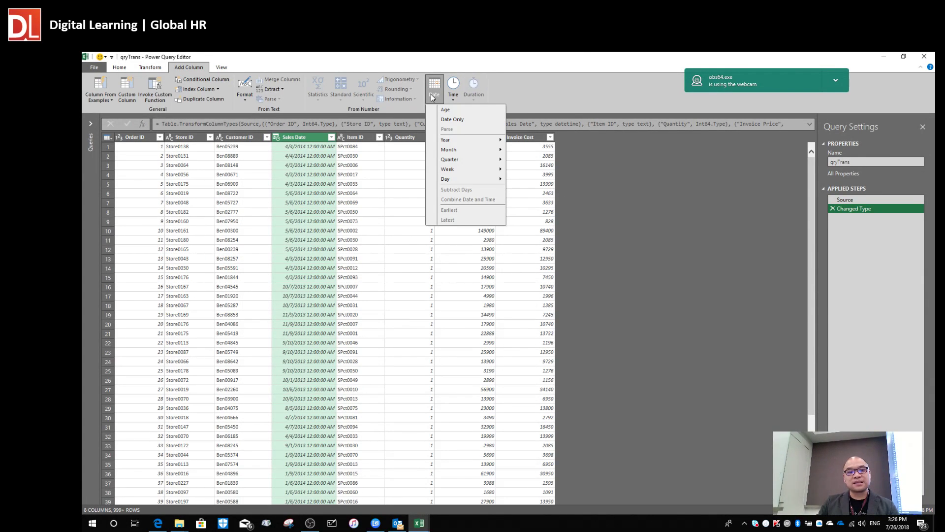
mouse_move(462, 140)
left_click(524, 141)
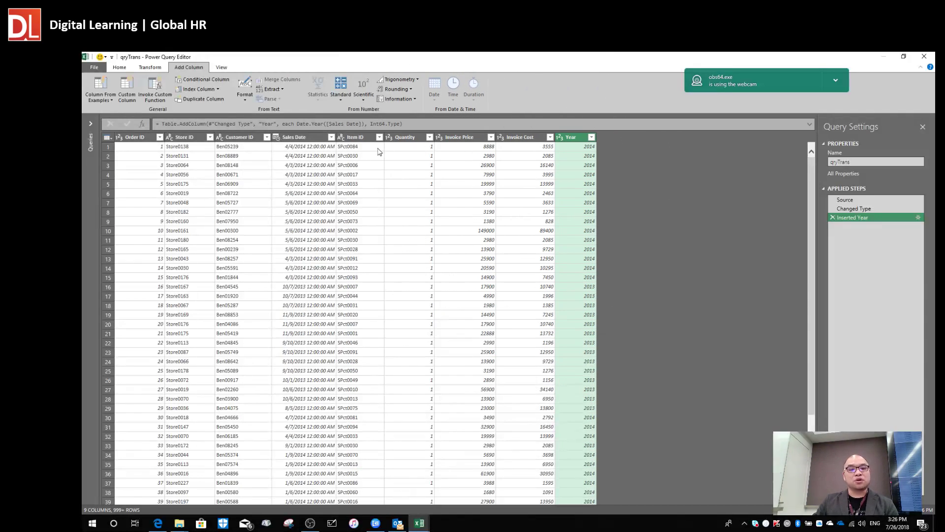
left_click(295, 138)
Insert a Month column from Sales Date via Date > Month > Month.
left_click(427, 98)
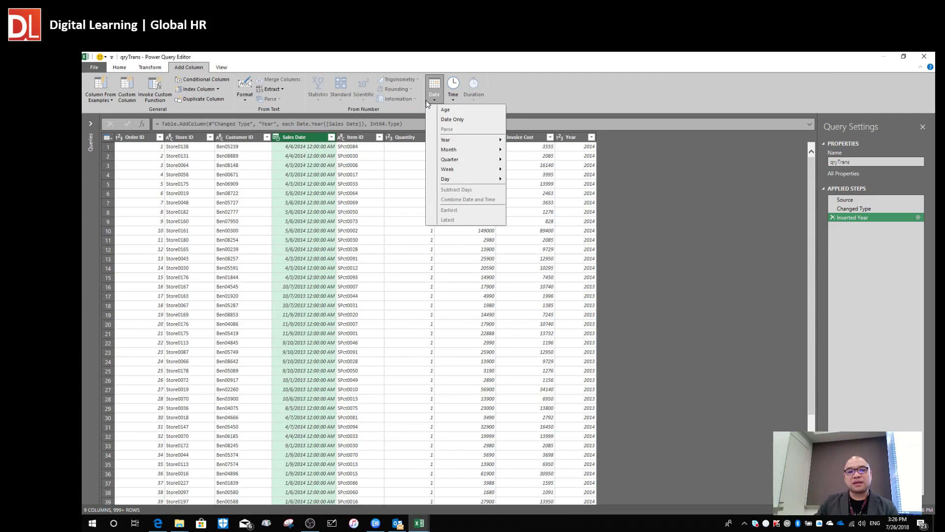
mouse_move(470, 151)
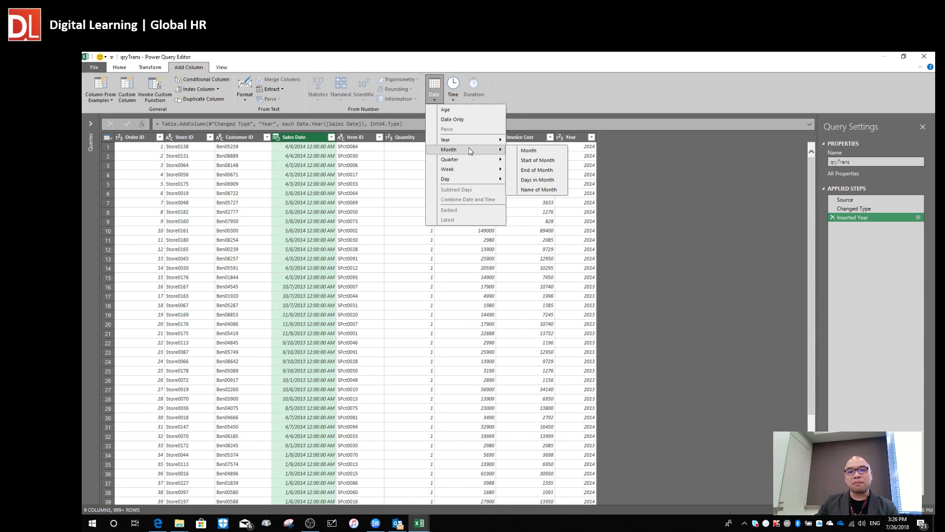
left_click(524, 150)
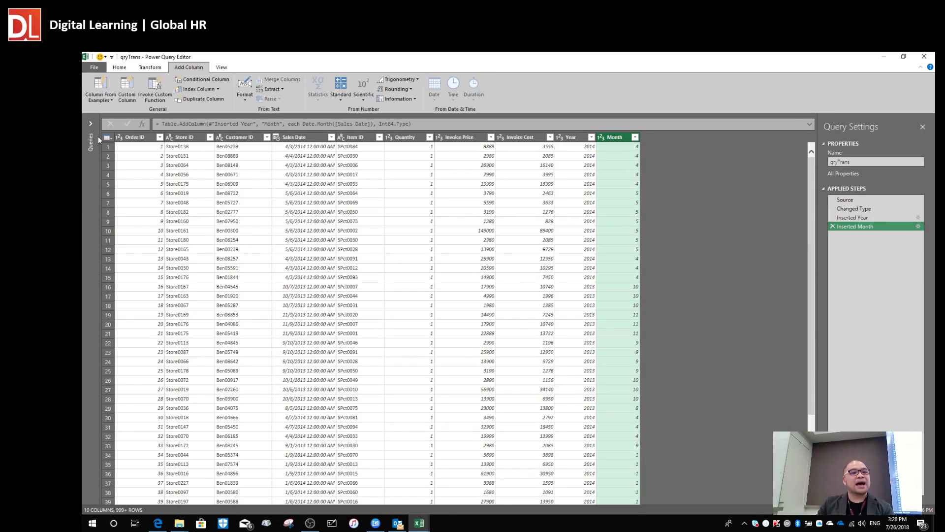
Expand the Queries pane and open the File menu for closing and loading.
left_click(91, 123)
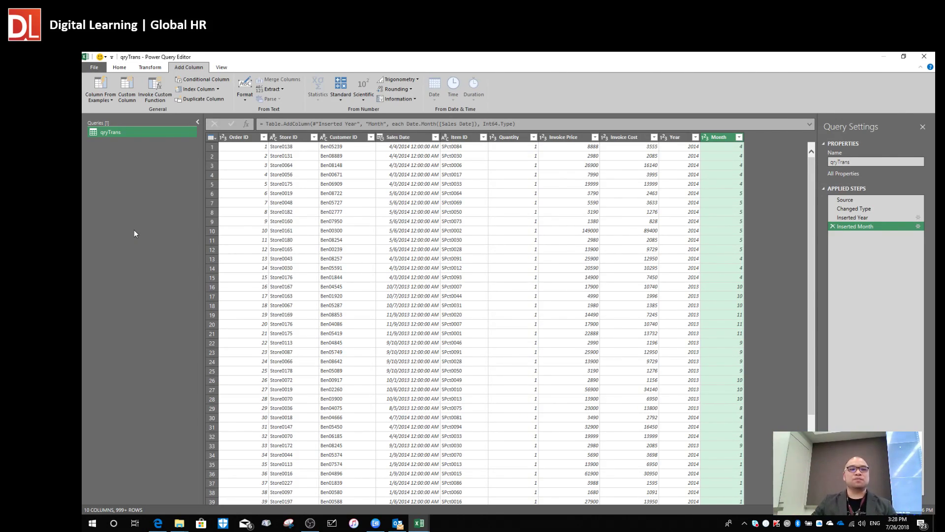
left_click(96, 67)
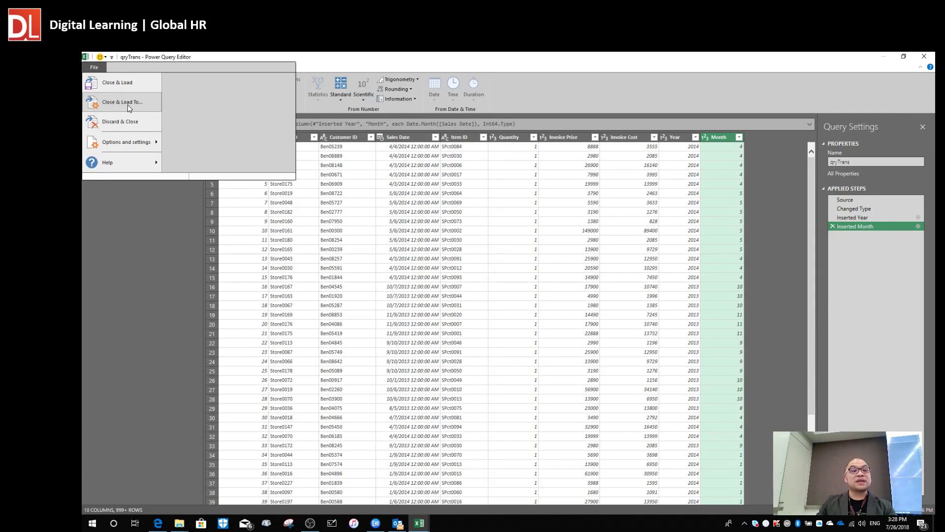
Choose Close & Load To... and move the Import Data dialog further right.
left_click(128, 104)
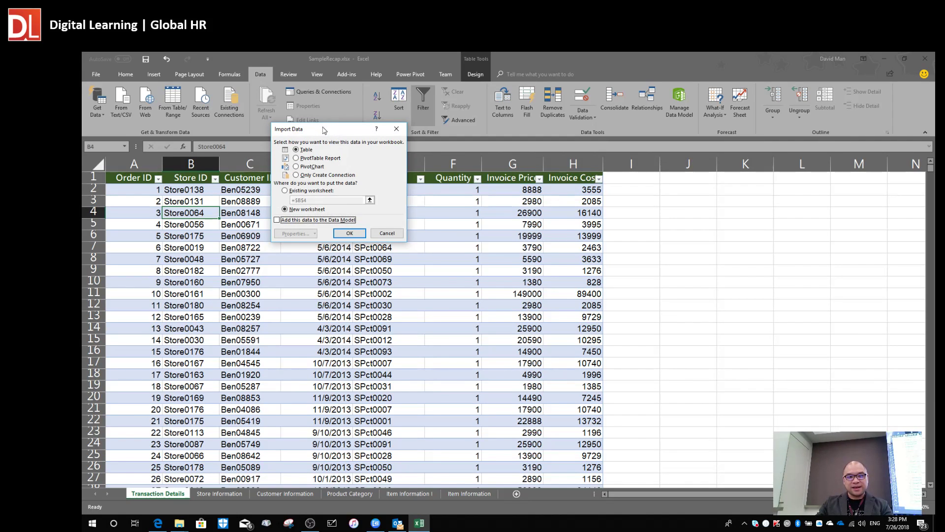
left_click_drag(330, 130, 390, 126)
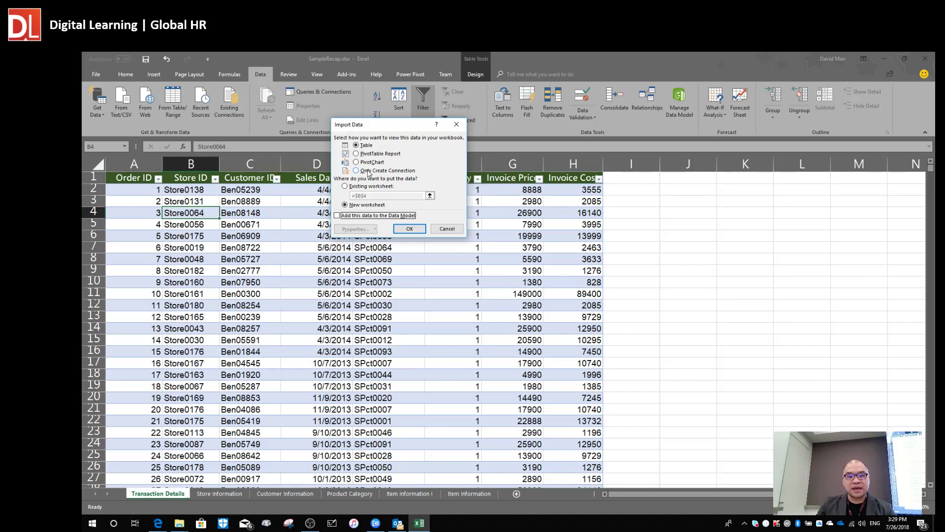
Load qryTrans as Only Create Connection with Add this data to the Data Model checked.
left_click(368, 171)
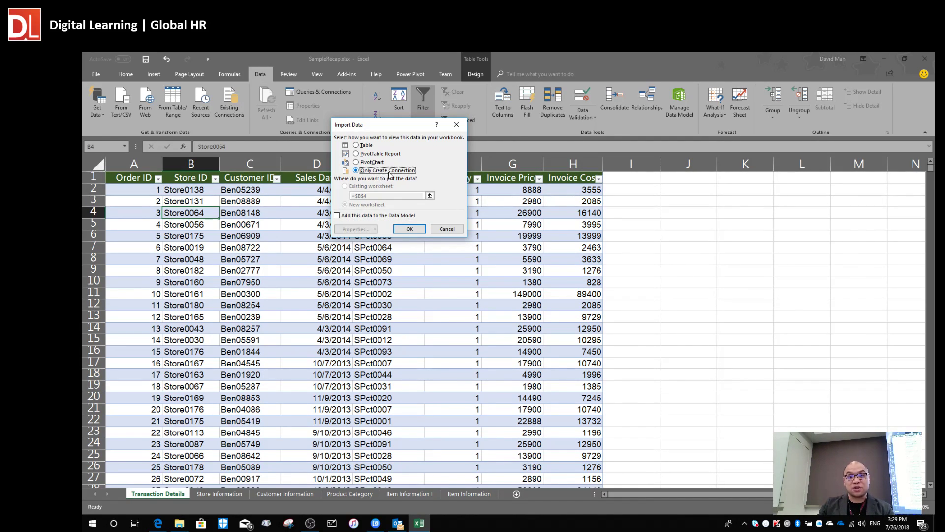
left_click(345, 220)
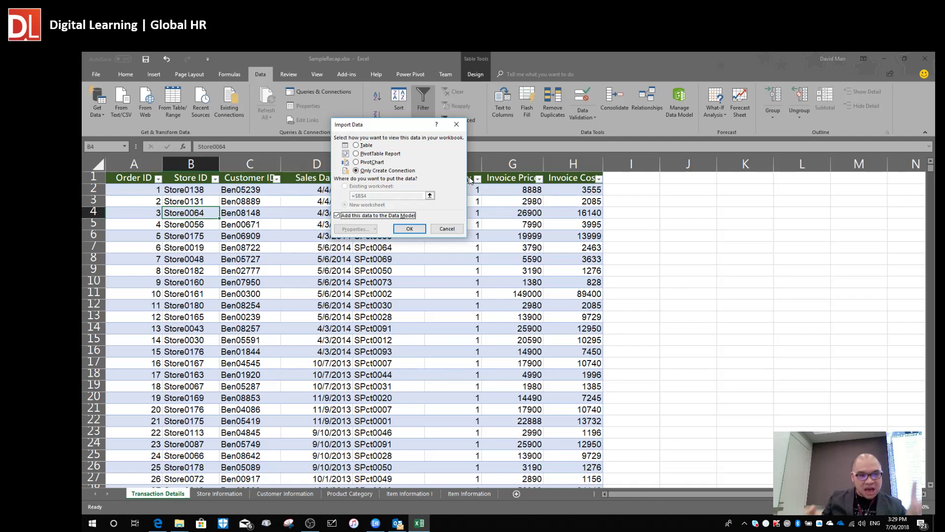
left_click(360, 146)
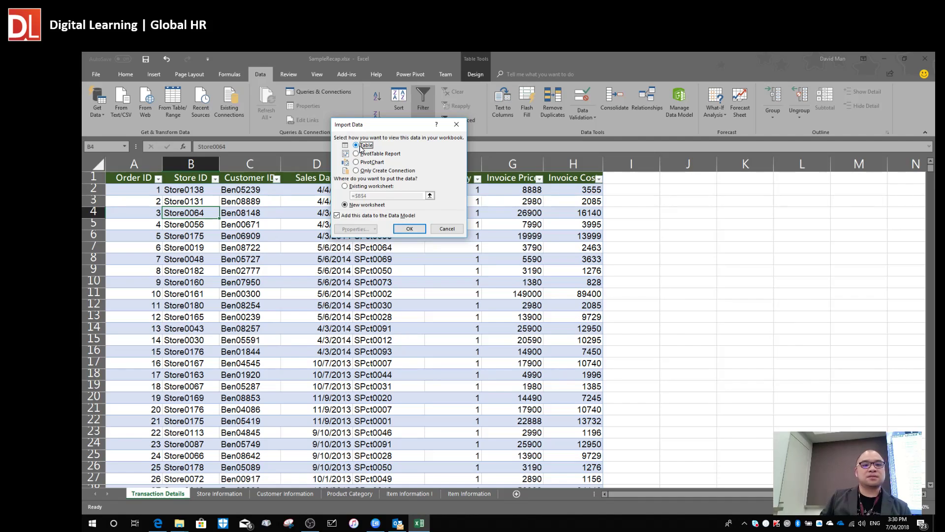
left_click(363, 171)
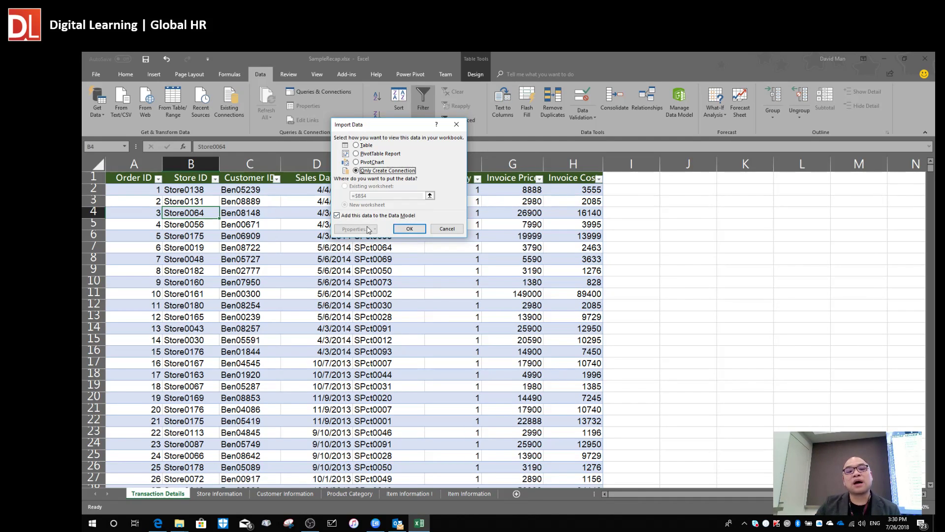
left_click(410, 229)
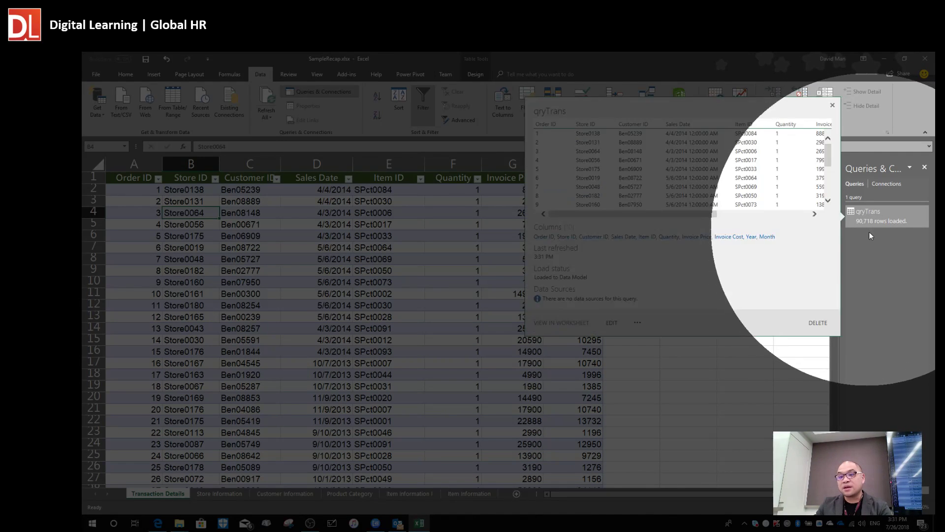
Check qryTrans in Queries & Connections, showing 90,718 rows loaded.
mouse_move(861, 229)
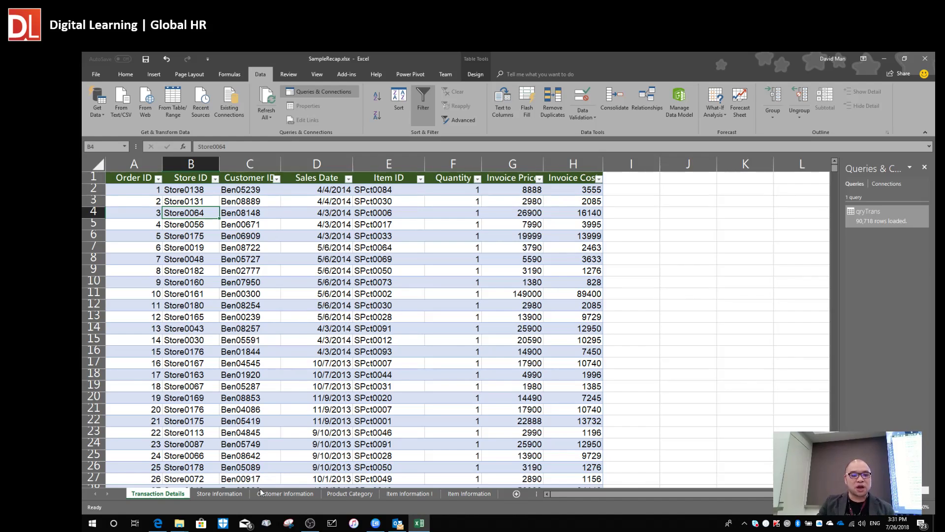
From the Store Information sheet, send the store table to Power Query via From Table/Range.
left_click(218, 494)
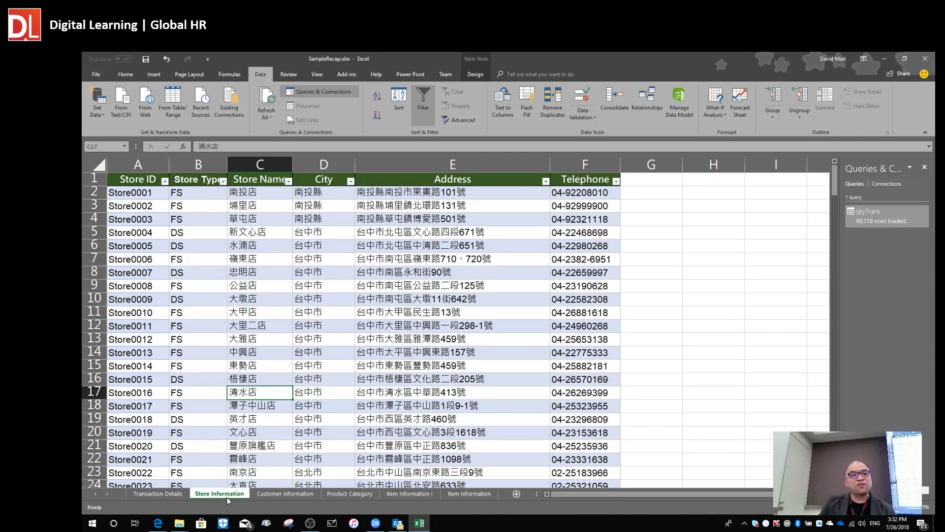
left_click(215, 268)
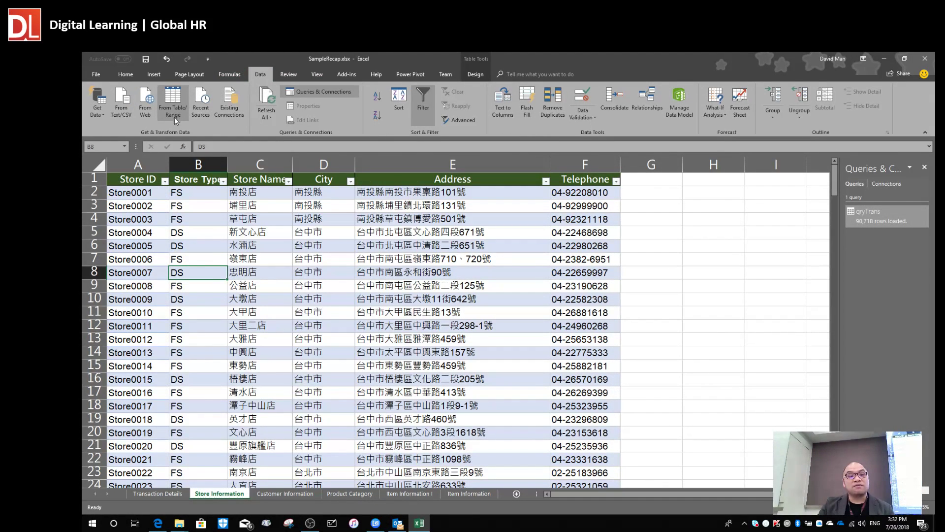
left_click(173, 114)
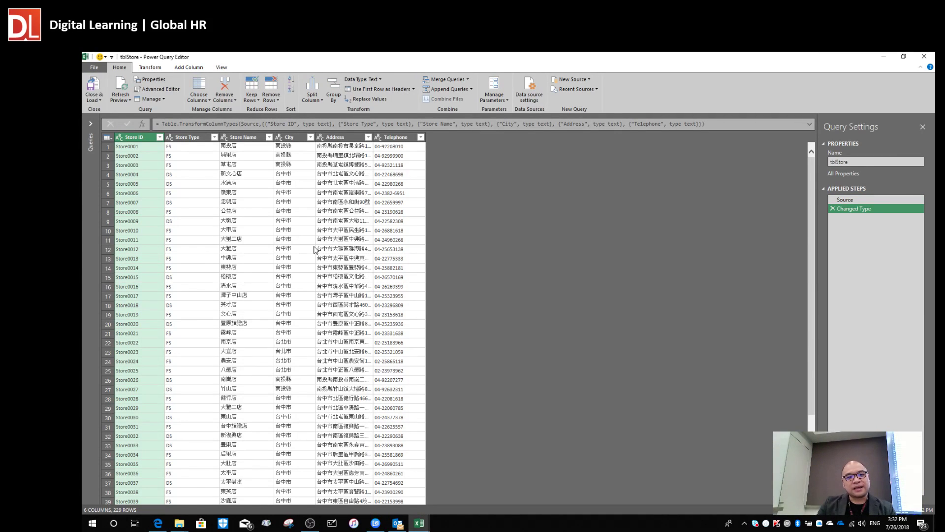
Rename the store query to qryStore, previewing its Store Name and Store Type values.
left_click(251, 221)
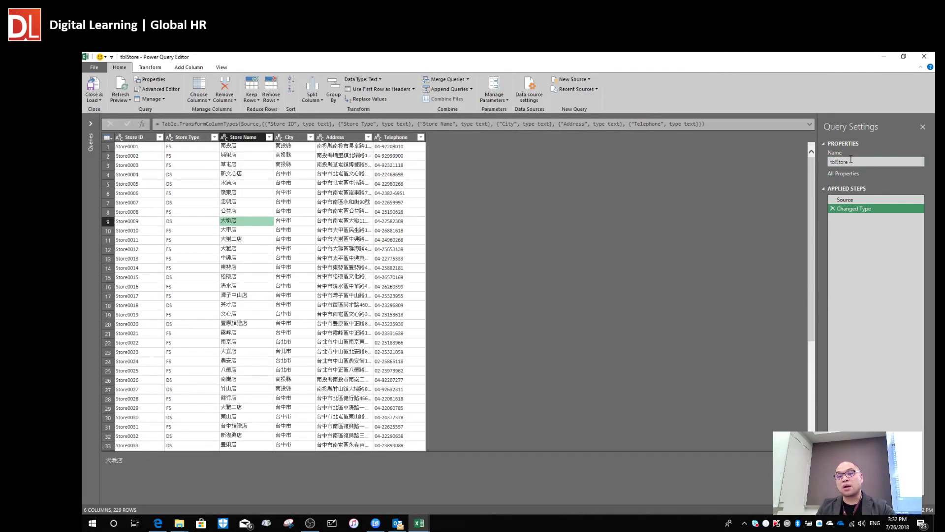
left_click(888, 164)
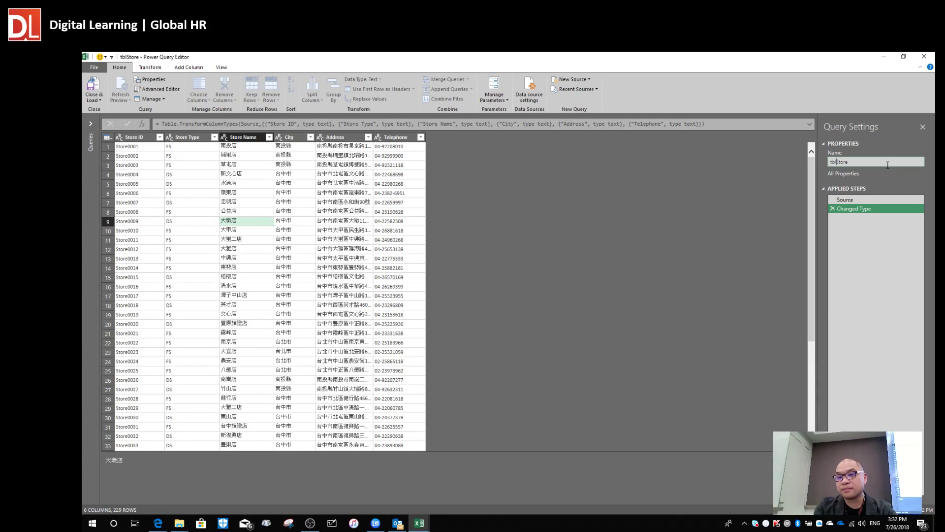
type("qr")
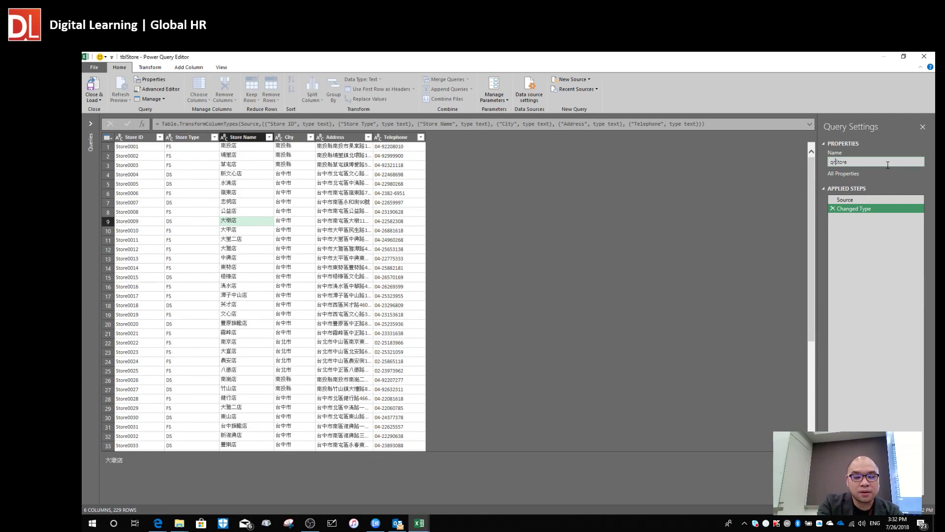
type("y")
key("Return")
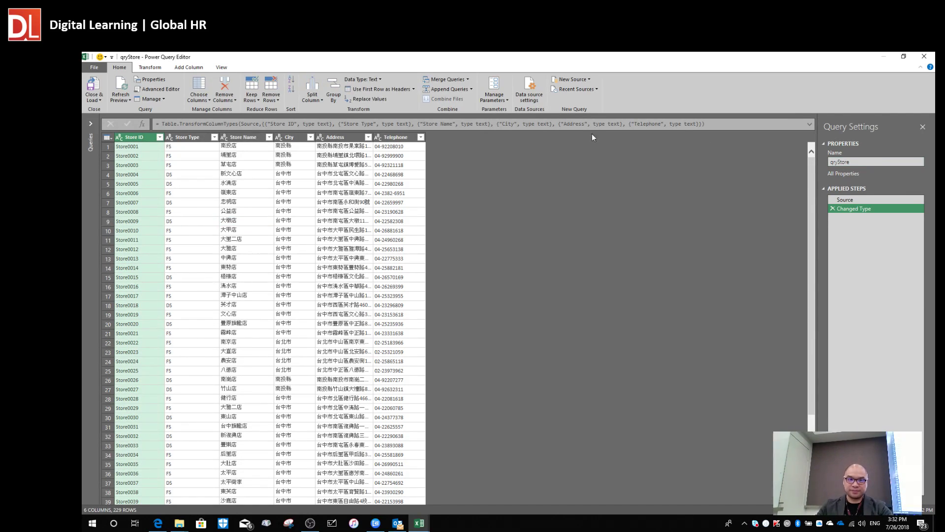
left_click(196, 213)
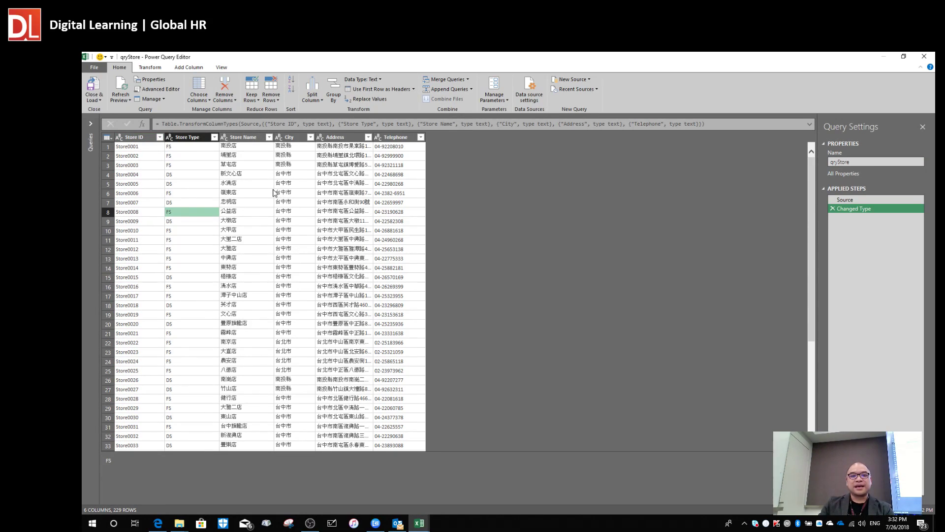
Load qryStore as a connection only in the Data Model, giving 229 rows loaded.
left_click(96, 100)
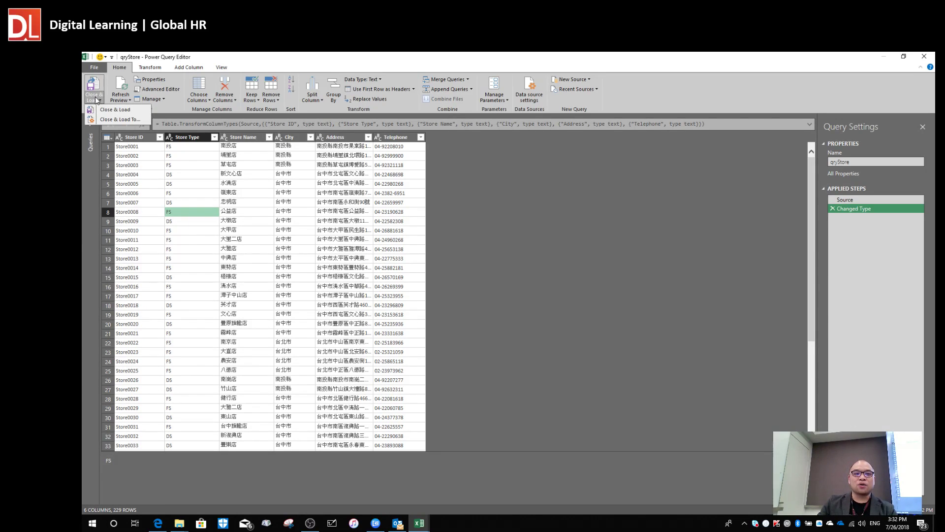
left_click(91, 67)
left_click(91, 67)
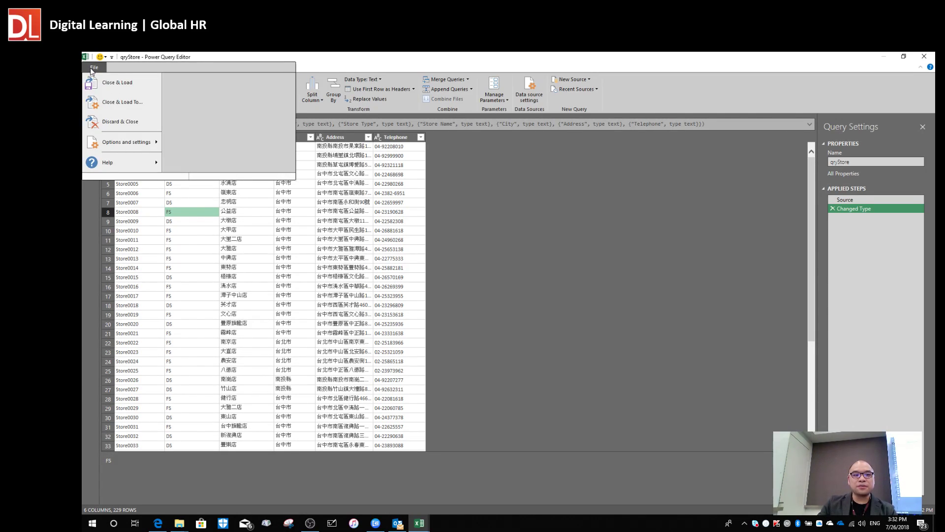
left_click(139, 111)
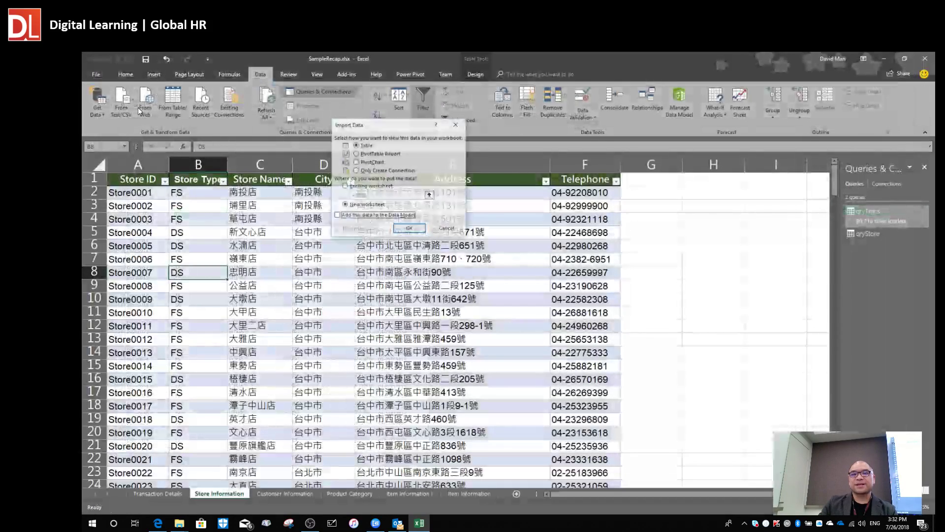
left_click(368, 171)
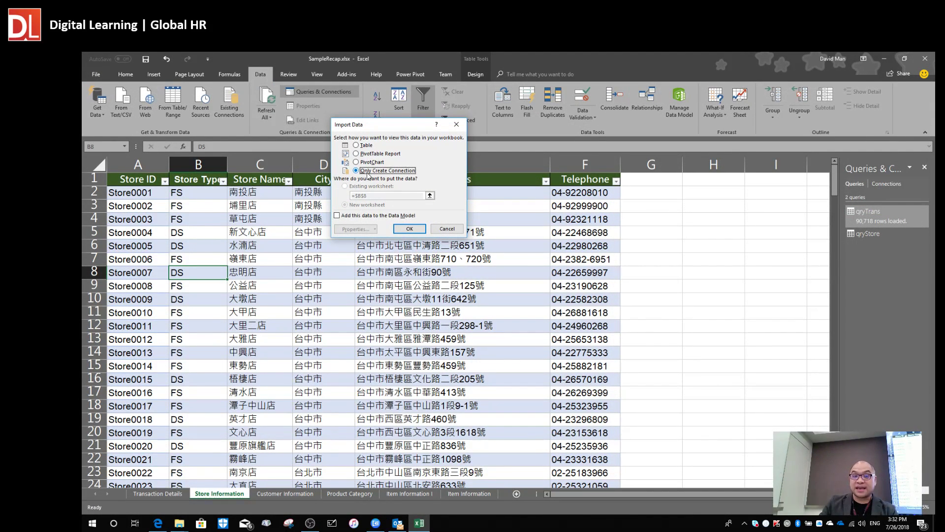
left_click(337, 217)
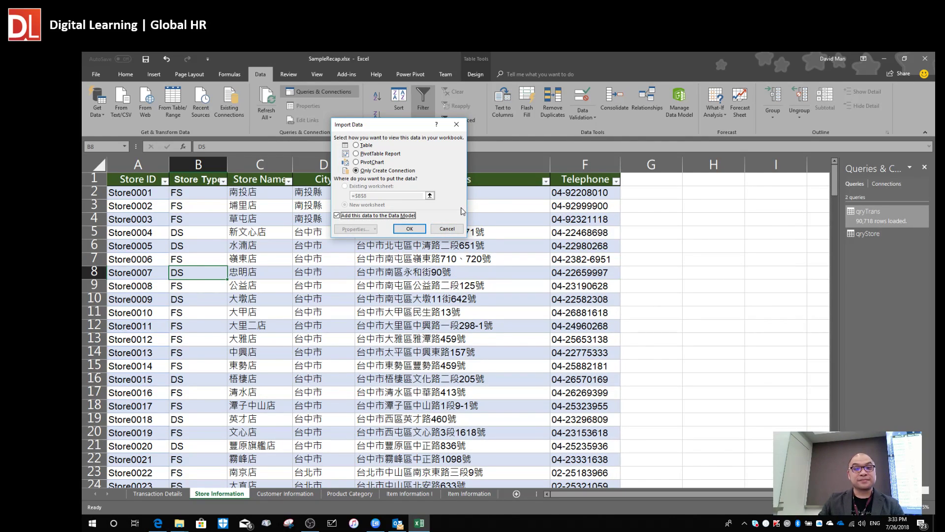
left_click(412, 230)
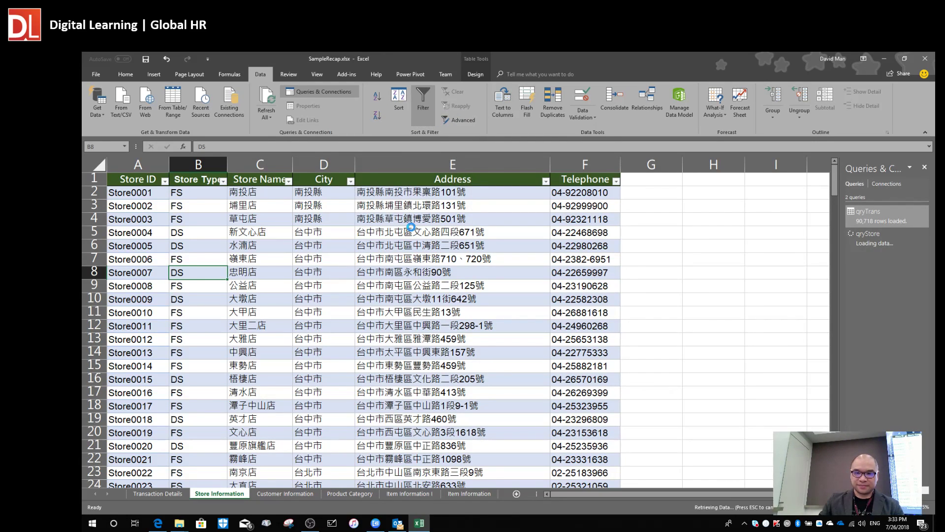
left_click(374, 274)
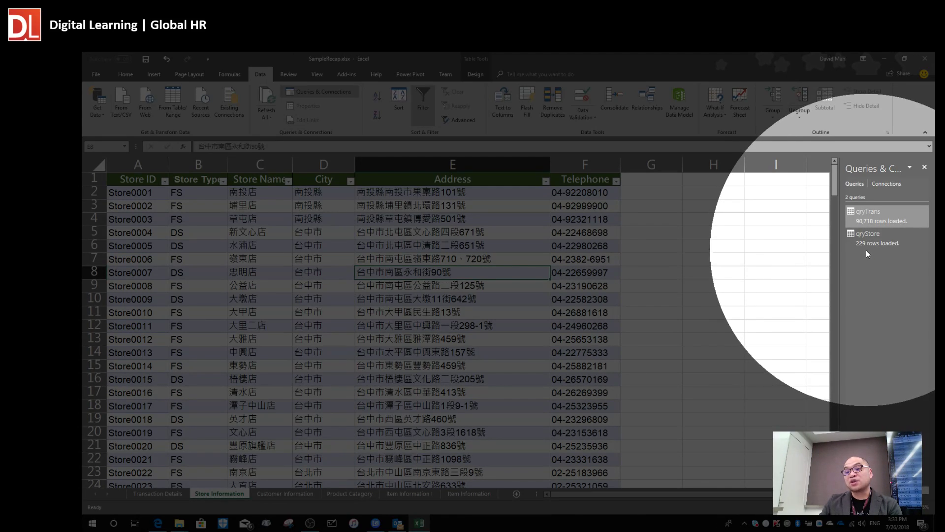
mouse_move(874, 246)
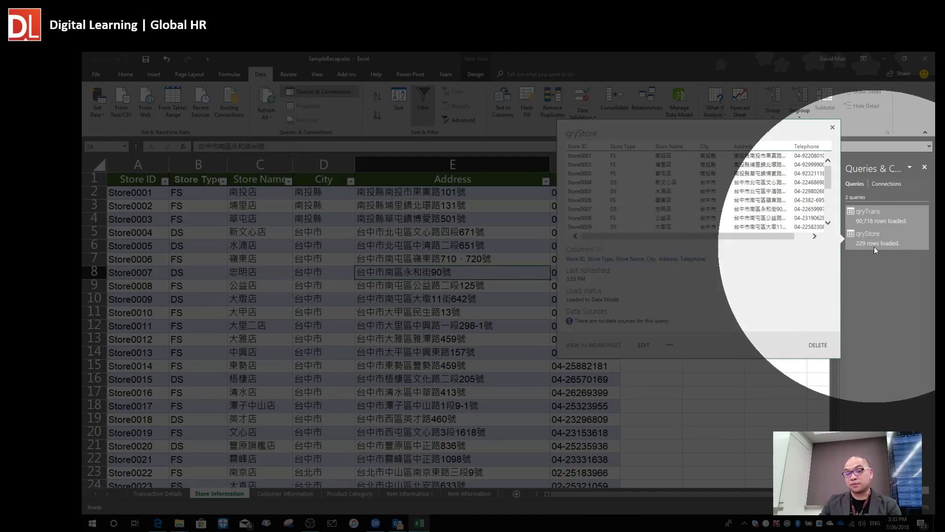
left_click(400, 315)
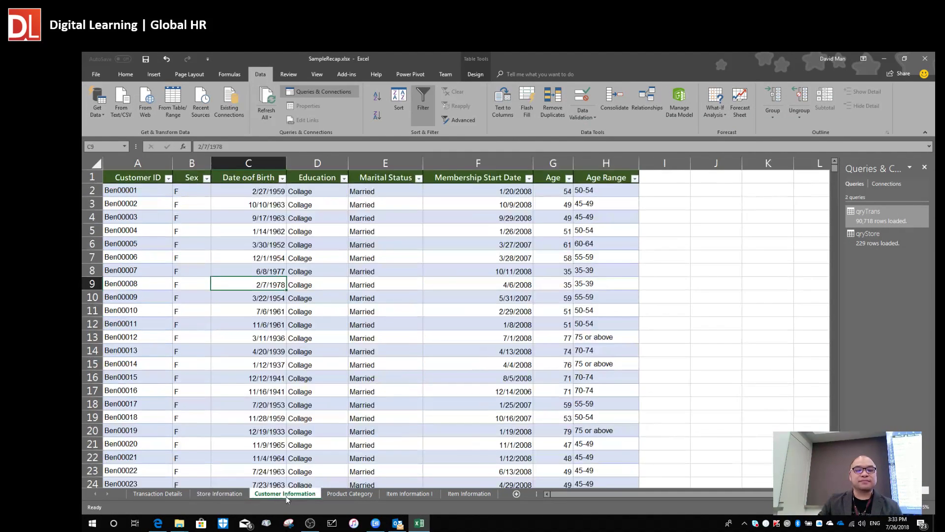
Create a From Table/Range query from the Customer Information sheet's table.
left_click(286, 494)
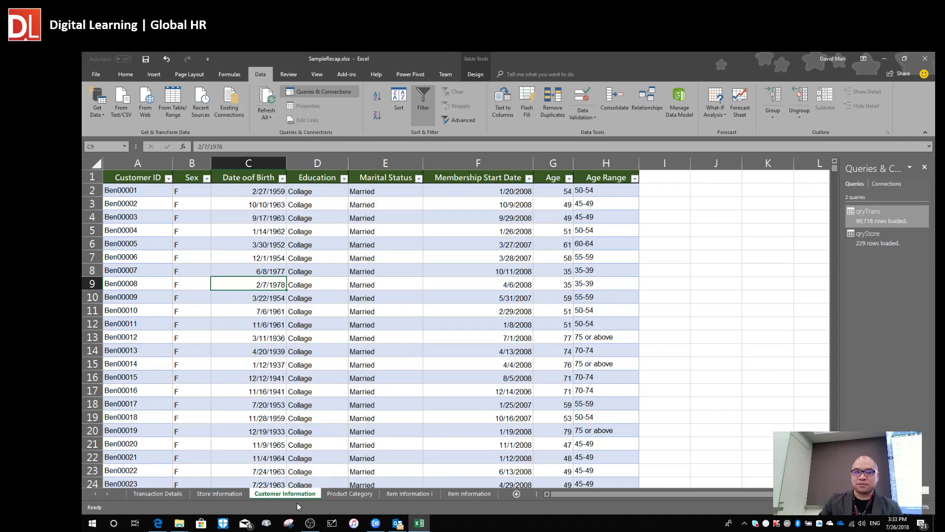
left_click(193, 217)
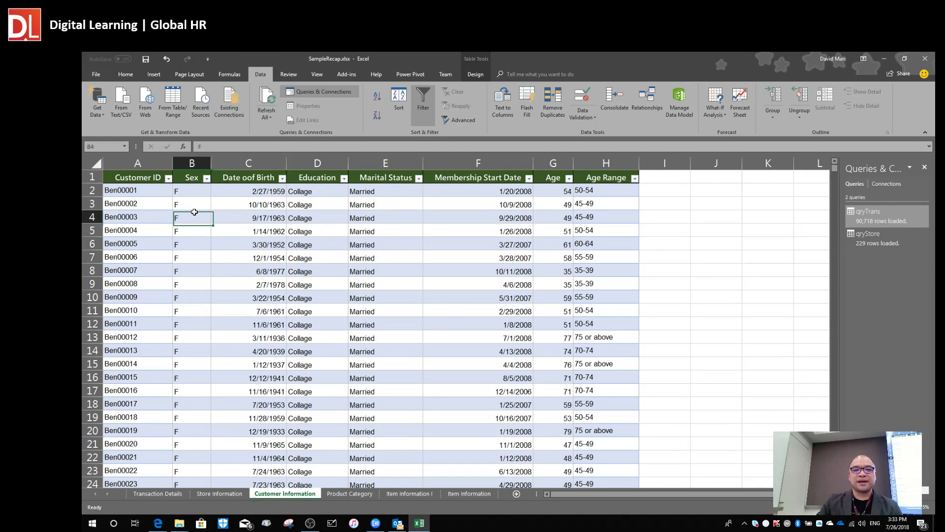
left_click(180, 115)
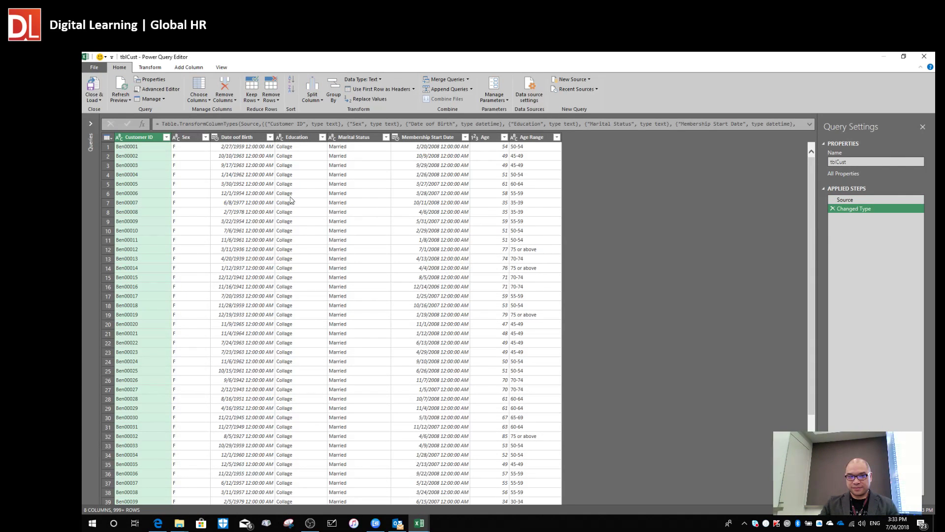
Replace the tbl prefix with qry in the query name, making it qryCust.
left_click(244, 194)
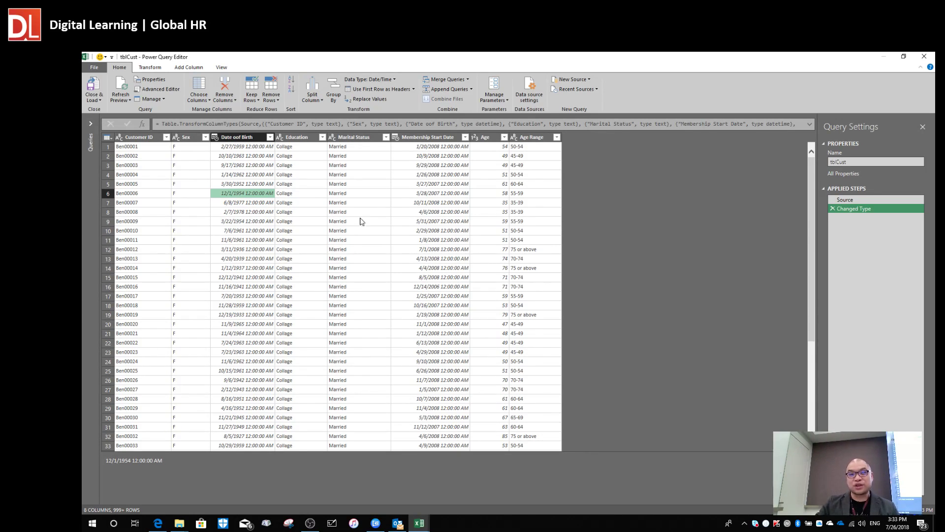
left_click(851, 164)
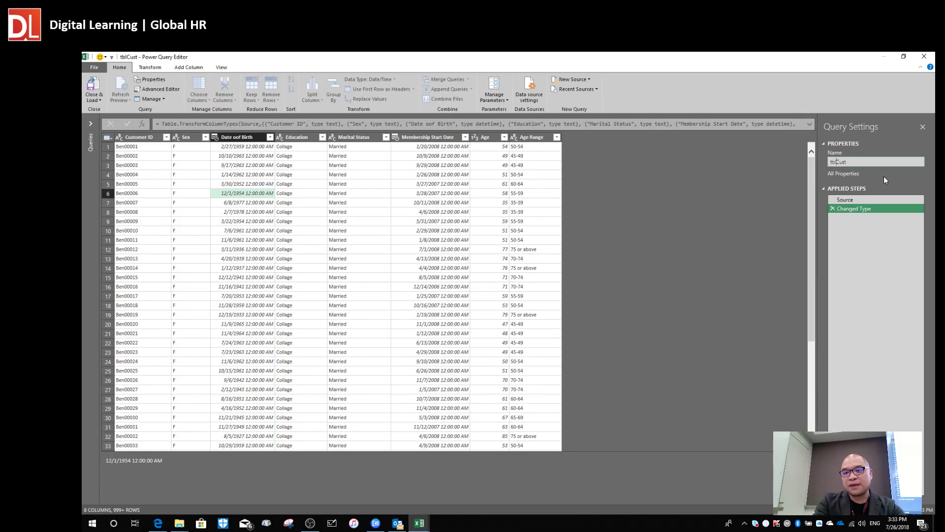
key("BackSpace")
key("BackSpace")
key("BackSpace")
type("qry")
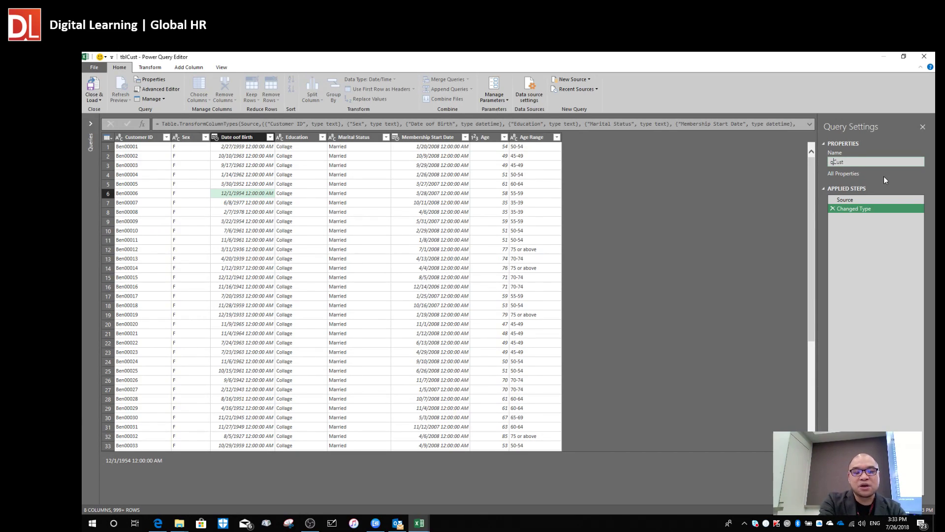
key("Return")
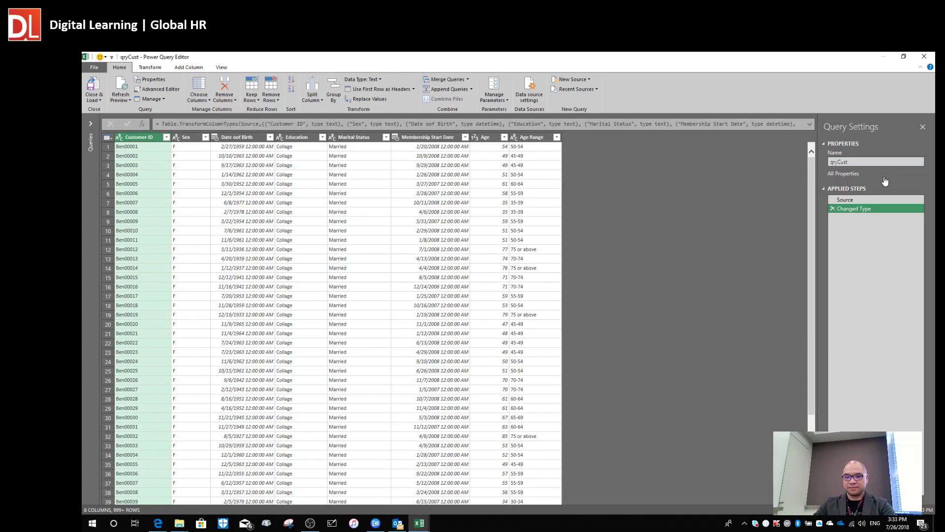
left_click(94, 70)
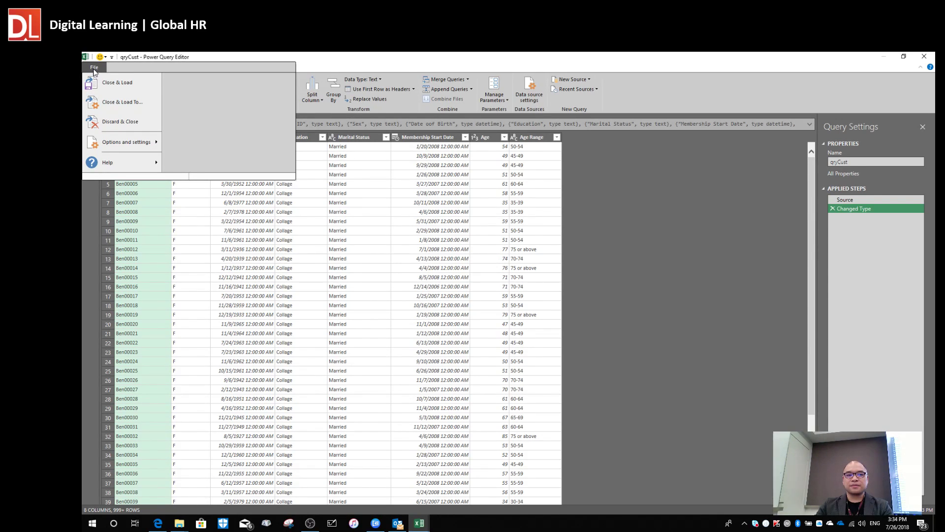
Close & Load qryCust as connection only in the Data Model, loading 9,206 rows.
left_click(115, 103)
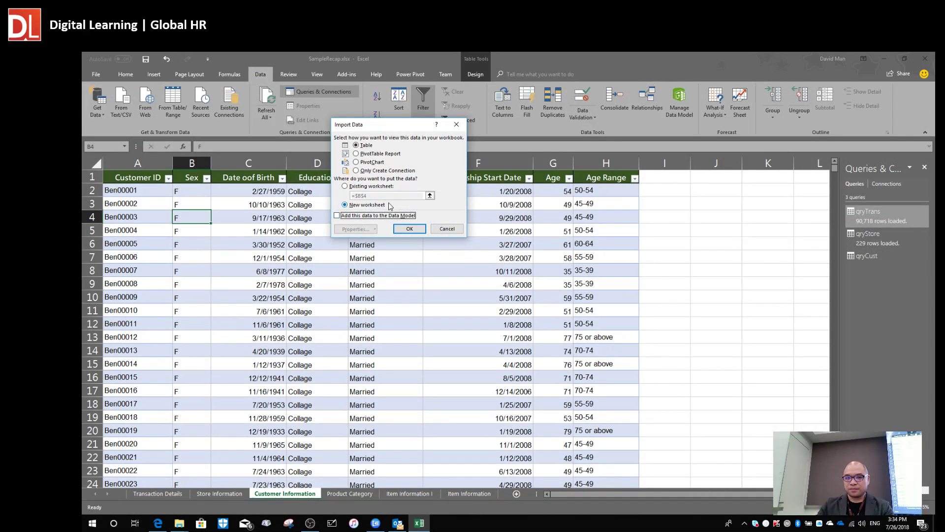
left_click(373, 171)
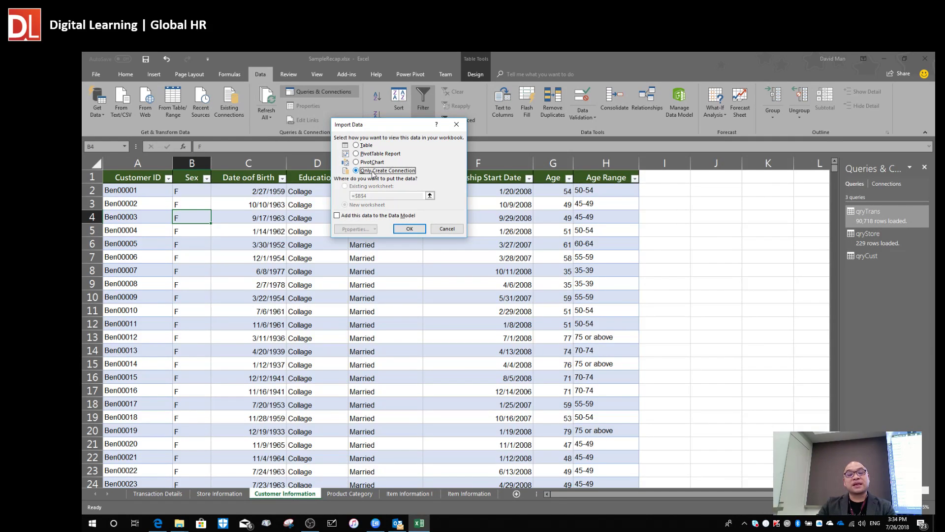
left_click(346, 219)
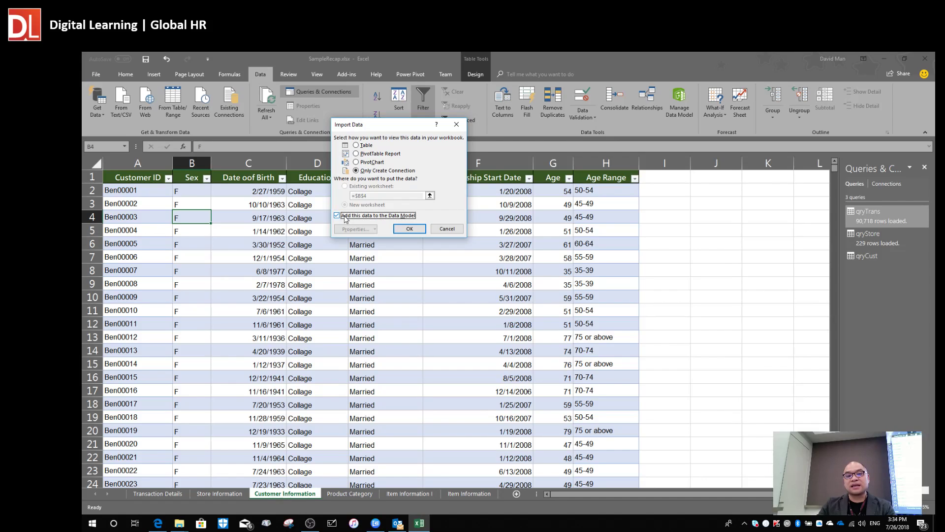
left_click(411, 229)
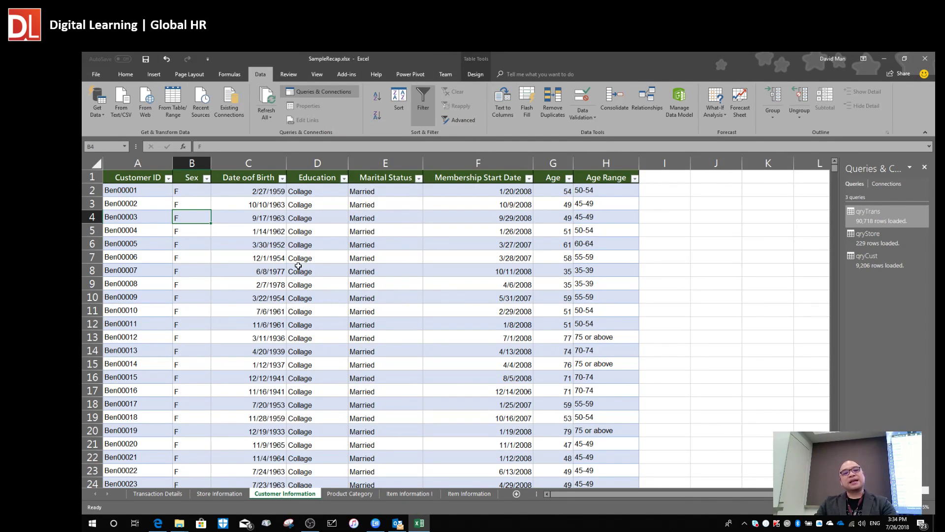
Browse the Transaction Details, Store Information and Customer Information sheets in turn.
left_click(326, 245)
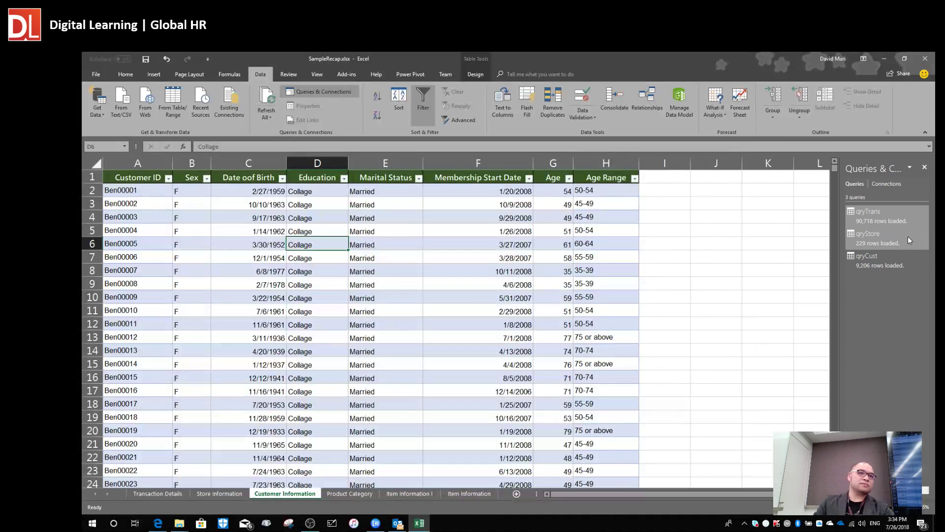
mouse_move(908, 236)
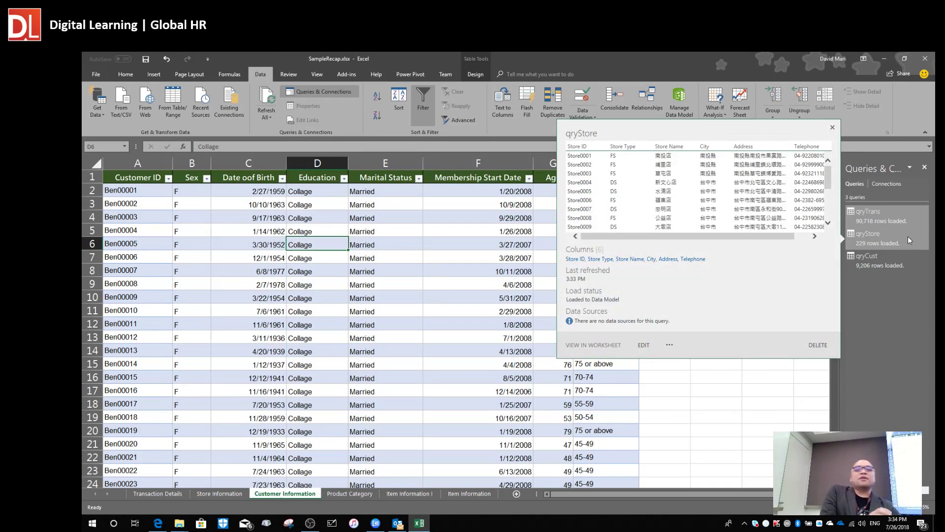
left_click(418, 365)
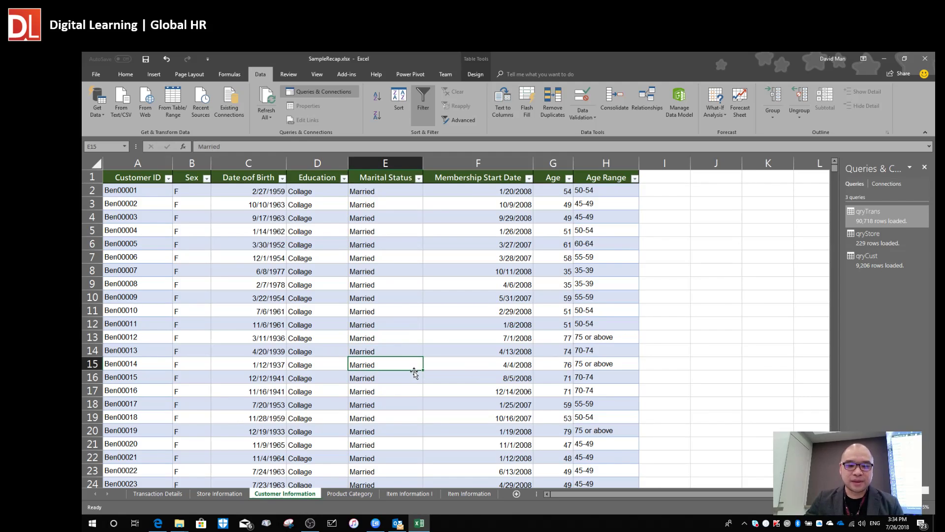
left_click(453, 417)
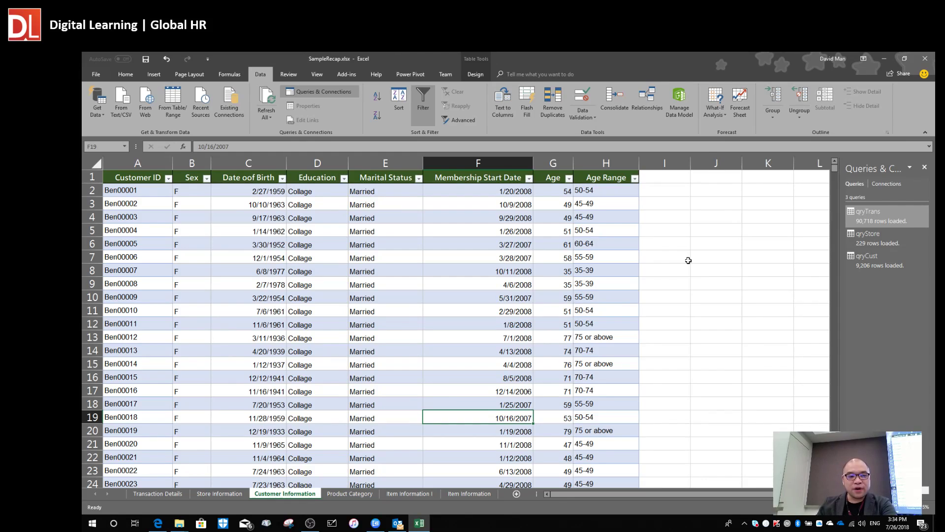
left_click(160, 495)
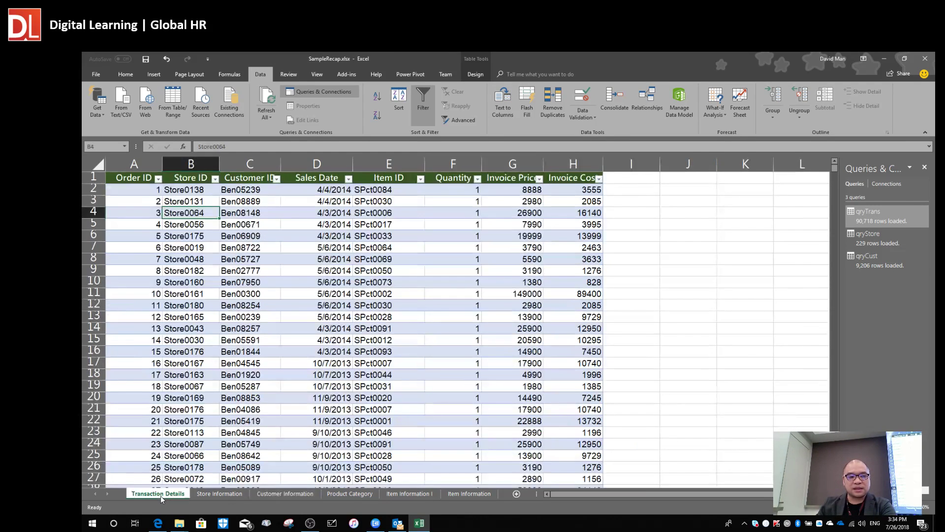
left_click(215, 305)
left_click(365, 279)
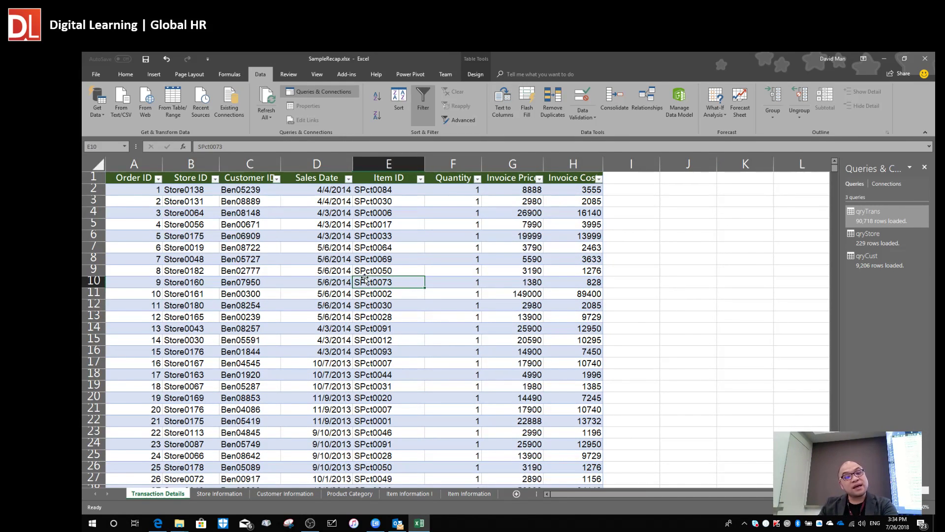
left_click(235, 494)
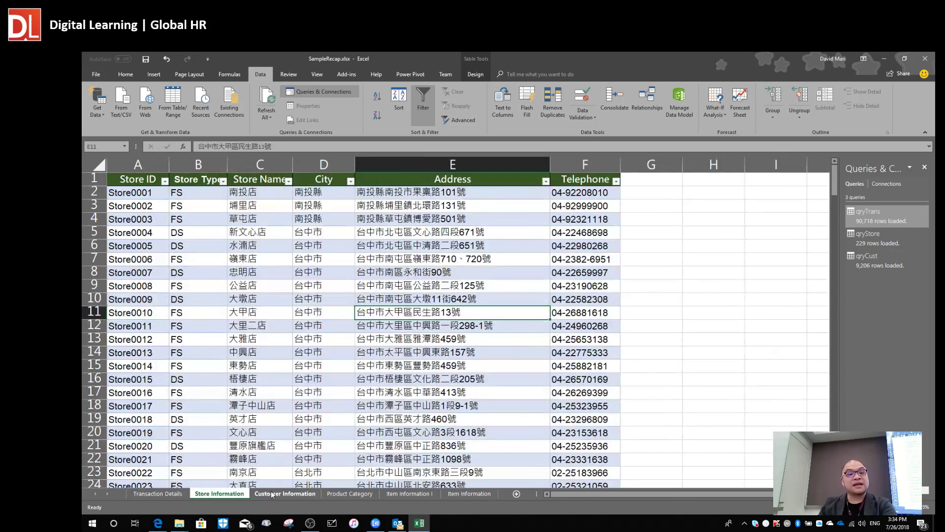
left_click(271, 495)
left_click(202, 493)
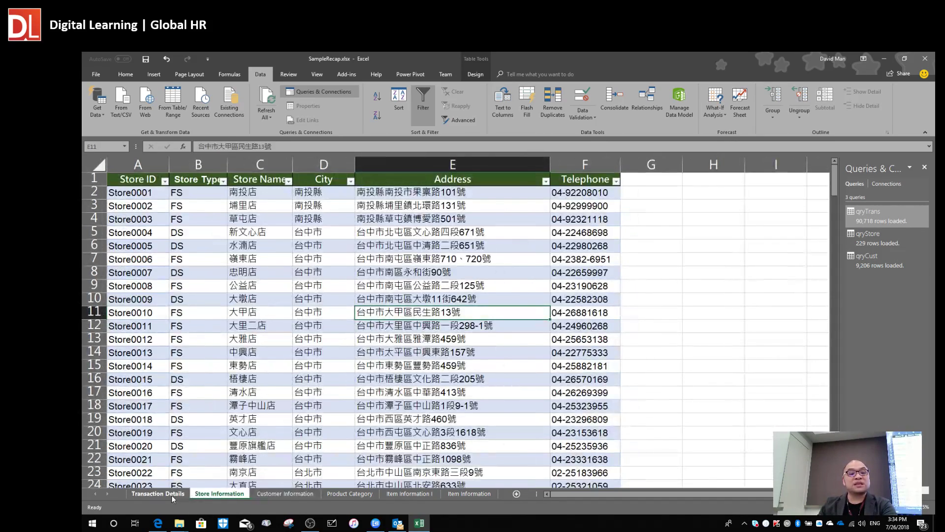
left_click(172, 495)
left_click(219, 494)
left_click(273, 495)
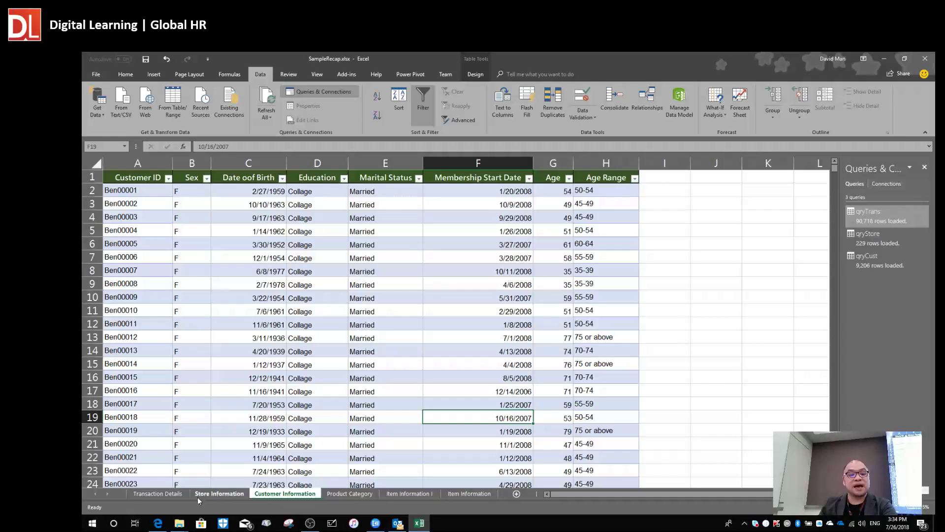
left_click(167, 497)
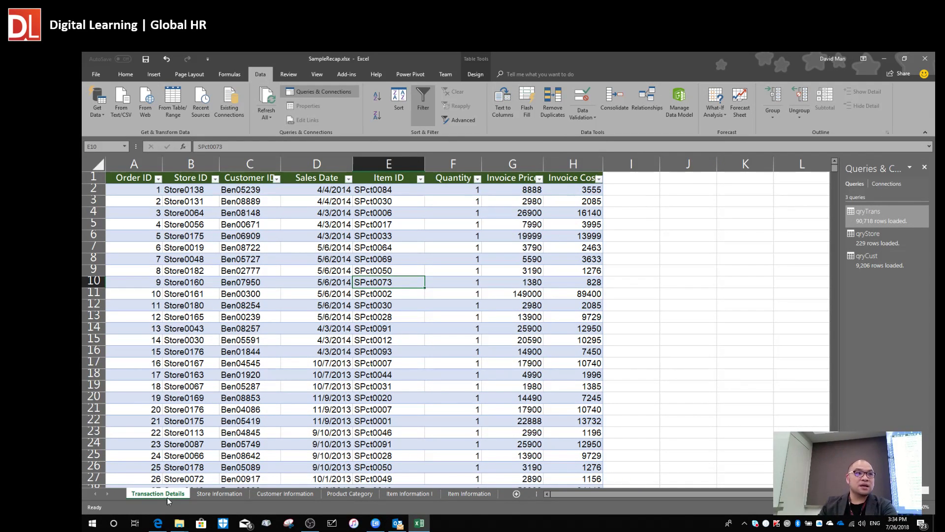
Cycle through the sheets again, ending on Transaction Details with Store ID cell B8 selected.
left_click(220, 493)
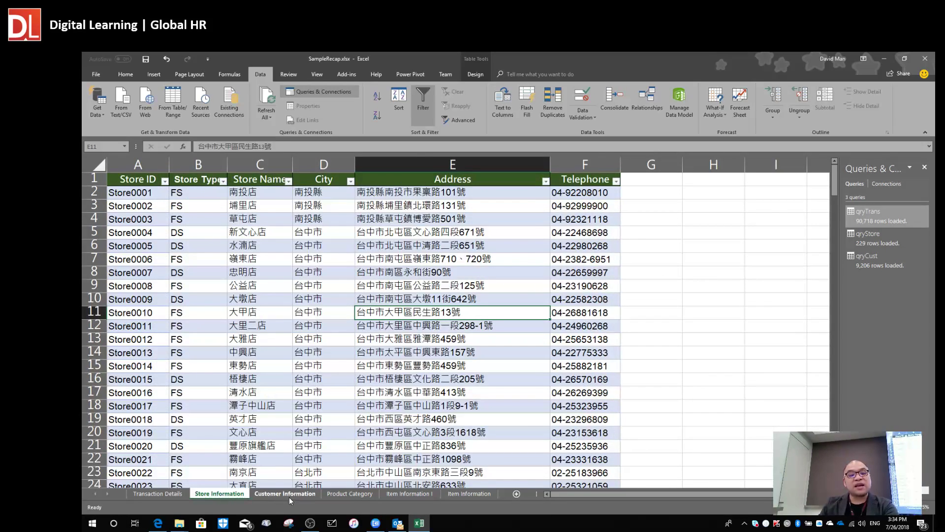
left_click(285, 495)
left_click(239, 494)
left_click(167, 495)
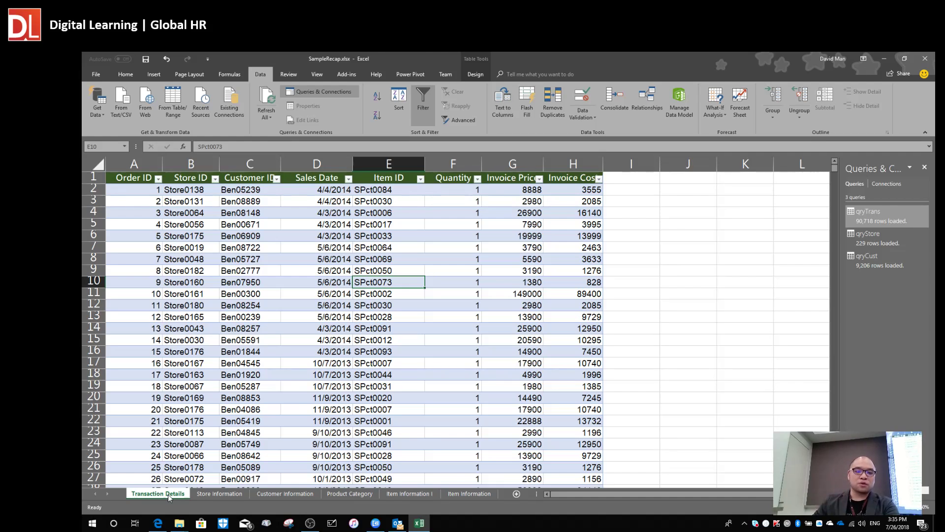
left_click(284, 398)
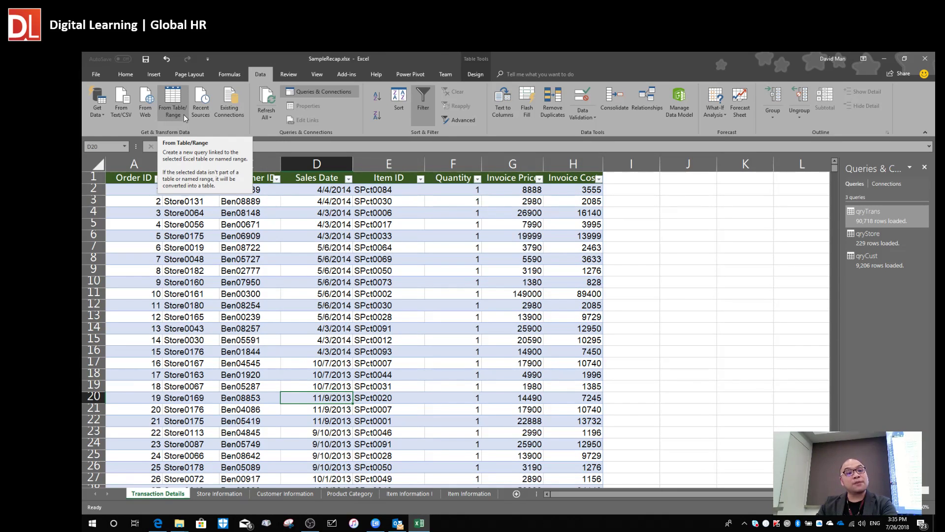
left_click(184, 259)
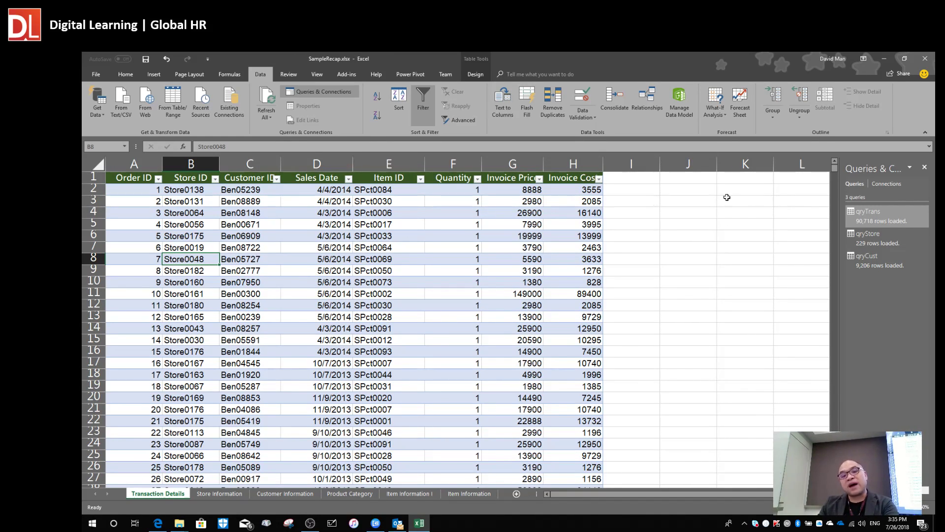
Widen the Queries & Connections pane to show qryTrans 90,718, qryStore 229 and qryCust 9,206 rows.
left_click_drag(847, 198, 675, 197)
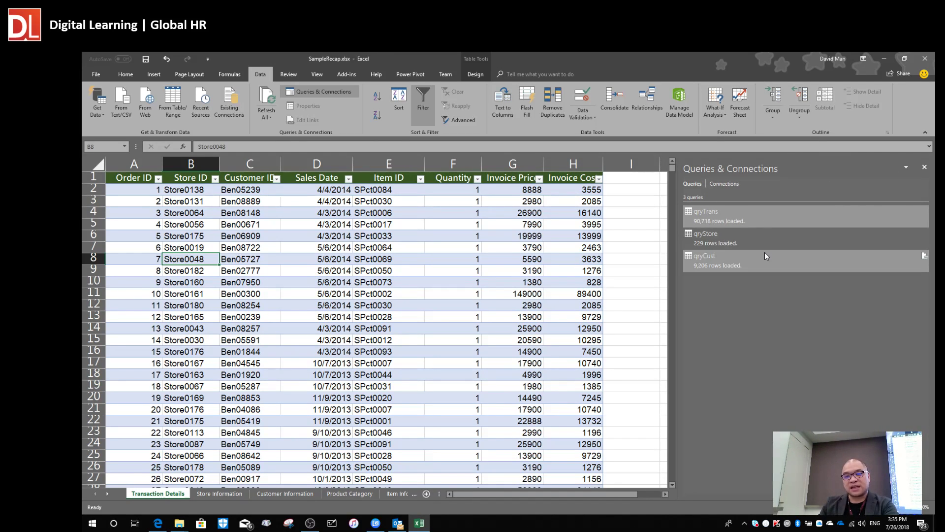
left_click(734, 240)
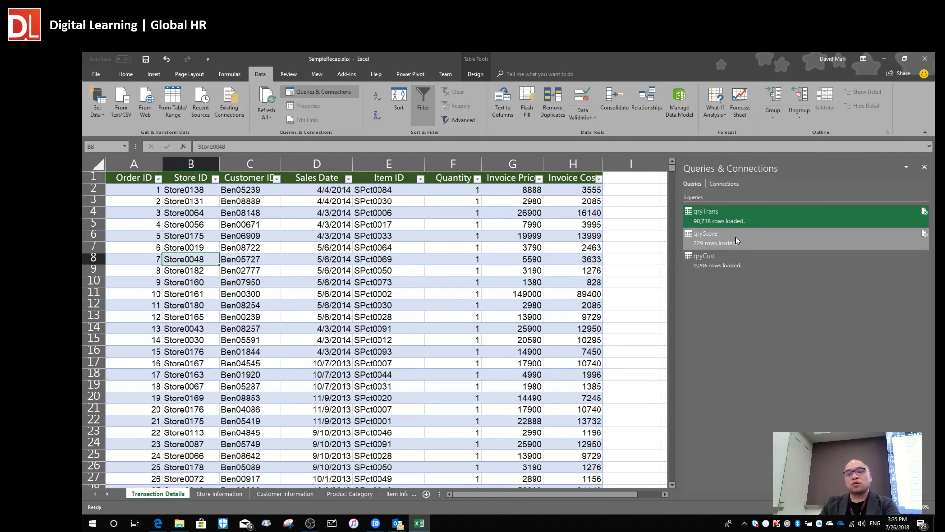
mouse_move(721, 214)
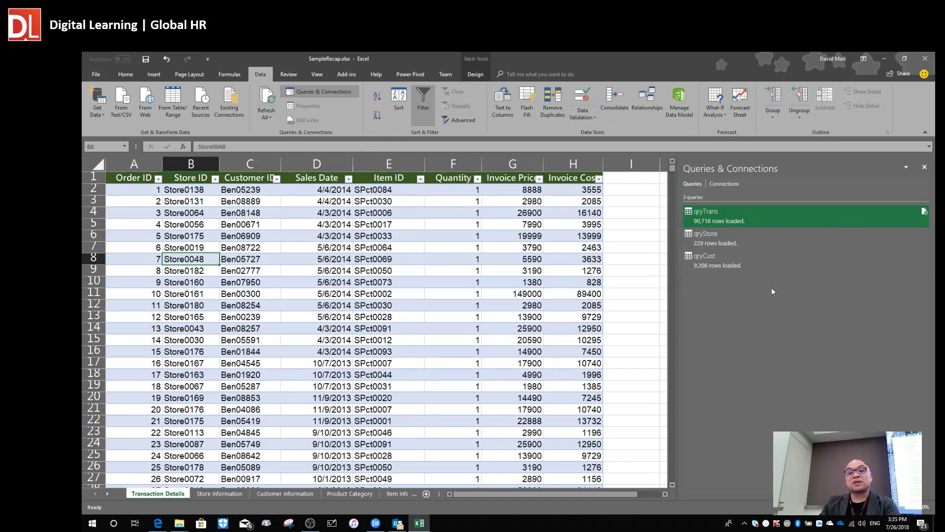
Open qryCust from the Queries & Connections pane in Power Query Editor.
double_click(725, 267)
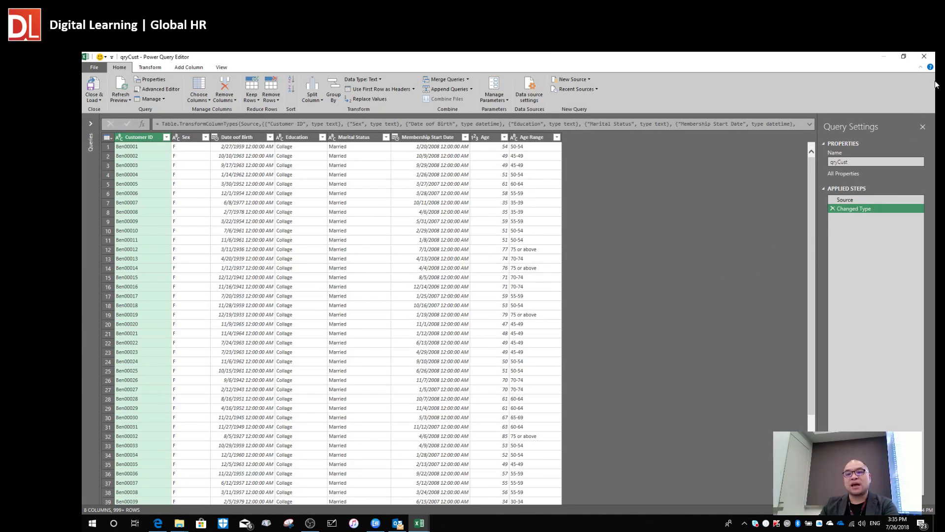
left_click(924, 56)
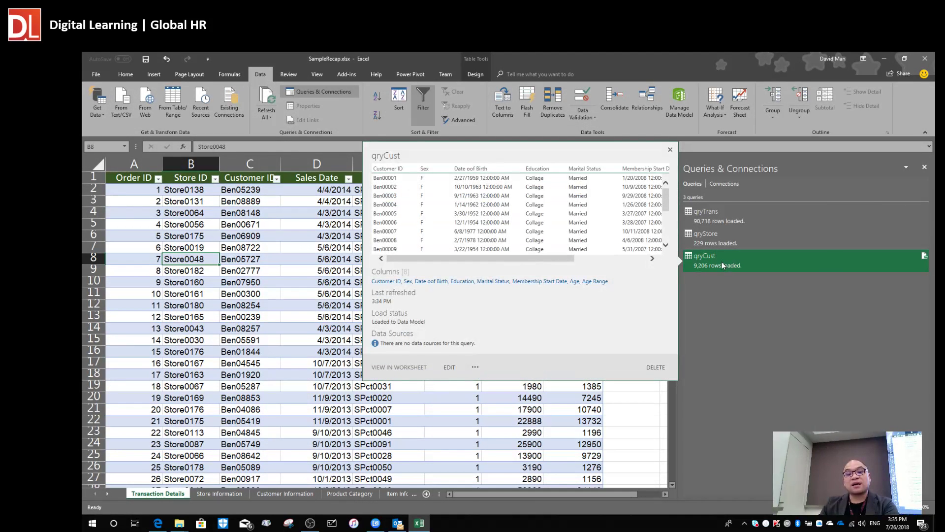
double_click(722, 265)
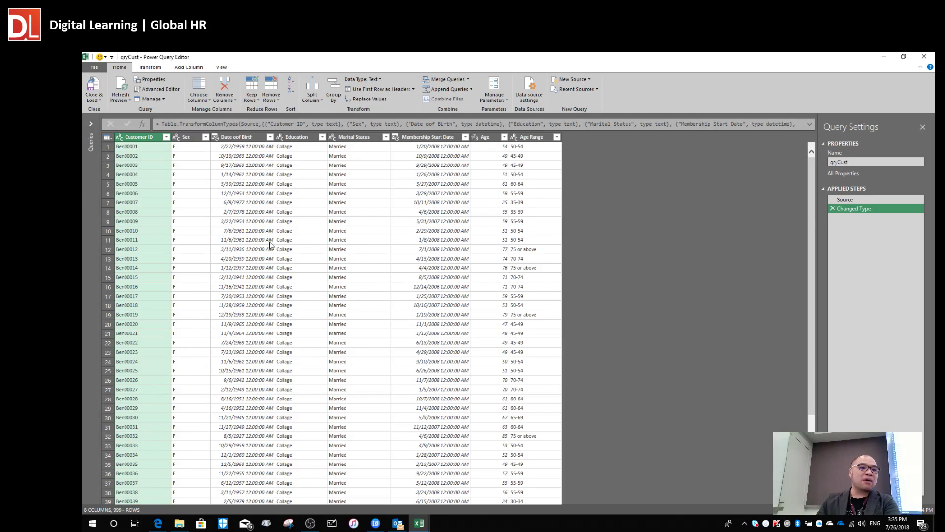
Inspect sample values in the Sex, Education and Marital Status columns.
left_click(199, 224)
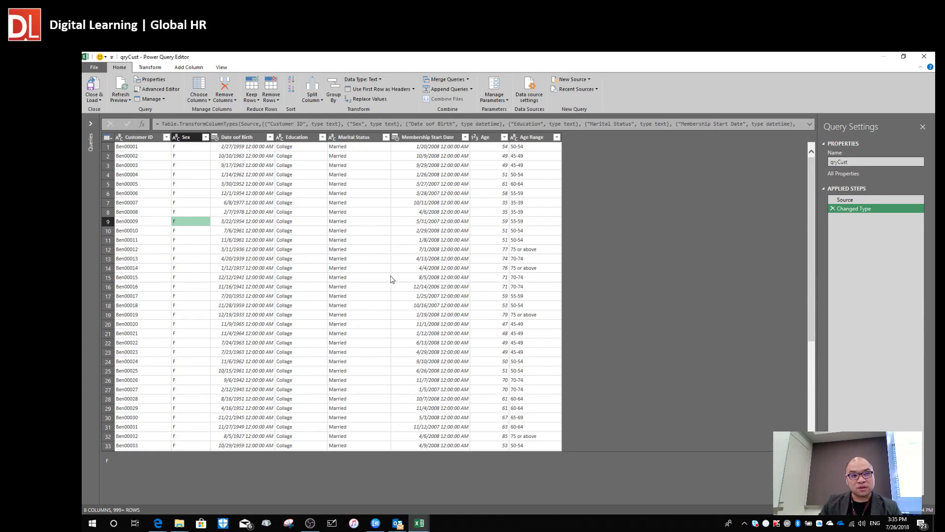
left_click(304, 174)
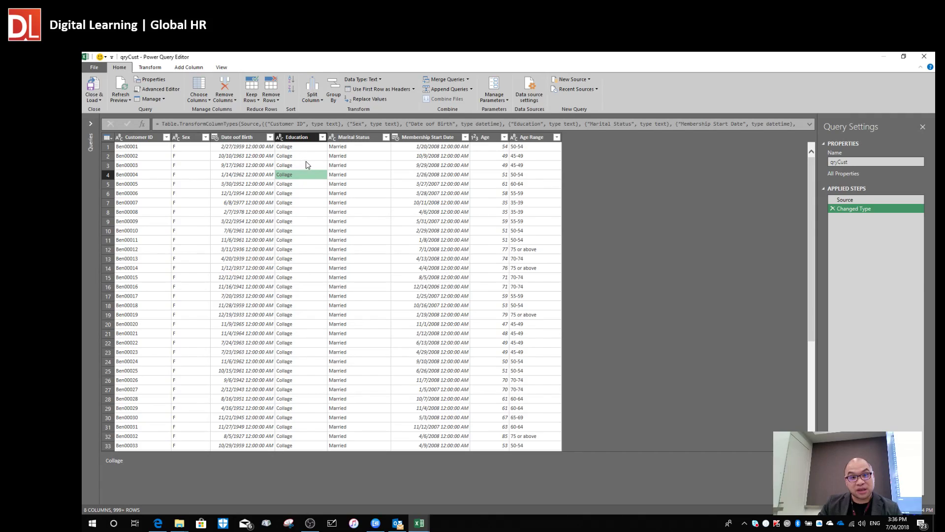
scroll(355, 291, "down", 20)
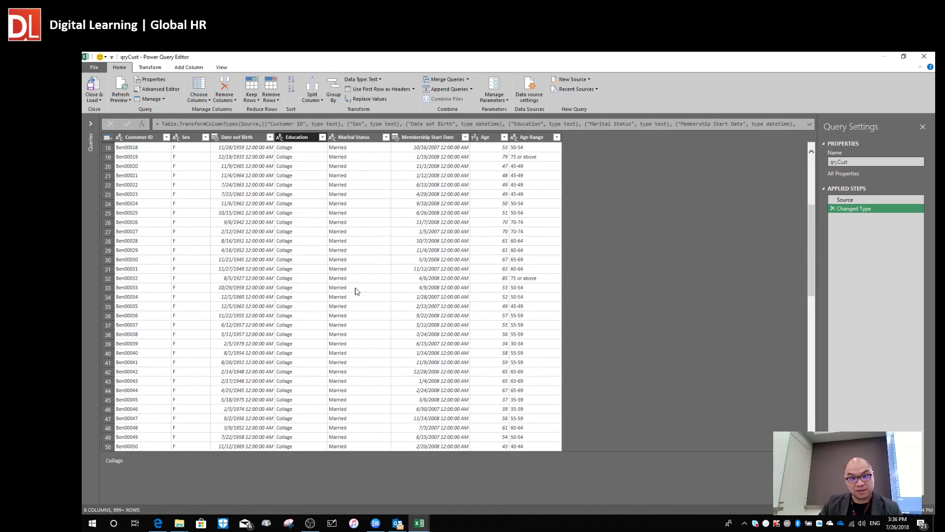
scroll(355, 290, "up", 20)
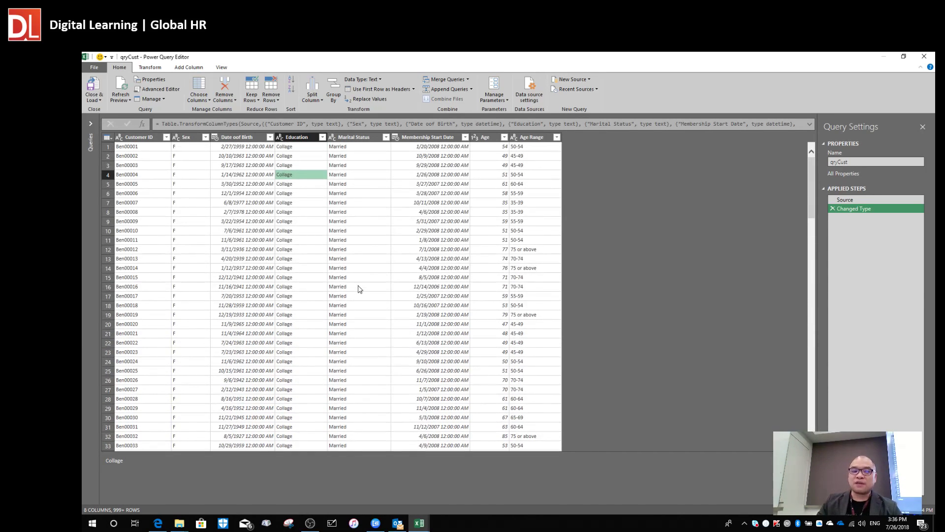
left_click(366, 176)
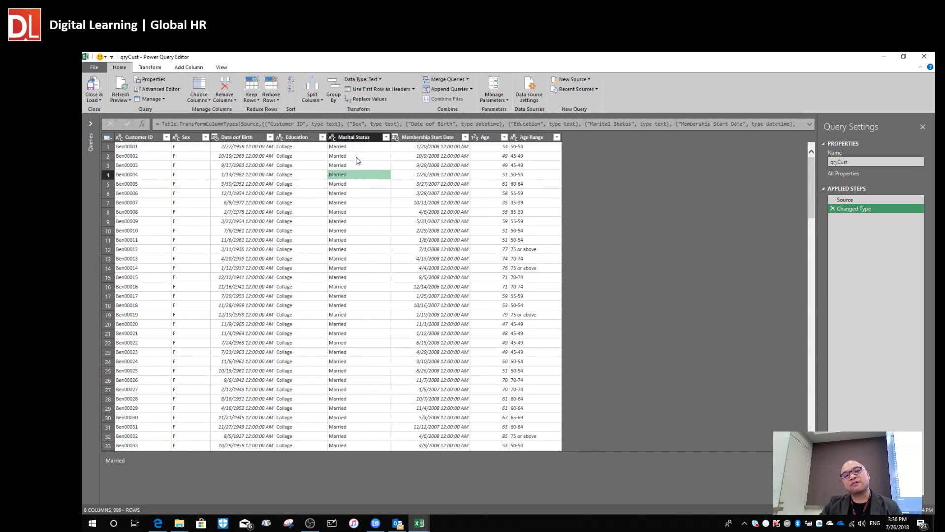
left_click(356, 156)
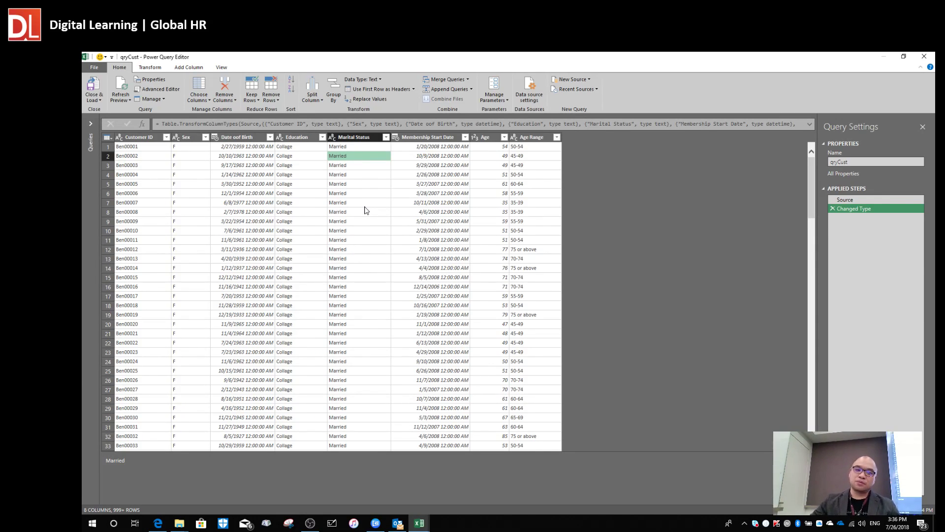
left_click(386, 137)
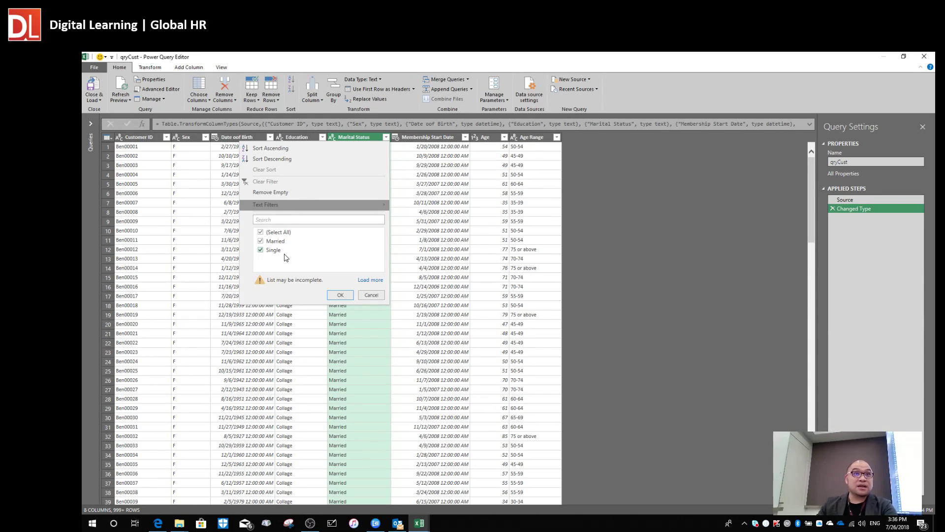
left_click(374, 294)
left_click(365, 215)
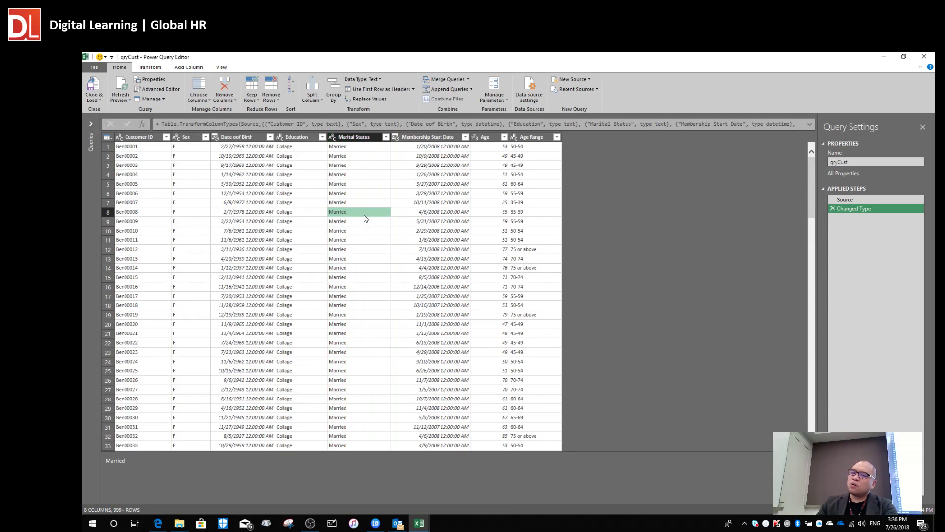
left_click(367, 175)
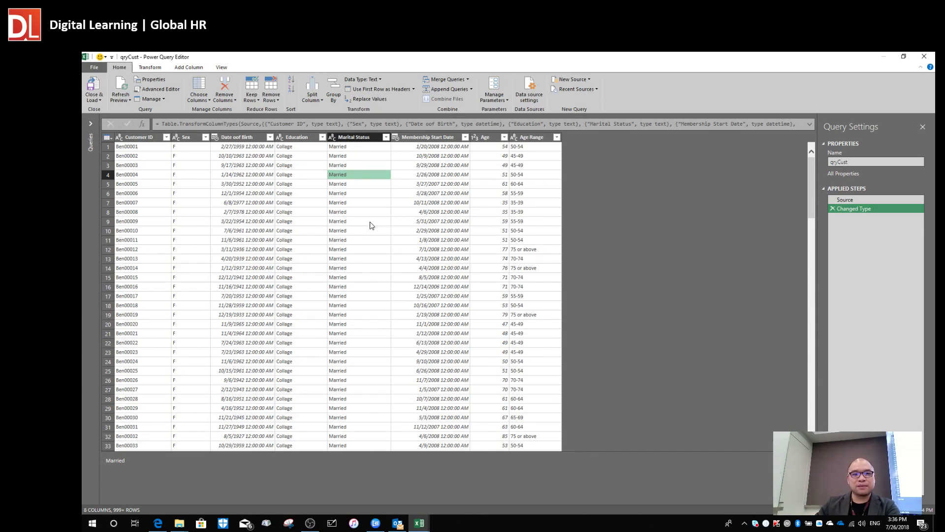
left_click(361, 138)
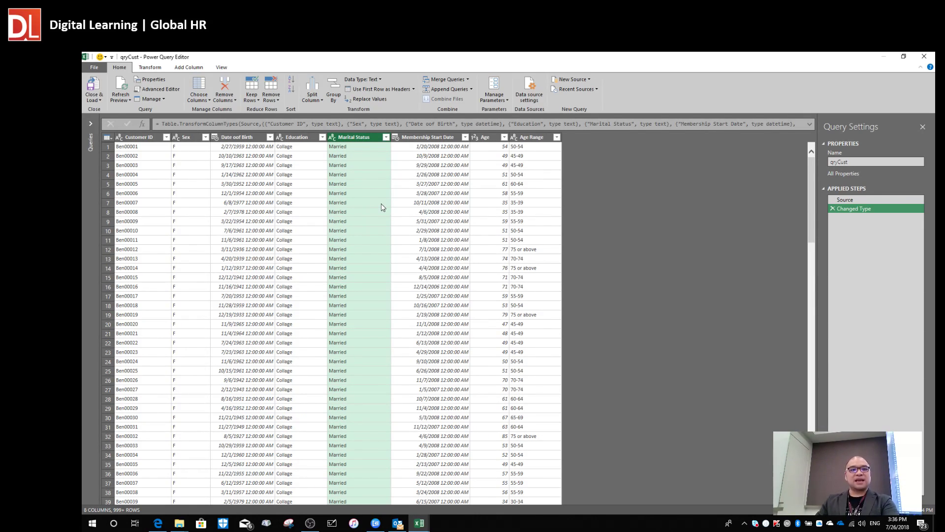
Switch from the Transform ribbon commands to the Add Column ribbon commands.
left_click(158, 68)
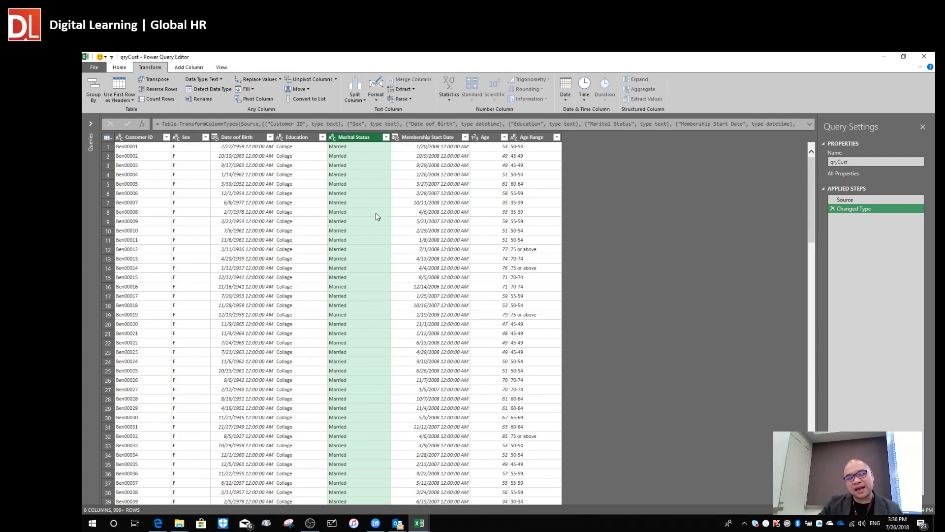
left_click(199, 69)
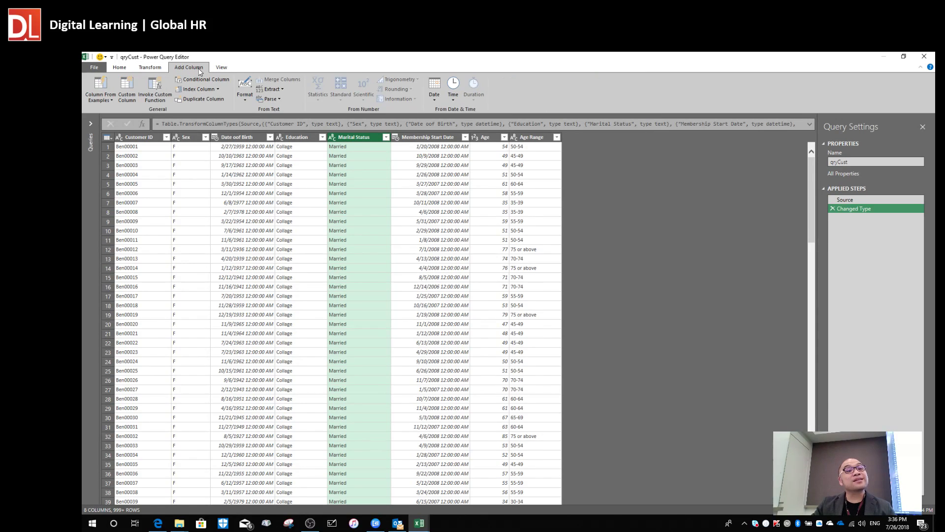
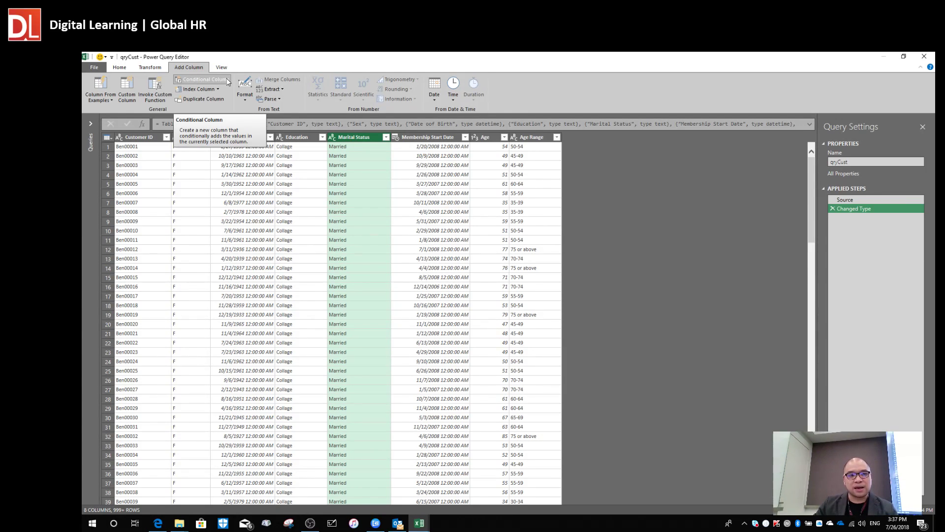
Open the Add Conditional Column dialog and rename the default Custom column to Status_index.
left_click(227, 82)
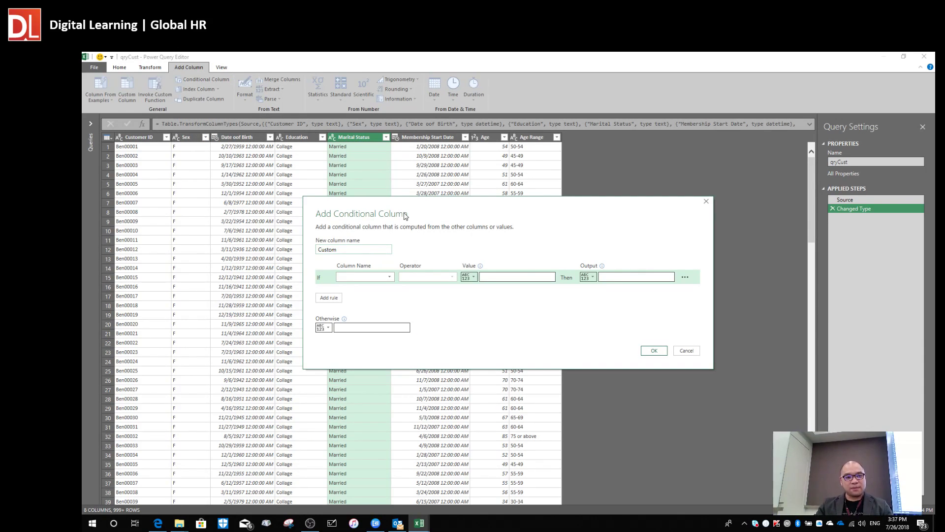
left_click_drag(406, 207, 353, 155)
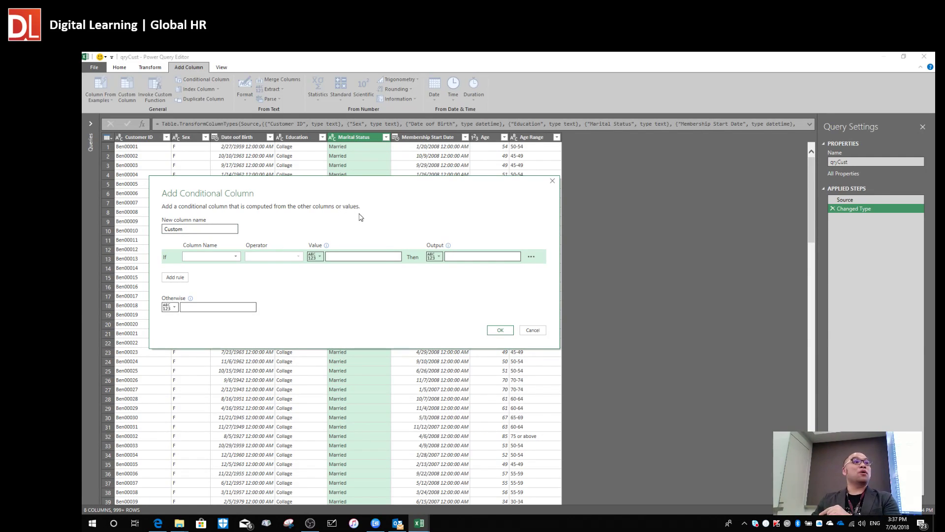
left_click(202, 228)
double_click(202, 227)
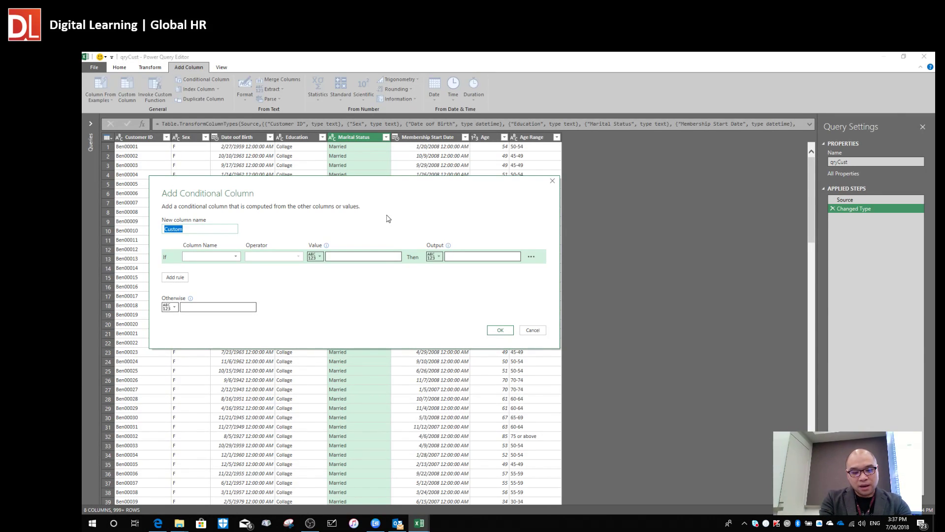
key("BackSpace")
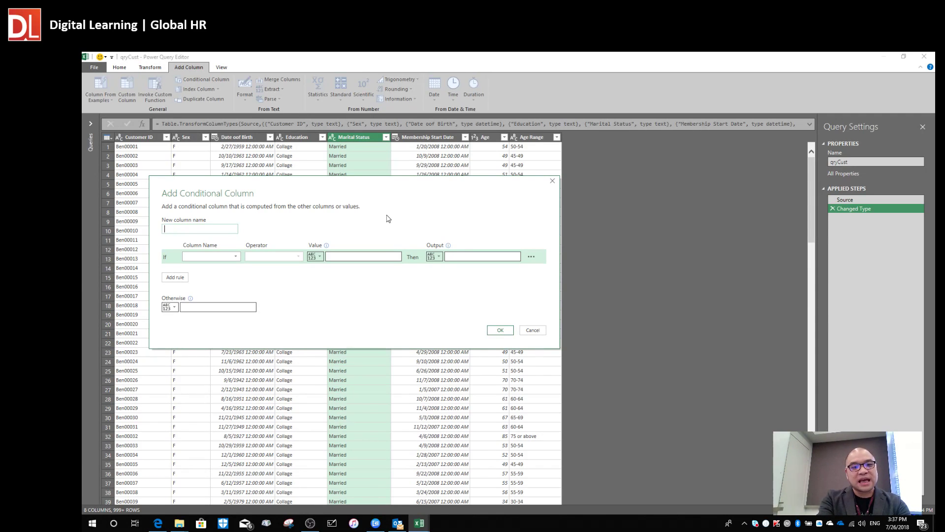
type("S")
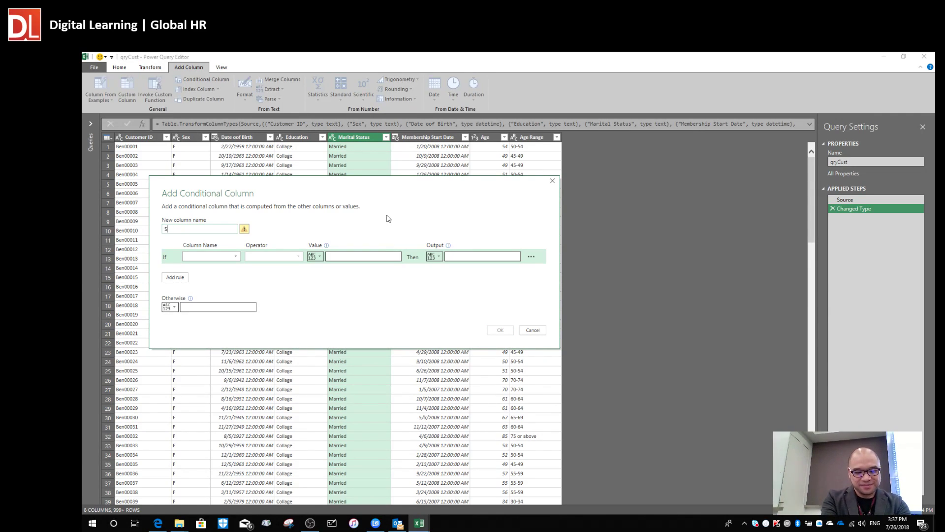
type("tatus_")
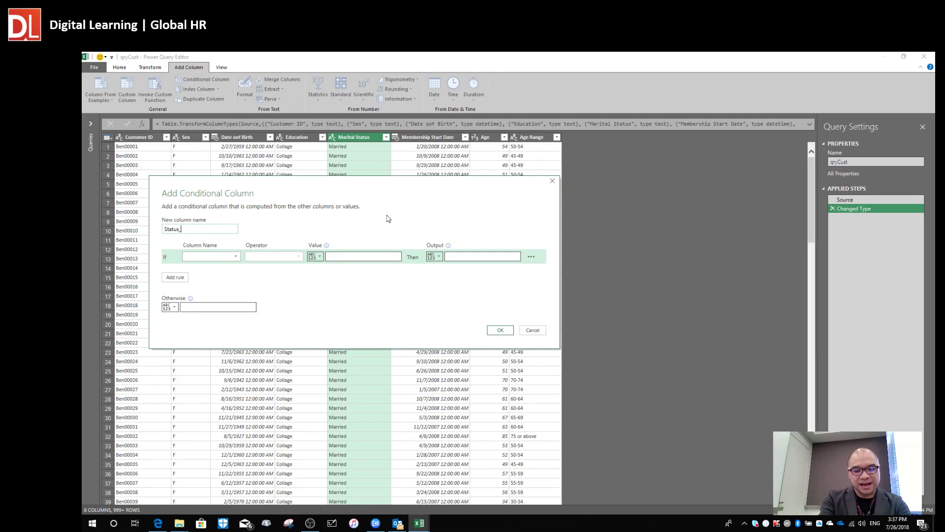
type("i")
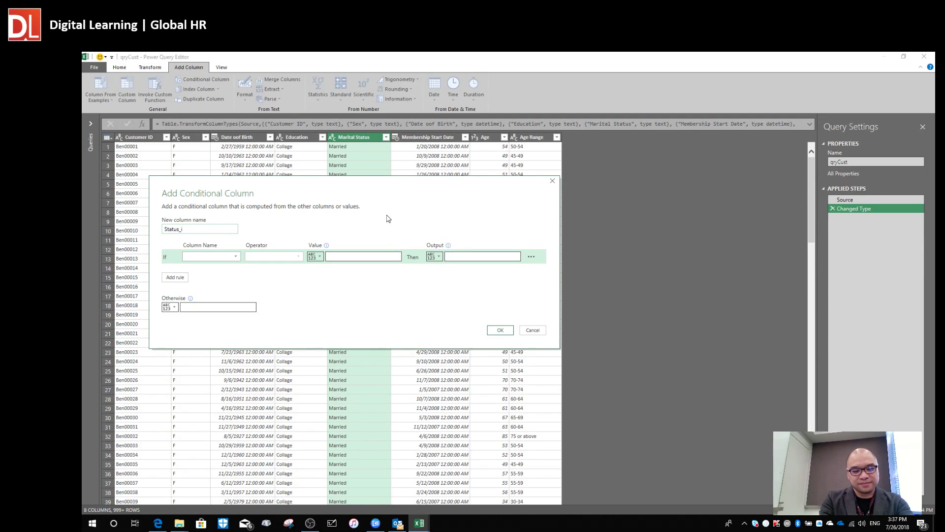
type("ndex")
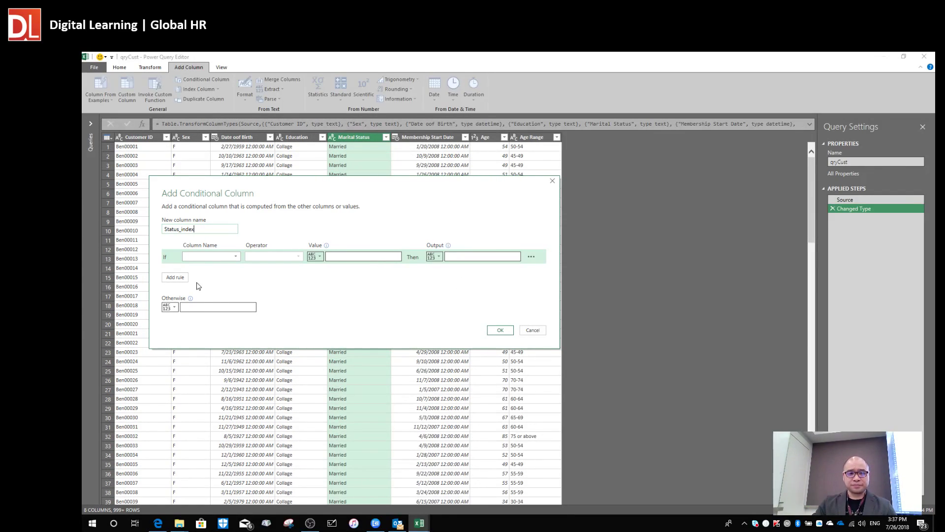
Set the rule: if Marital Status equals Married output 2, otherwise 1, and confirm.
left_click(236, 256)
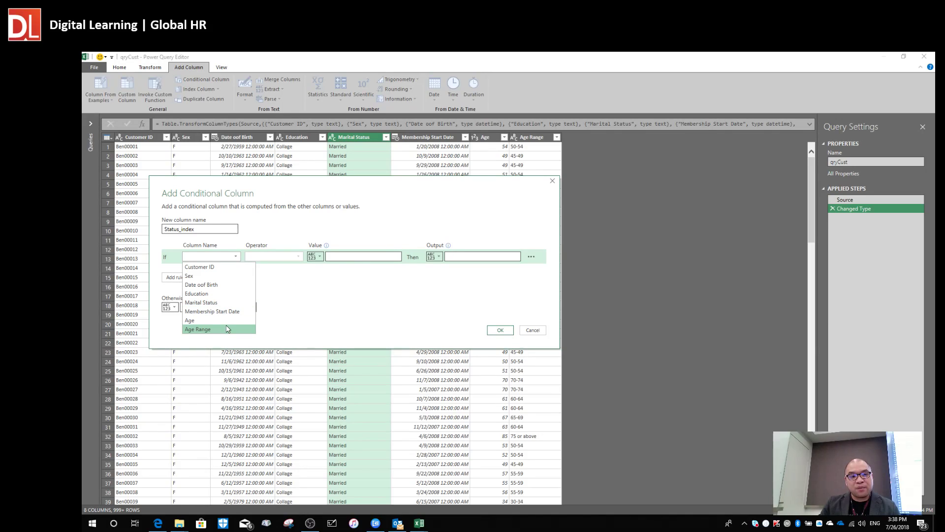
left_click(229, 303)
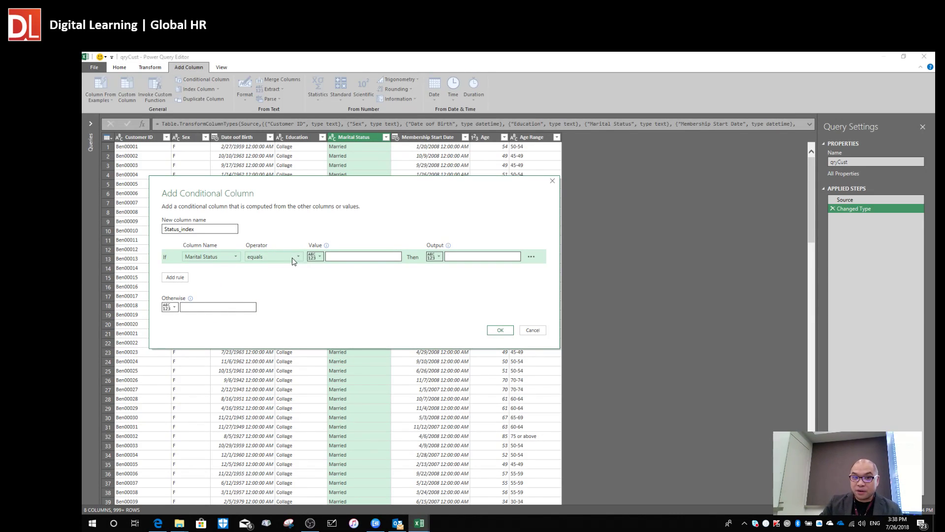
left_click(343, 260)
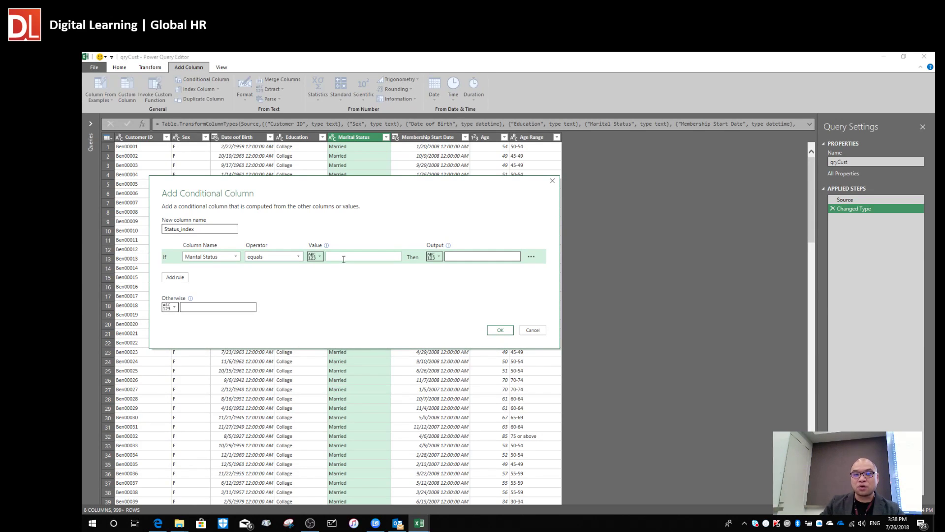
type("M")
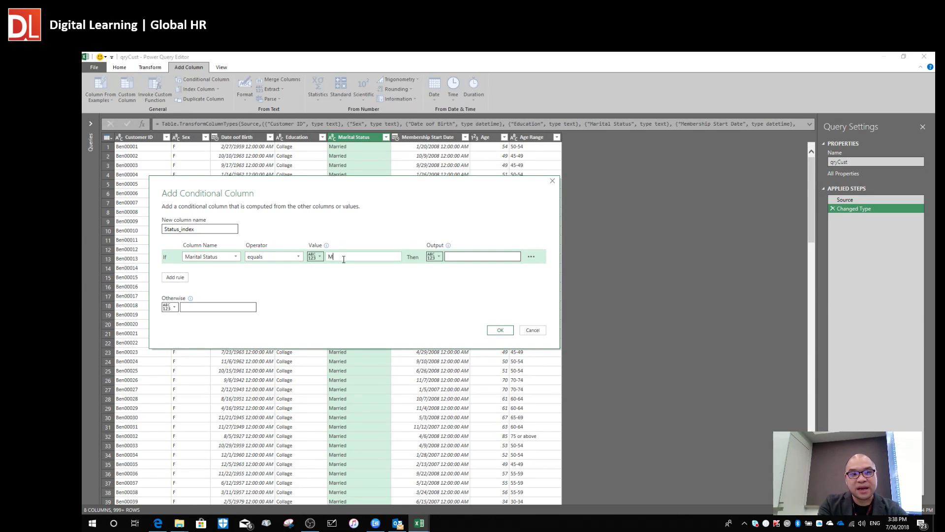
type("arried")
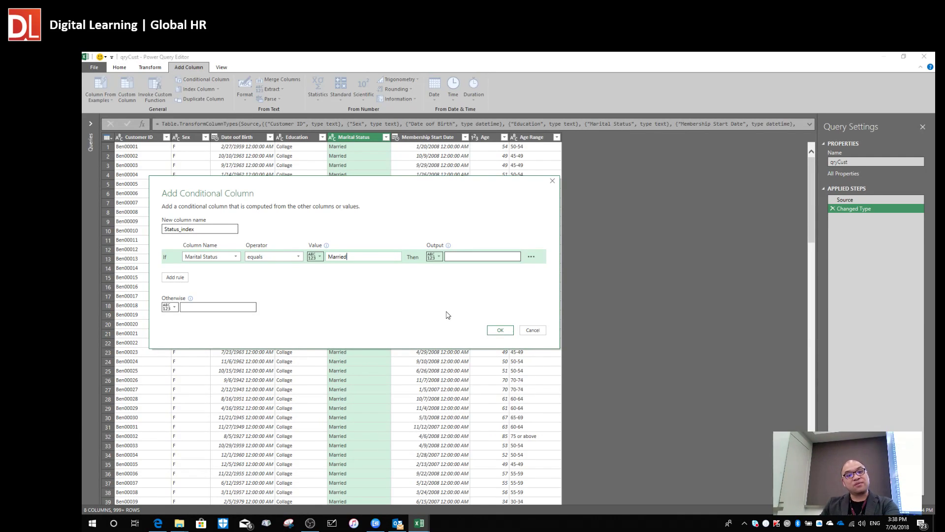
left_click(470, 256)
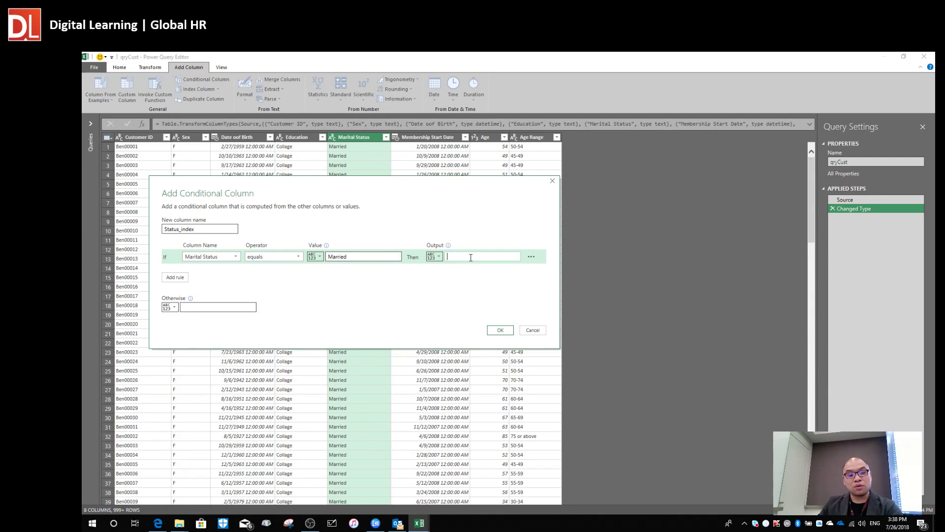
type("2")
left_click(439, 257)
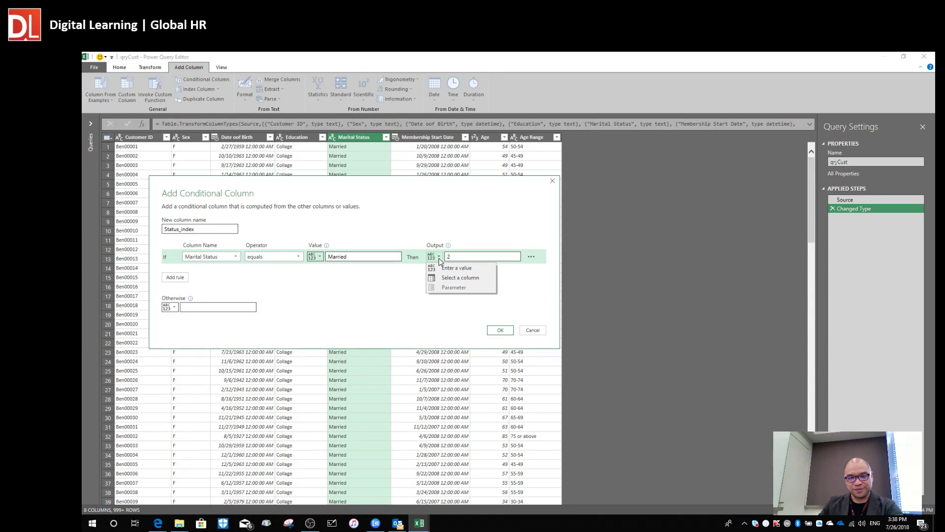
left_click(463, 256)
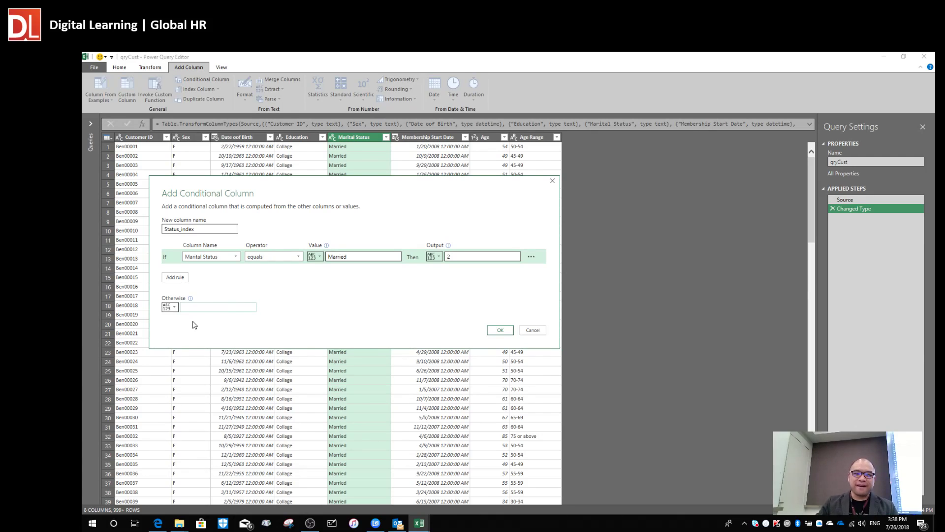
type("1")
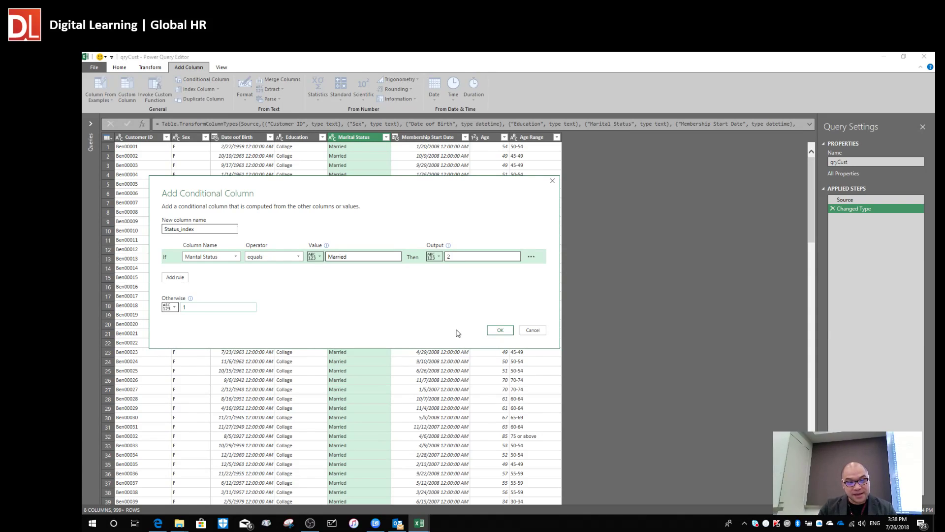
left_click(499, 330)
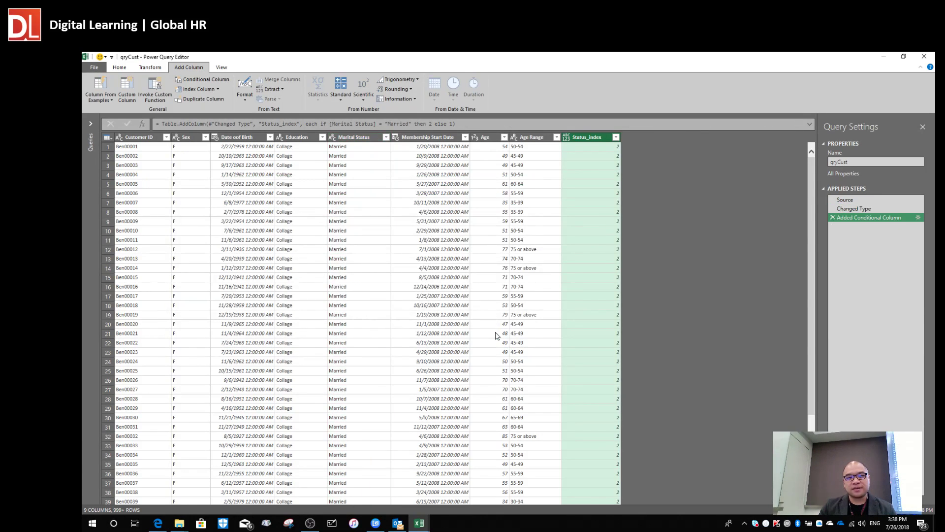
left_click(610, 184)
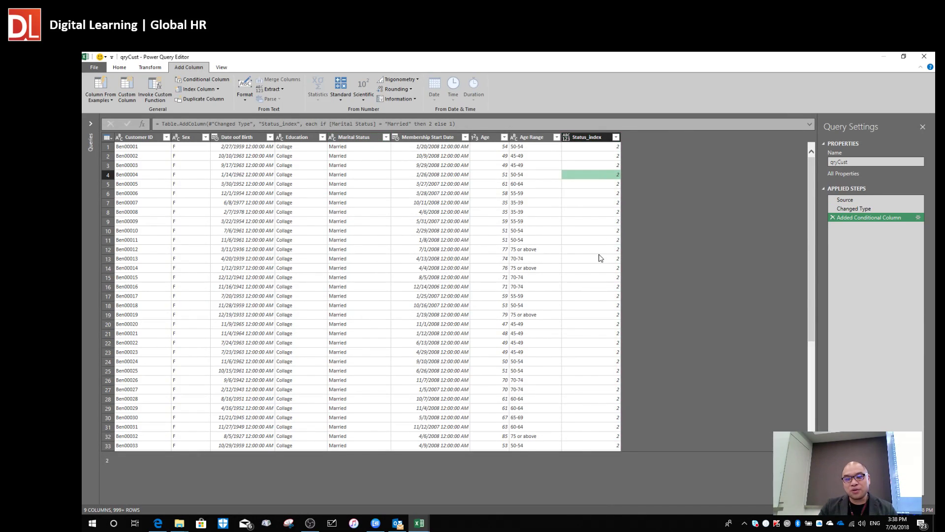
scroll(600, 257, "down", 10)
scroll(601, 257, "down", 8)
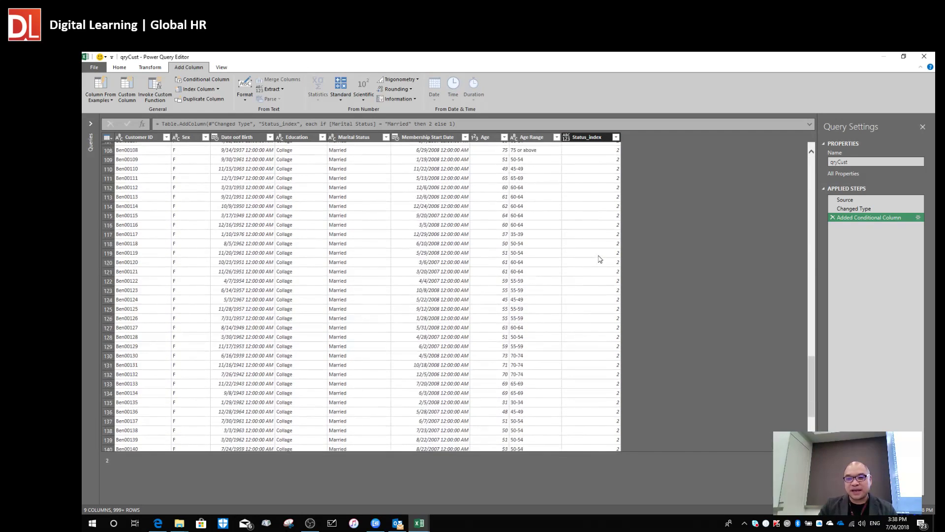
scroll(585, 221, "up", 10)
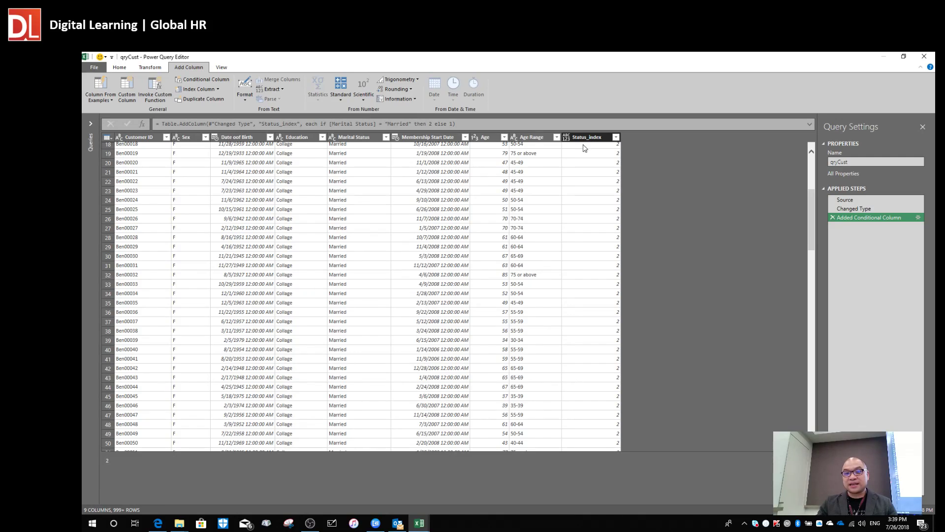
scroll(597, 269, "down", 15)
scroll(598, 270, "down", 20)
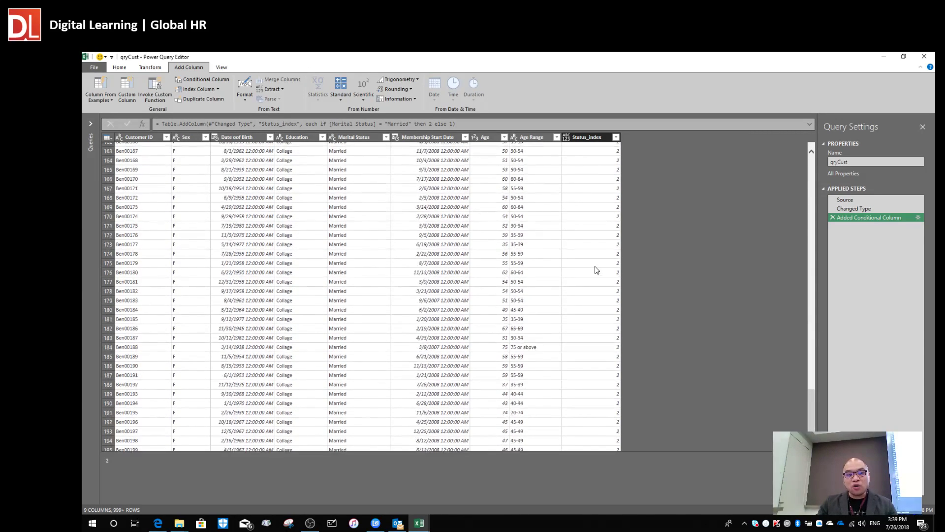
scroll(593, 273, "down", 5)
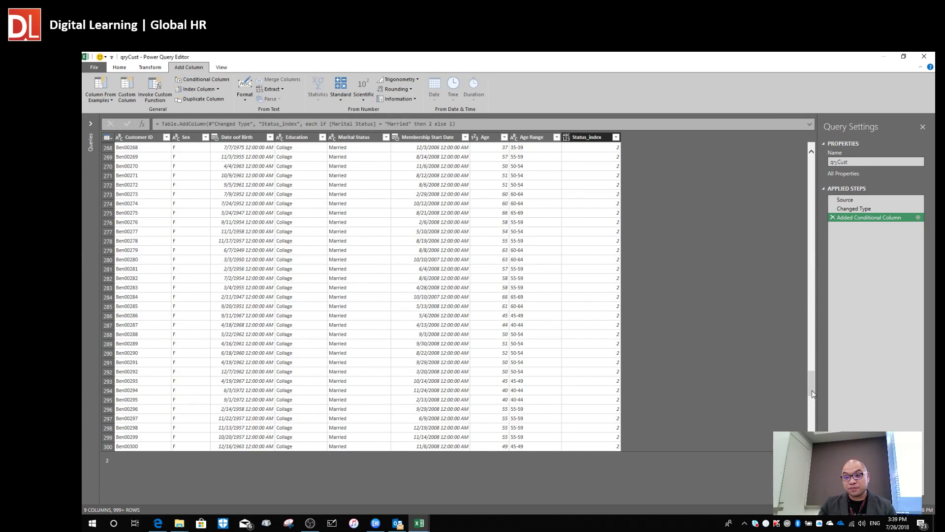
scroll(811, 390, "down", 20)
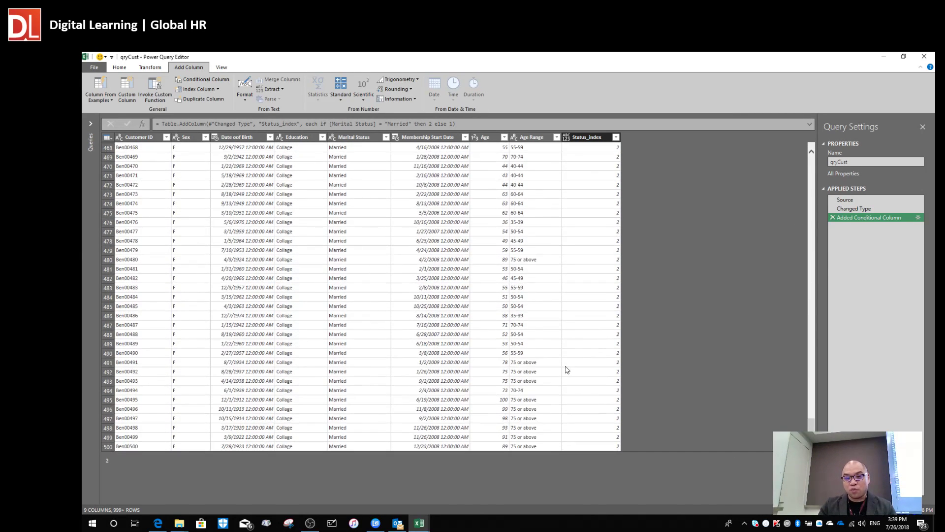
scroll(566, 369, "down", 20)
left_click(588, 413)
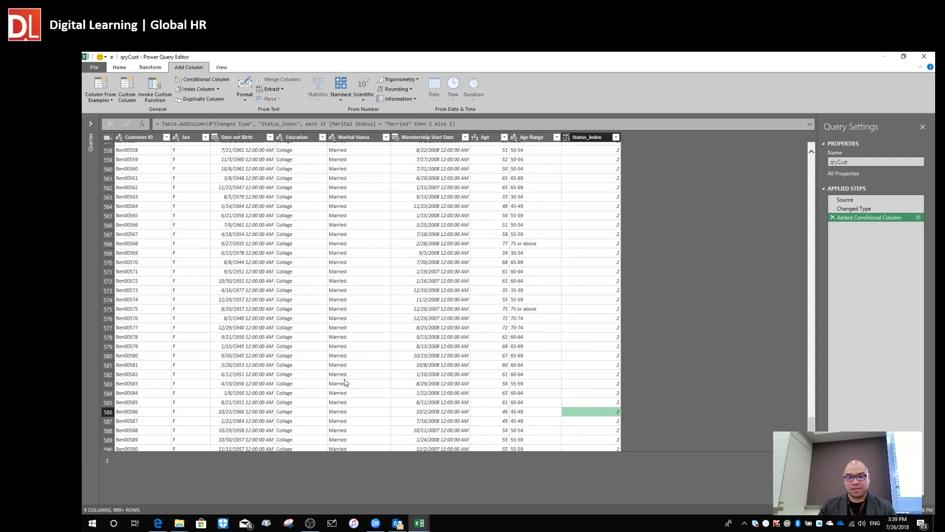
left_click(385, 138)
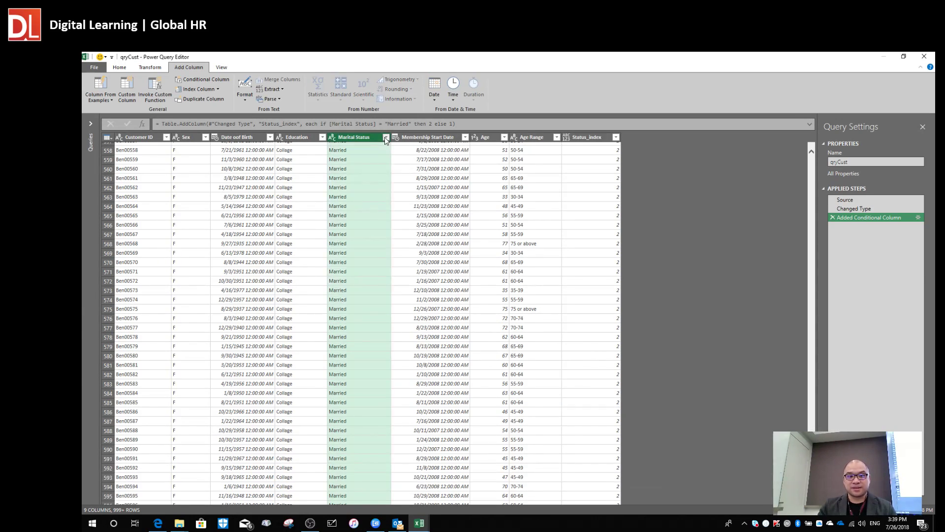
left_click(385, 137)
left_click(261, 232)
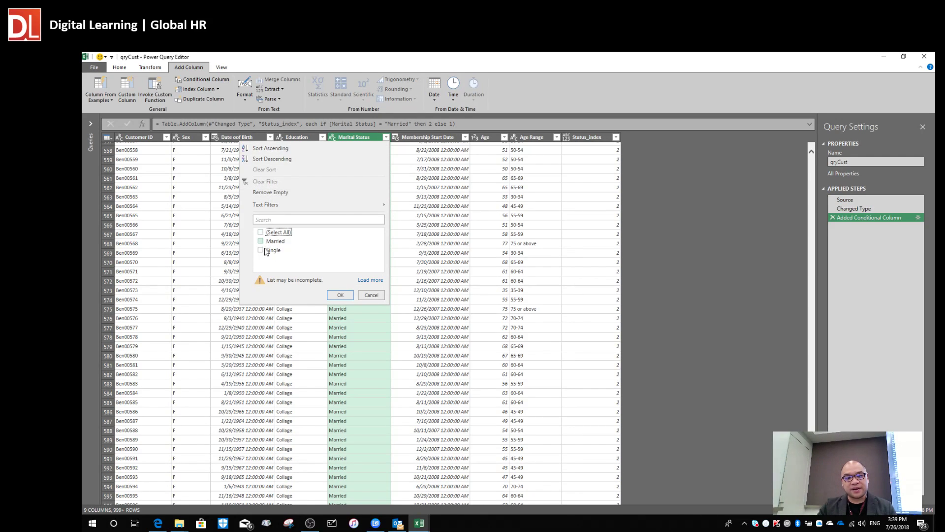
left_click(265, 251)
left_click(340, 294)
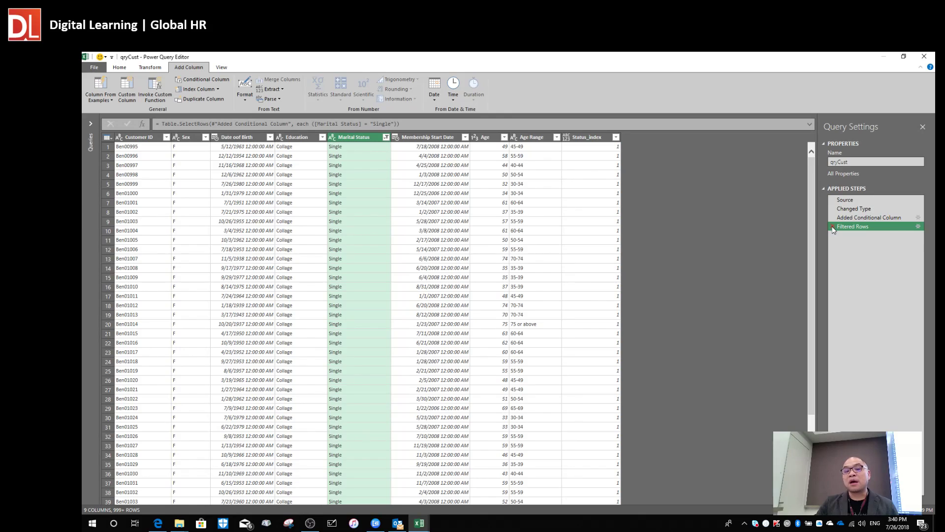
left_click(833, 227)
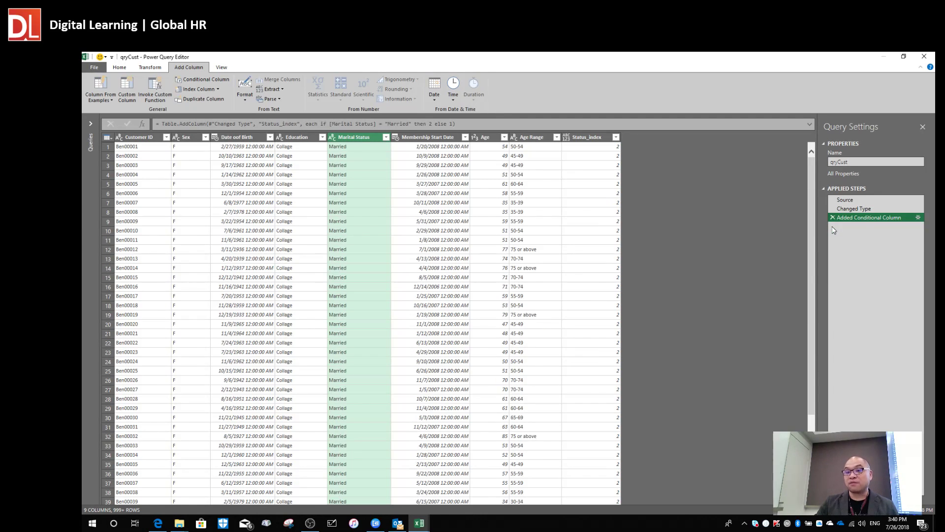
Check Membership Start Date and Status_index values, then open the query editor's File menu.
left_click(418, 232)
scroll(448, 263, "down", 10)
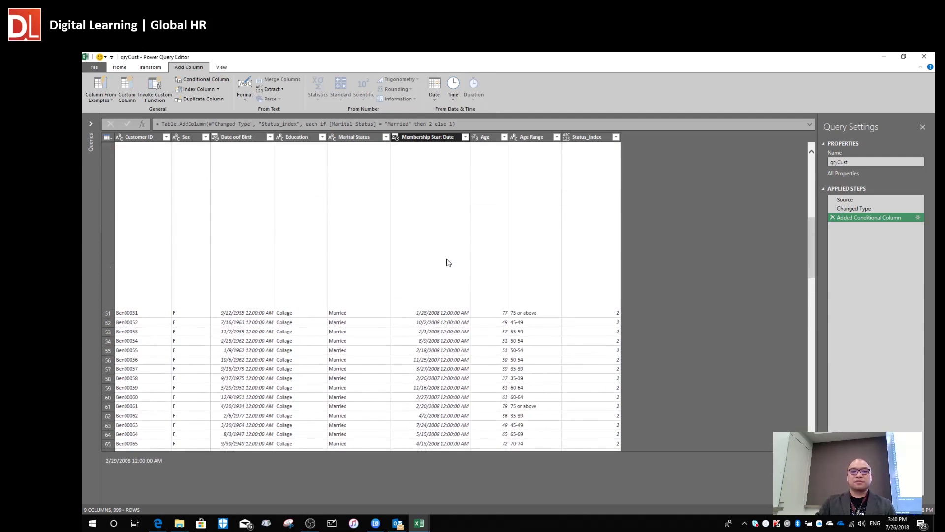
scroll(448, 263, "up", 10)
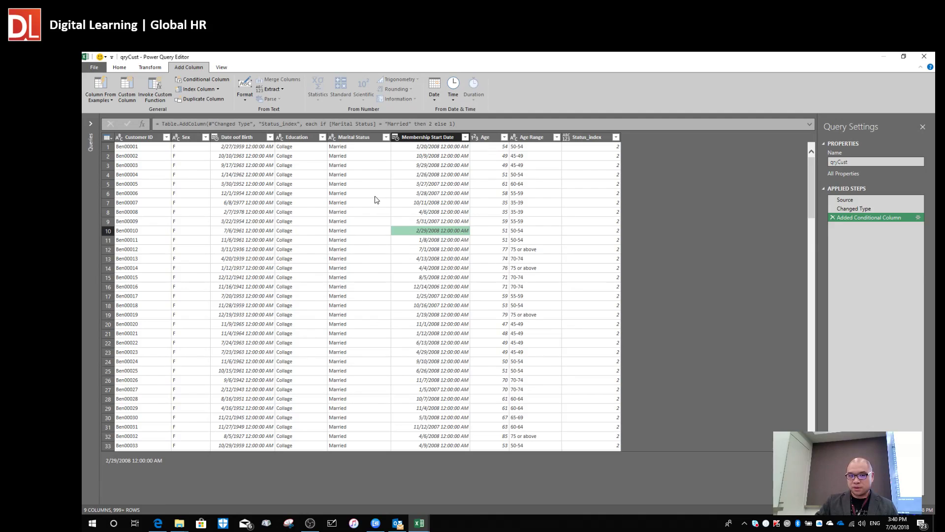
left_click(593, 167)
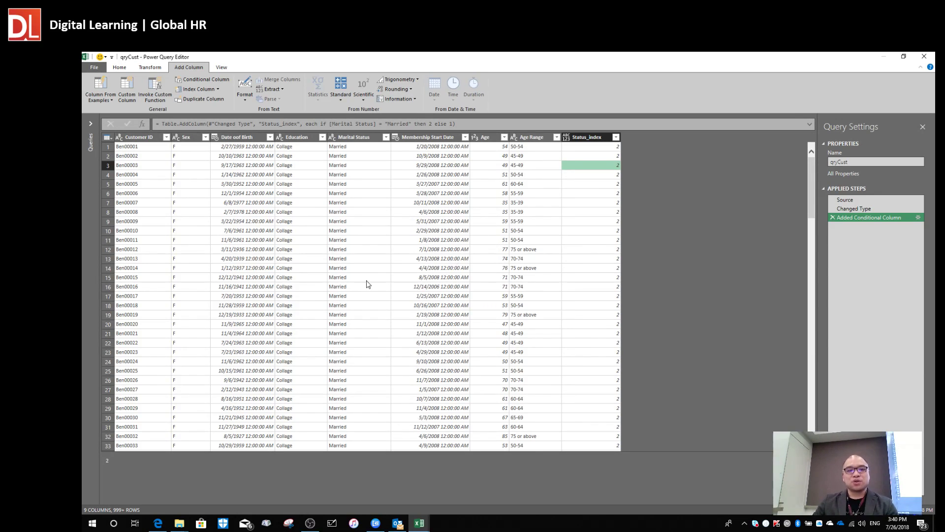
left_click(93, 67)
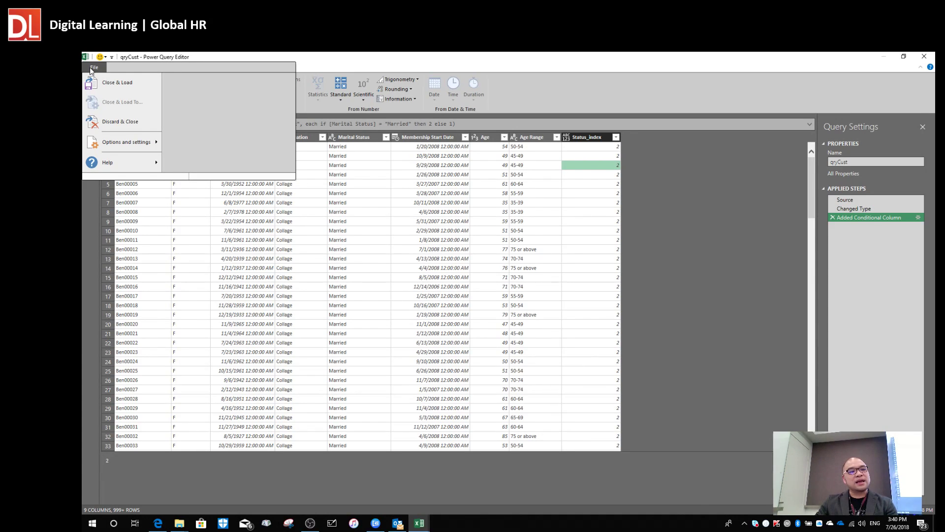
Close & Load qryCust so its 9,206 rows load into the workbook.
left_click(107, 84)
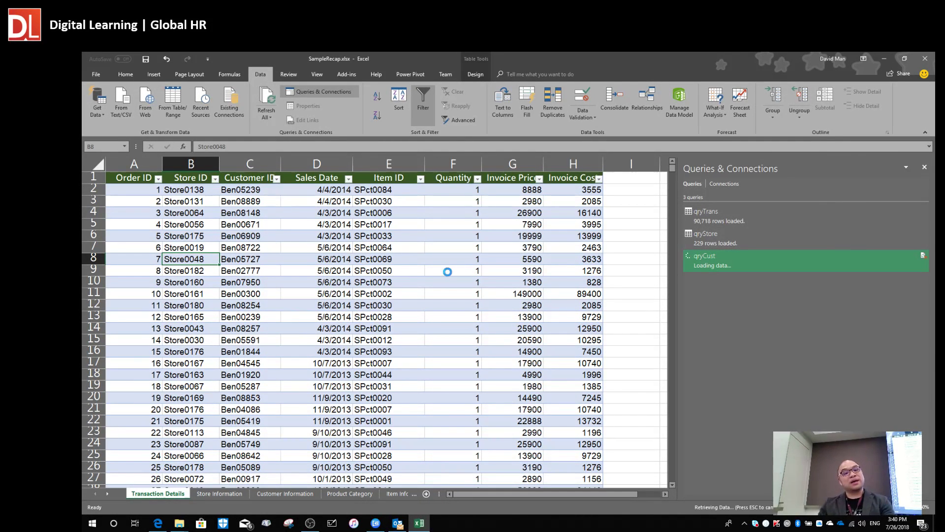
left_click(433, 258)
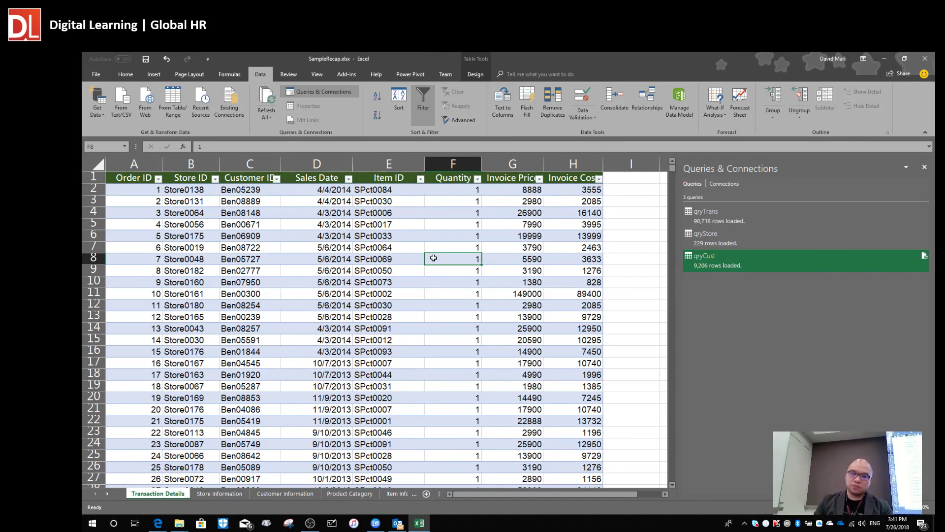
left_click(299, 314)
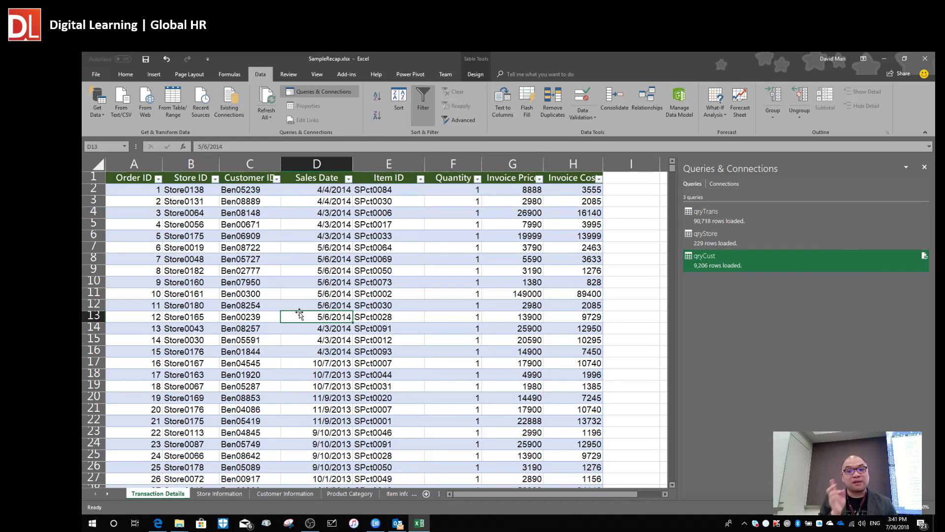
key("alt+Tab")
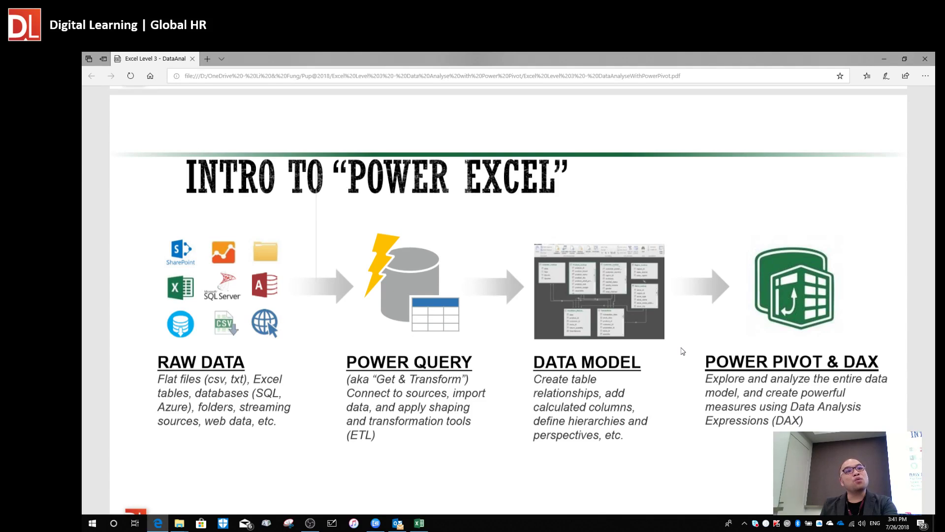
key("alt+Tab")
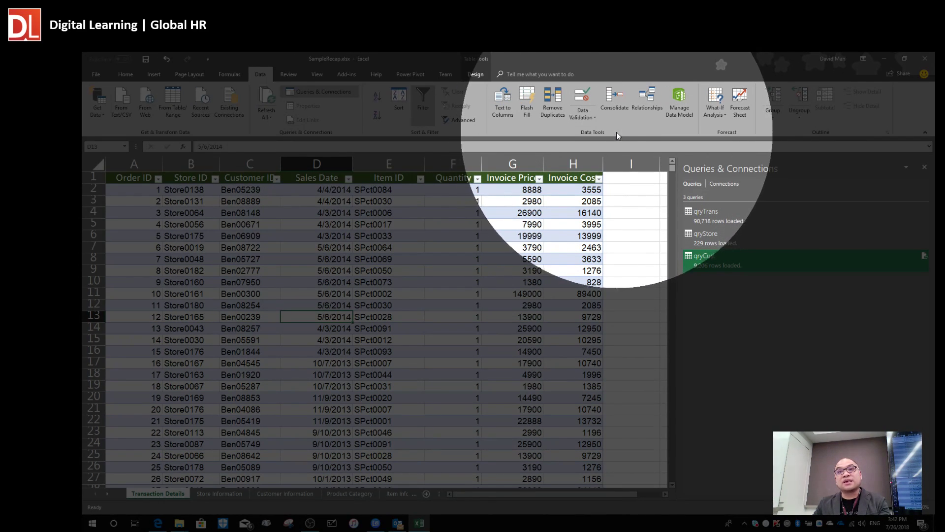
Launch Manage Data Model to view the qryTrans table in Power Pivot.
left_click(690, 97)
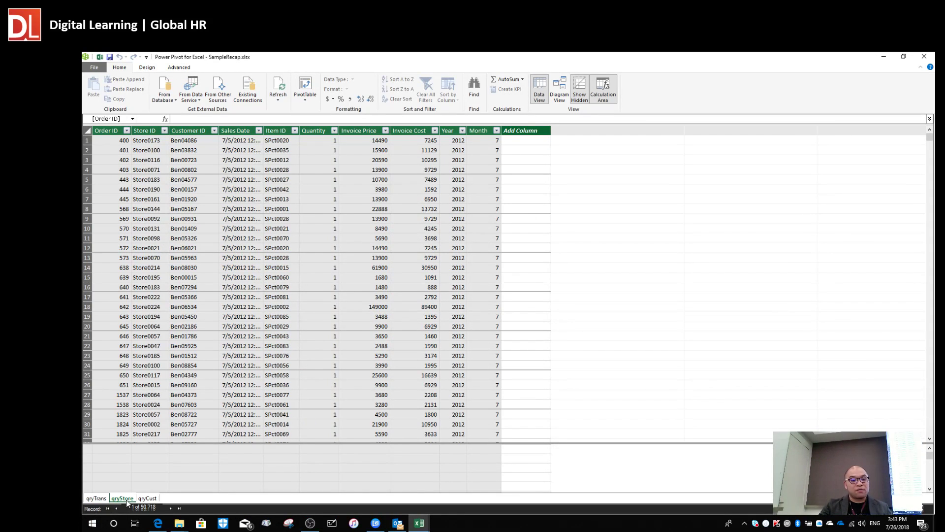
left_click(126, 500)
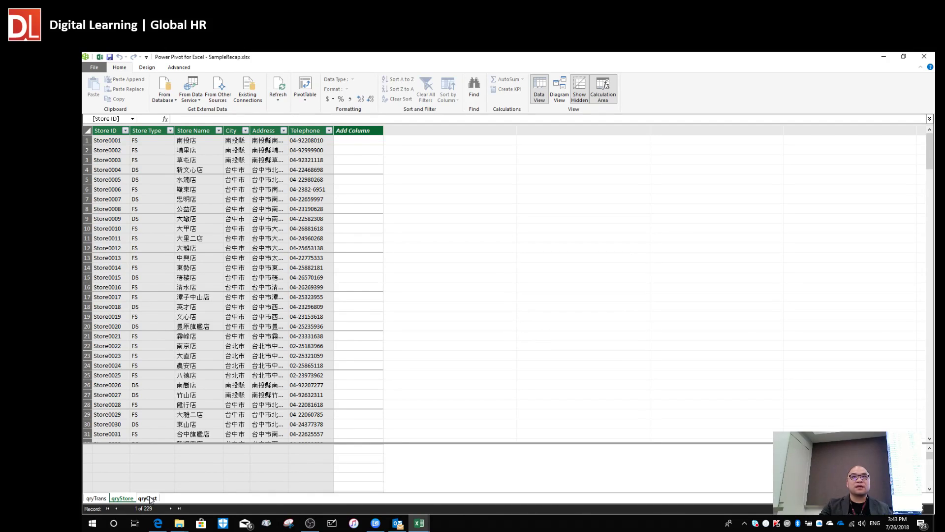
left_click(150, 498)
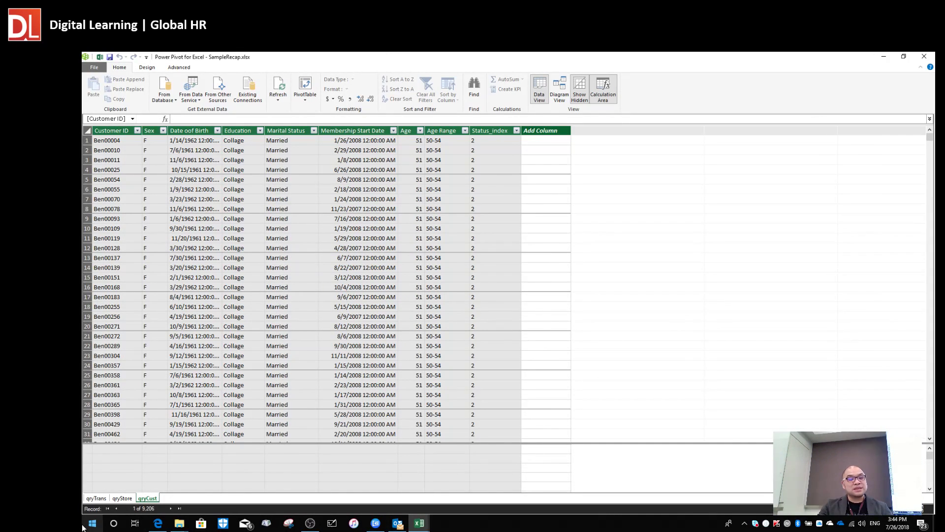
left_click(97, 498)
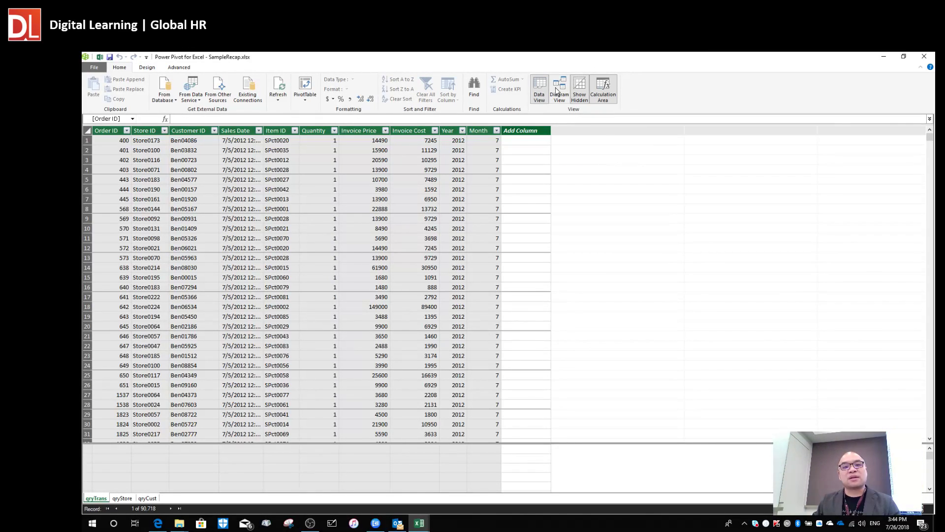
Switch to Diagram View and enlarge qryTrans, qryStore and qryCust to show all their columns.
left_click(559, 89)
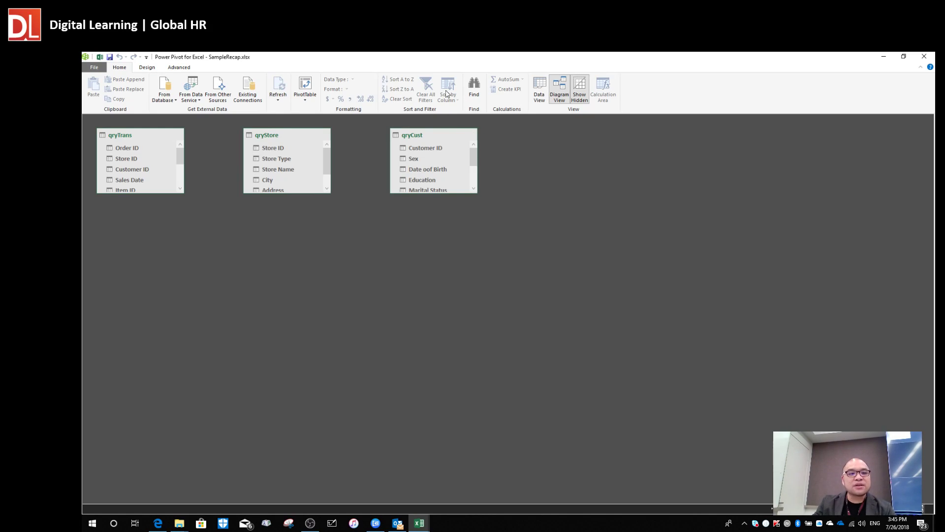
left_click_drag(134, 138, 166, 162)
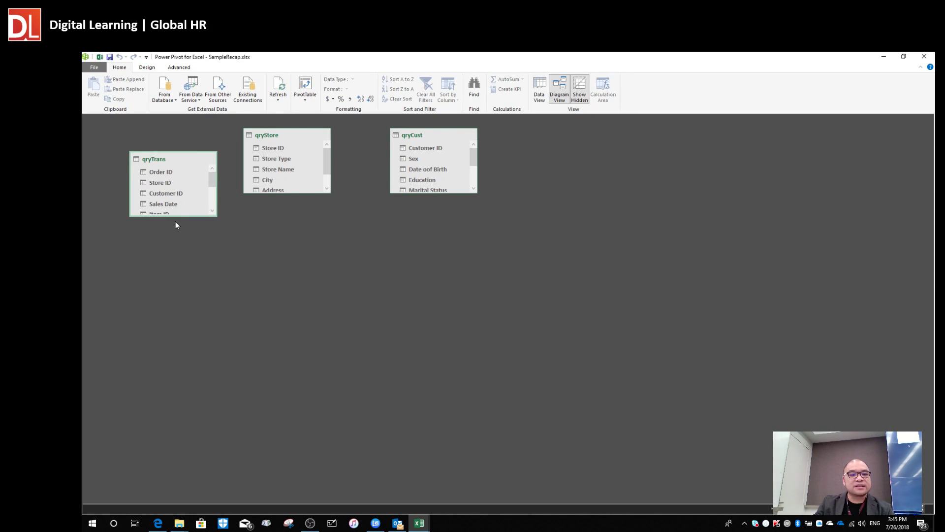
left_click_drag(176, 216, 186, 298)
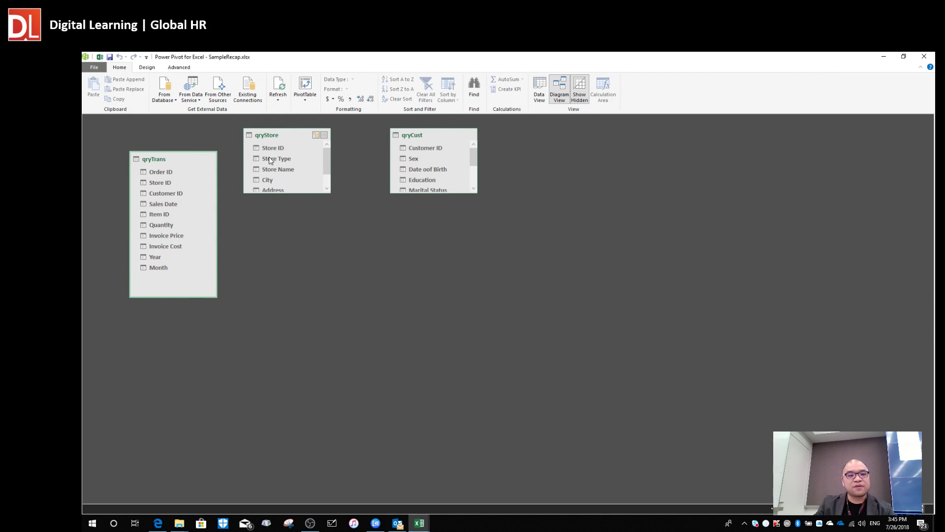
left_click_drag(277, 136, 302, 143)
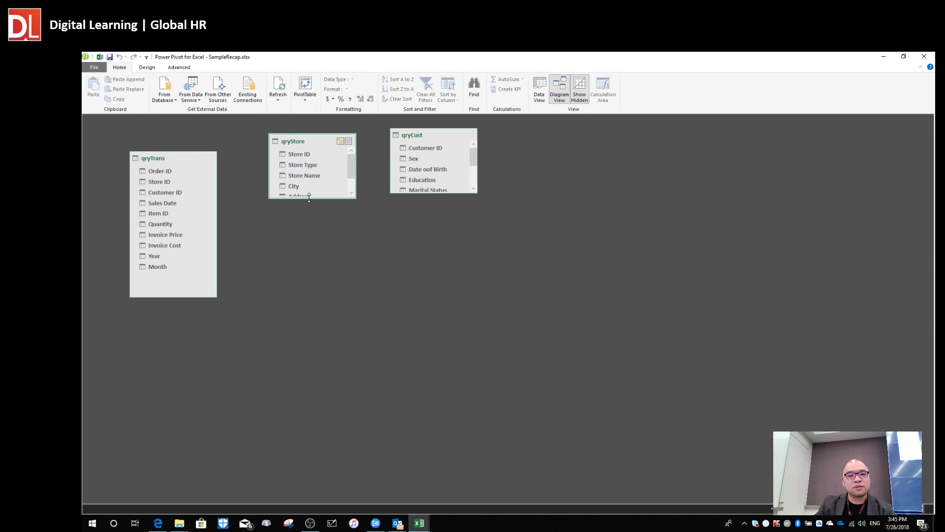
left_click_drag(309, 197, 310, 268)
left_click_drag(419, 136, 462, 139)
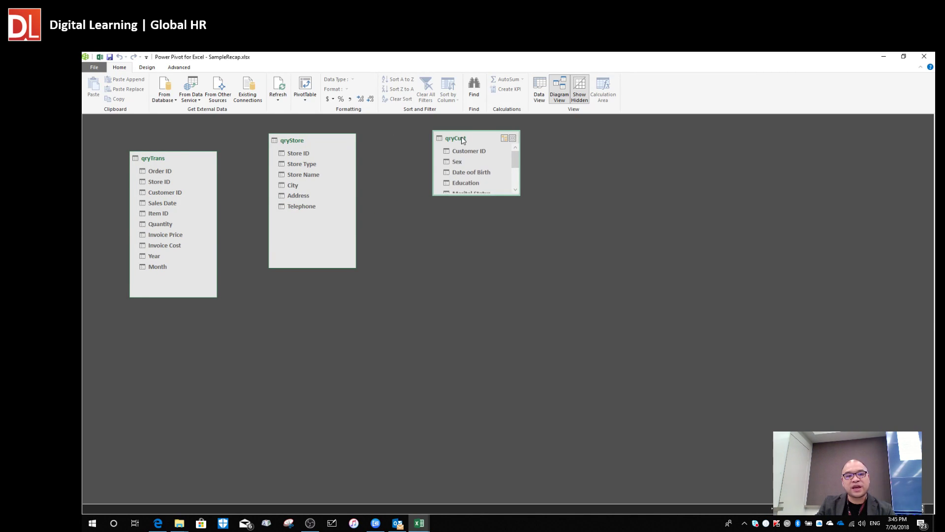
left_click_drag(474, 199, 474, 265)
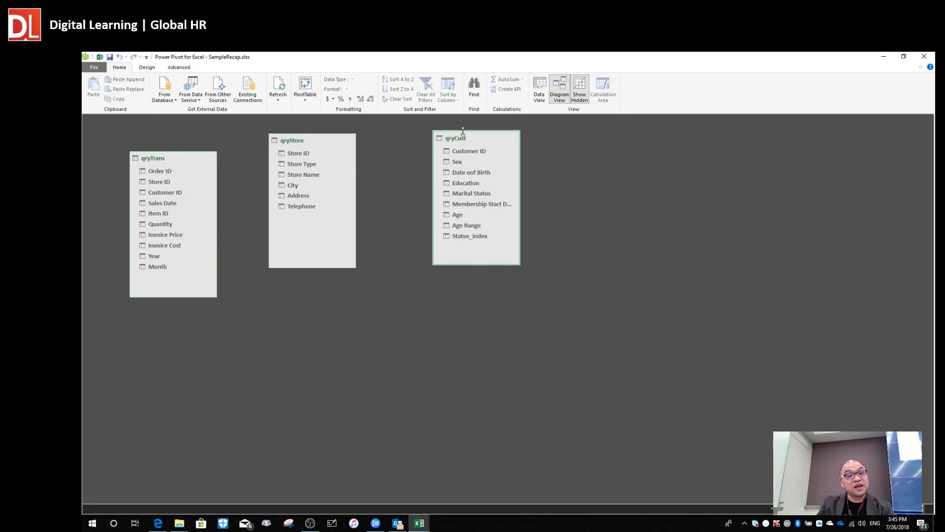
Fine-tune the positions and spacing of the qryTrans, qryStore and qryCust tables.
left_click_drag(458, 138, 434, 148)
mouse_move(302, 142)
left_mouse_down()
mouse_move(310, 170)
mouse_move(308, 160)
left_mouse_up()
left_click_drag(452, 150, 452, 158)
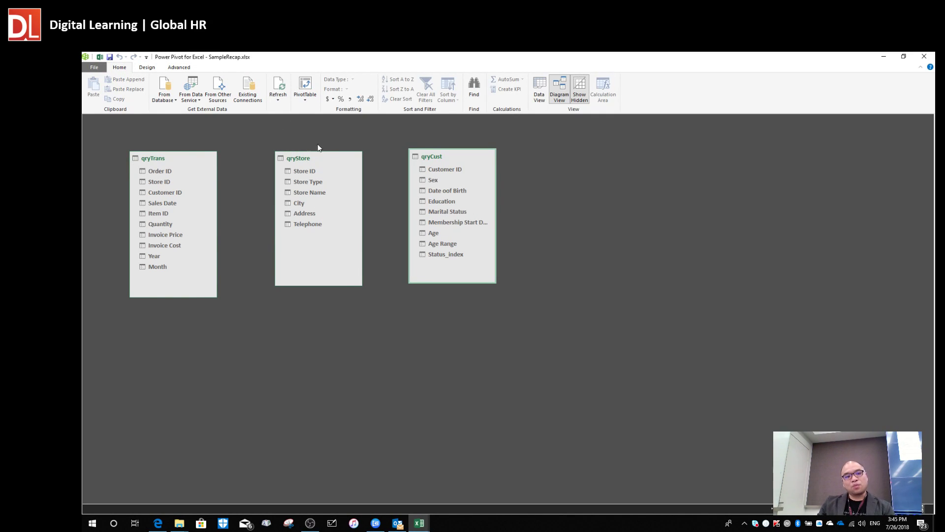
left_click_drag(320, 156, 322, 151)
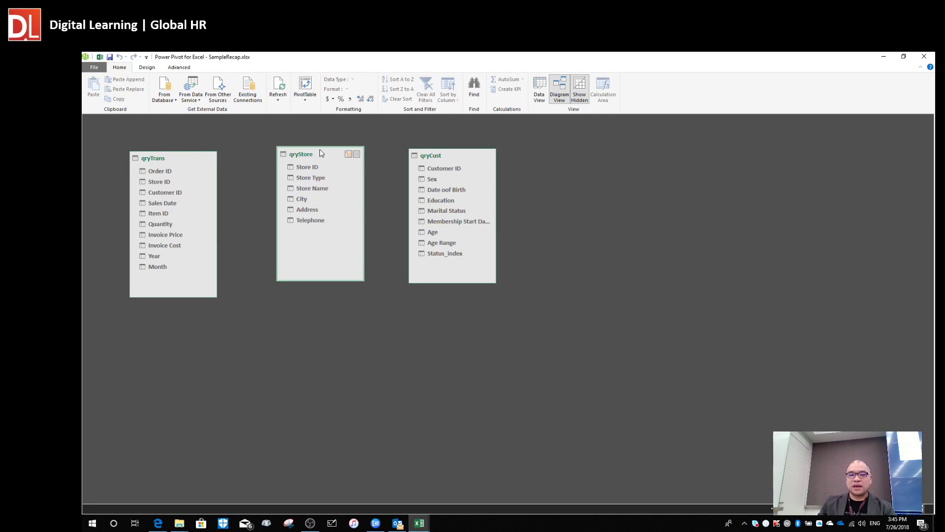
left_click_drag(451, 159, 487, 163)
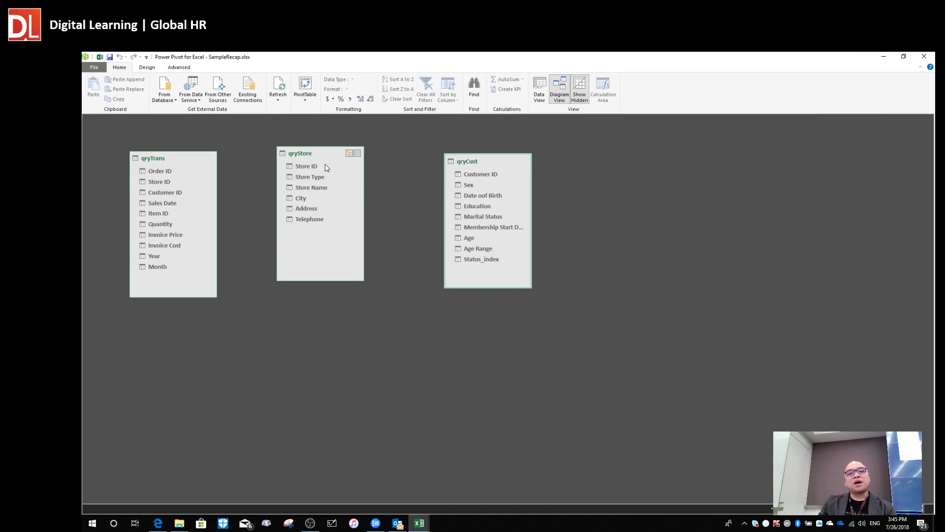
left_click_drag(315, 156, 331, 154)
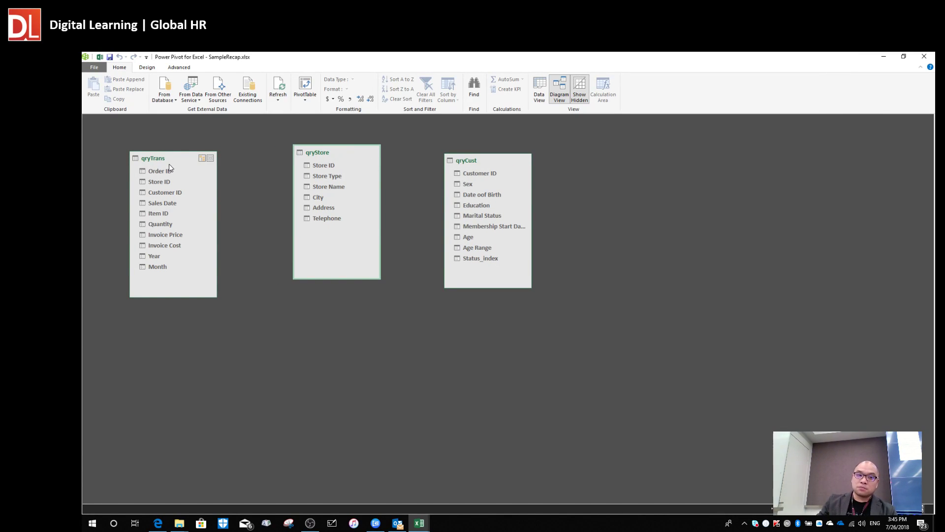
left_click(186, 174)
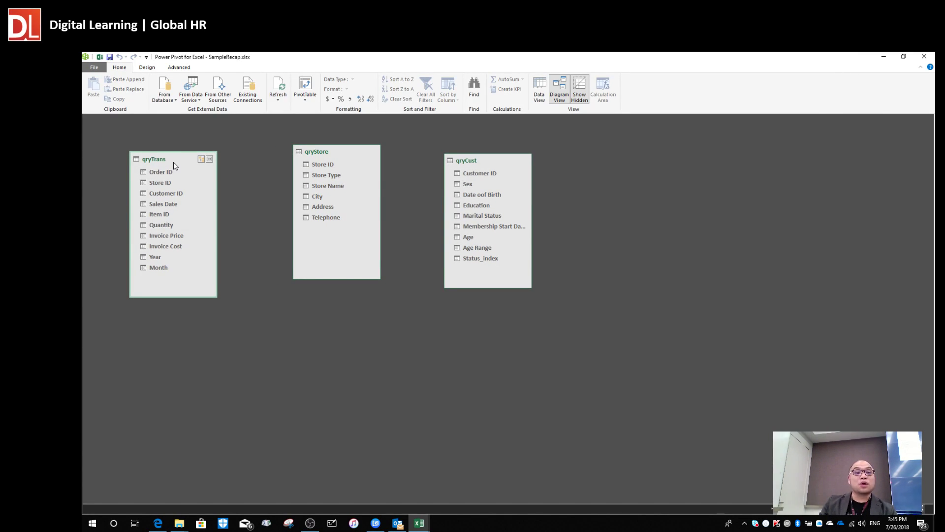
left_click_drag(173, 161, 182, 172)
left_click_drag(327, 148, 325, 144)
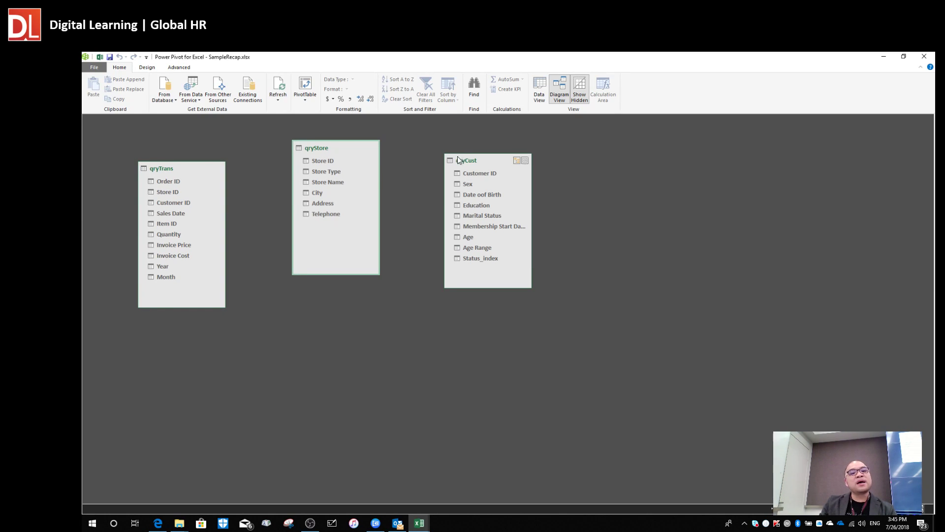
left_click_drag(469, 165, 483, 168)
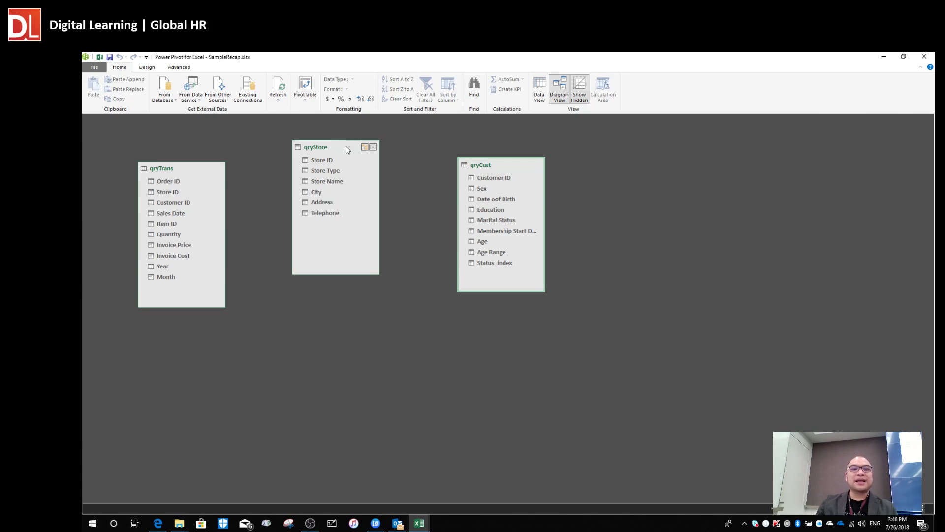
Arrange qryStore on the left, qryTrans in the centre and qryCust on the right.
left_click_drag(338, 146, 356, 141)
left_click_drag(485, 159, 498, 154)
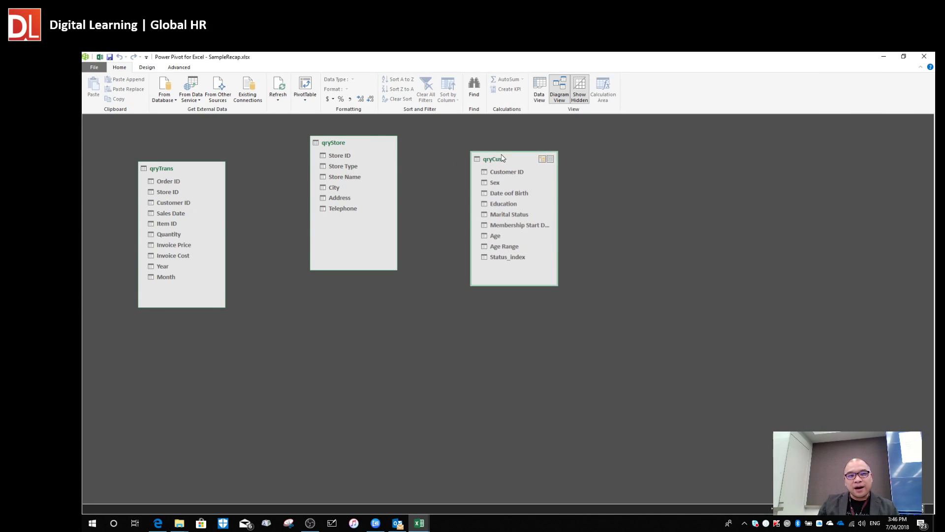
left_click_drag(345, 143, 390, 284)
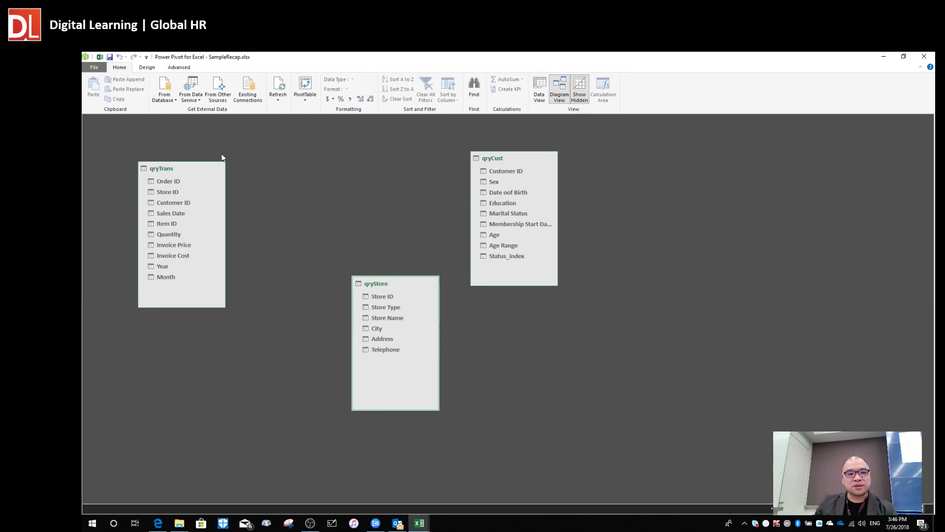
left_click_drag(182, 169, 356, 137)
left_click_drag(389, 285, 232, 178)
left_click_drag(350, 137, 347, 154)
left_click_drag(234, 178, 231, 209)
left_click_drag(507, 161, 468, 202)
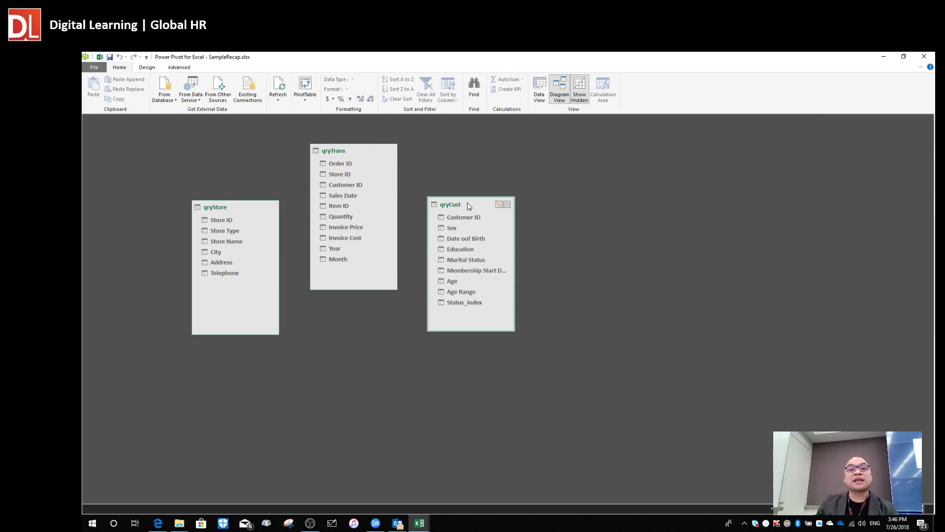
left_click_drag(344, 152, 347, 142)
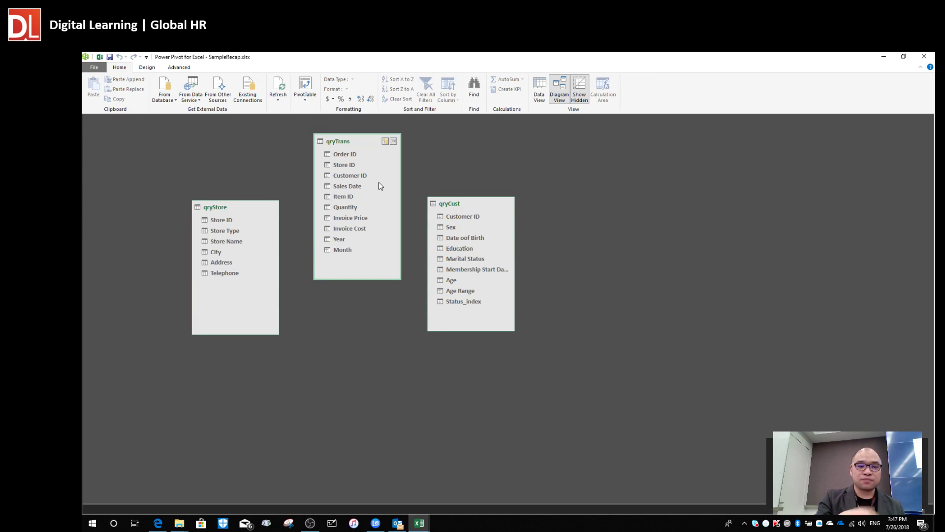
left_click_drag(338, 132, 341, 131)
left_click_drag(464, 203, 489, 182)
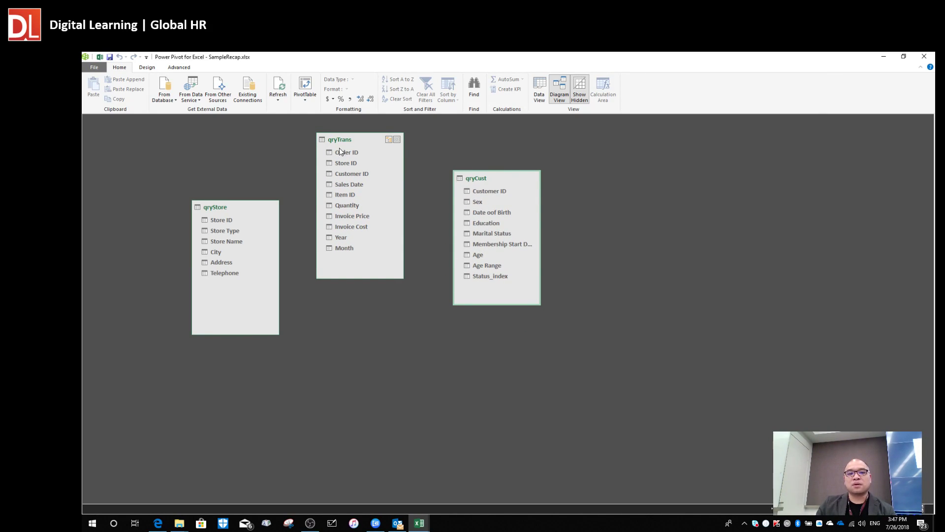
left_click_drag(352, 140, 362, 137)
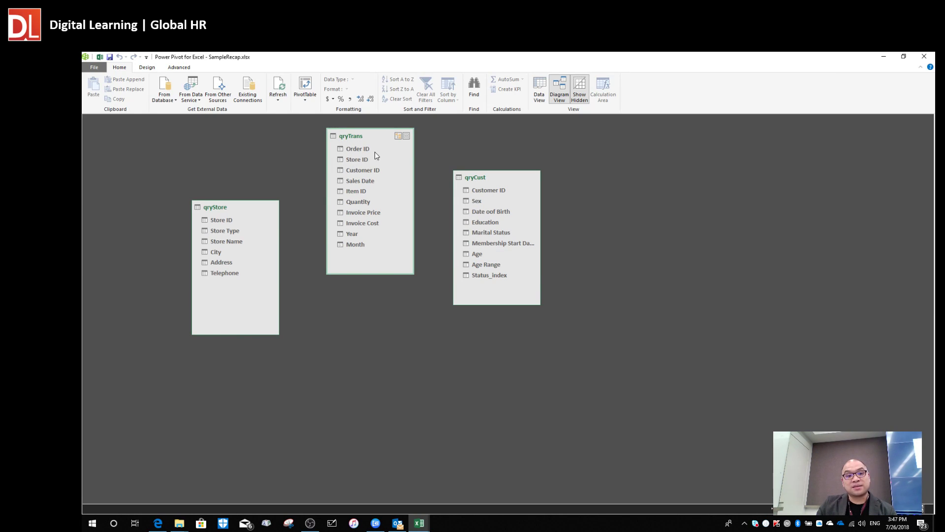
Drag qryTrans Customer ID onto qryCust Customer ID to start a relationship.
left_click(356, 170)
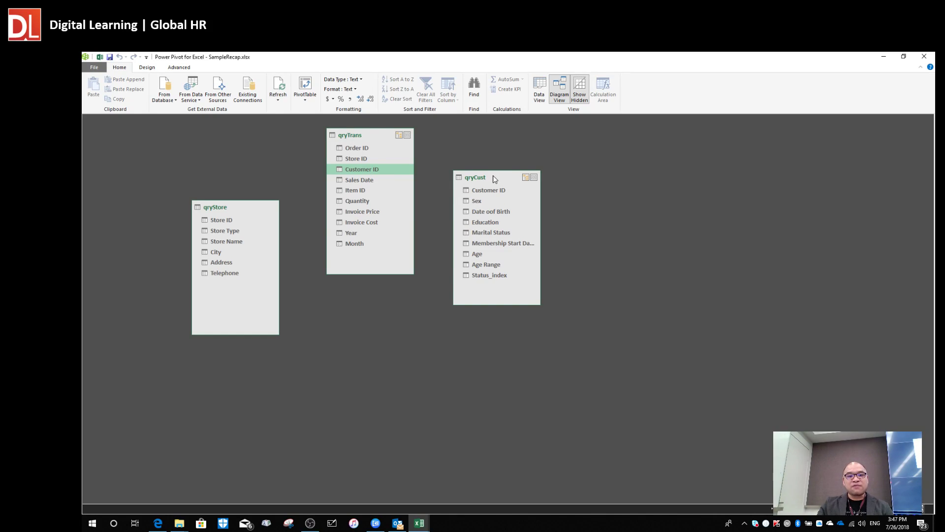
left_click_drag(493, 176, 513, 168)
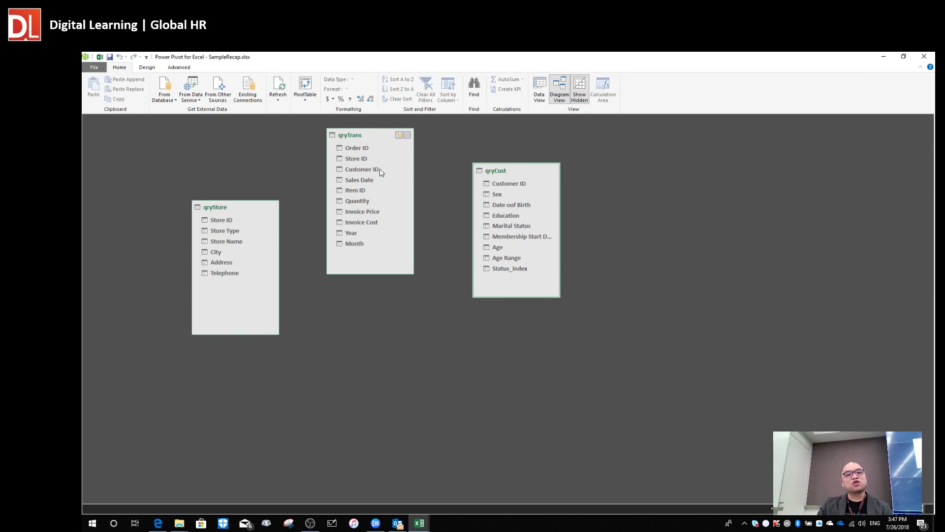
left_click_drag(506, 170, 524, 181)
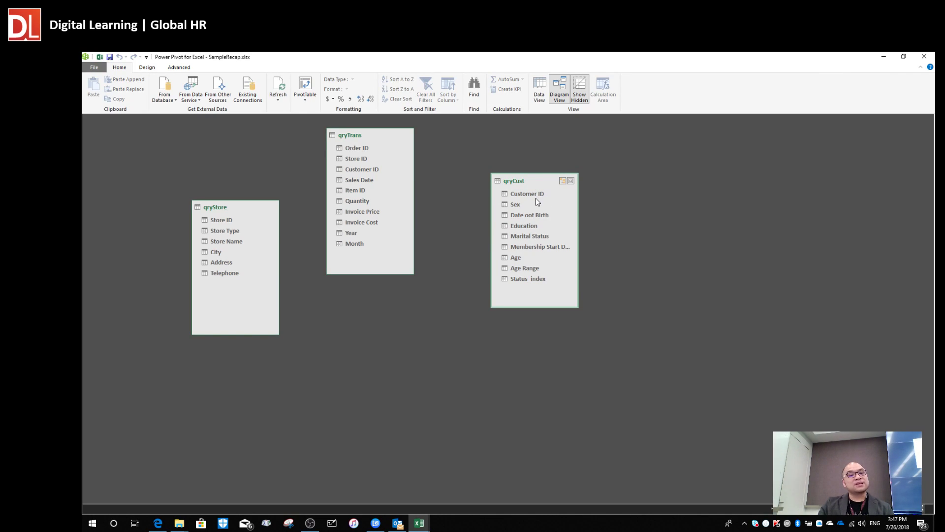
left_click(370, 170)
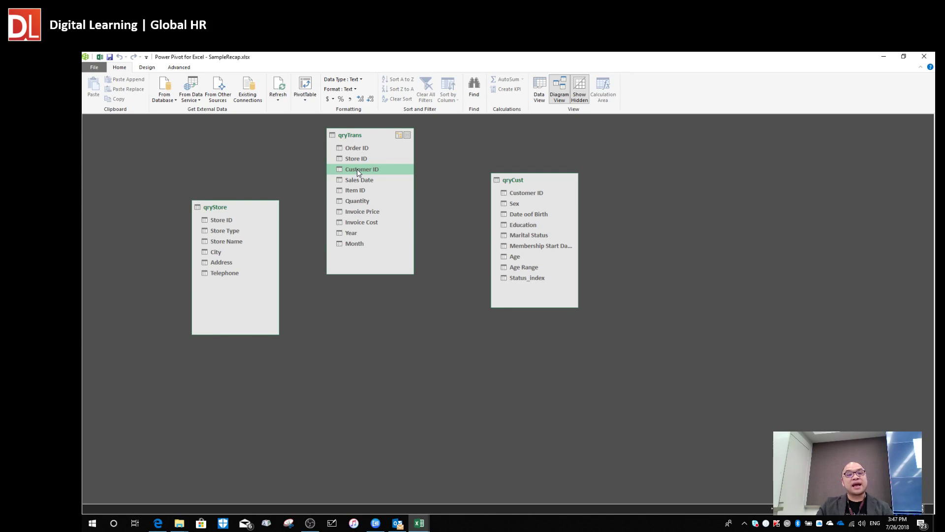
left_click_drag(357, 169, 517, 193)
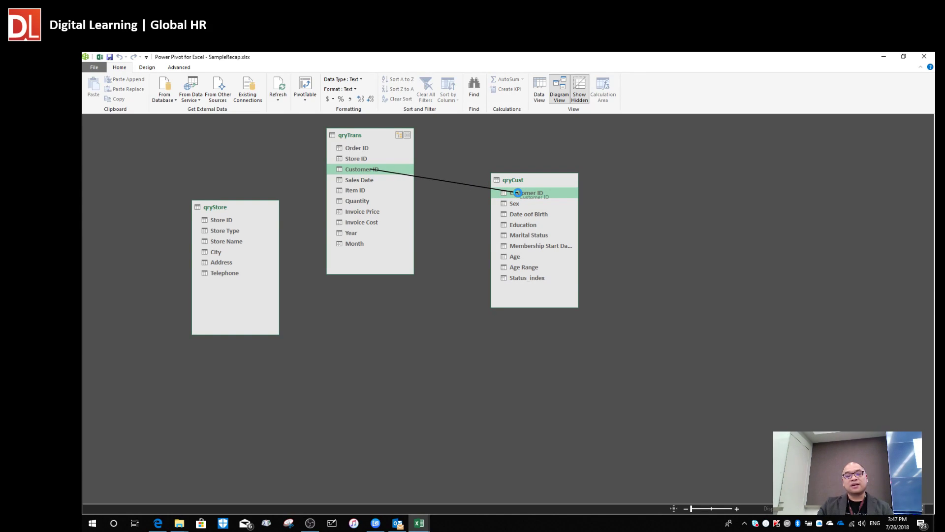
Spread the tables apart around the new Customer ID relationship and select qryTrans Store ID.
left_click_drag(521, 179, 603, 205)
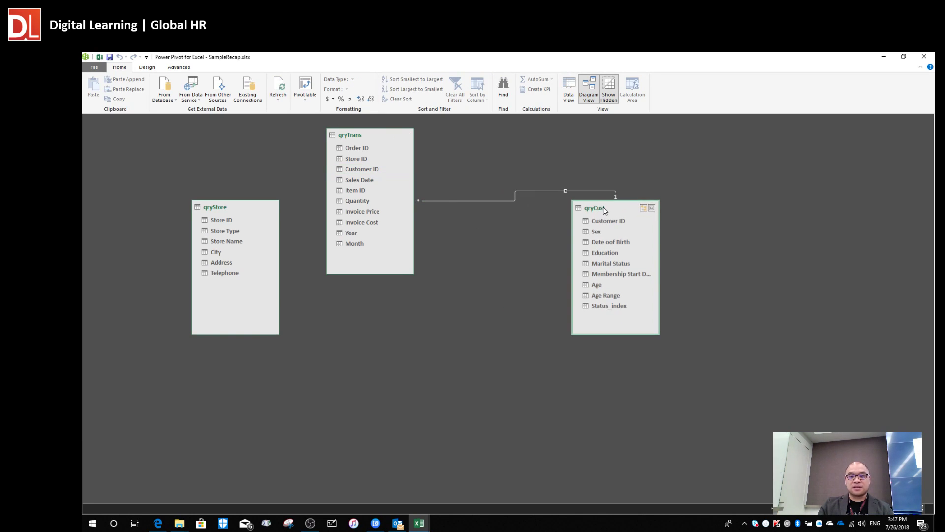
left_click_drag(397, 138, 450, 175)
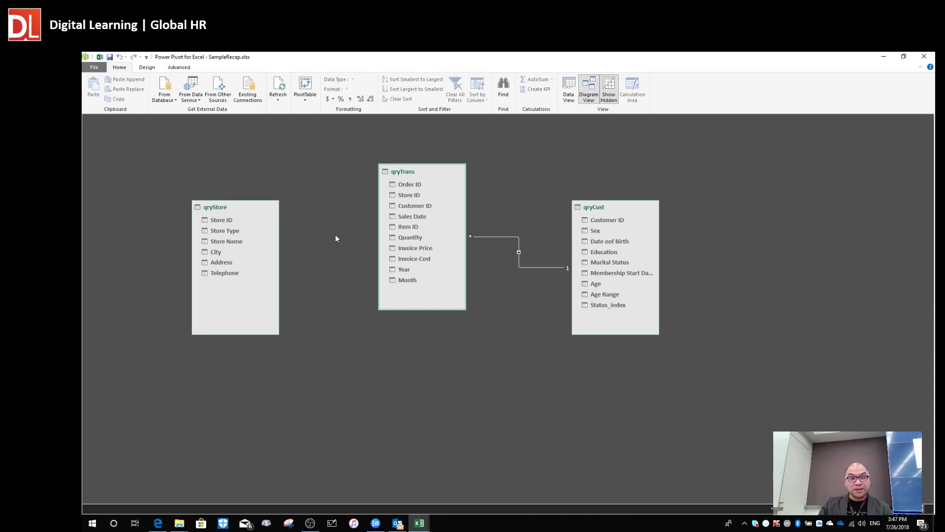
left_click_drag(217, 206, 240, 205)
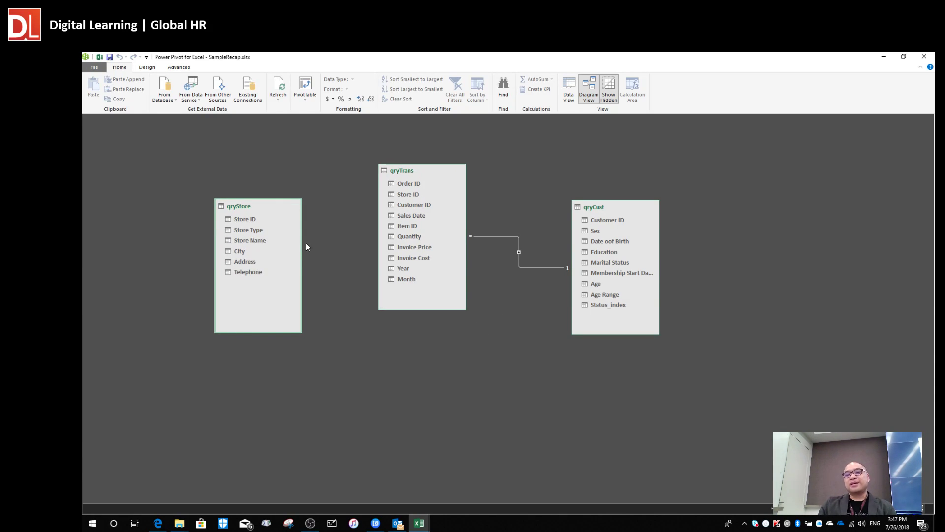
left_click(405, 195)
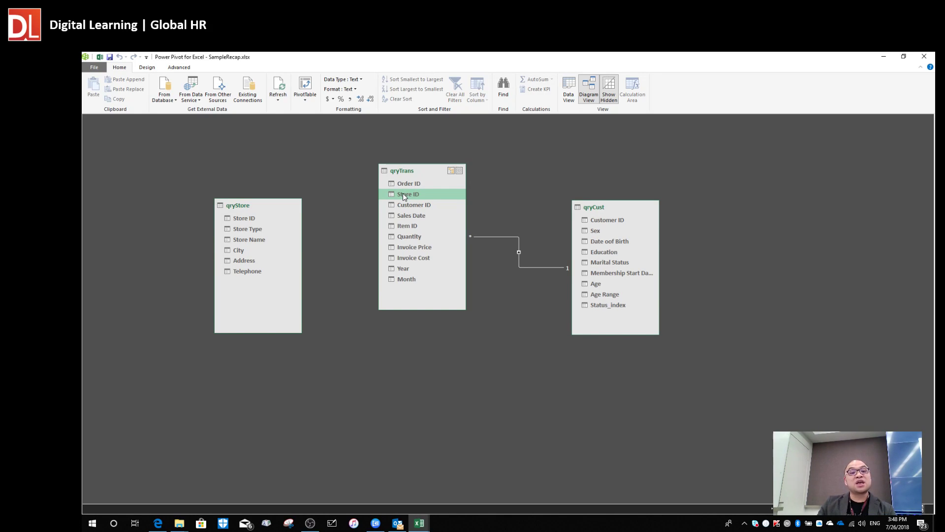
Link qryTrans Store ID to qryStore Store ID, then tidy the table positions.
left_click_drag(403, 193, 253, 218)
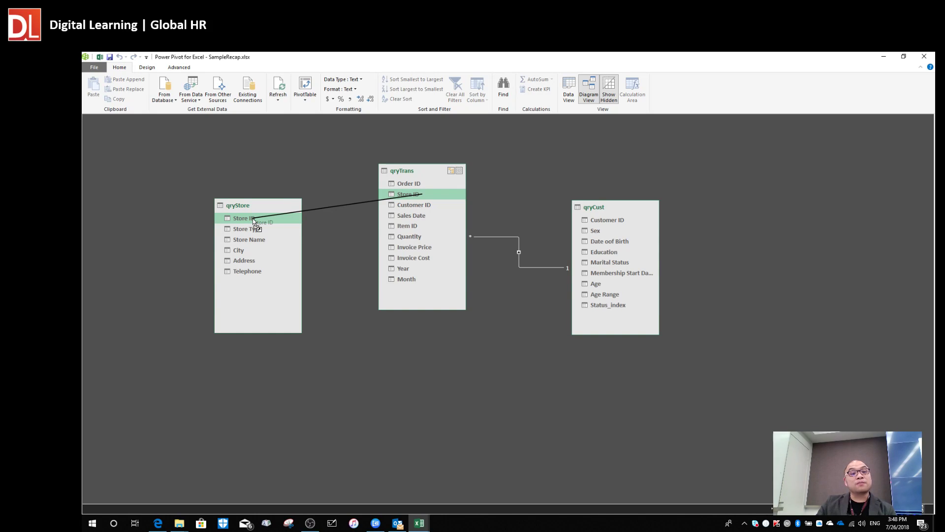
left_click_drag(253, 219, 224, 251)
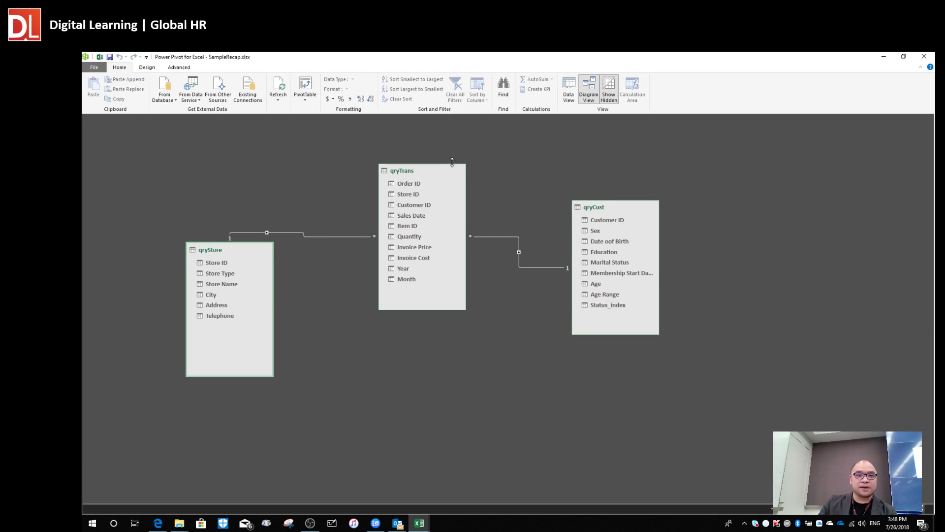
left_click_drag(424, 170, 449, 155)
left_click_drag(602, 209, 620, 208)
left_click_drag(428, 157, 431, 172)
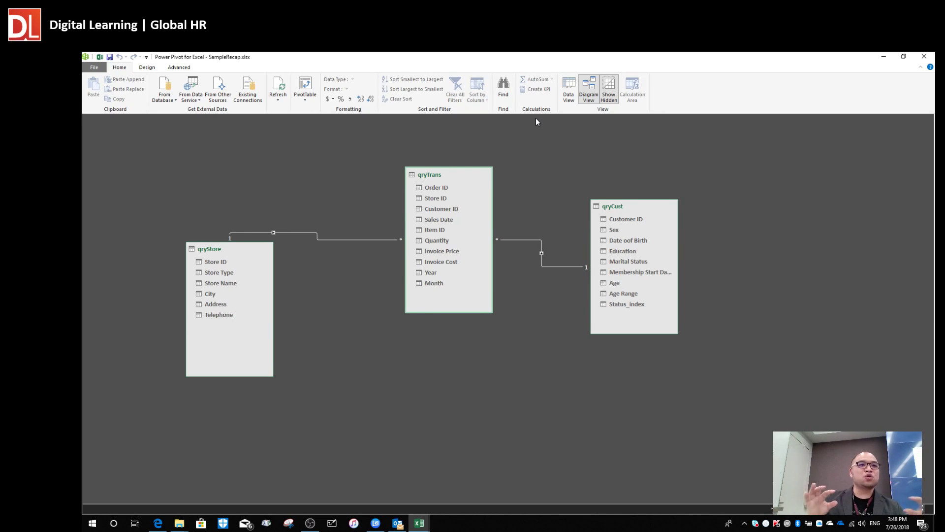
Move qryTrans up and to the right so both relationship lines follow it.
mouse_move(473, 181)
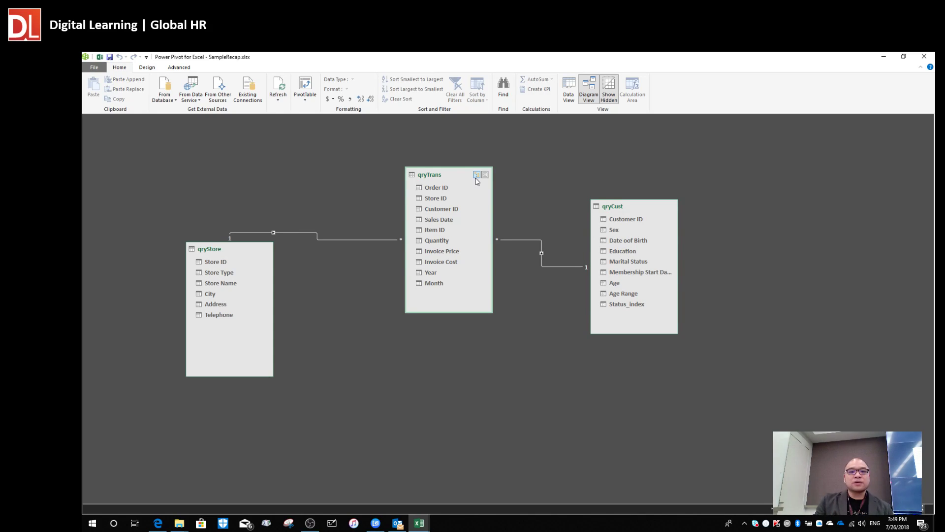
left_click_drag(444, 172, 463, 159)
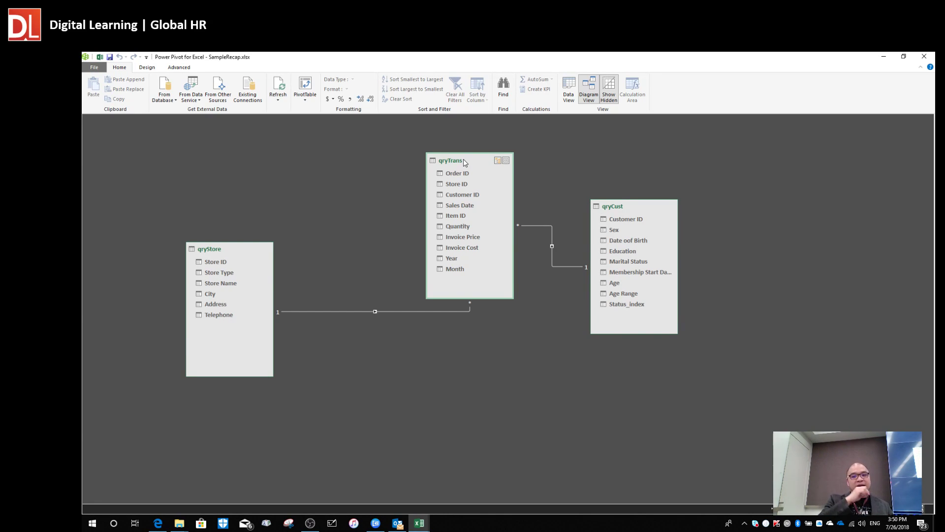
Shift qryTrans left, qryStore up and right, and qryCust slightly right, checking the Store ID field.
left_click_drag(465, 162, 421, 154)
left_click(406, 167)
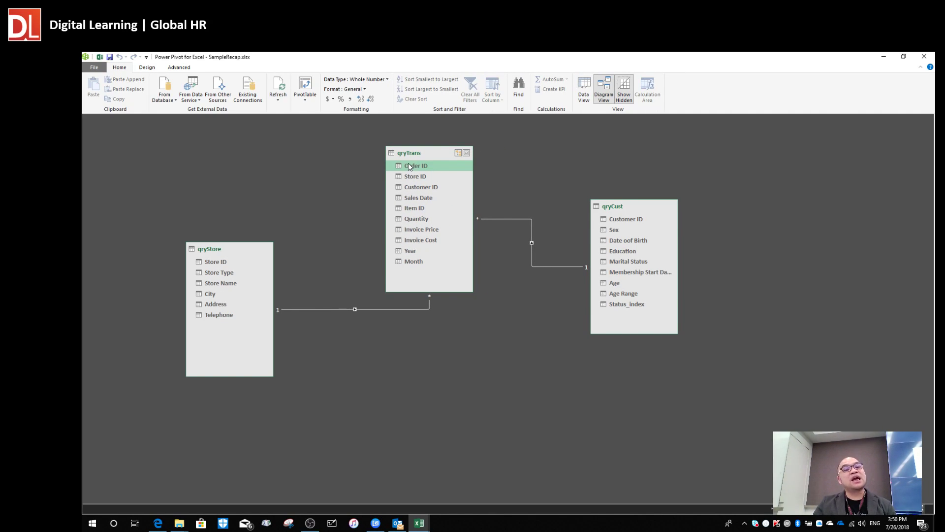
left_click(225, 264)
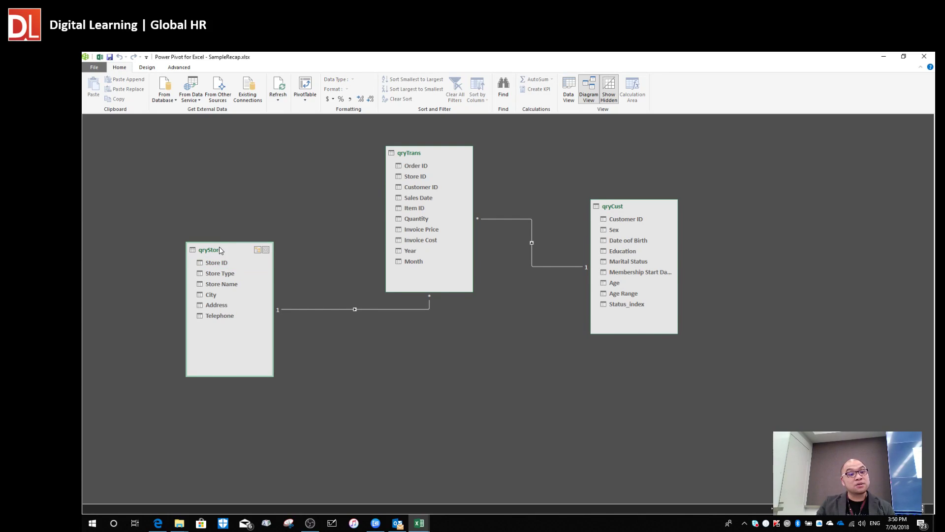
left_click_drag(221, 245, 233, 229)
left_click(621, 205)
left_click_drag(622, 206, 656, 198)
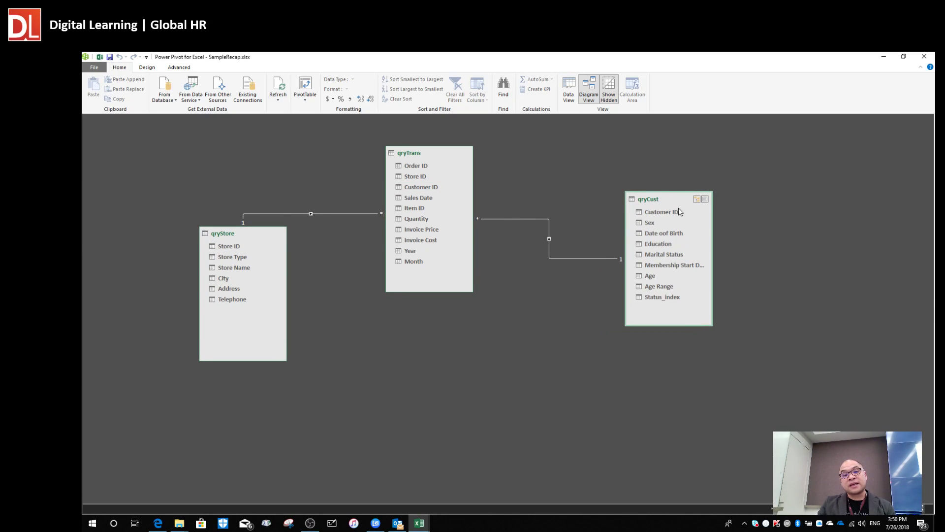
Check the Customer ID and Store ID key columns in qryCust and qryTrans, and move qryTrans up-right.
left_click(668, 211)
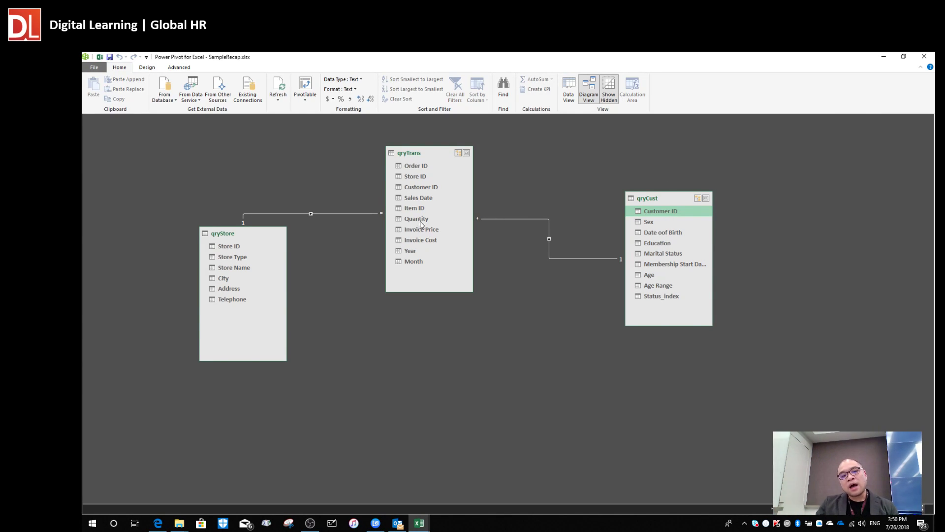
left_click(426, 188)
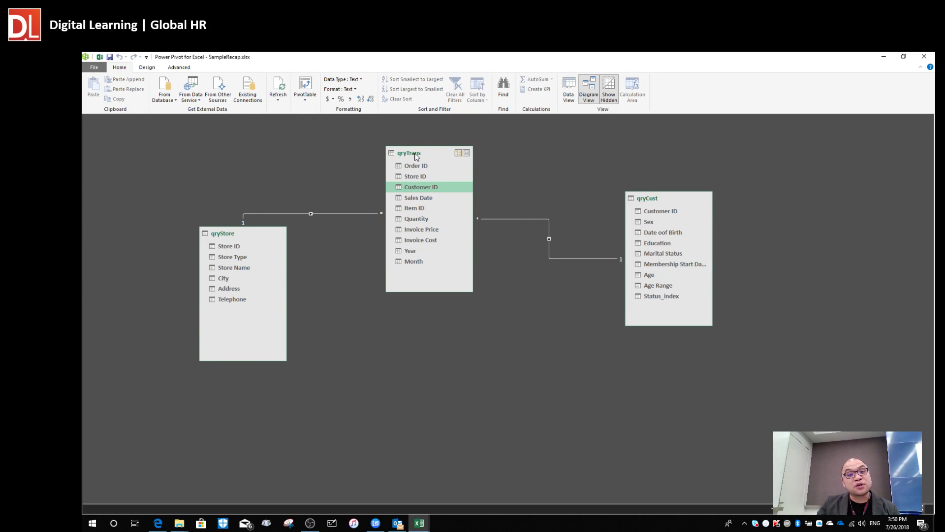
left_click(415, 177)
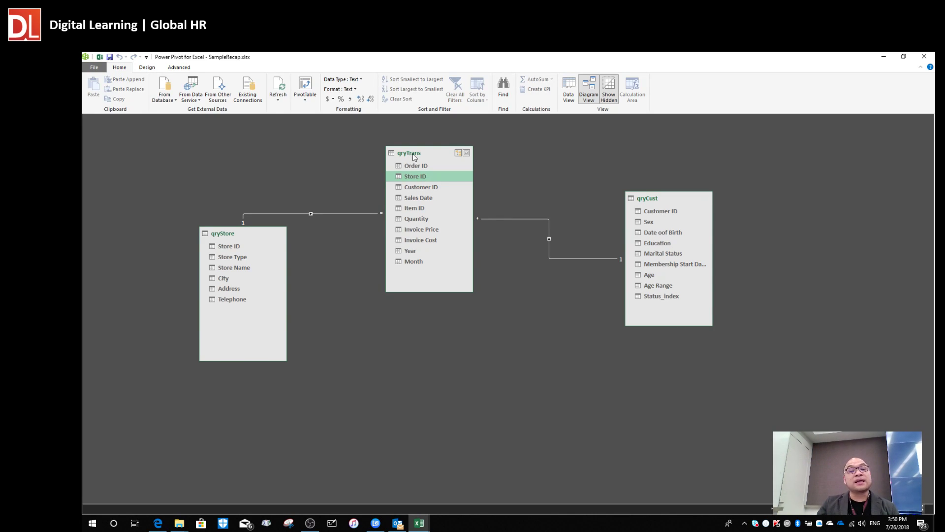
left_click(428, 189)
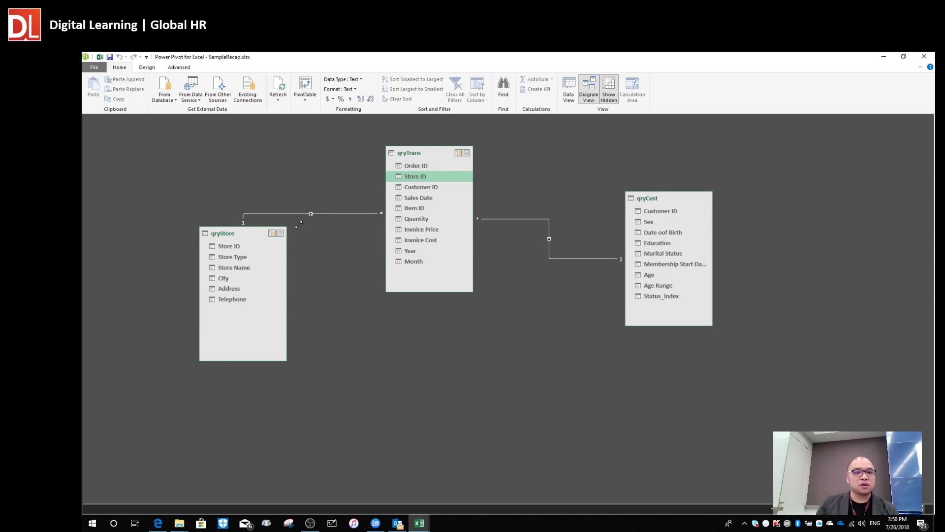
left_click_drag(435, 155, 443, 146)
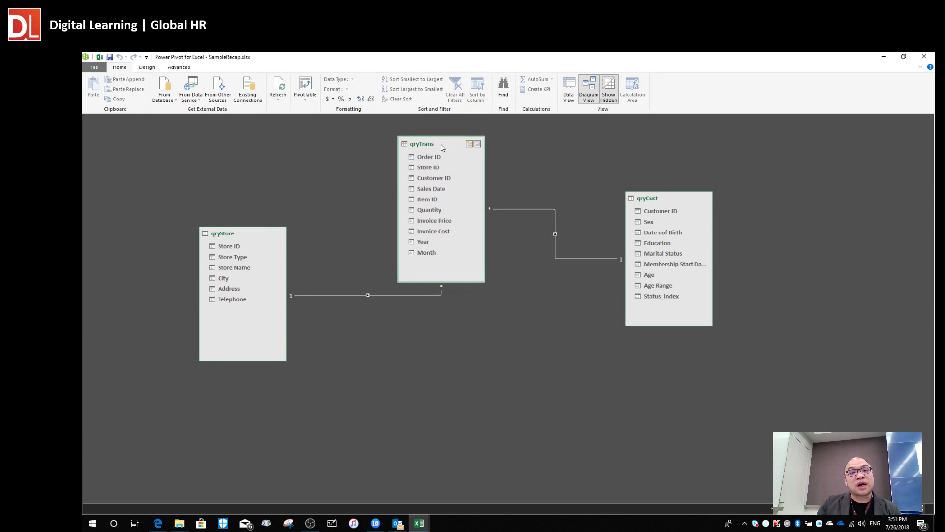
left_click(427, 168)
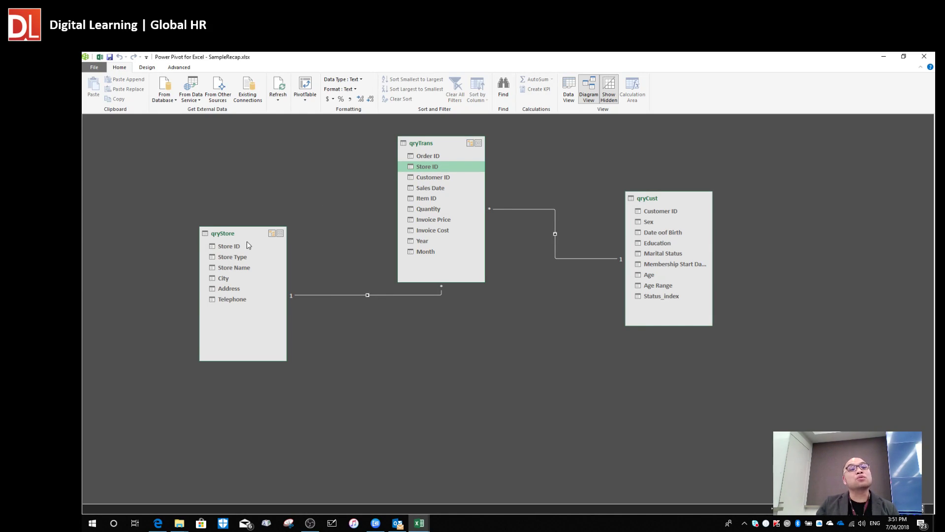
left_click(439, 178)
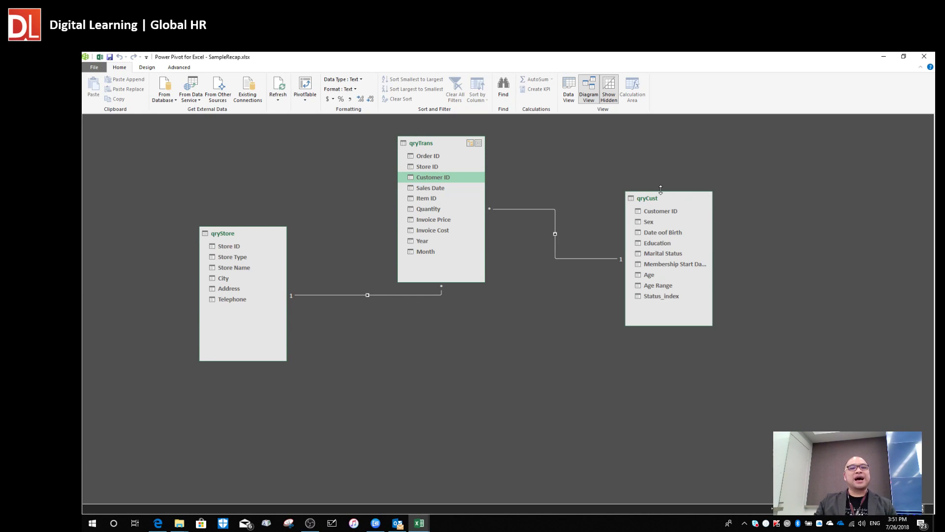
Reposition qryTrans, qryStore and qryCust around the central table and switch to the Design tab.
mouse_move(428, 150)
left_mouse_down()
mouse_move(441, 199)
mouse_move(427, 169)
left_mouse_up()
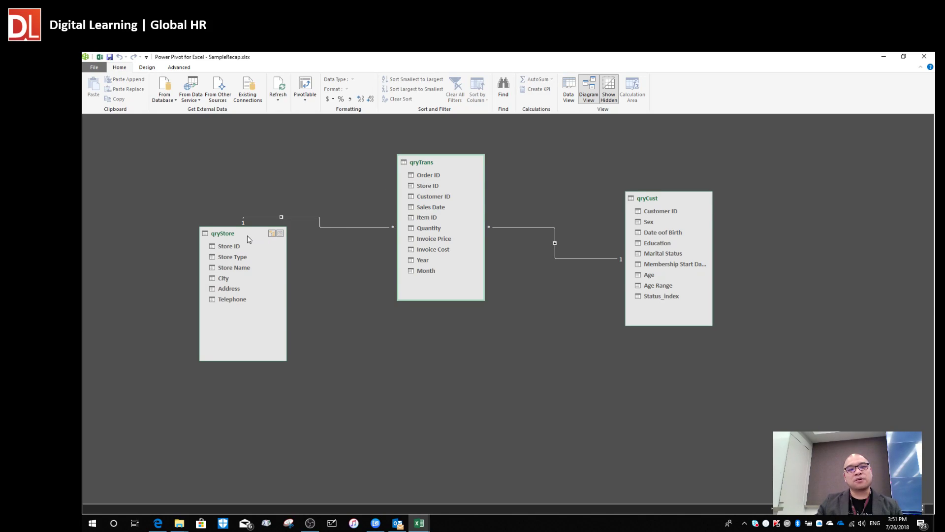
left_click_drag(247, 234, 213, 228)
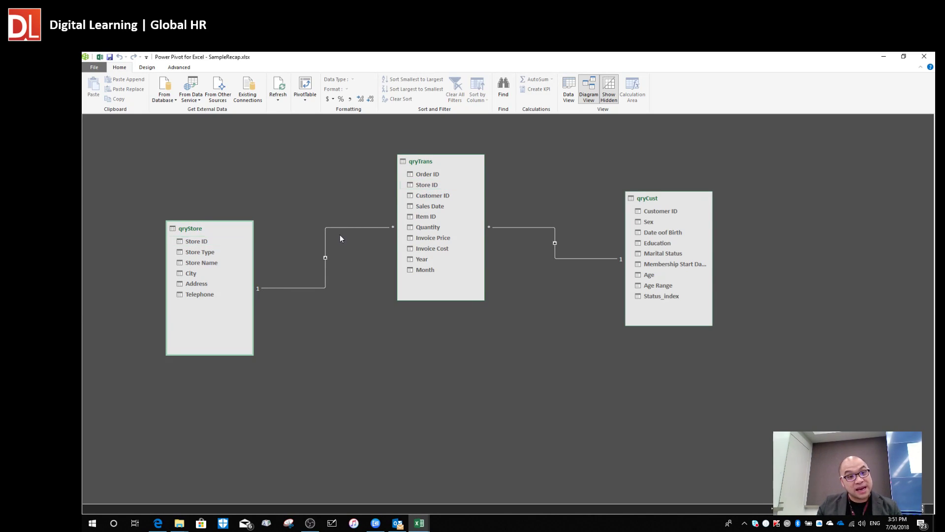
left_click_drag(211, 226, 248, 199)
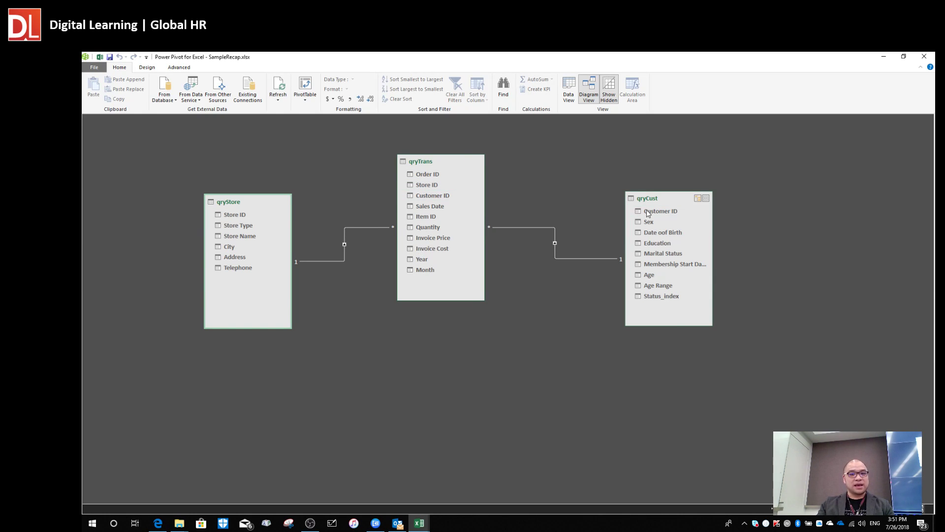
left_click_drag(658, 199, 614, 278)
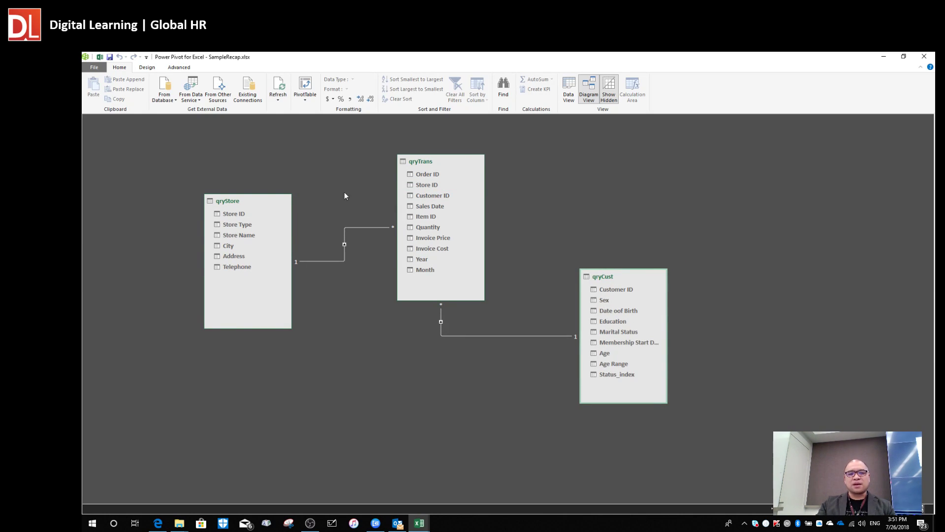
left_click_drag(256, 202, 283, 263)
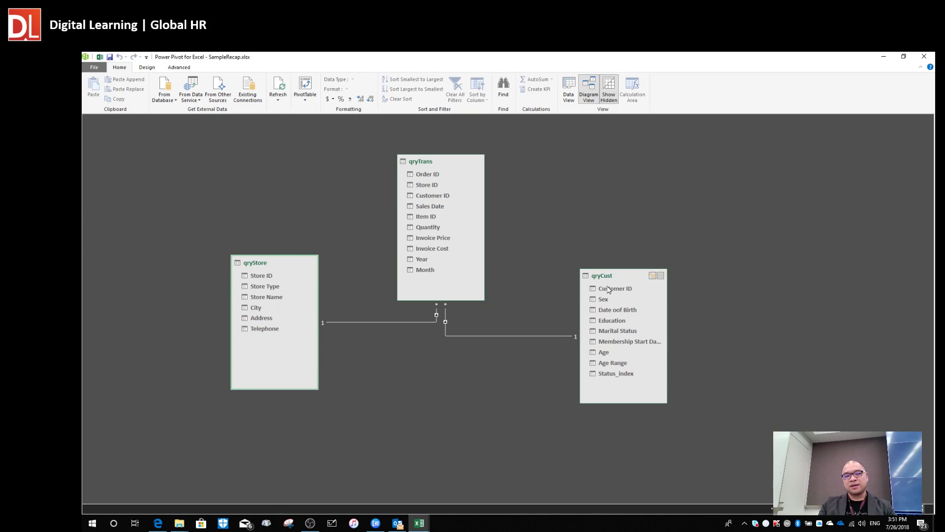
left_click_drag(619, 276, 631, 247)
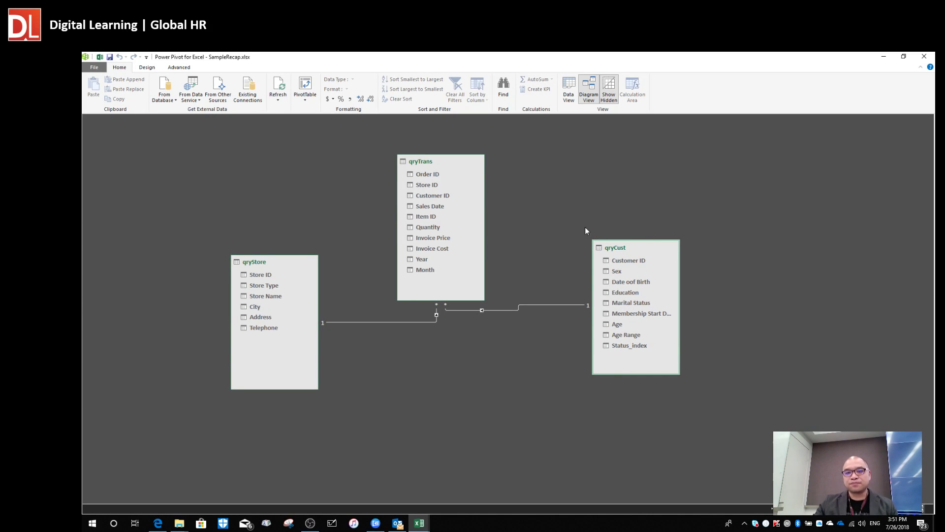
left_click(147, 68)
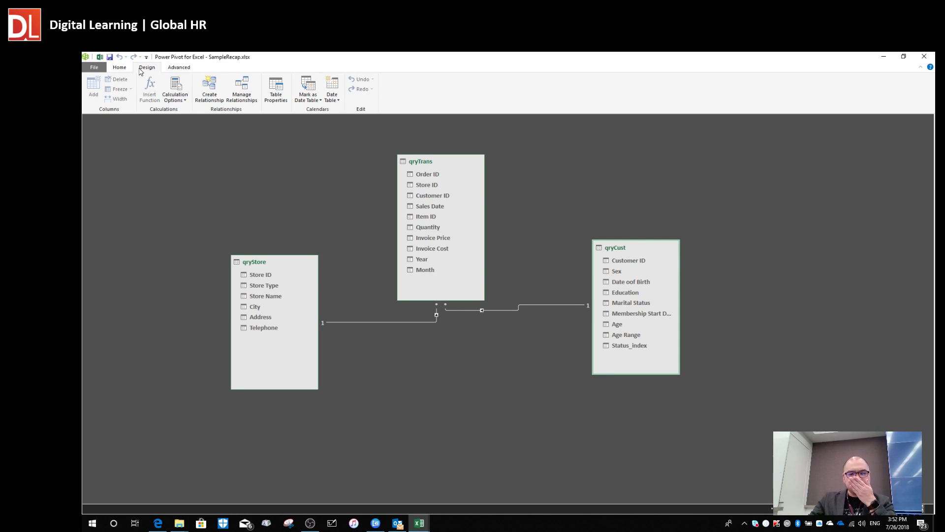
Review both Many to One relationships in Manage Relationships, then move qryCust up and right.
left_click(248, 101)
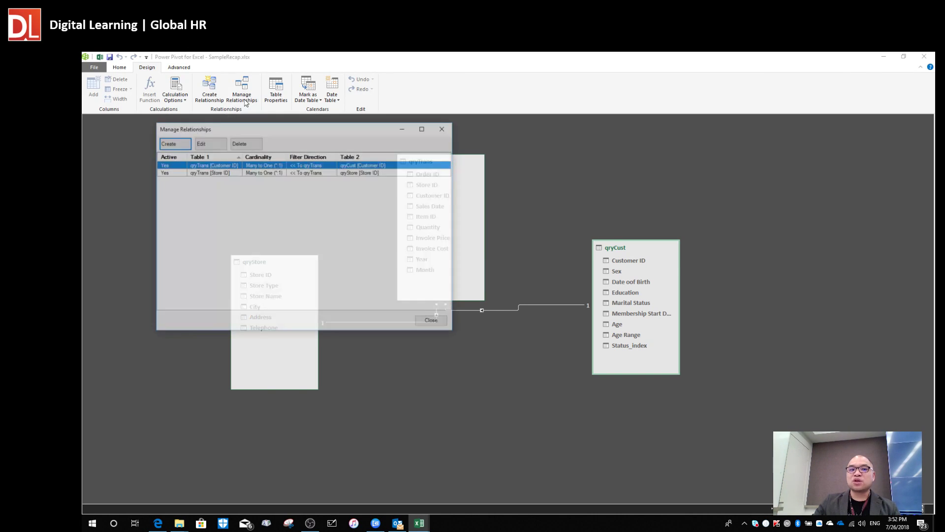
left_click_drag(234, 123, 685, 166)
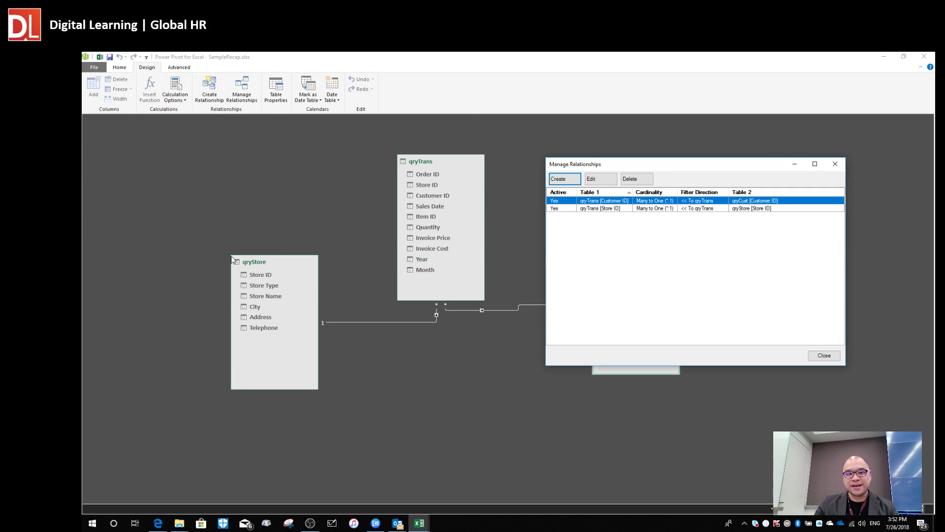
left_click_drag(612, 168, 433, 373)
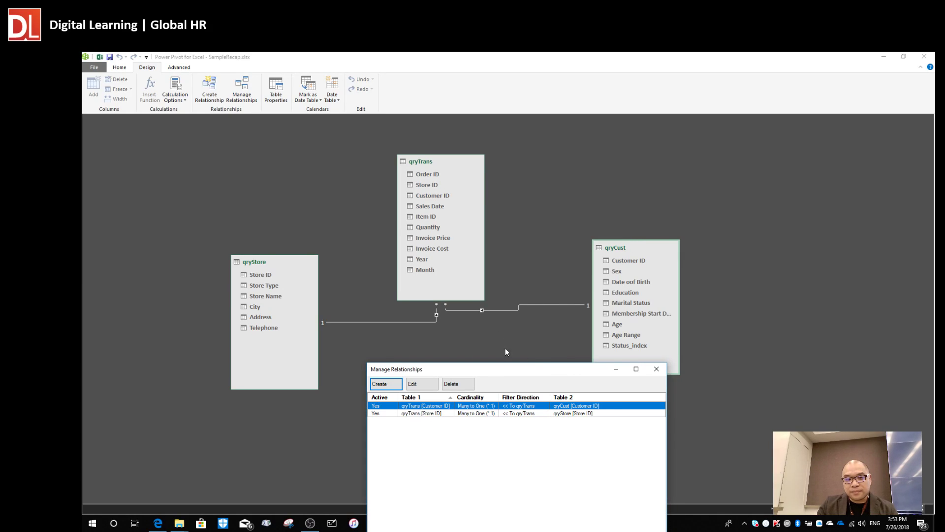
left_click(656, 369)
left_click_drag(624, 249, 666, 203)
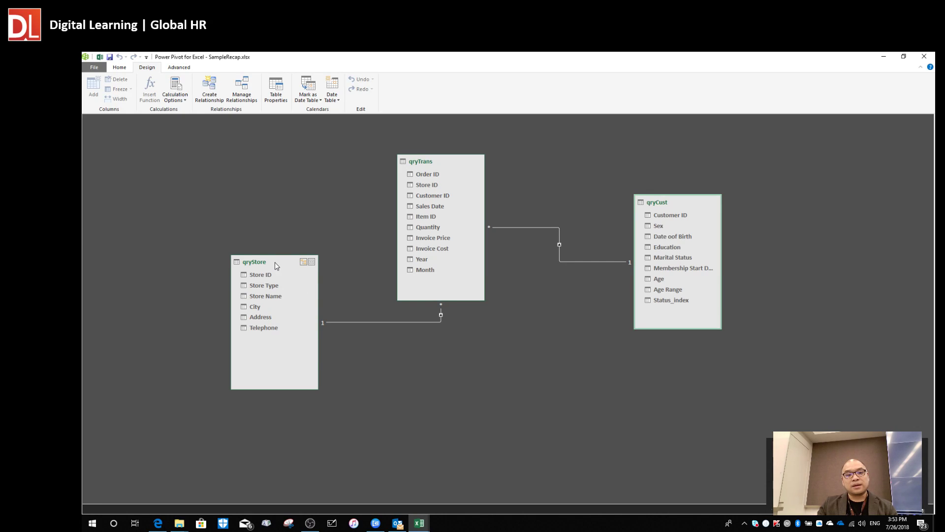
Line up qryStore, qryTrans and qryCust in a neat left-to-right row.
left_click_drag(275, 262, 253, 212)
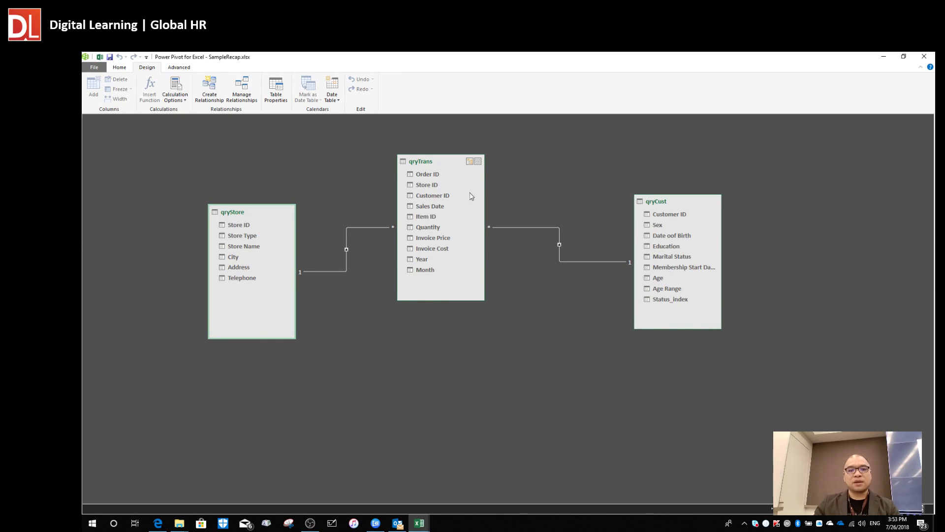
left_click_drag(432, 166, 444, 161)
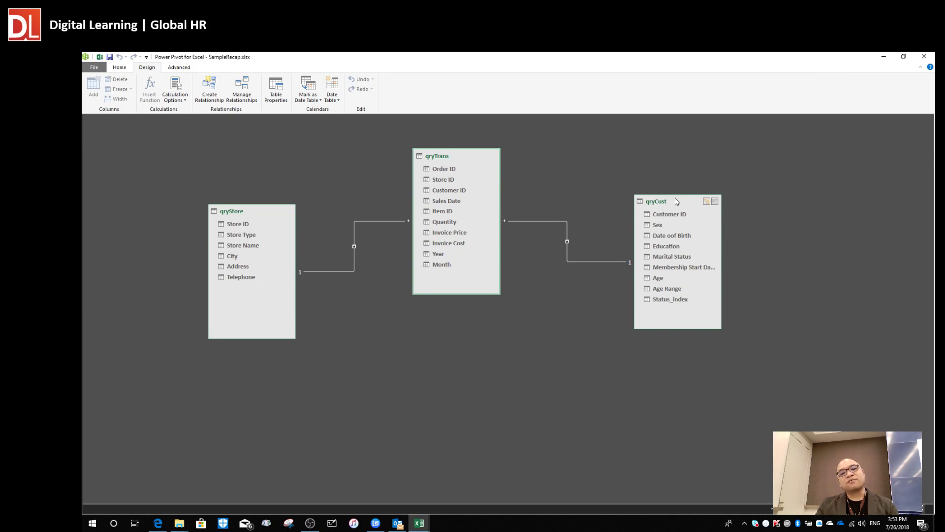
left_click_drag(673, 205, 635, 176)
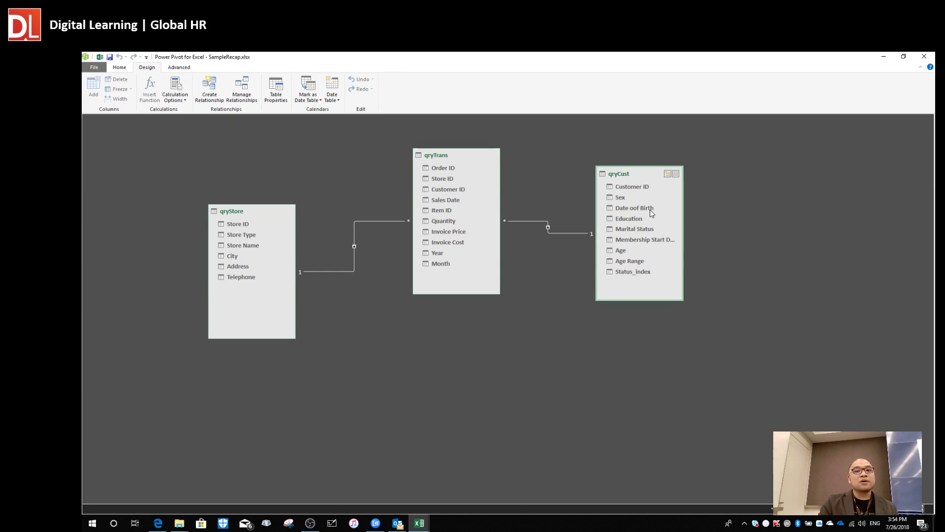
left_click_drag(621, 175, 665, 174)
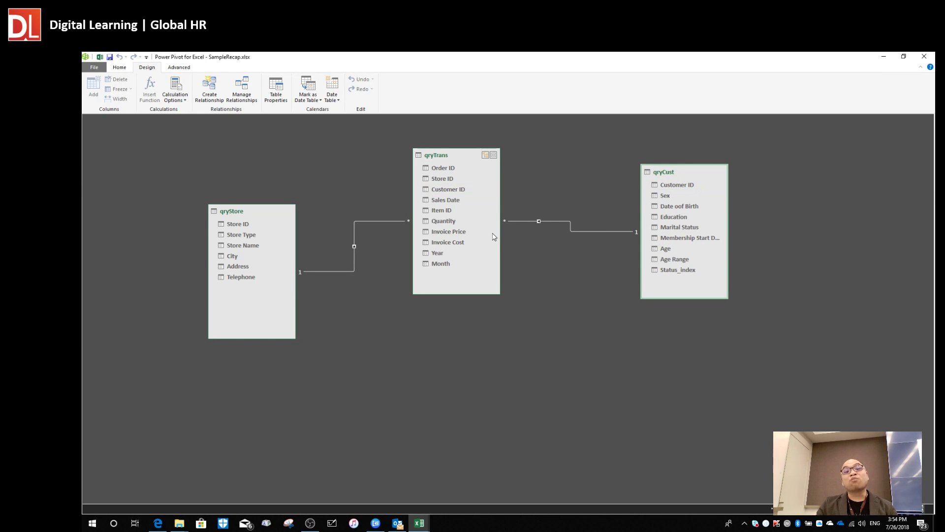
left_click_drag(450, 156, 456, 148)
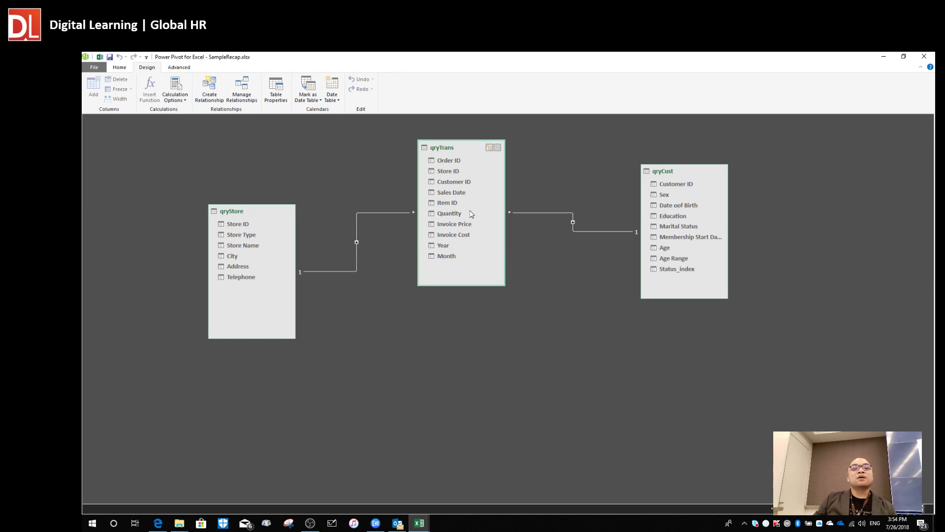
left_click_drag(241, 214, 220, 184)
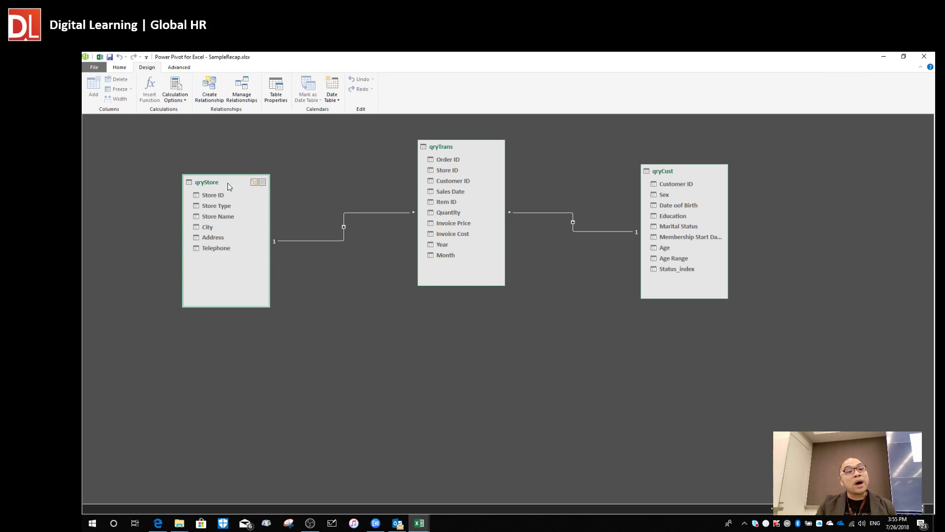
Nudge qryStore slightly right and qryTrans up and left to align the tables.
left_click_drag(228, 182, 243, 182)
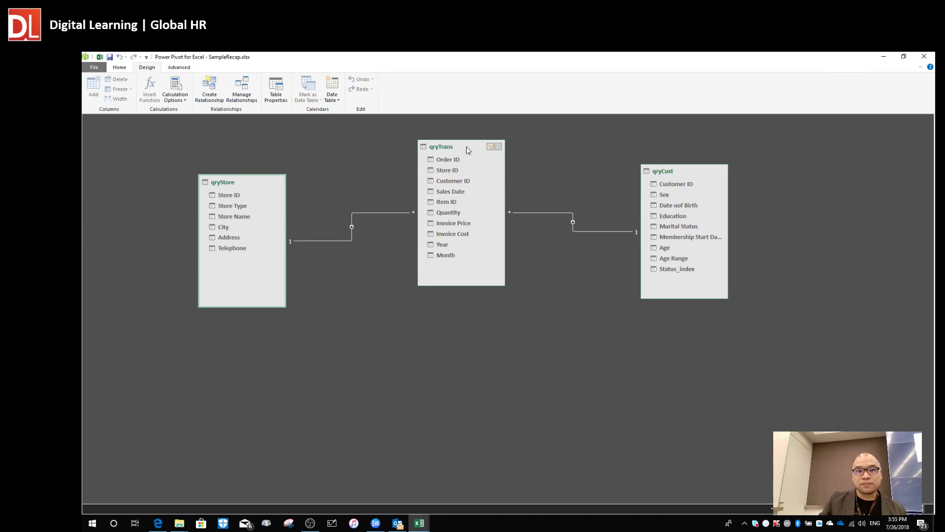
left_click_drag(467, 149, 451, 145)
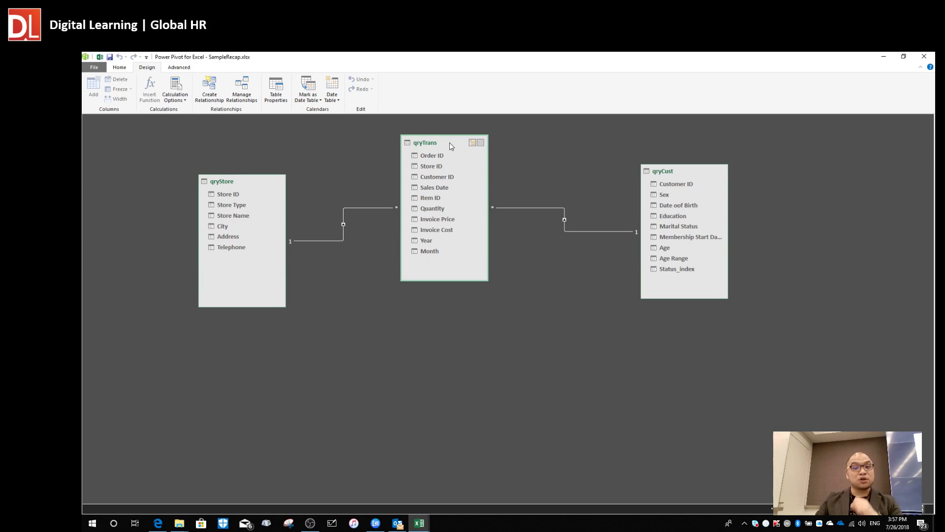
Shift qryTrans, qryStore and qryCust lower and rightward, keeping their relationship lines attached.
left_click_drag(450, 143, 469, 153)
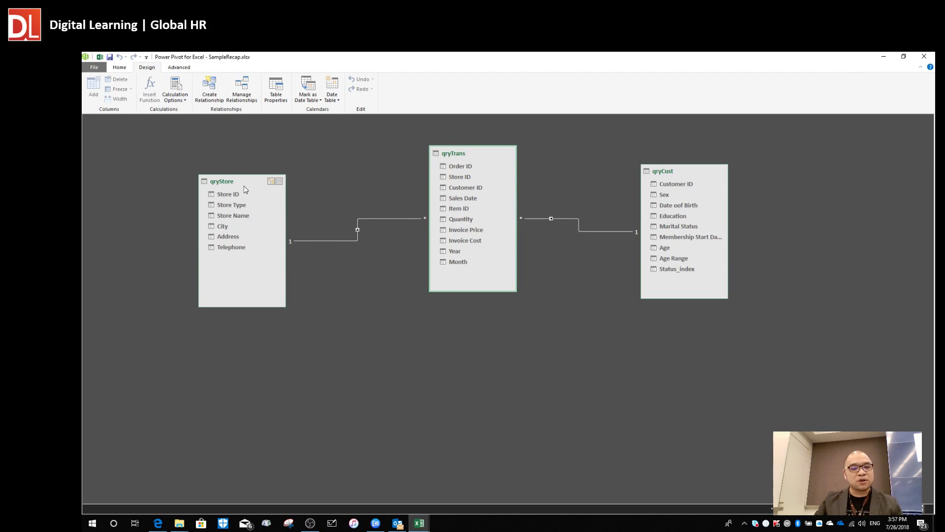
left_click_drag(245, 190, 270, 209)
left_click_drag(679, 175, 670, 204)
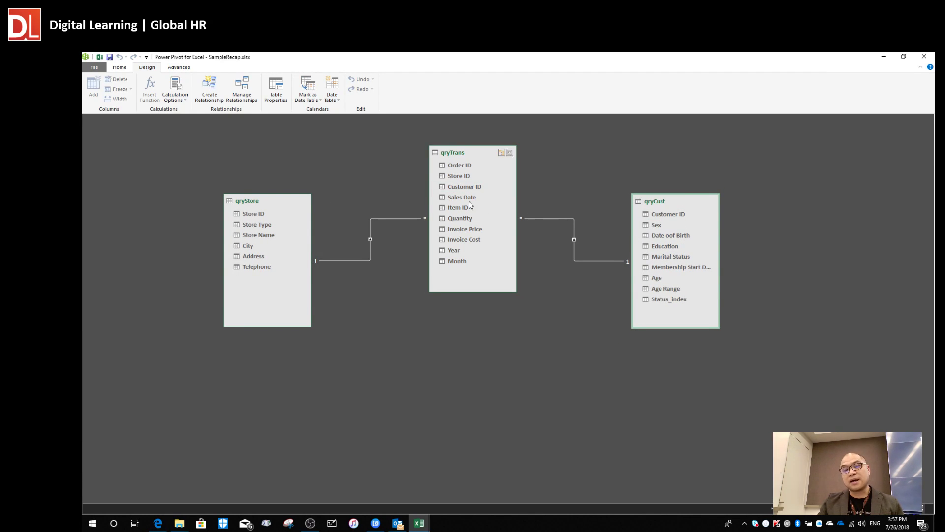
left_click_drag(268, 201, 283, 223)
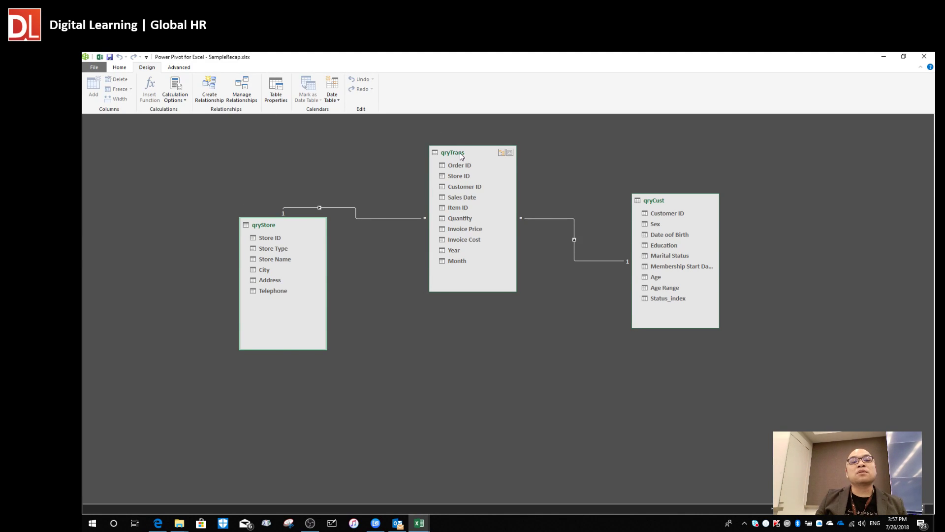
left_click_drag(461, 153, 461, 197)
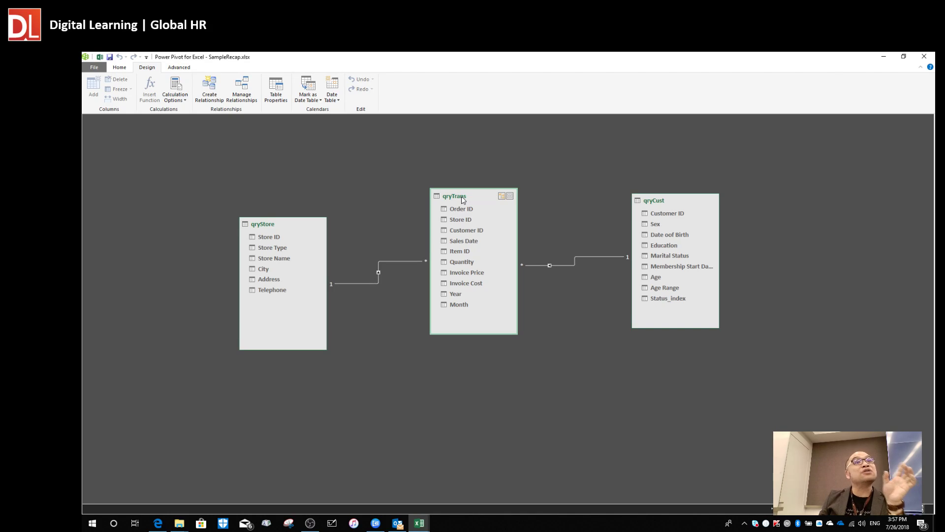
left_click_drag(461, 196, 470, 157)
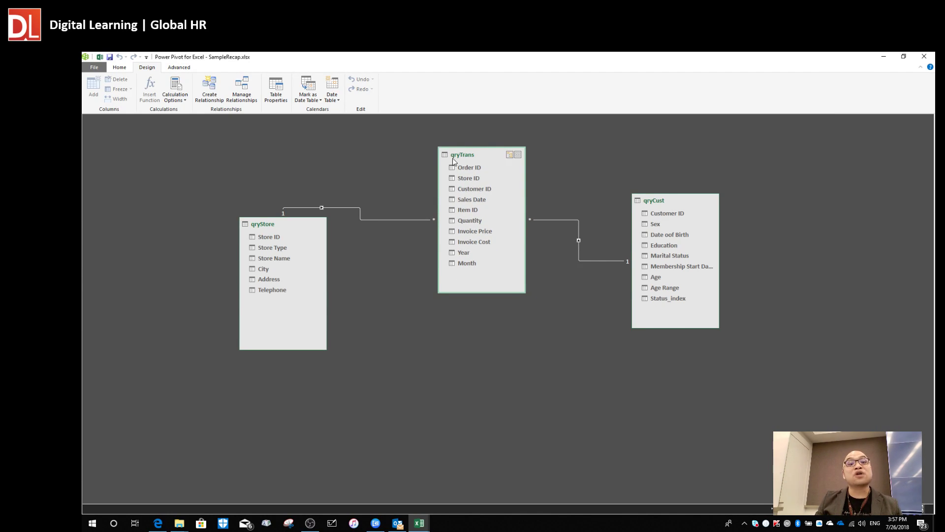
left_click_drag(665, 201, 671, 205)
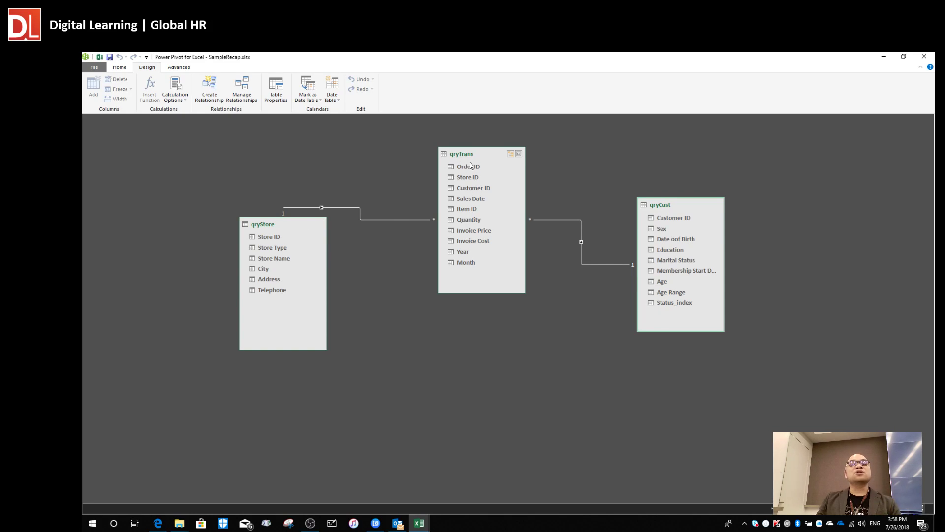
Settle qryTrans, qryCust and qryStore into a tidy layout and switch to the Home tab.
left_click_drag(474, 161, 479, 200)
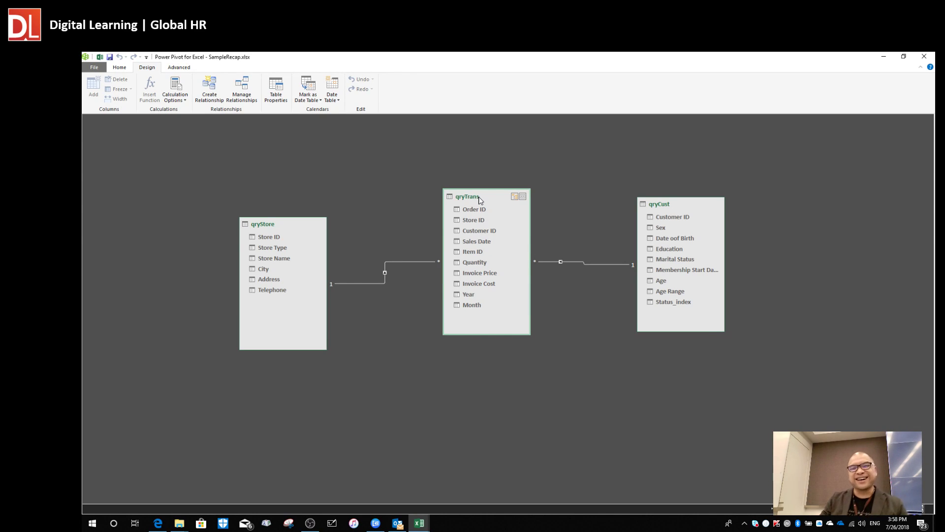
left_click_drag(475, 190, 468, 155)
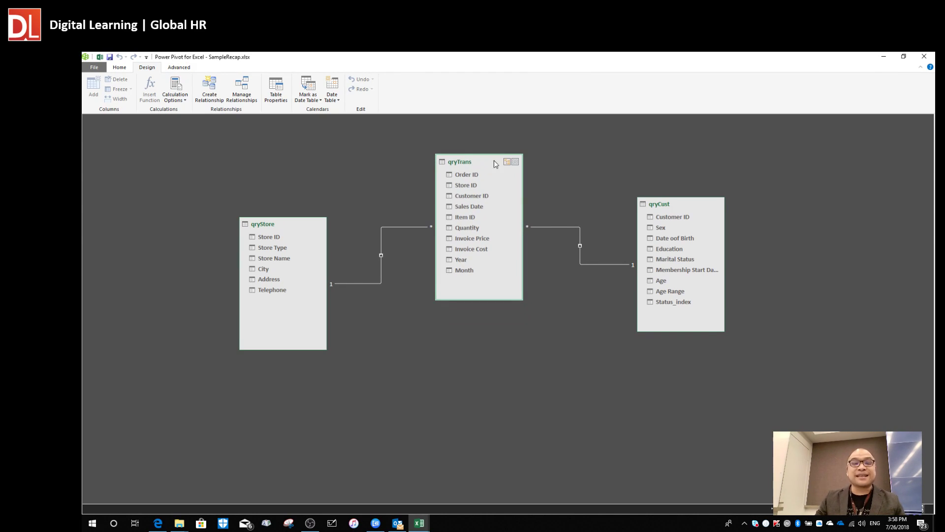
left_click_drag(678, 208, 642, 235)
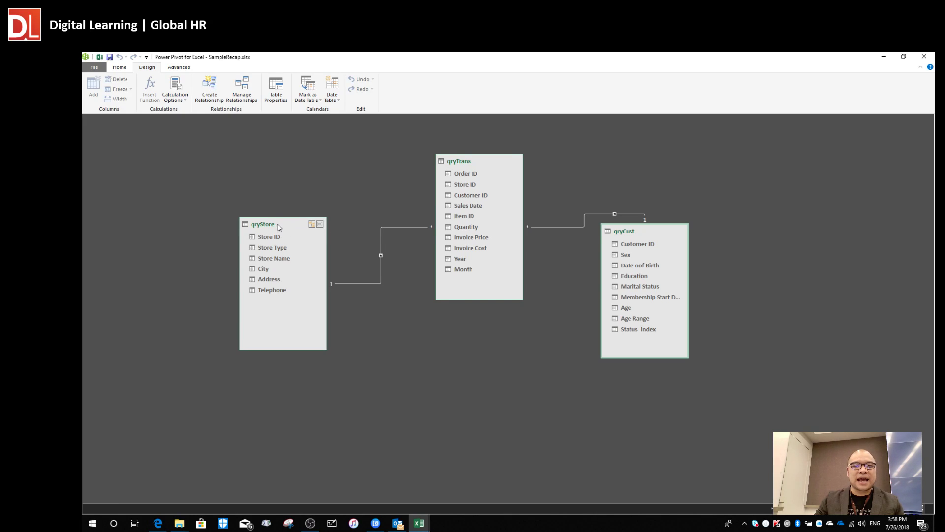
left_click_drag(276, 224, 301, 245)
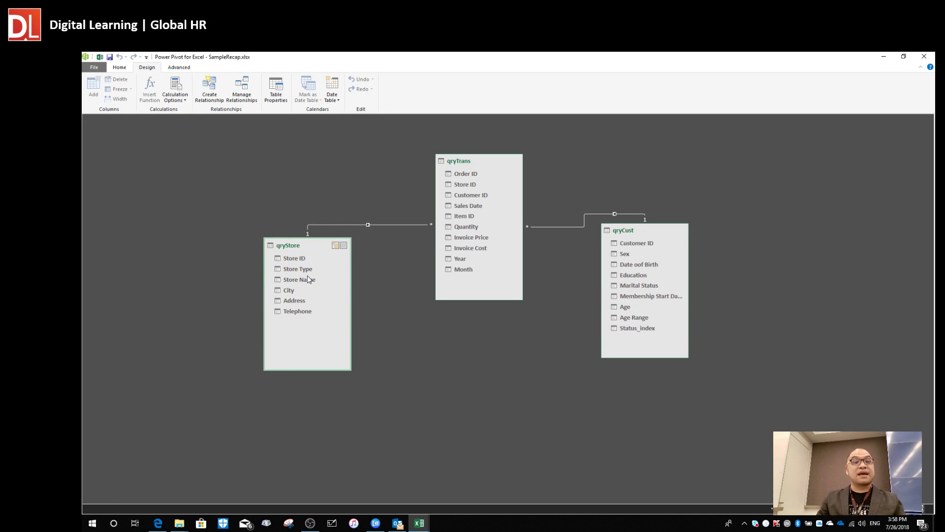
left_click(119, 67)
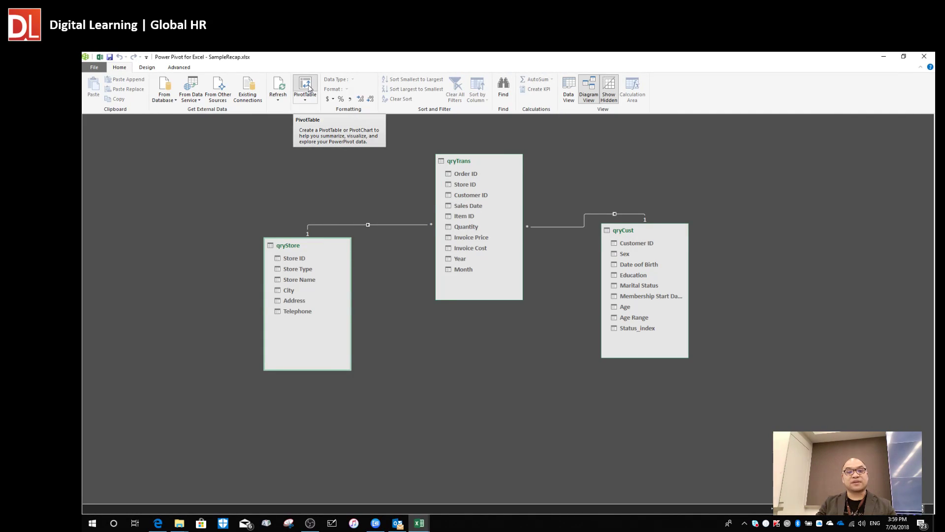
Insert a PivotTable from the data model onto a new worksheet.
left_click(306, 85)
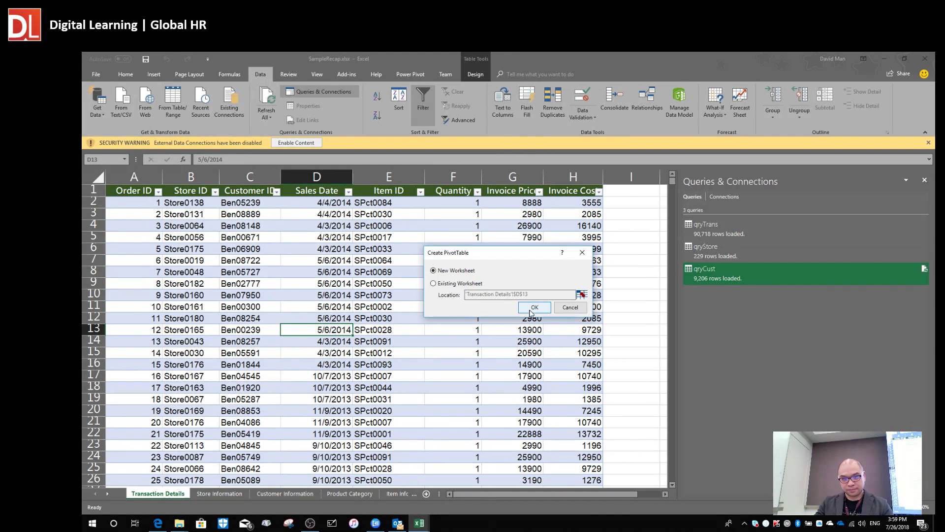
left_click(531, 307)
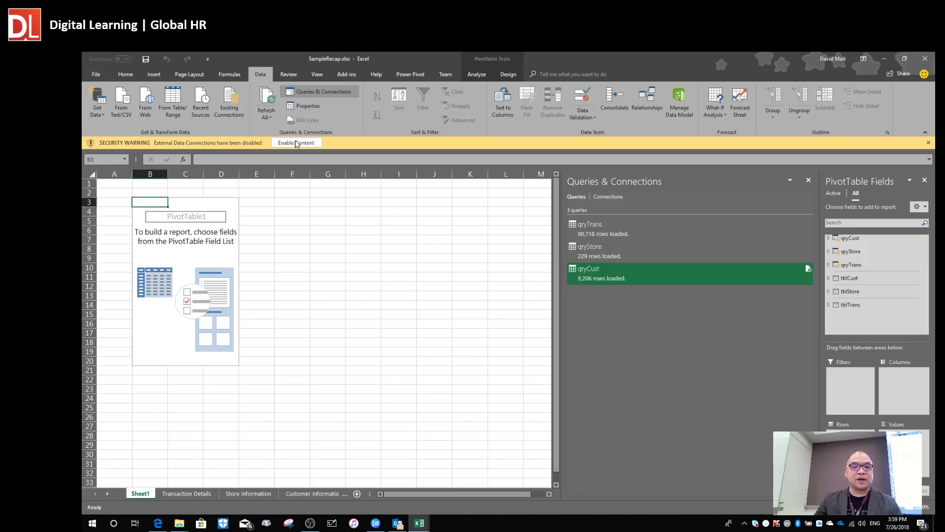
Enable the external content, close Queries & Connections, and widen the PivotTable Fields pane.
left_click(295, 142)
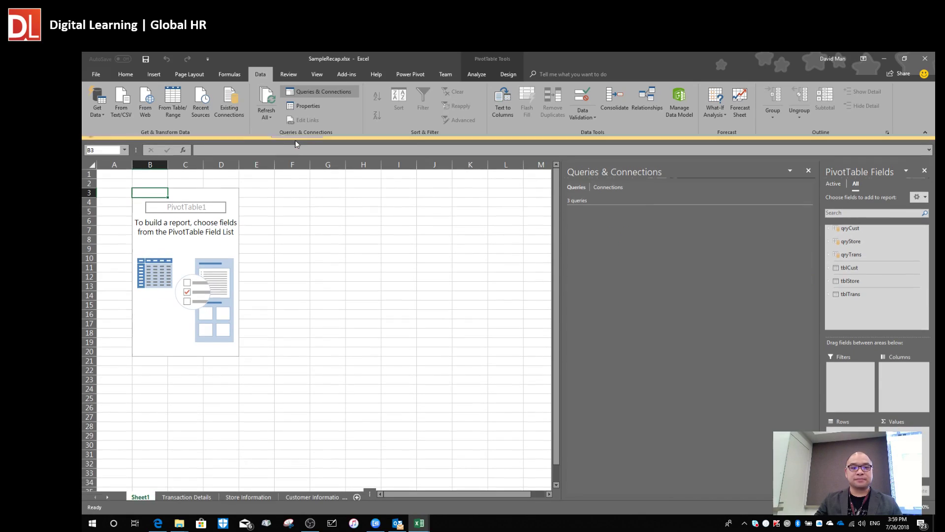
left_click(186, 237)
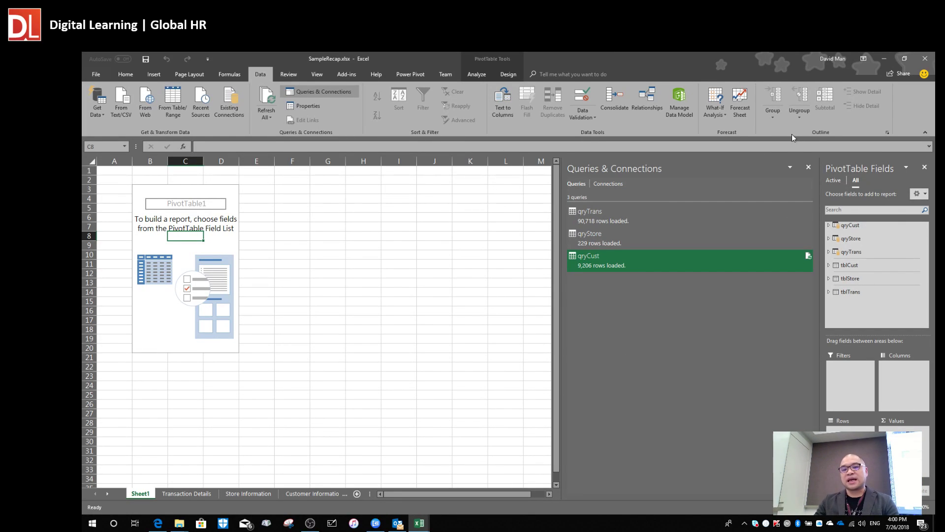
left_click(809, 168)
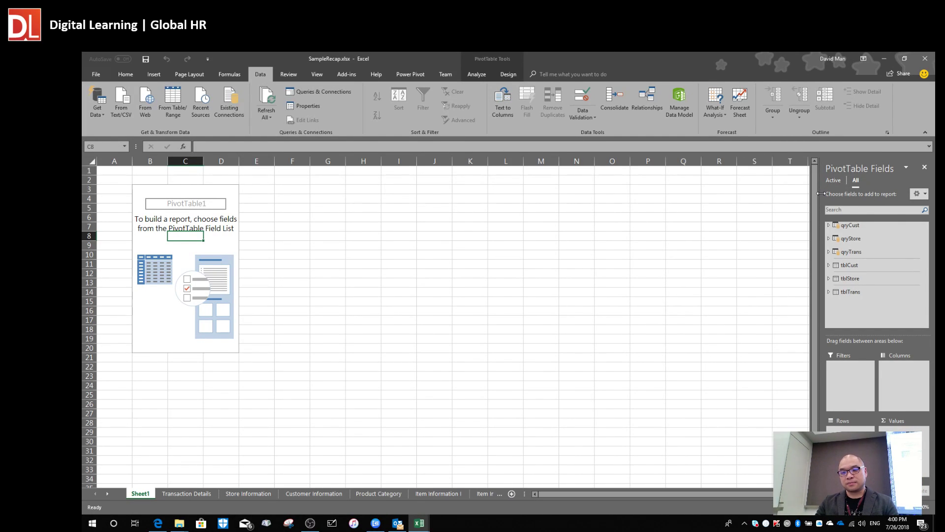
left_click_drag(754, 195, 530, 215)
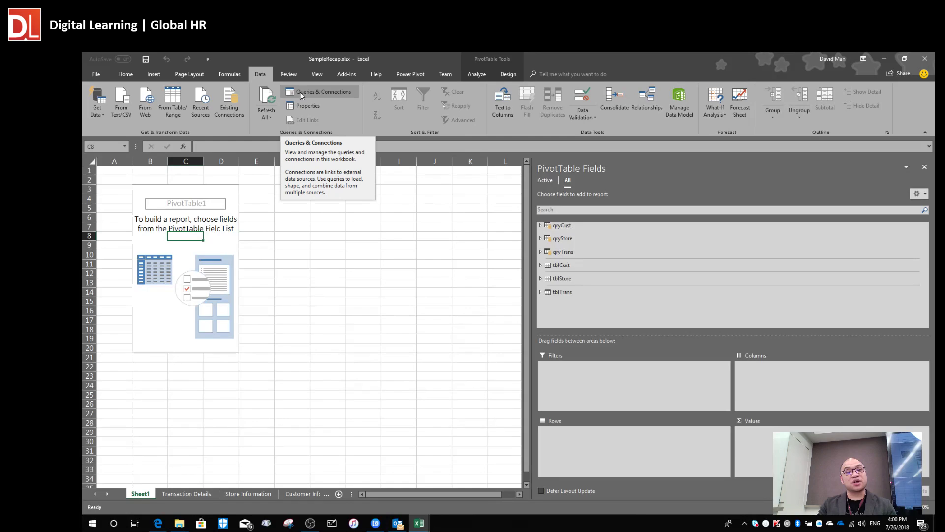
left_click(315, 90)
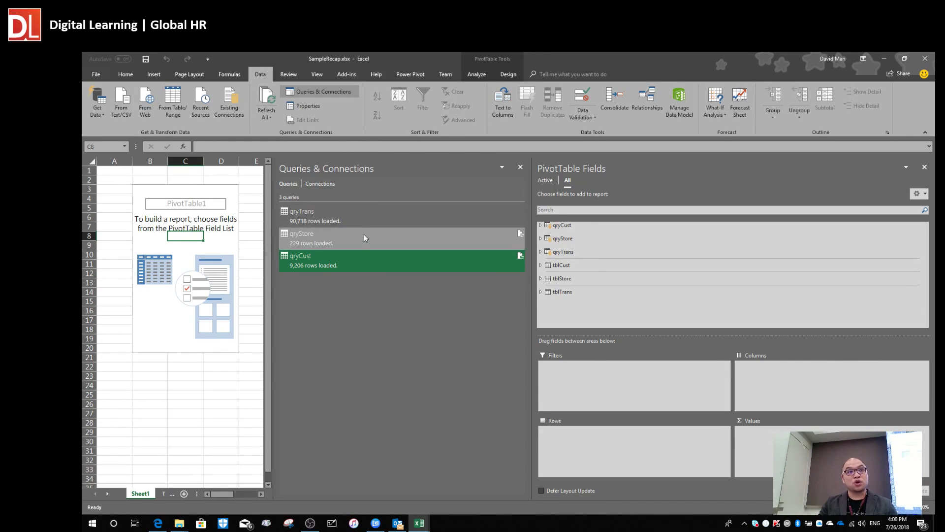
left_click(520, 167)
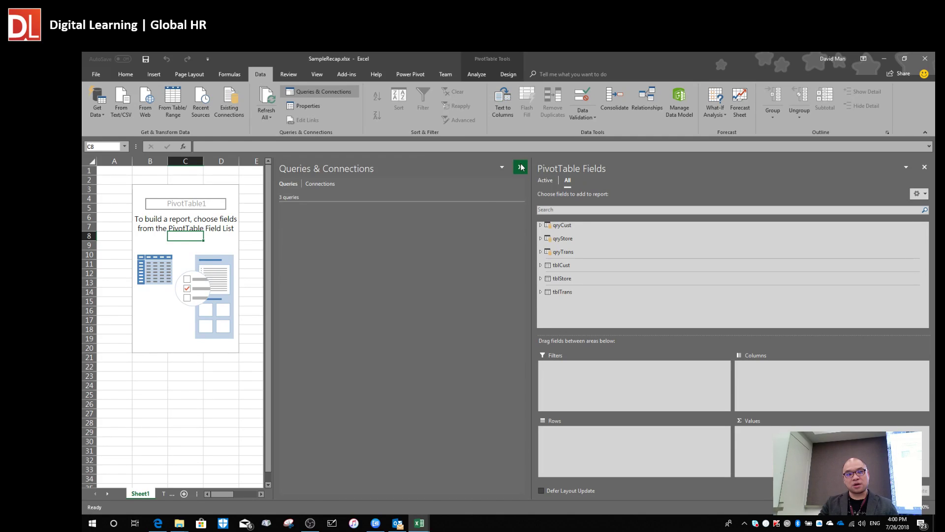
left_click(339, 91)
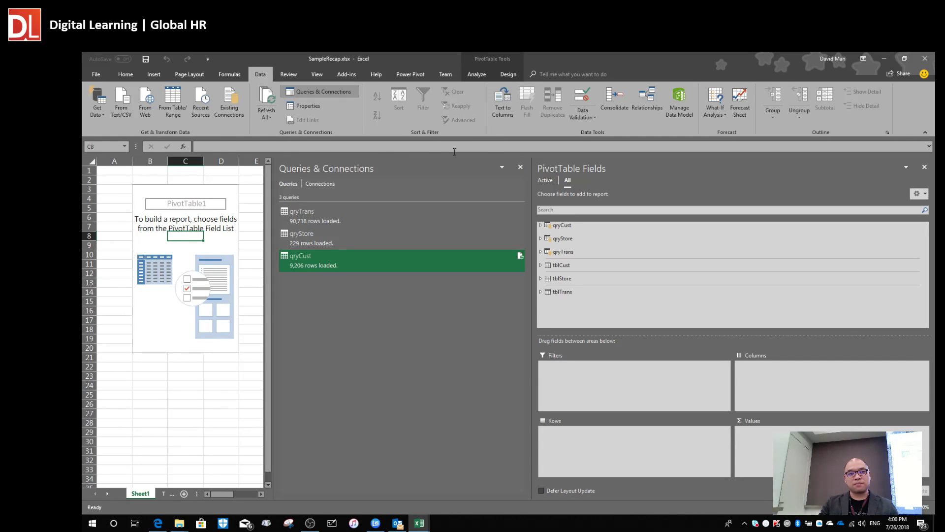
left_click(519, 167)
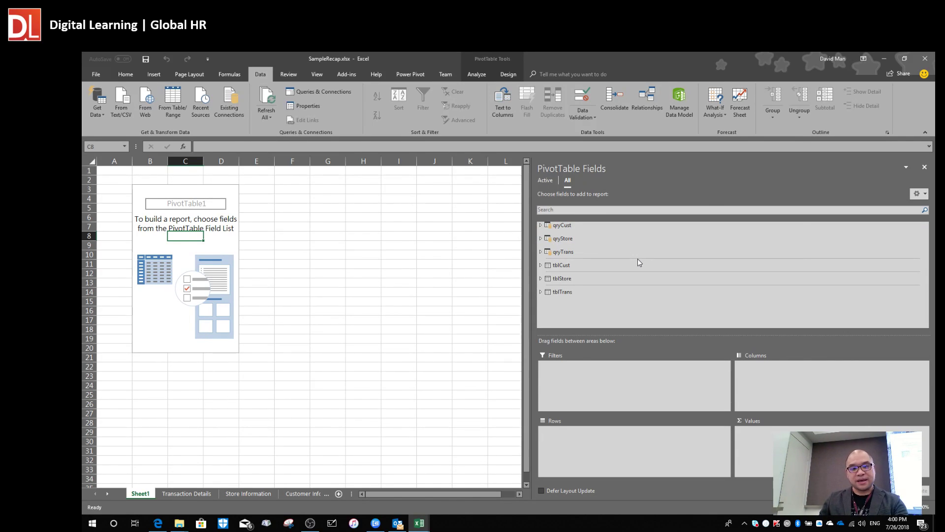
key("alt+Tab")
Scroll the course PDF down to the Normal Pivot vs PowerPivot slide.
scroll(543, 305, "down", 15)
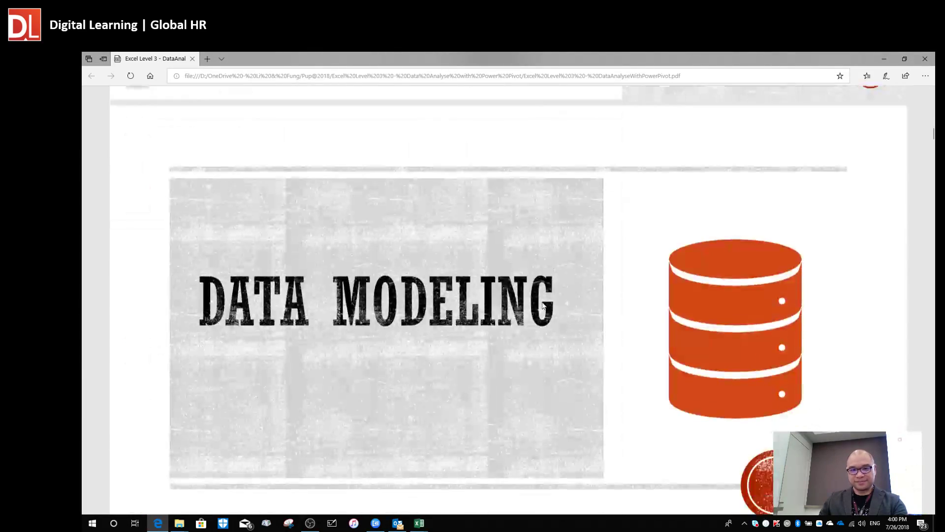
scroll(542, 305, "down", 15)
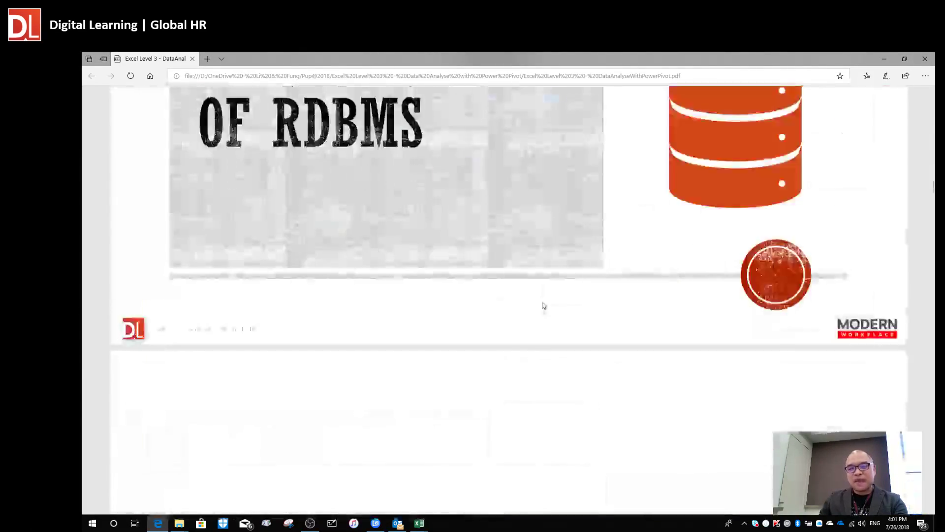
scroll(542, 304, "down", 15)
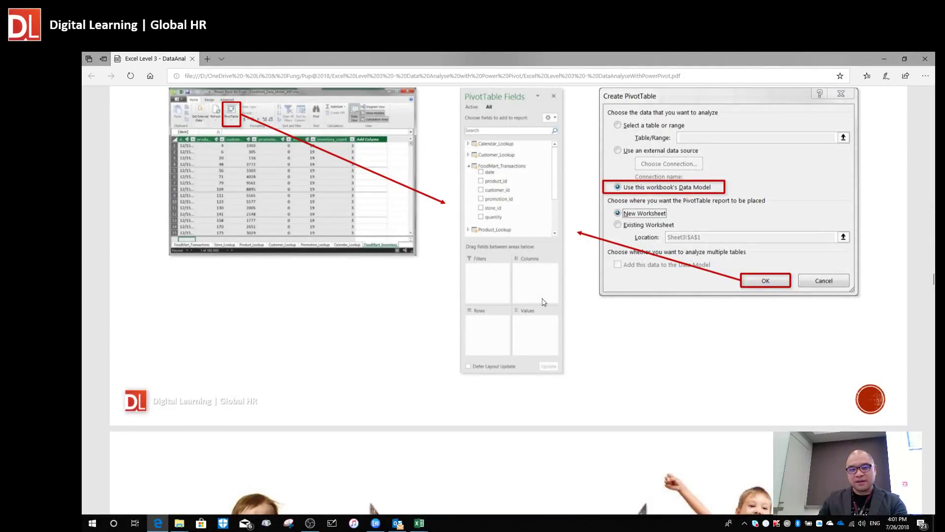
scroll(544, 302, "down", 10)
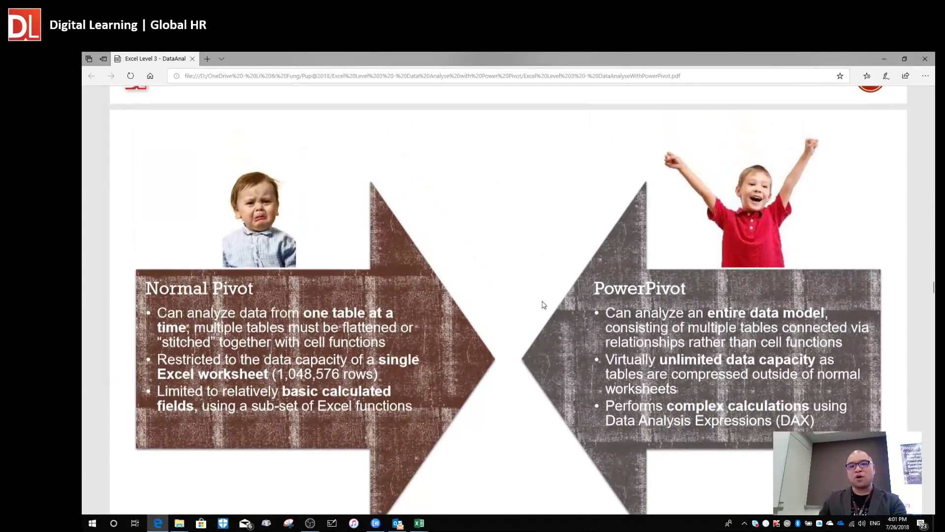
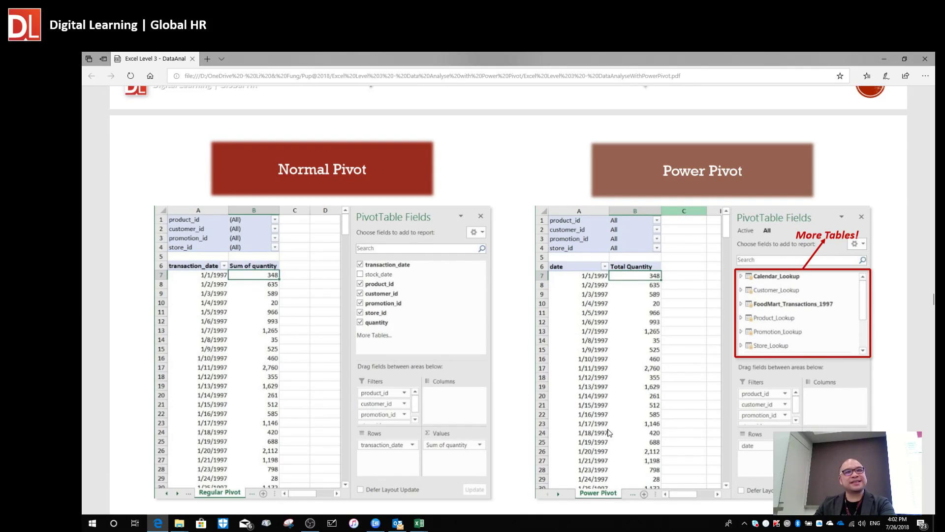
Scroll the PDF to the slide on filter directions from Calendar_Lookup to Transactions and Returns.
scroll(673, 405, "down", 1)
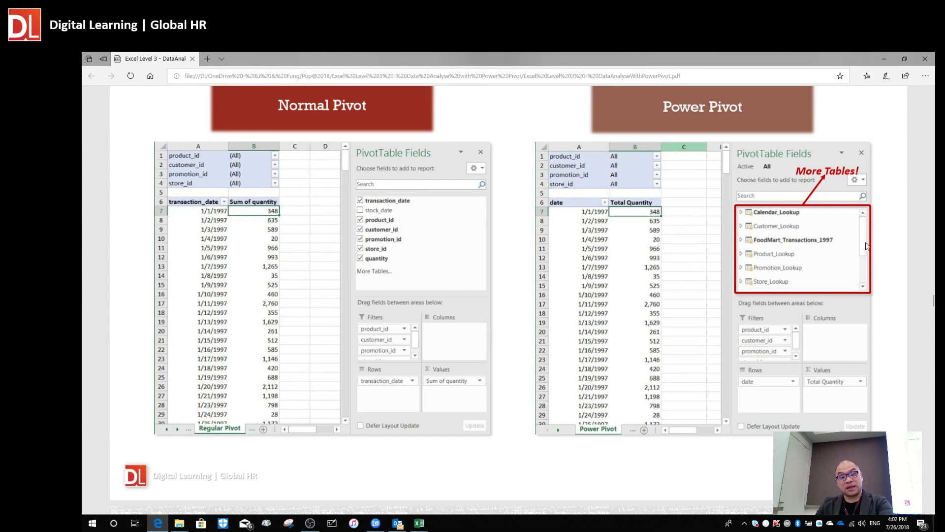
scroll(790, 256, "down", 5)
scroll(786, 256, "down", 2)
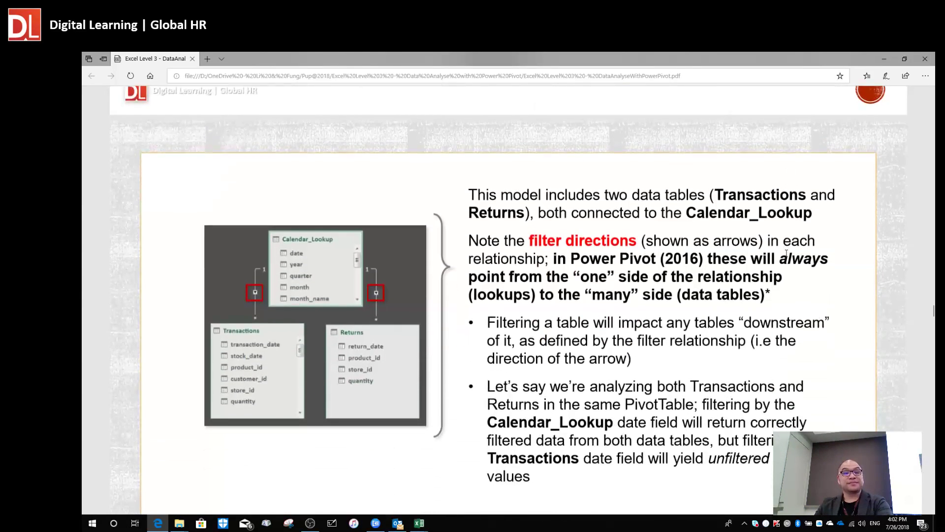
Return to the Excel workbook and expand, then collapse, the qryCust fields in the field list.
key("alt+Tab")
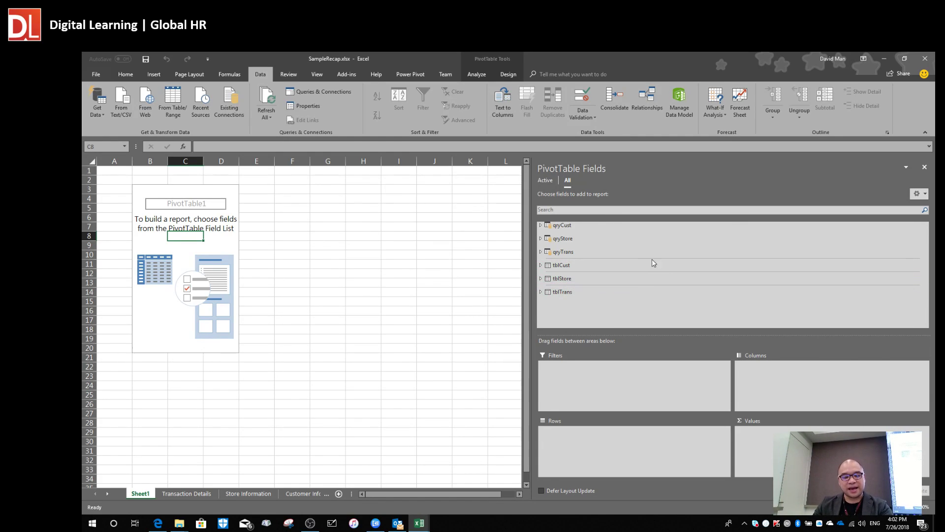
left_click(540, 226)
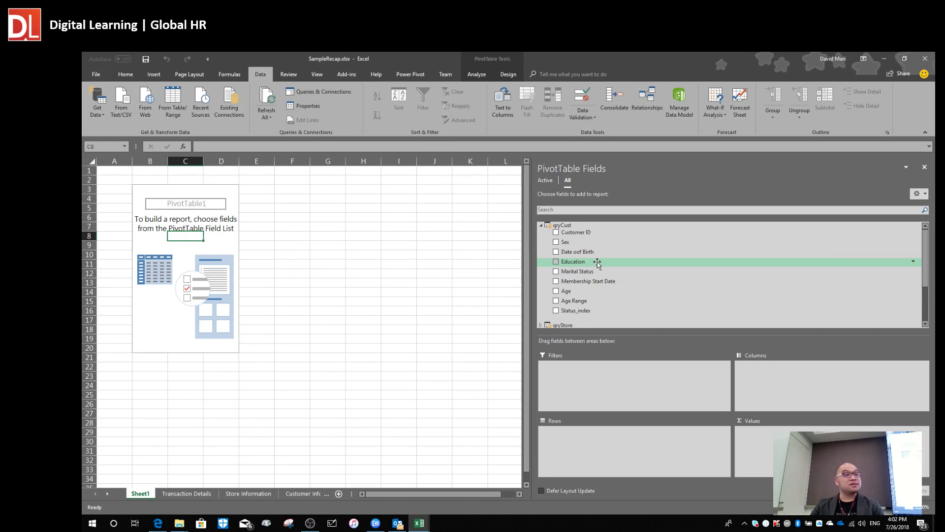
left_click(541, 225)
left_click(541, 225)
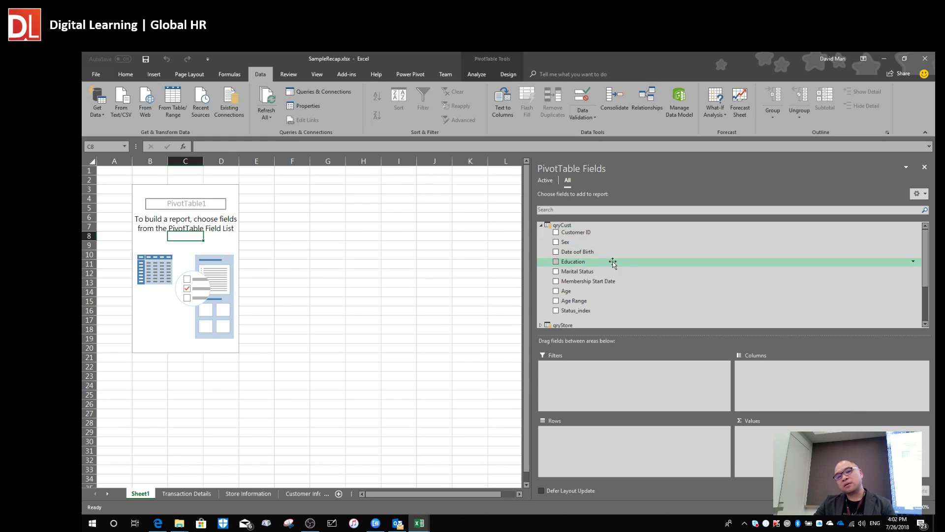
left_click(541, 225)
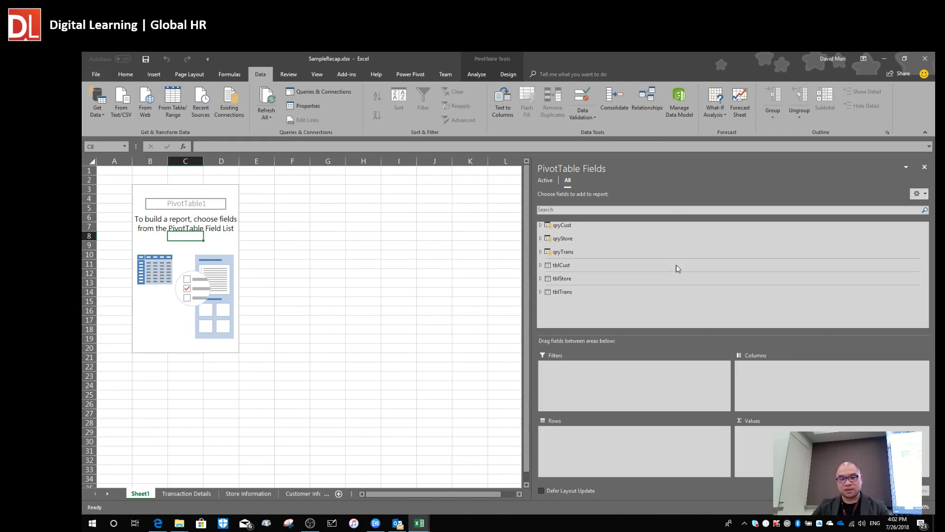
Expand qryTrans and scroll through its fields.
left_click(541, 252)
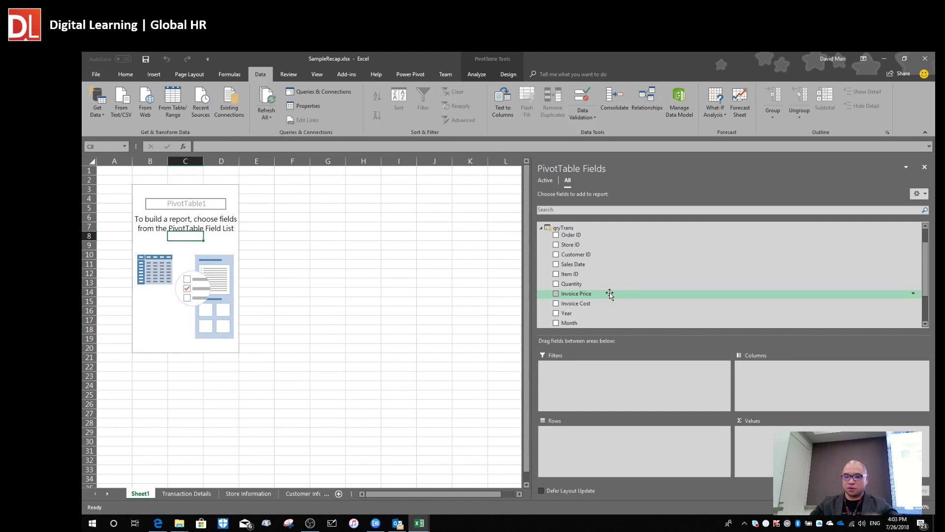
left_click(541, 228)
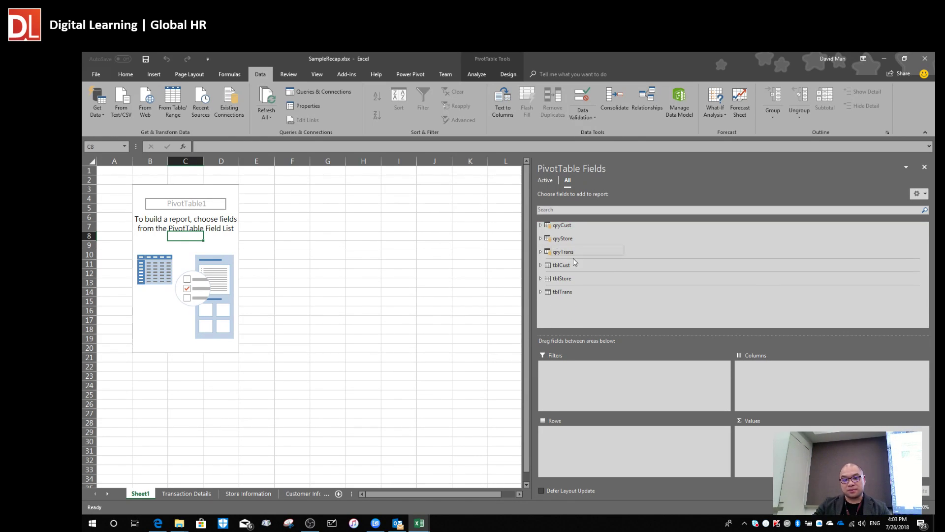
left_click(541, 252)
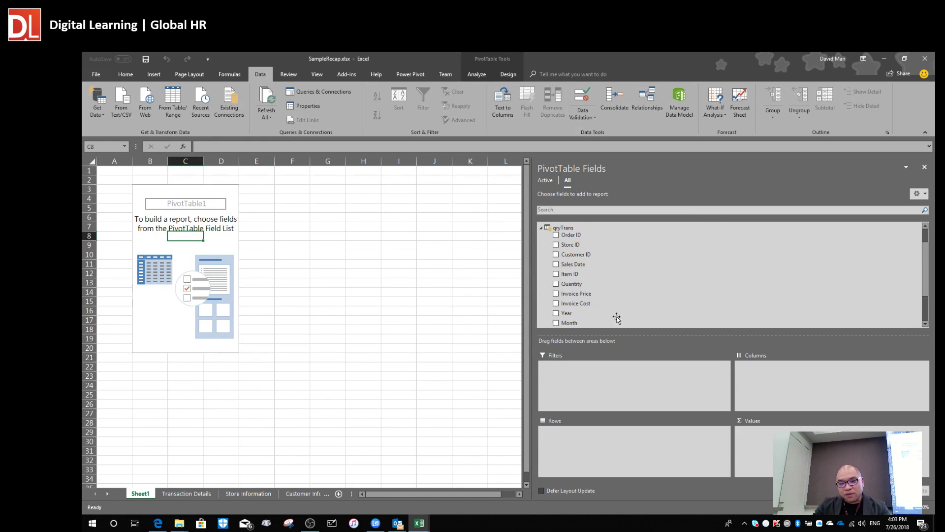
scroll(619, 305, "down", 1)
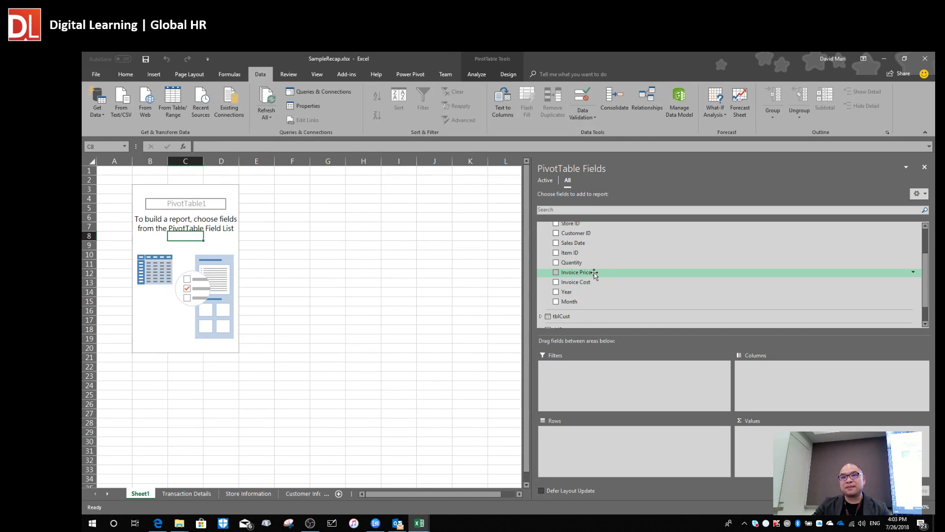
left_click_drag(595, 274, 788, 426)
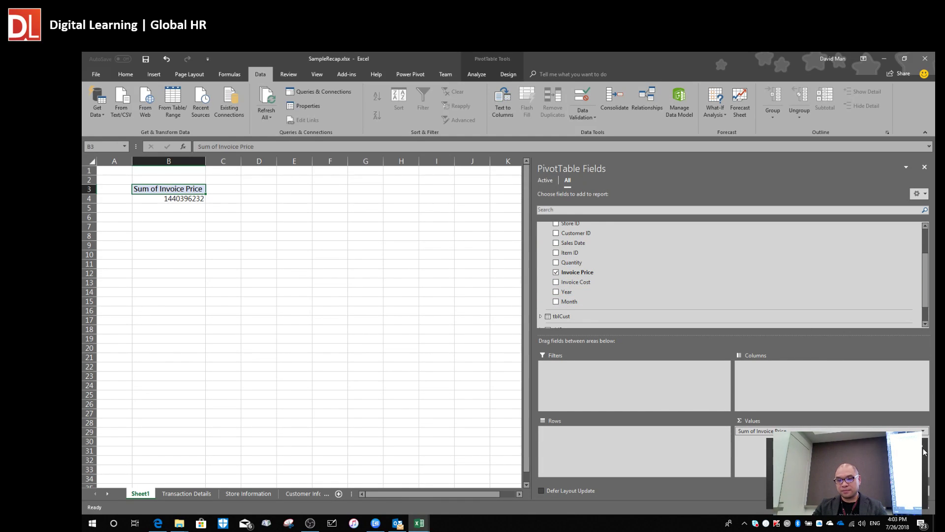
left_click(662, 310)
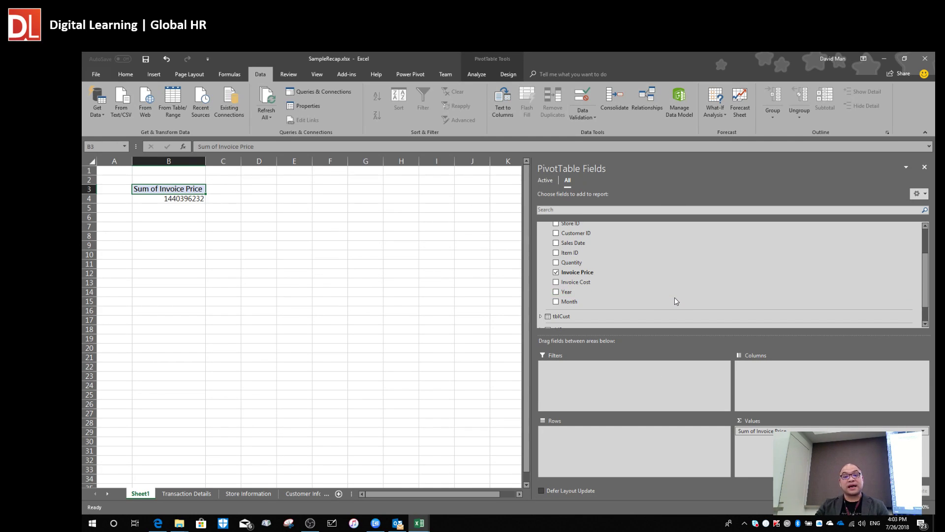
scroll(676, 298, "up", 3)
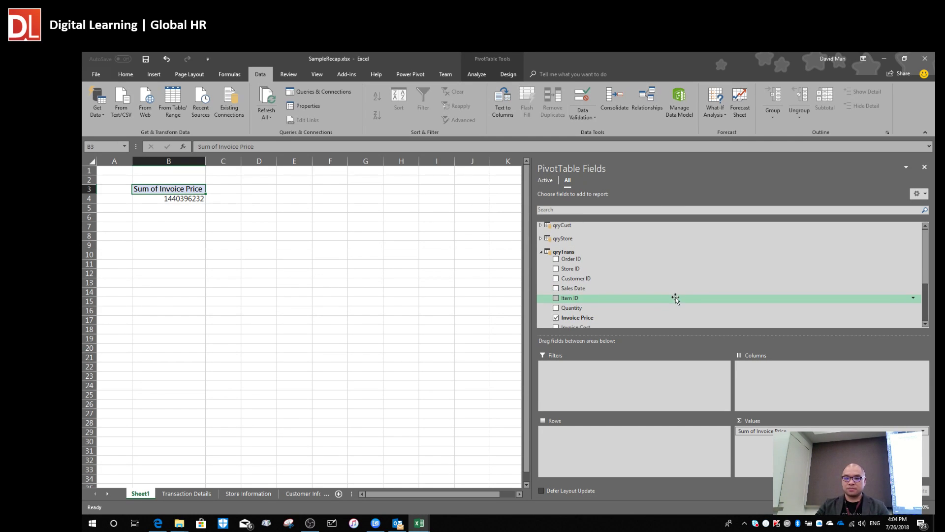
left_click(541, 225)
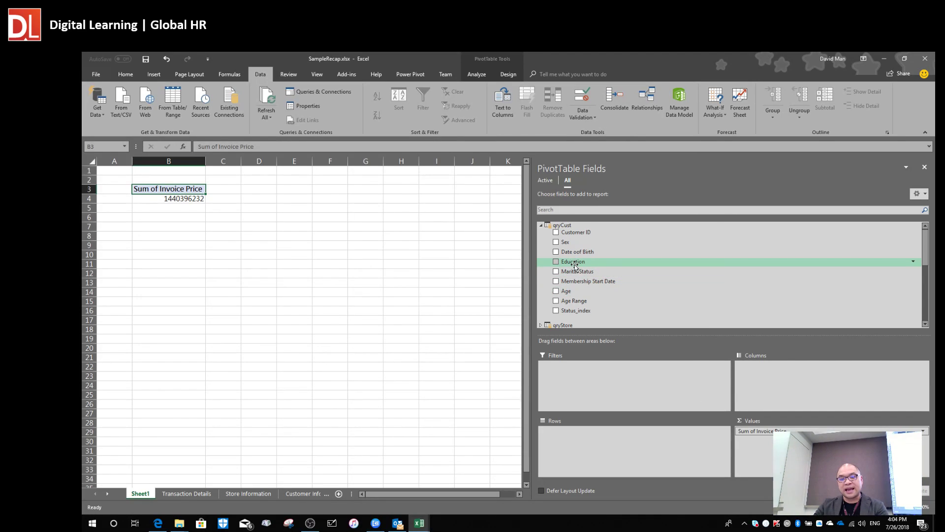
Add qryCust's Education to Rows to split Invoice Price by education level, then select C4:C9.
left_click_drag(575, 265, 609, 440)
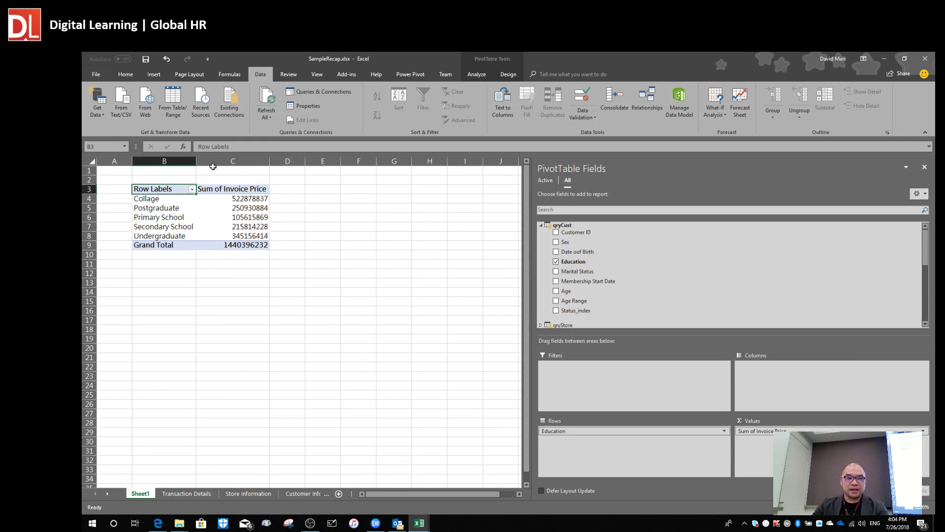
left_click(242, 198)
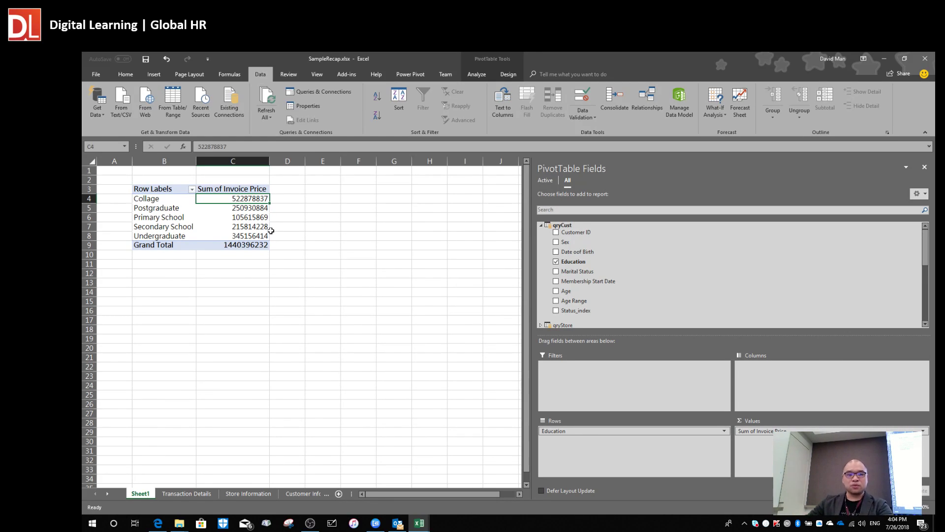
left_click(239, 245, "shift")
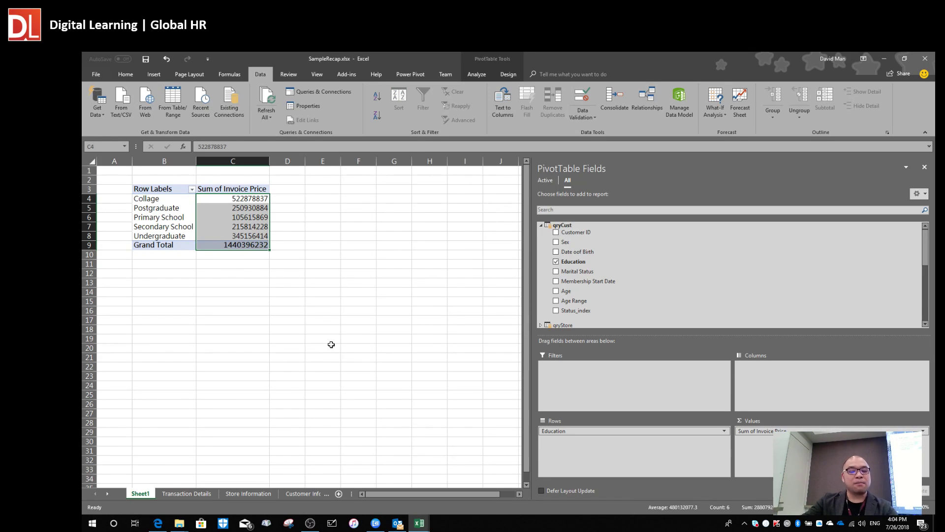
Try currency, scientific and date formats on the Invoice Price sums, settling on currency.
key("ctrl+shift+4")
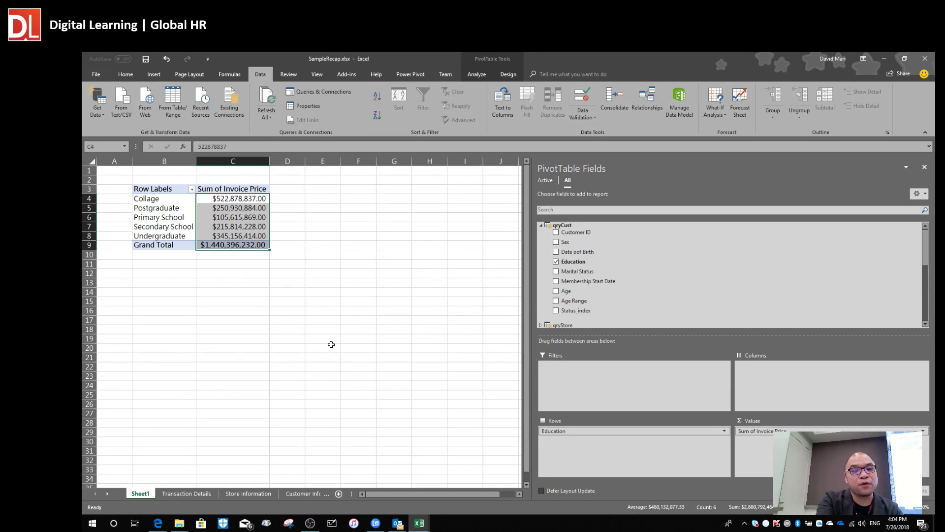
left_click_drag(268, 164, 299, 164)
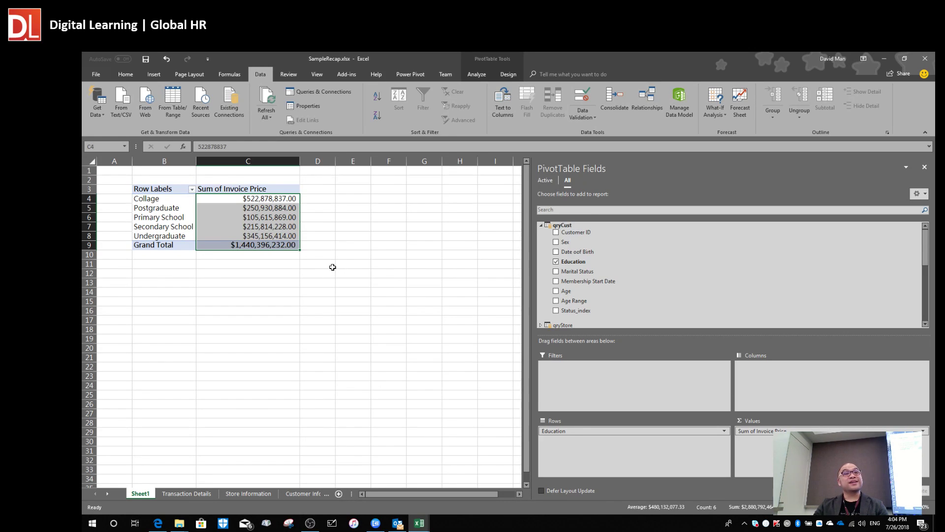
mouse_move(294, 238)
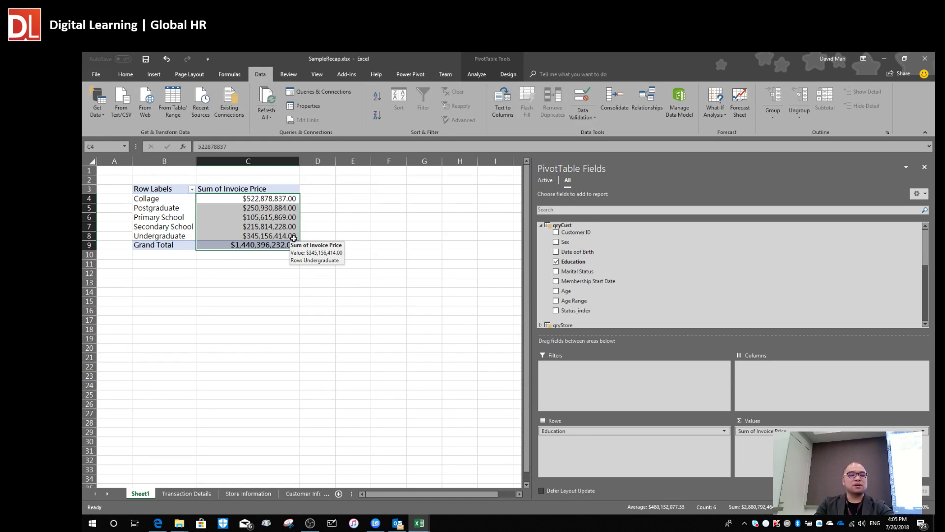
key("ctrl+shift+6")
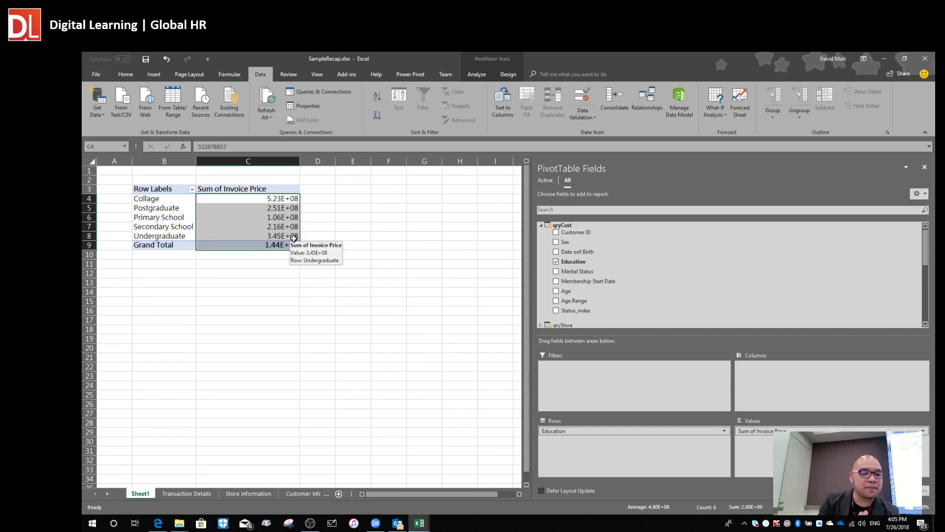
key("ctrl+shift+3")
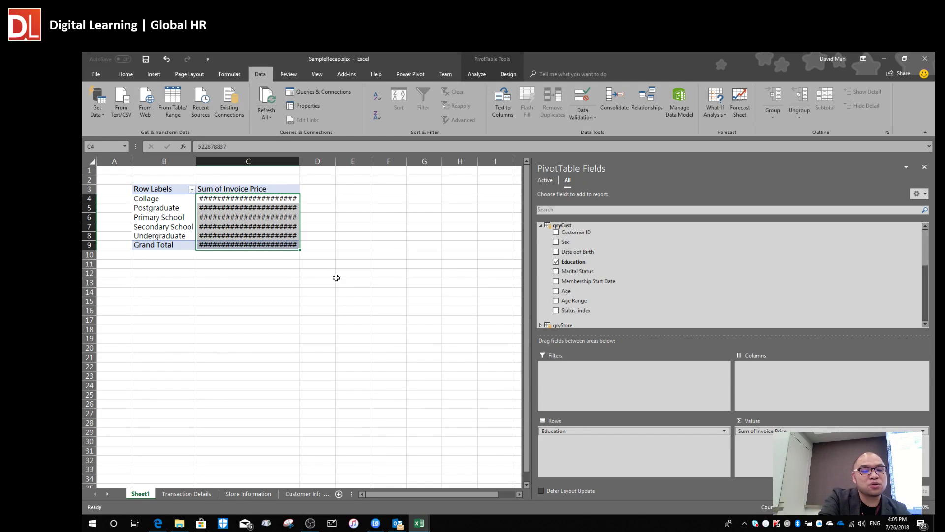
key("ctrl+shift+4")
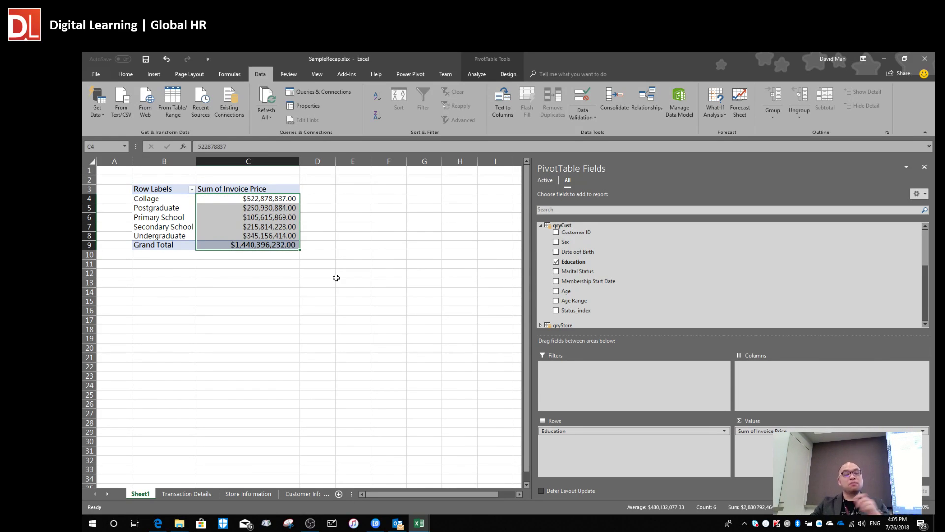
Widen column C to fit the currency values and select C4:C8.
left_click_drag(300, 162, 327, 169)
left_click(283, 218)
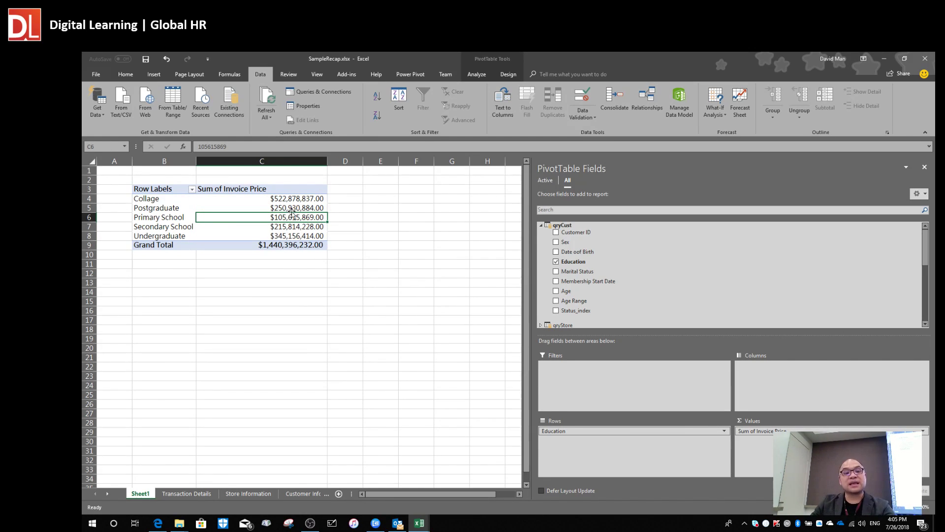
left_click(306, 200)
left_click_drag(306, 200, 307, 237)
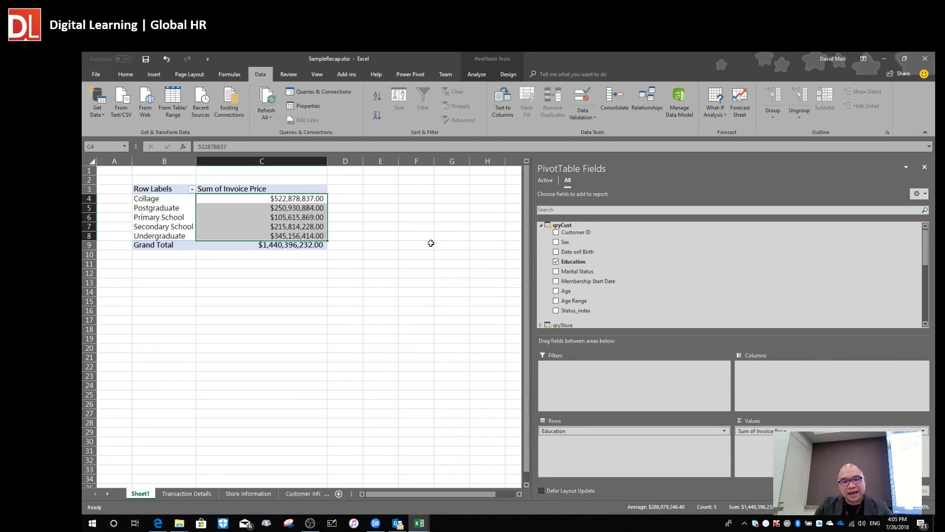
Apply Blue gradient fill data bars to C4:C8 and widen column C so the bars stretch.
left_click(126, 76)
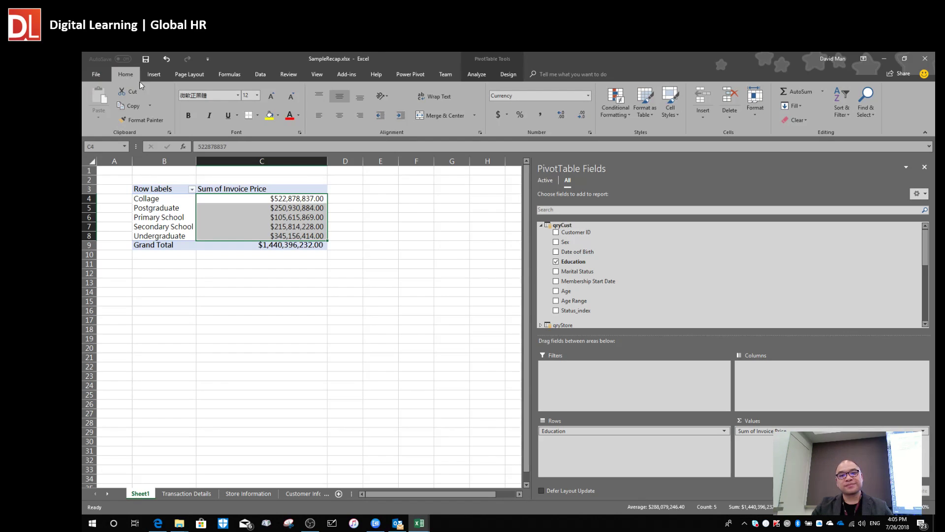
left_click(622, 119)
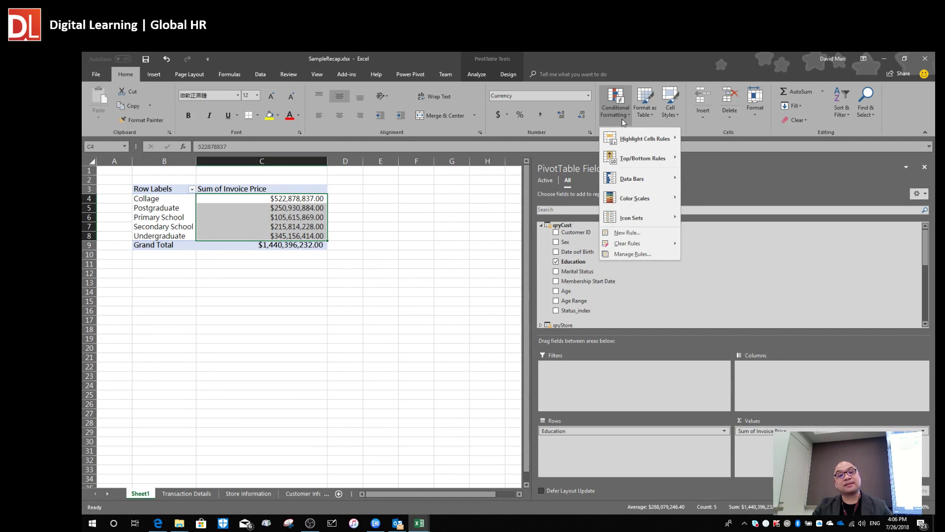
mouse_move(654, 173)
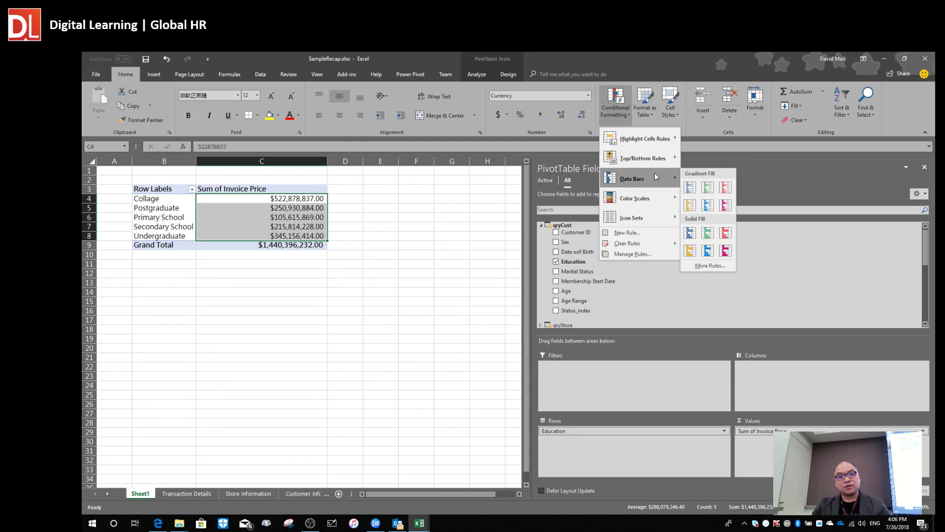
left_click(716, 212)
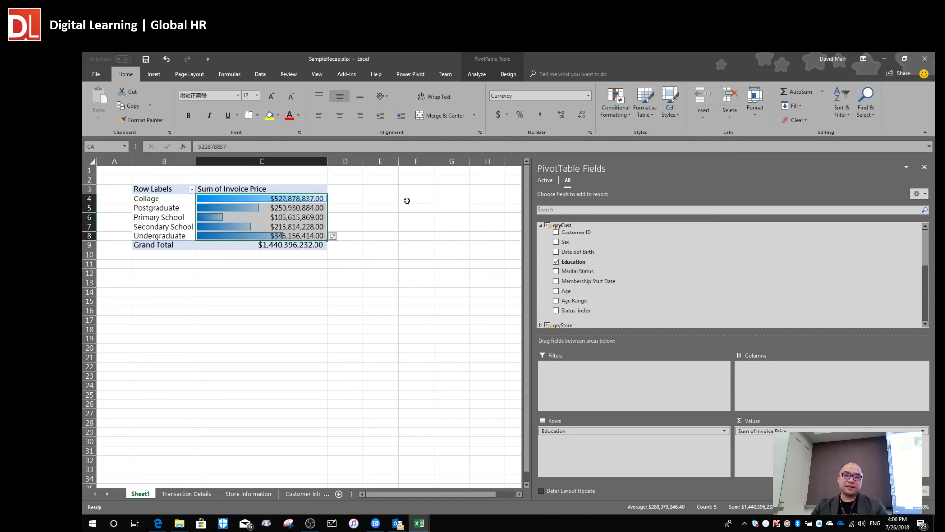
left_click_drag(328, 161, 396, 166)
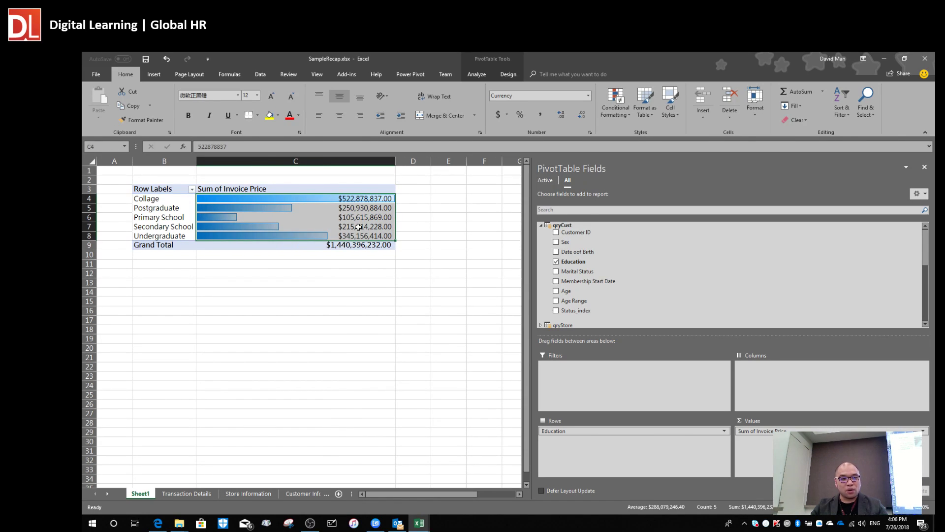
left_click(362, 226)
left_click(323, 209)
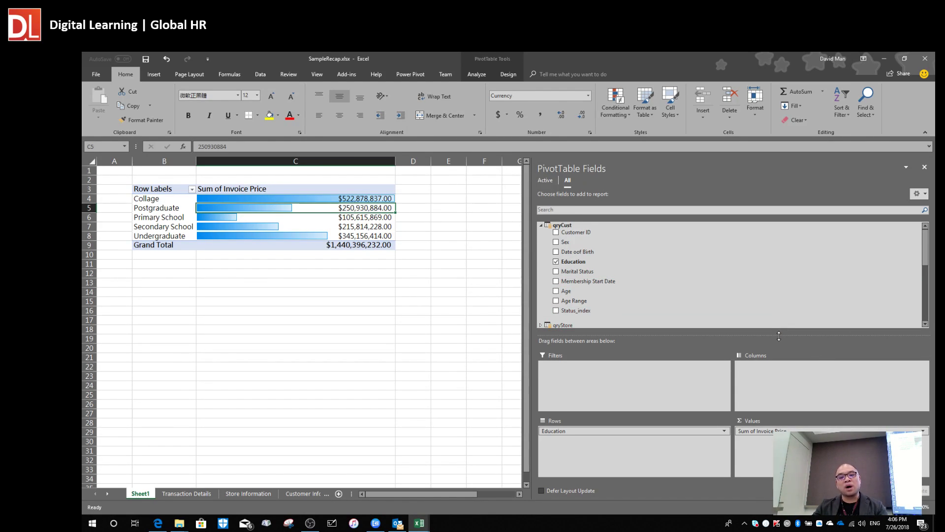
Change the Invoice Price value field from Sum to Average in Value Field Settings.
left_click_drag(779, 335, 779, 266)
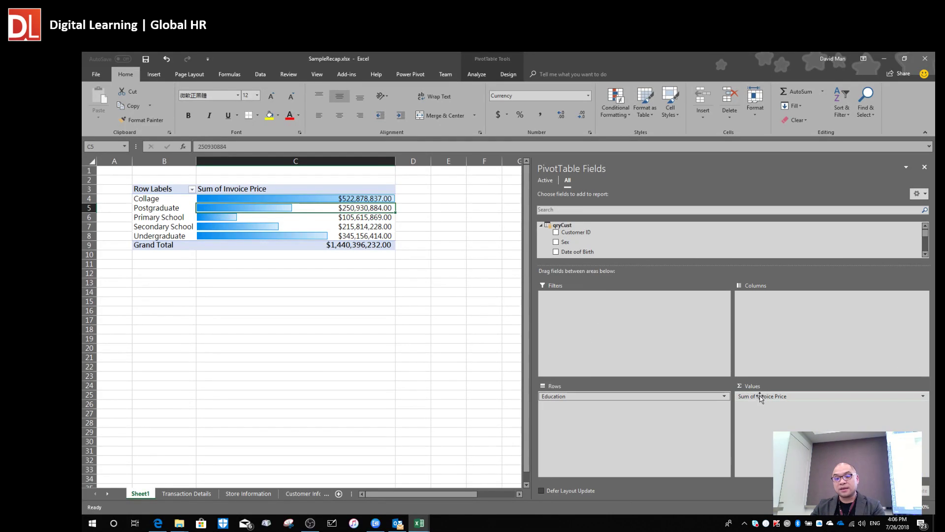
left_click(760, 397)
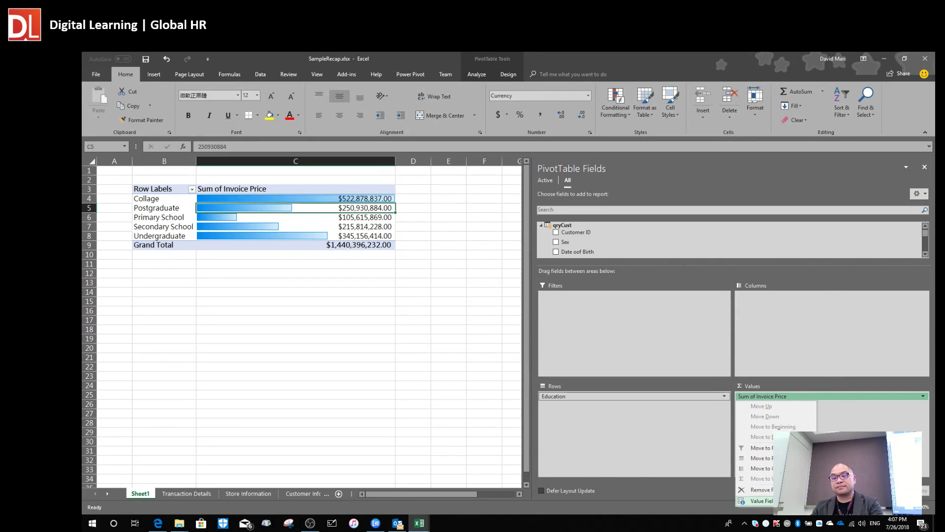
left_click(761, 501)
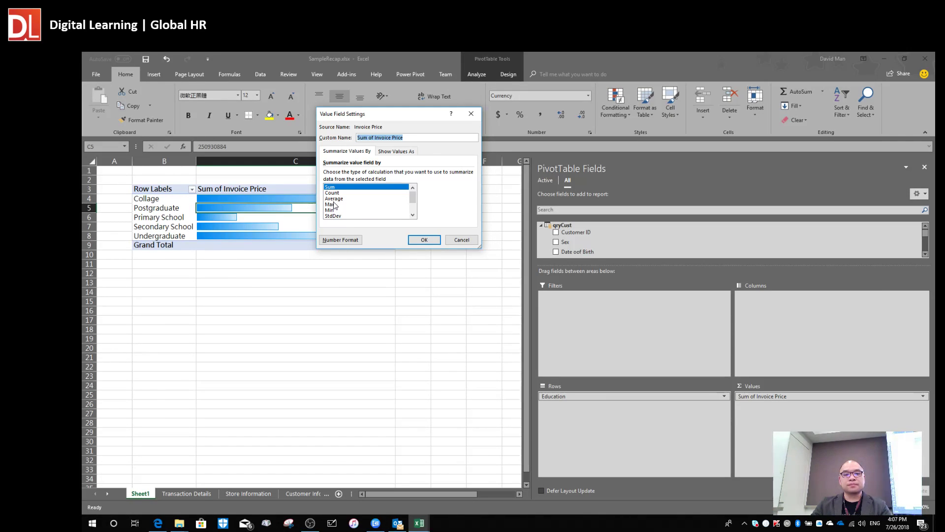
left_click(335, 199)
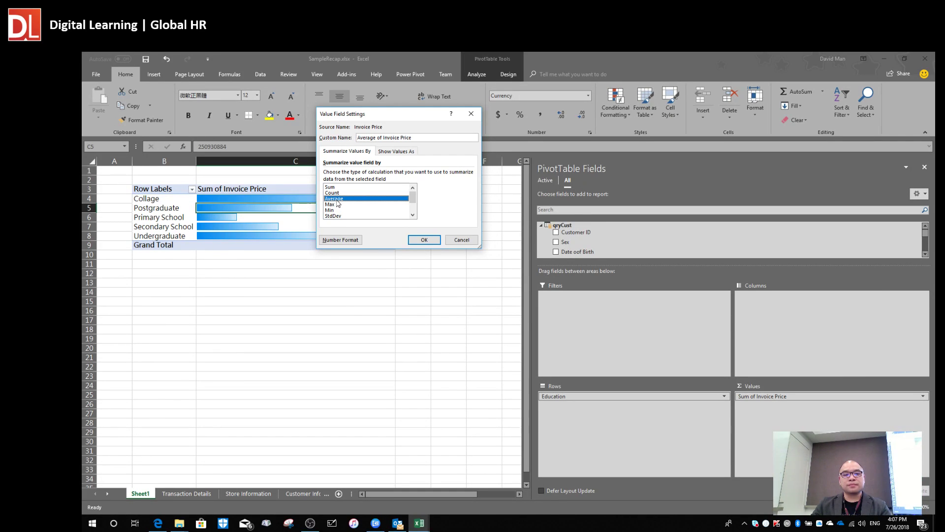
left_click(423, 240)
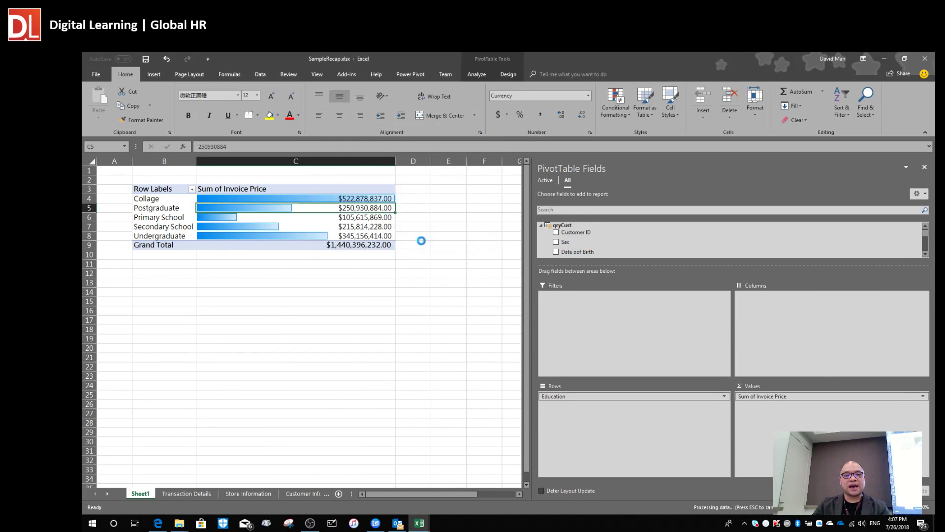
Widen column C for the Average of Invoice Price values and enlarge the field list.
left_click_drag(283, 161, 431, 162)
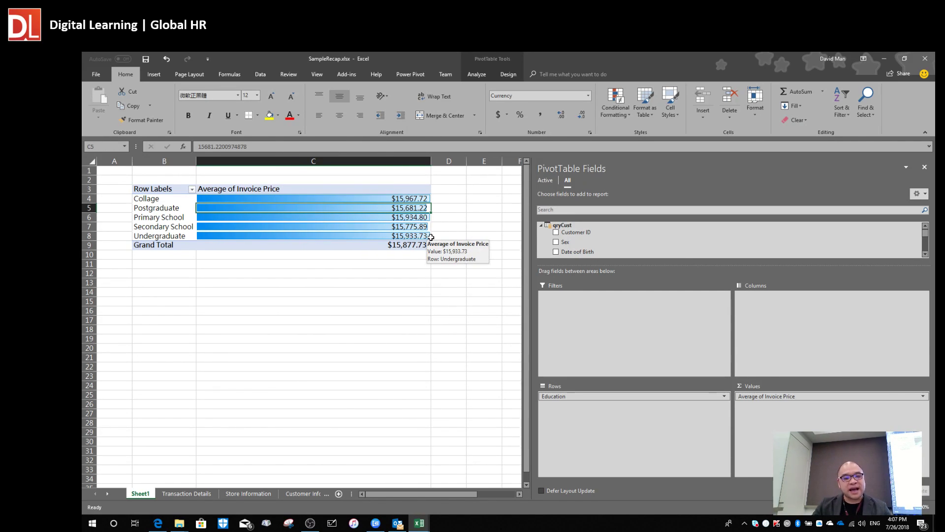
left_click(353, 234)
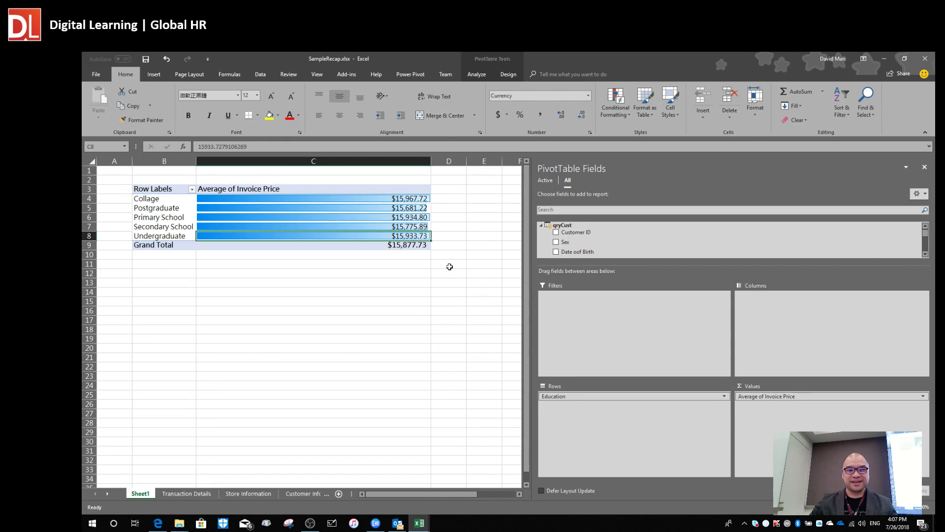
left_click_drag(626, 266, 639, 325)
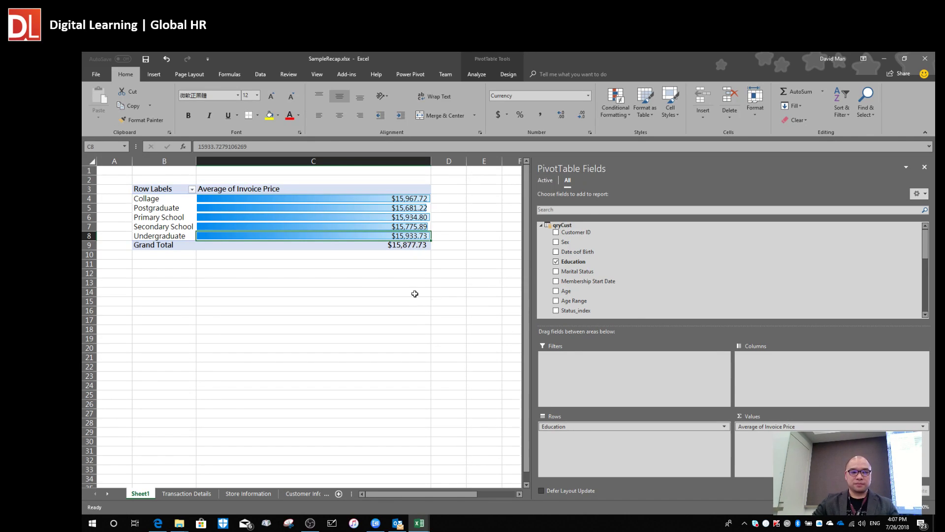
left_click(355, 290)
left_click(345, 225)
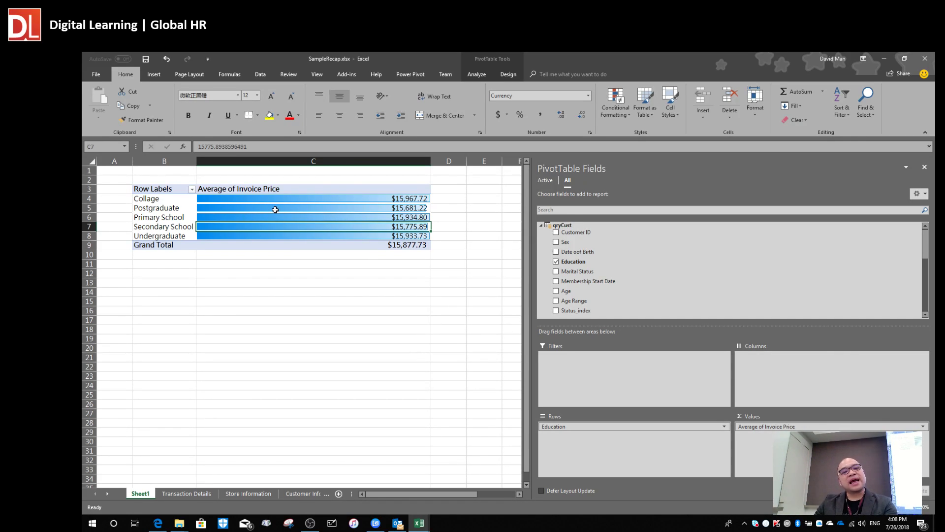
Close SampleRecap.xlsx from the File menu, bringing up the save-changes prompt.
mouse_move(275, 210)
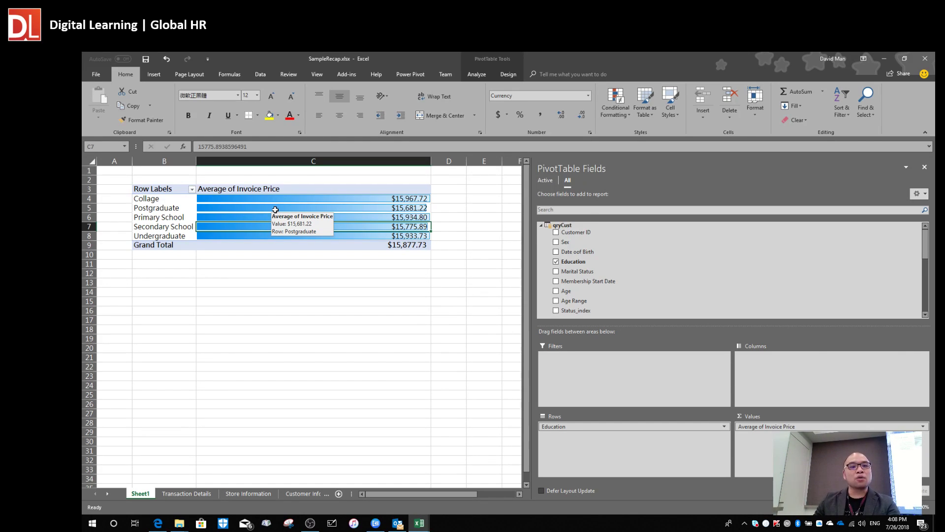
left_click(90, 76)
left_click(119, 280)
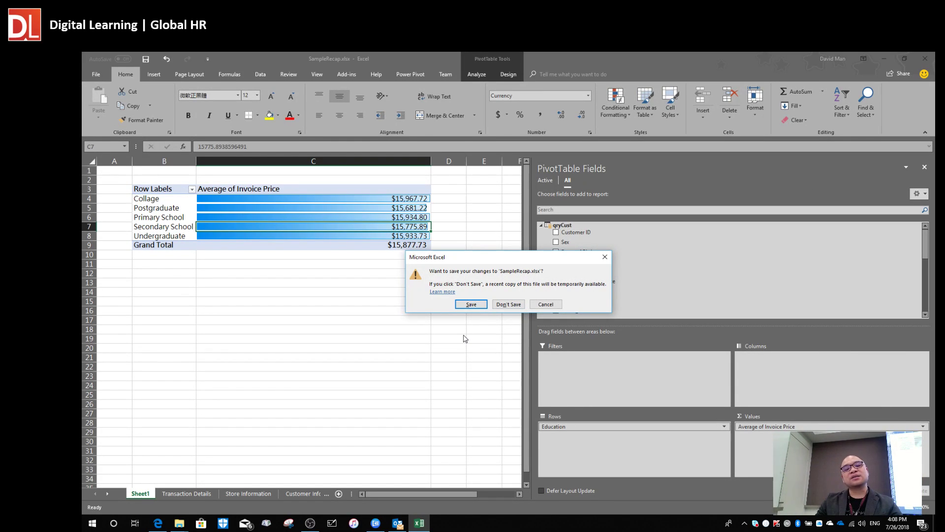
Save SampleRecap.xlsx on closing, then select Sample.xlsx in the Session@26072018 folder.
left_click(471, 304)
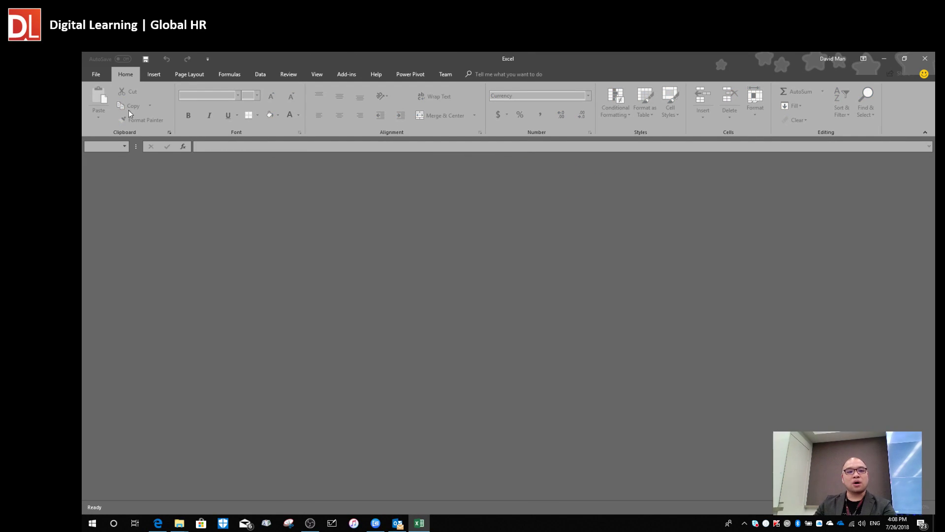
left_click(97, 74)
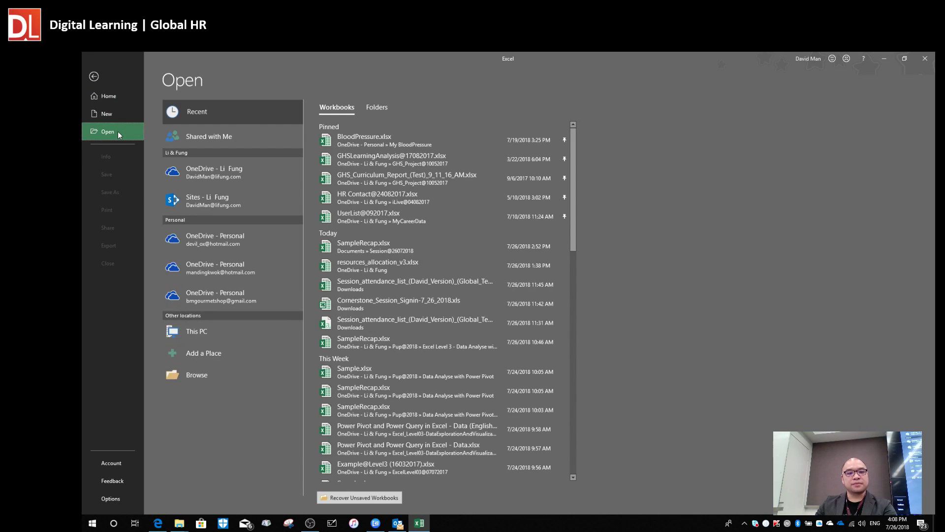
key("alt+Tab")
key("alt+Tab")
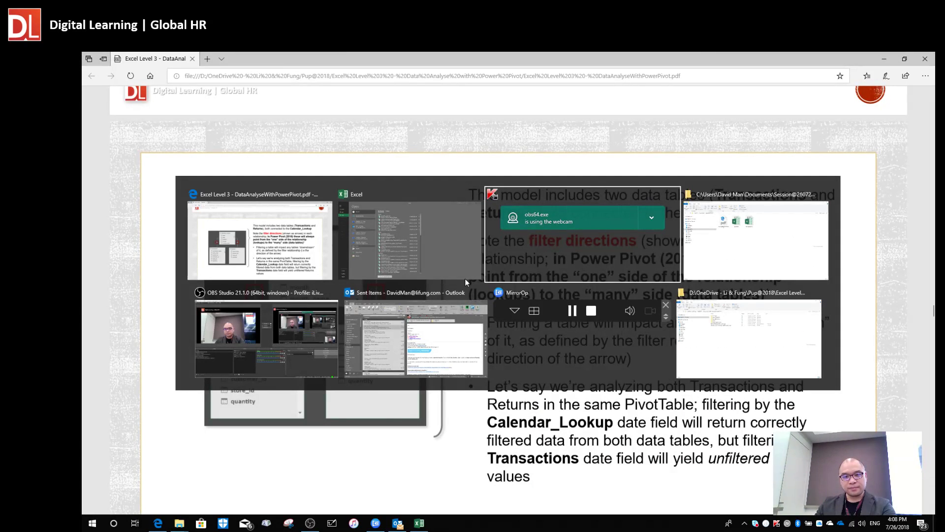
left_click(403, 172)
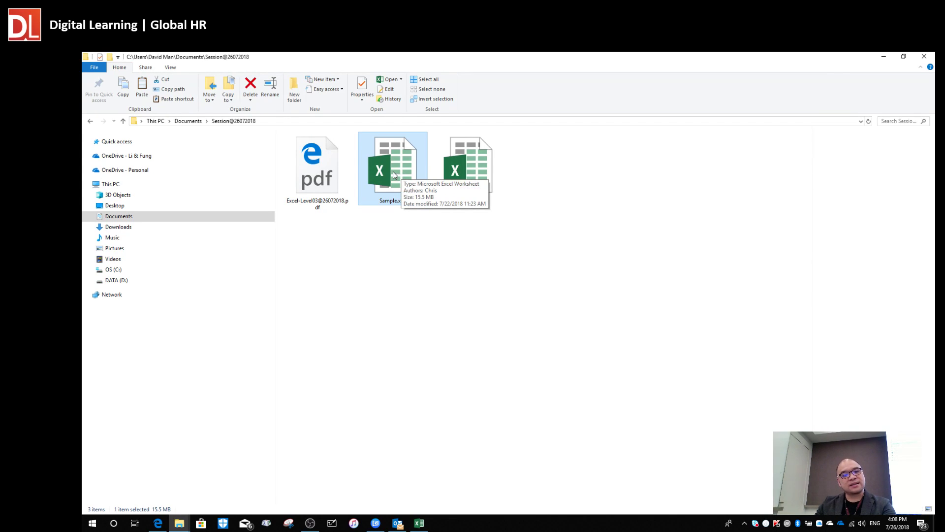
Open Sample.xlsx and click a few cells on its empty Sheet1.
double_click(394, 173)
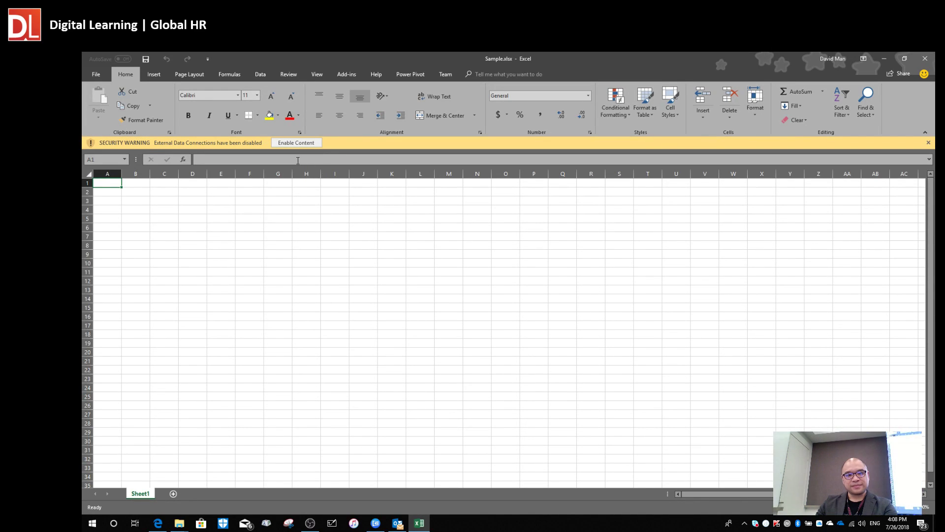
left_click(222, 238)
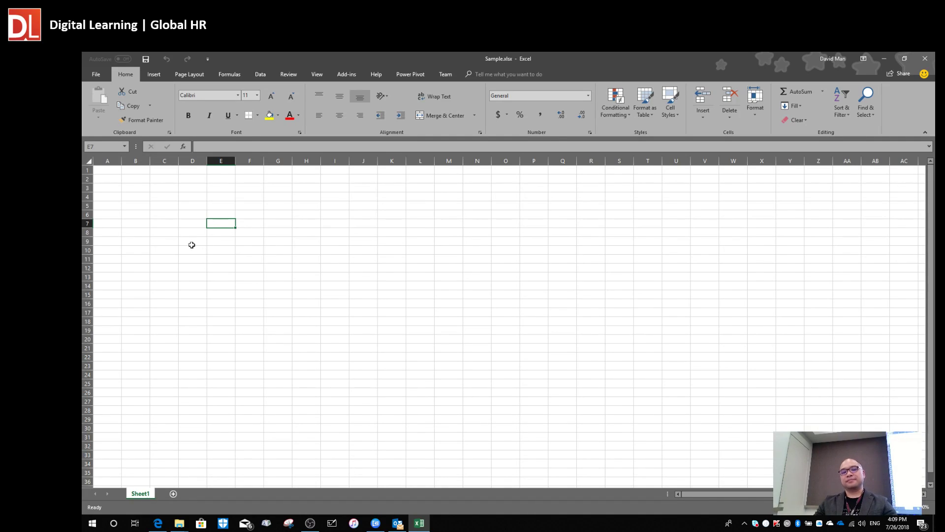
left_click(173, 224)
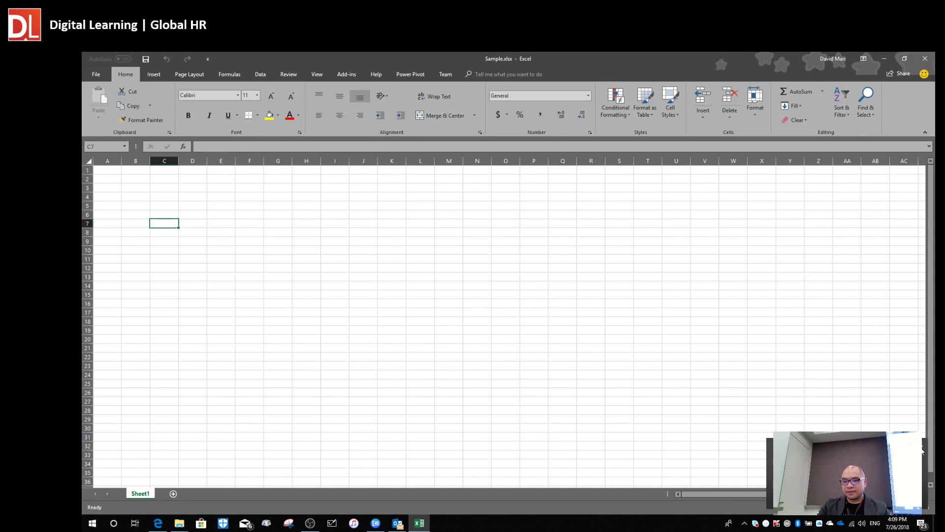
left_click(137, 196)
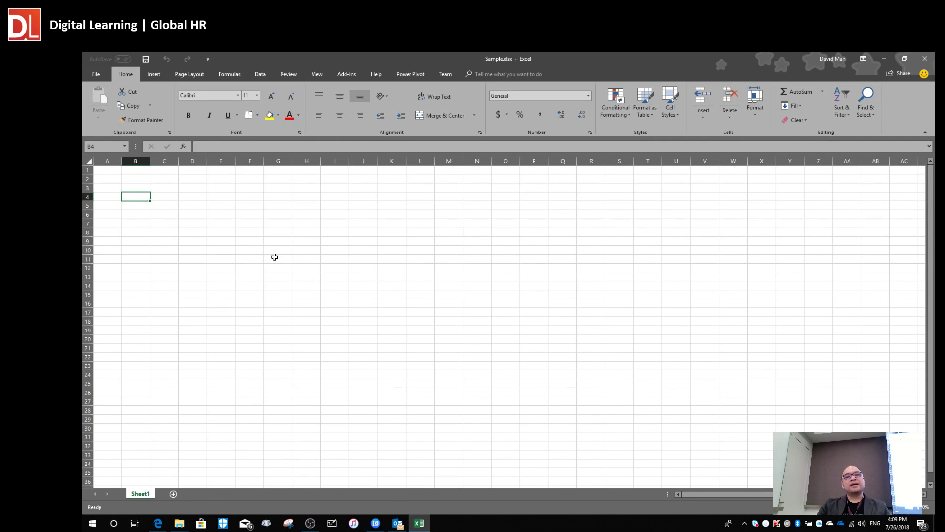
left_click(272, 327)
Switch to File Explorer, reselect Sample.xlsx, then return to the Sample.xlsx workbook.
key("ctrl+Up")
key("alt+Tab")
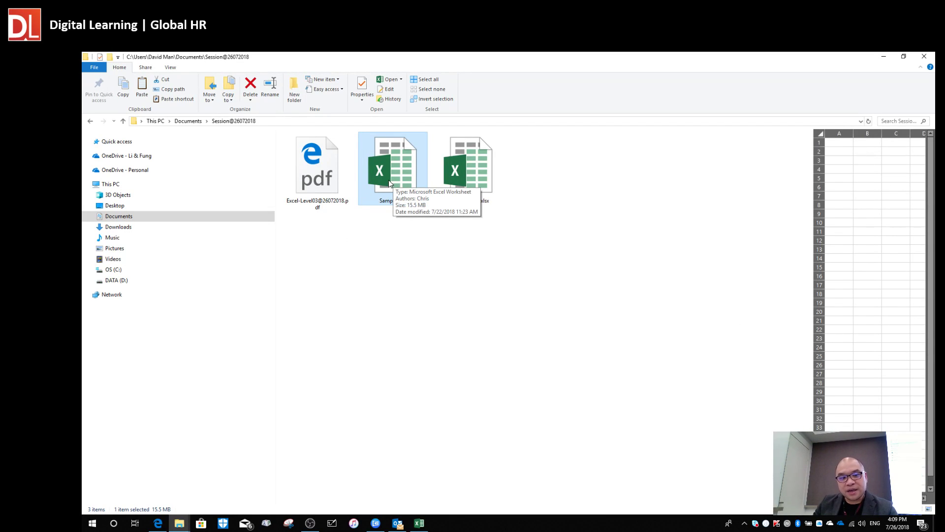
left_click(426, 336)
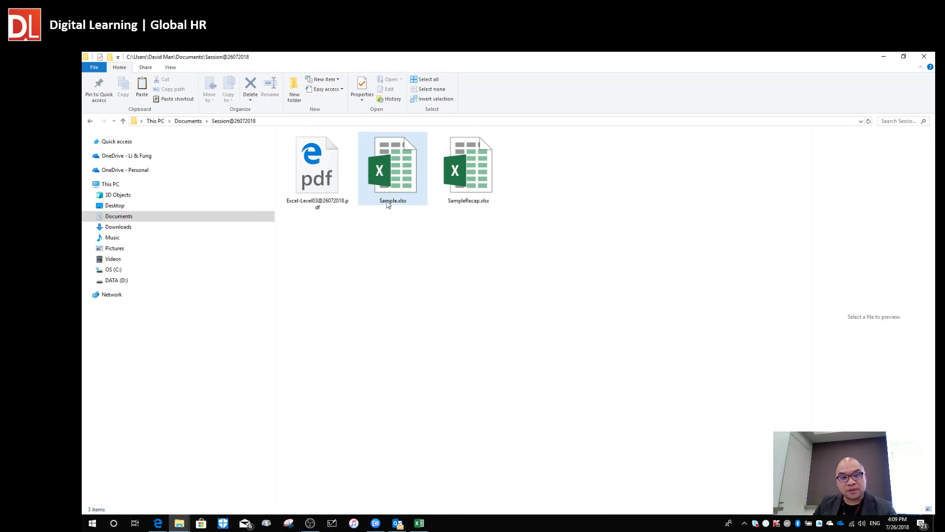
left_click(401, 172)
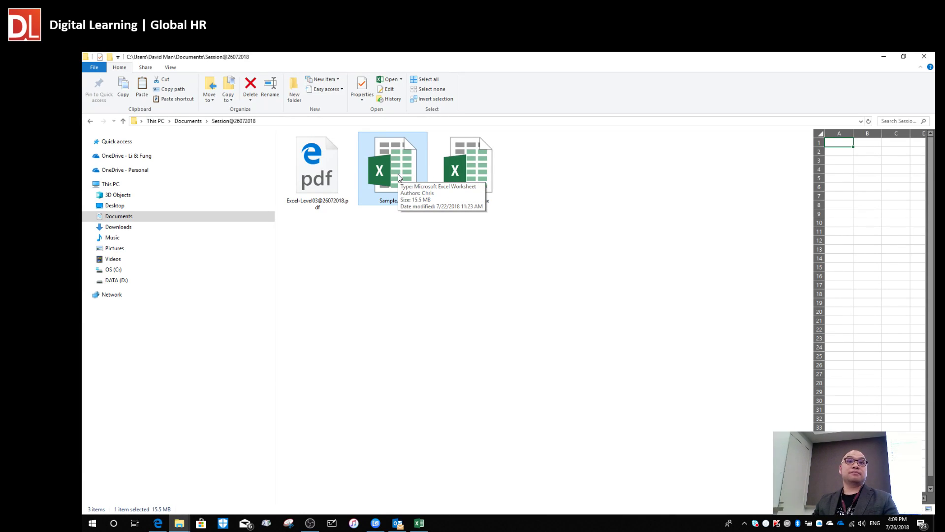
key("alt+Tab")
key("alt+Tab")
key("alt+Tab")
key("alt+Tab")
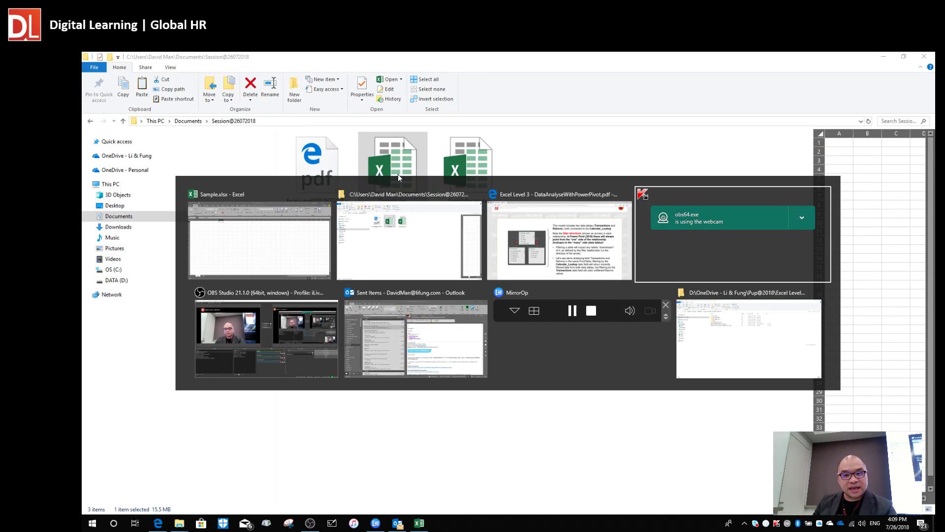
key("alt+Tab")
key("alt+Tab")
key("alt+Tab")
key("alt+Tab")
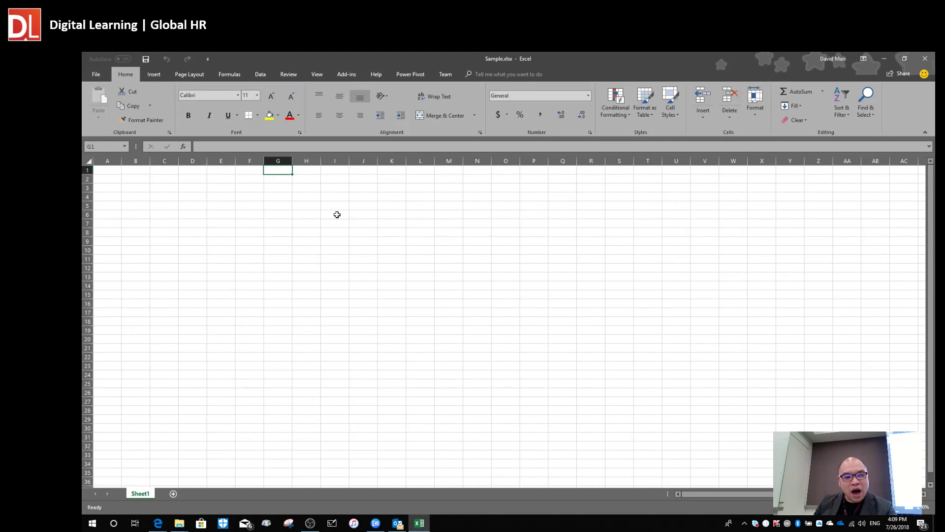
Launch Power Pivot on Sample.xlsx's data model using Data > Manage Data Model.
left_click(286, 233)
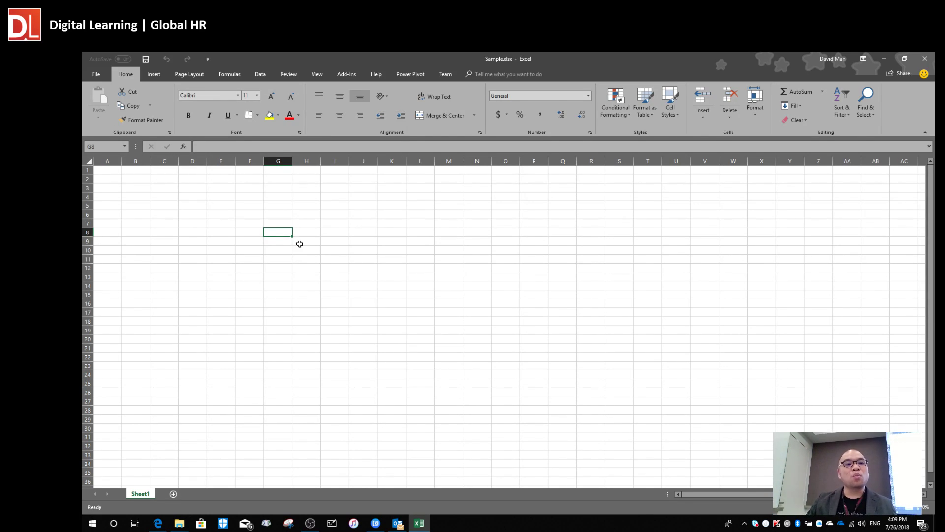
left_click(261, 74)
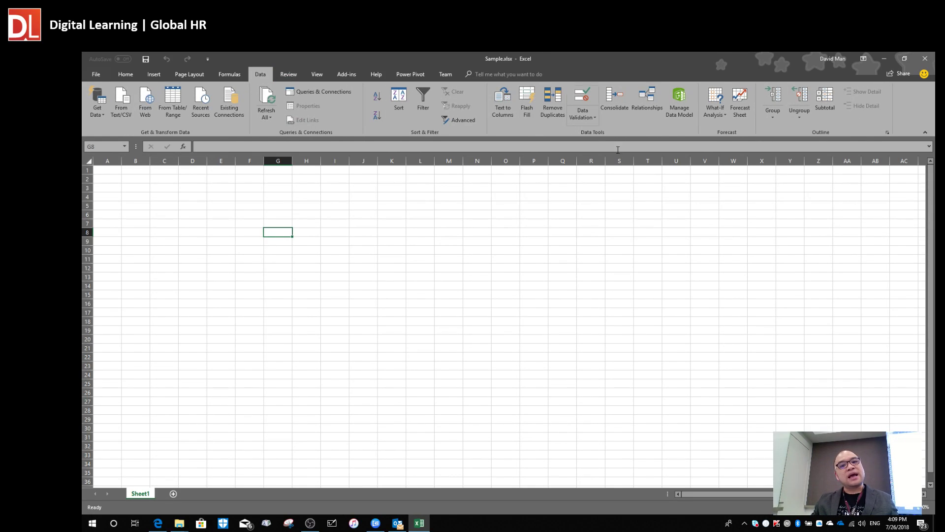
left_click(684, 121)
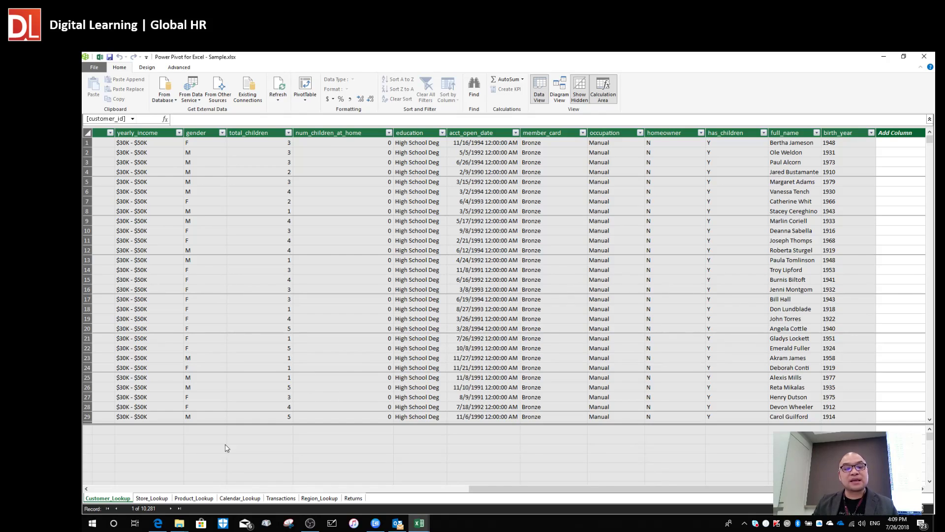
Inspect a few Customer_Lookup cells, then switch to Diagram View of all seven tables.
left_click(164, 449)
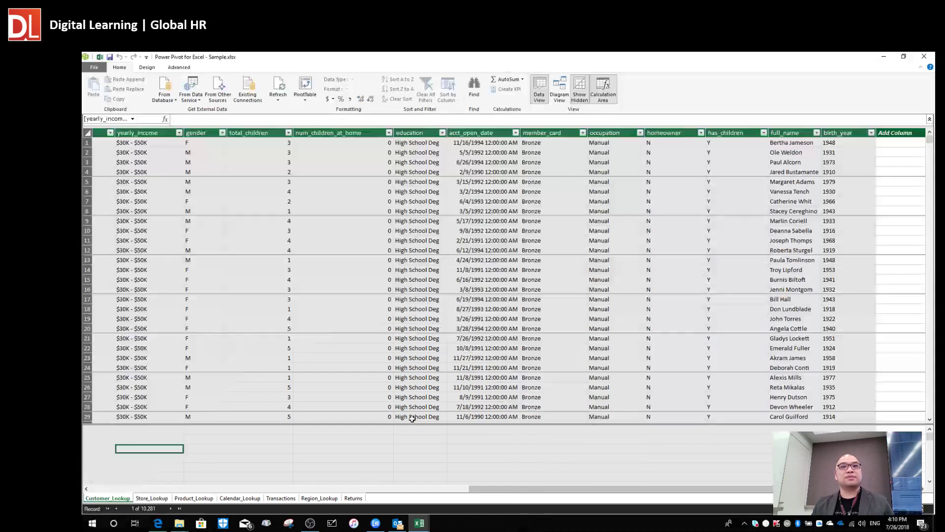
left_click(465, 347)
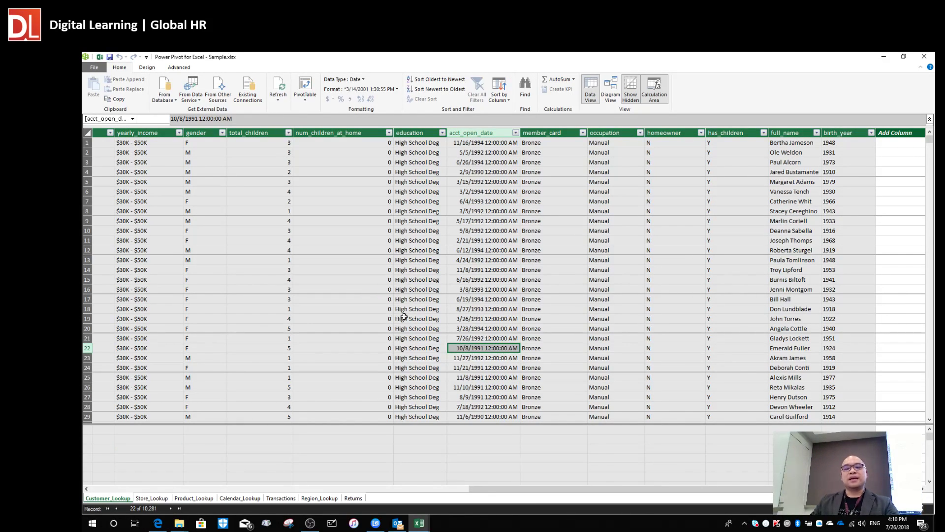
left_click(403, 429)
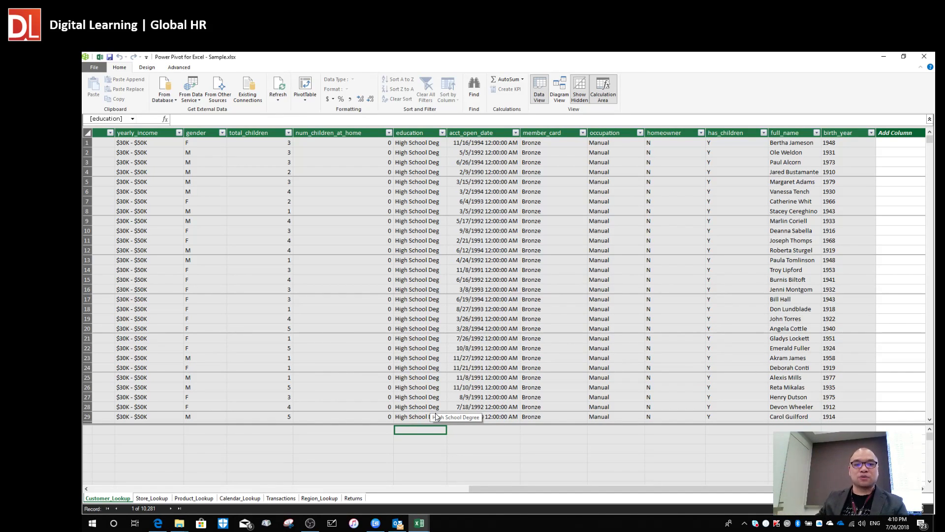
left_click(564, 88)
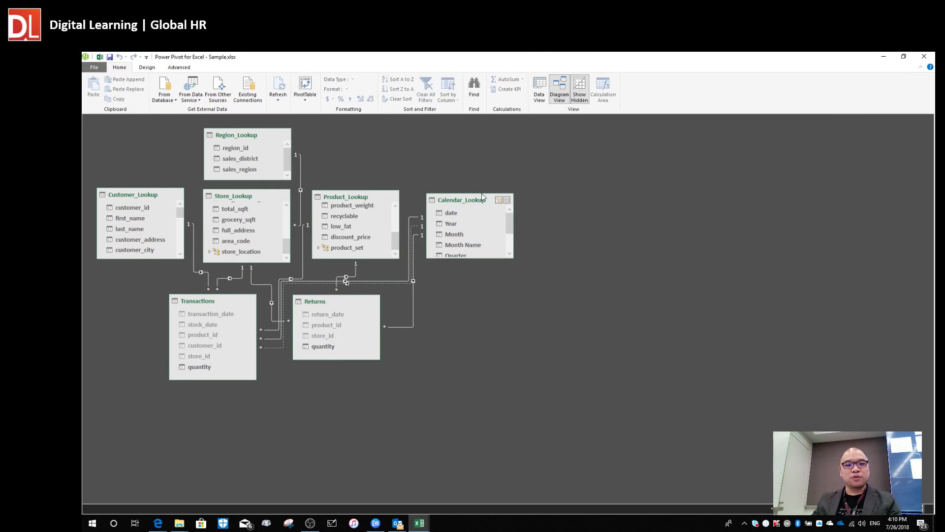
Reposition Calendar_Lookup, Returns, Product_Lookup, Transactions, Store_Lookup and Region_Lookup in the diagram.
left_click_drag(463, 200, 513, 188)
left_click_drag(339, 302, 419, 353)
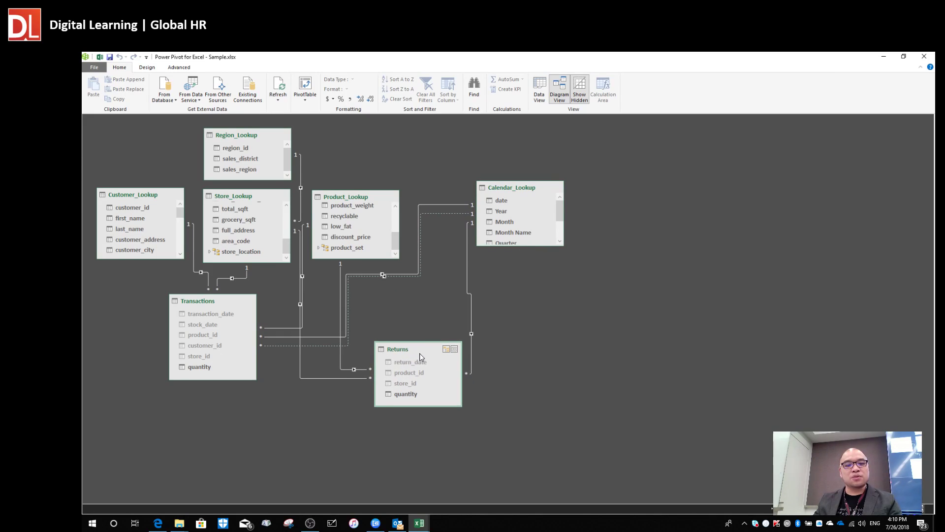
left_click_drag(368, 201, 403, 147)
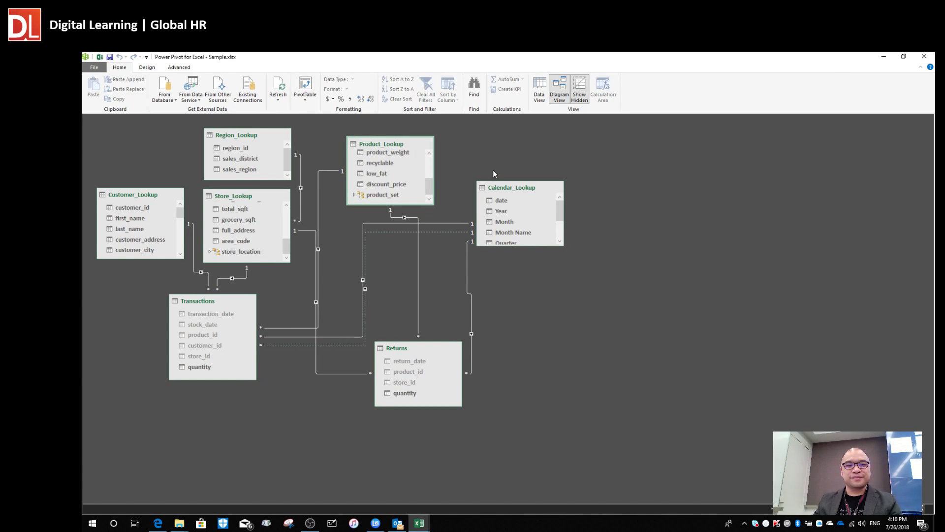
left_click_drag(494, 188, 551, 165)
left_click_drag(375, 143, 392, 139)
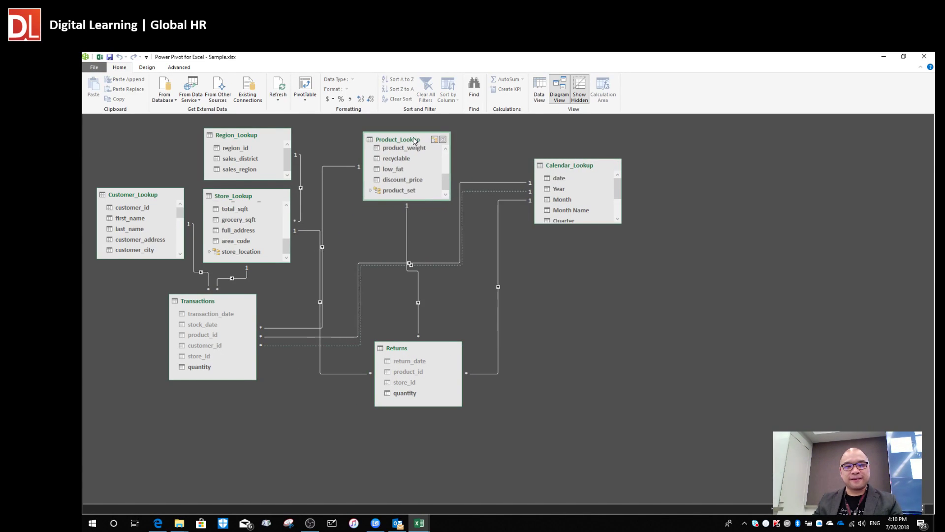
left_click_drag(205, 304, 278, 416)
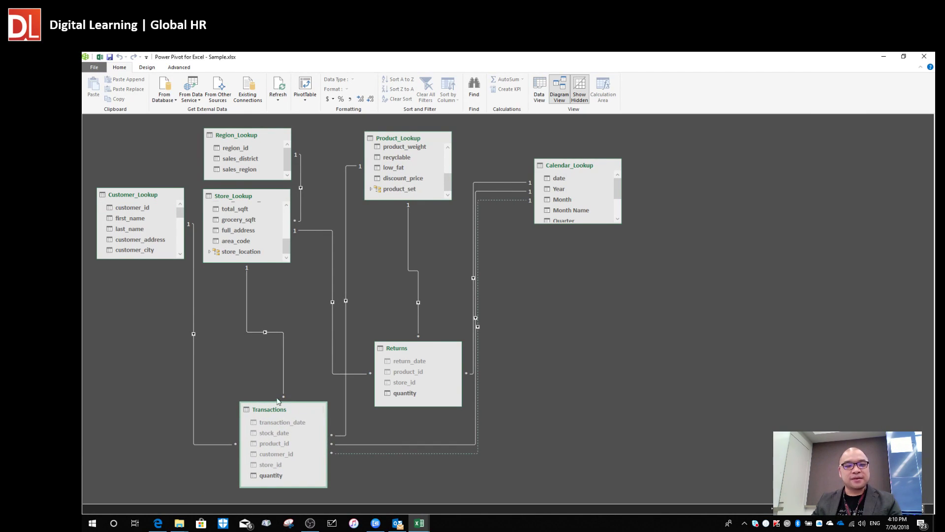
left_click_drag(233, 198, 261, 258)
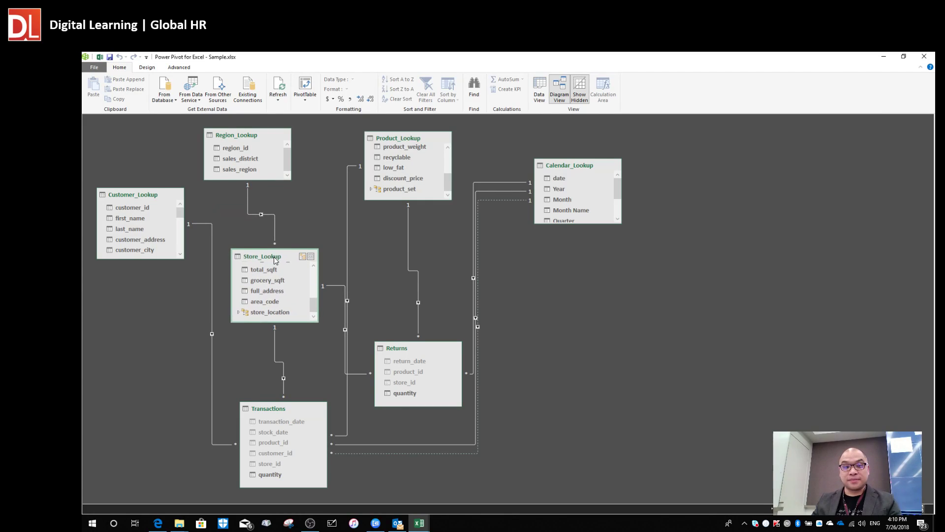
left_click_drag(244, 135, 268, 145)
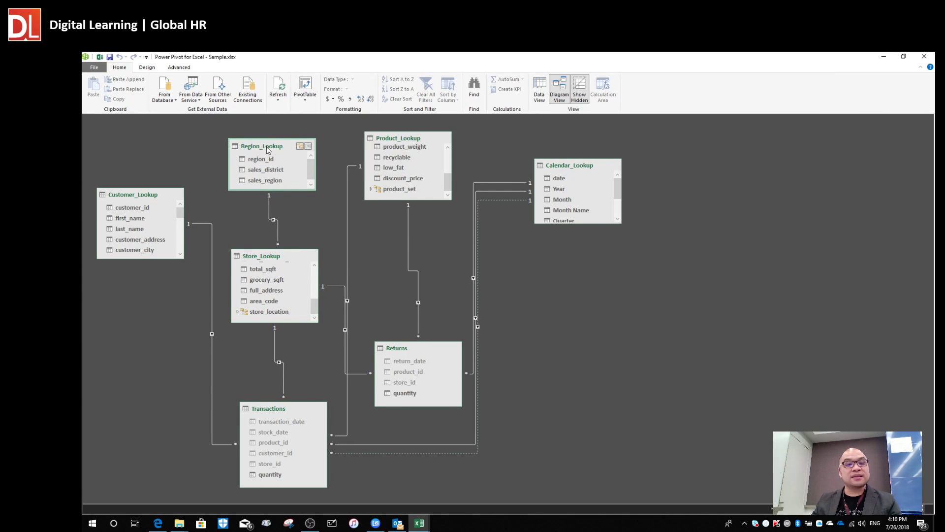
left_click_drag(554, 171, 577, 208)
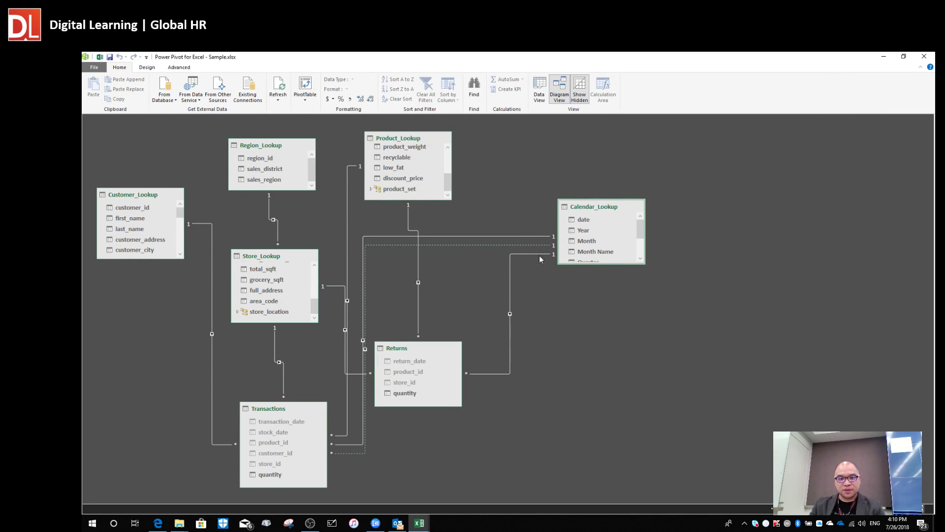
Enlarge Calendar_Lookup to show all eight fields and move Returns up beside it.
left_click(522, 236)
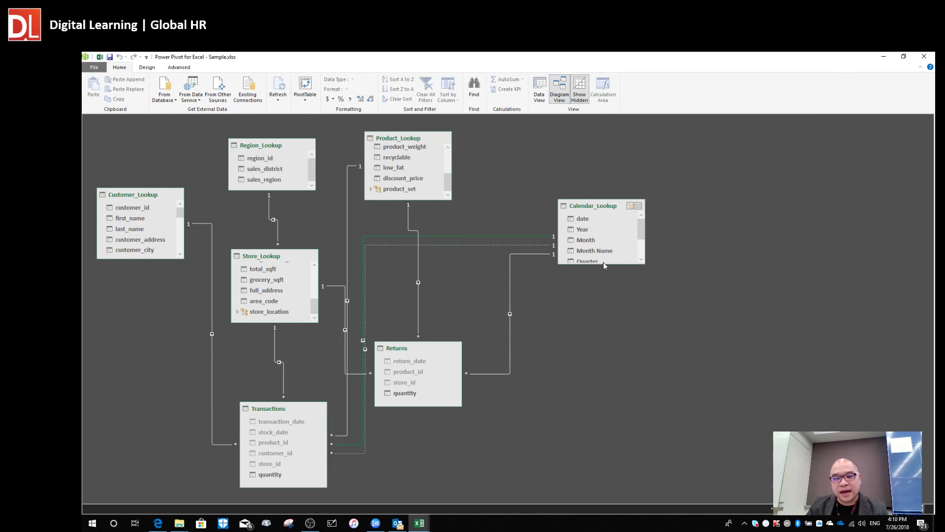
left_click_drag(604, 263, 604, 336)
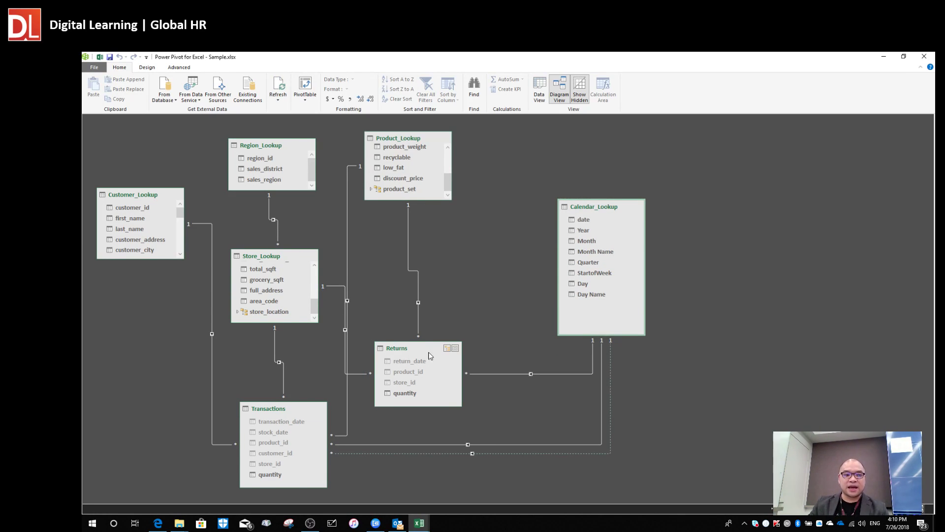
left_click_drag(414, 350, 435, 313)
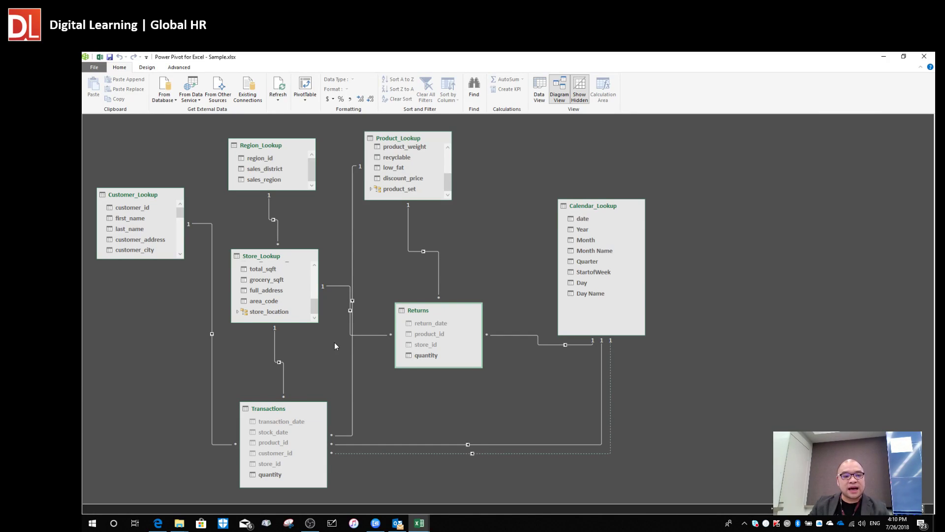
left_click(284, 411)
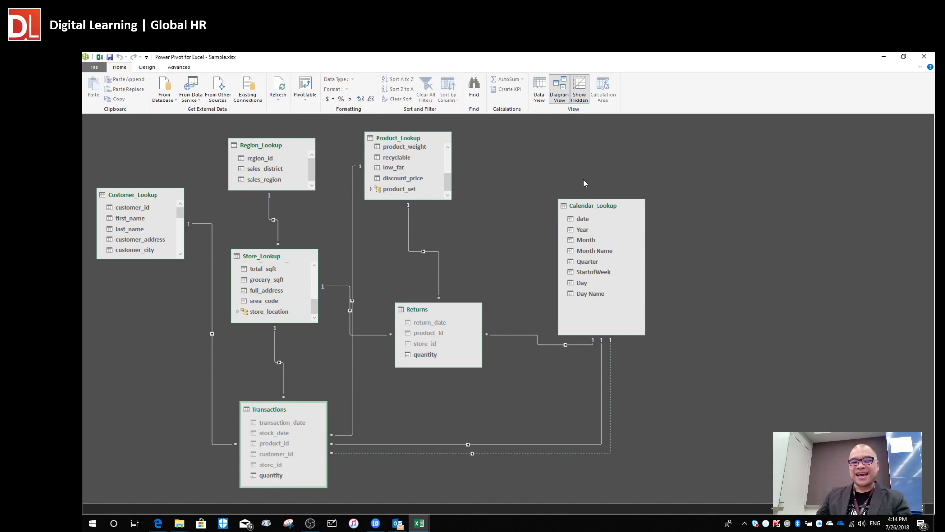
Move Calendar_Lookup and Product_Lookup right, raise Transactions, and shift Customer, Store, Region and Returns lower.
left_click_drag(601, 206, 620, 179)
left_click_drag(402, 151, 470, 148)
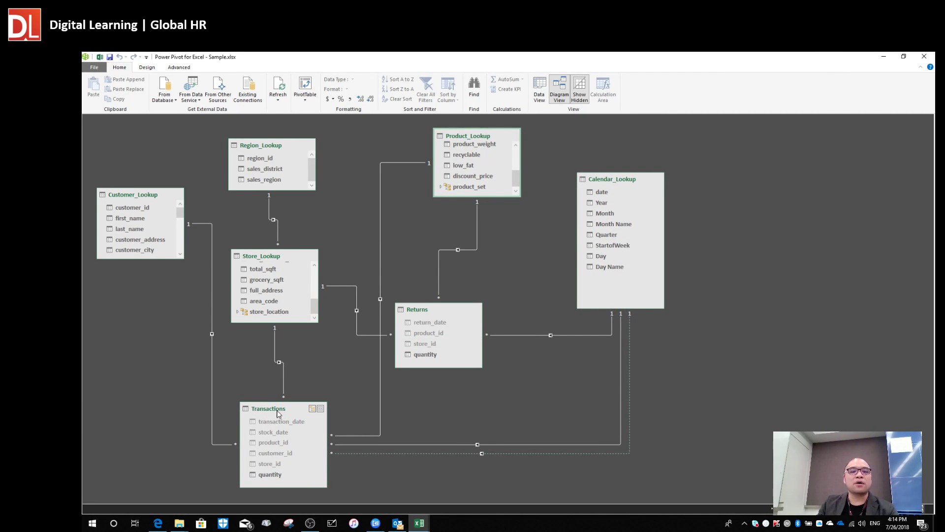
left_click_drag(277, 410, 364, 164)
left_click_drag(140, 195, 140, 287)
left_click_drag(261, 250, 248, 380)
left_click_drag(268, 149, 414, 428)
left_click_drag(423, 308, 579, 392)
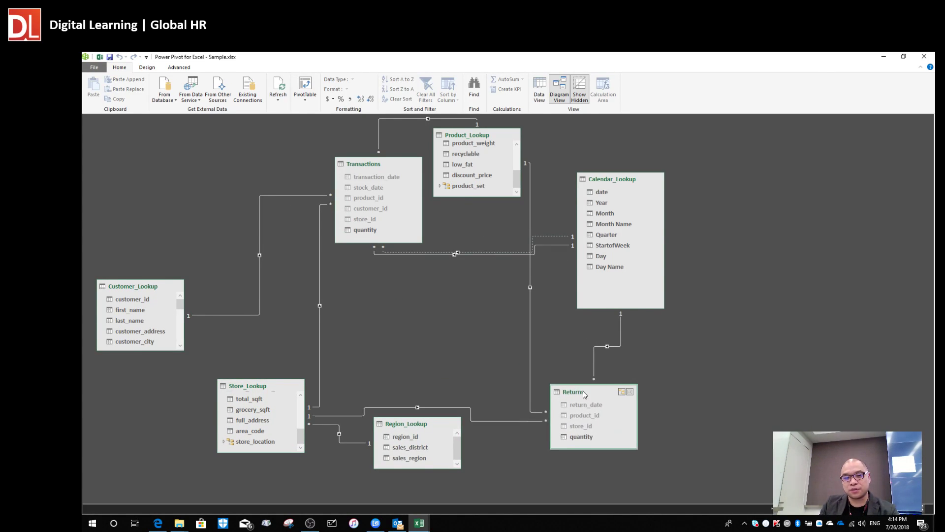
left_click_drag(605, 173, 657, 184)
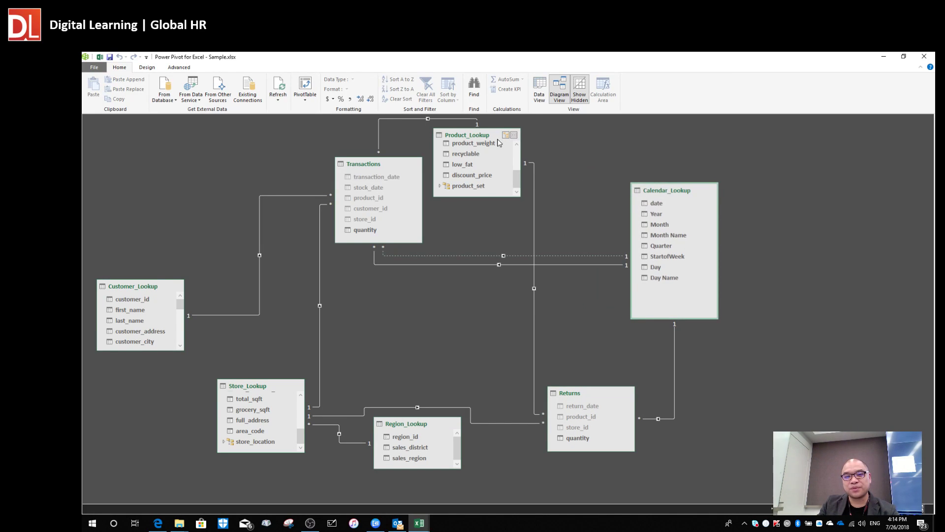
left_click_drag(465, 142, 775, 172)
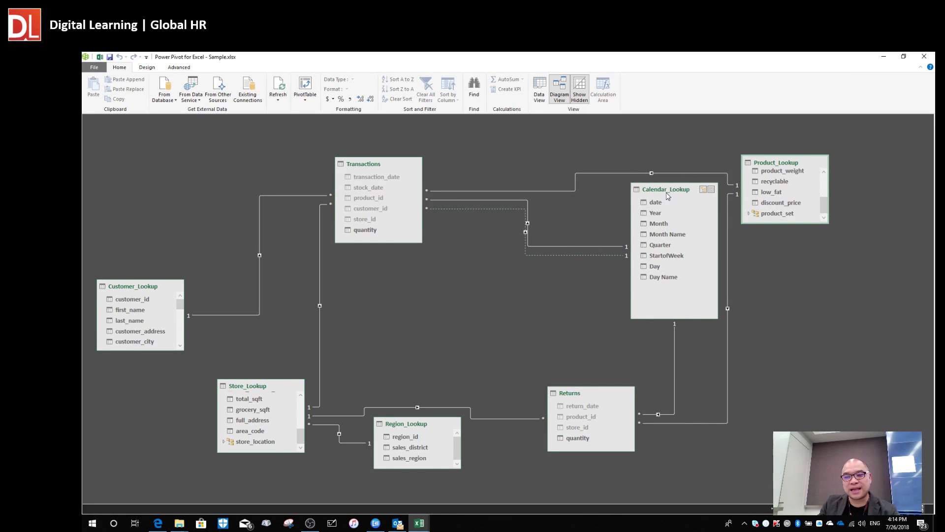
Place Calendar_Lookup and Transactions across the top, adjusting Product_Lookup and Returns around them.
left_click_drag(654, 194, 398, 261)
left_click_drag(373, 165, 539, 141)
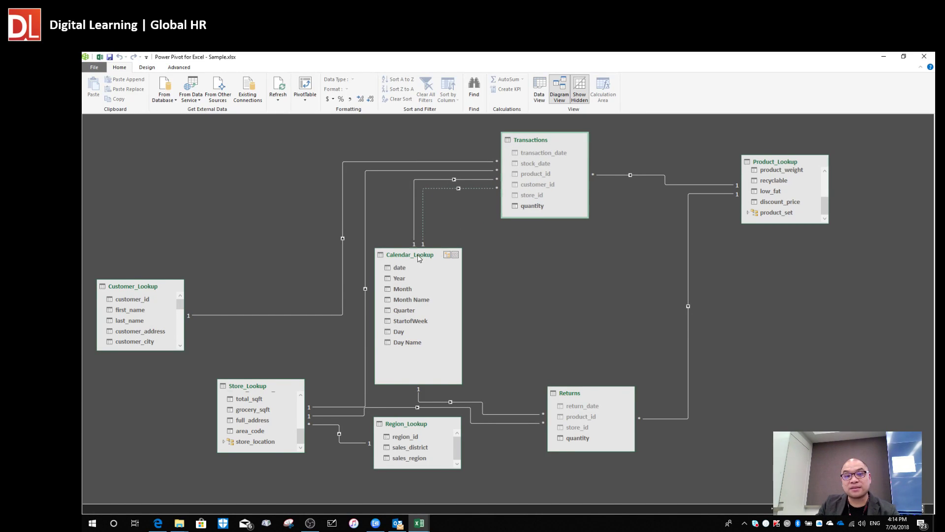
left_click_drag(419, 255, 424, 226)
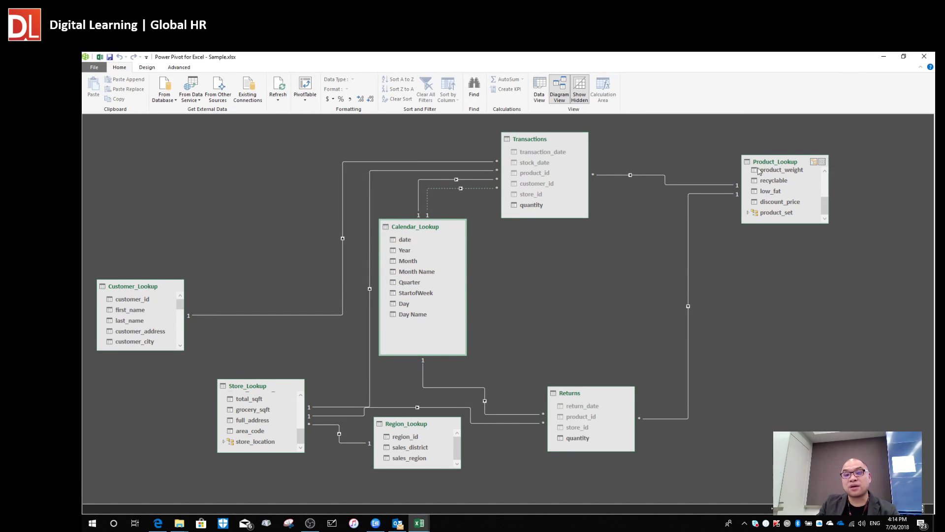
left_click_drag(768, 165, 672, 223)
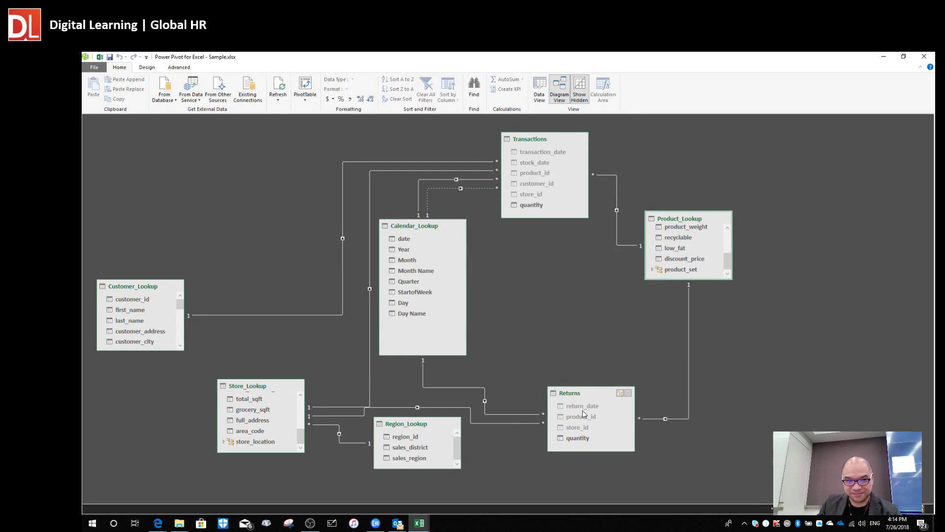
left_click_drag(572, 399, 560, 351)
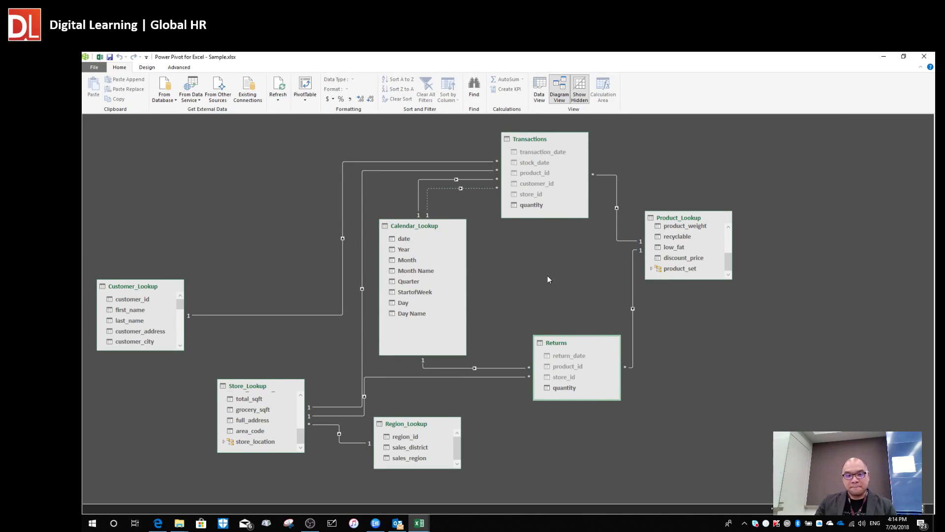
left_click_drag(411, 226, 273, 143)
left_click_drag(529, 139, 469, 153)
left_click_drag(283, 143, 296, 138)
left_click_drag(571, 341, 630, 401)
left_click_drag(668, 220, 637, 224)
left_click_drag(294, 140, 246, 168)
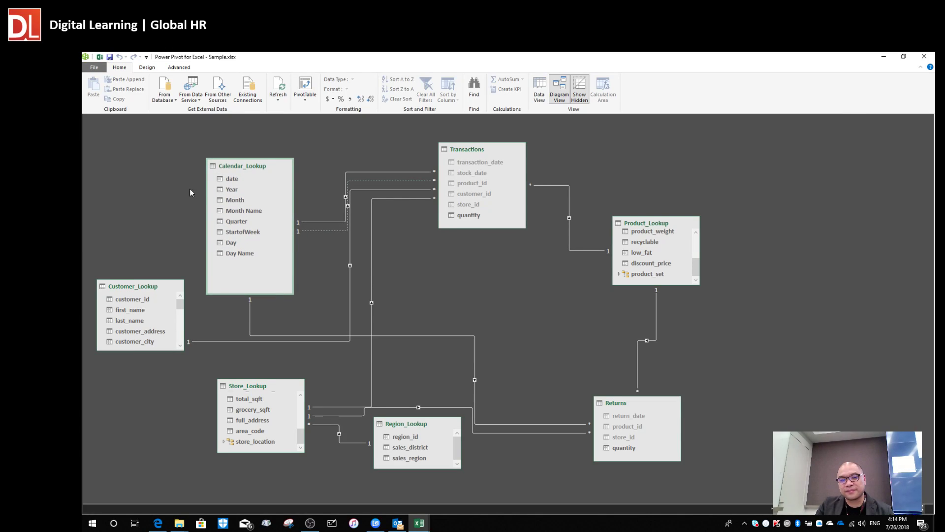
Line up Customer_Lookup, Store_Lookup and Product_Lookup beneath Transactions, with Returns and Region_Lookup at the bottom.
left_click_drag(116, 291, 392, 279)
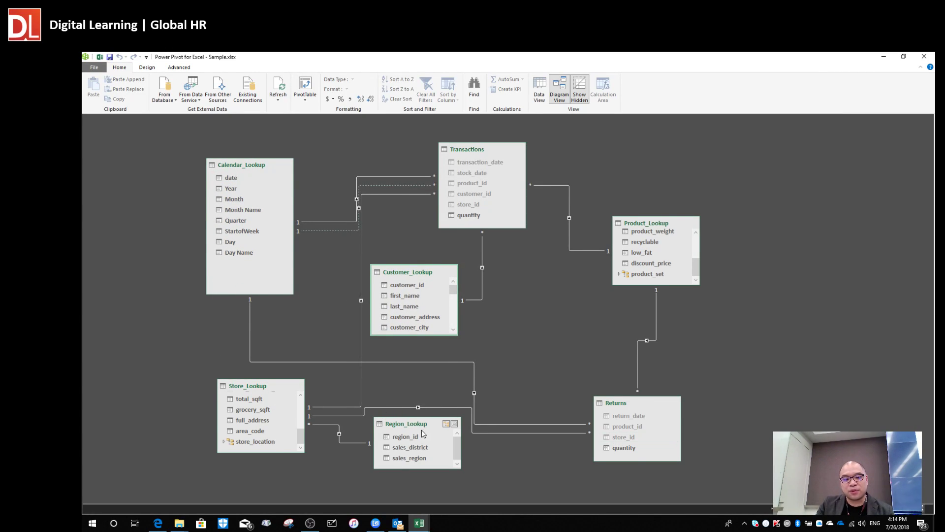
left_click_drag(247, 386, 548, 295)
left_click_drag(405, 275, 376, 273)
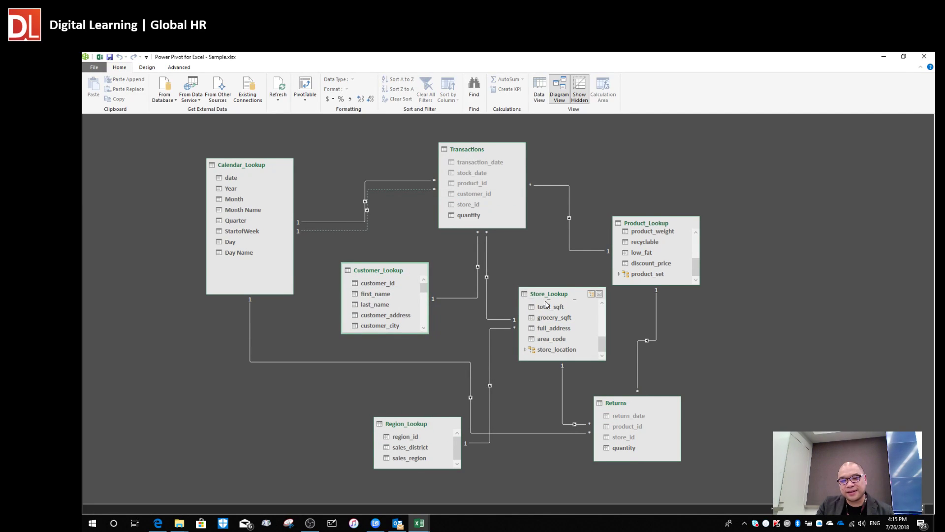
left_click_drag(549, 296, 511, 269)
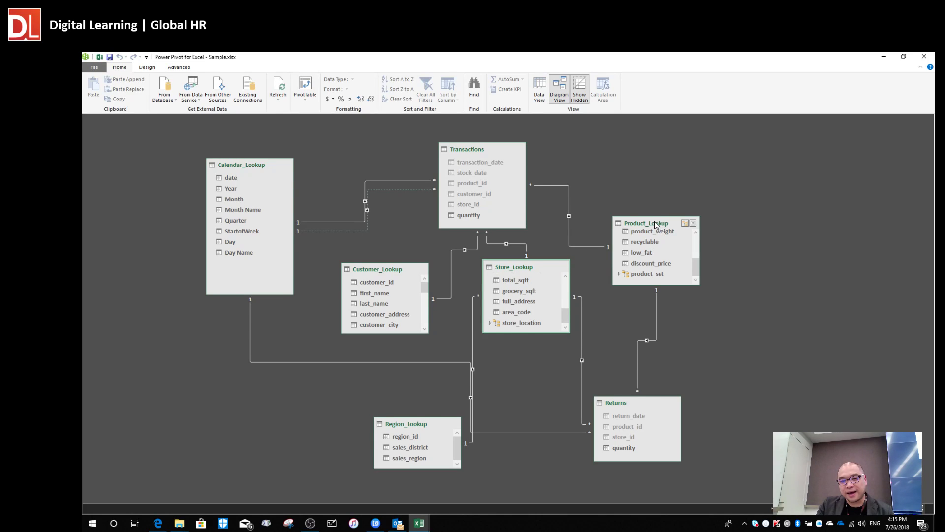
left_click_drag(656, 226, 661, 272)
left_click_drag(641, 408, 644, 428)
left_click_drag(407, 427, 343, 444)
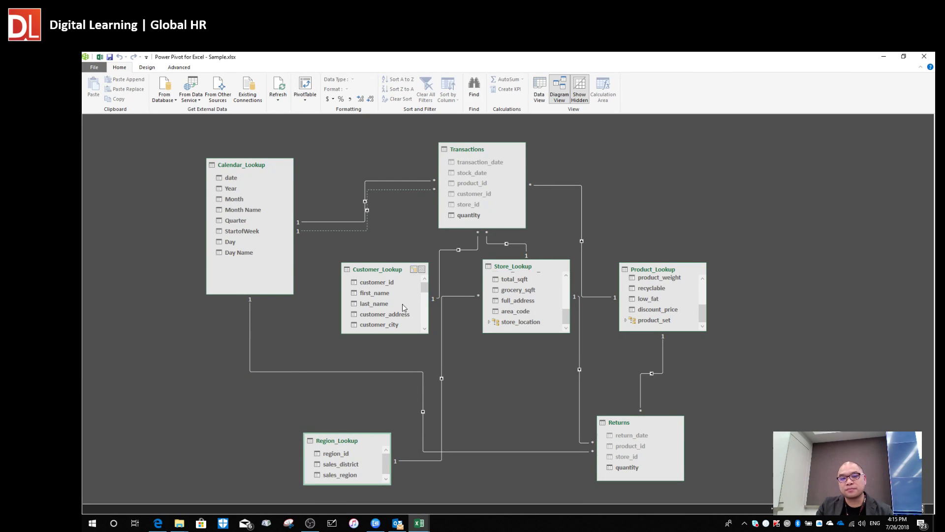
left_click(232, 165)
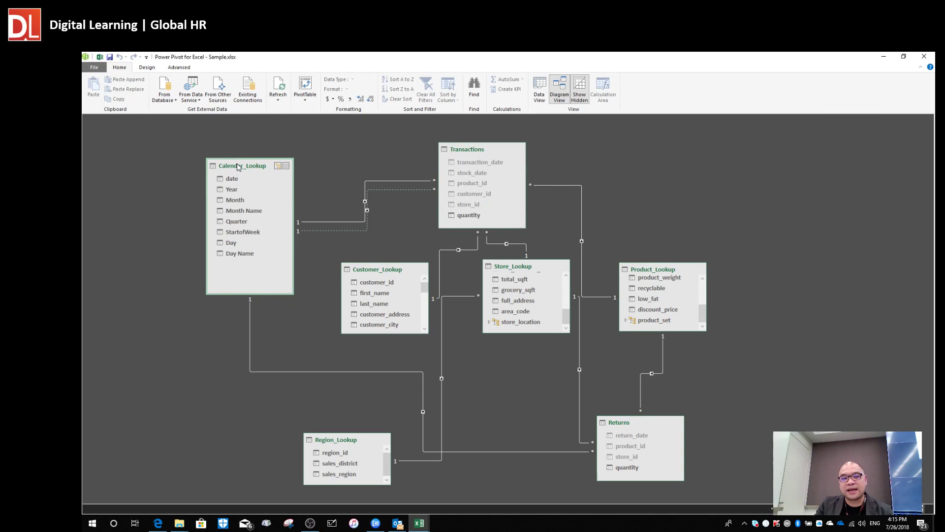
Nudge Calendar_Lookup, Region_Lookup, Transactions and Store_Lookup into their final diagram positions.
left_click_drag(239, 165, 237, 143)
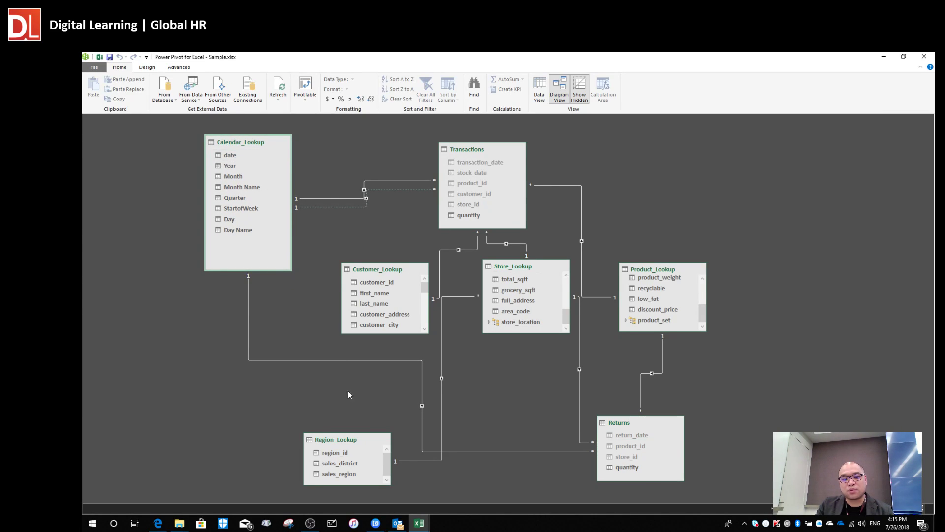
left_click_drag(347, 441, 330, 422)
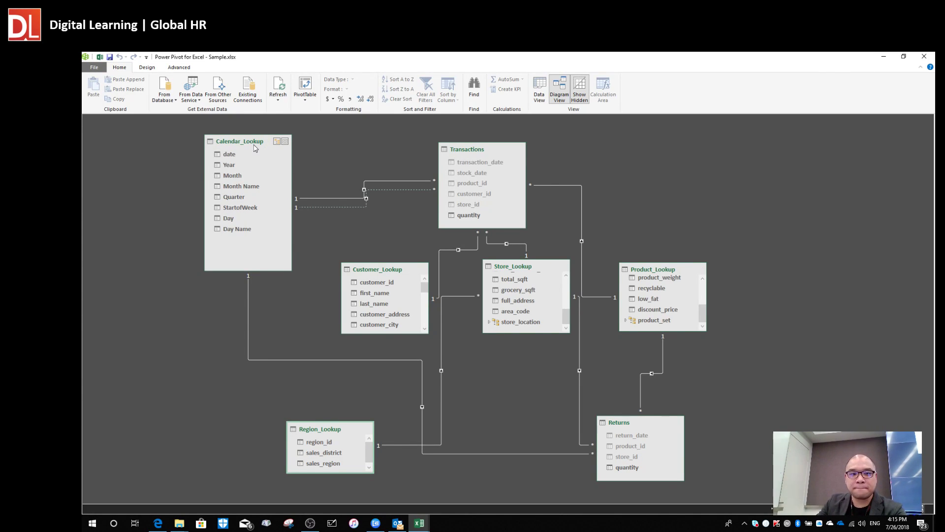
left_click_drag(484, 151, 489, 143)
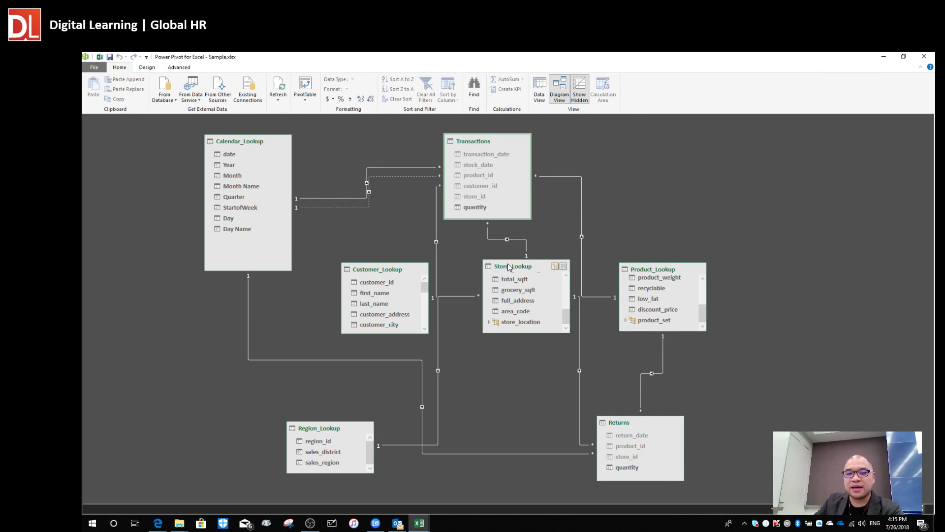
left_click_drag(511, 268, 505, 266)
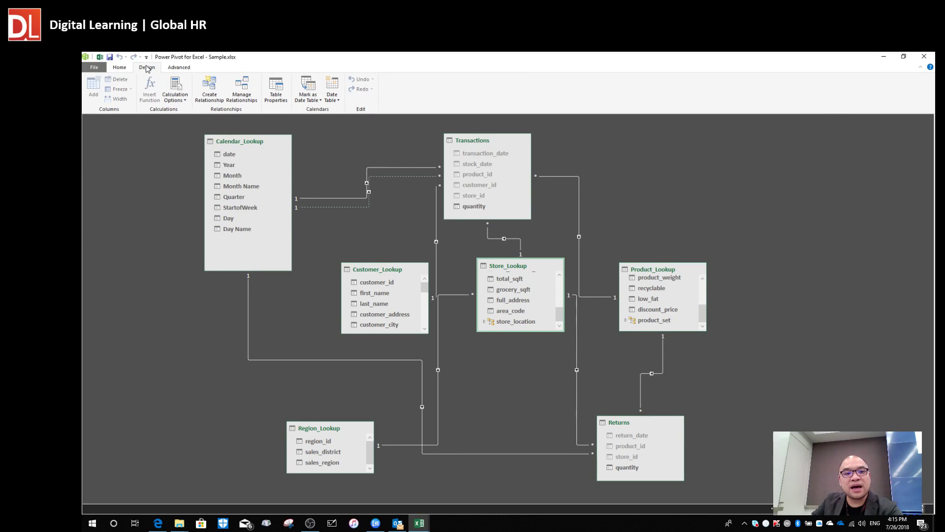
Review the model relationships list, checking the inactive Transactions stock_date link, then close it.
left_click(243, 88)
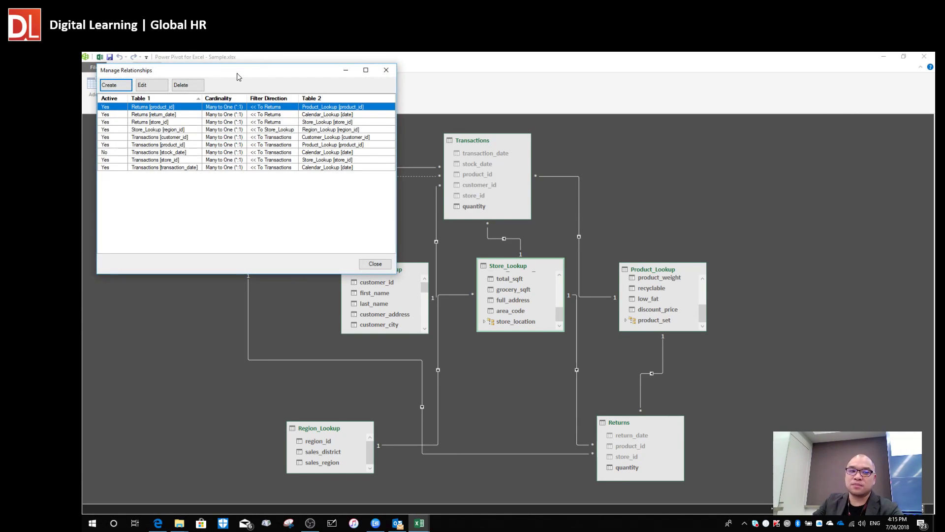
left_click_drag(234, 76, 667, 135)
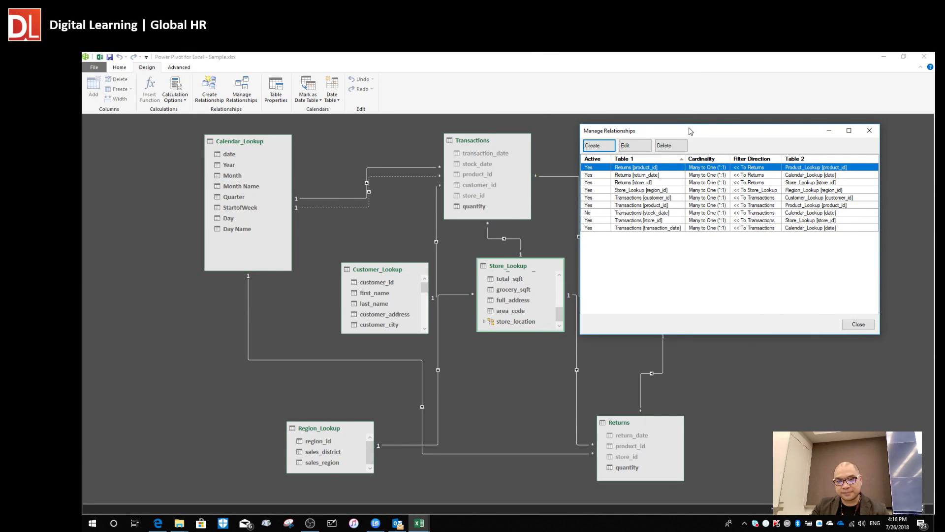
left_click_drag(689, 131, 682, 128)
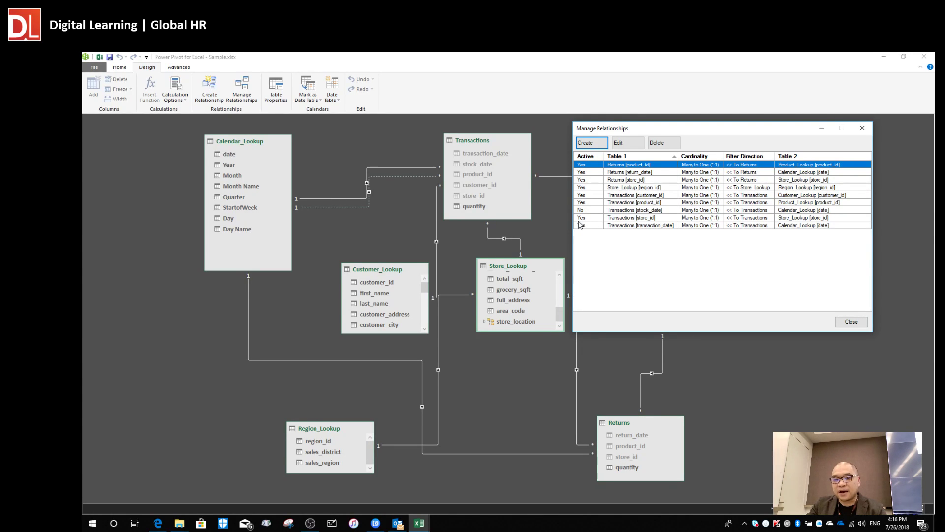
left_click(636, 210)
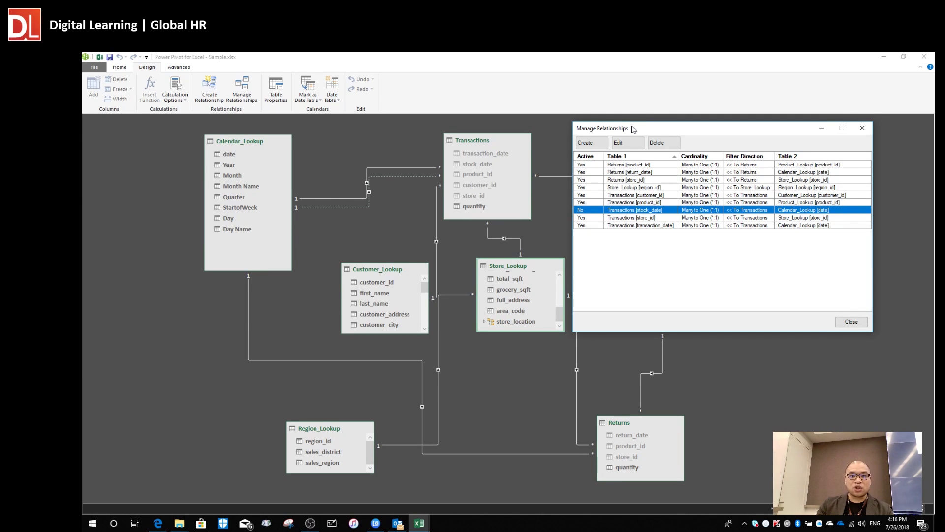
left_click_drag(634, 129, 684, 136)
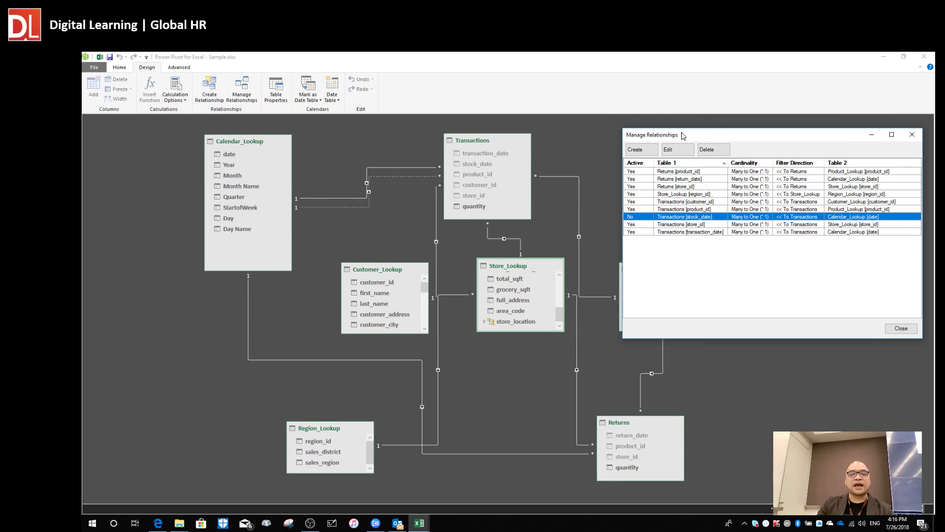
left_click(248, 140)
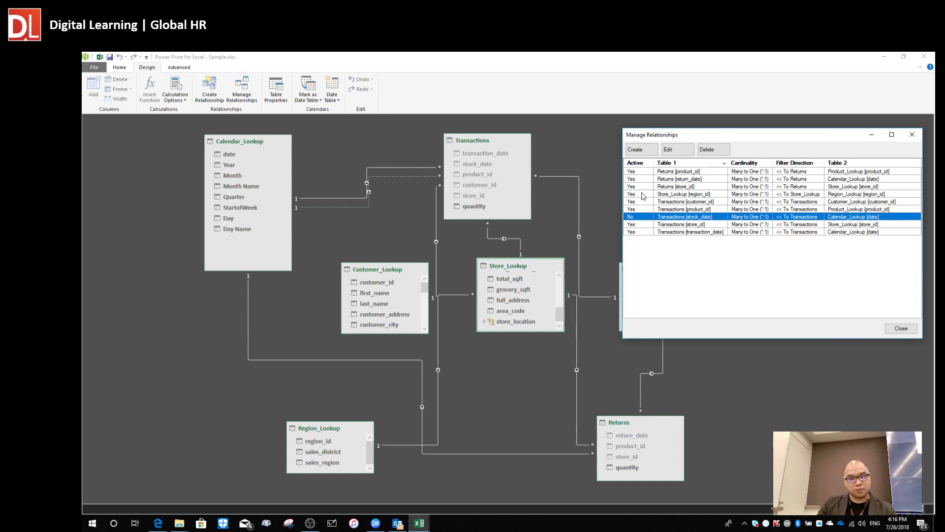
left_click(911, 134)
Move Calendar_Lookup left and inspect its active and inactive date relationships with Transactions.
left_click_drag(243, 139, 199, 152)
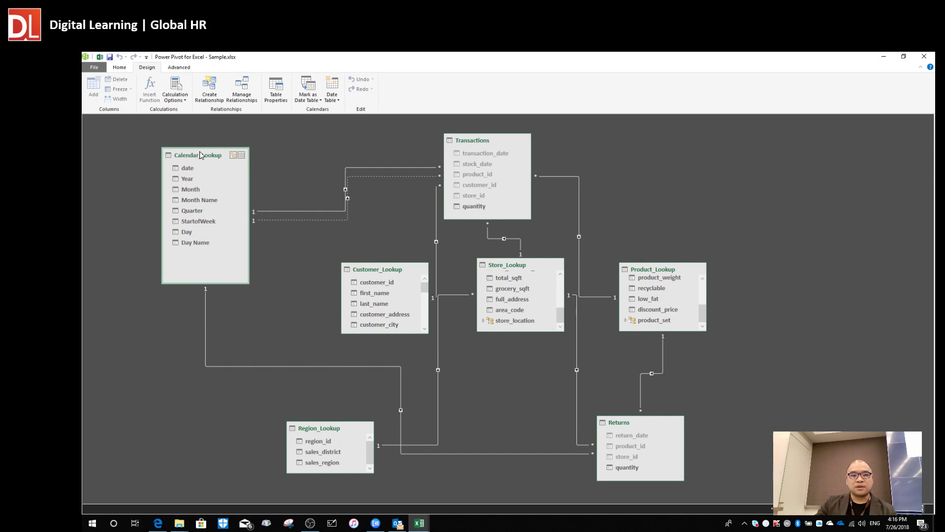
left_click(396, 176)
left_click(406, 167)
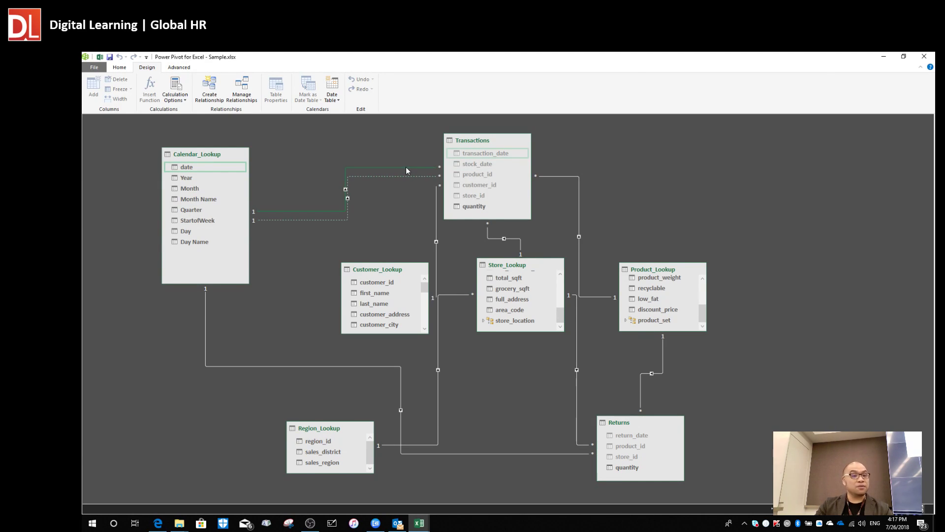
left_click(385, 176)
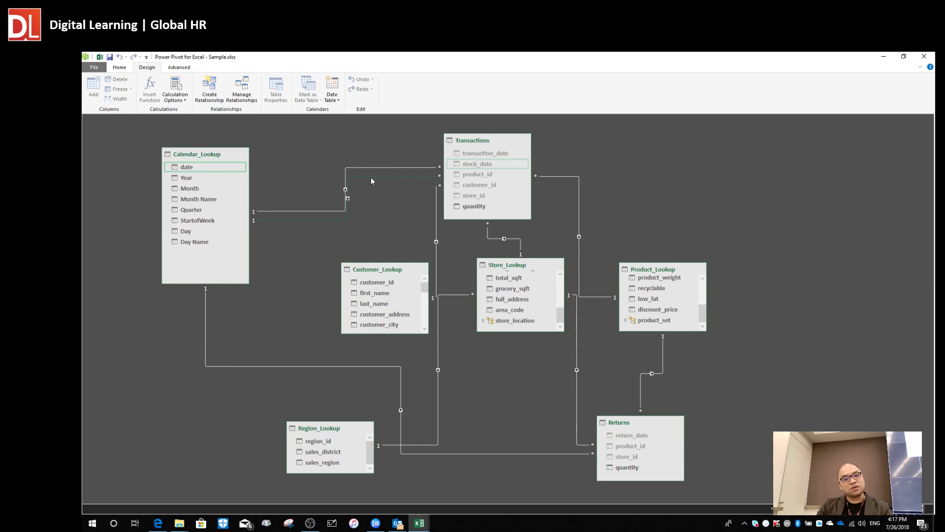
right_click(371, 176)
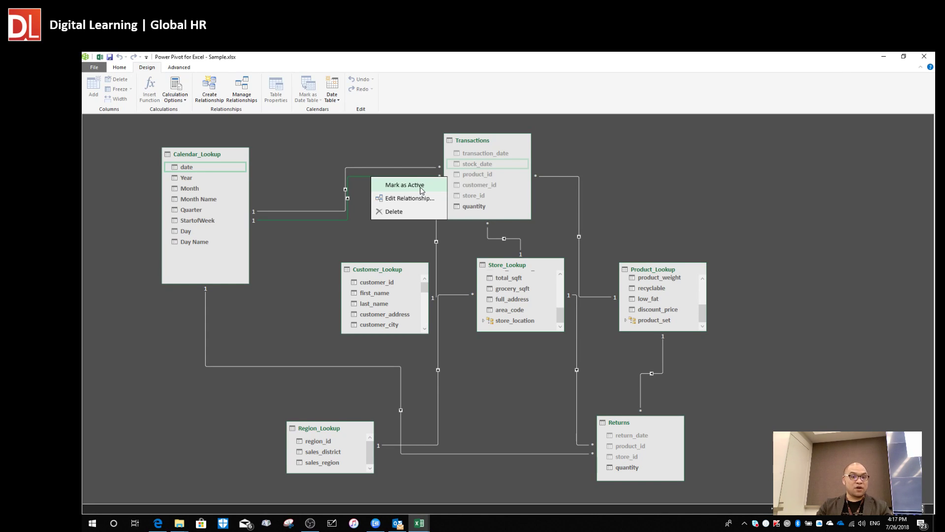
left_click(395, 146)
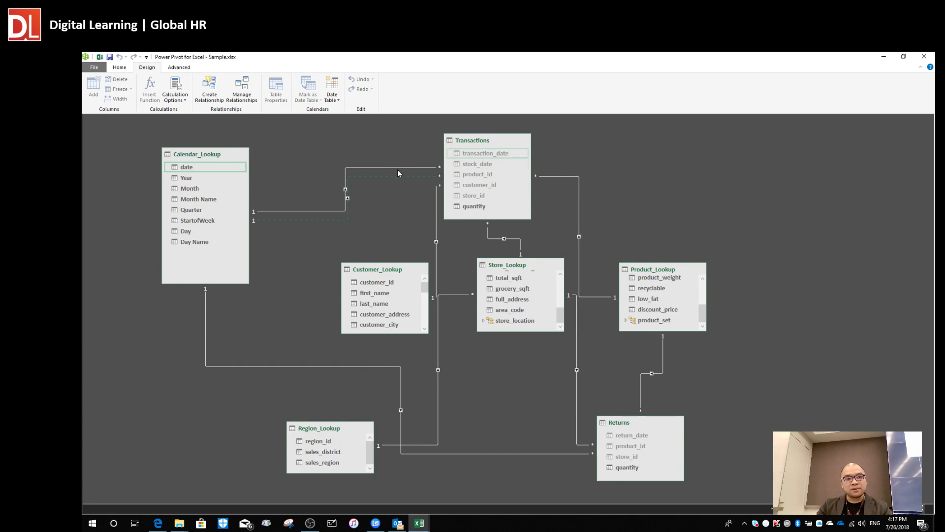
Mark the Calendar_Lookup date to Transactions transaction_date relationship as inactive.
left_click(400, 168)
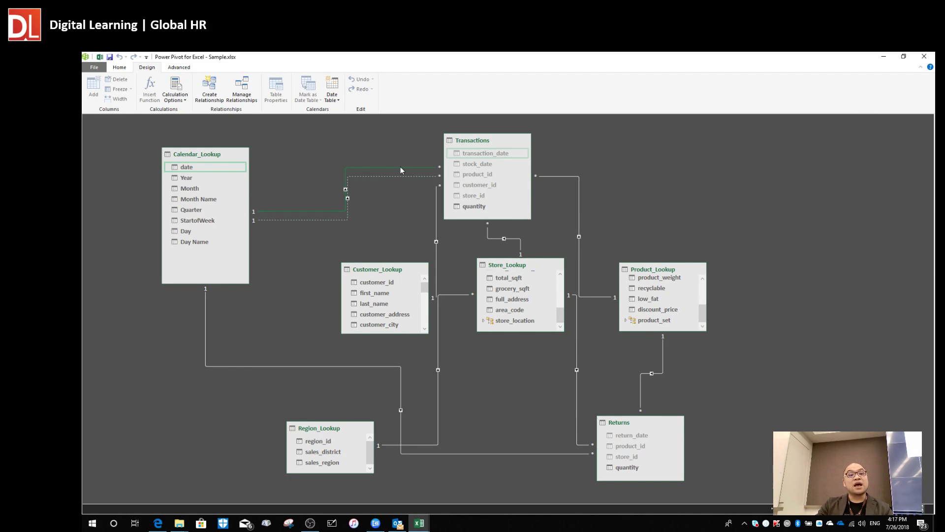
right_click(401, 167)
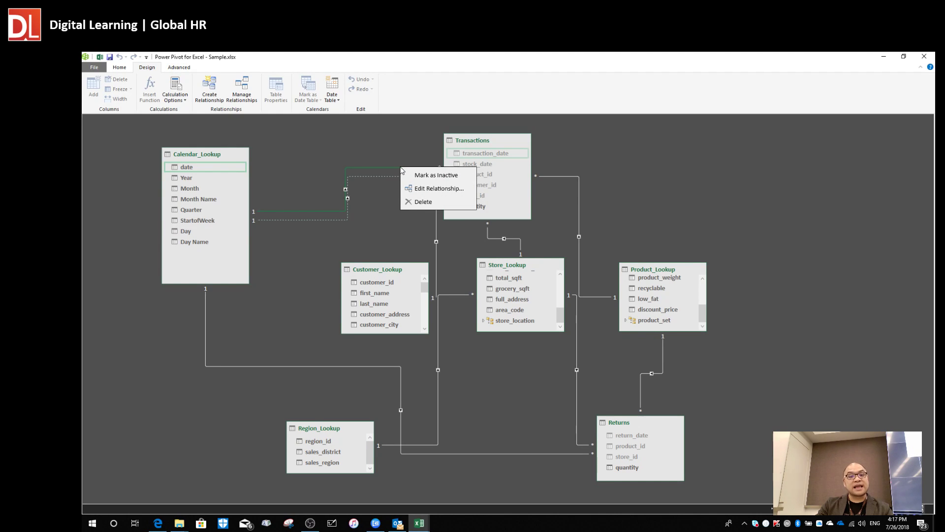
left_click(440, 178)
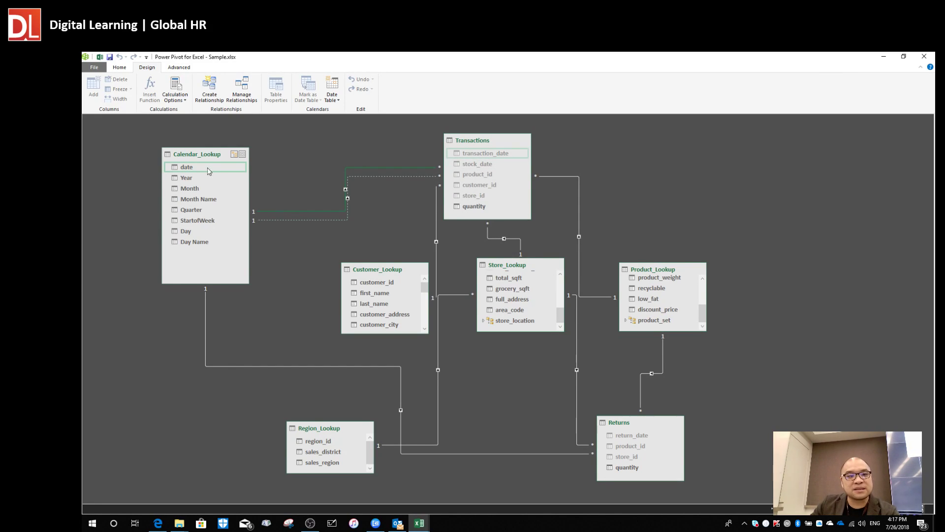
Raise Calendar_Lookup slightly and shift Transactions left toward it, above Store_Lookup.
mouse_move(200, 159)
left_mouse_down()
mouse_move(228, 147)
mouse_move(210, 149)
left_mouse_up()
left_click_drag(468, 143, 442, 145)
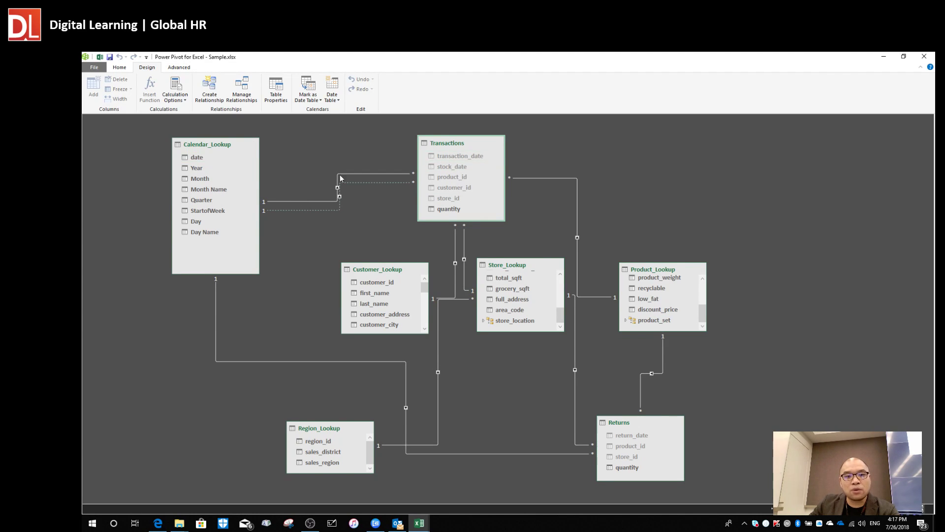
double_click(384, 174)
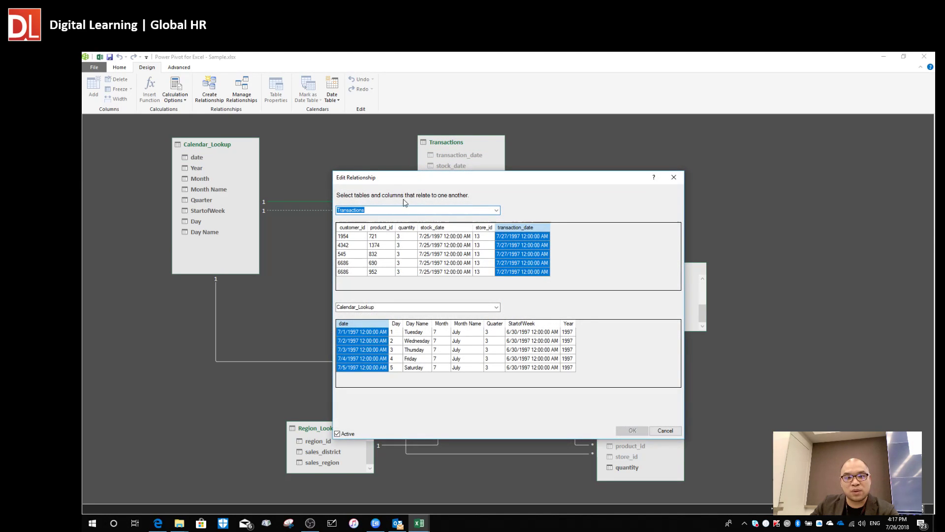
left_click_drag(389, 182, 570, 132)
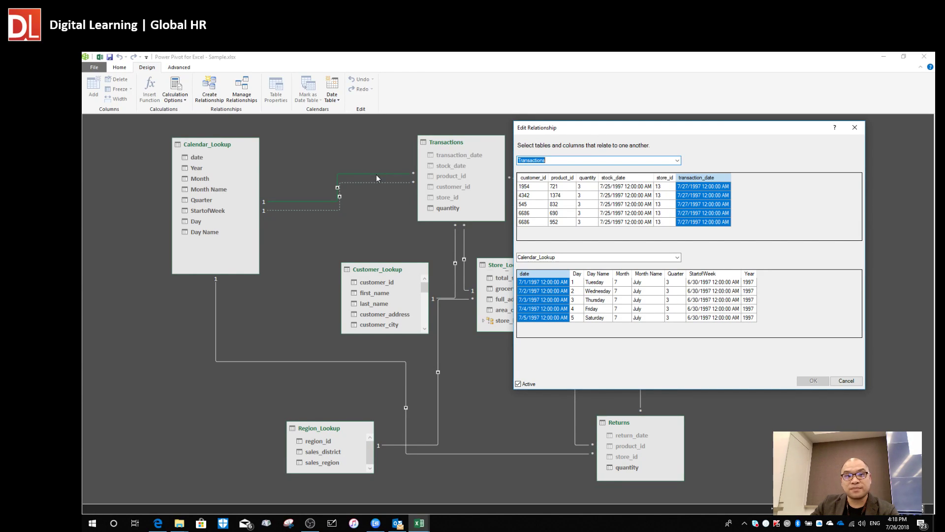
left_click(855, 127)
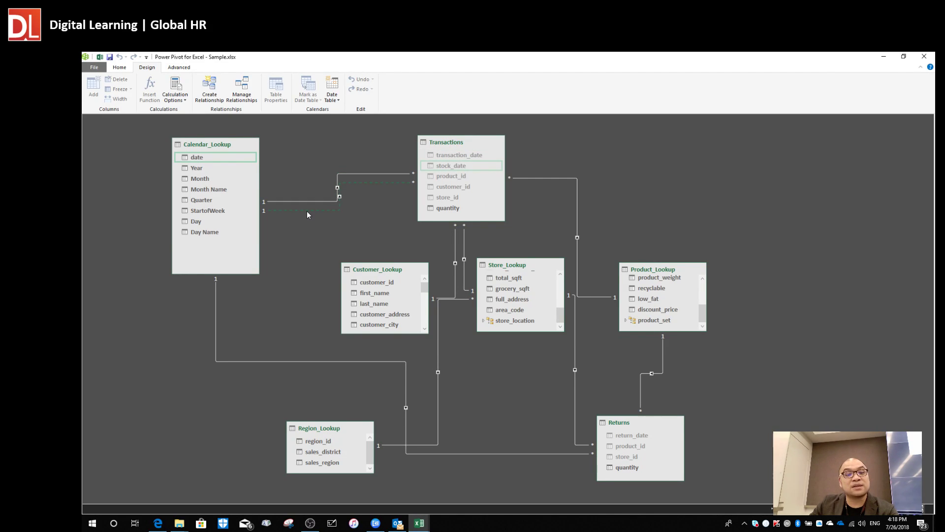
double_click(365, 174)
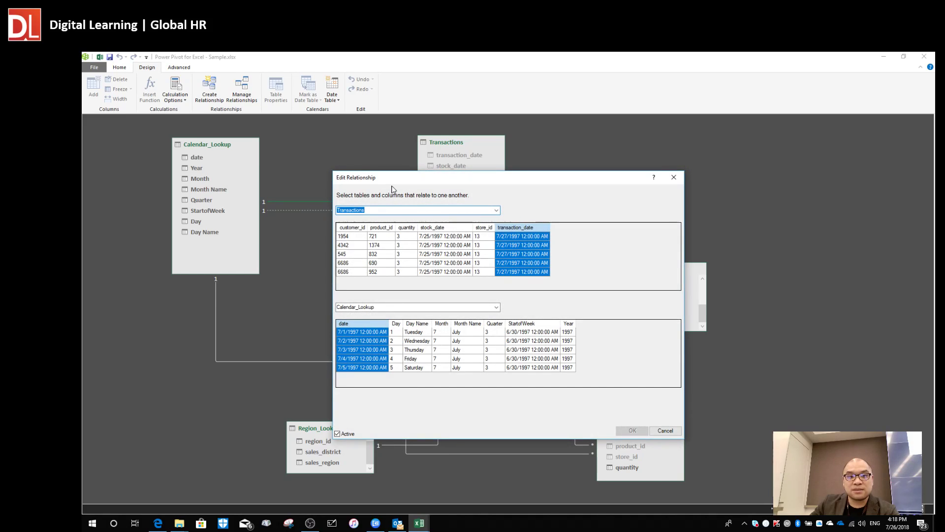
left_click_drag(385, 184, 545, 135)
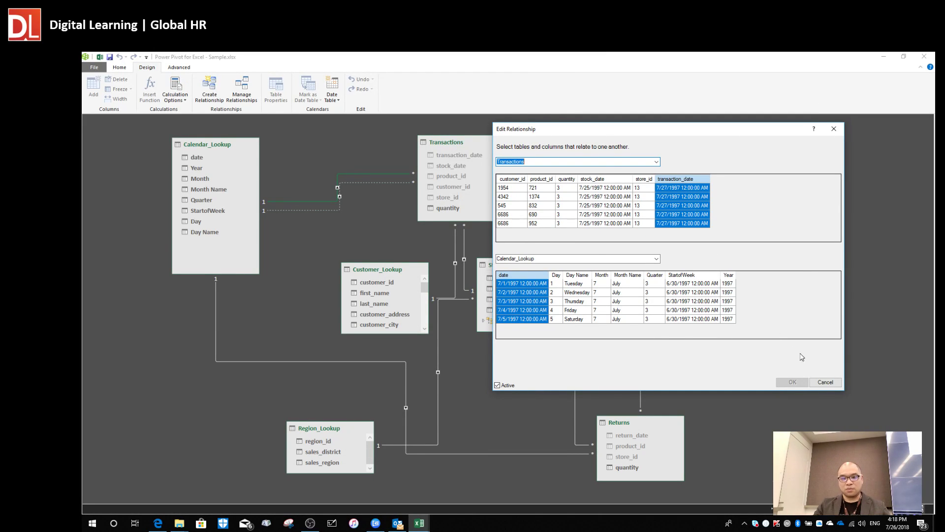
left_click(826, 382)
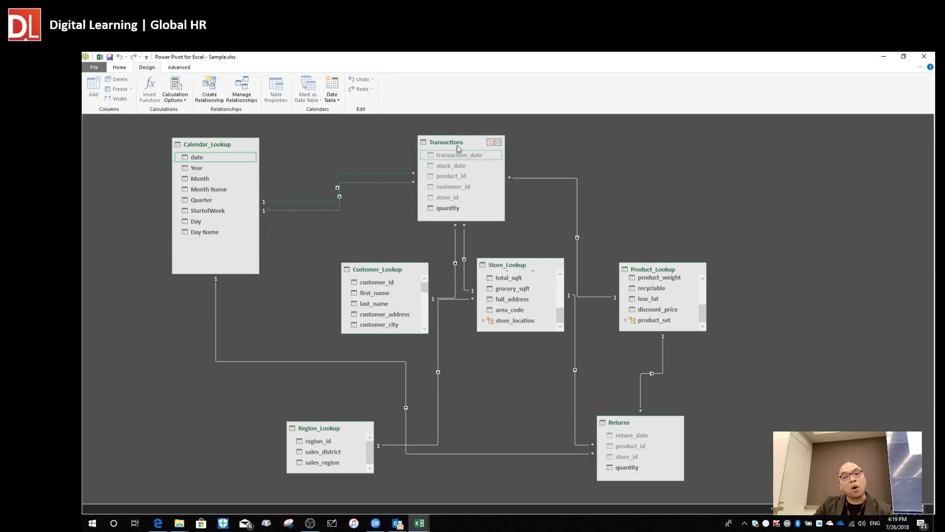
Create a PivotTable from the data model on a new worksheet.
mouse_move(453, 143)
left_mouse_down()
mouse_move(454, 134)
mouse_move(477, 132)
mouse_move(464, 133)
left_mouse_up()
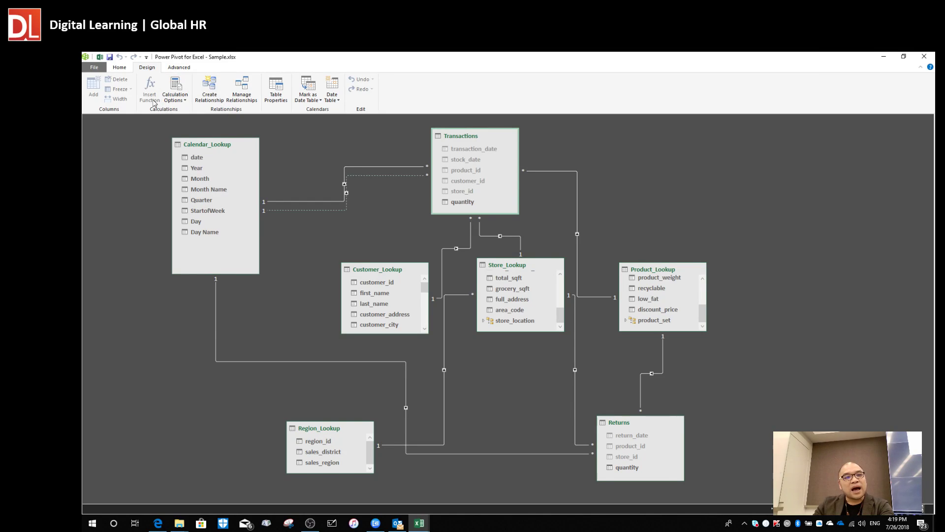
left_click(120, 67)
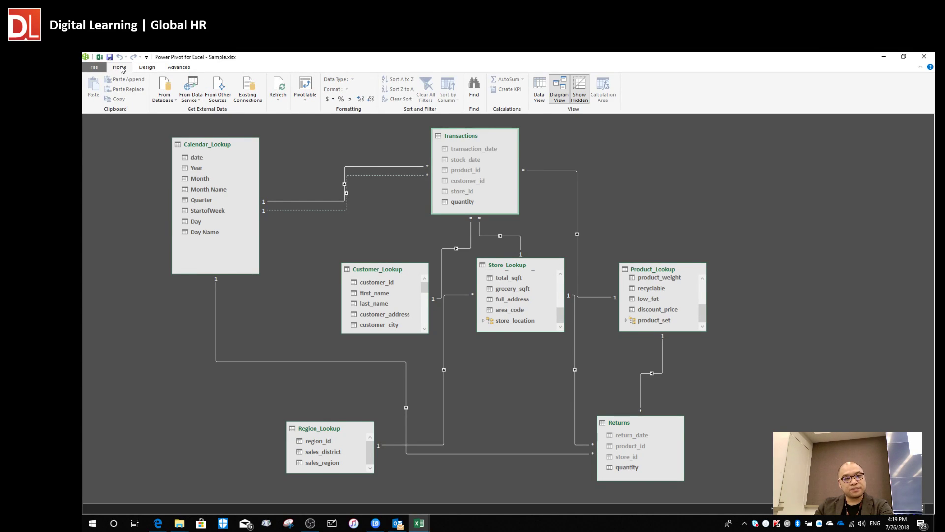
left_click(305, 85)
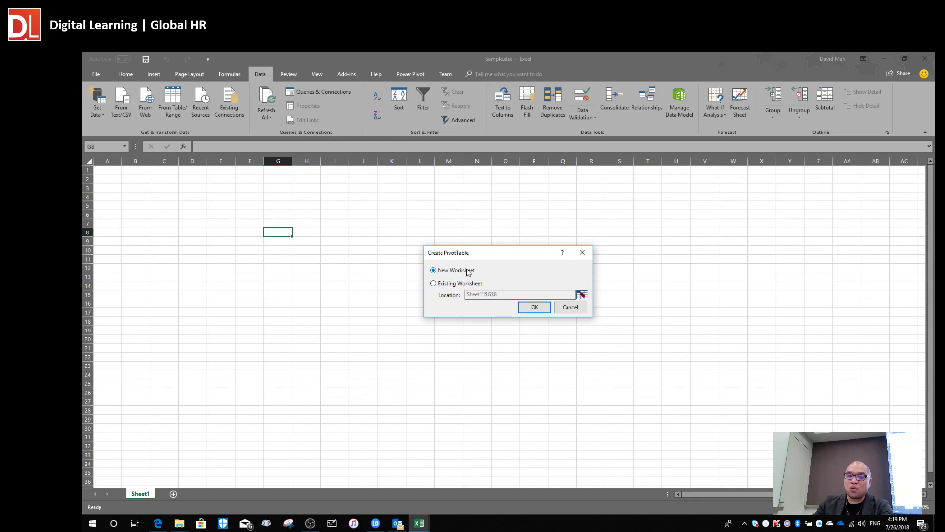
left_click(534, 308)
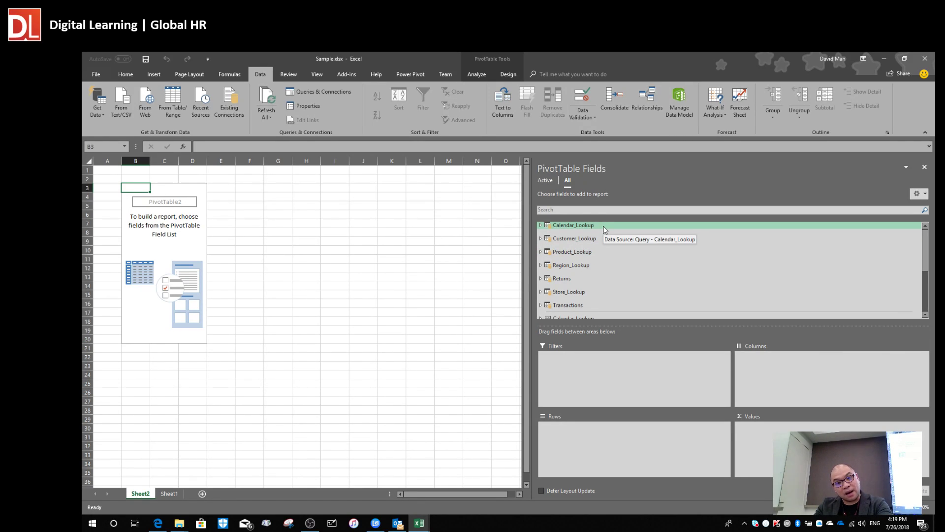
Add Calendar_Lookup's date field to Rows, grouping the PivotTable by year.
left_click(540, 225)
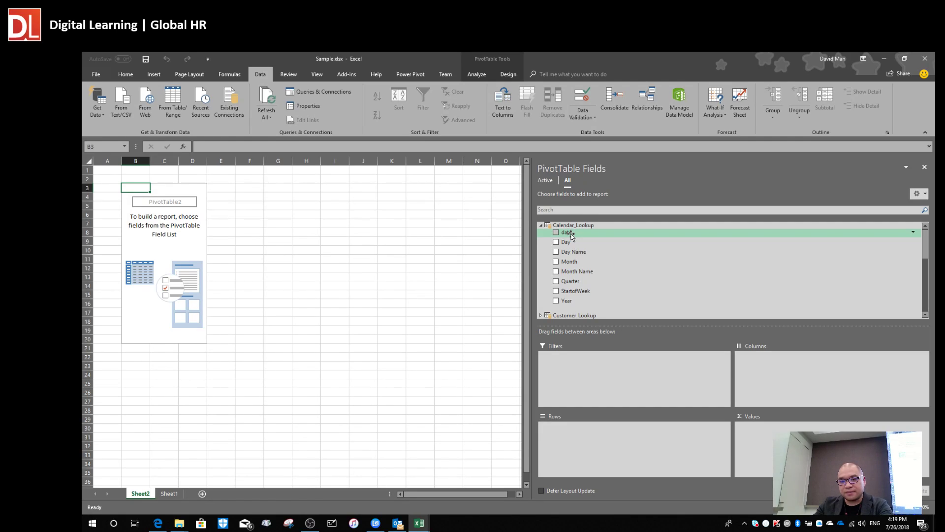
left_click_drag(571, 236, 621, 446)
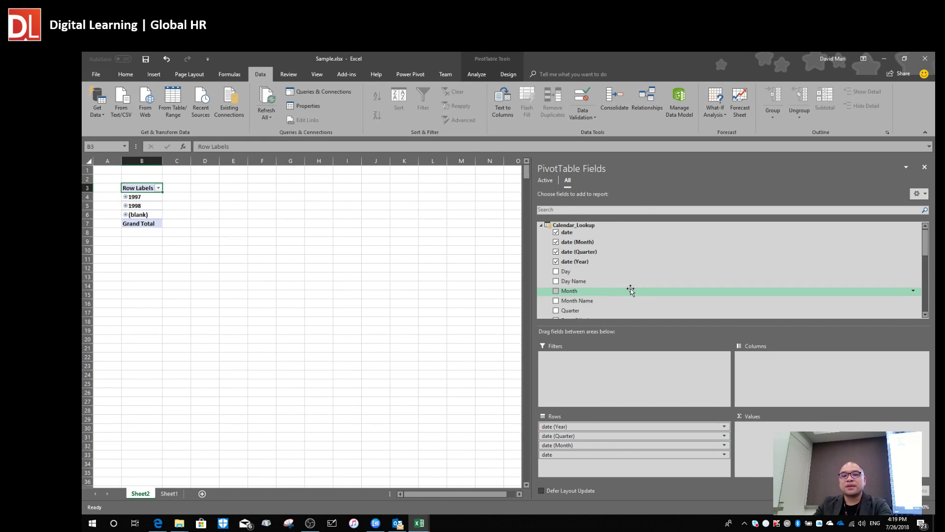
left_click(540, 226)
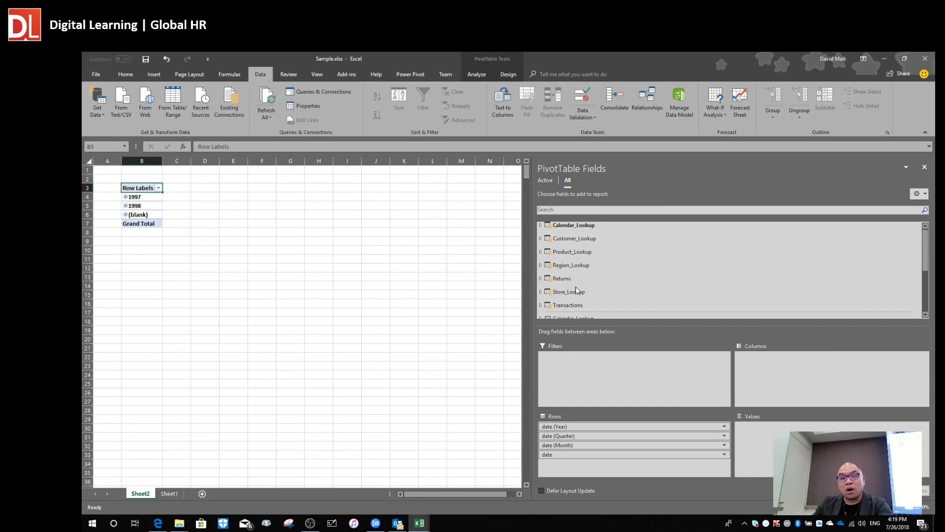
scroll(615, 290, "down", 1)
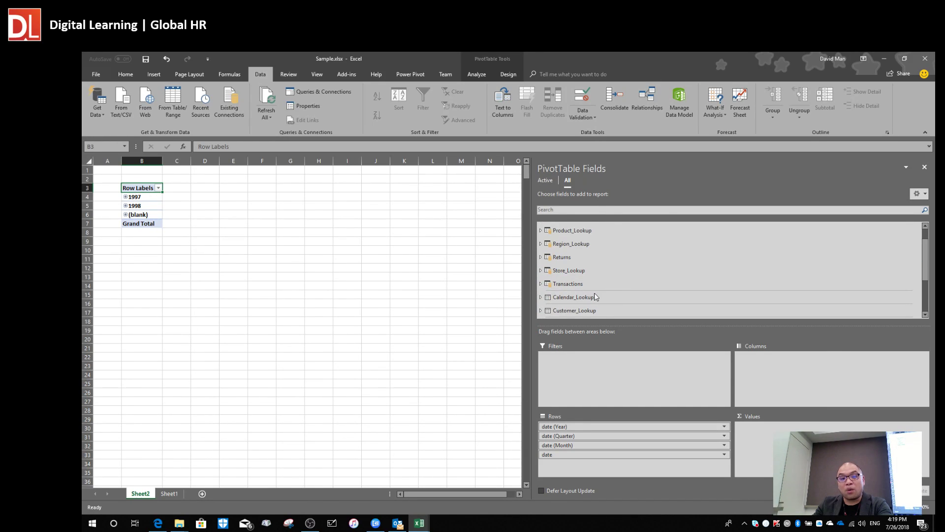
Add Transactions quantity to Values as Sum of quantity.
left_click(541, 284)
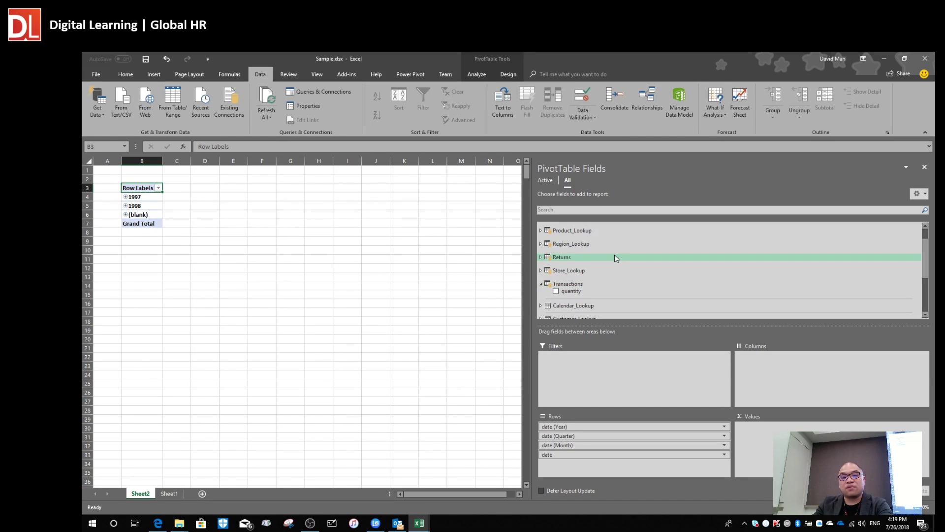
scroll(614, 255, "down", 1)
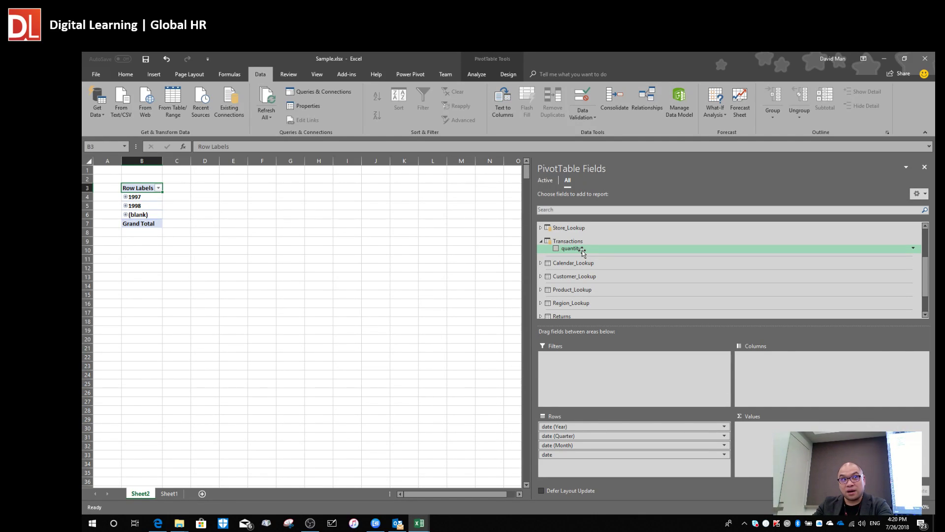
left_click_drag(583, 251, 768, 426)
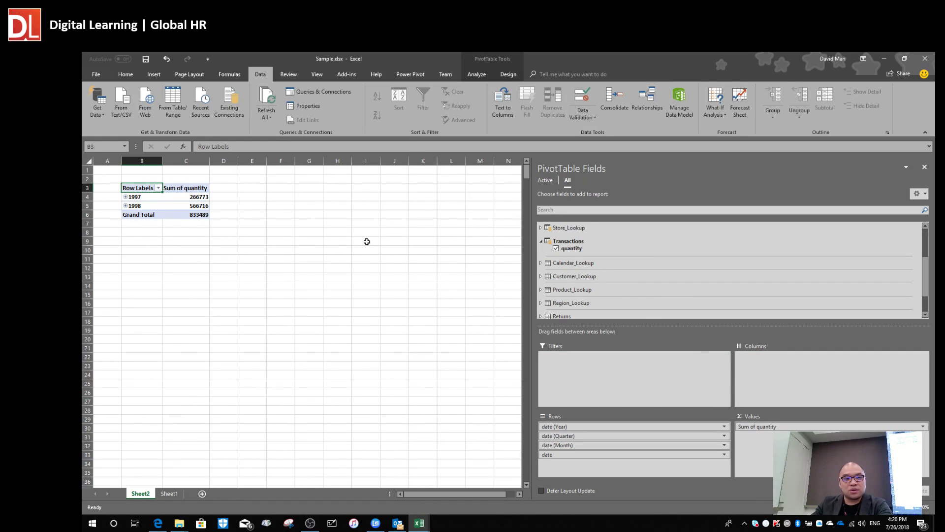
Expand 1997 and 1998 into quarters and 1997's Qtr1 into months.
left_click(126, 197)
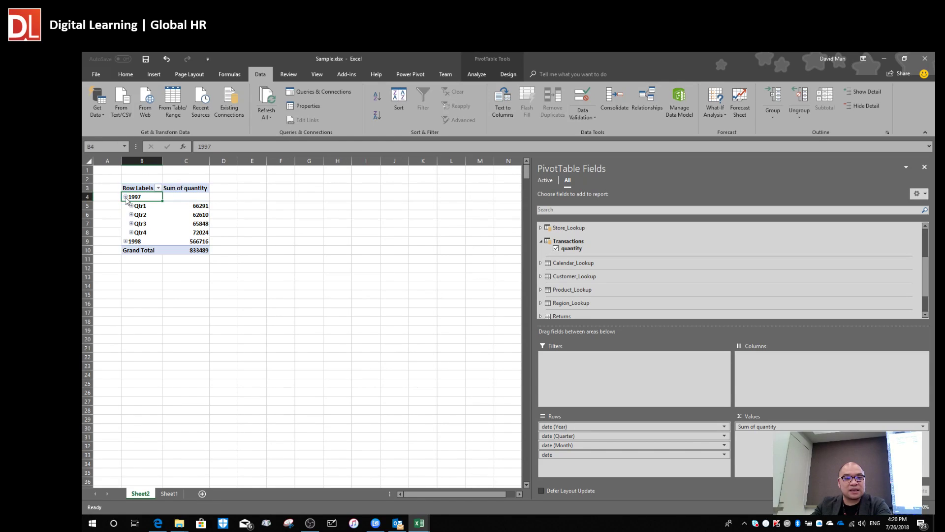
left_click(125, 241)
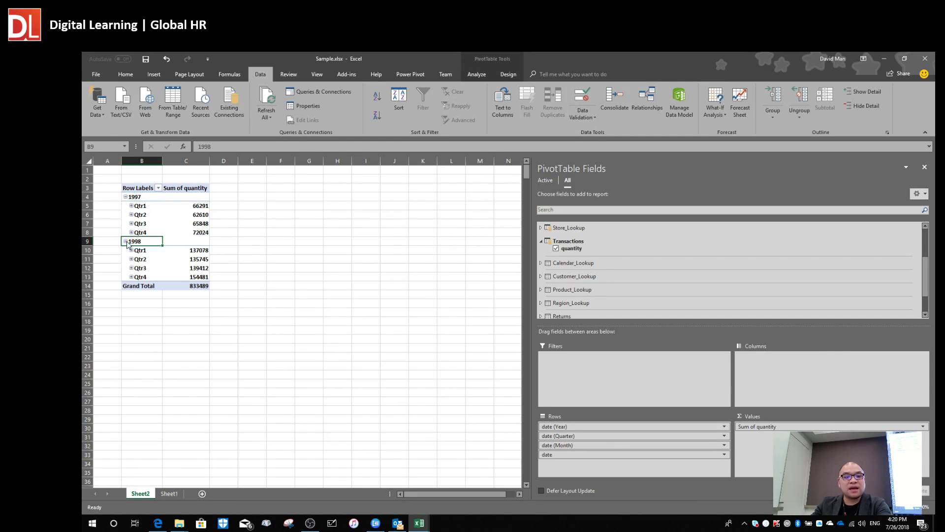
left_click(132, 206)
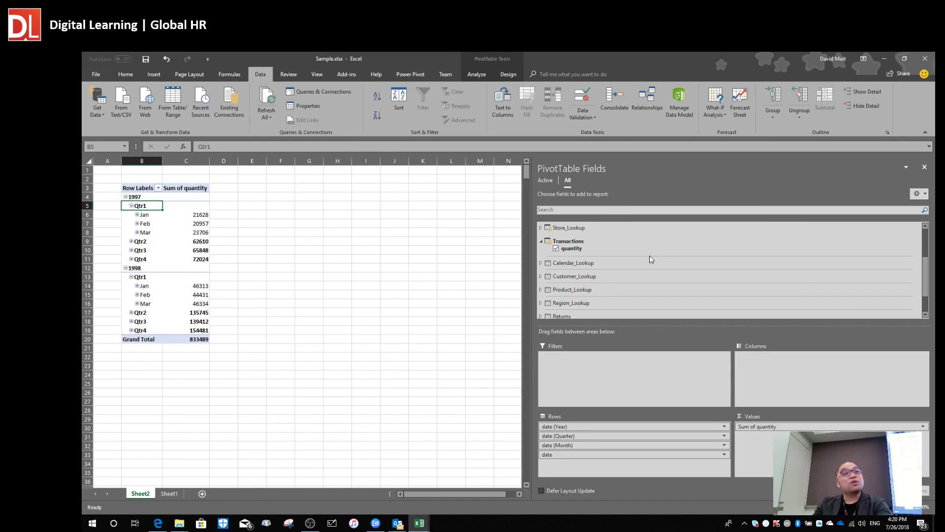
Open the data model in Power Pivot and inspect the Transactions table's relationships.
left_click(681, 104)
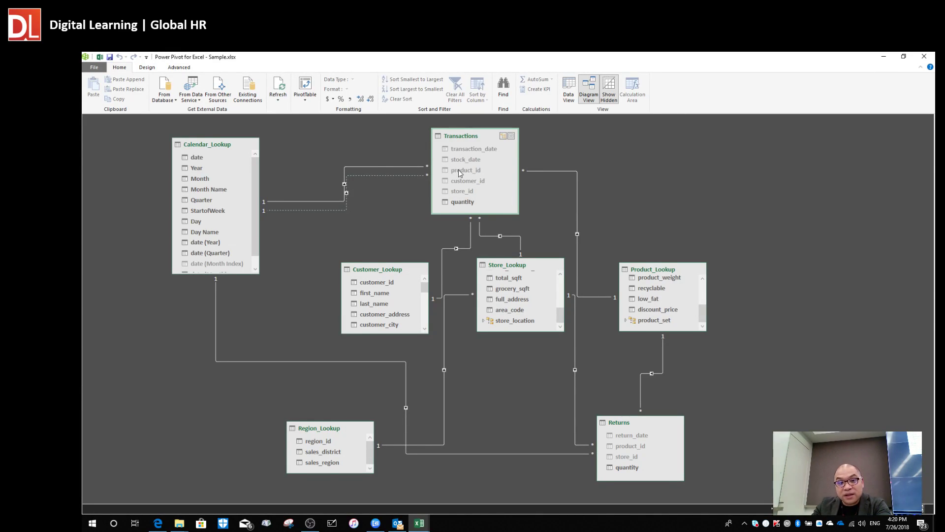
left_click(571, 171)
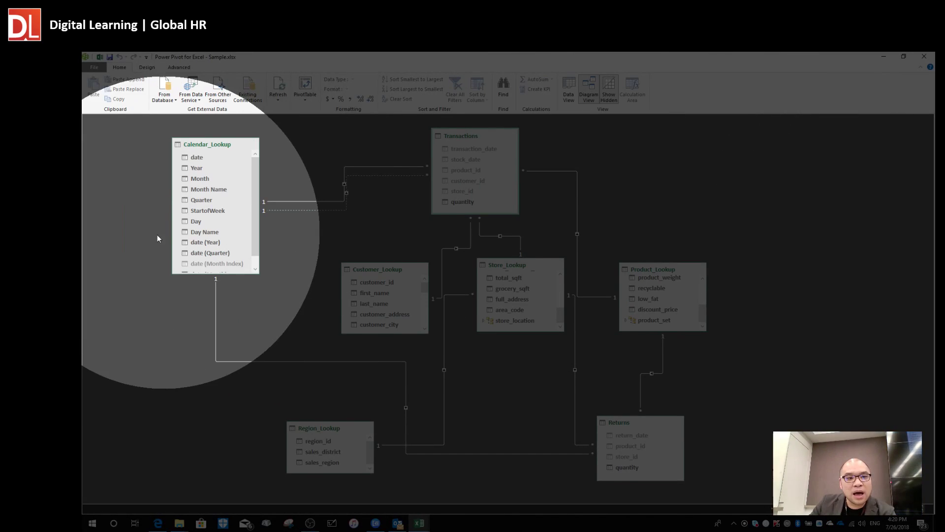
left_click(262, 211)
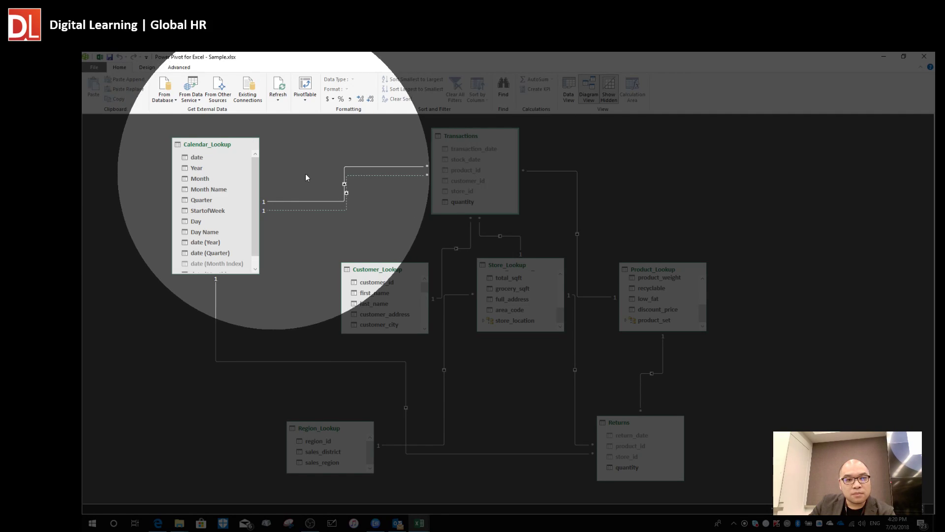
left_click(458, 160)
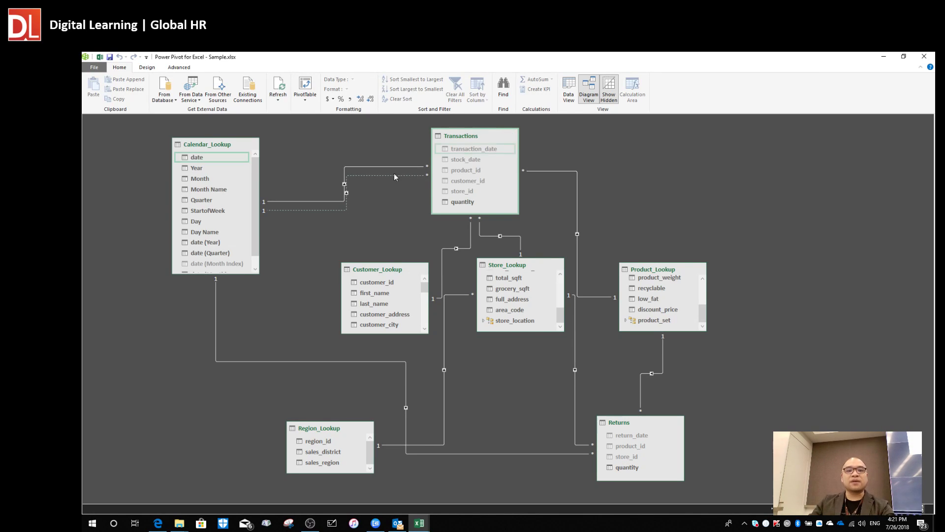
Reposition Transactions and Calendar_Lookup, lengthen Calendar_Lookup to show all columns, and select its date column.
left_click_drag(462, 139, 447, 145)
left_click_drag(218, 150, 209, 141)
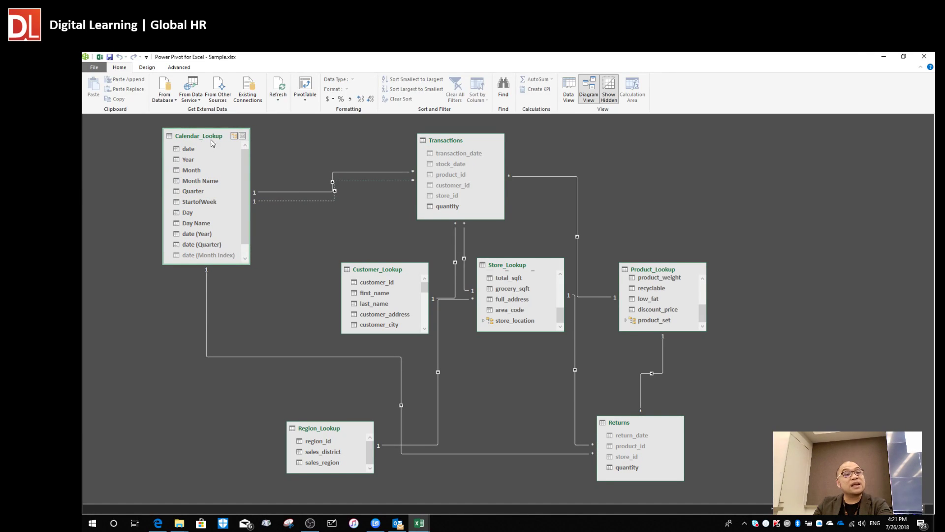
left_click_drag(222, 265, 222, 295)
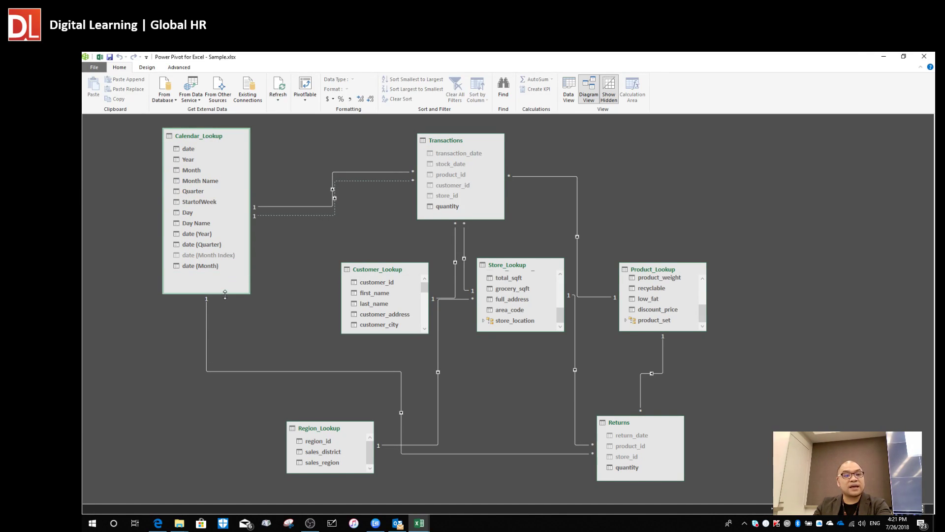
left_click(188, 148)
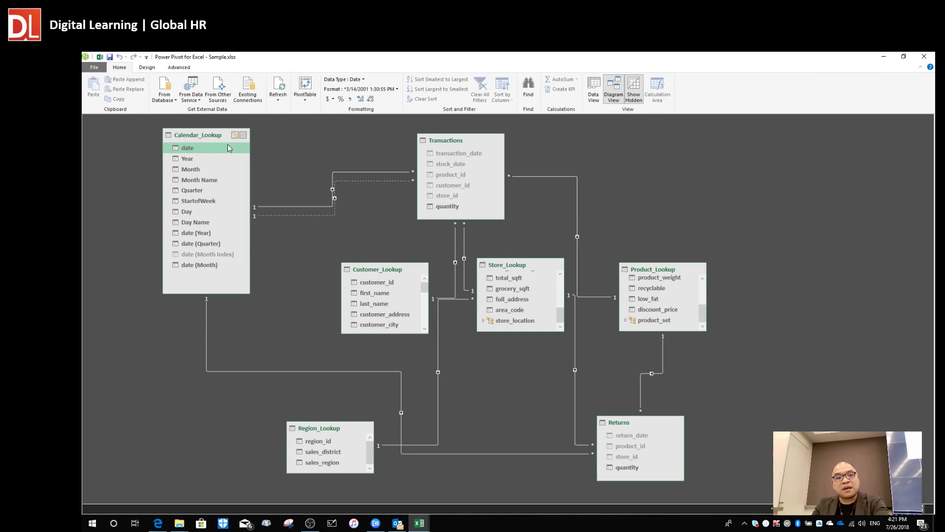
Hide Calendar_Lookup's date column from client tools.
right_click(466, 157)
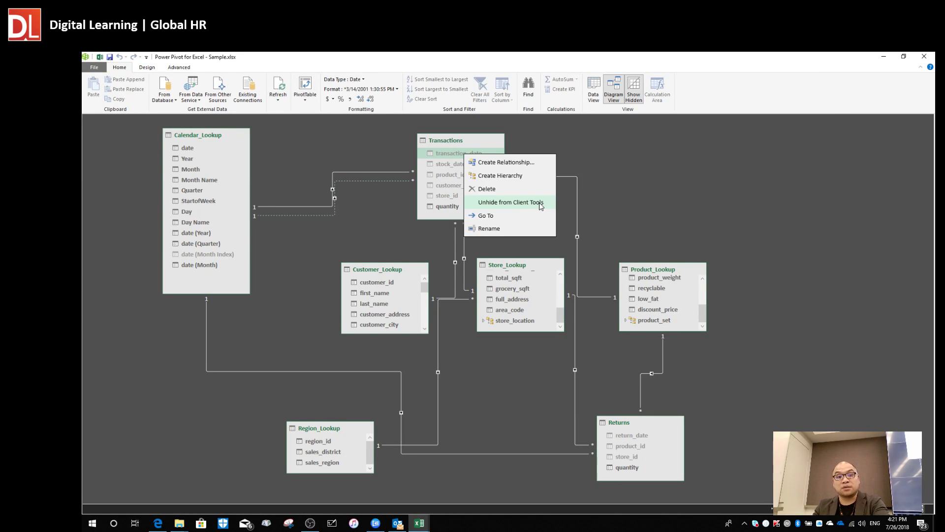
left_click(652, 165)
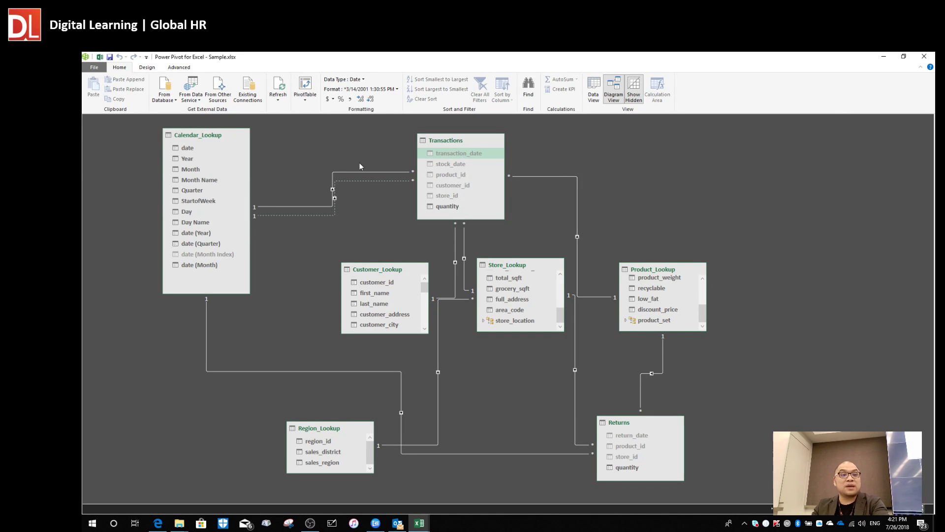
right_click(186, 150)
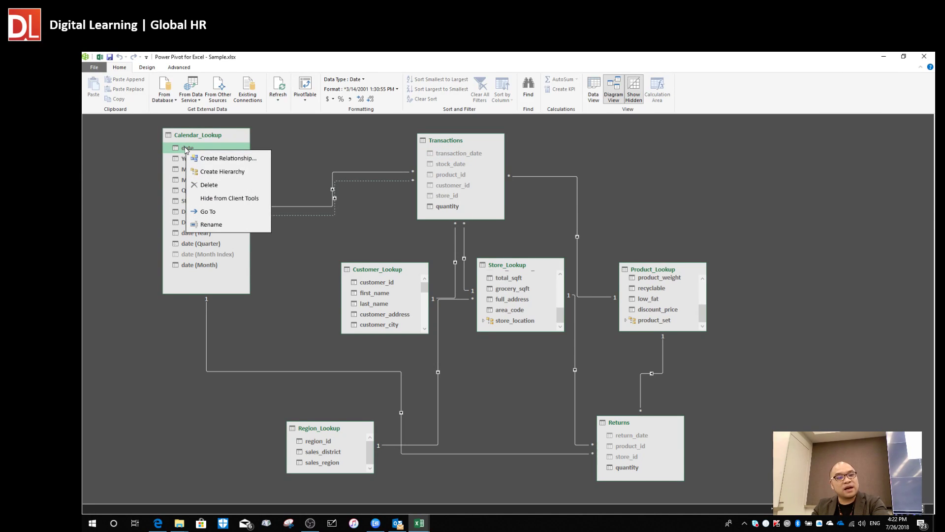
left_click(237, 199)
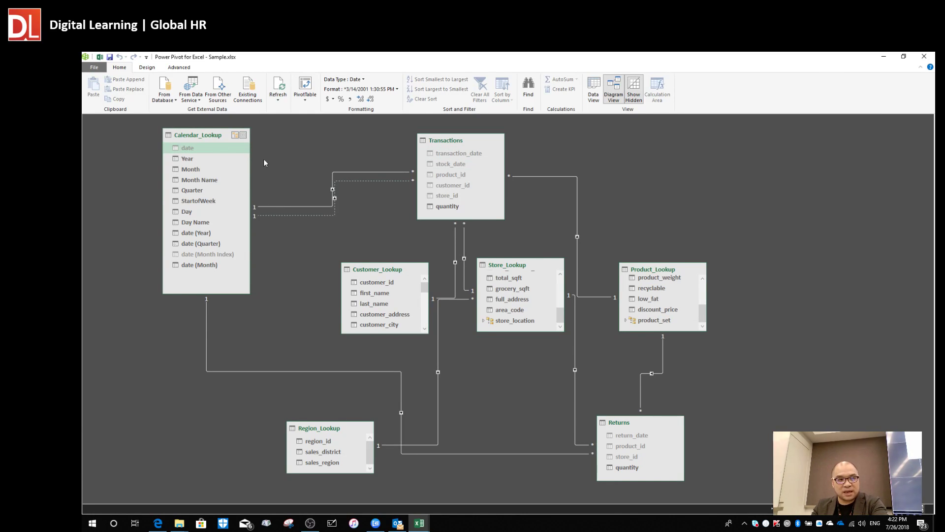
Unhide the date column from client tools and return to the Excel PivotTable.
right_click(190, 150)
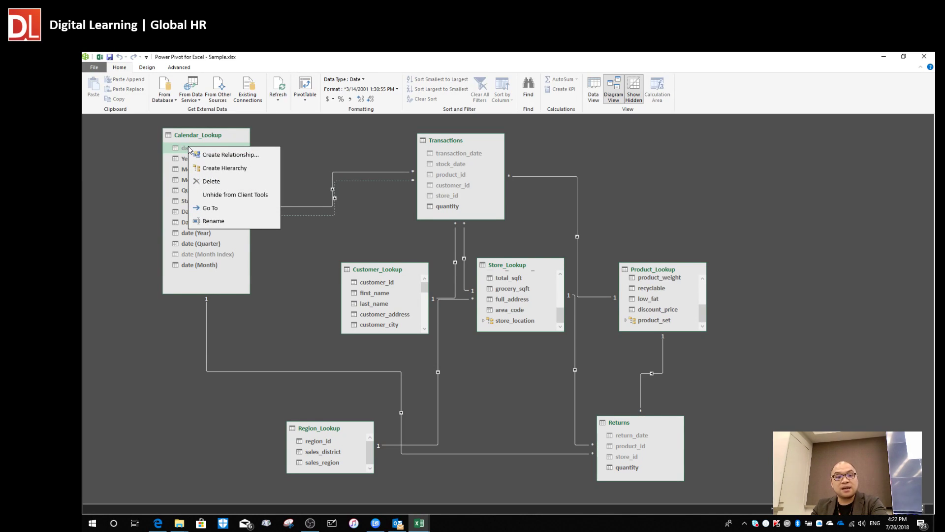
left_click(250, 197)
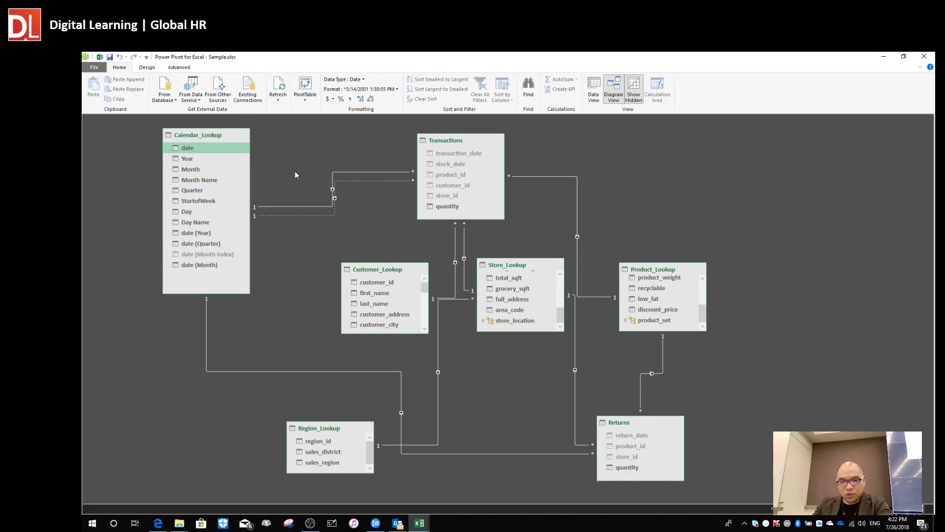
key("alt")
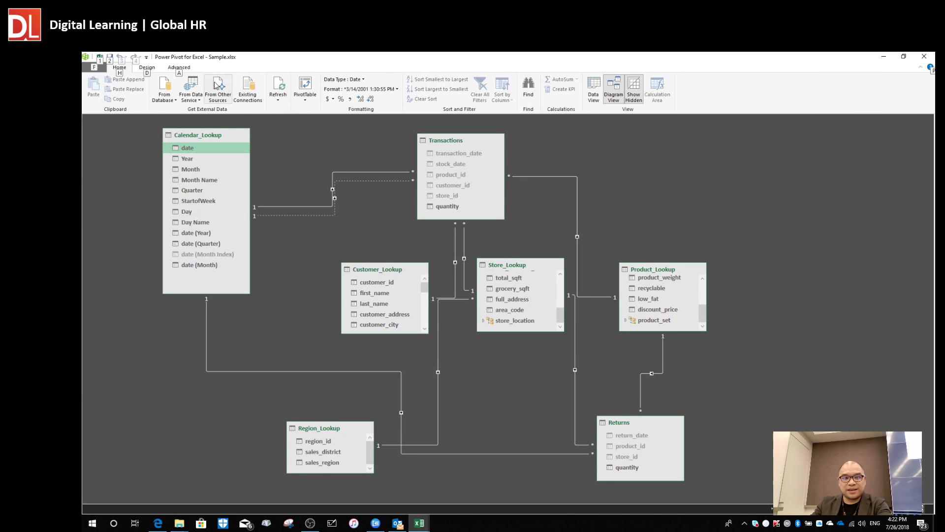
key("alt+Tab")
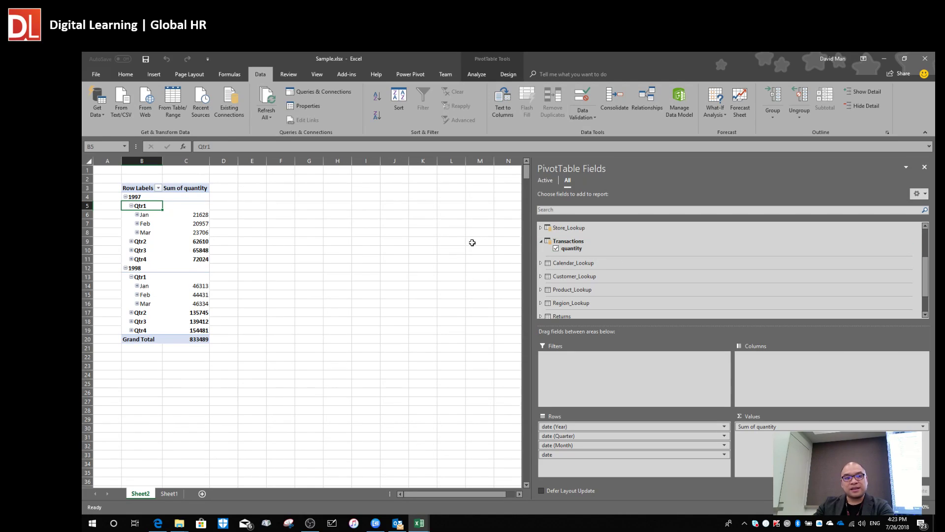
Nudge Transactions, move Product_Lookup to the top right and Store_Lookup further right, then return to Excel.
left_click(178, 232)
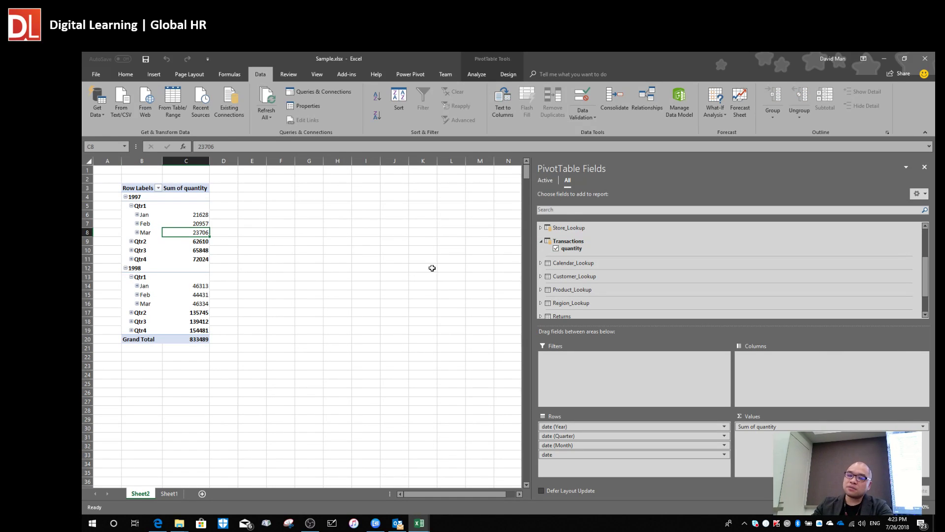
key("alt+Tab")
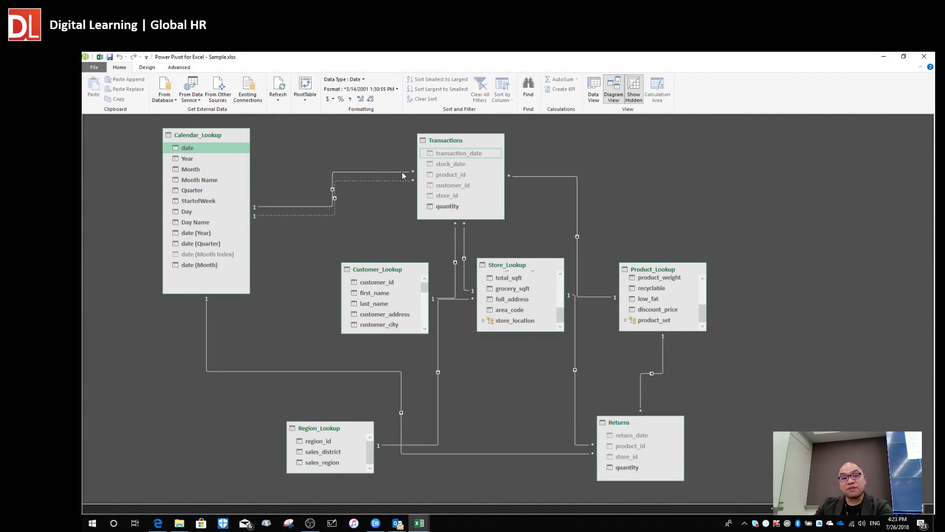
left_click_drag(460, 147, 472, 143)
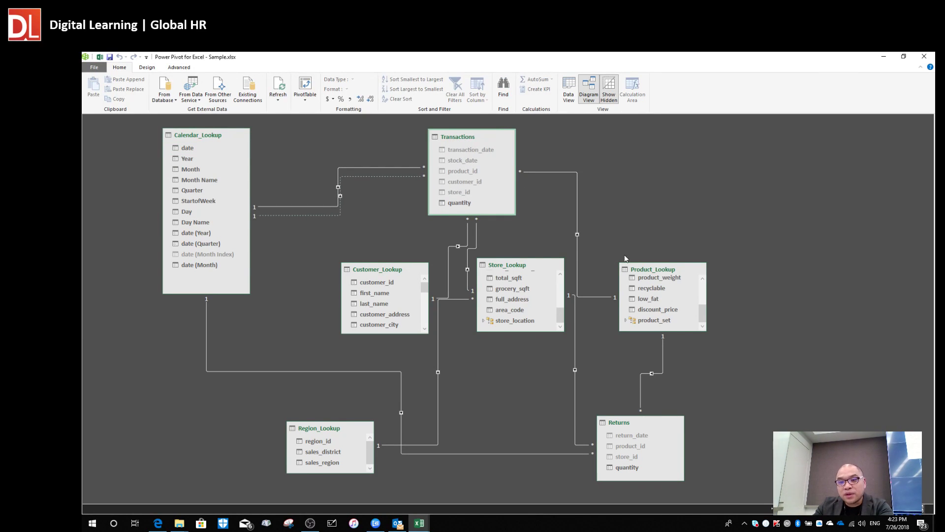
left_click_drag(664, 273, 712, 182)
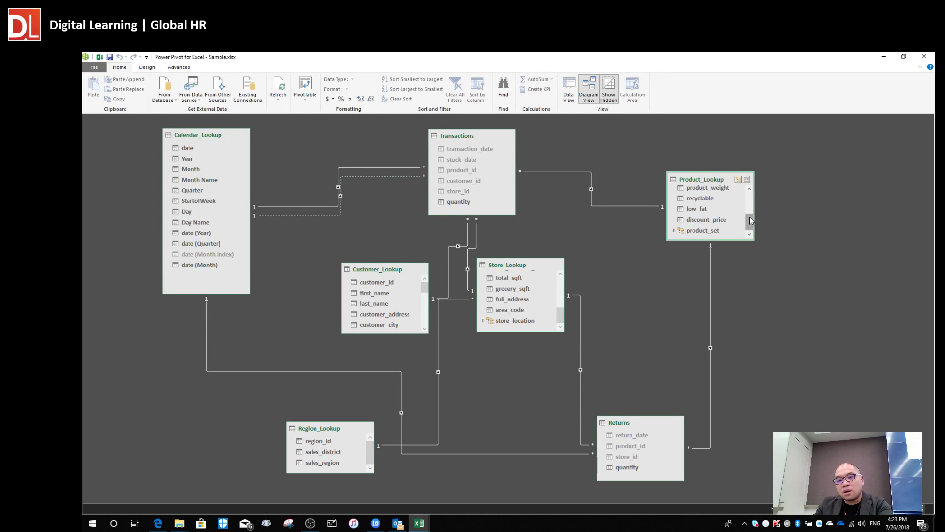
left_click_drag(518, 266, 573, 258)
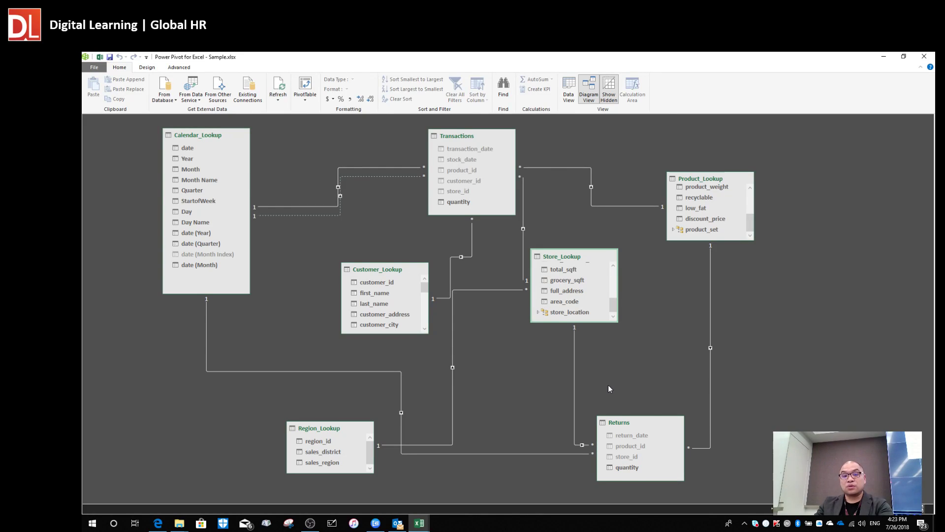
left_click_drag(614, 305, 615, 267)
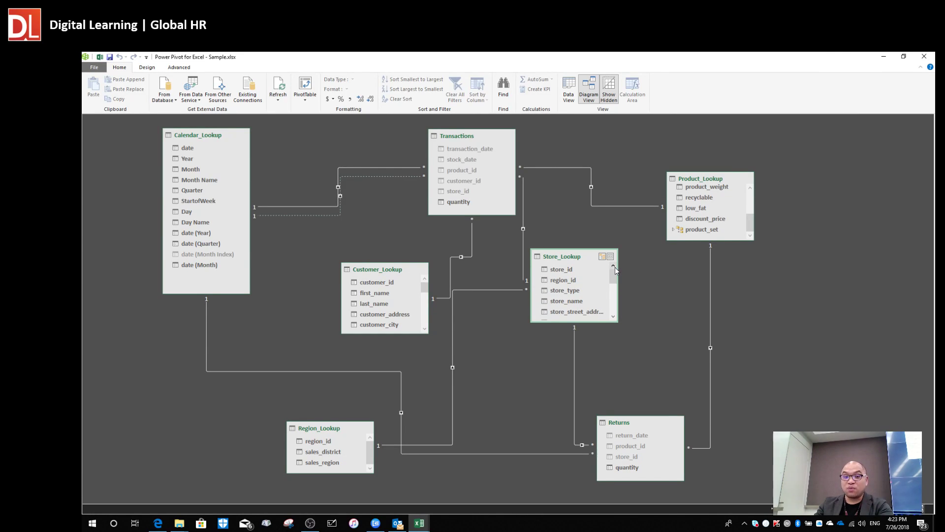
key("alt+Tab")
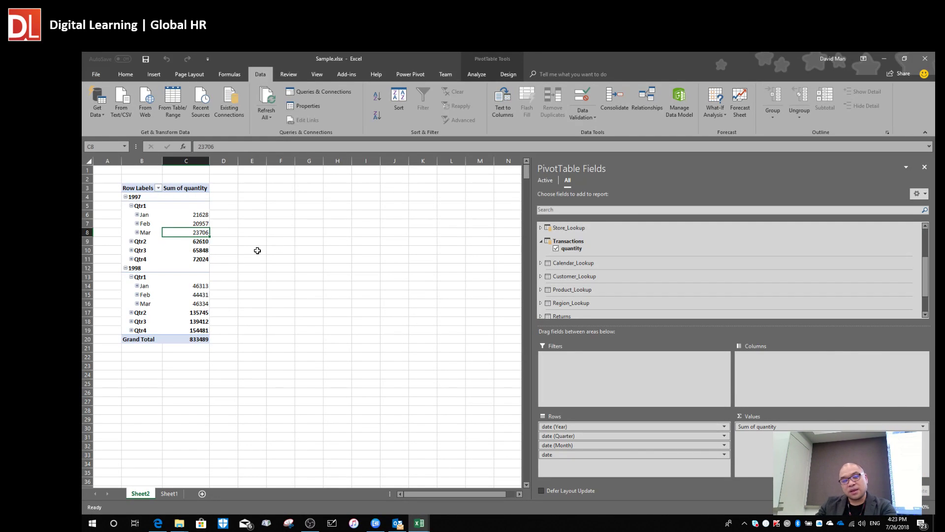
Add Store_Lookup's store_location to the PivotTable Columns, splitting quantity into CANADA, MEXICO and USA.
left_click(540, 241)
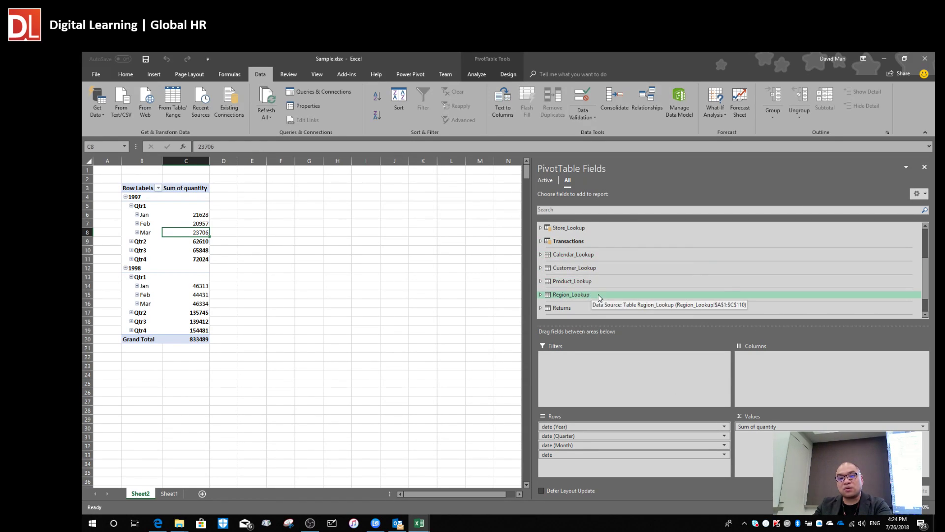
scroll(606, 264, "up", 1)
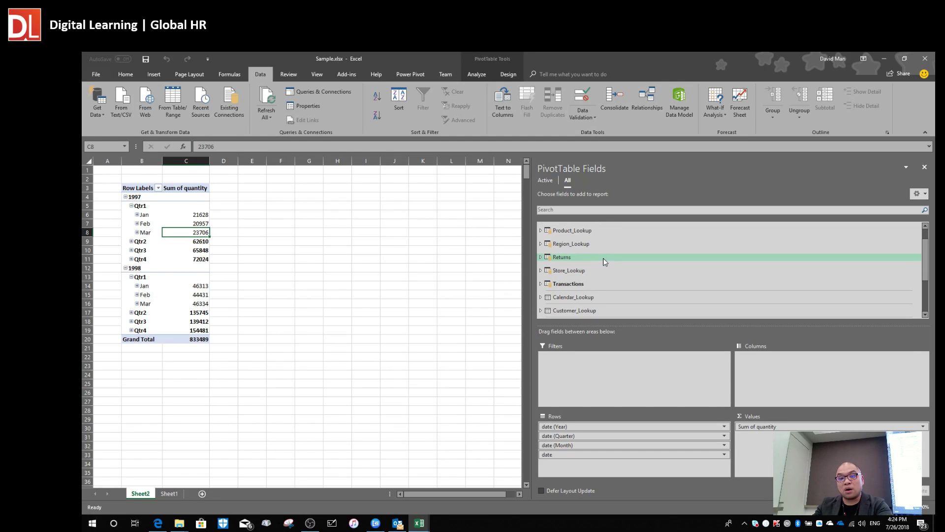
left_click(567, 272)
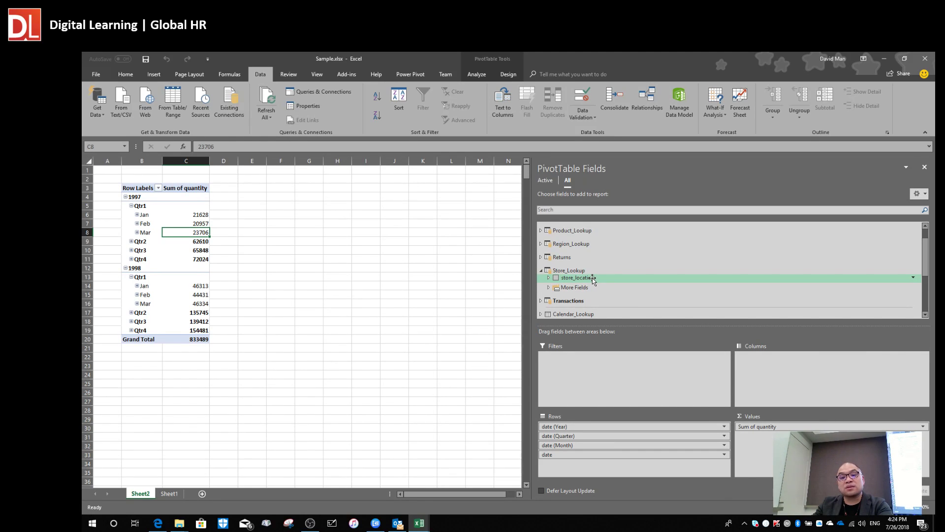
left_click_drag(593, 279, 790, 380)
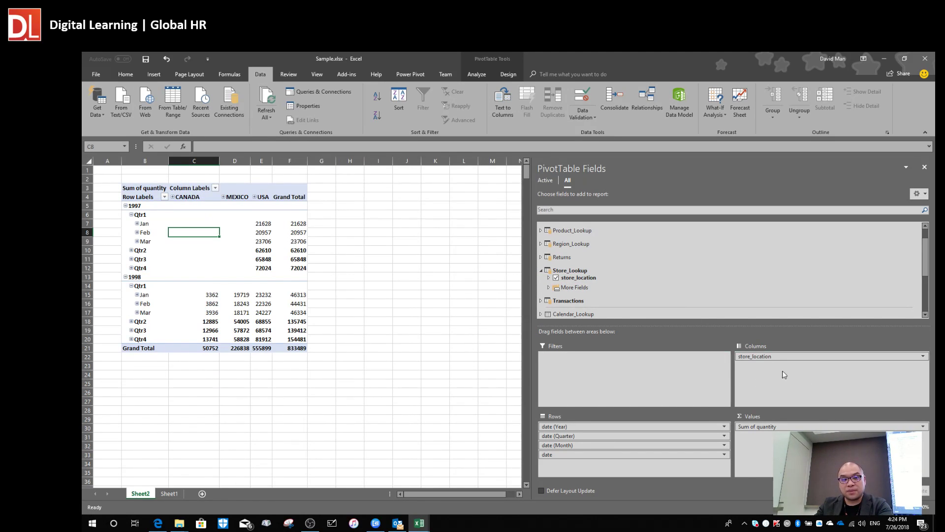
Widen the Grand Total column F and USA column E, and narrow column C slightly.
left_click(241, 224)
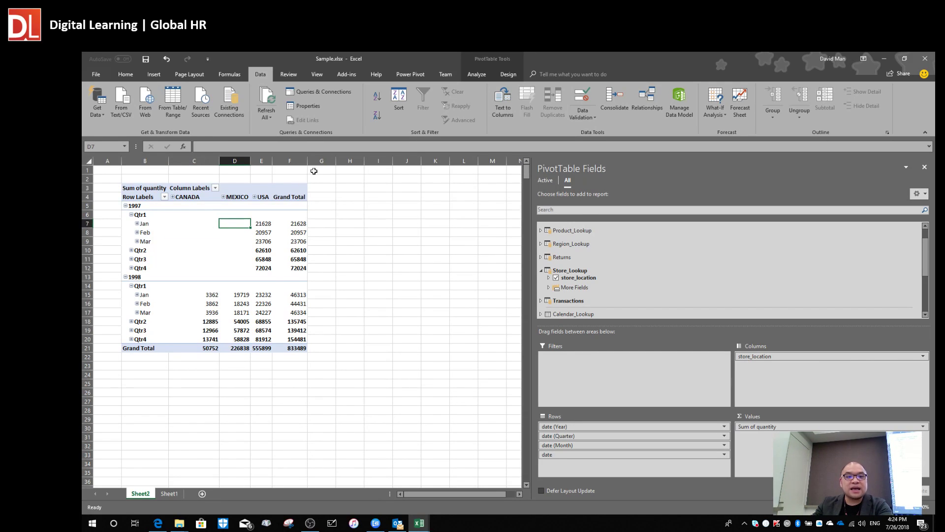
left_click_drag(307, 161, 364, 160)
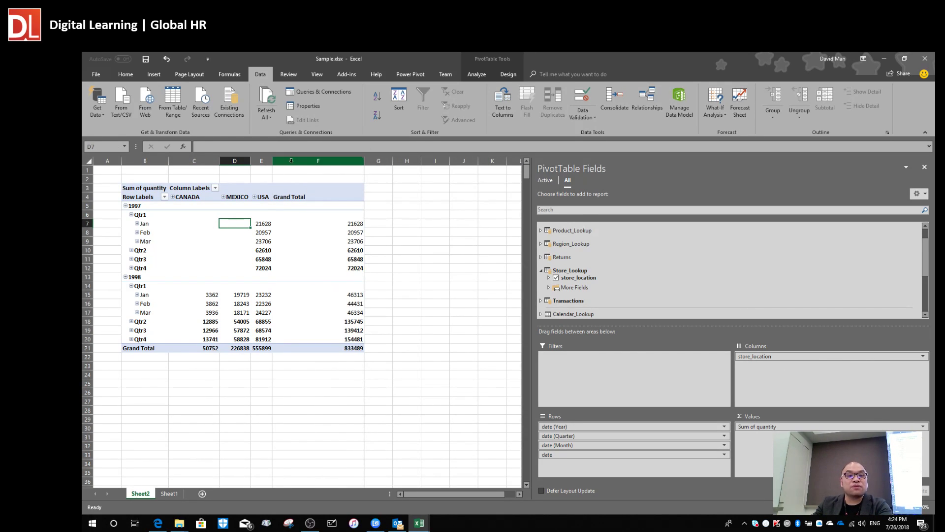
left_click_drag(272, 160, 294, 161)
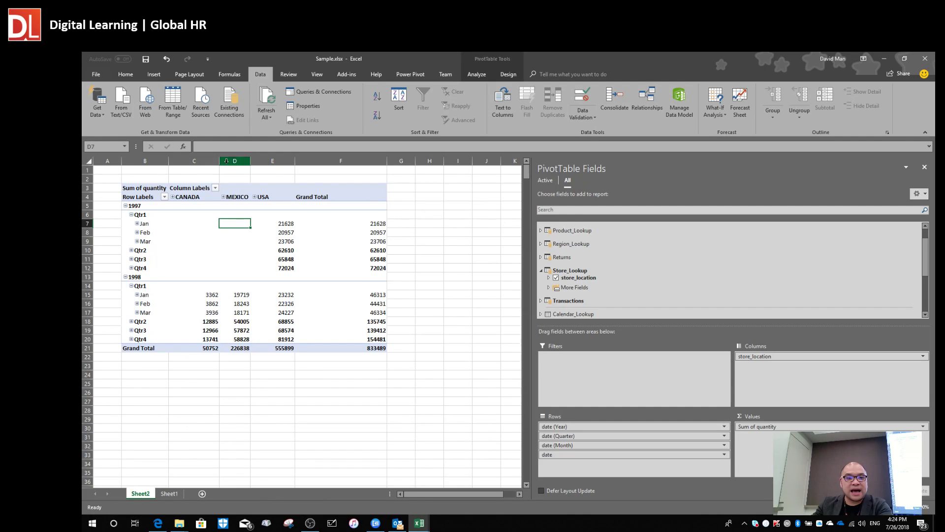
left_click_drag(220, 161, 212, 161)
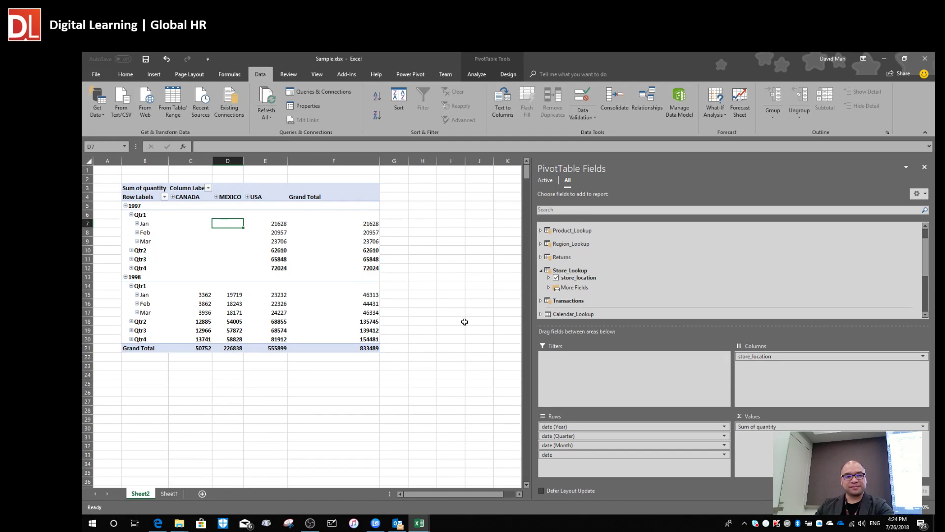
left_click(311, 524)
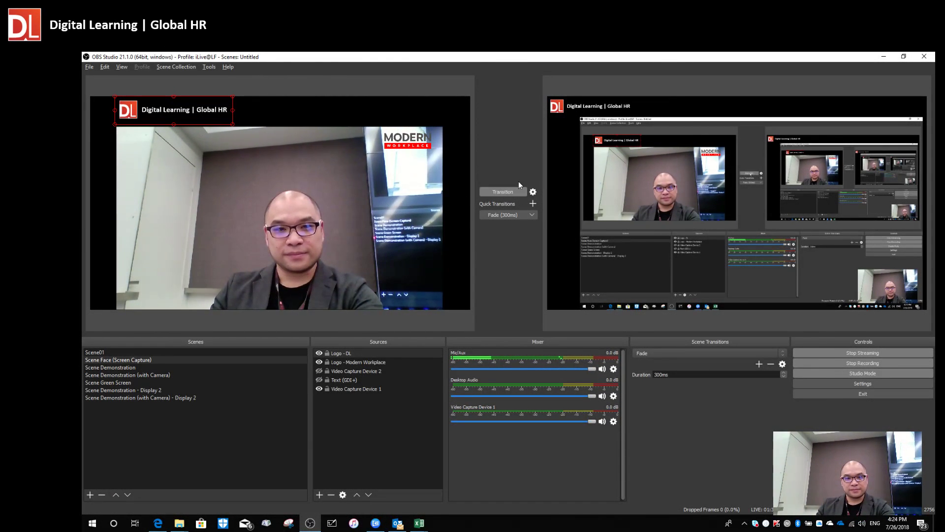
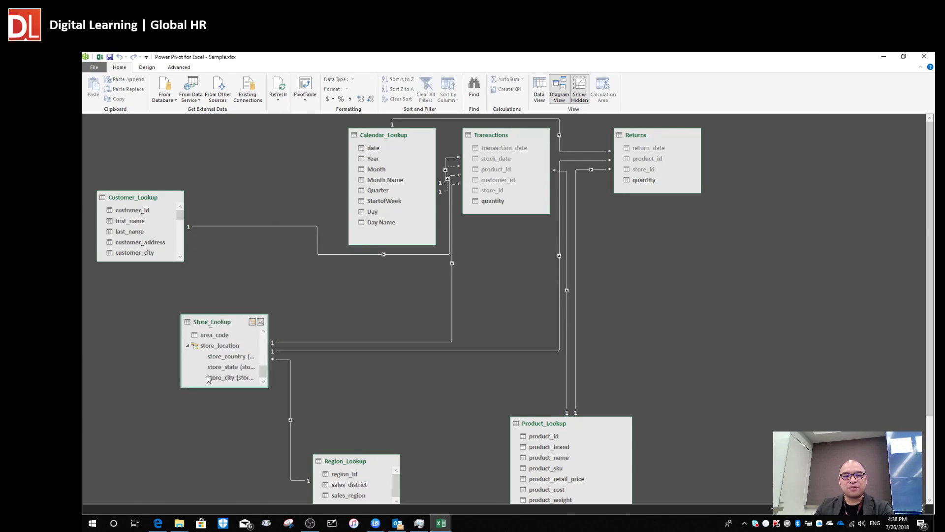
Move Store_Lookup to the bottom-left, Calendar_Lookup left, and shift Transactions and Returns leftward.
left_click_drag(155, 224, 202, 406)
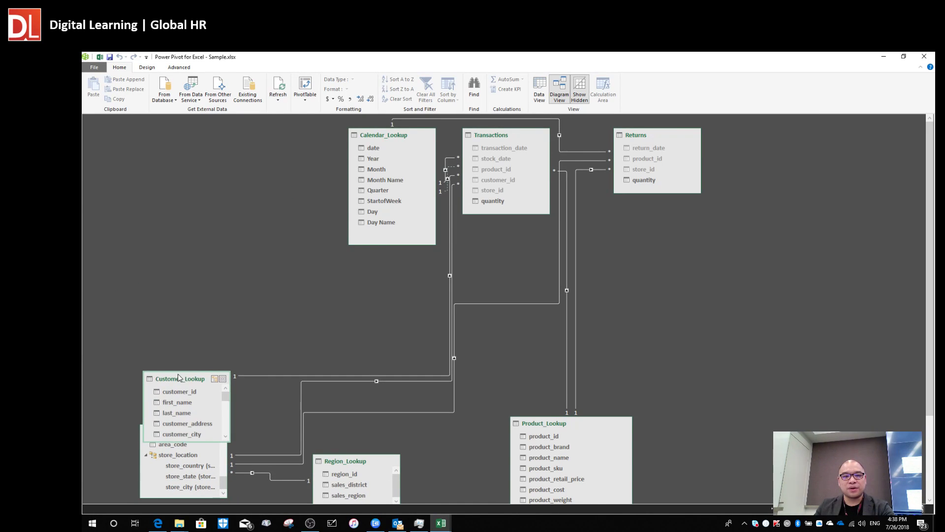
left_click_drag(393, 134, 257, 178)
left_click_drag(500, 136, 447, 138)
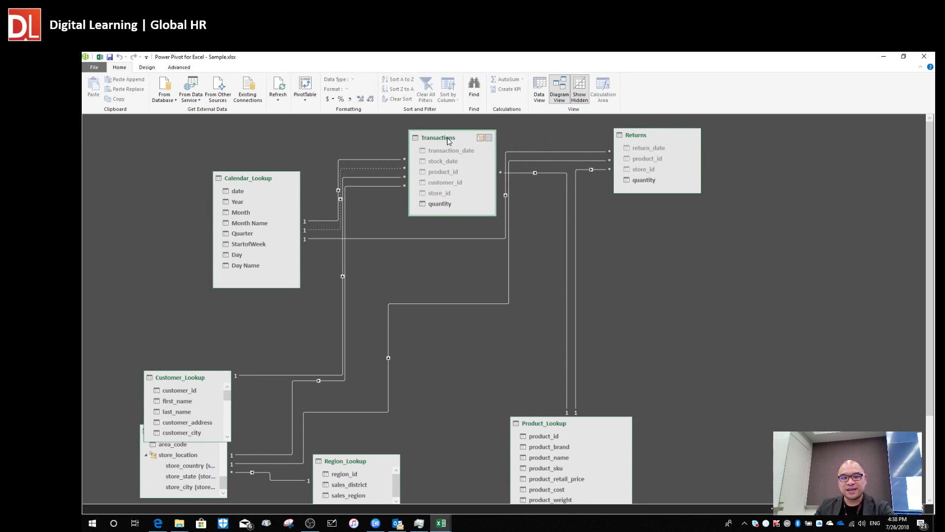
left_click_drag(641, 141, 616, 239)
key("alt+Tab")
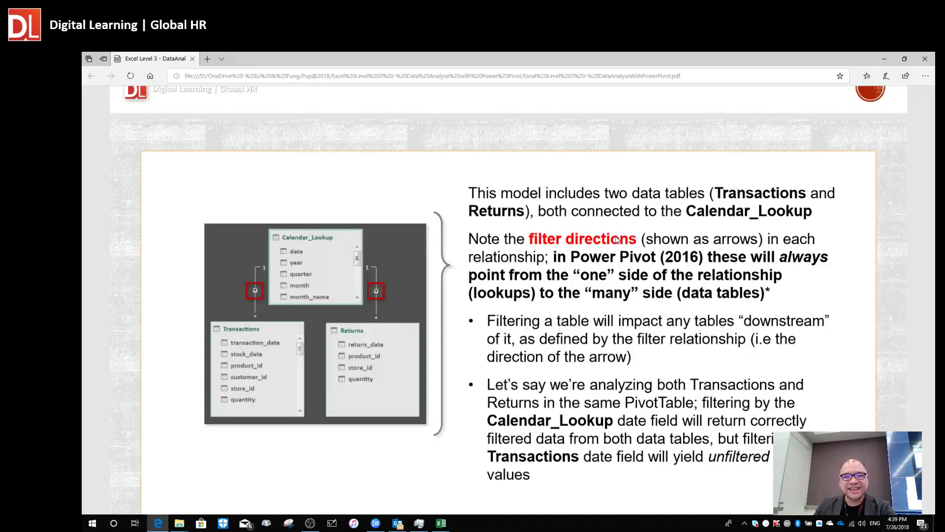
key("alt+Tab")
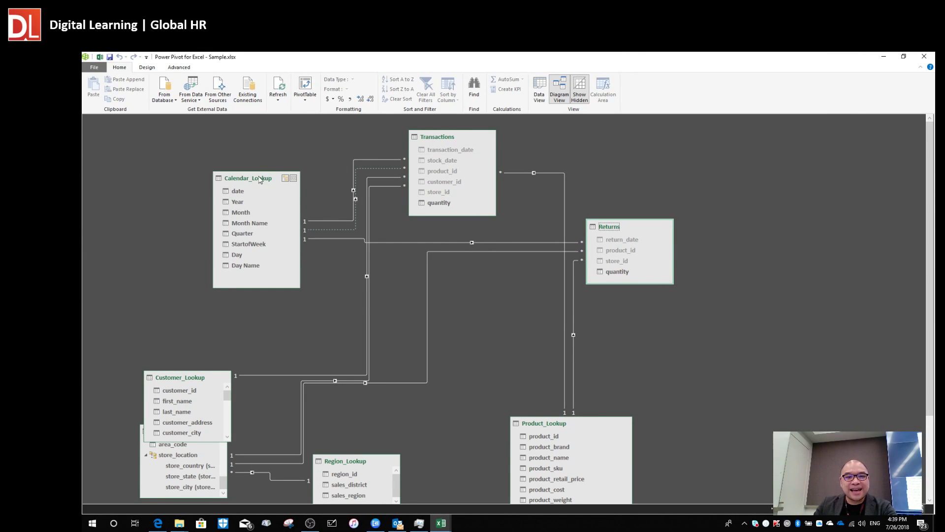
Put Calendar_Lookup above, with Transactions down-left and Returns down-right below it.
left_click_drag(419, 160, 547, 134)
left_click_drag(441, 142, 365, 249)
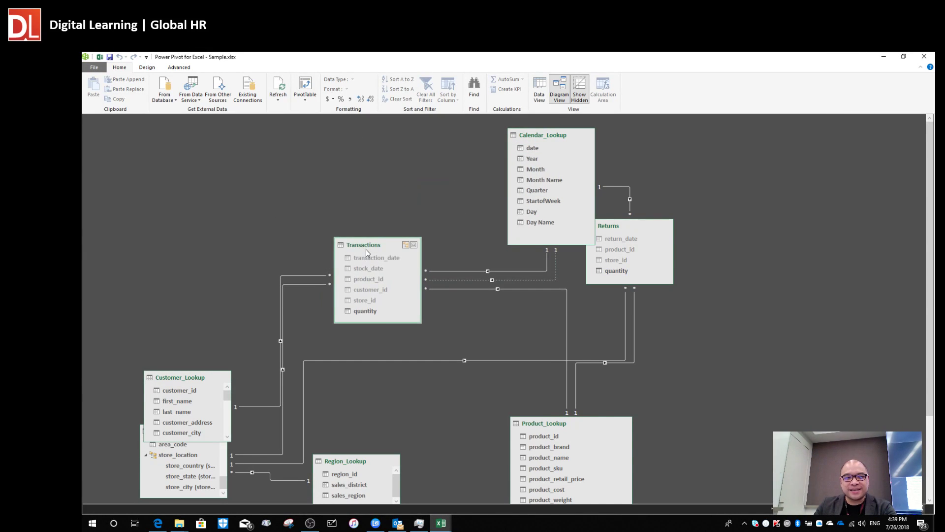
key("alt+Tab")
key("alt+Tab")
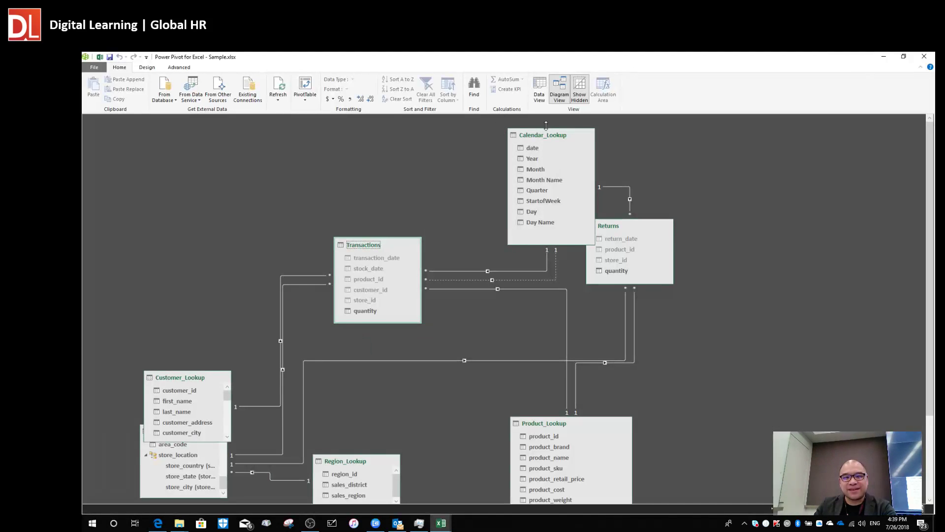
left_click_drag(543, 137, 495, 136)
left_click_drag(617, 231, 633, 265)
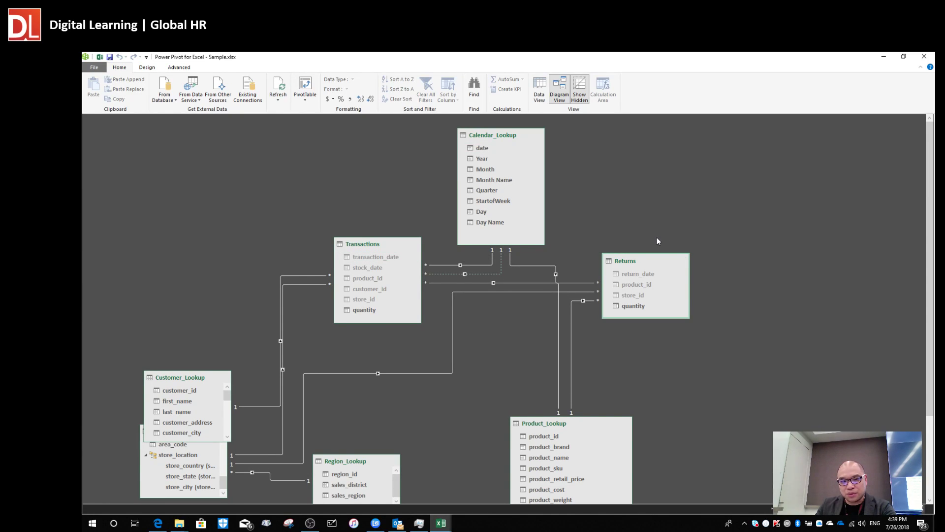
Check the filter-directions slide, then fine-tune the Returns, Transactions and Calendar_Lookup positions.
key("alt+Tab")
key("alt+Tab")
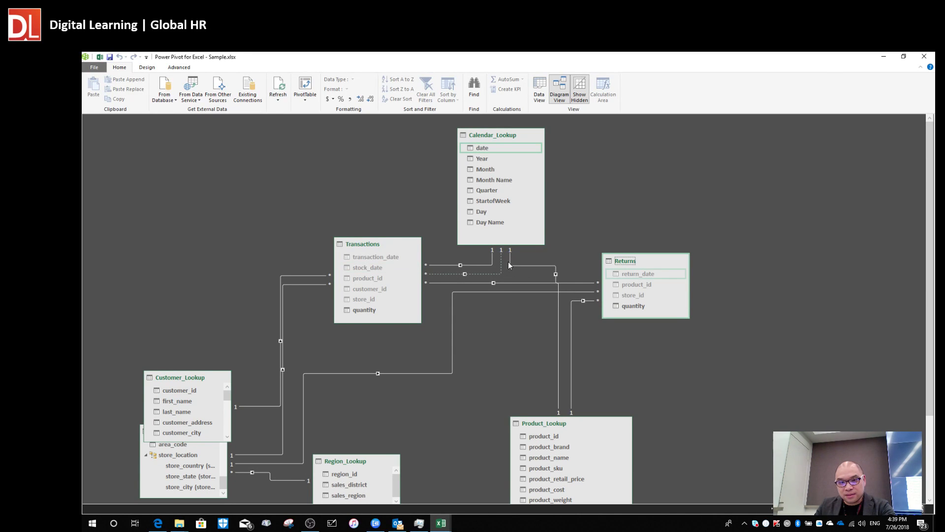
key("alt+Tab")
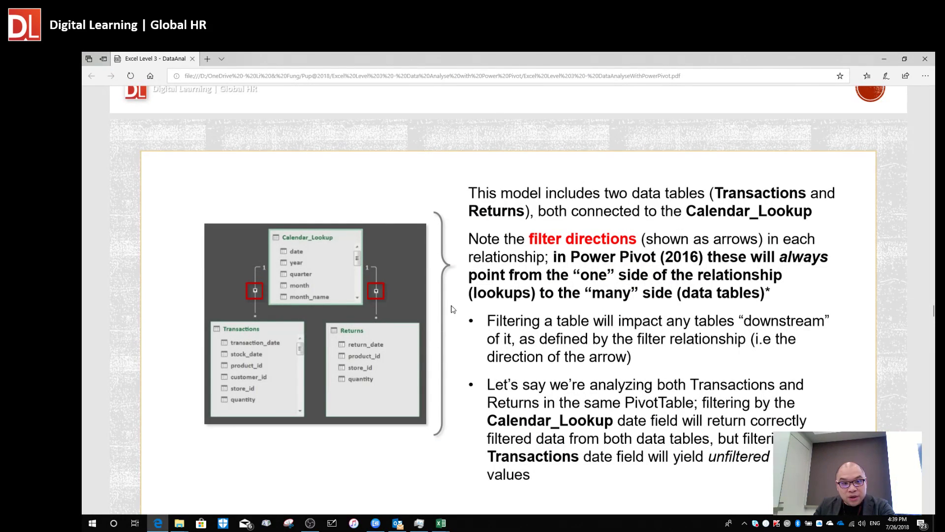
key("alt+Tab")
left_click_drag(649, 265, 710, 264)
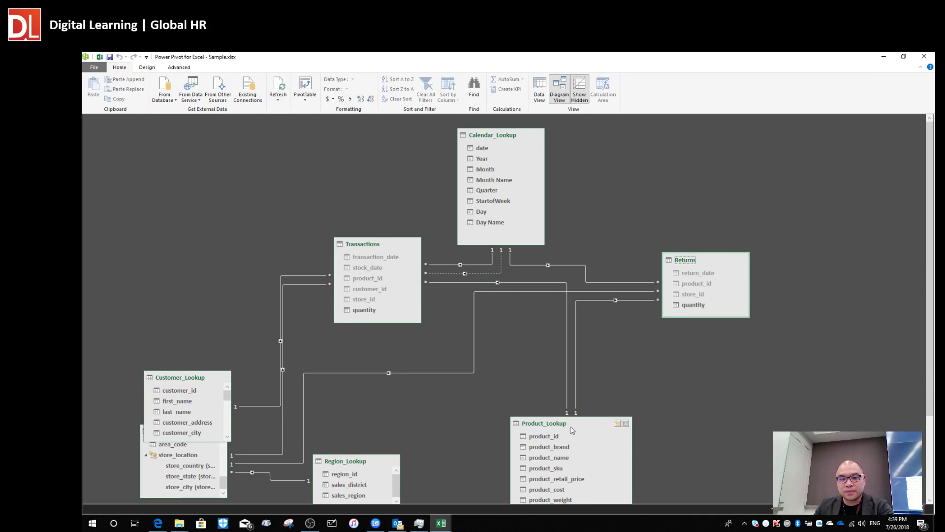
left_click_drag(374, 246, 353, 245)
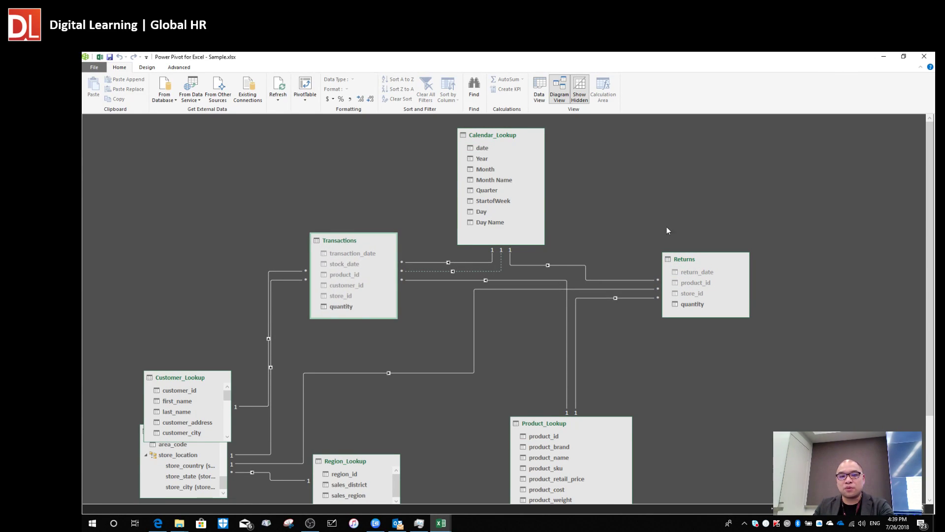
left_click_drag(687, 259, 693, 252)
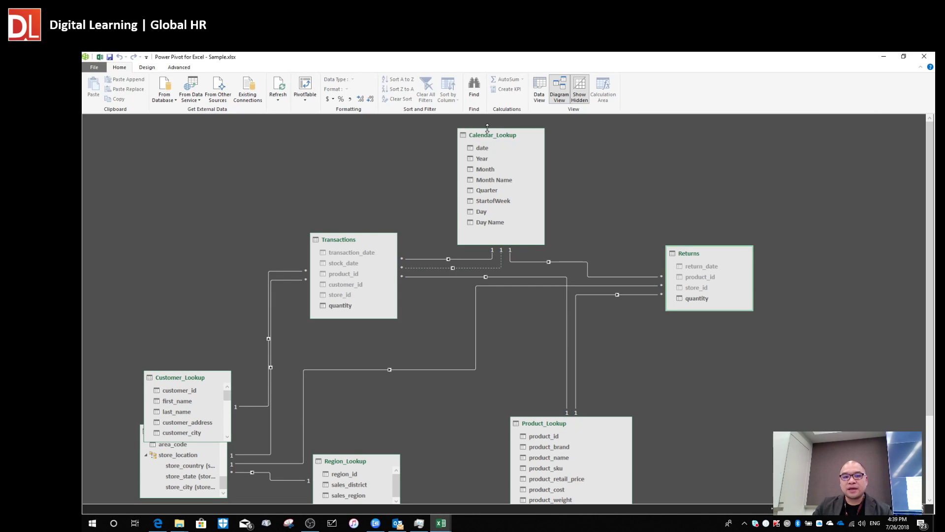
left_click_drag(487, 135, 500, 137)
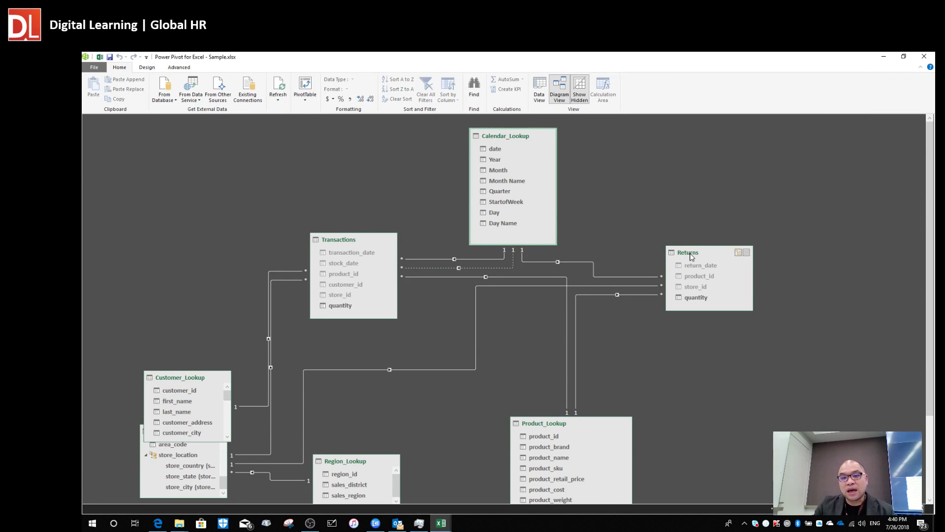
Nudge the Returns table slightly up and left in the diagram.
mouse_move(692, 257)
left_mouse_down()
mouse_move(711, 231)
mouse_move(686, 254)
left_mouse_up()
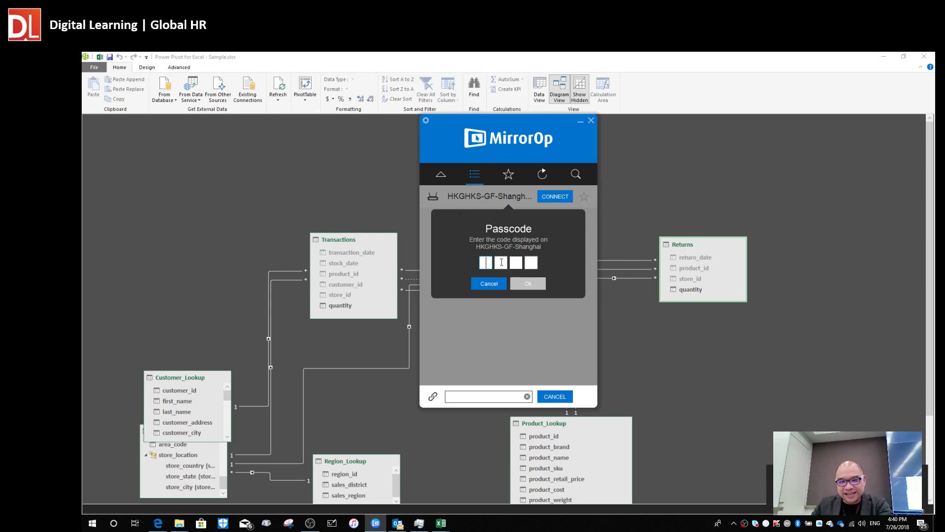
Connect MirrorOp to the receiver at address 10.170.2.1.
key("alt+Tab")
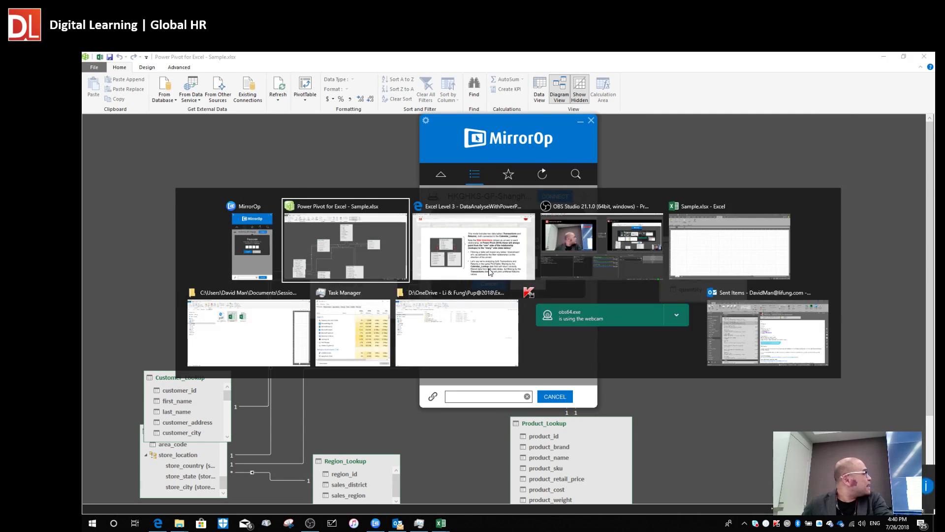
key("alt+Tab")
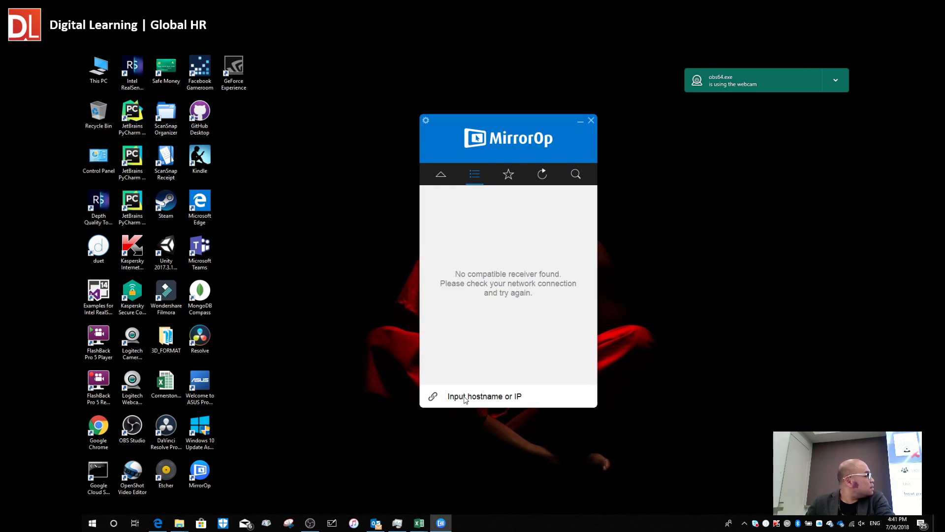
left_click(463, 398)
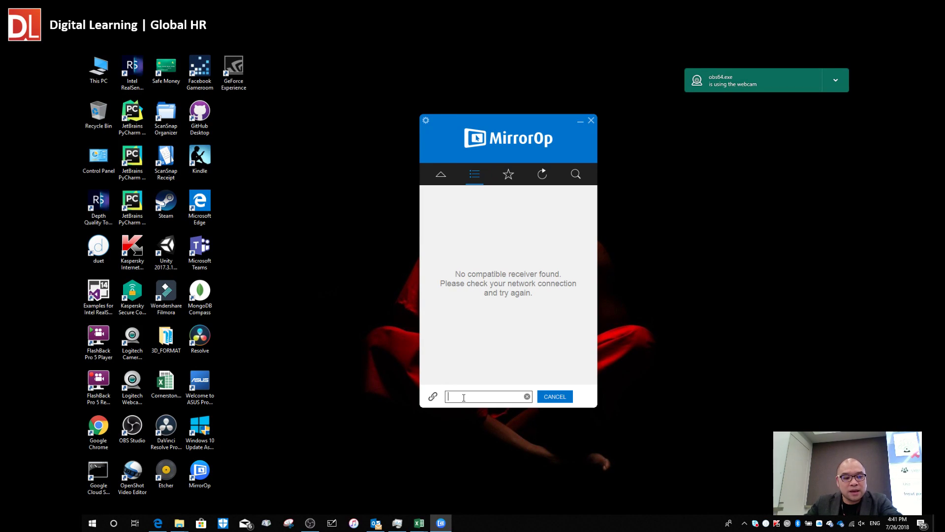
type("10")
type(".15")
key("BackSpace")
type("7")
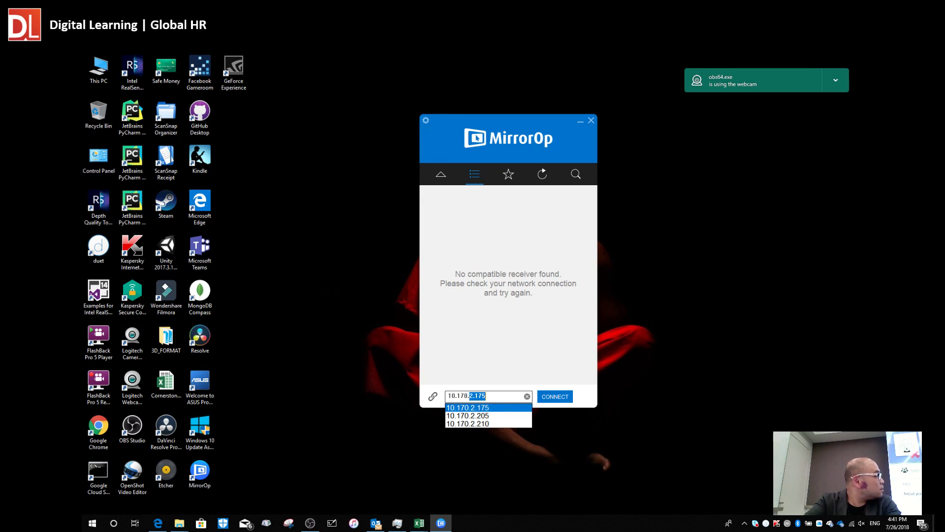
type("0.2.175")
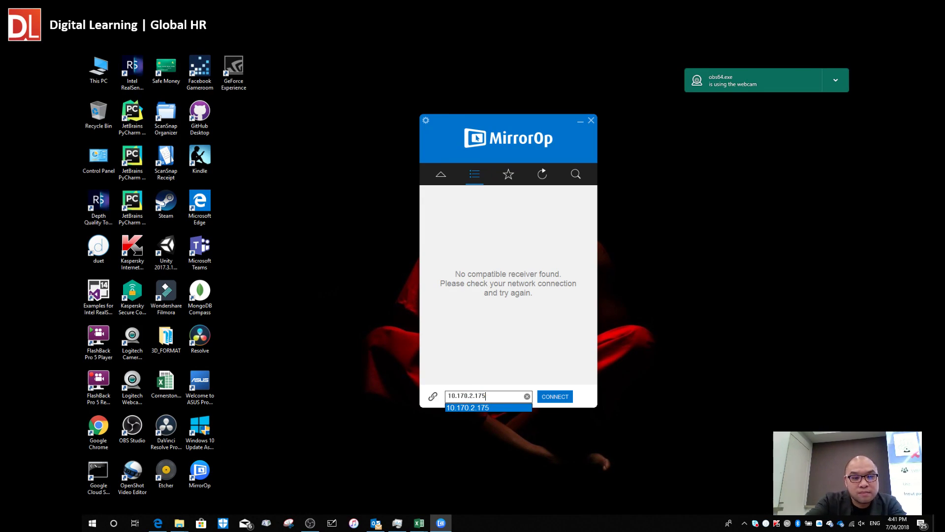
left_click(562, 401)
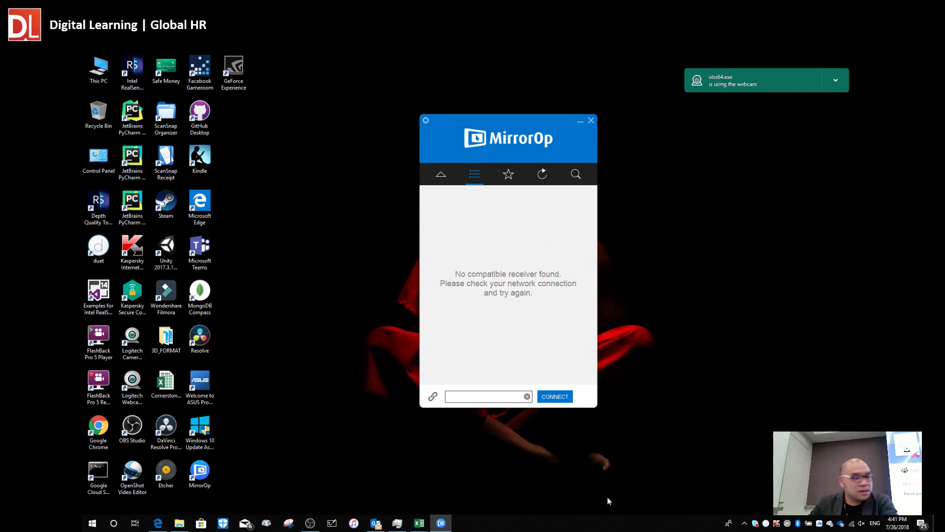
Enter the room passcode and start mirroring to the HKGHKS-GF-Shanghai receiver.
type("1234")
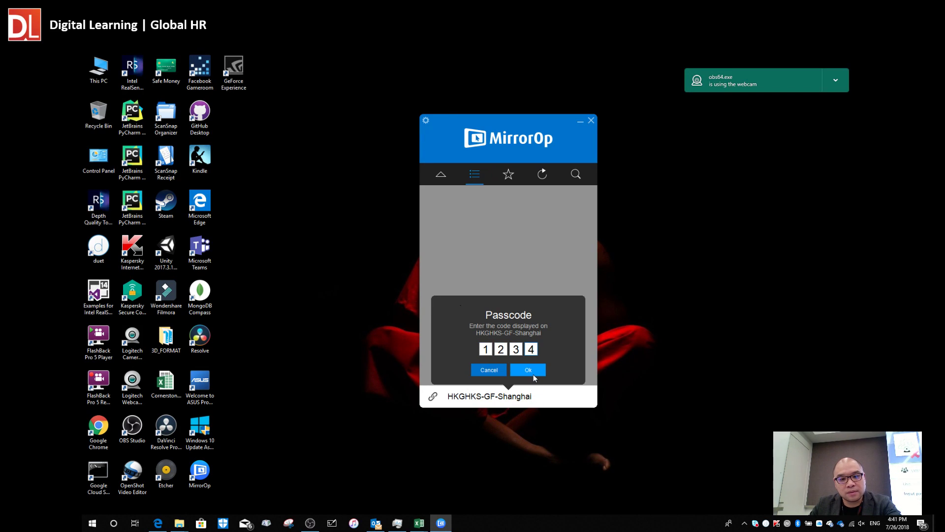
left_click(533, 374)
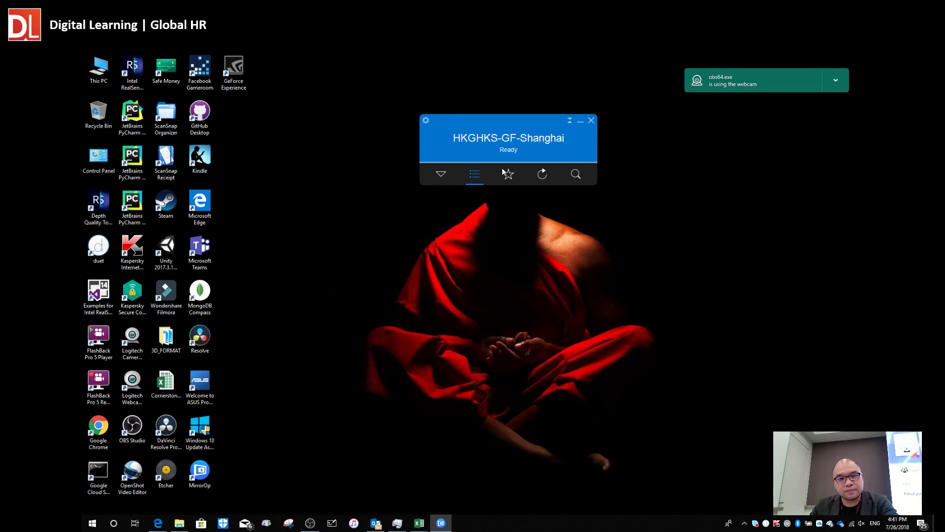
left_click(509, 179)
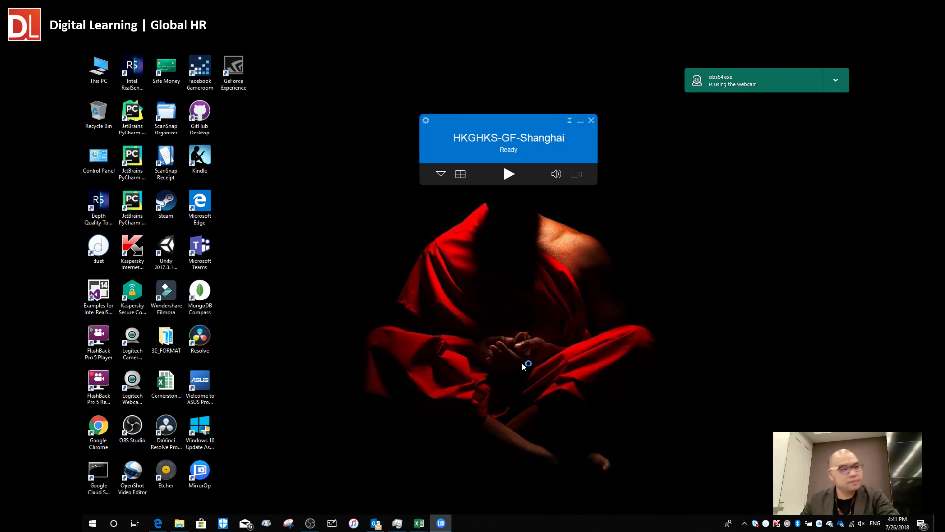
key("alt+Tab")
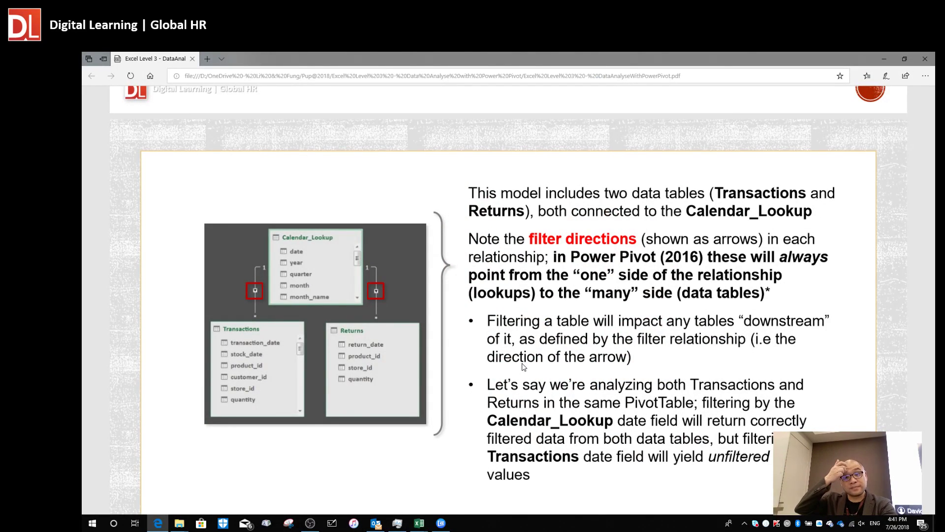
Nudge Returns, Calendar_Lookup and Transactions into their final diagram positions.
key("alt+Tab")
key("alt+Tab")
key("alt+Tab")
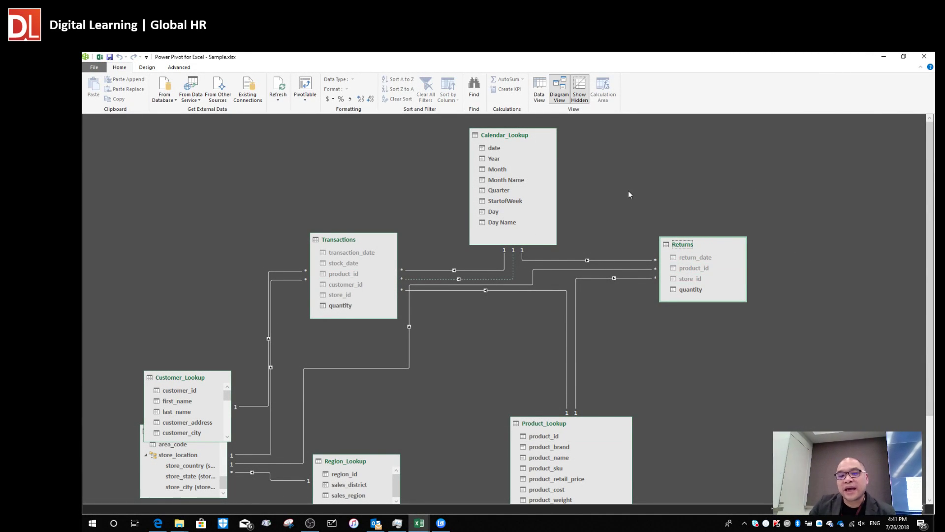
left_click_drag(705, 241, 675, 253)
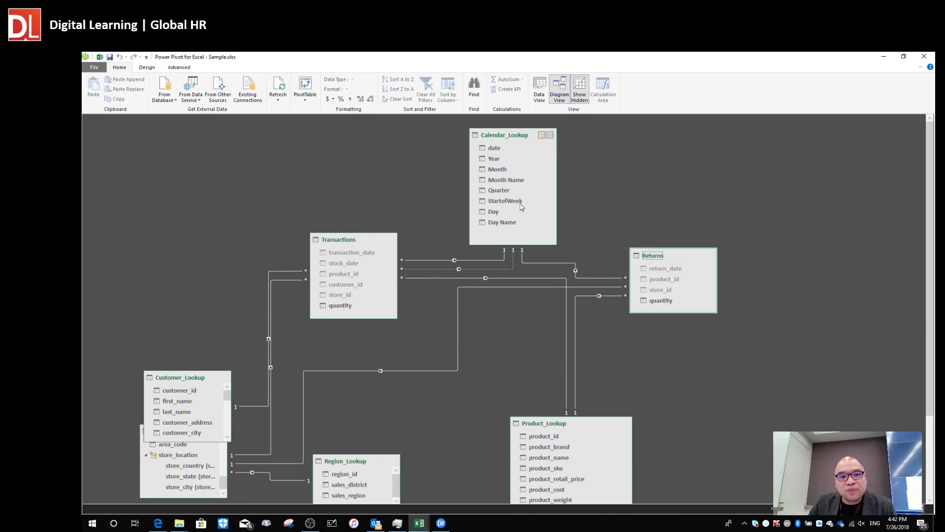
left_click_drag(515, 140, 525, 141)
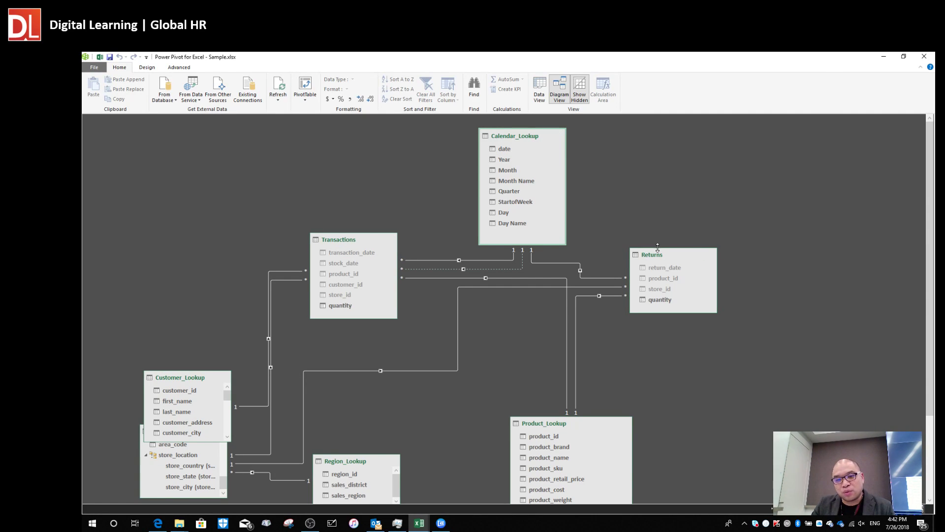
left_click_drag(664, 255, 673, 249)
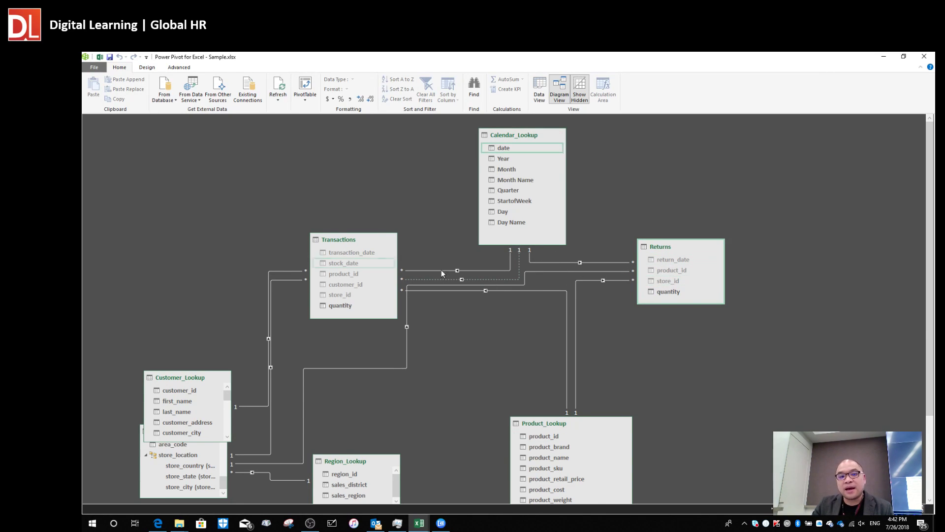
left_click_drag(354, 242, 356, 236)
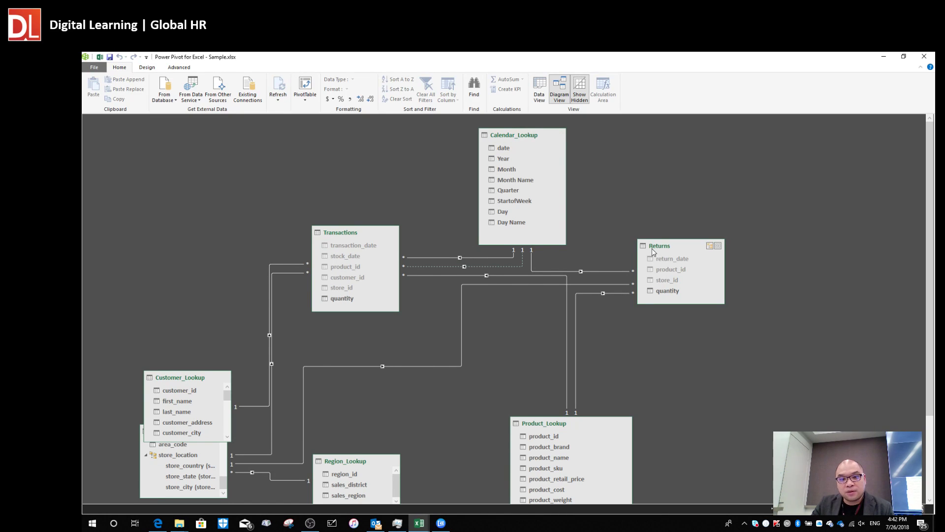
left_click_drag(663, 249, 664, 241)
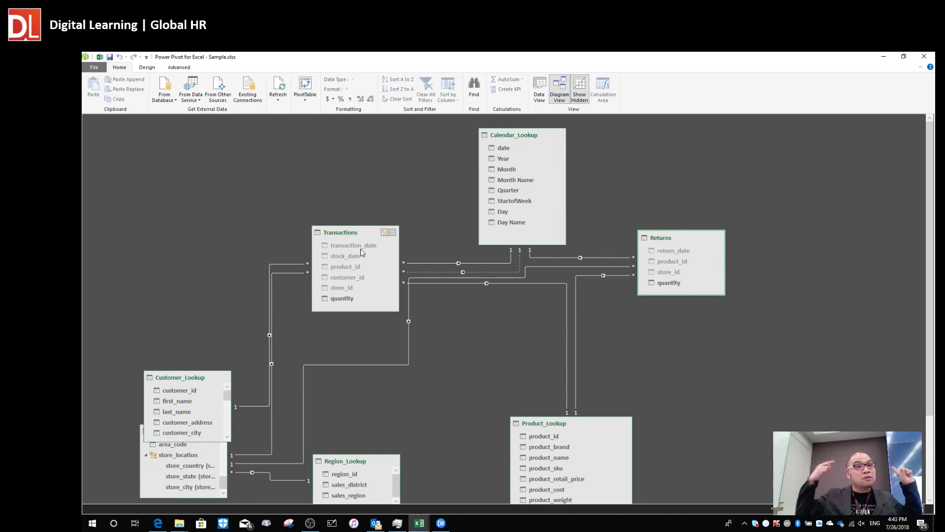
Open the context menu of the return_date column in the Returns table.
mouse_move(571, 258)
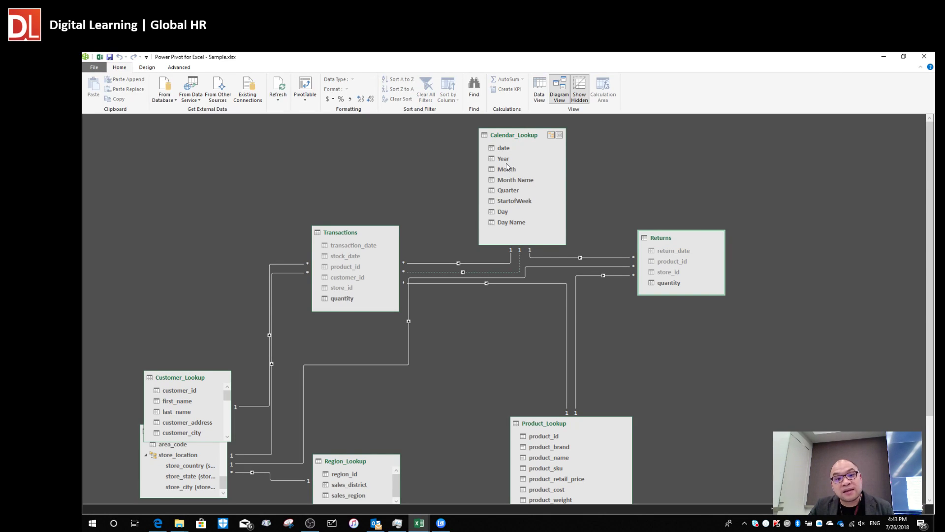
mouse_move(458, 266)
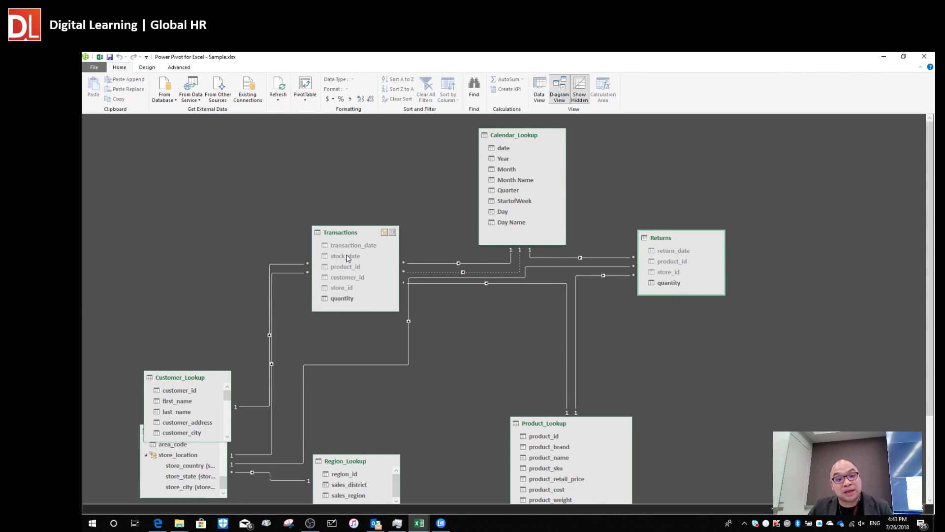
mouse_move(405, 266)
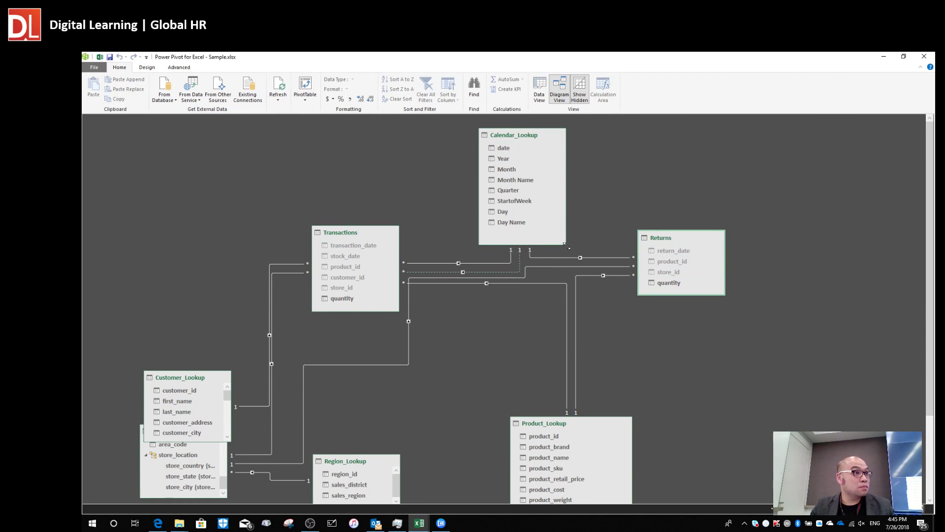
right_click(676, 252)
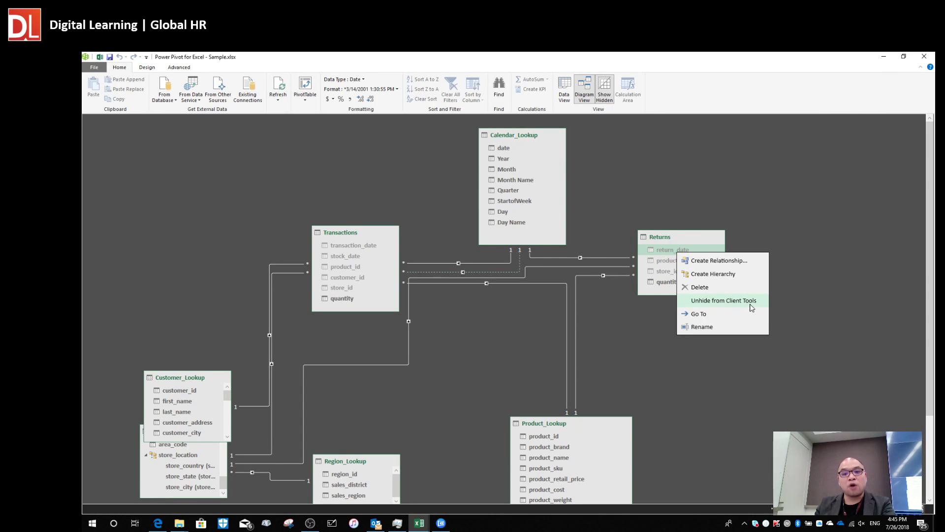
Close the return_date context menu without choosing a command.
left_click(697, 250)
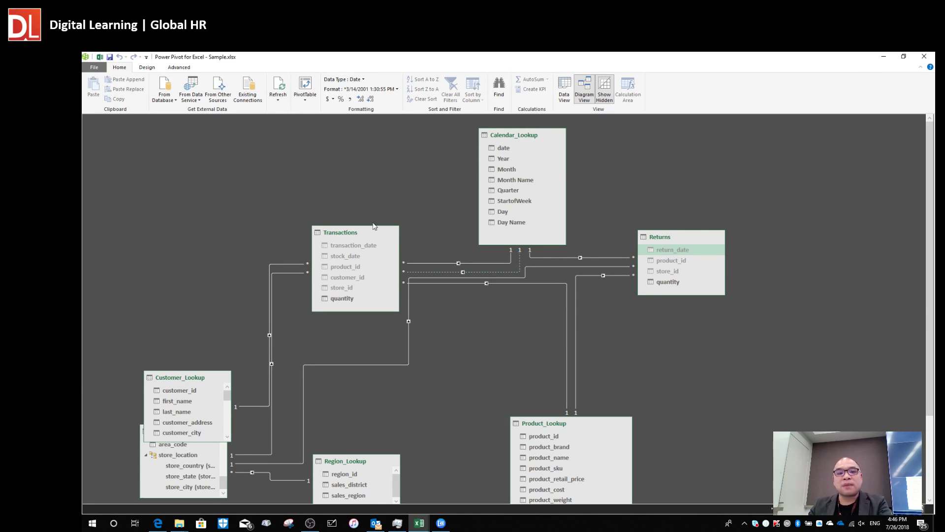
Place Transactions and Returns on either side below Calendar_Lookup so relationship lines reroute cleanly.
left_click_drag(357, 235, 365, 219)
left_click_drag(674, 240, 692, 217)
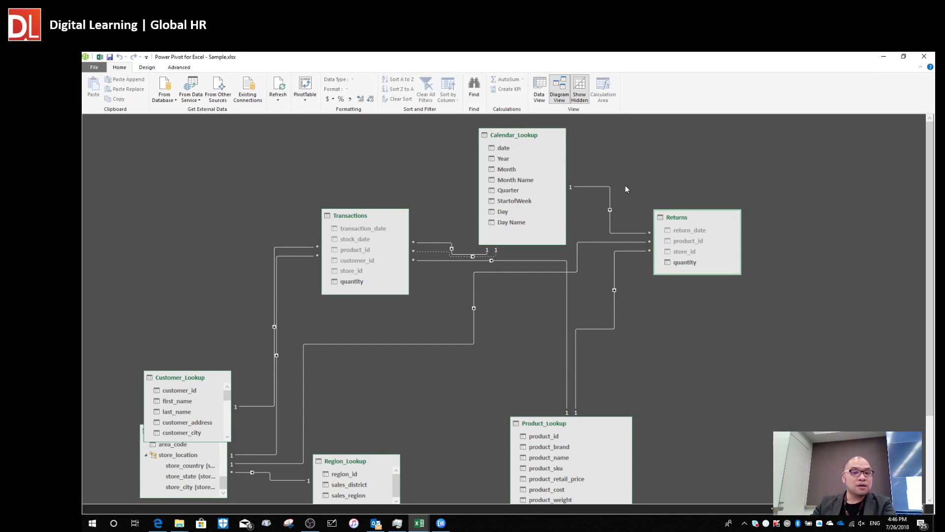
left_click_drag(693, 221, 701, 243)
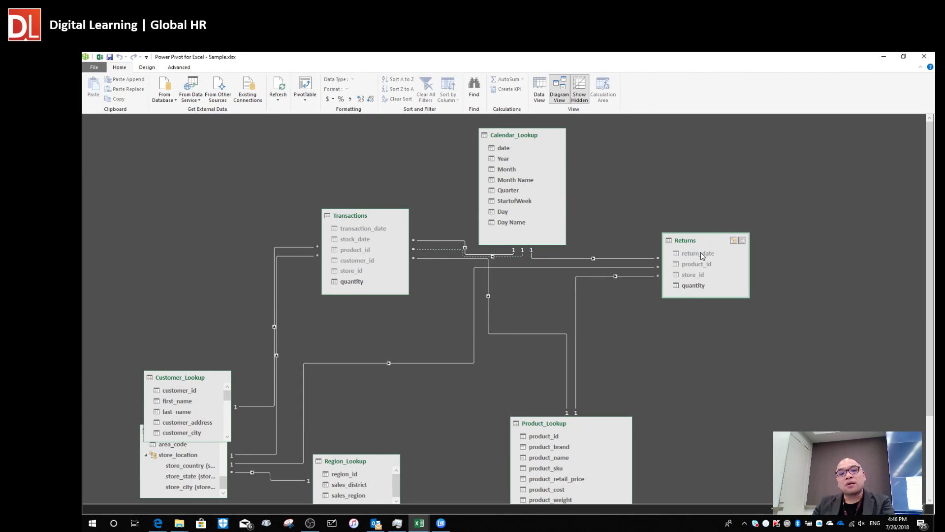
right_click(701, 252)
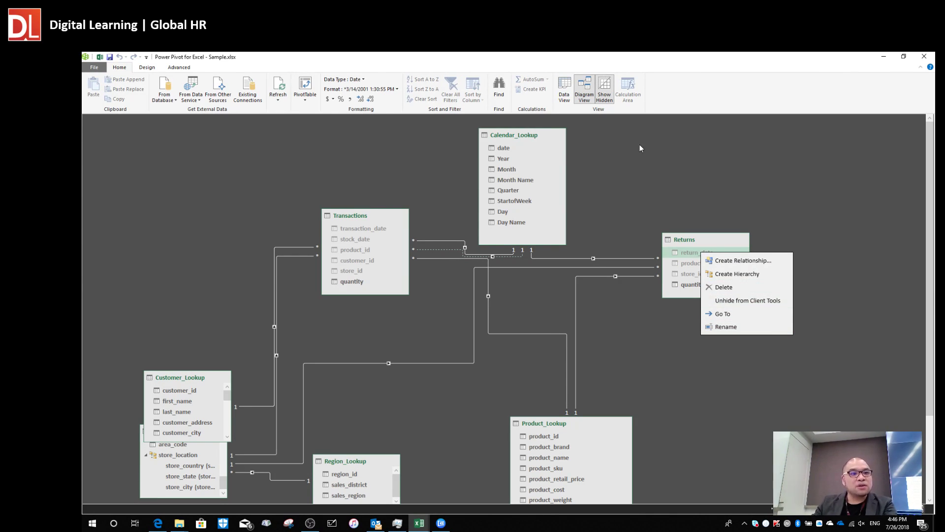
left_click(667, 168)
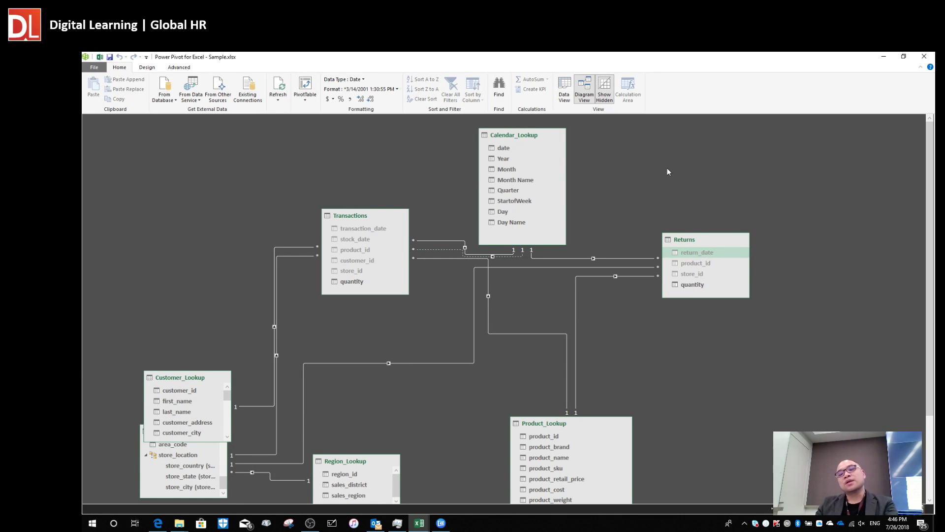
left_click_drag(379, 217, 402, 230)
left_click_drag(694, 241, 671, 228)
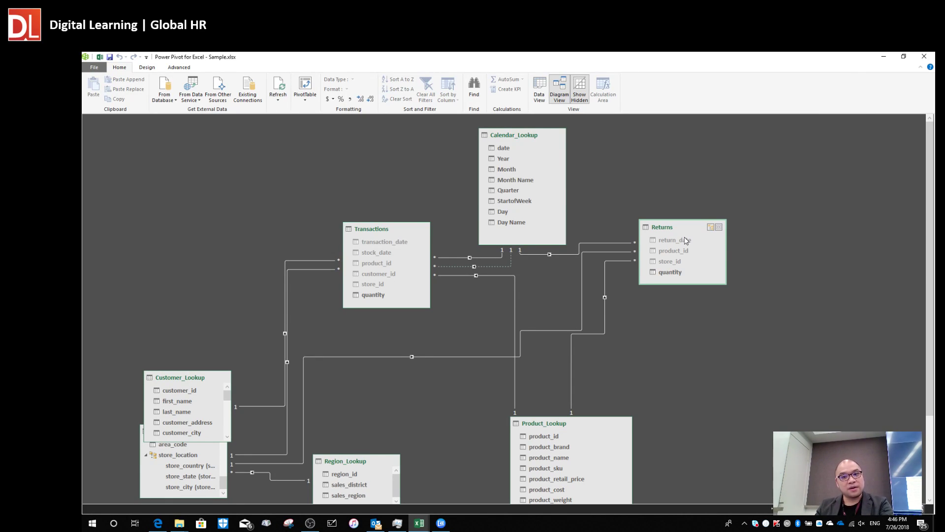
left_click_drag(663, 233, 657, 240)
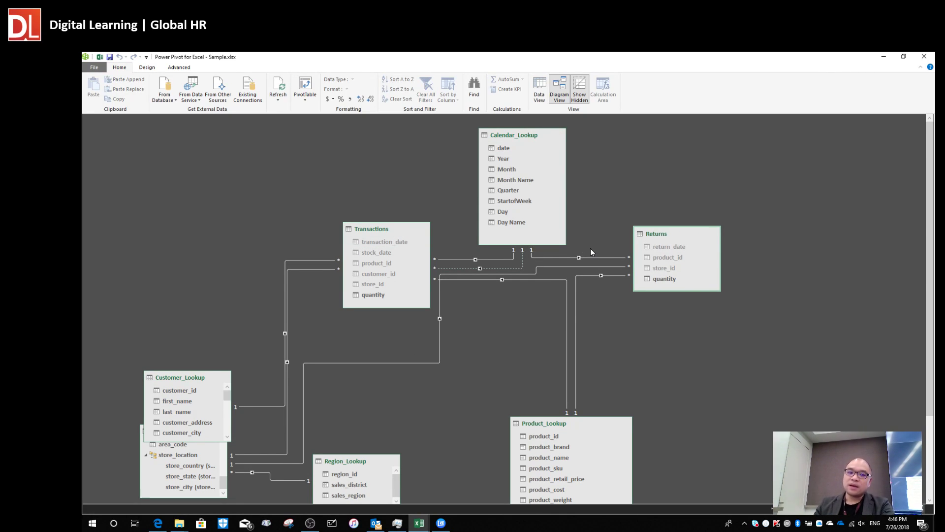
Scroll the course PDF down to the slide introducing measures and DAX.
key("alt+Tab")
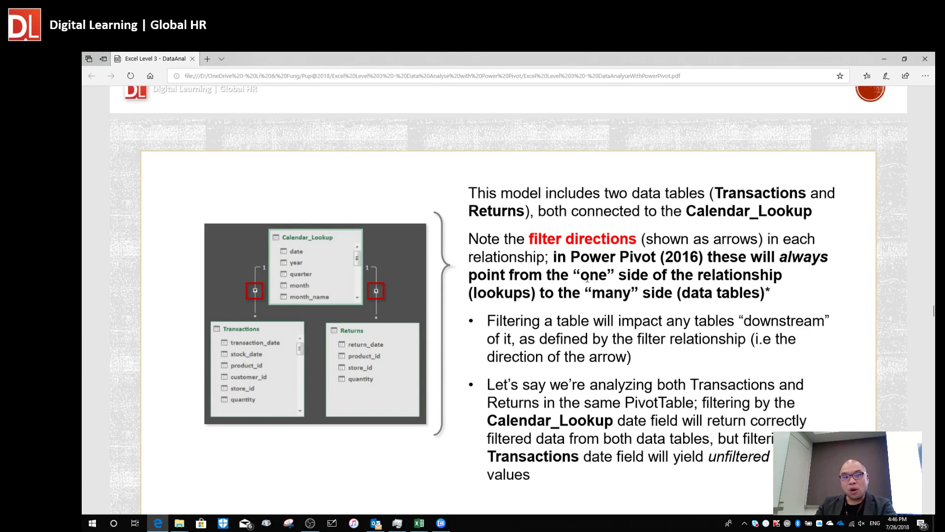
scroll(614, 244, "down", 2)
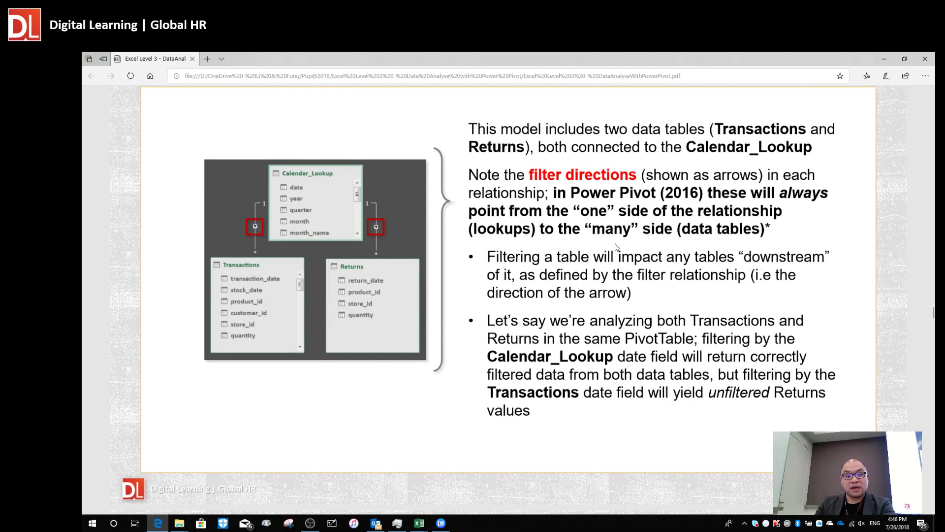
scroll(614, 244, "down", 10)
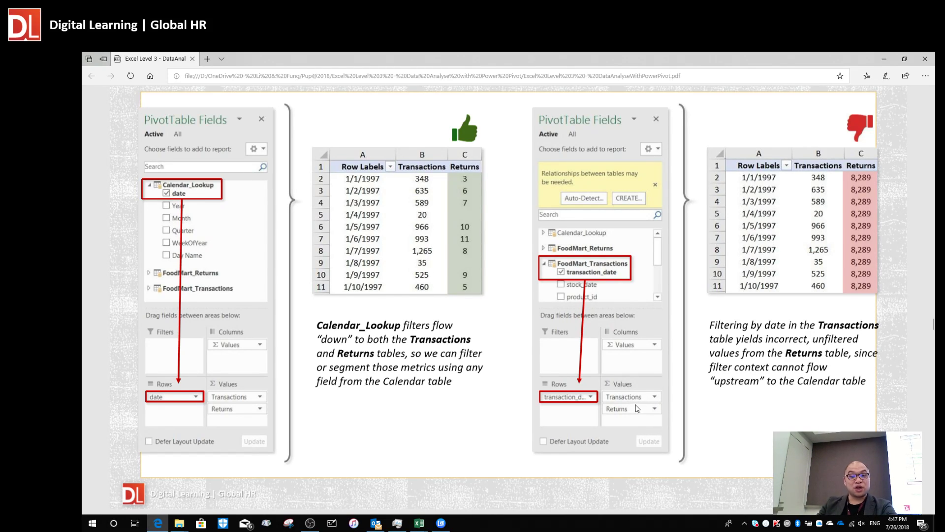
scroll(605, 382, "down", 5)
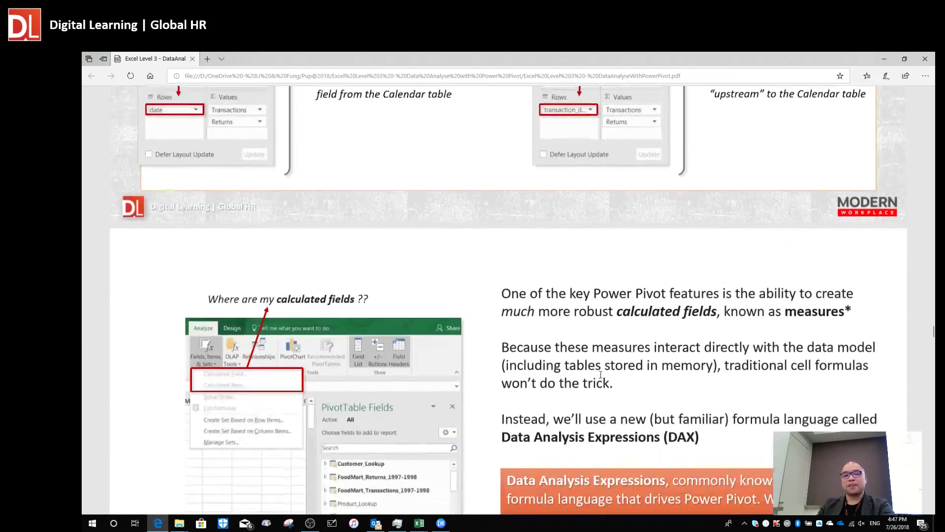
scroll(610, 370, "down", 2)
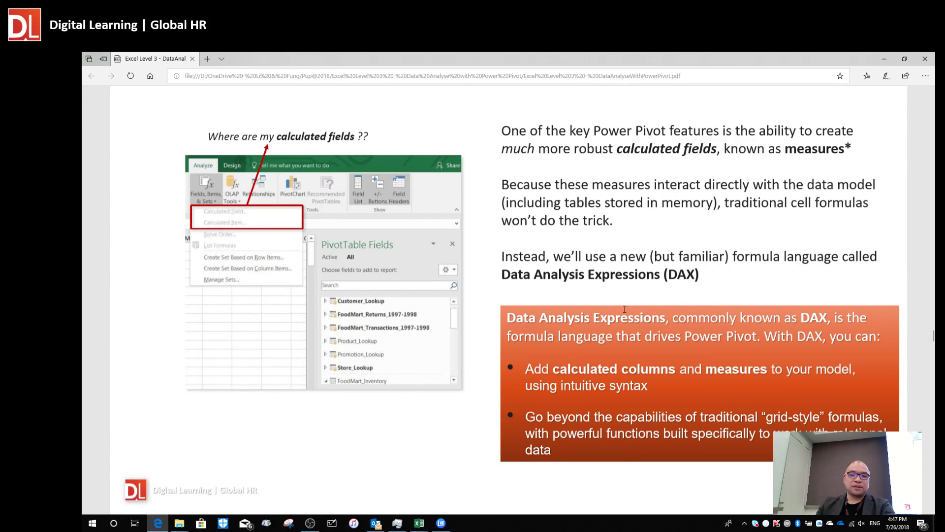
key("alt+Tab")
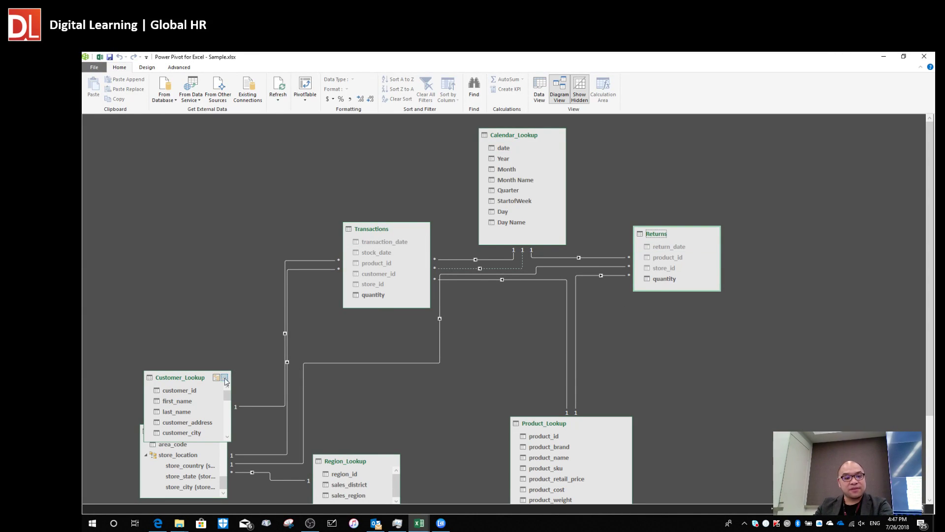
Move Customer_Lookup, Product_Lookup, Region_Lookup and Store_Lookup up into open diagram space.
left_click_drag(184, 382, 209, 212)
left_click_drag(529, 424, 526, 335)
left_click_drag(353, 462, 388, 371)
left_click_drag(171, 431, 187, 345)
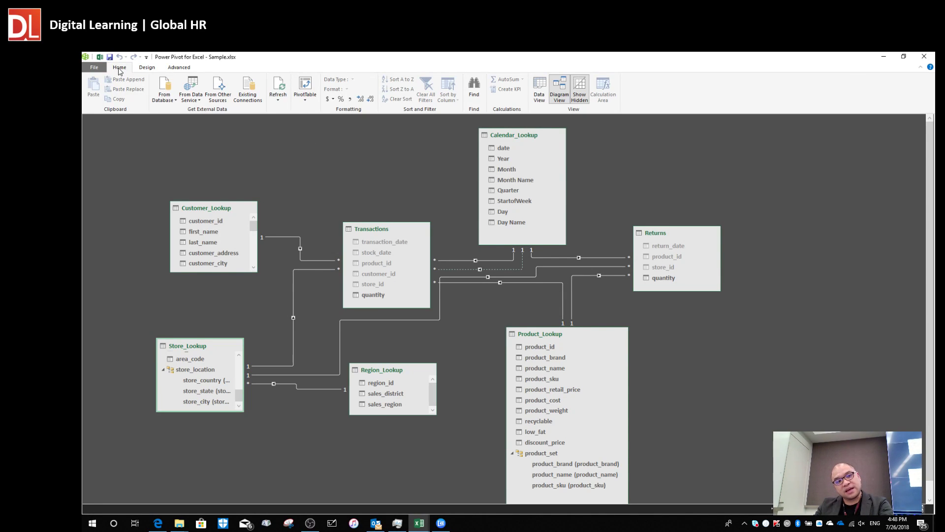
left_click(308, 98)
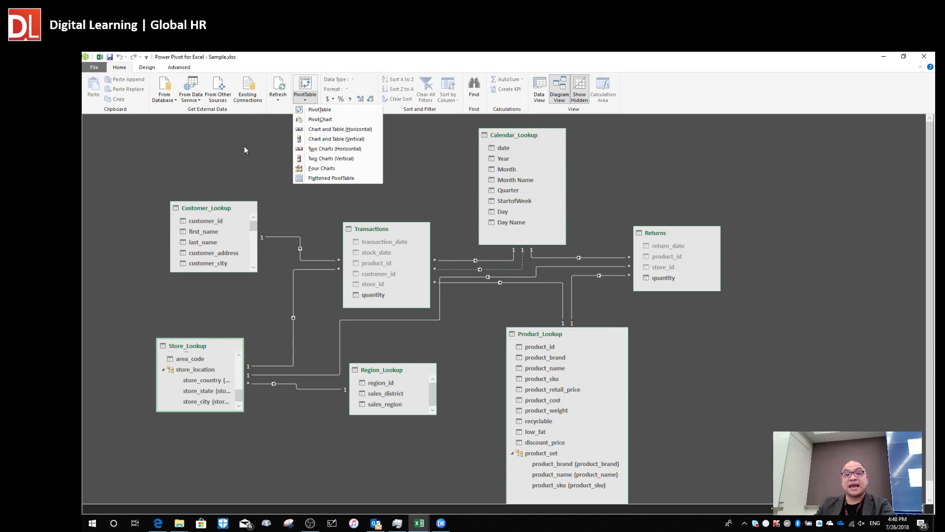
left_click(223, 151)
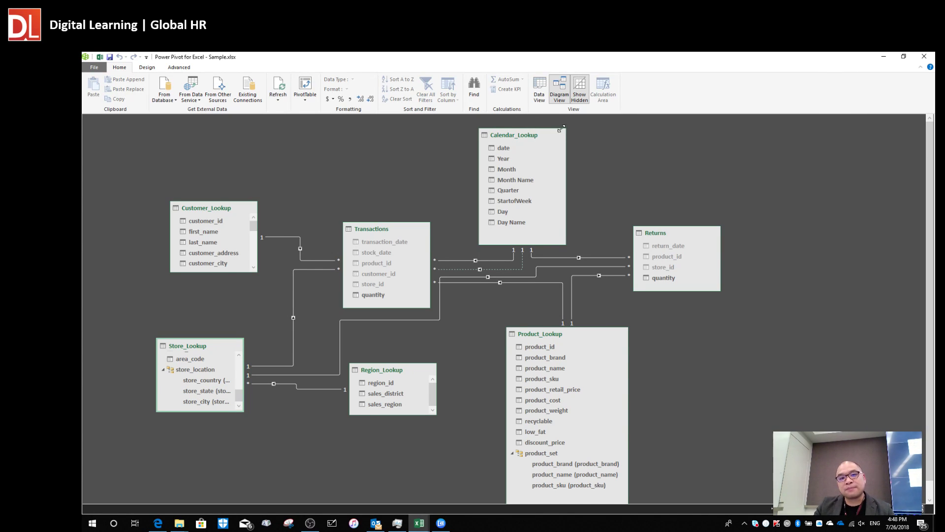
left_click(540, 90)
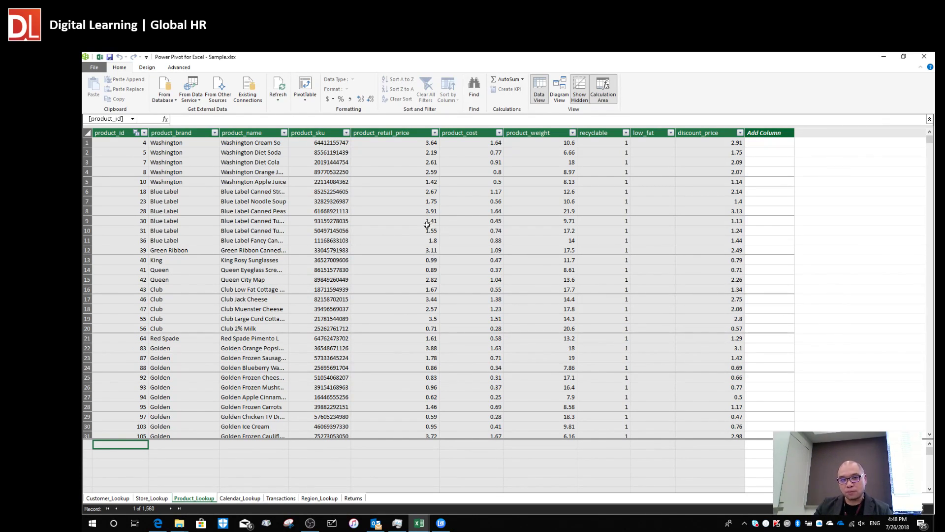
left_click(393, 153)
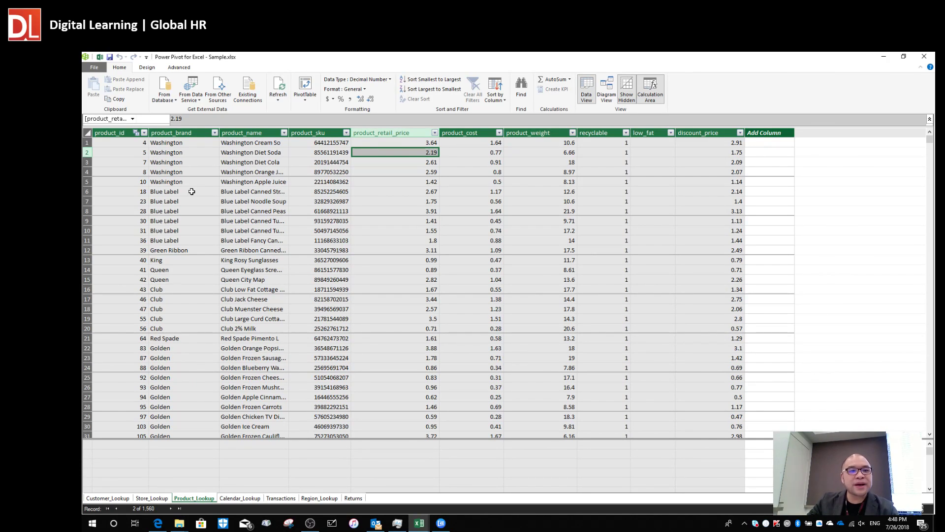
left_click(191, 150)
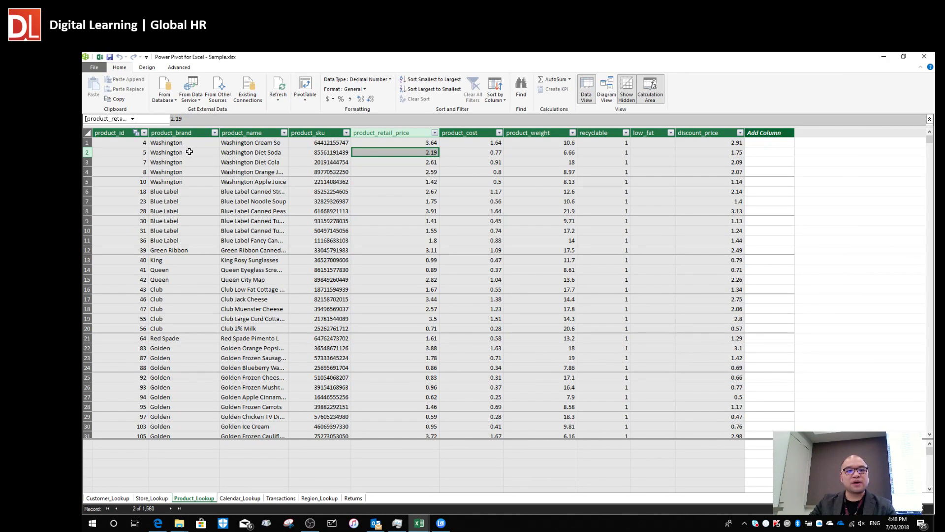
left_click(192, 144)
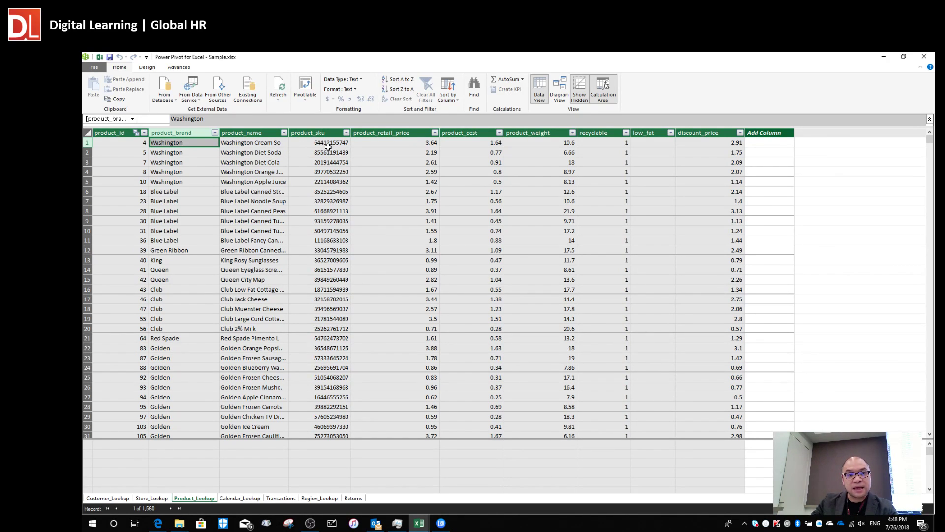
left_click(394, 145)
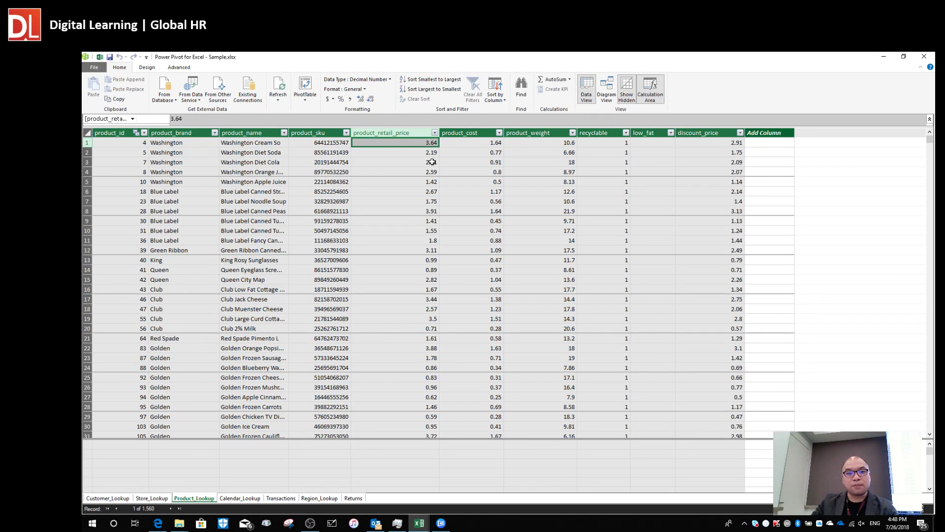
left_click(466, 145)
left_click(541, 148)
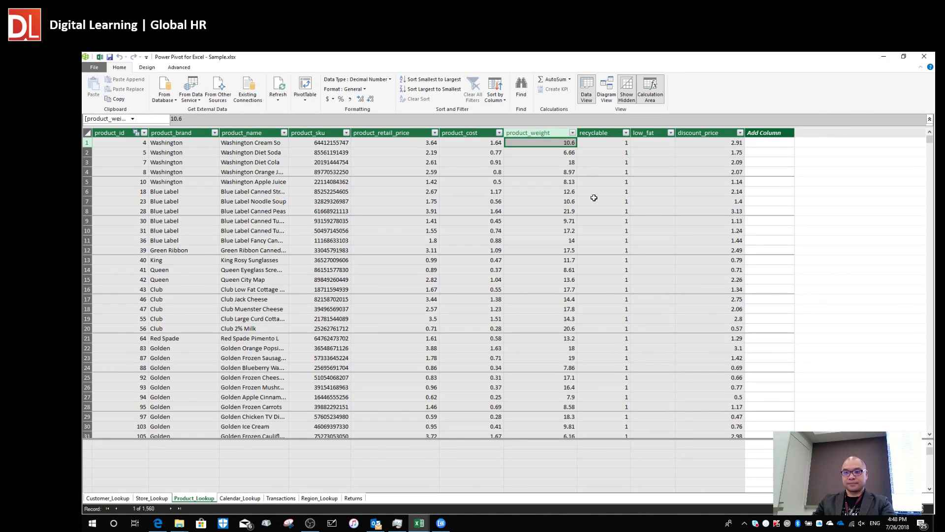
left_click(648, 145)
left_click(710, 144)
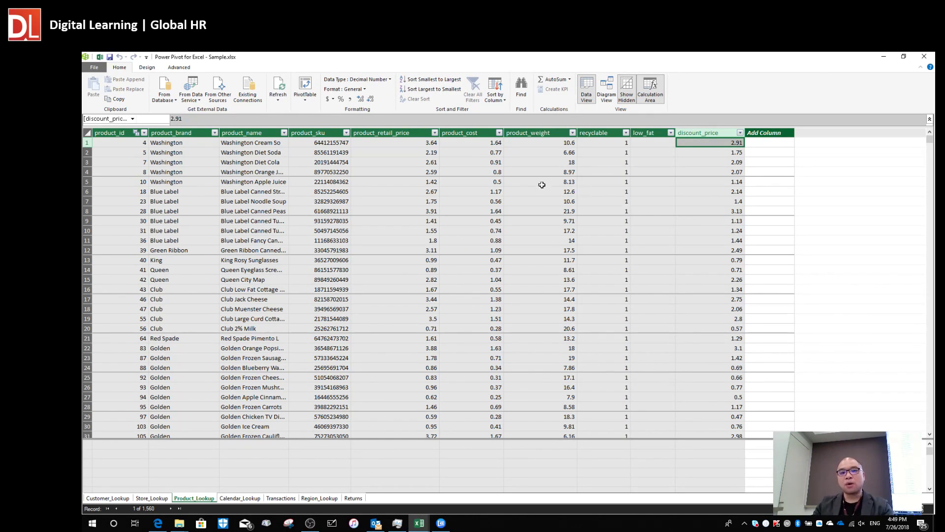
left_click(466, 144)
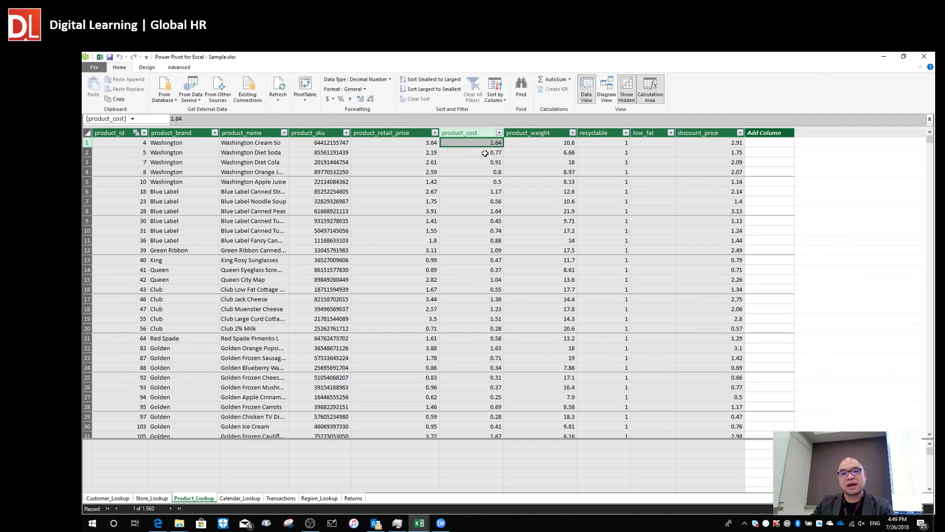
left_click(541, 169)
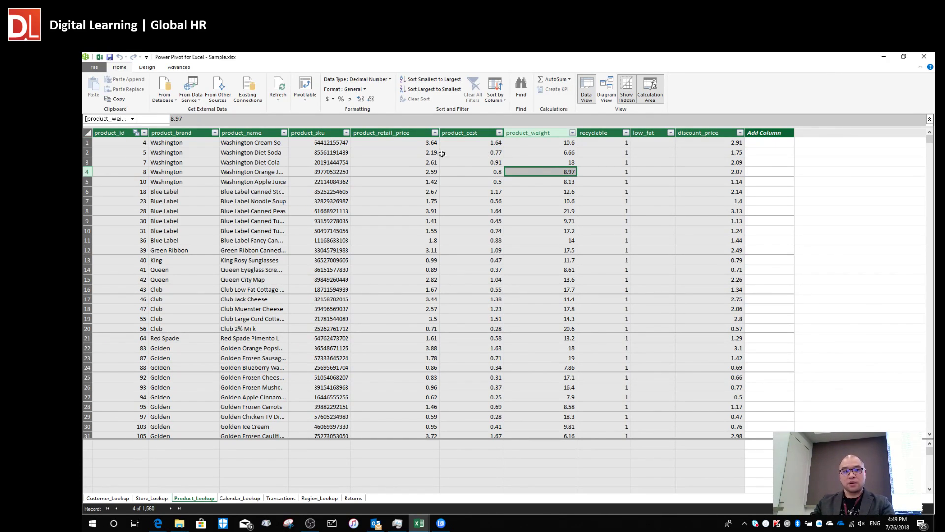
left_click(381, 143)
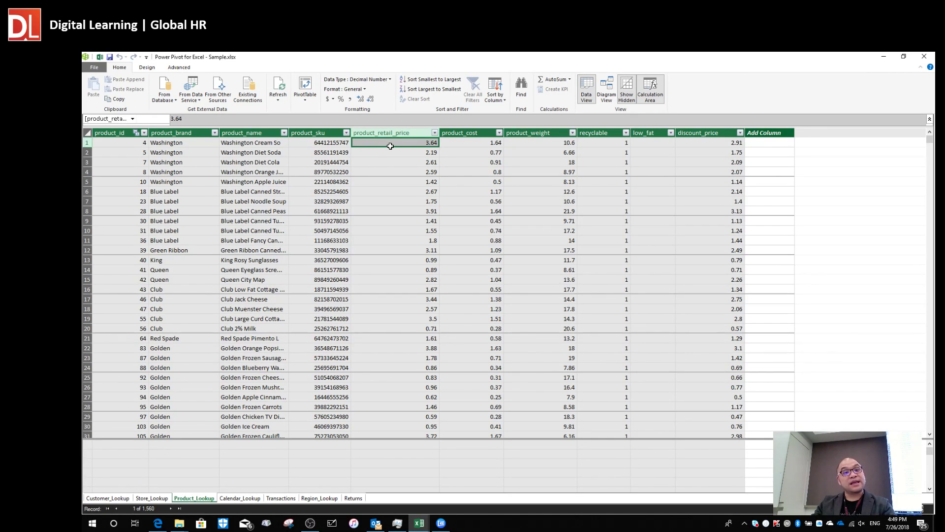
left_click(457, 144)
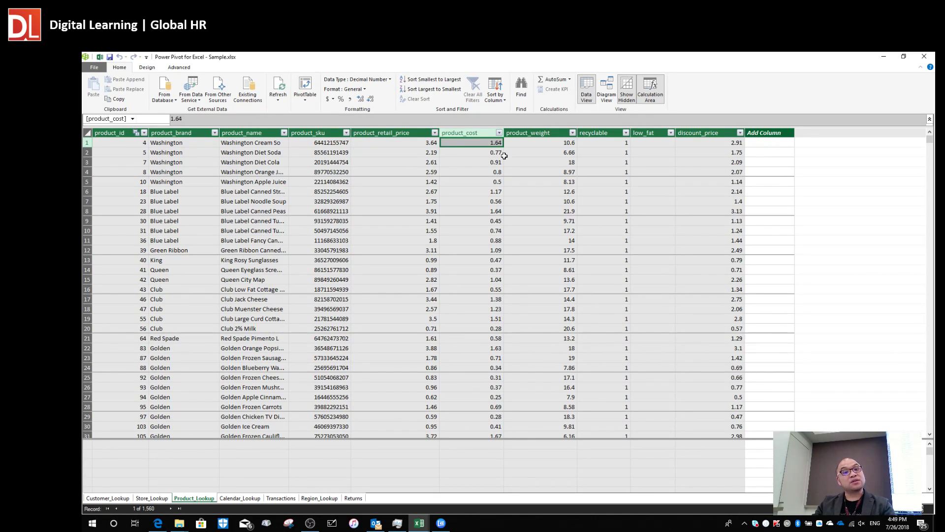
left_click(406, 146)
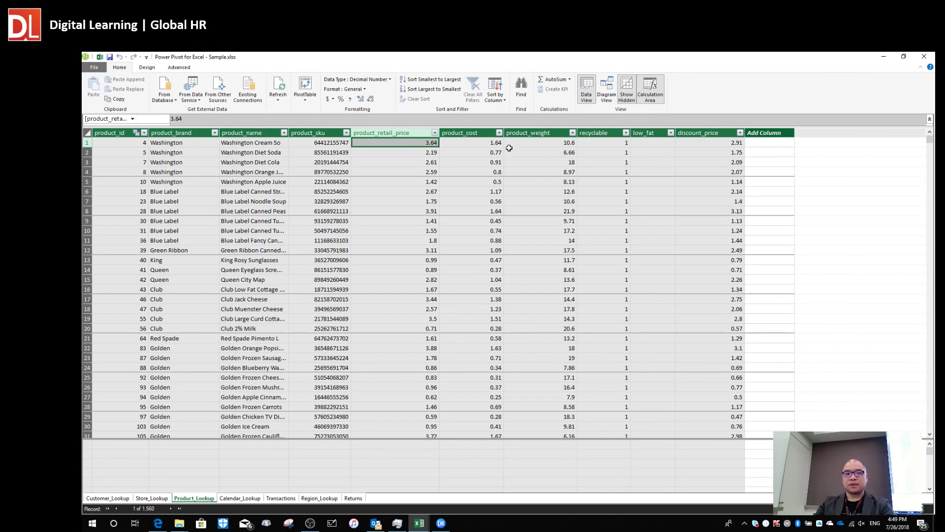
left_click(525, 150)
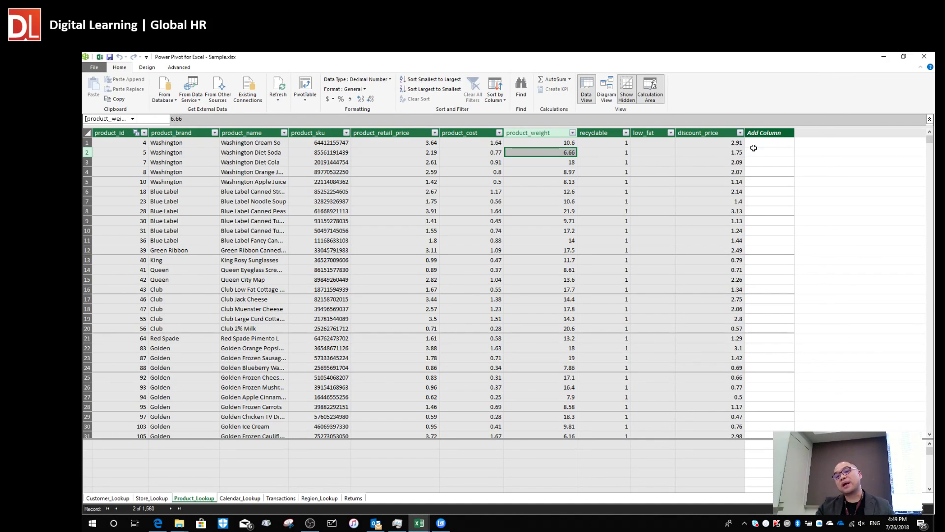
left_click(773, 143)
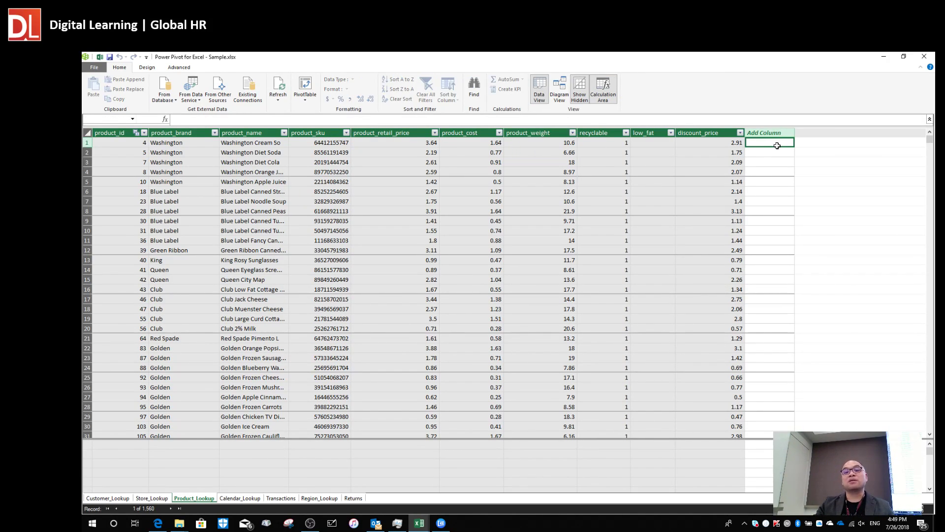
left_click(625, 151)
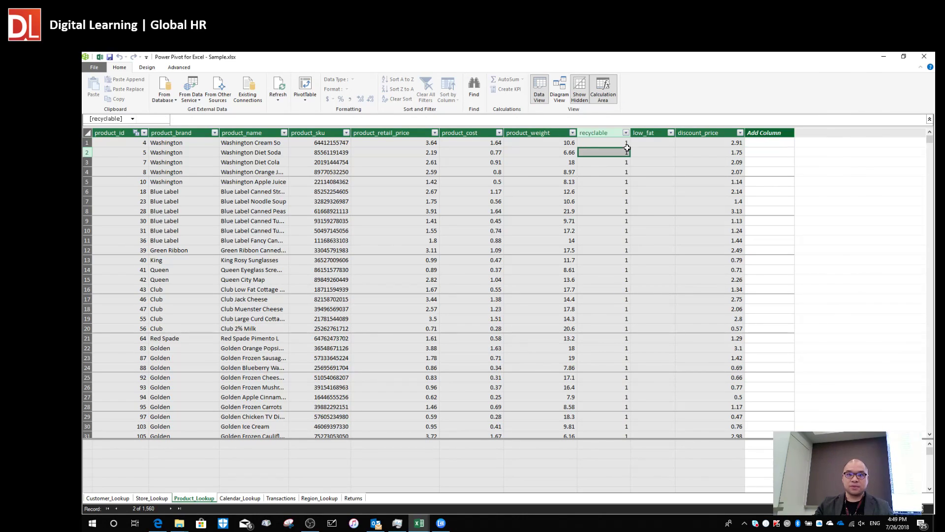
left_click(766, 146)
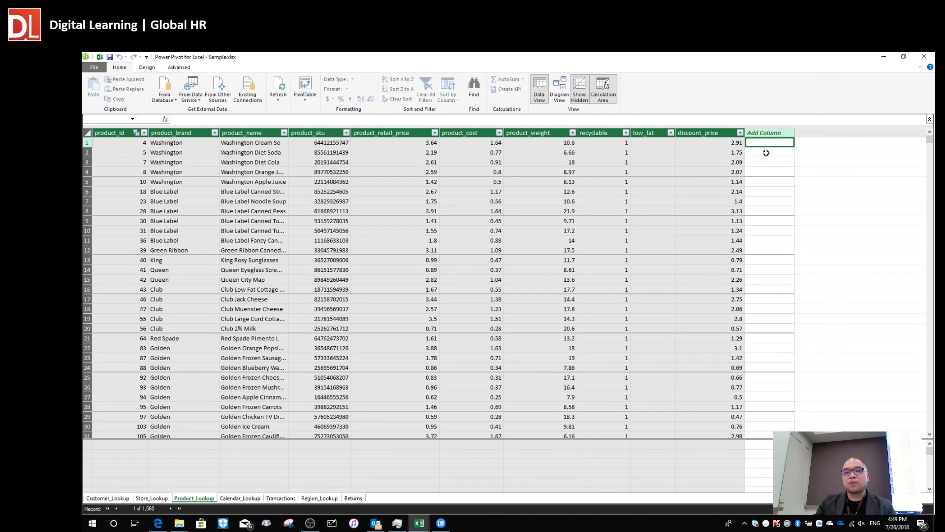
left_click(541, 143)
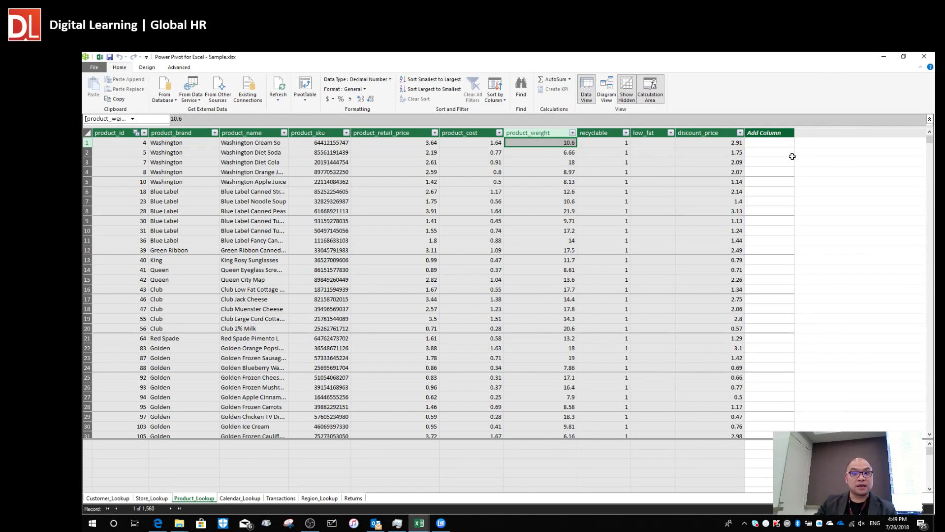
left_click(770, 152)
left_click(770, 144)
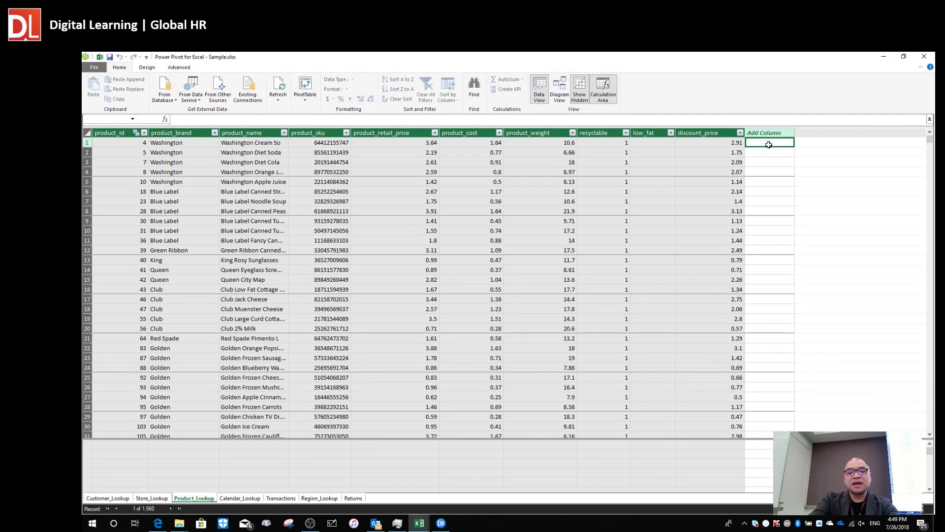
Start a calculated column in Product_Lookup referencing the product_sku column.
type("=")
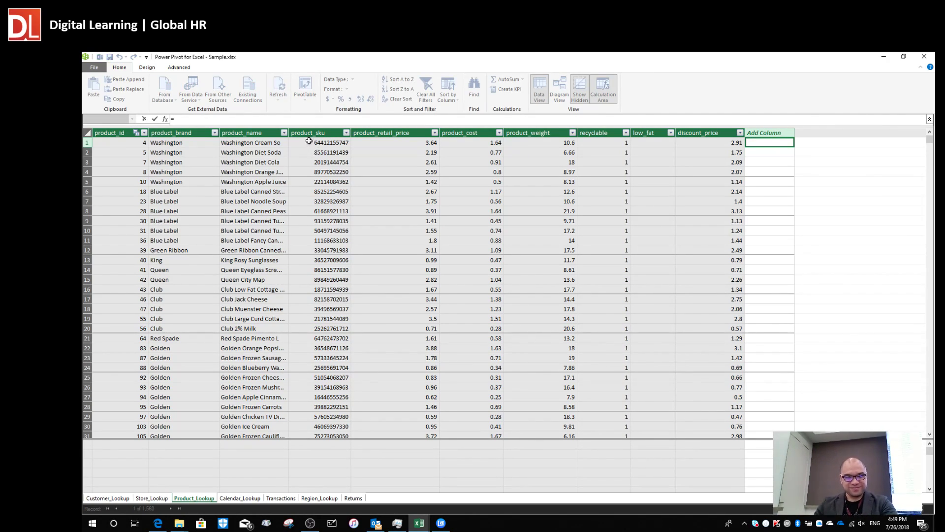
left_click(324, 127)
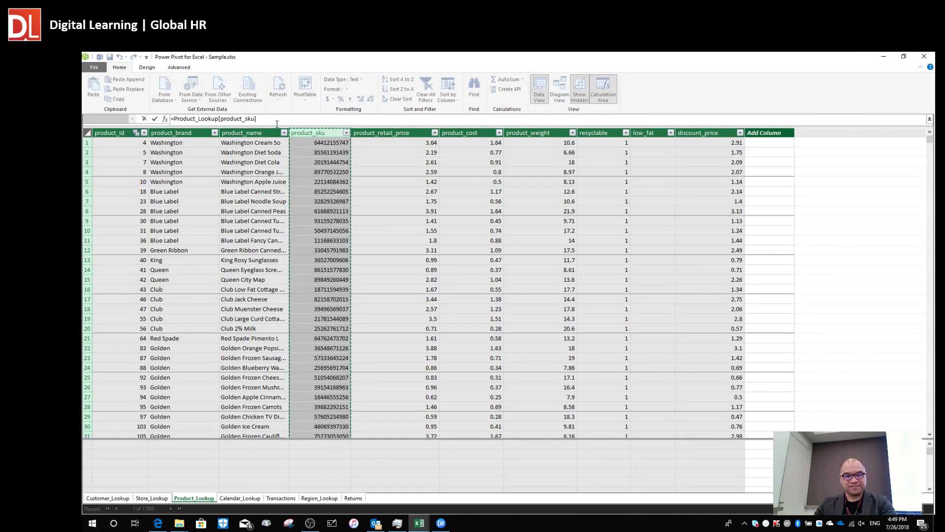
key("Return")
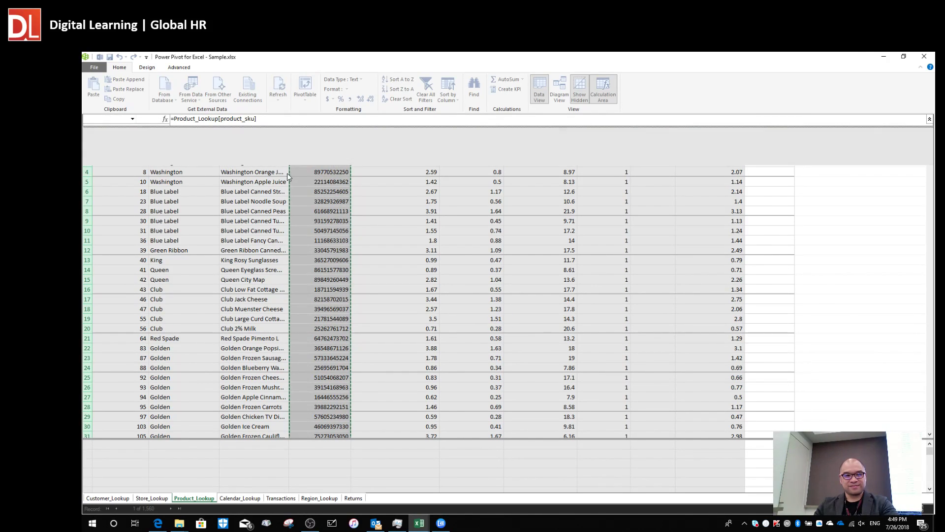
scroll(222, 141, "up", 5)
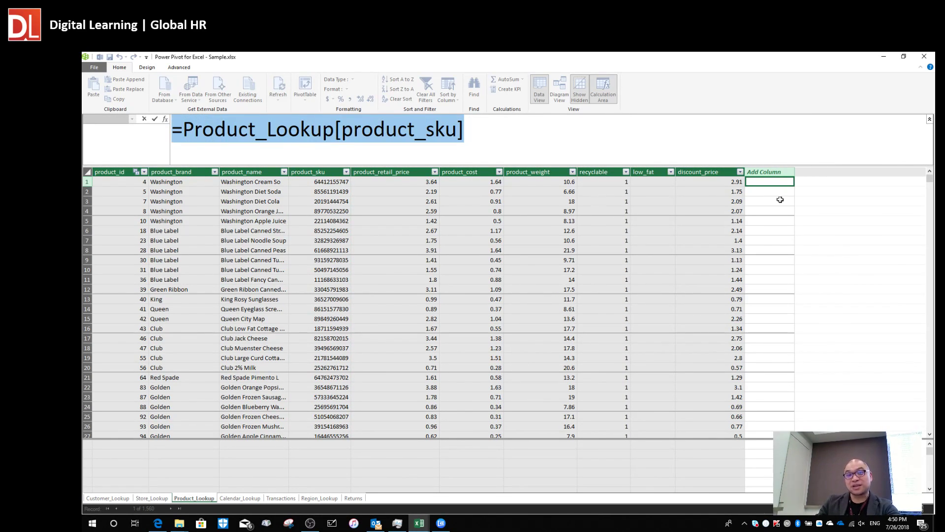
left_click(754, 174)
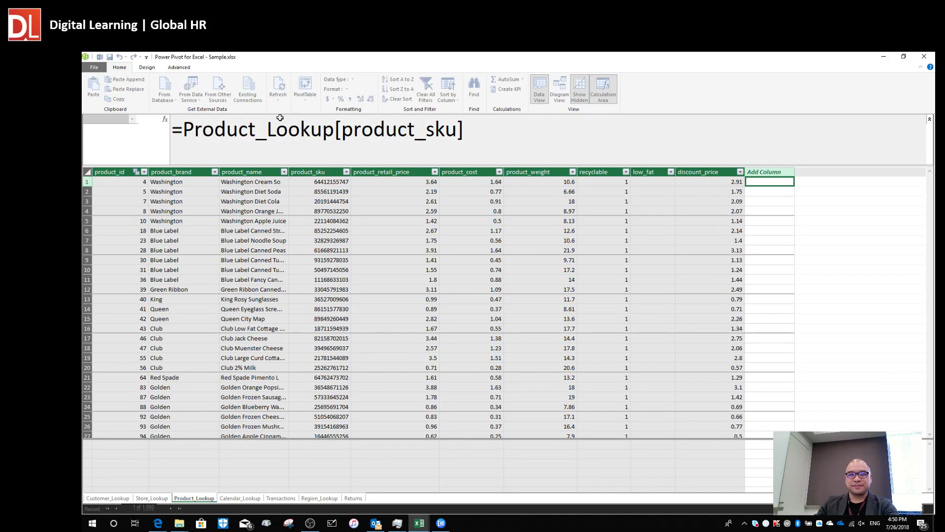
Re-enter =Product_Lookup[product_sku] so Calculated Column 1 fills with each SKU.
left_click_drag(492, 134, 124, 131)
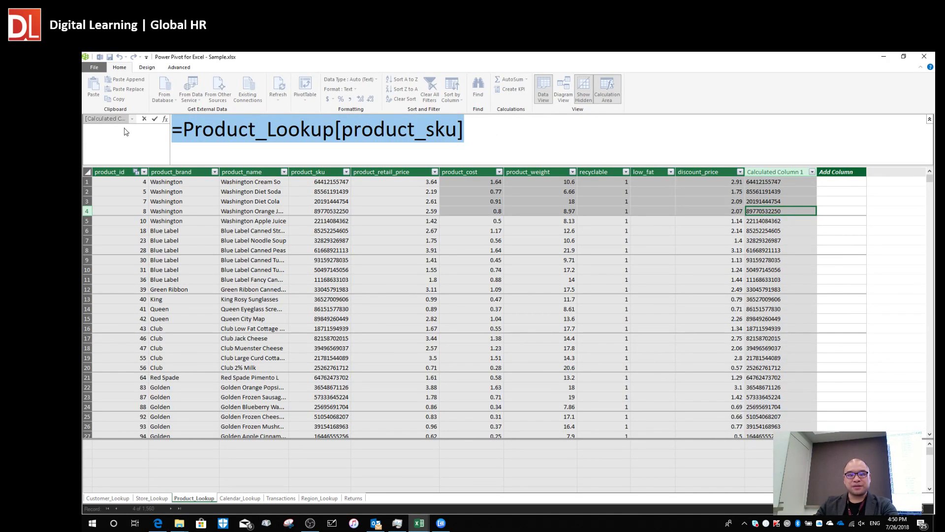
type("]\\")
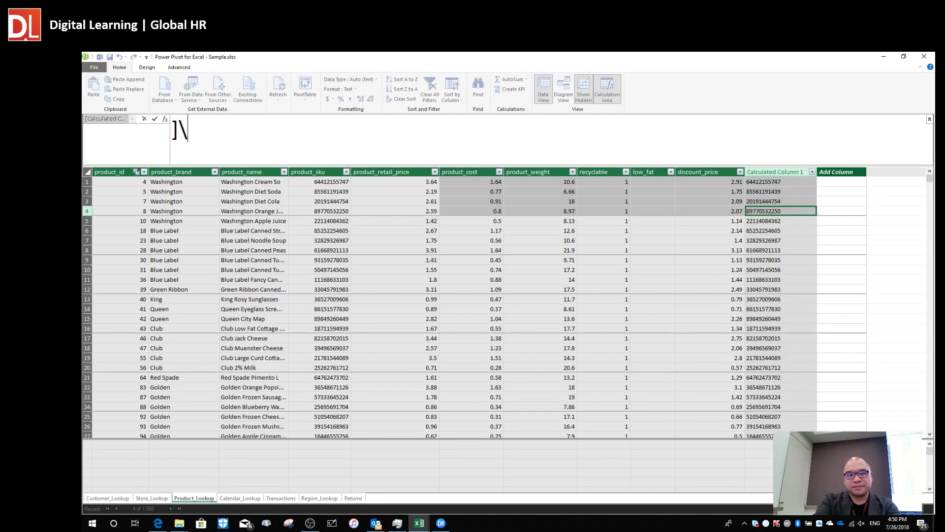
key("BackSpace")
key("BackSpace")
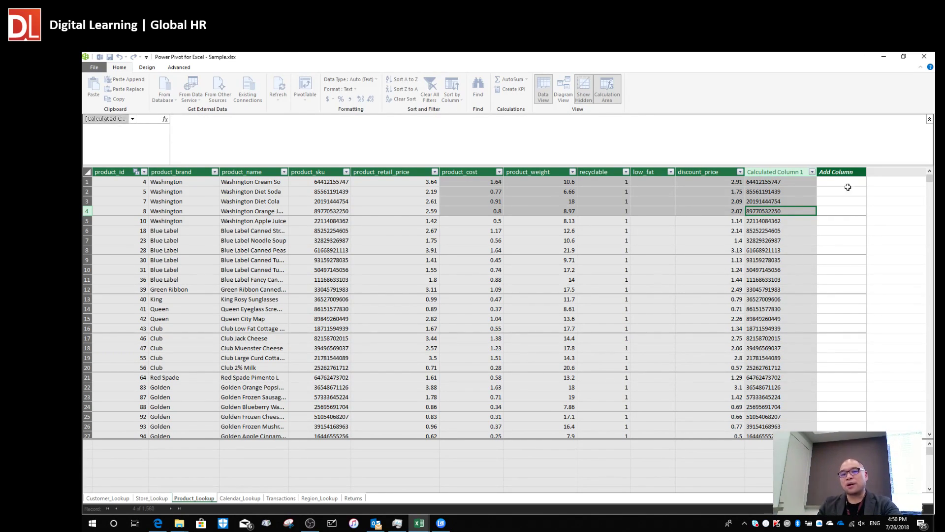
type("=")
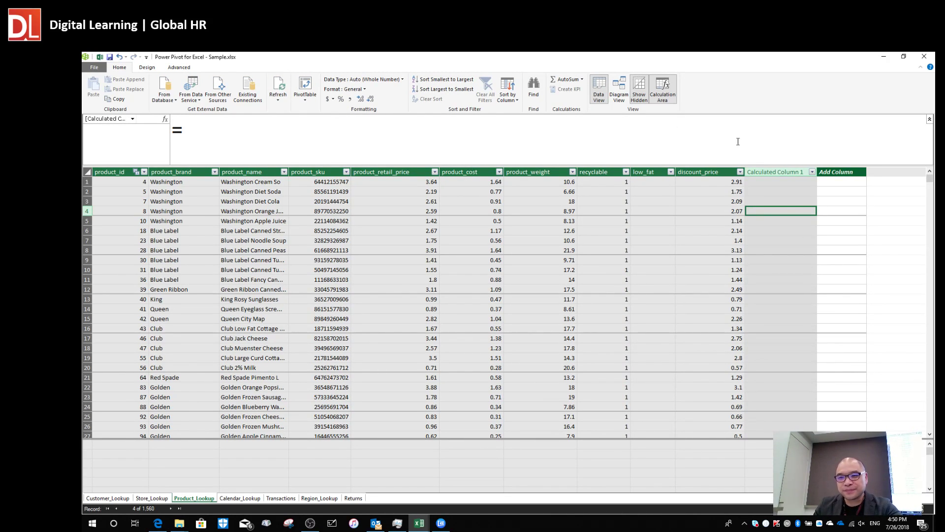
left_click(324, 173)
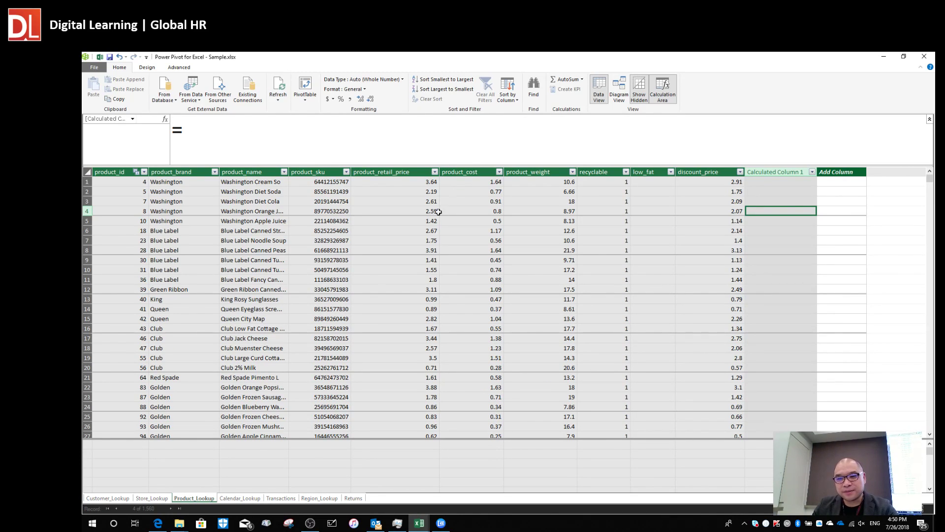
key("Return")
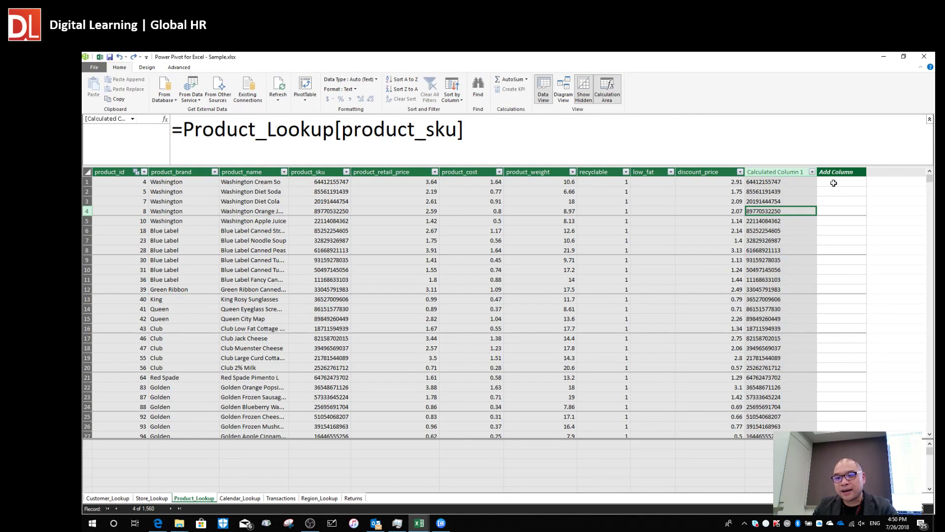
left_click(835, 182)
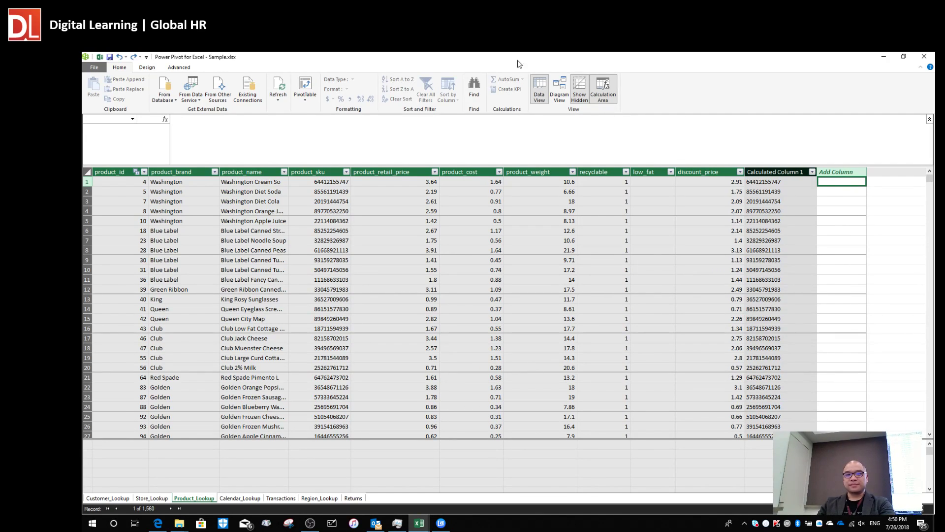
Begin a formula for the next Product_Lookup column, leaving only '=' in the formula bar.
left_click(199, 121)
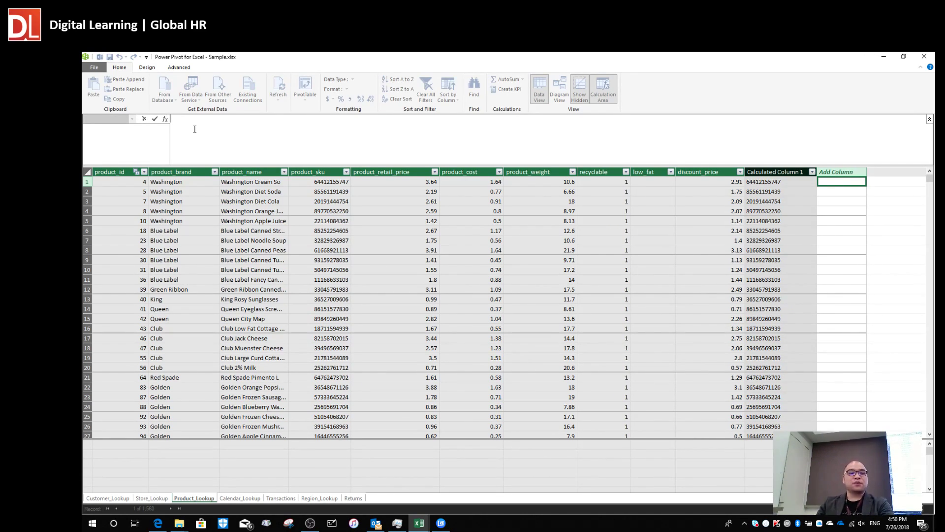
type("hghghg")
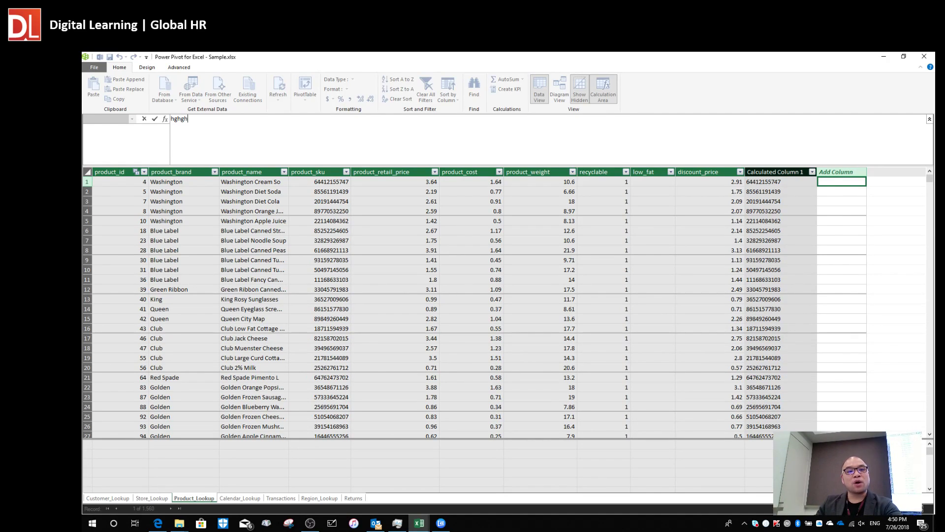
key("BackSpace")
key("BackSpace")
key("BackSpace")
key("BackSpace")
key("BackSpace")
key("BackSpace")
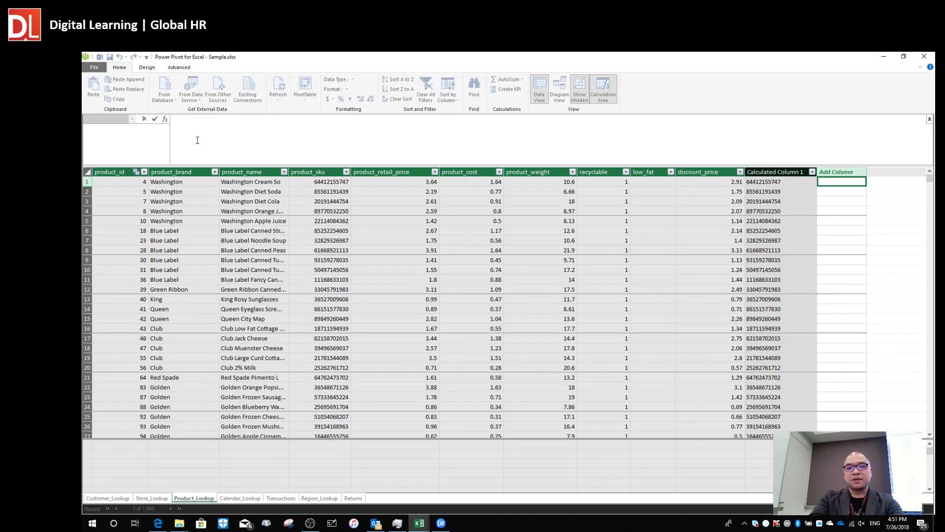
type("=")
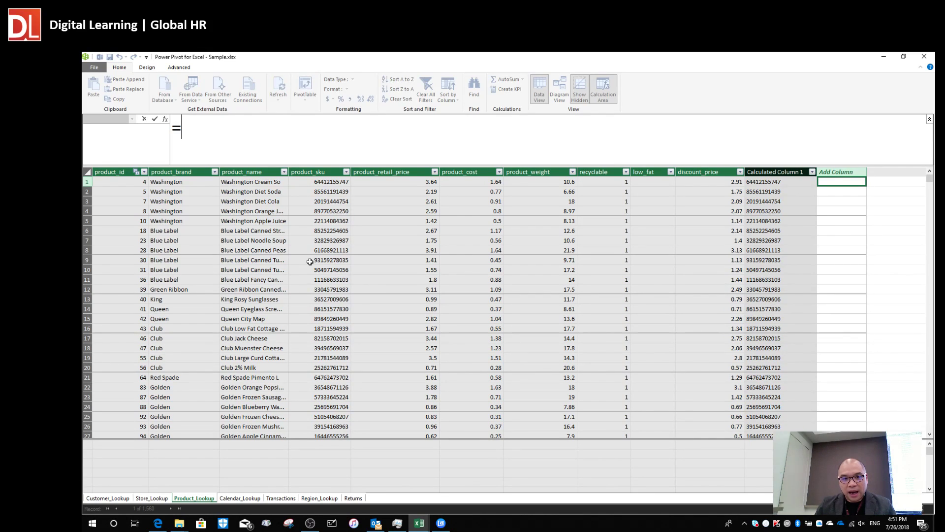
Create Calculated Column 2 as product_retail_price minus product_cost.
left_click(415, 183)
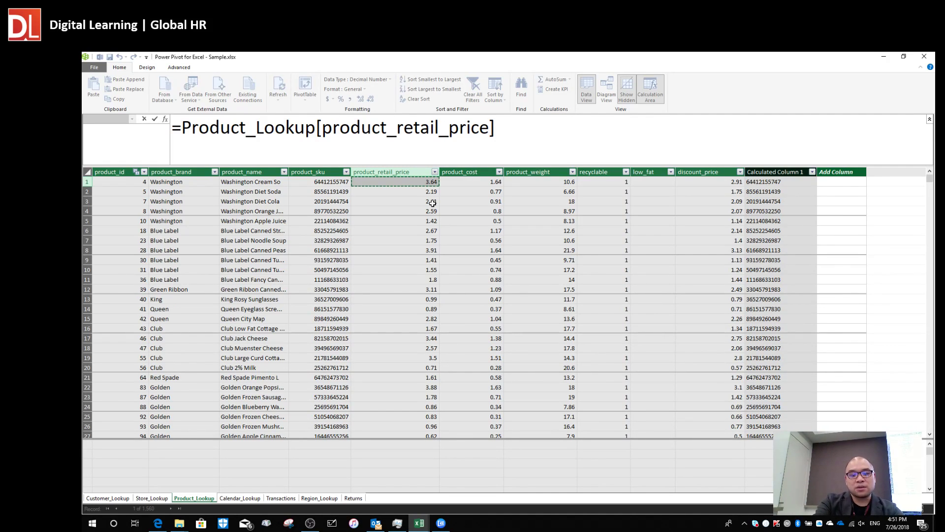
type("-")
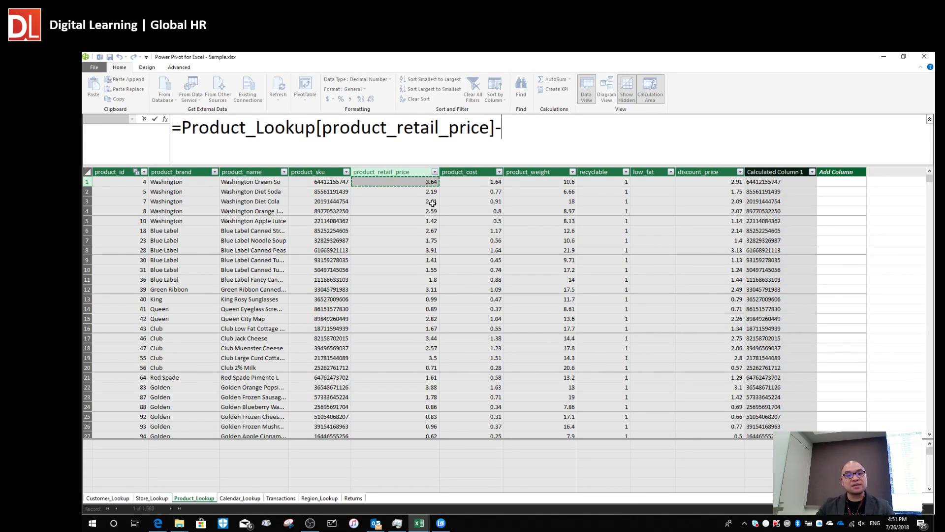
left_click(464, 182)
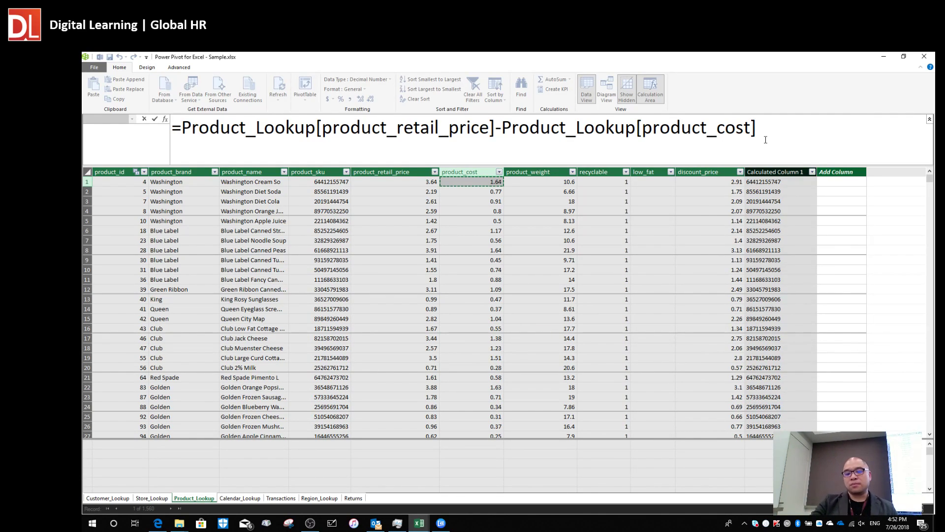
key("Return")
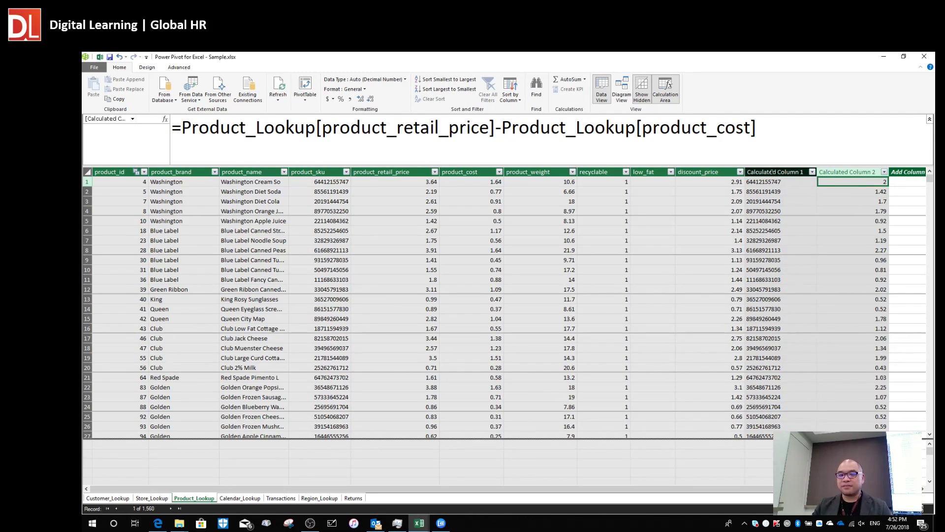
Delete Calculated Column 1 from Product_Lookup and confirm the permanent deletion.
left_click(771, 173)
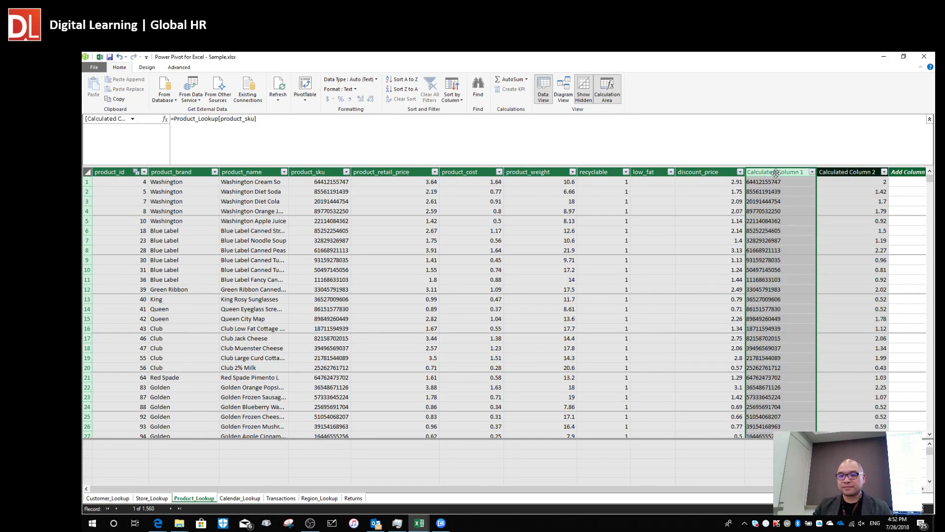
right_click(775, 174)
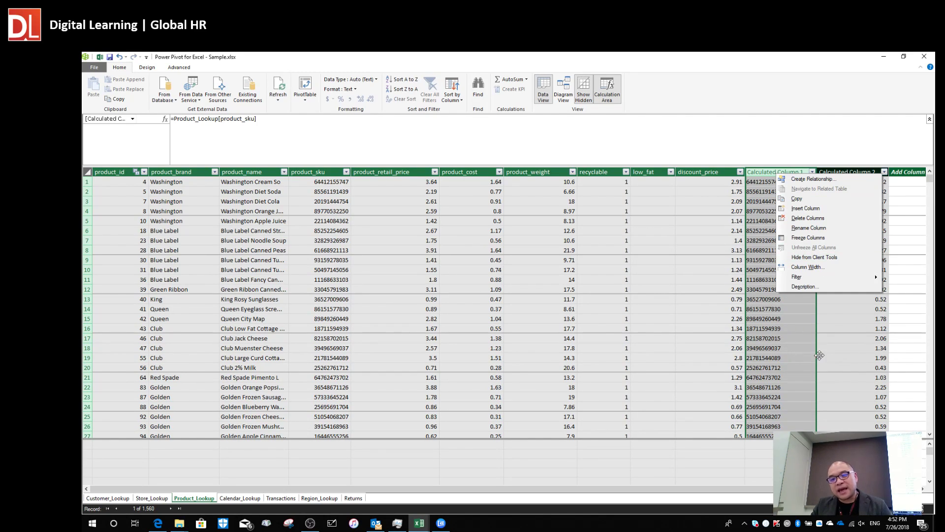
left_click(854, 377)
left_click(781, 173)
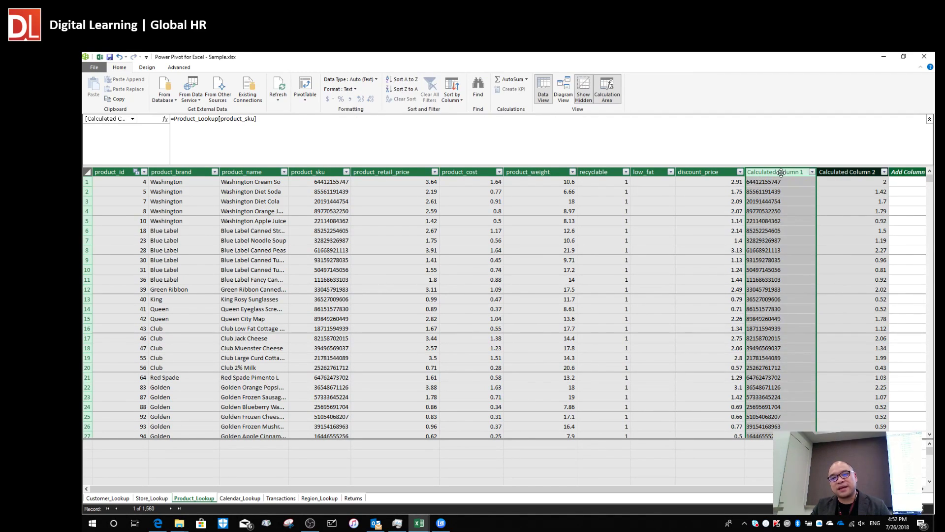
right_click(779, 175)
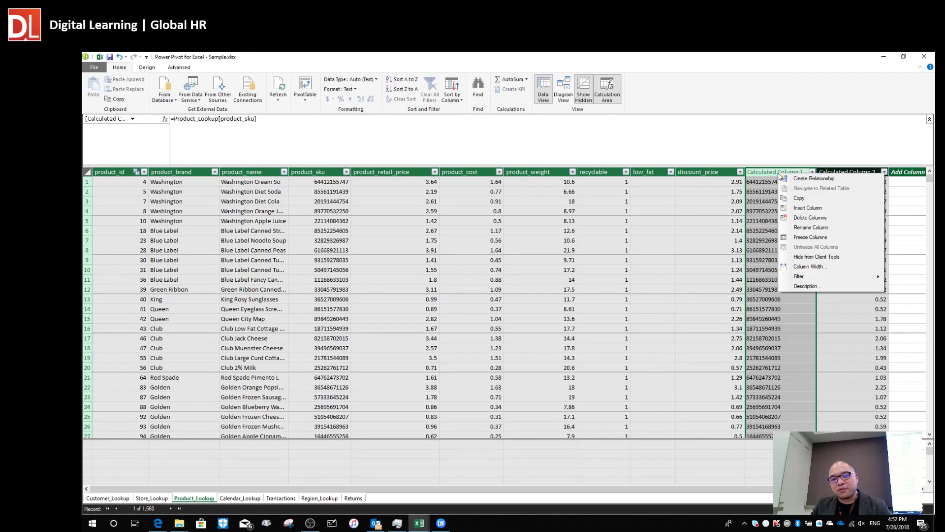
left_click(810, 217)
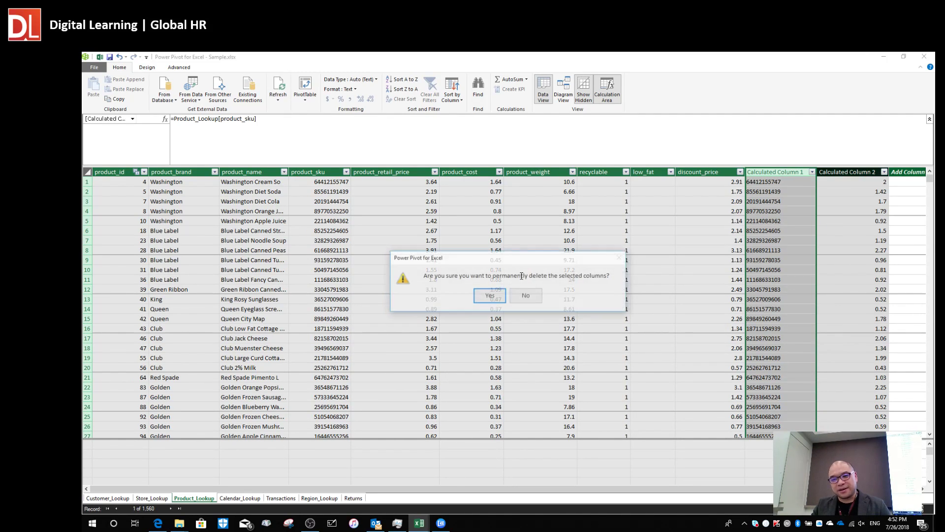
left_click(490, 295)
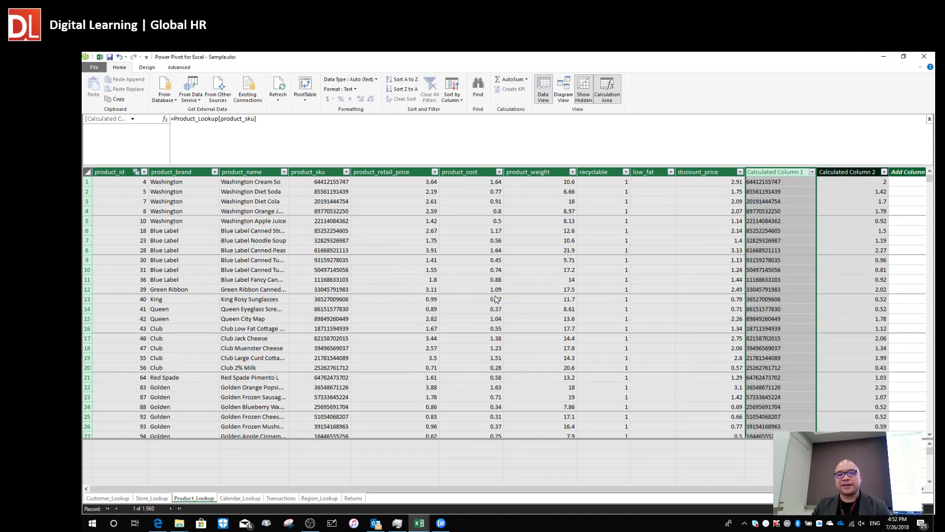
left_click(784, 211)
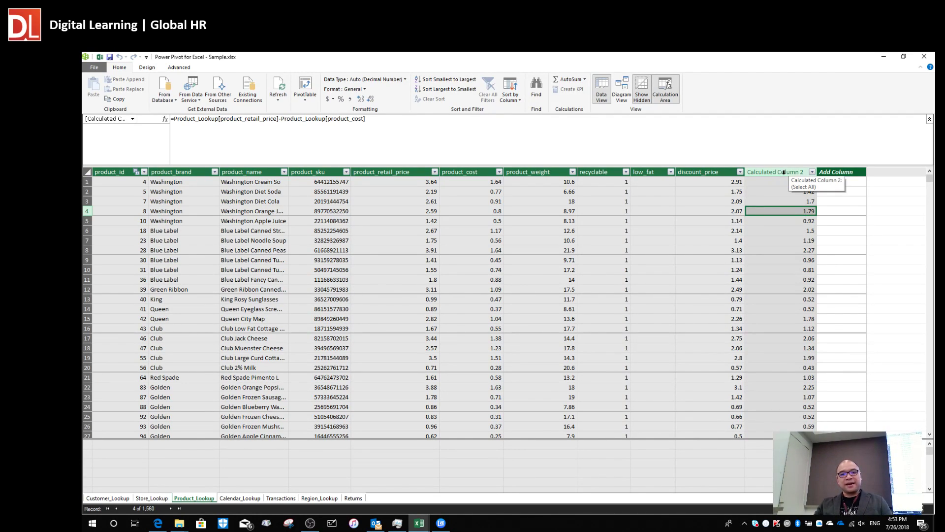
left_click(784, 171)
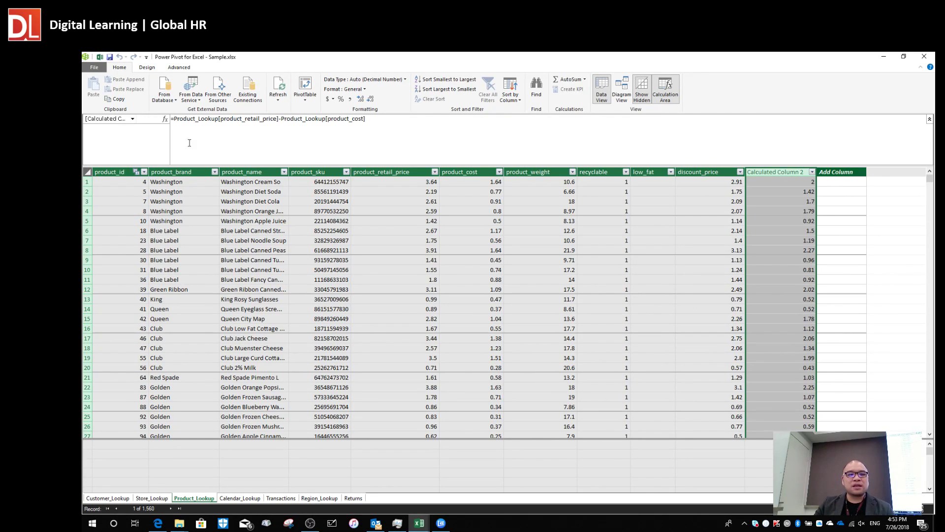
left_click(173, 121)
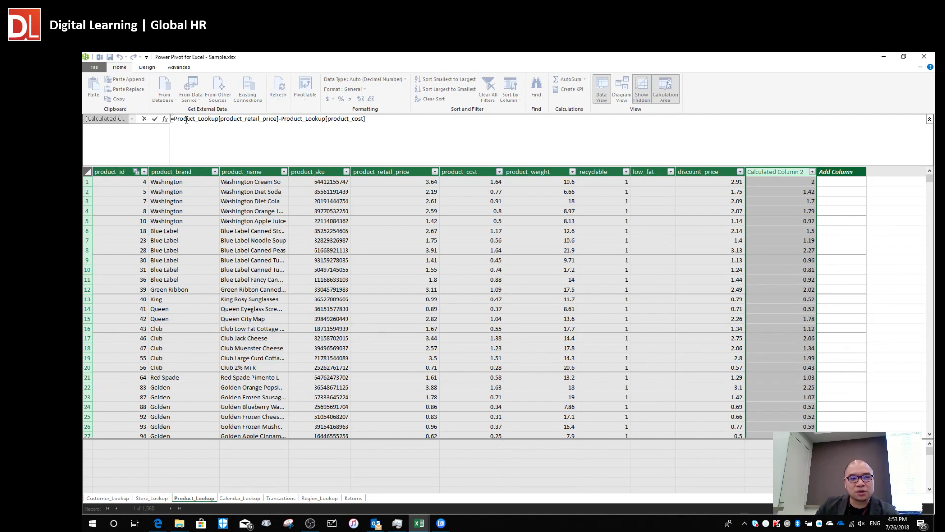
scroll(260, 150, "up", 5)
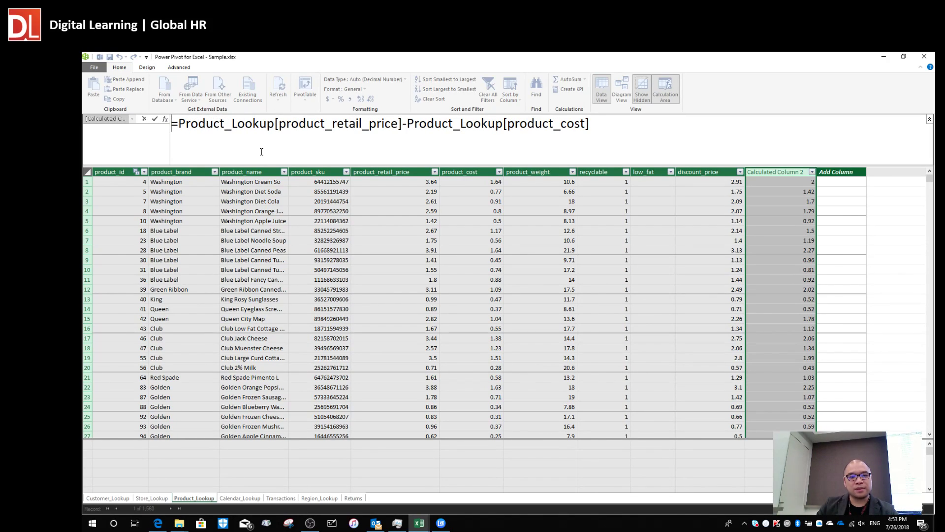
type("Profit")
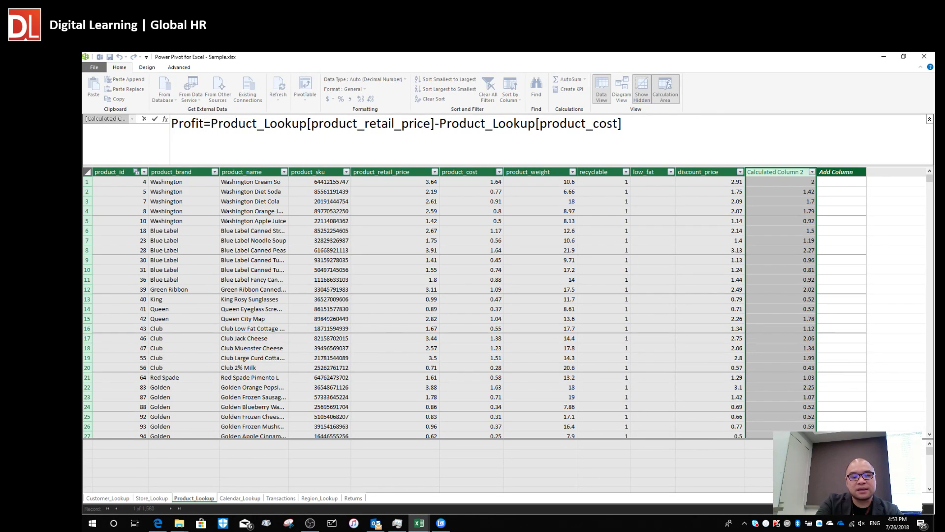
type(":")
key("Return")
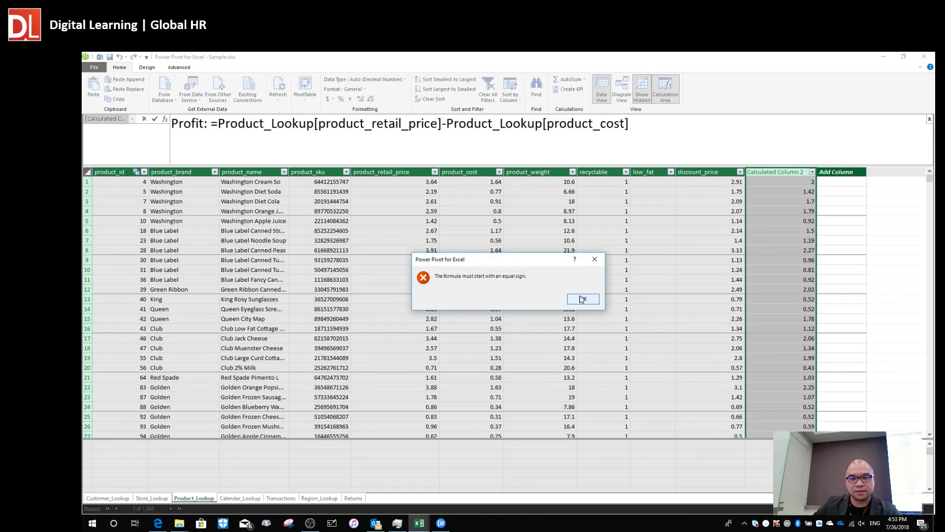
left_click(583, 299)
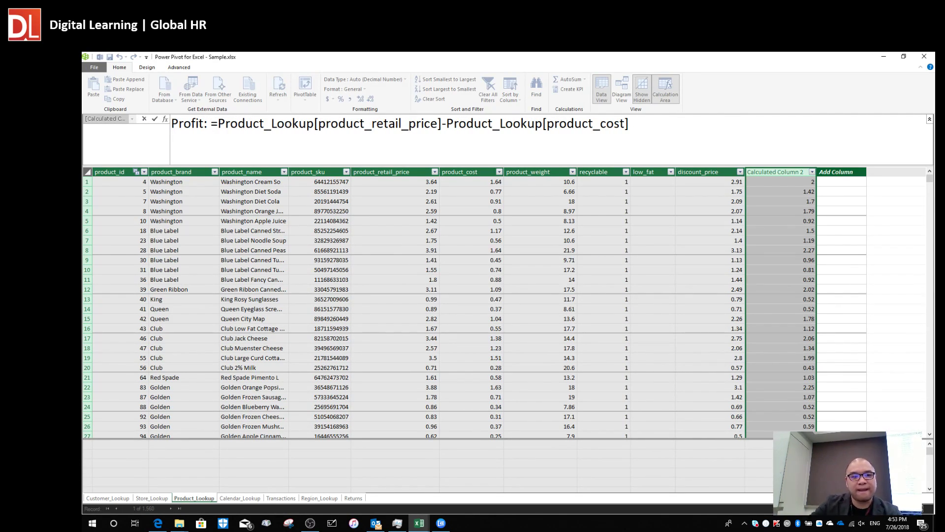
left_click(209, 123)
key("BackSpace")
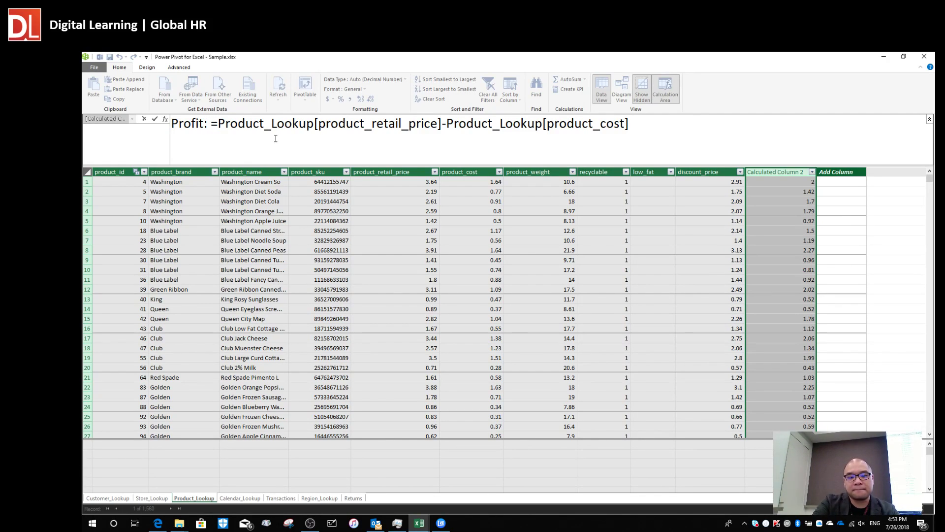
key("BackSpace")
key("Return")
left_click(582, 299)
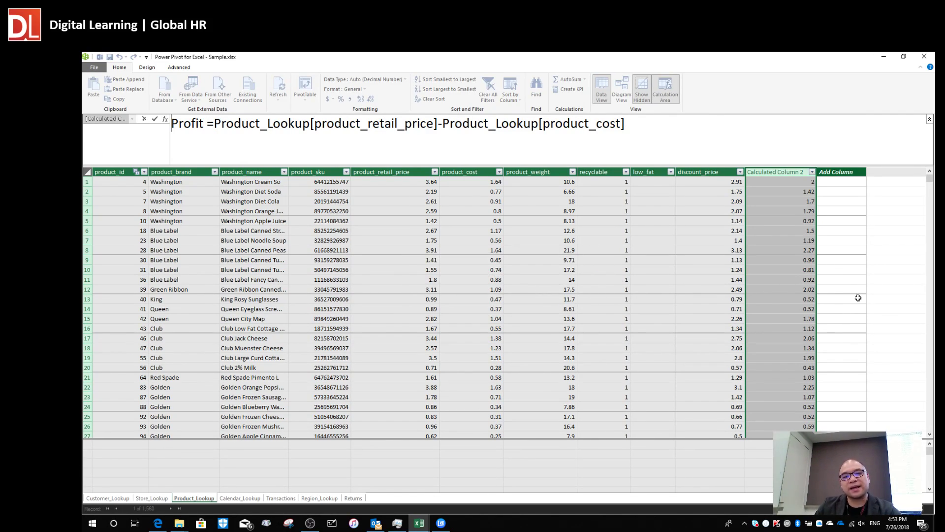
left_click_drag(209, 127, 139, 147)
key("BackSpace")
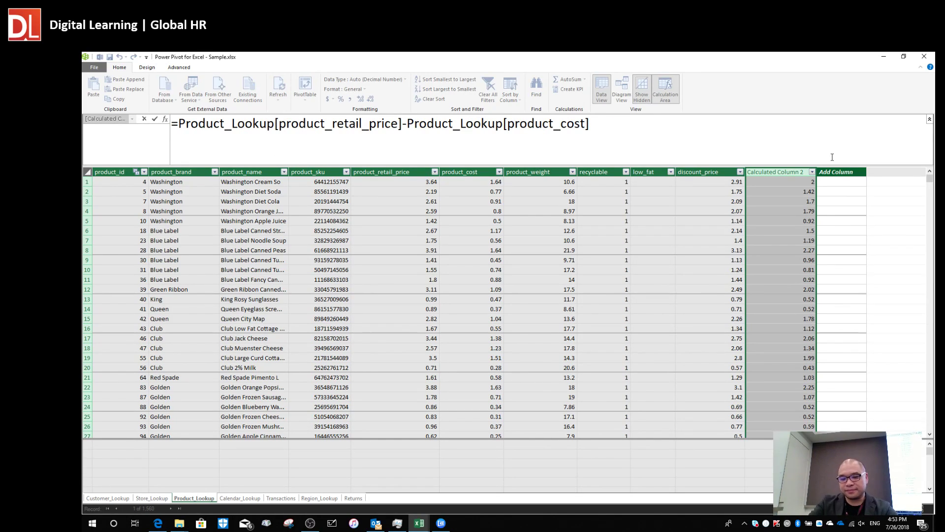
key("Return")
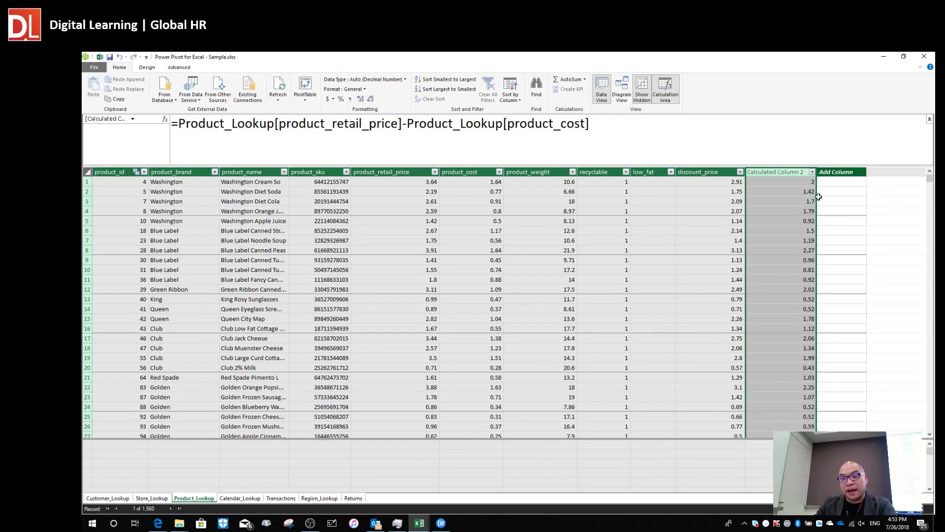
Rename the Calculated Column 2 header to profit.
right_click(775, 170)
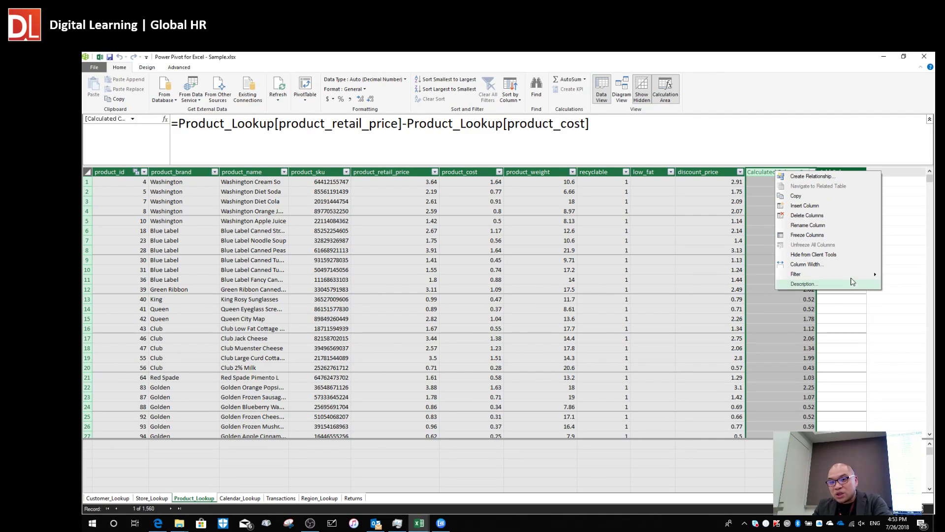
left_click(758, 212)
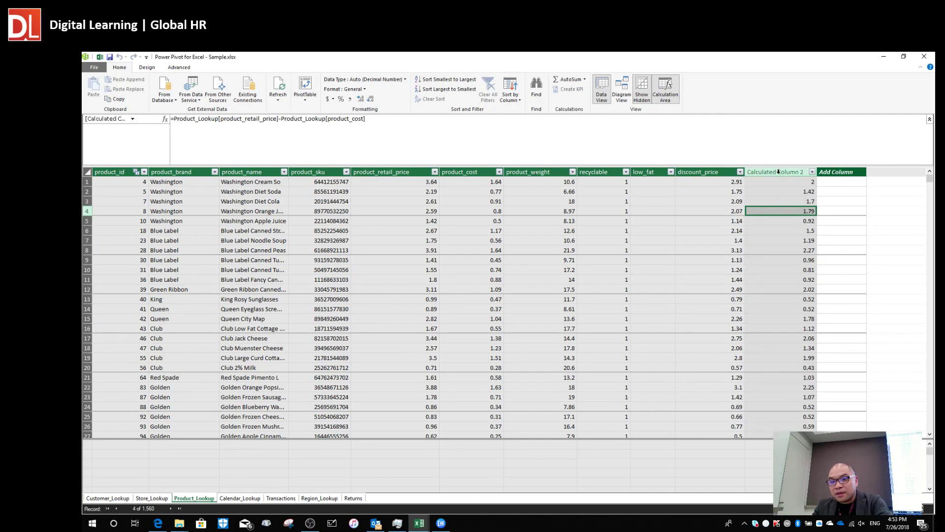
double_click(778, 172)
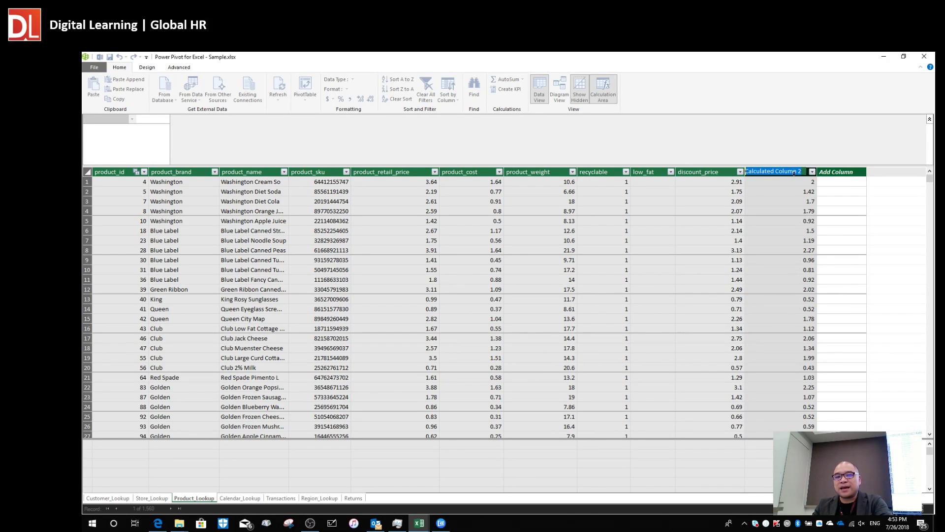
type("profit")
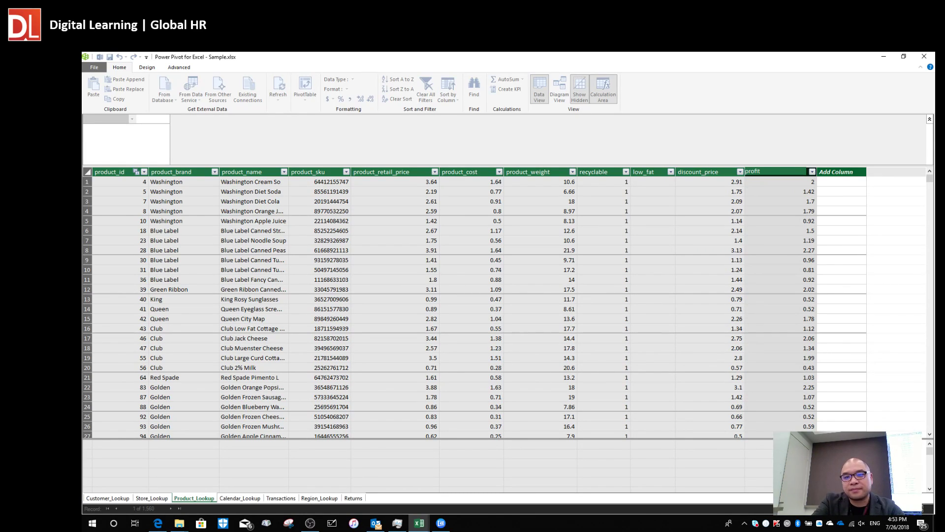
key("Return")
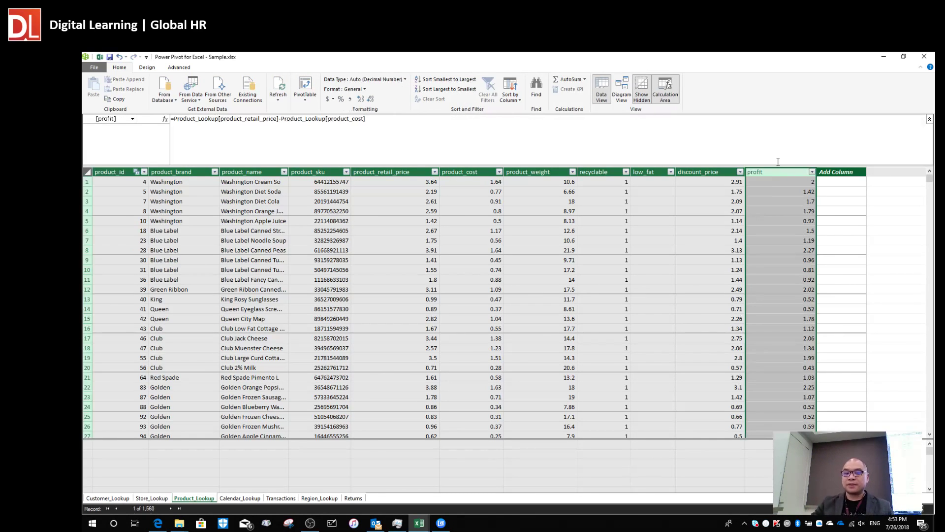
Narrow the profit column and check its values, such as 2 and 1.42.
left_click(772, 201)
left_click_drag(817, 168, 786, 168)
left_click(766, 231)
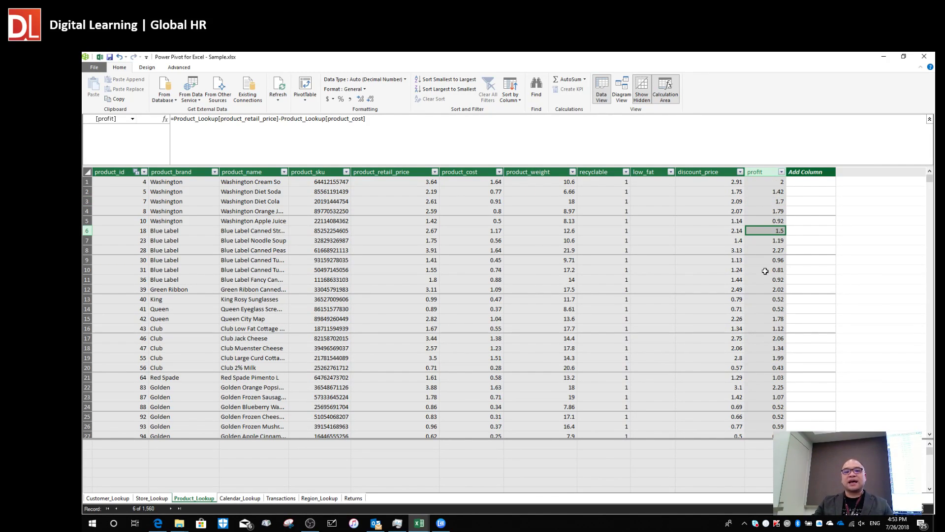
left_click(770, 337)
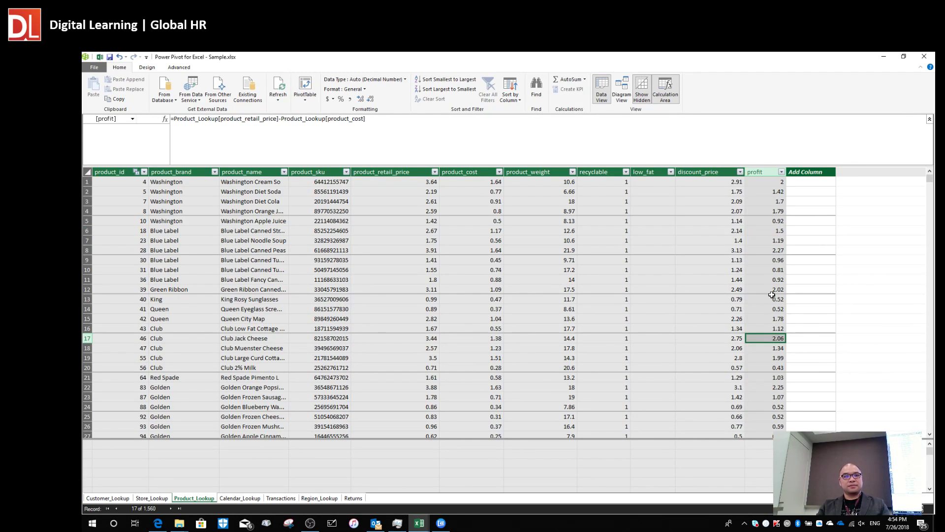
left_click(765, 222)
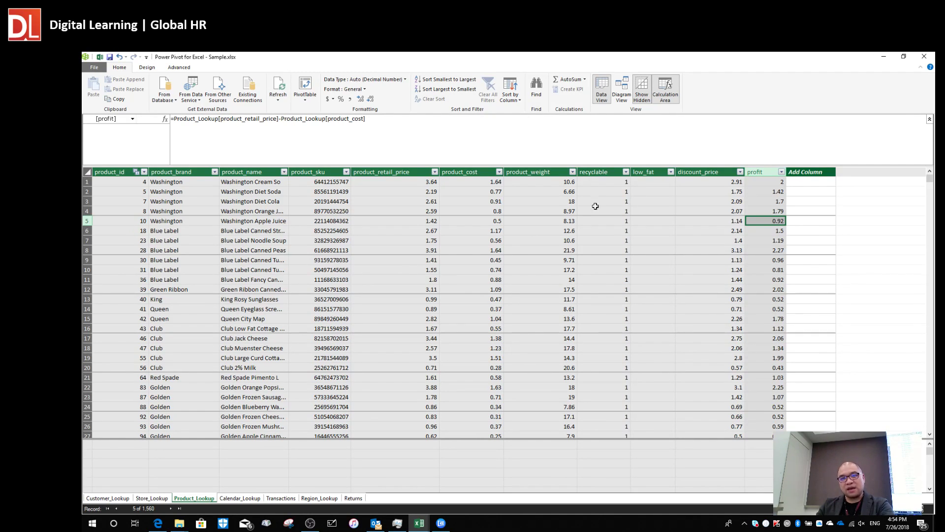
Rearrange the Returns and Product_Lookup tables in Diagram View, then return to Data View.
left_click(622, 92)
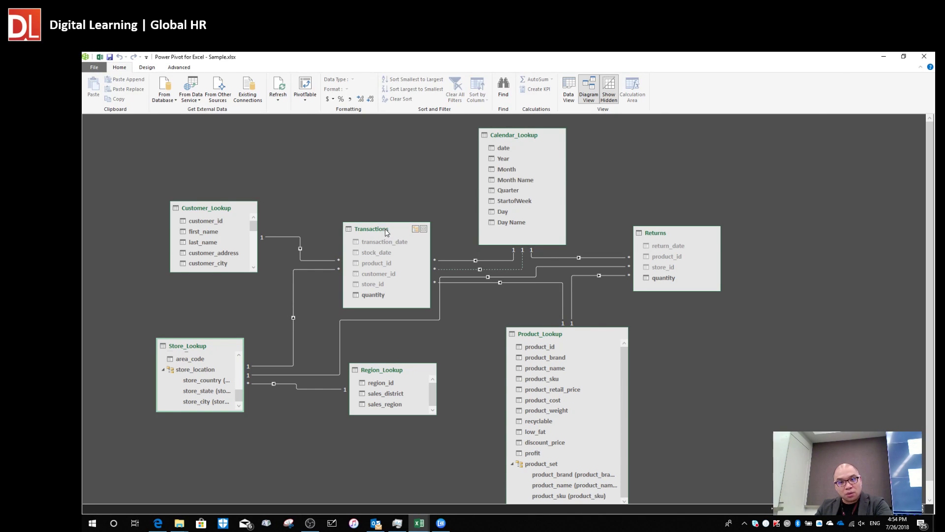
left_click_drag(675, 235, 776, 161)
left_click_drag(583, 330, 677, 228)
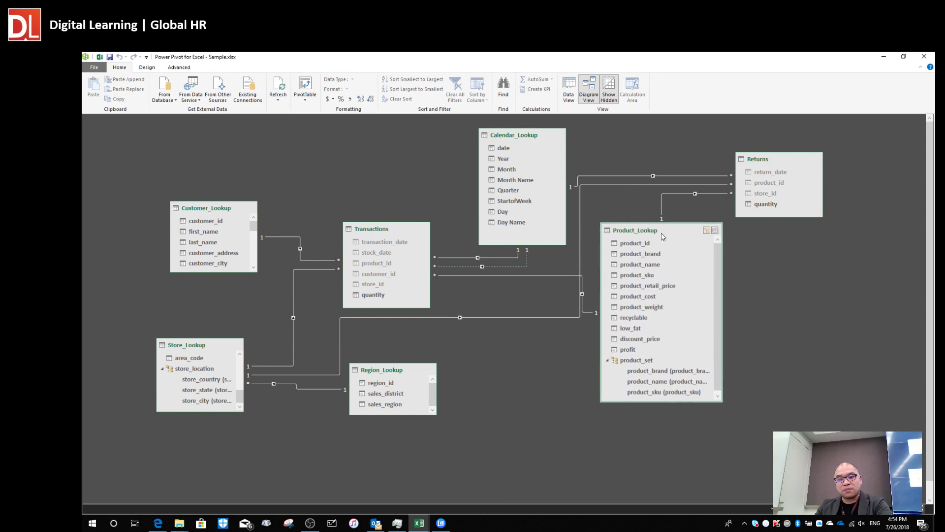
left_click(635, 350)
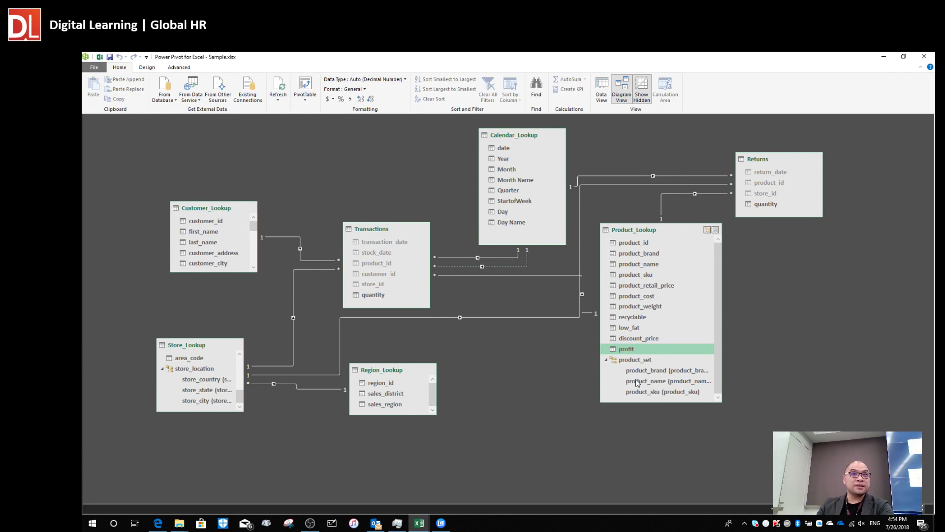
left_click(602, 91)
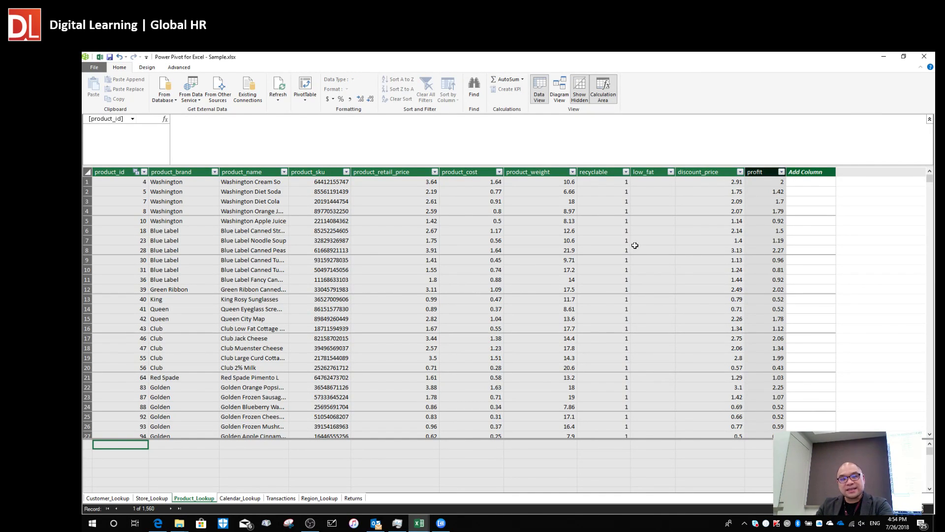
left_click(710, 201)
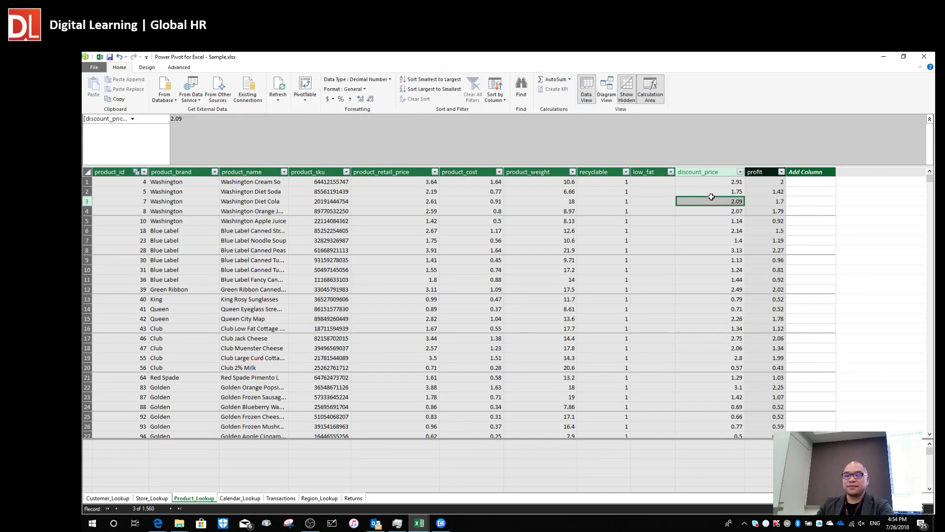
left_click(696, 185)
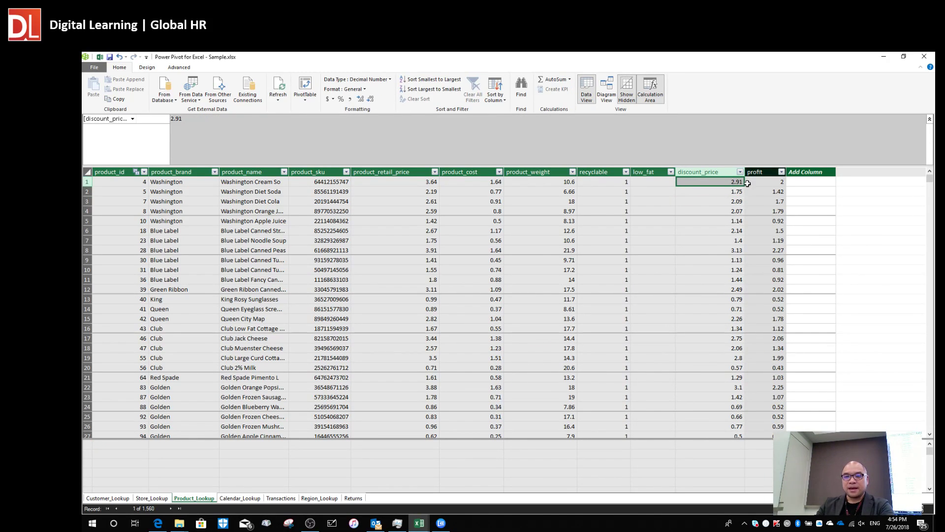
left_click_drag(746, 173, 741, 173)
left_click(710, 202)
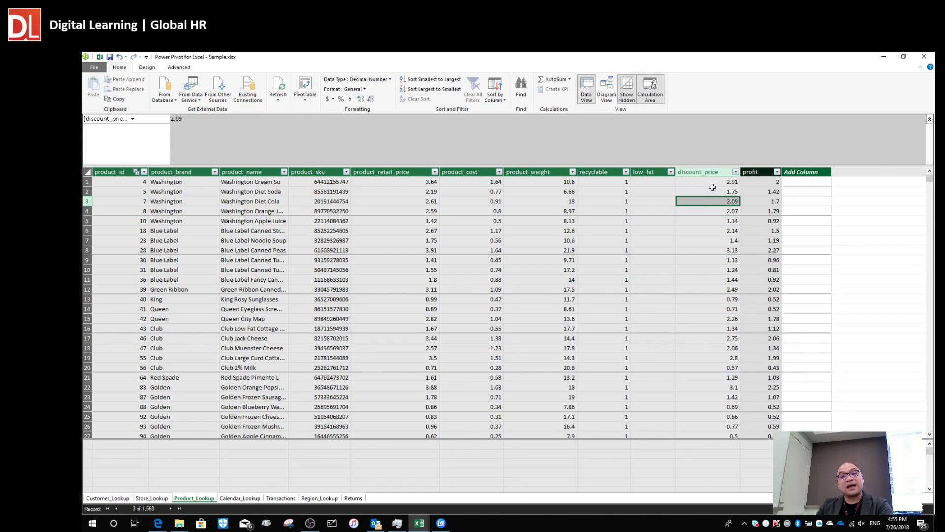
left_click(711, 185)
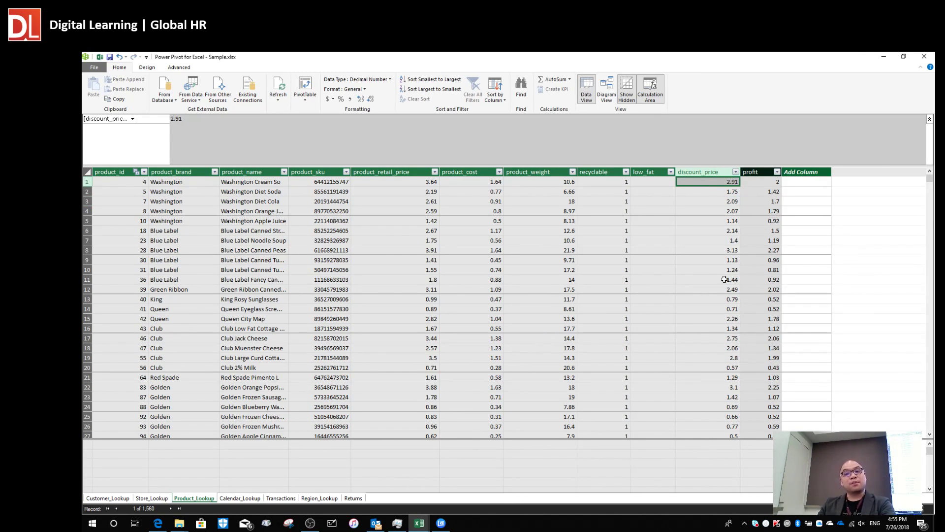
left_click(709, 211)
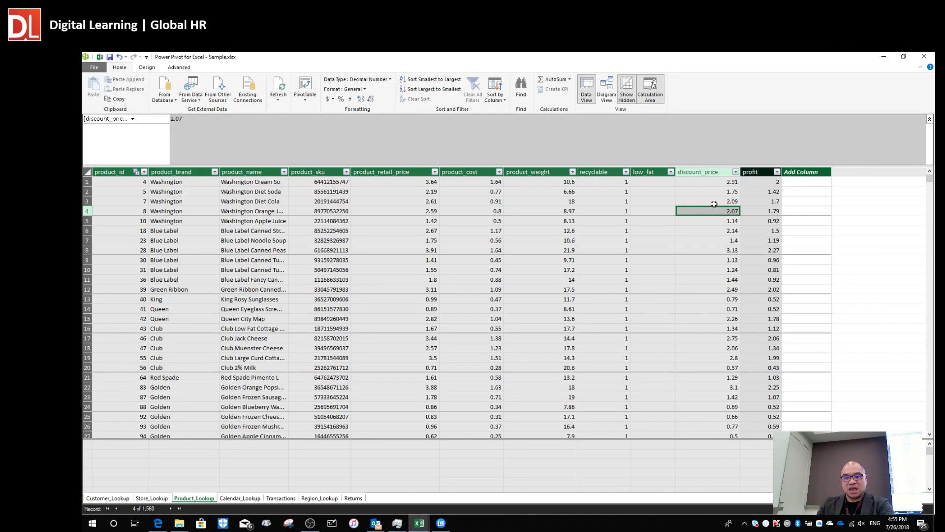
left_click(710, 192)
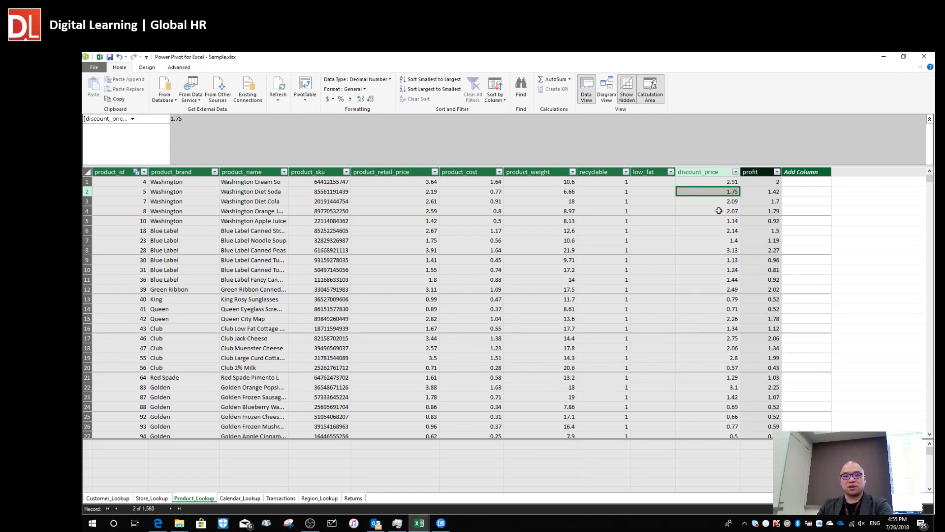
left_click(699, 182)
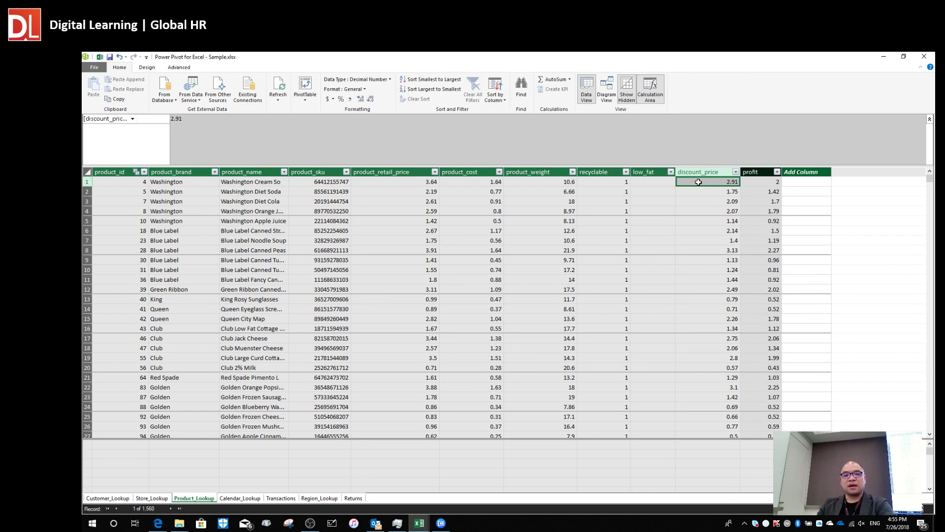
left_click(391, 182)
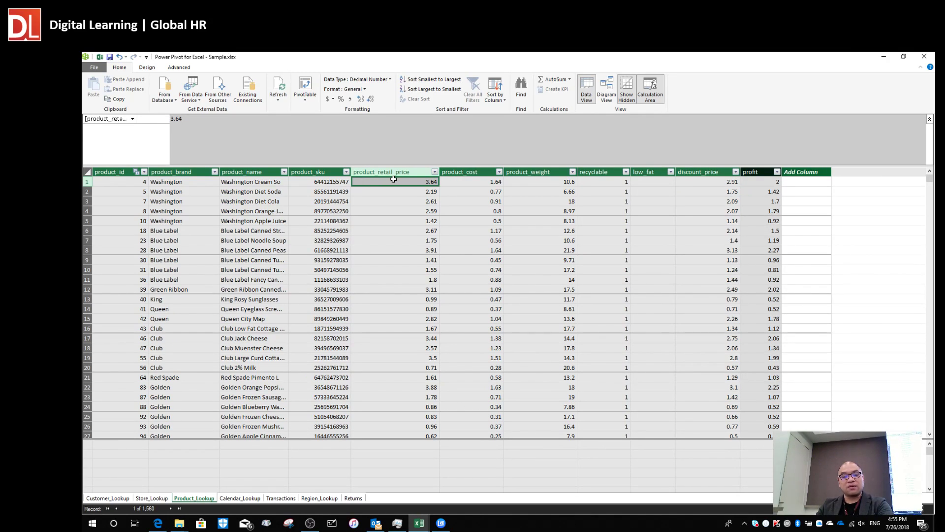
left_click(699, 182)
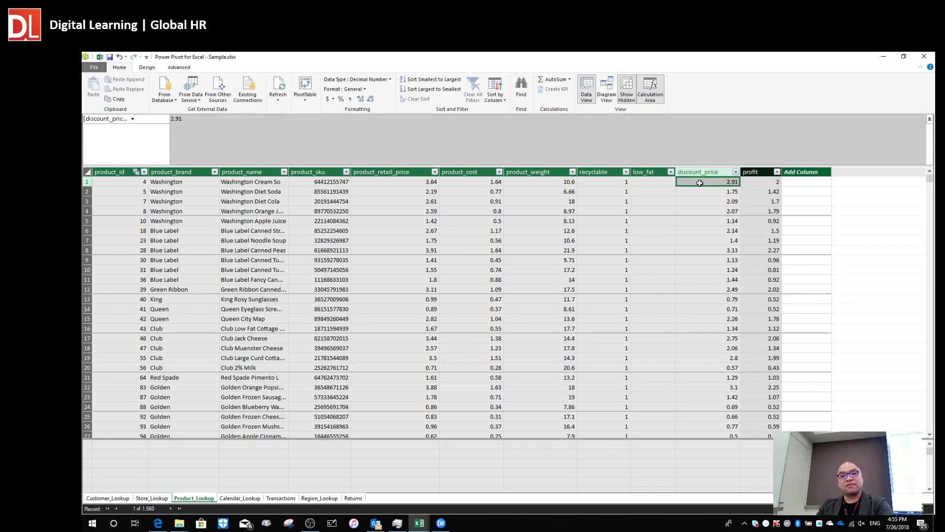
left_click(807, 184)
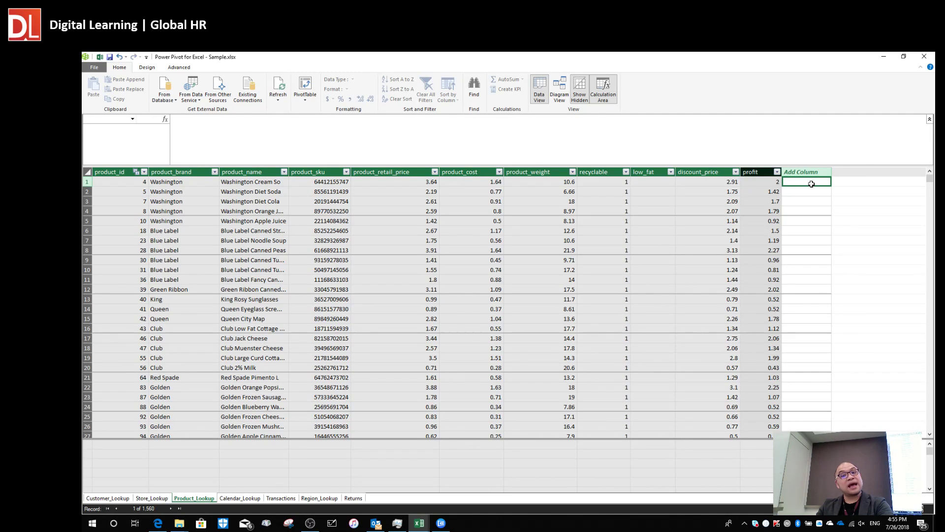
Start the new column formula as =(Product_Lookup[product_retail_price]-.
left_click(324, 133)
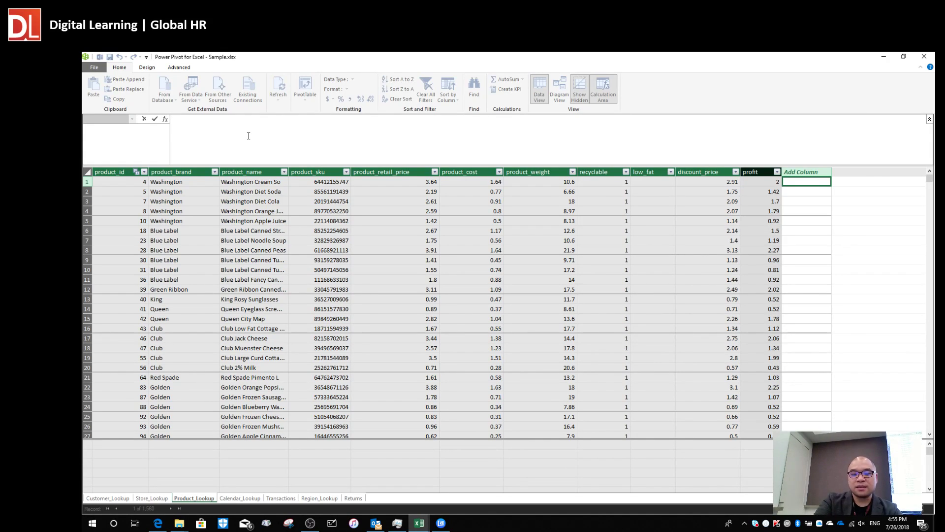
type("=")
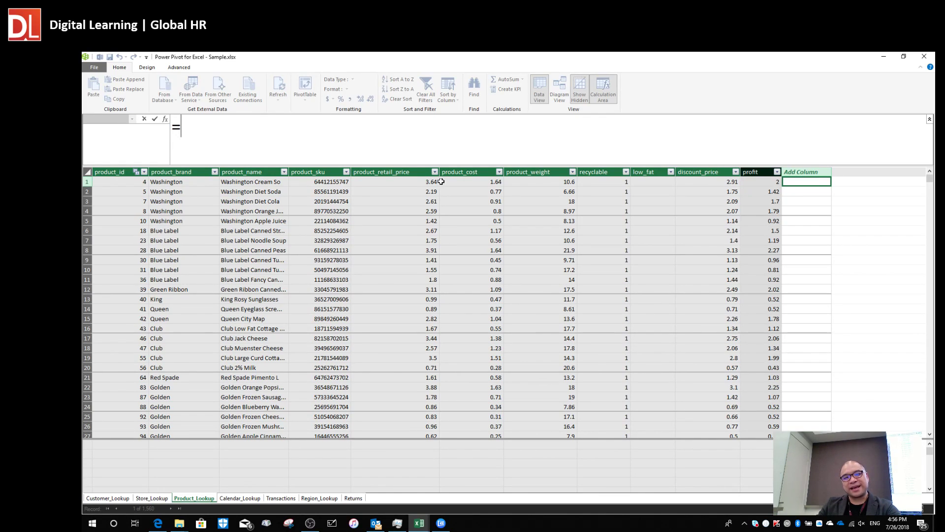
left_click(411, 184)
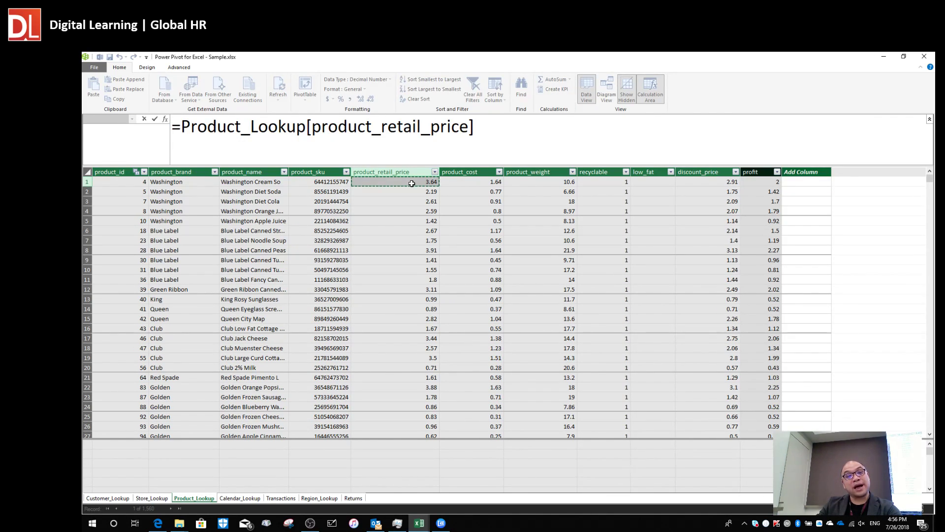
type("-")
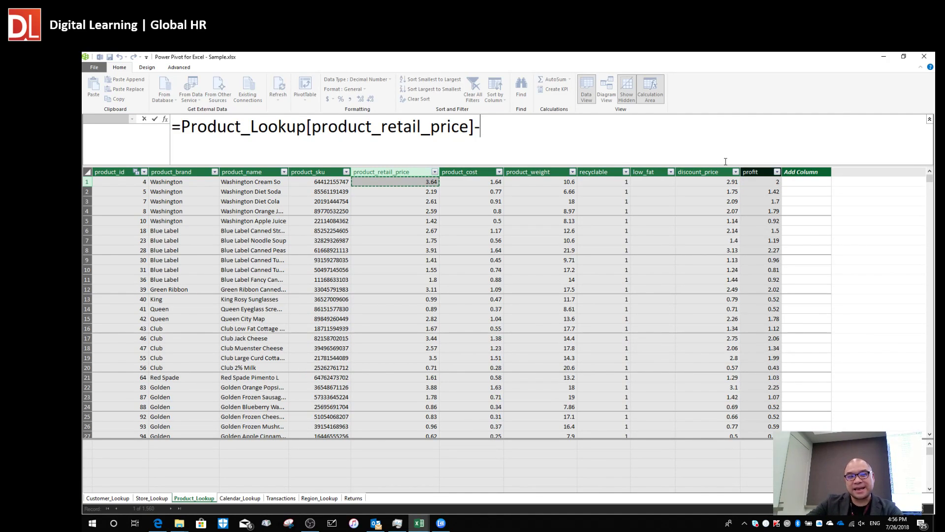
left_click(182, 128)
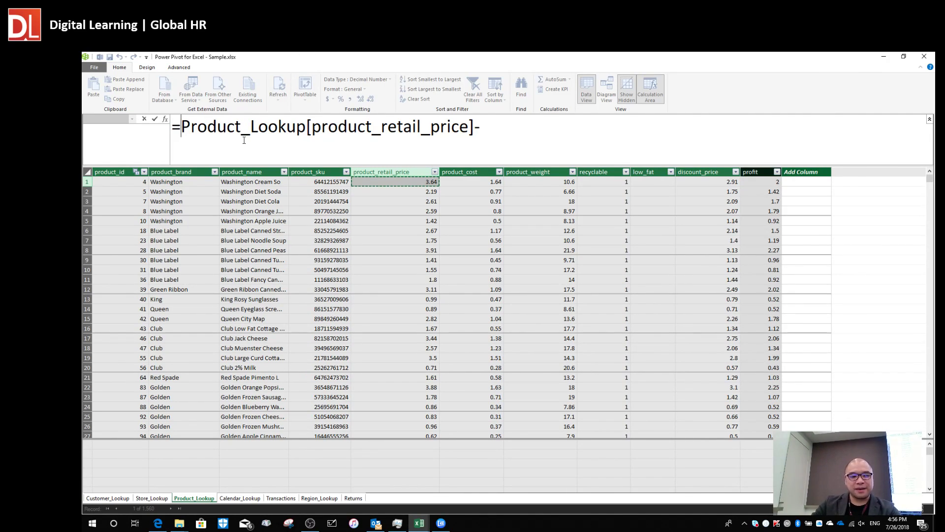
type("(")
left_click(502, 125)
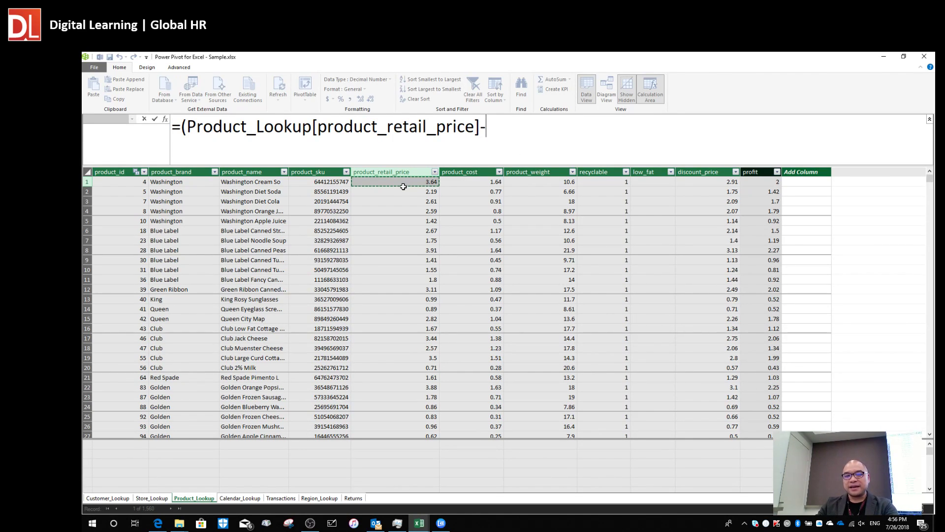
Complete it by subtracting discount_price and dividing by product_retail_price, creating the column.
left_click(708, 183)
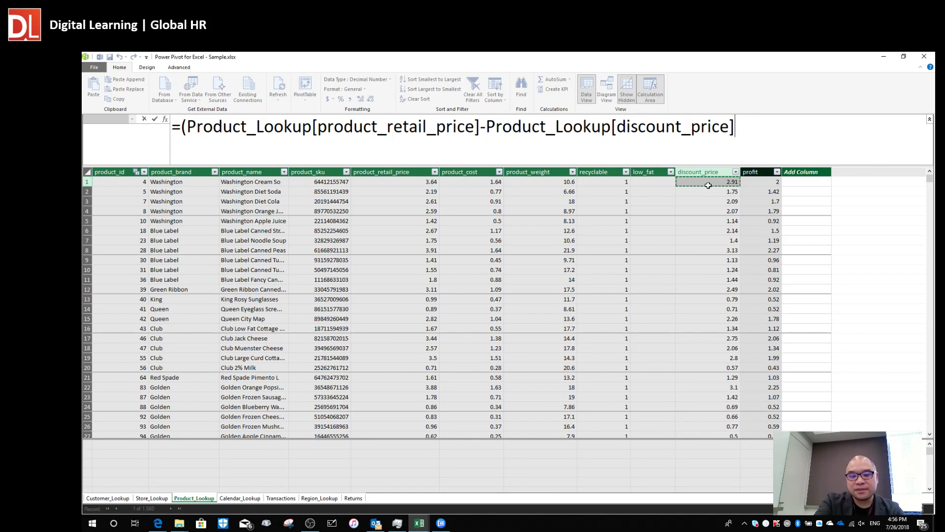
type(")")
key("Return")
type("/")
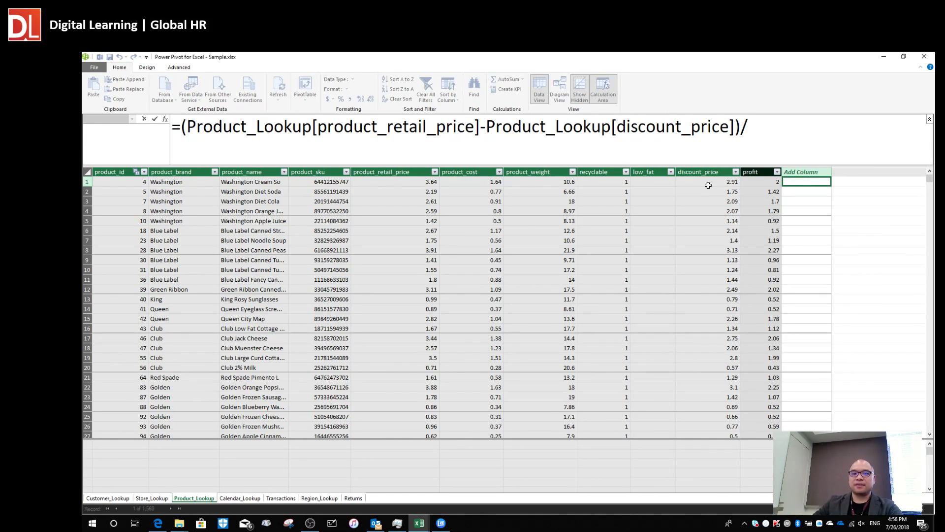
left_click(408, 183)
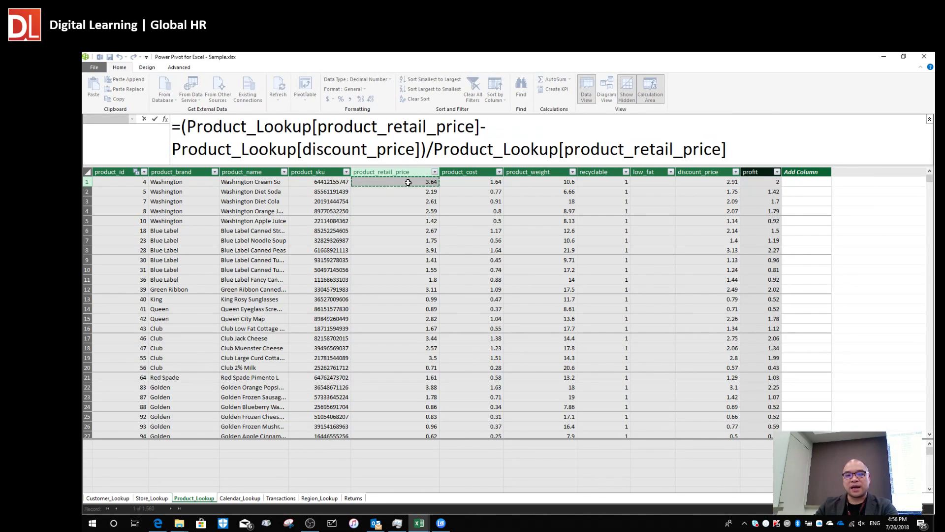
key("Return")
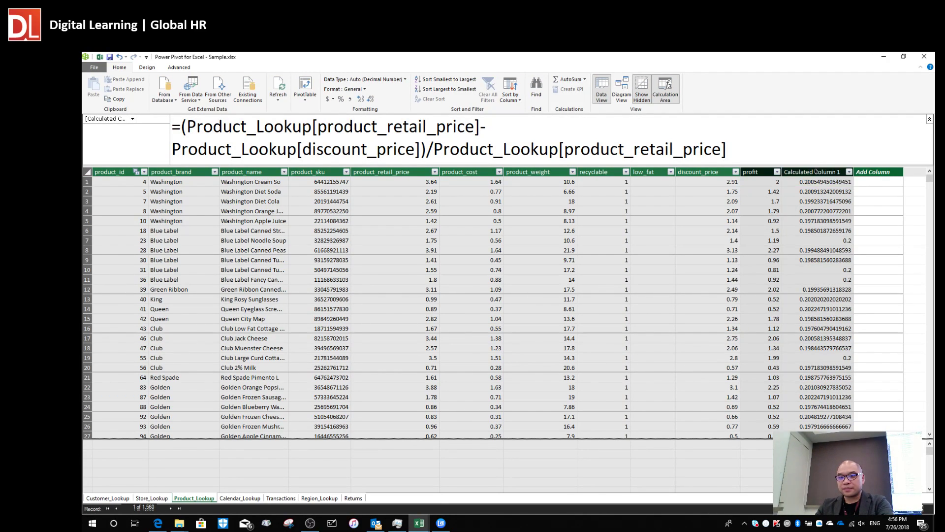
left_click(818, 171)
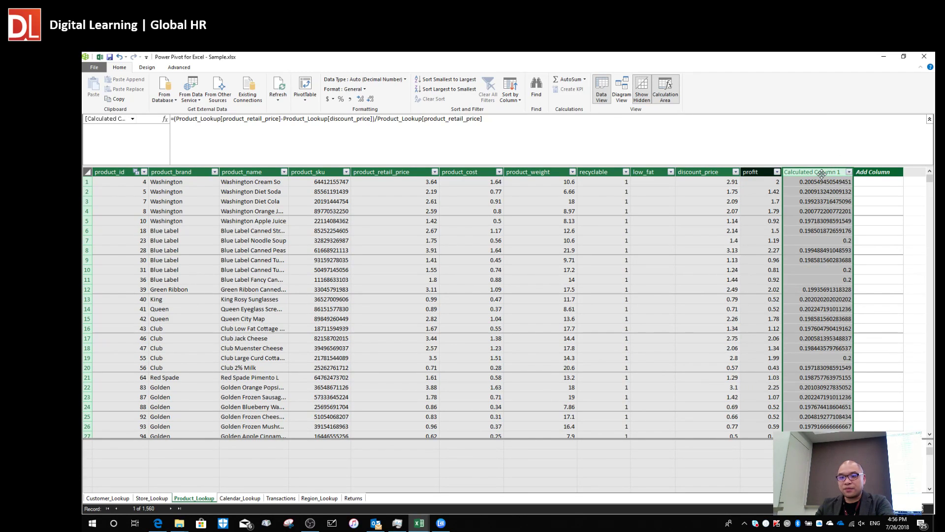
Rename the new Calculated Column 1 to Discount_P.
double_click(823, 171)
key("BackSpace")
type("Discount")
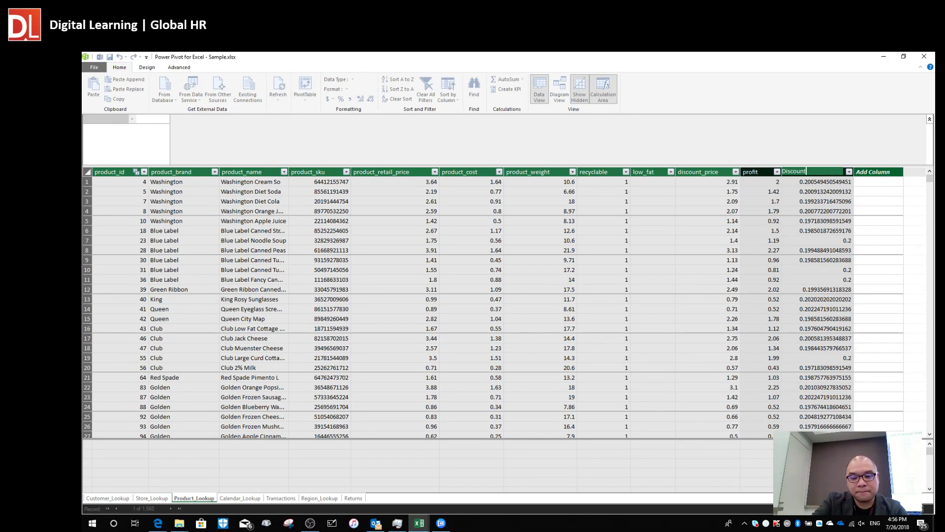
type("_P")
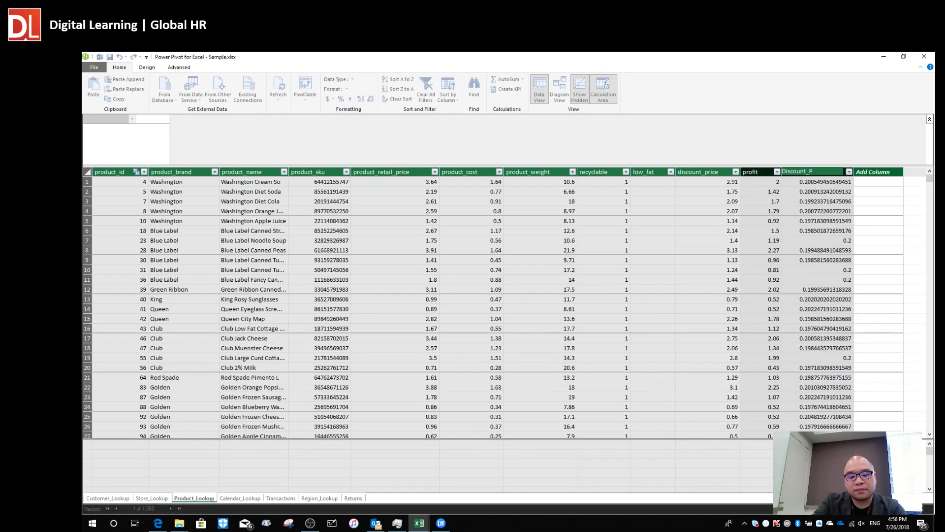
key("BackSpace")
key("BackSpace")
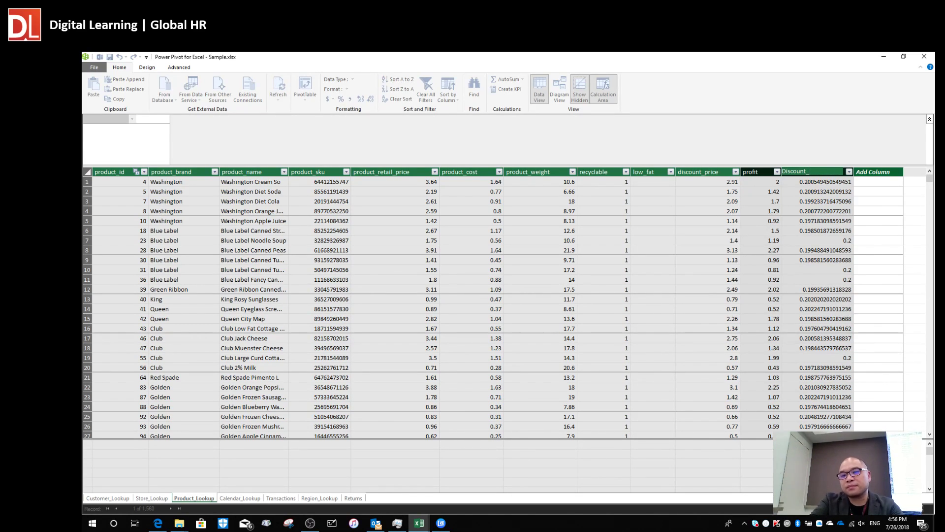
type("_P")
key("Return")
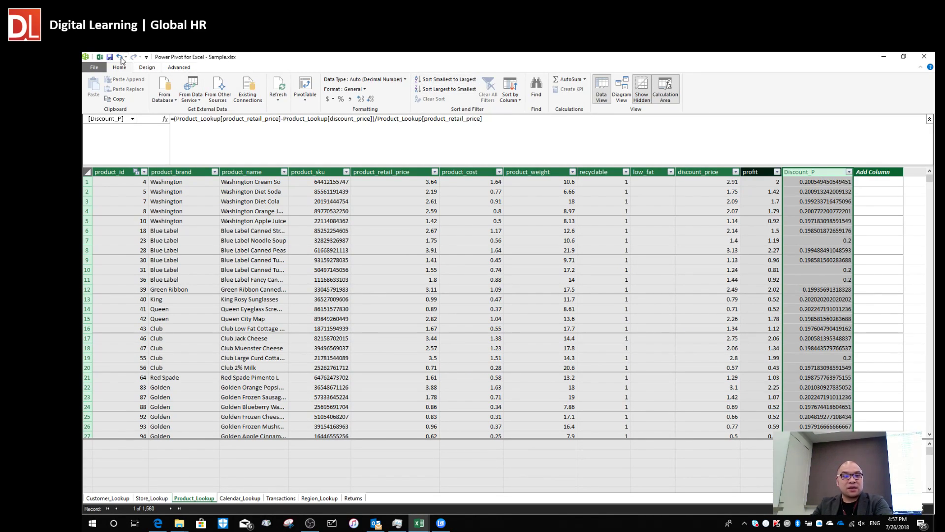
Format Discount_P as percentages, narrow the column, and check values like 20.05%.
left_click(340, 99)
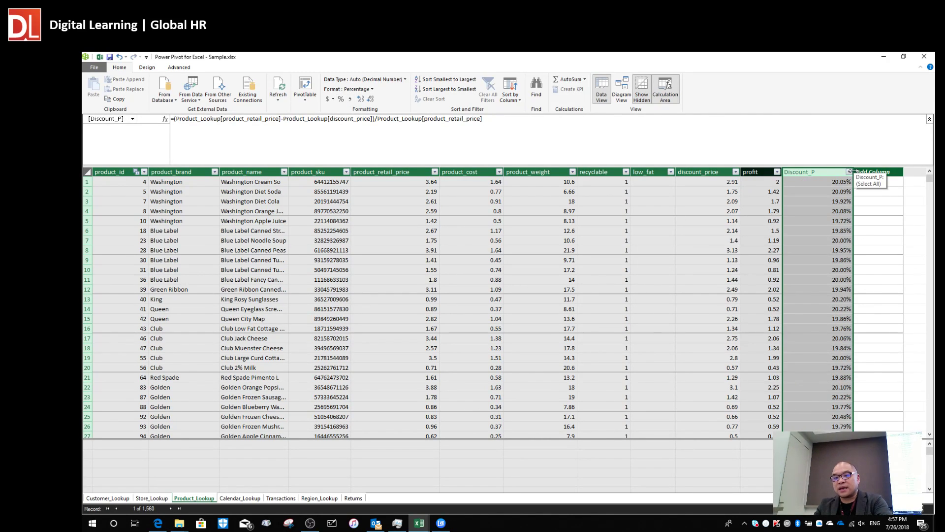
left_click_drag(841, 171, 817, 173)
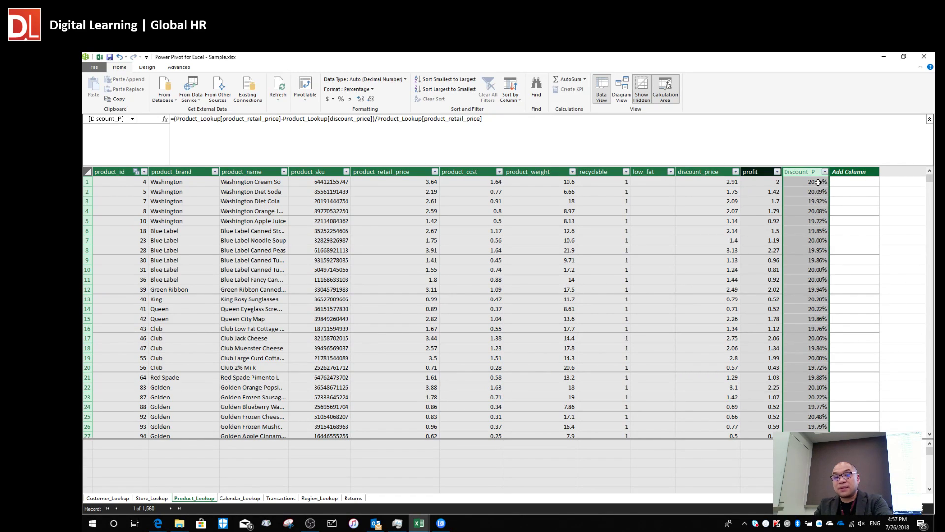
left_click(807, 202)
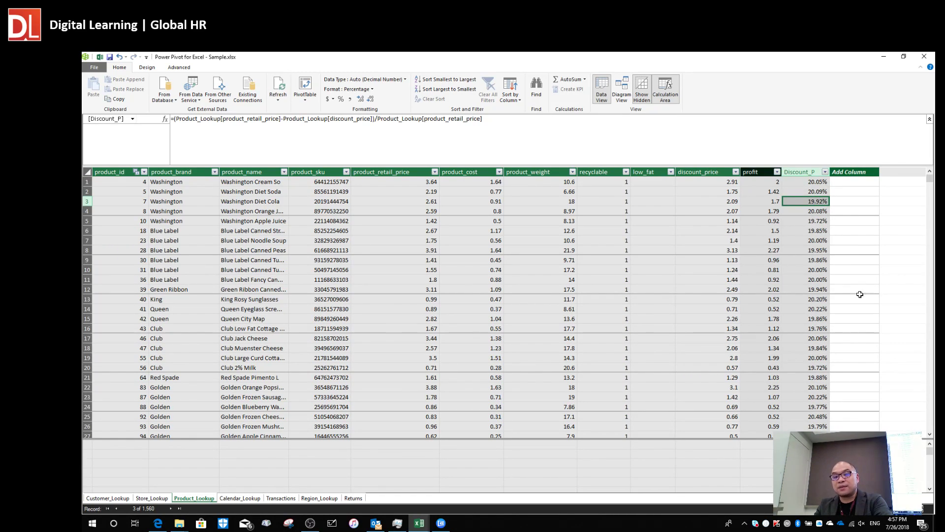
left_click(796, 241)
left_click(808, 288)
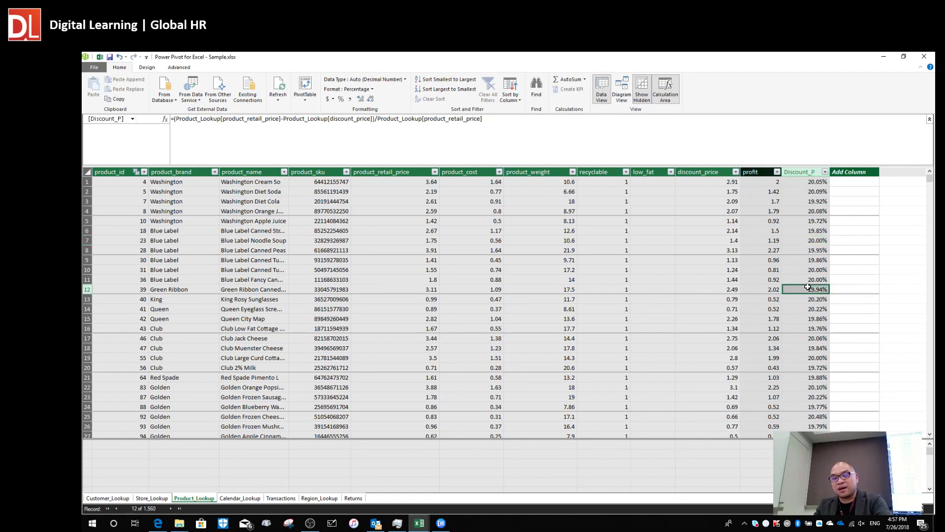
left_click(807, 347)
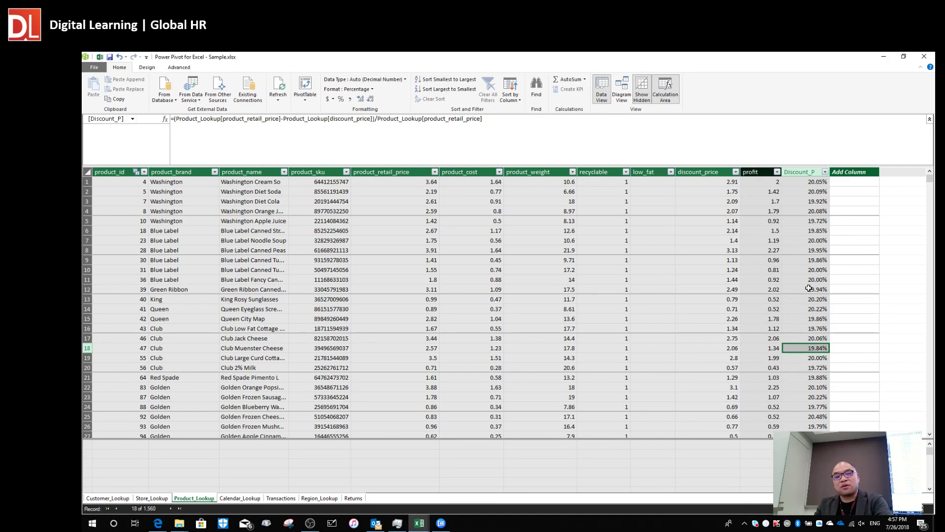
left_click(810, 260)
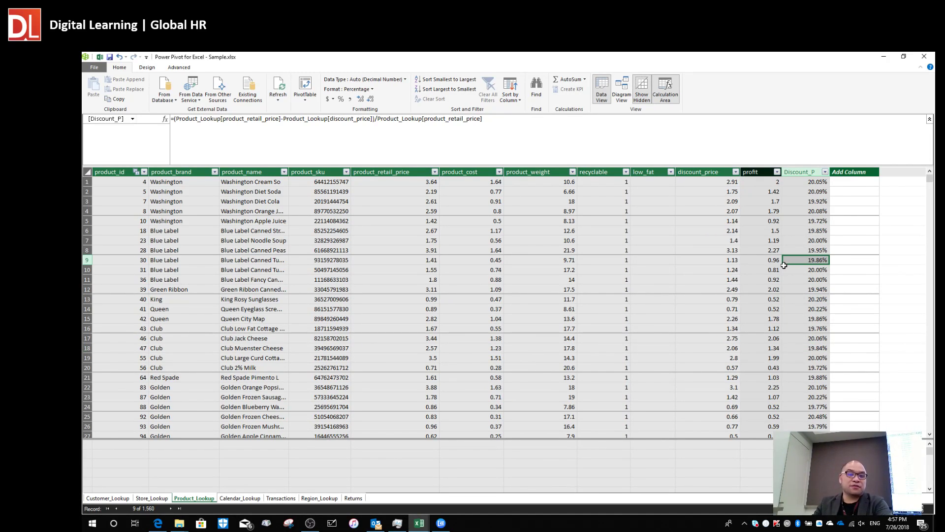
left_click(811, 183)
left_click(813, 243)
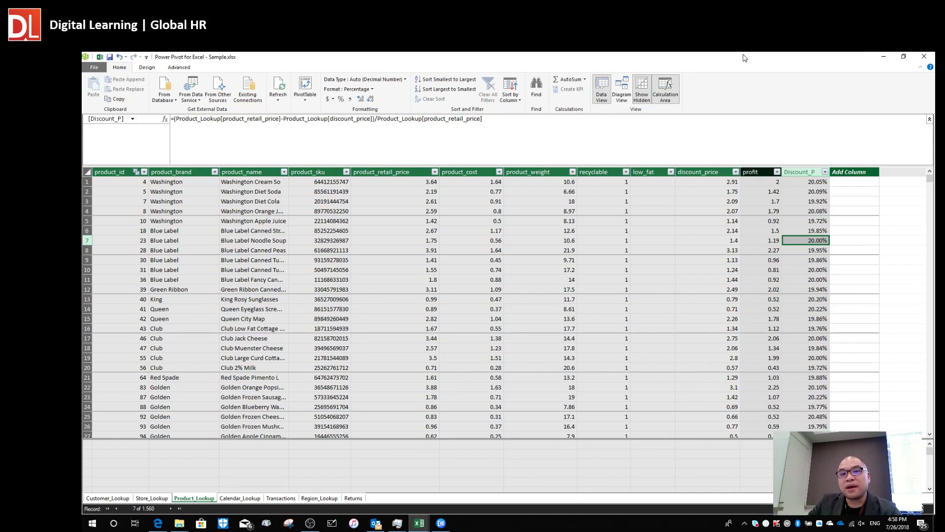
Turn off the Calculation Area on the Home ribbon to show more Product_Lookup rows.
left_click(672, 98)
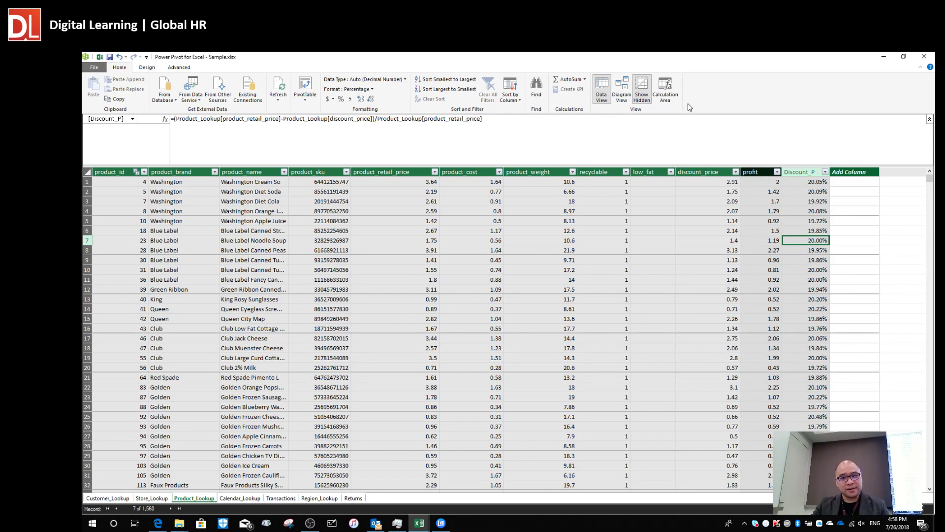
left_click(665, 91)
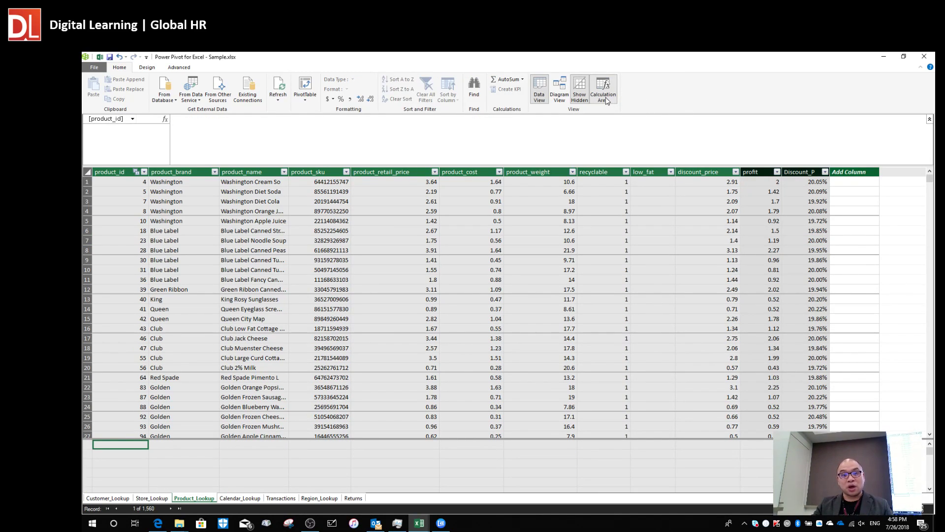
left_click(279, 463)
left_click(123, 446)
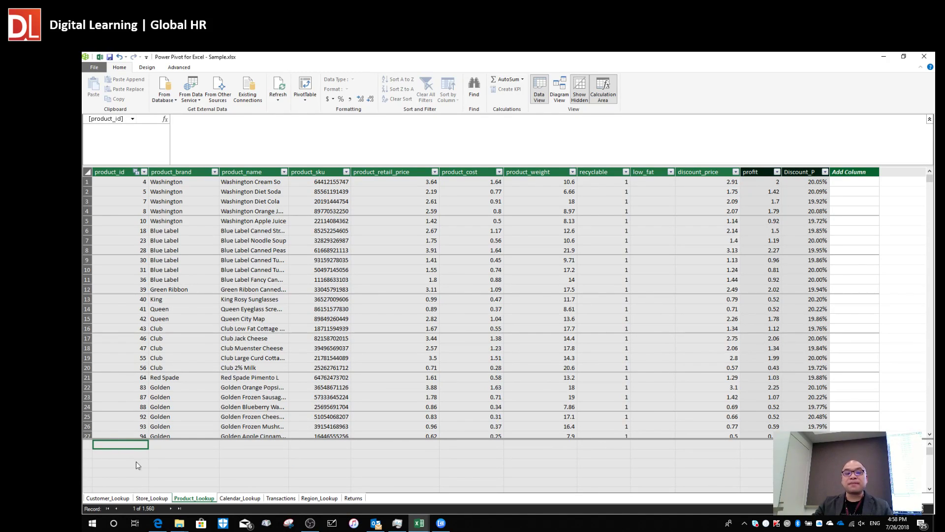
left_click(167, 463)
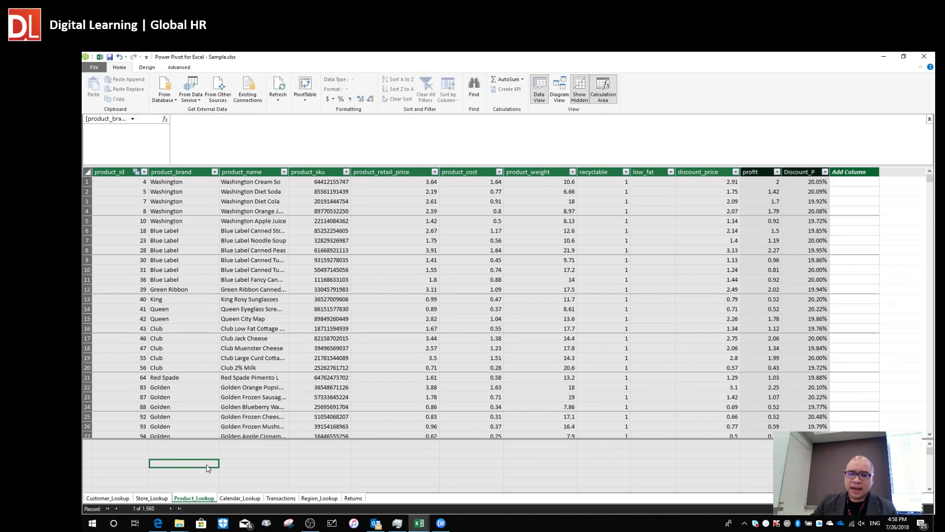
left_click(127, 446)
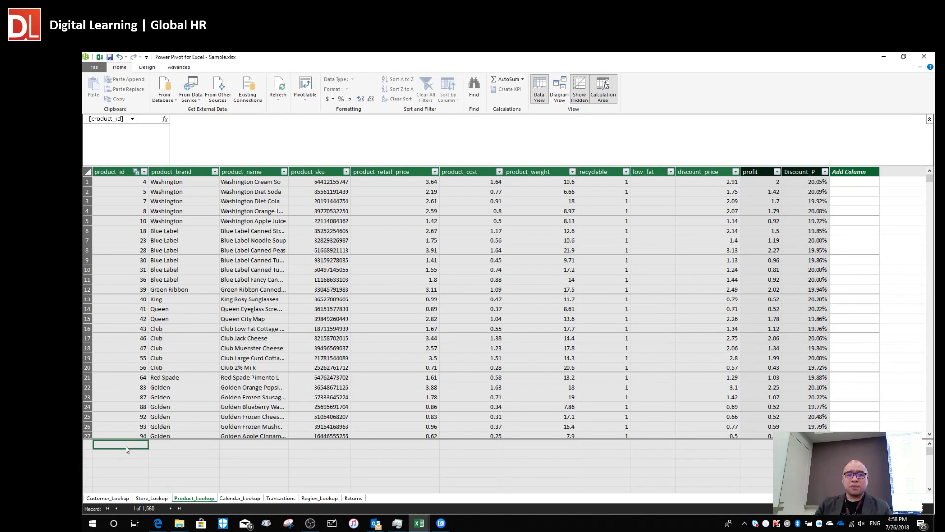
left_click(192, 464)
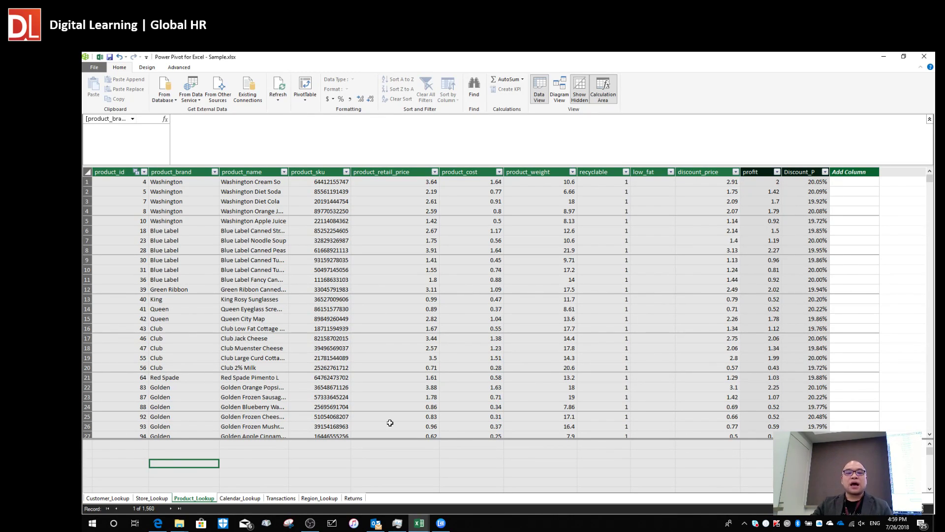
left_click(187, 445)
left_click(178, 456)
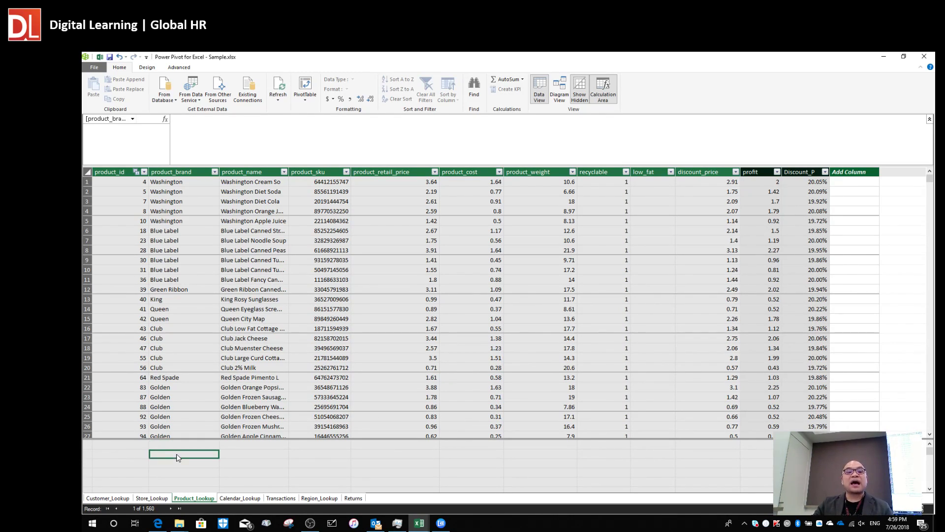
left_click(181, 446)
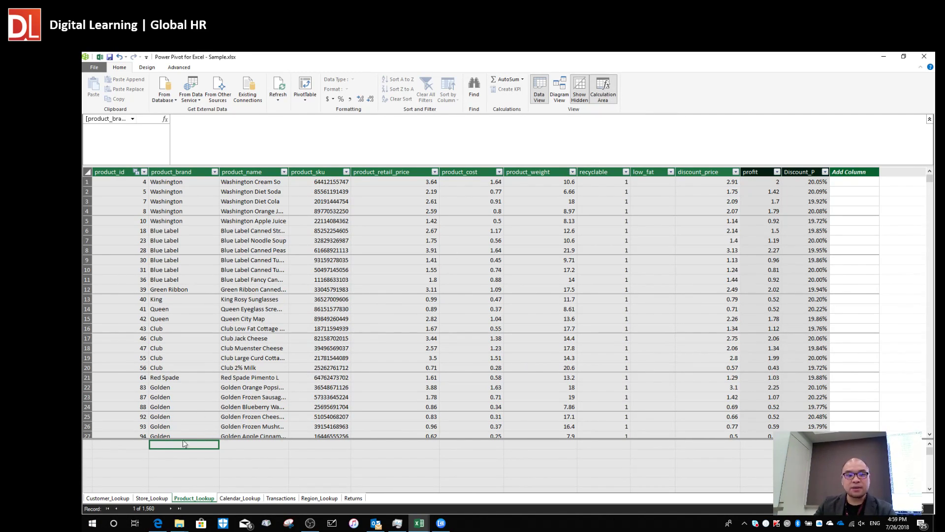
Select the calculation-area cell under product_brand and start a measure in the formula bar.
left_click(118, 445)
left_click(181, 450)
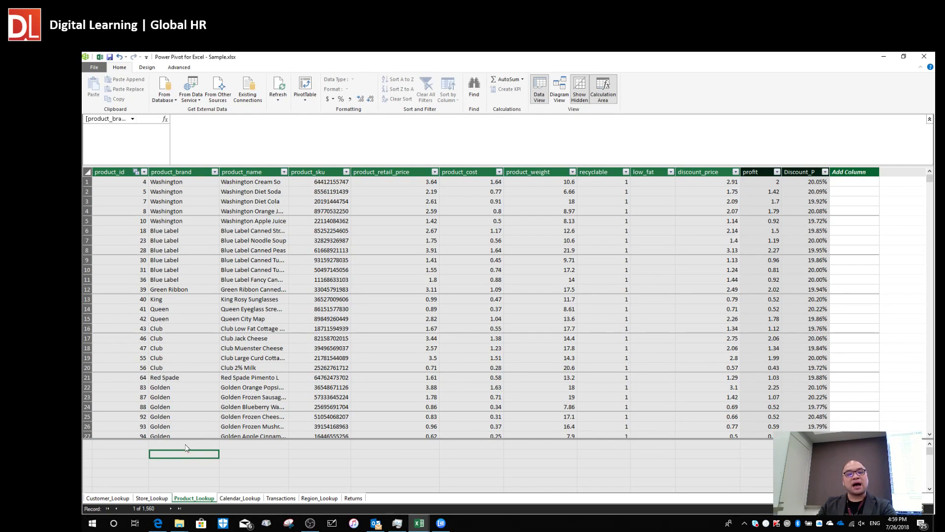
left_click(191, 445)
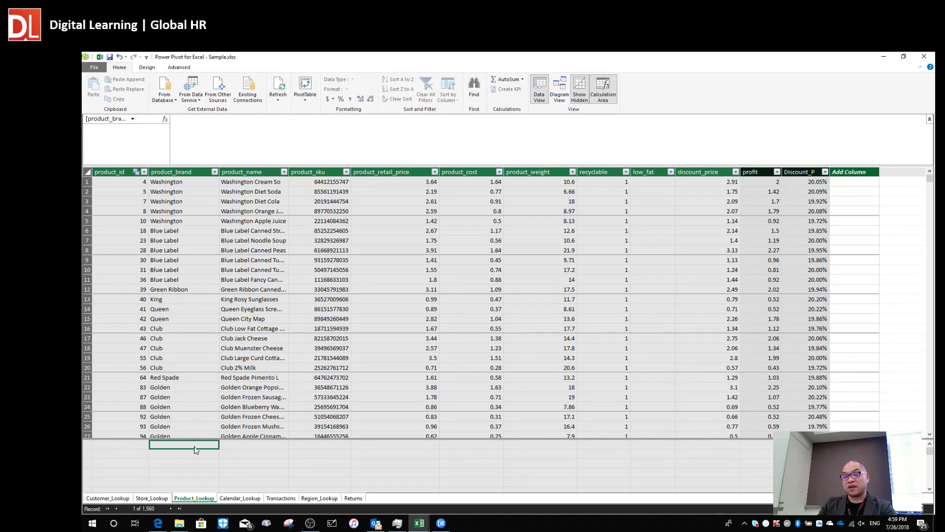
left_click(215, 135)
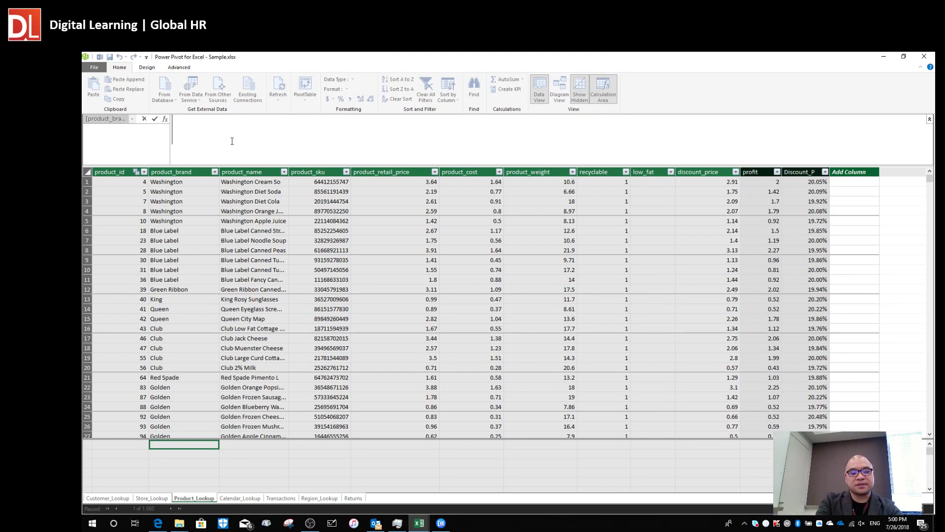
Enter the measure AVG_Retail:=average(Product_Lookup[product_retail_price]), which shows 2.1172820.
type("AVG")
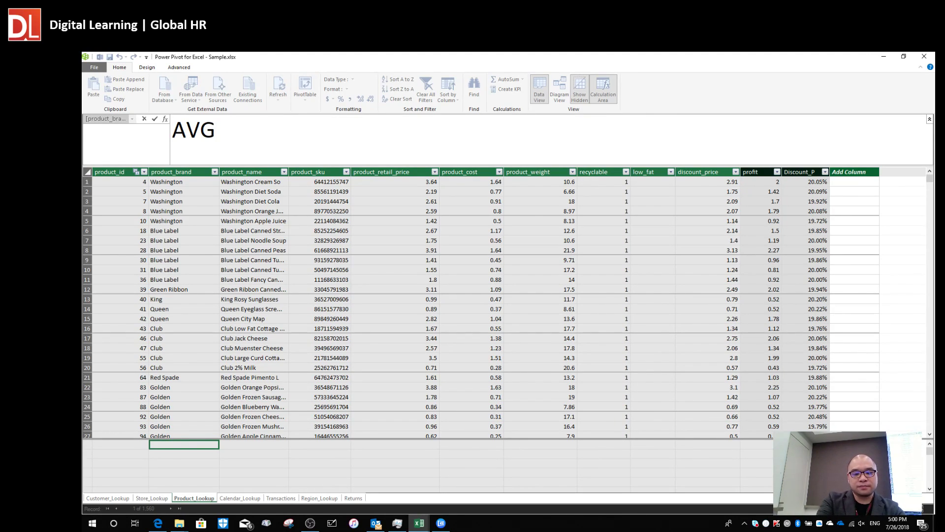
type("_Retail")
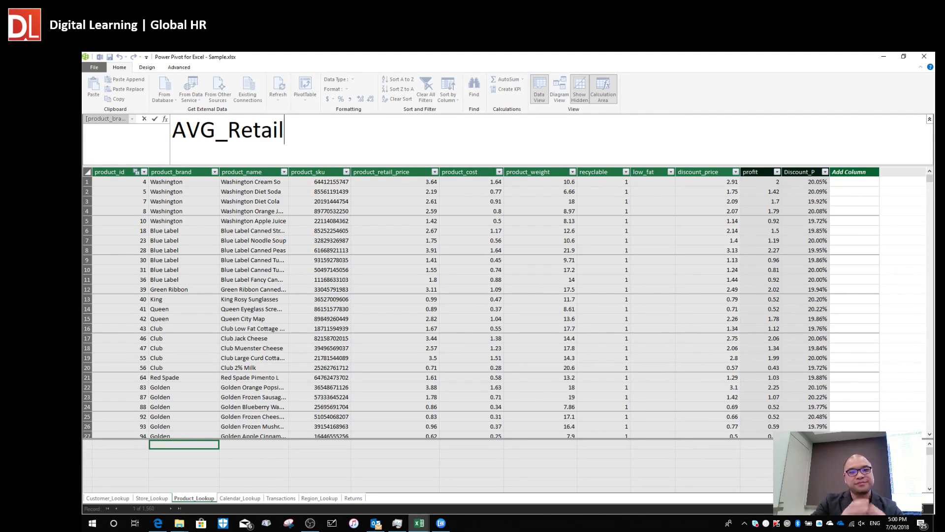
type(":=")
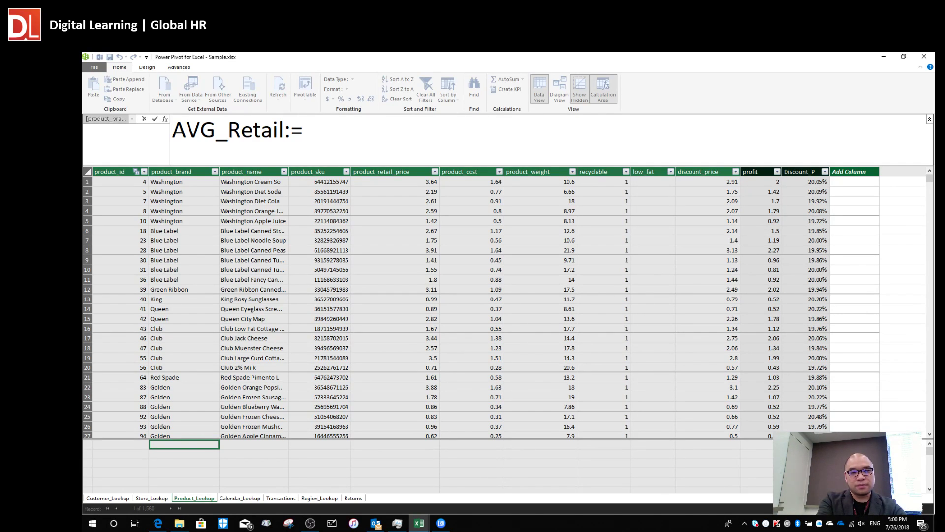
type("avera")
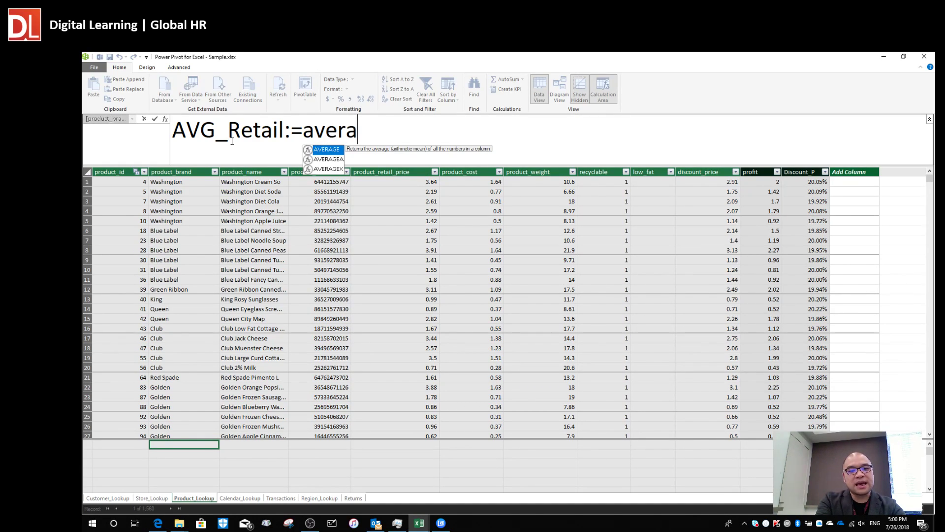
type("ge(")
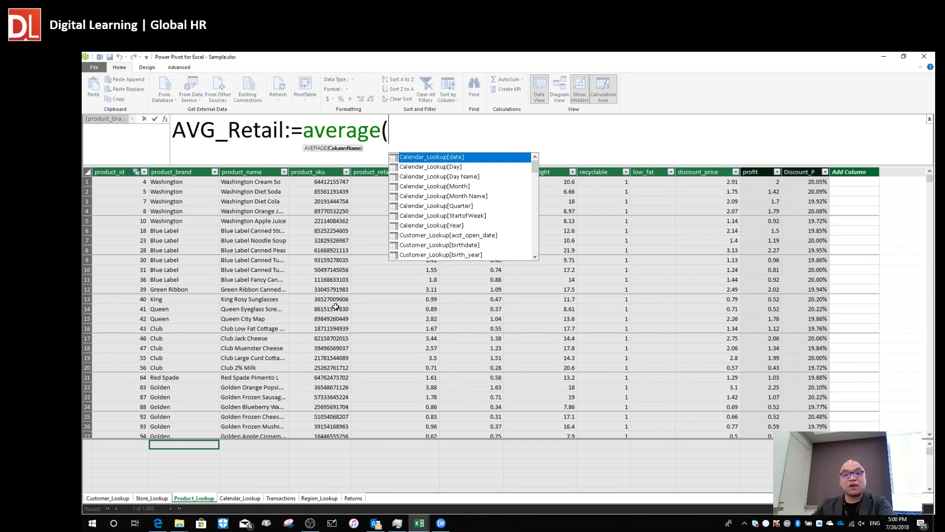
scroll(421, 205, "down", 12)
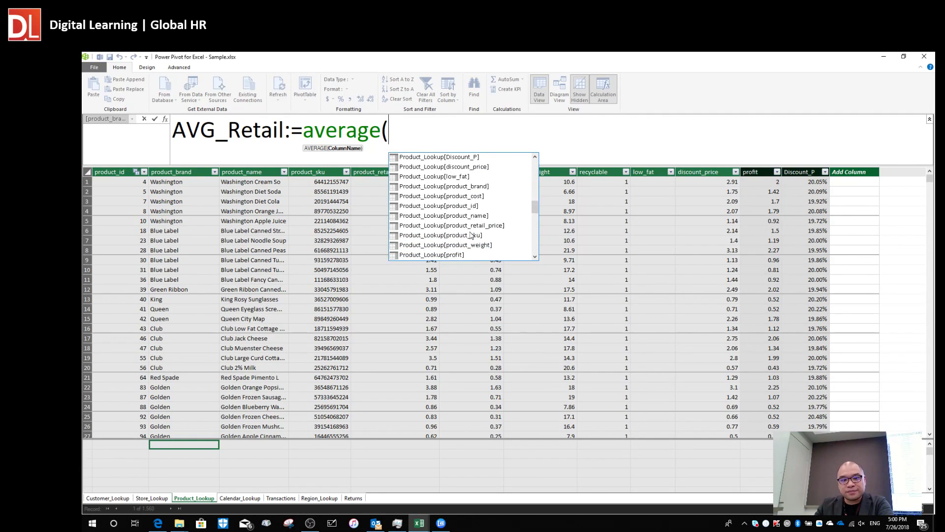
scroll(422, 206, "up", 4)
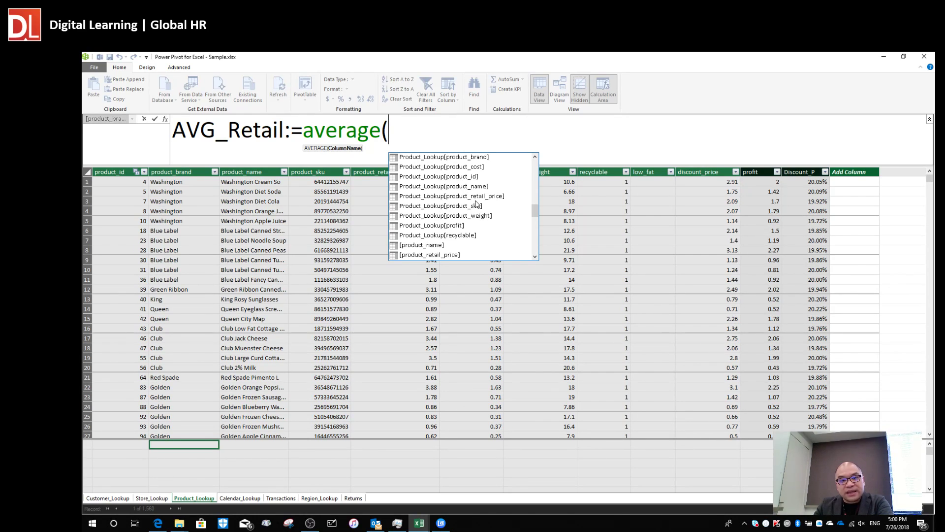
scroll(476, 203, "up", 1)
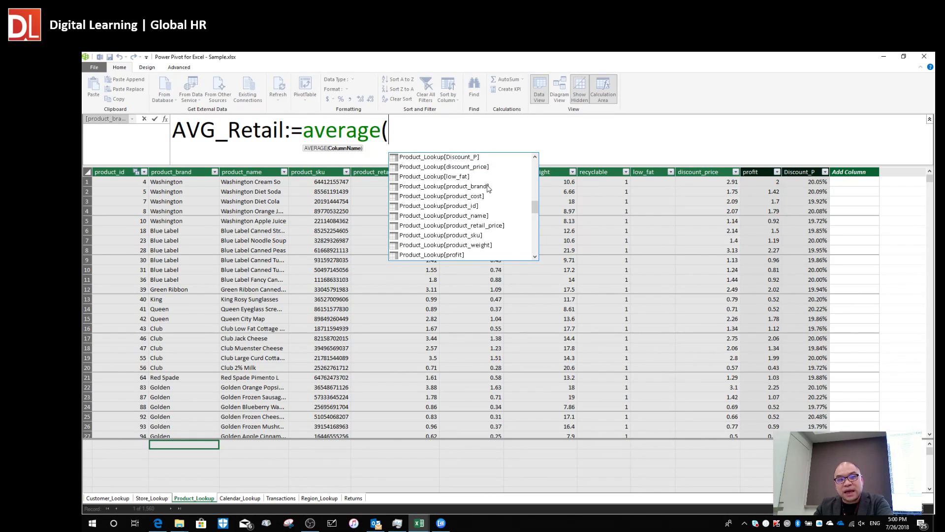
scroll(489, 188, "up", 1)
scroll(483, 192, "down", 1)
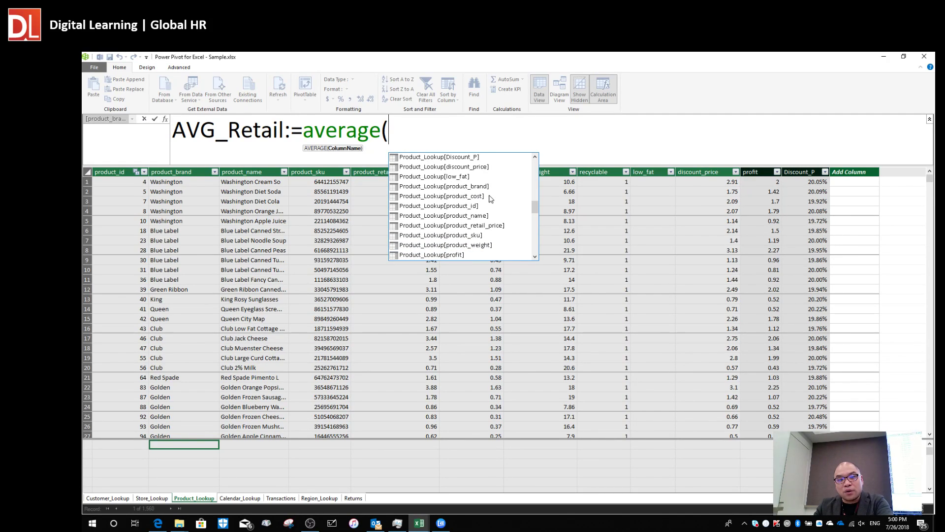
left_click(498, 227)
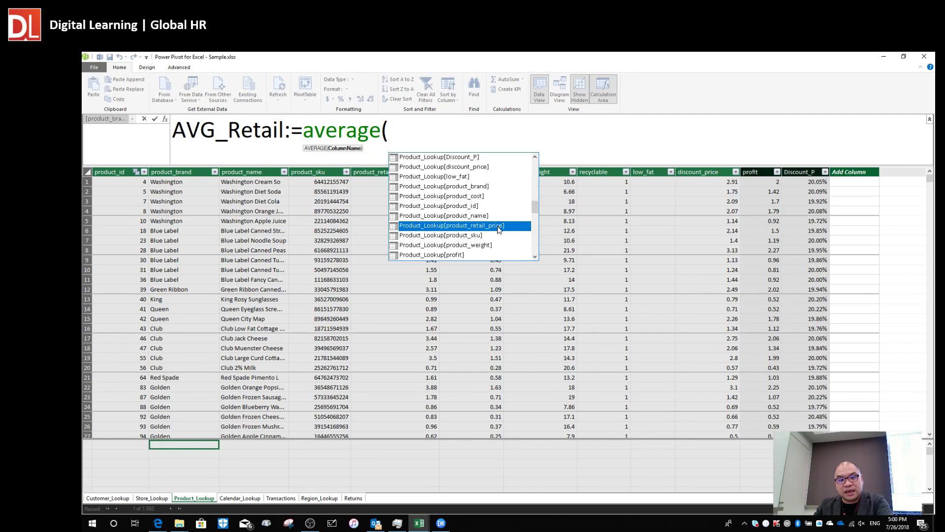
double_click(498, 227)
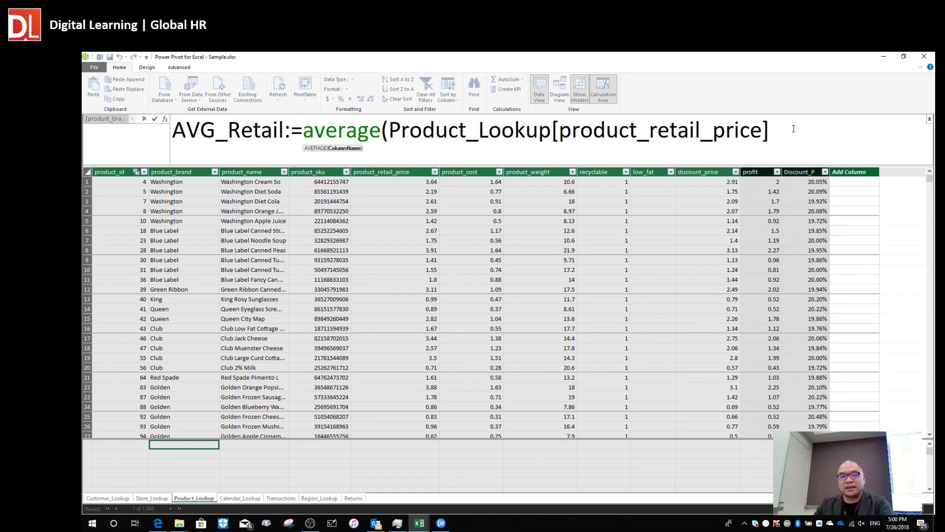
type(")")
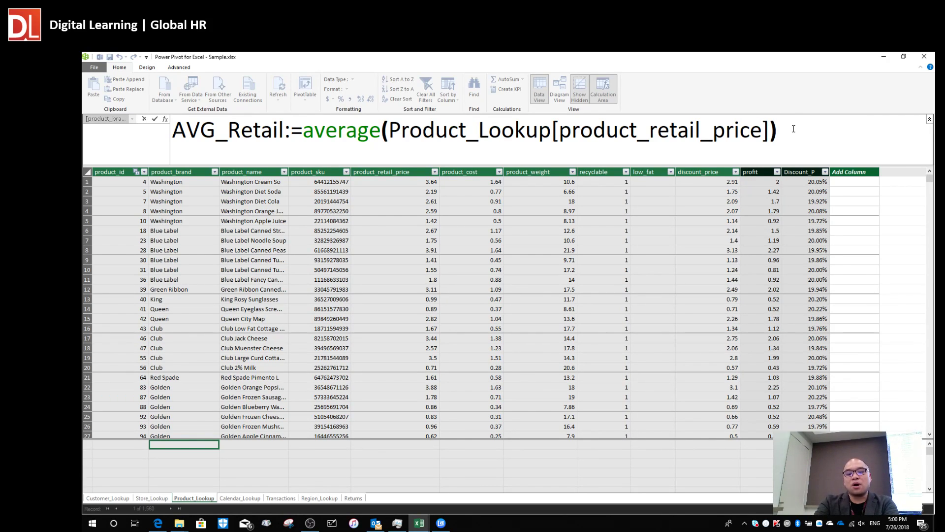
key("Return")
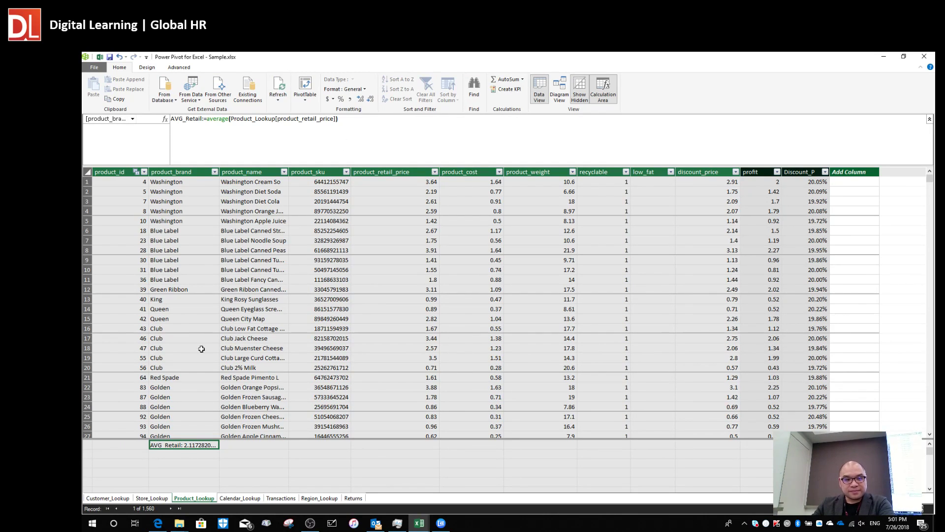
Widen the product_brand column to show the full AVG_Retail value, then switch to Diagram View.
left_click_drag(219, 170, 240, 170)
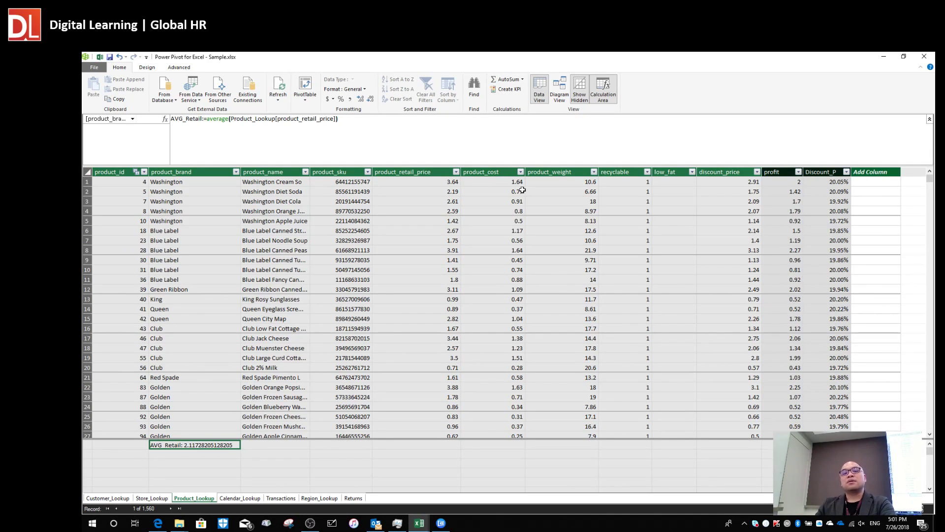
left_click(565, 98)
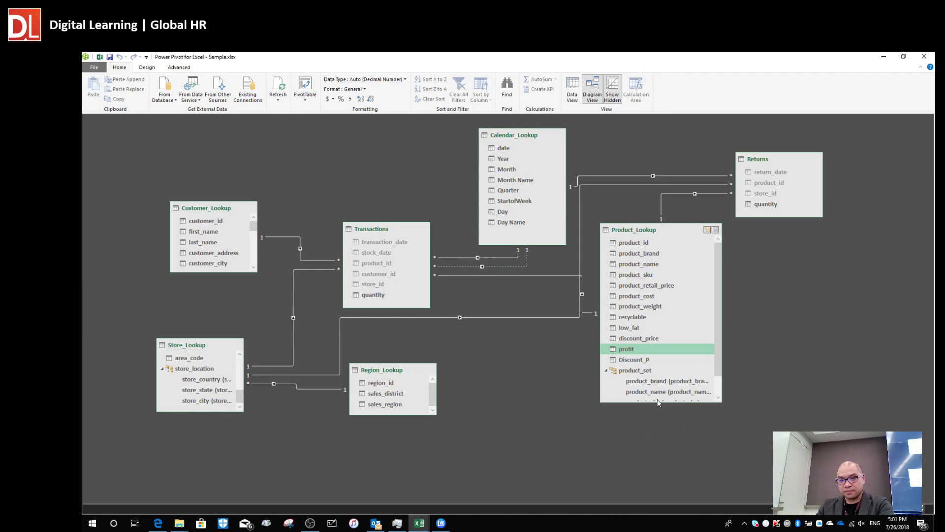
Enlarge the Product_Lookup box and inspect its profit, Discount_P and AVG_Retail fields.
left_click_drag(660, 402, 681, 435)
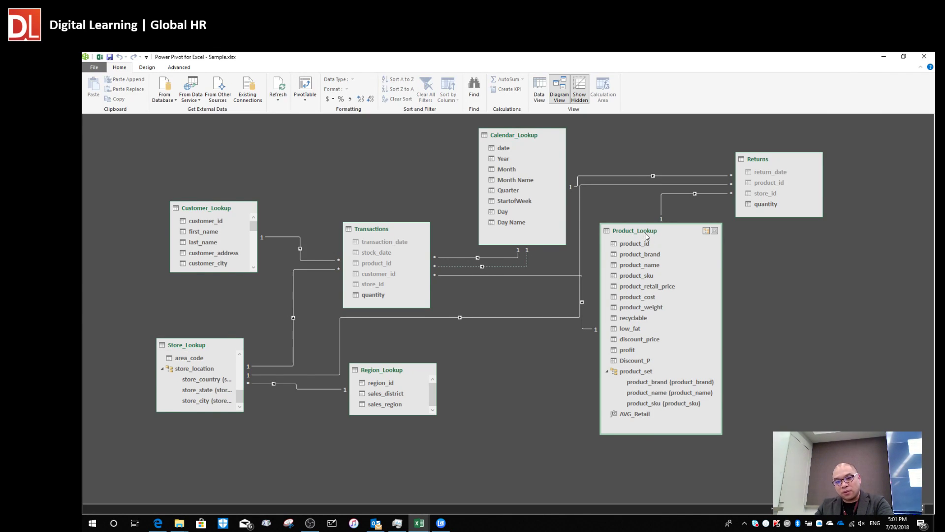
left_click(633, 361)
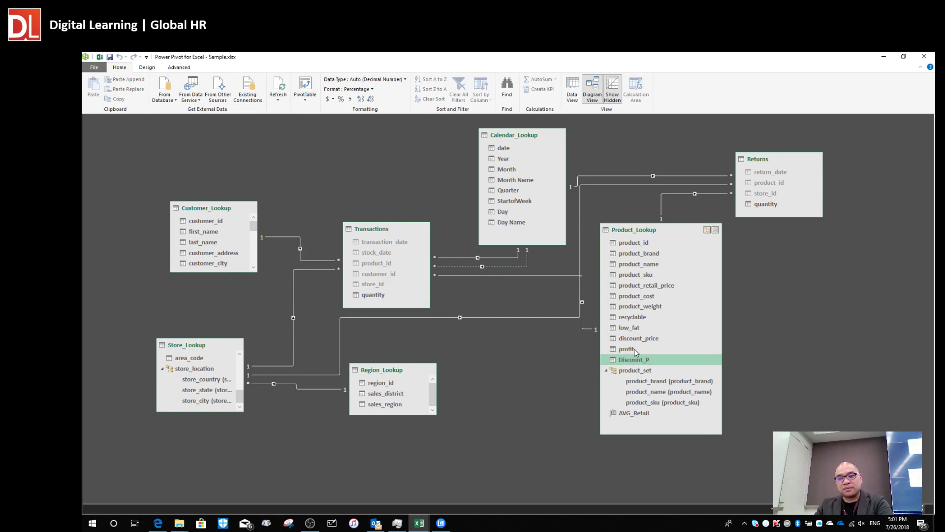
left_click(634, 349)
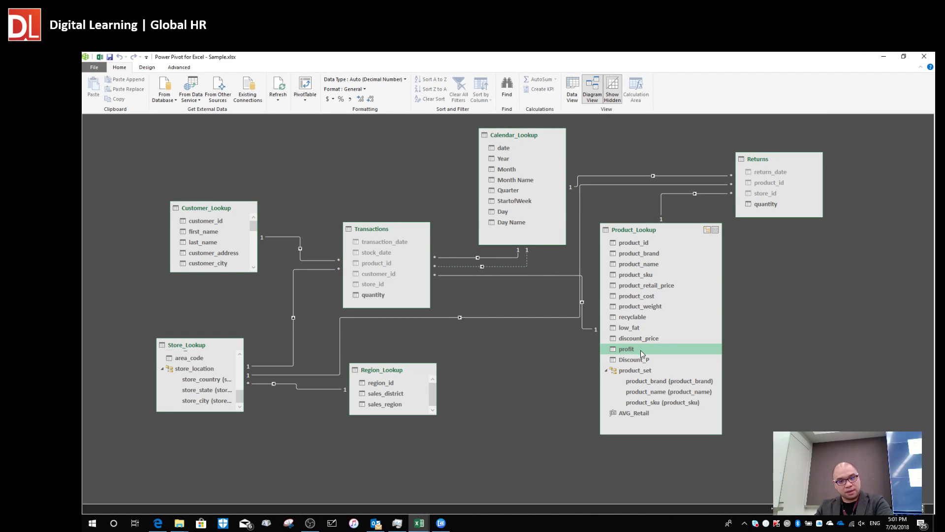
left_click(624, 362)
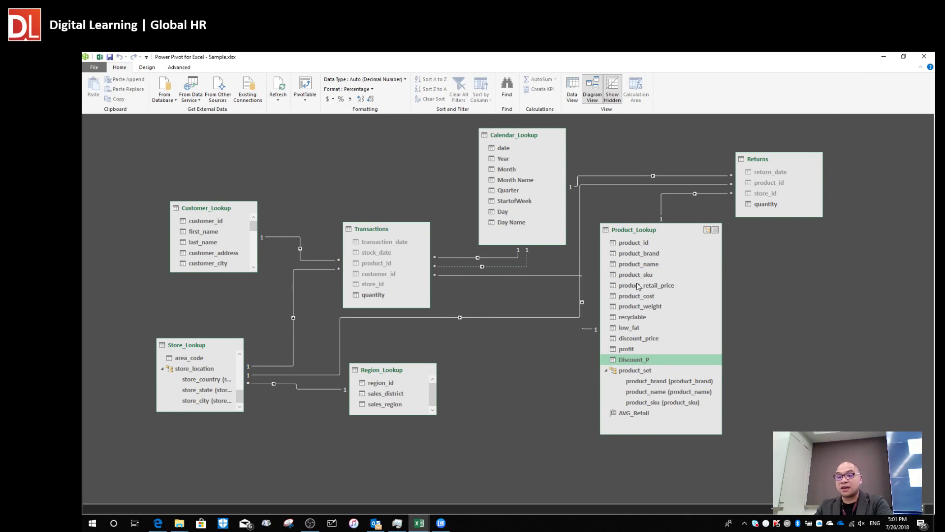
left_click(636, 414)
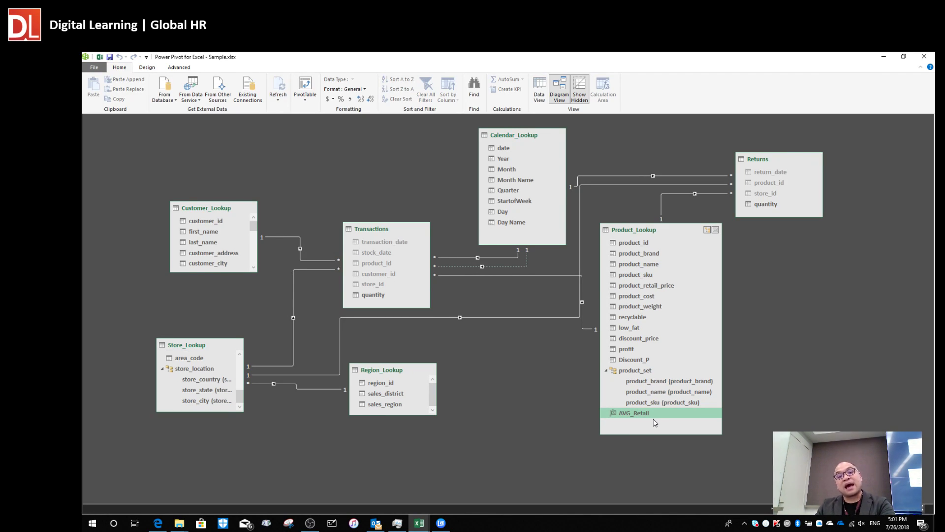
left_click(613, 424)
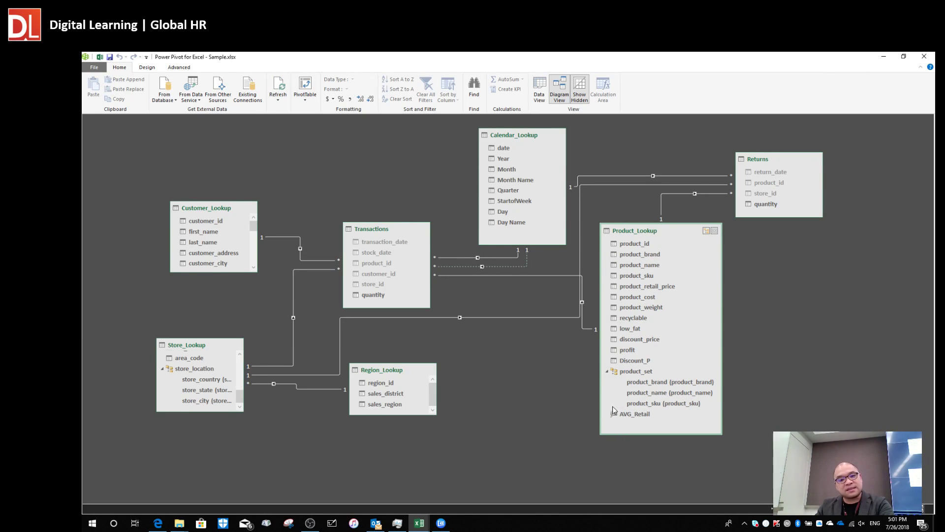
left_click(646, 414)
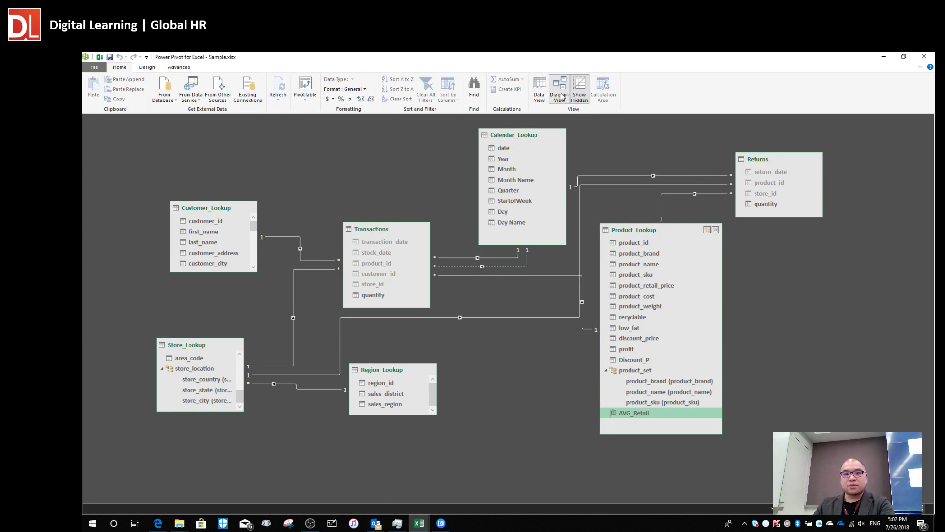
In the data grid, add the measure AVG_Cost:=AVERAGE(Product_Lookup[product_cost]) below AVG_Retail.
left_click(543, 93)
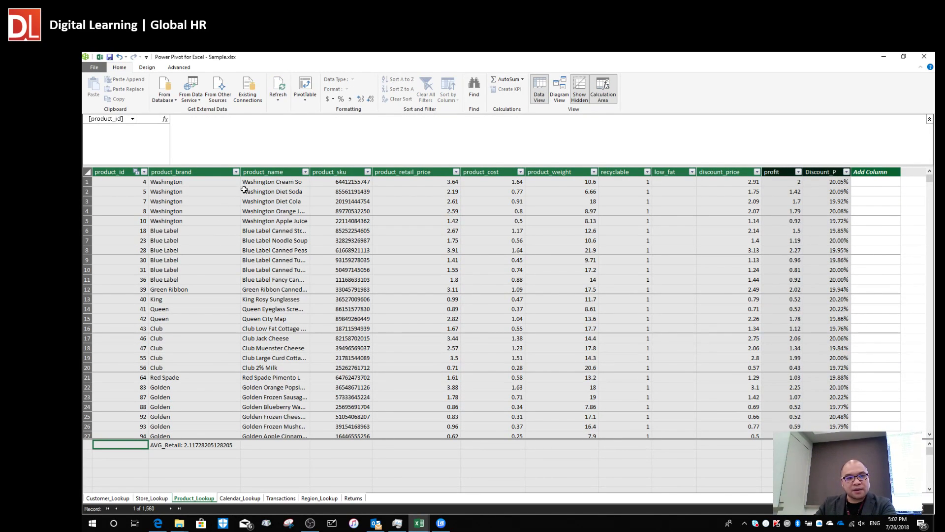
left_click(181, 454)
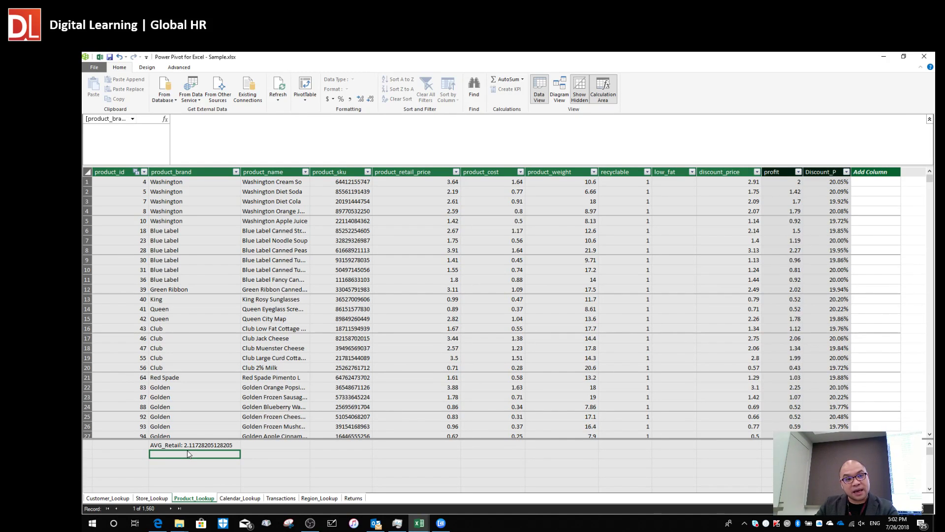
left_click(198, 126)
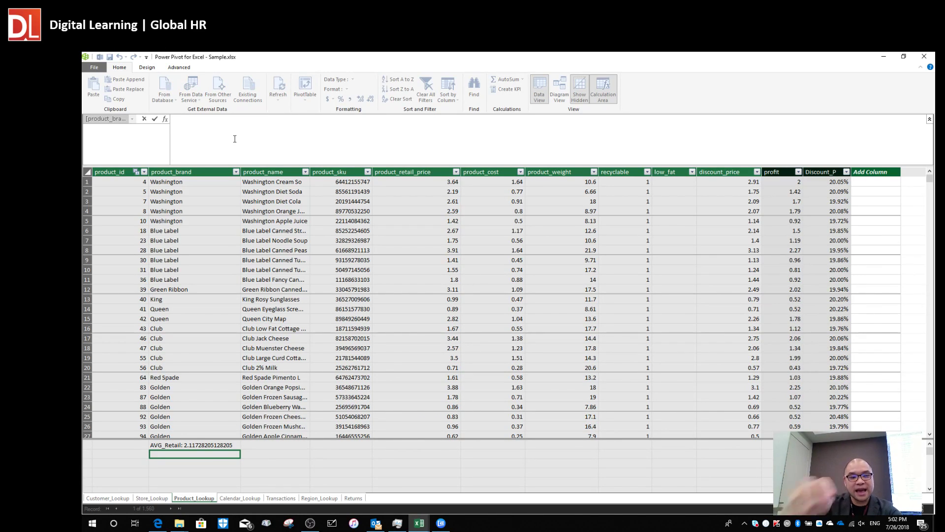
type("AVG_")
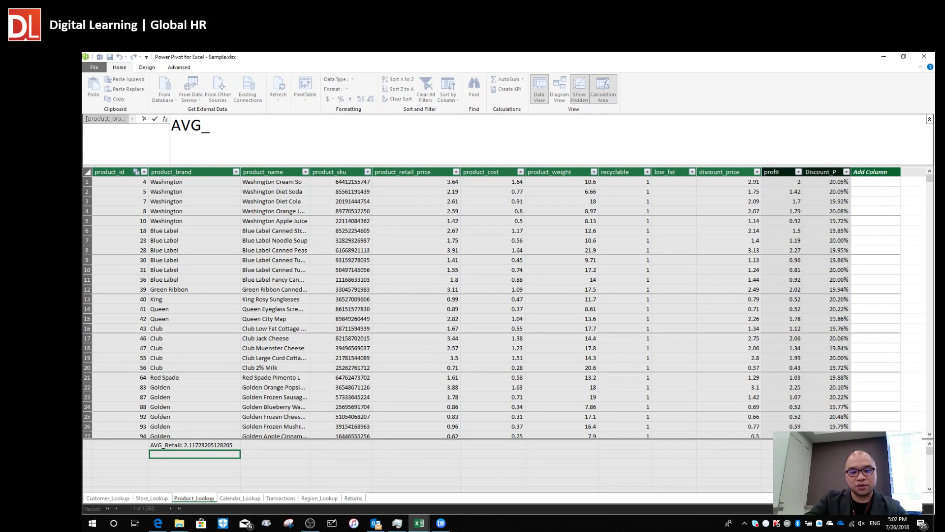
type("C")
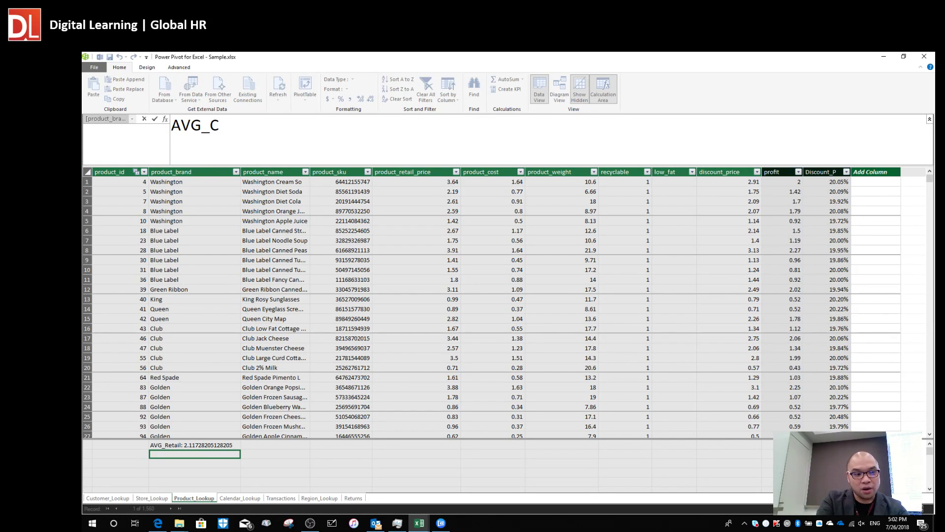
type("o")
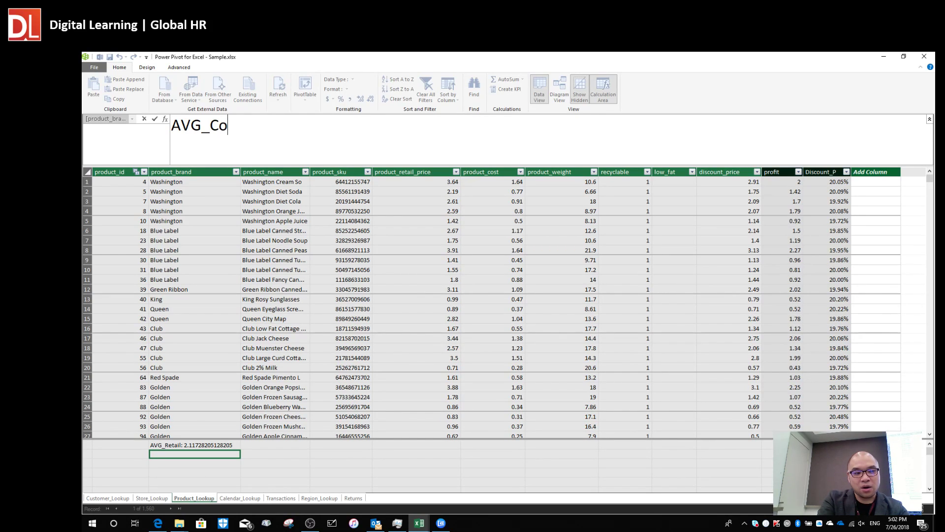
type("st:=")
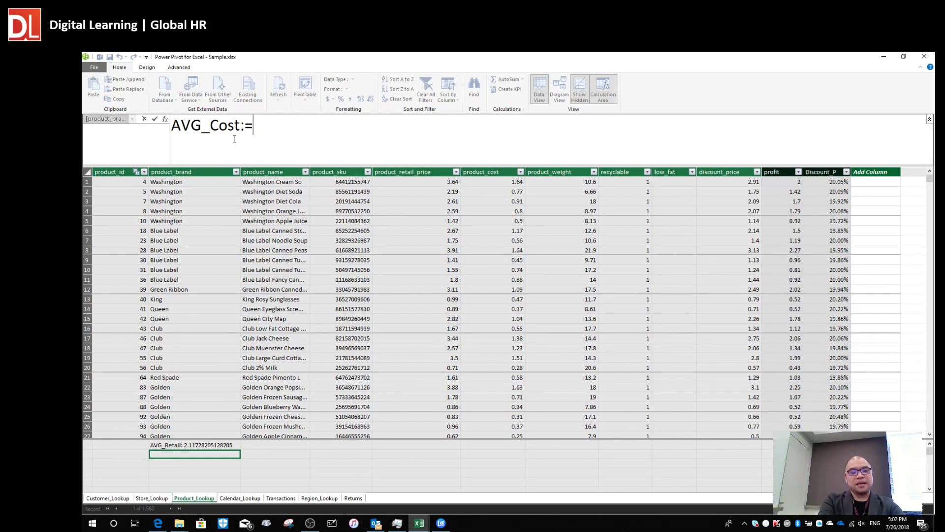
type("average(")
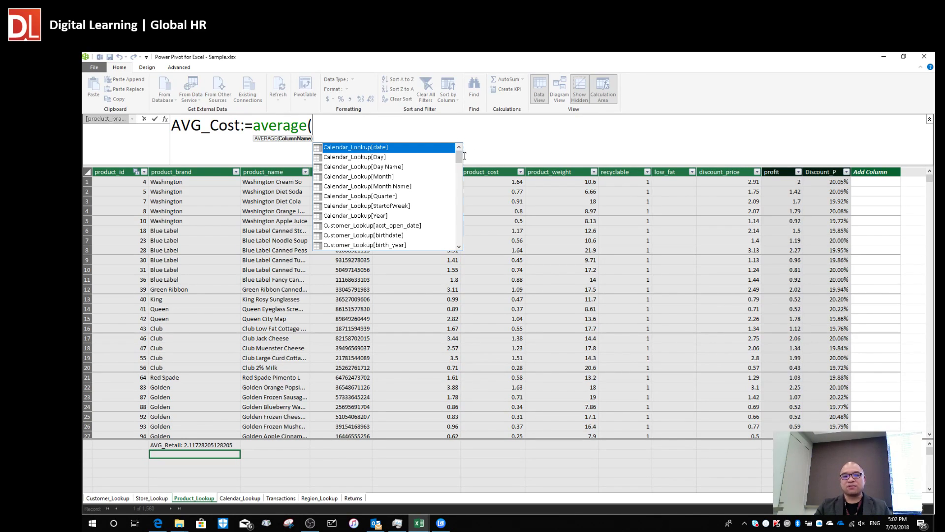
left_click(496, 184)
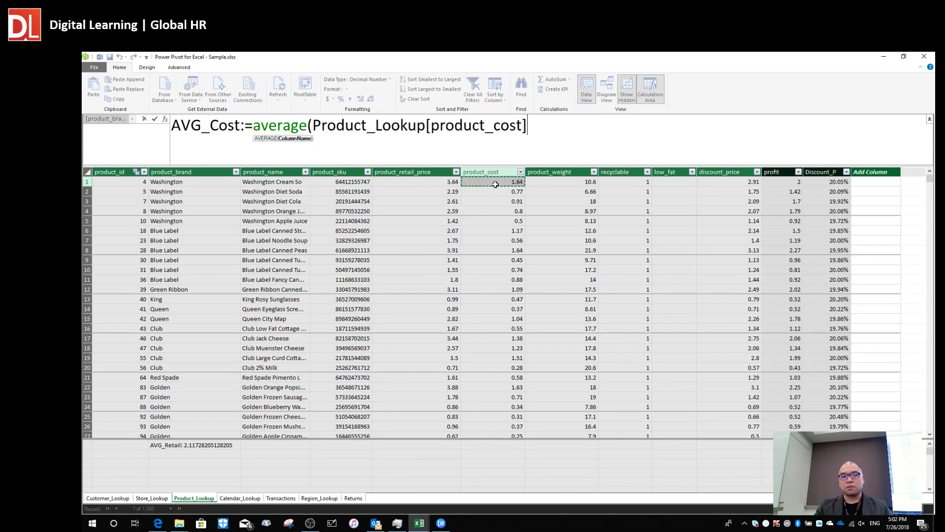
type(")")
key("Return")
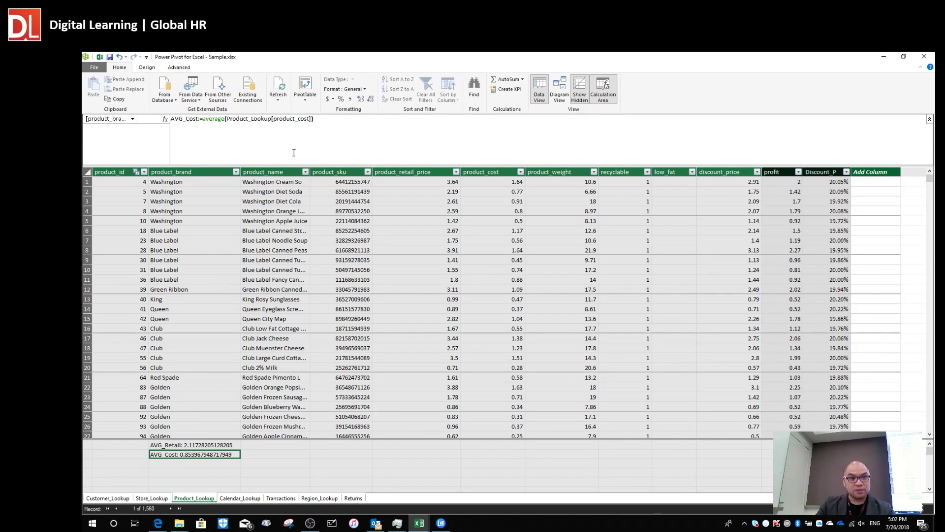
scroll(287, 156, "up", 6)
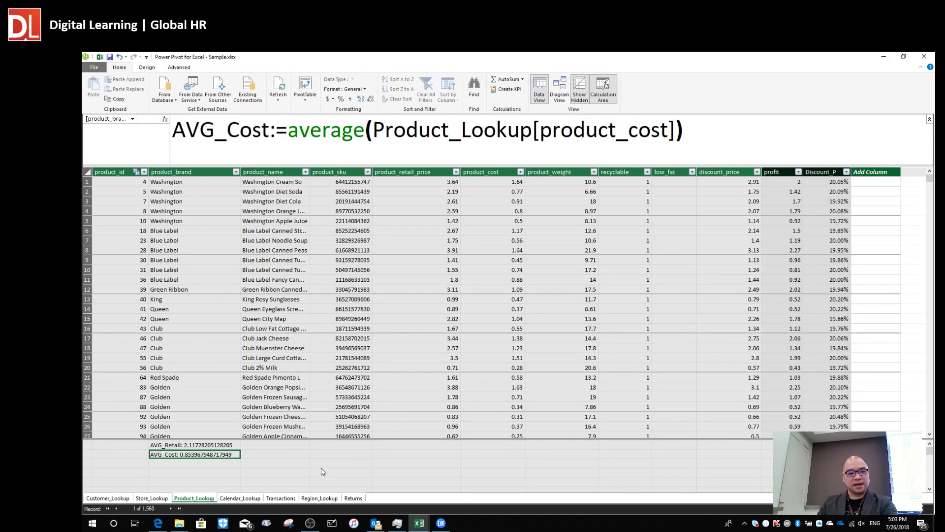
Deselect the AVG_Cost measure and switch to the Transactions table.
left_click(284, 456)
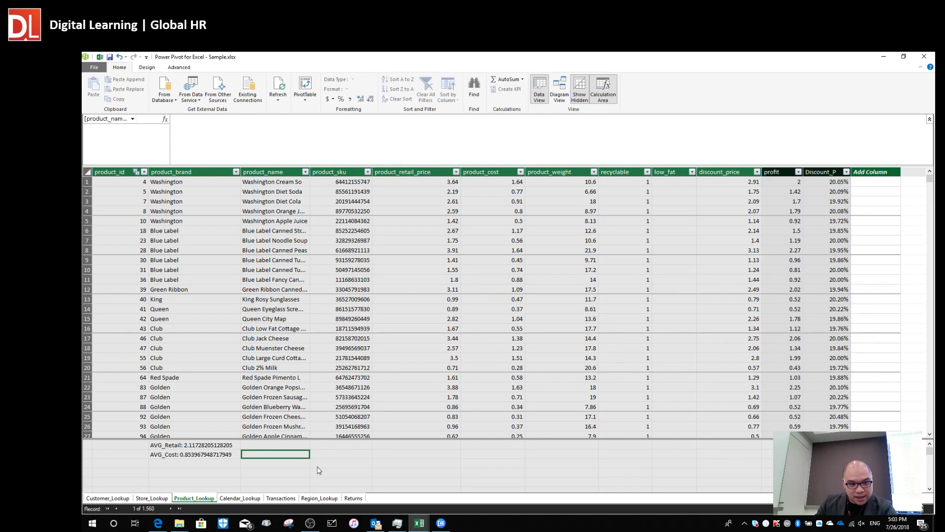
left_click(281, 499)
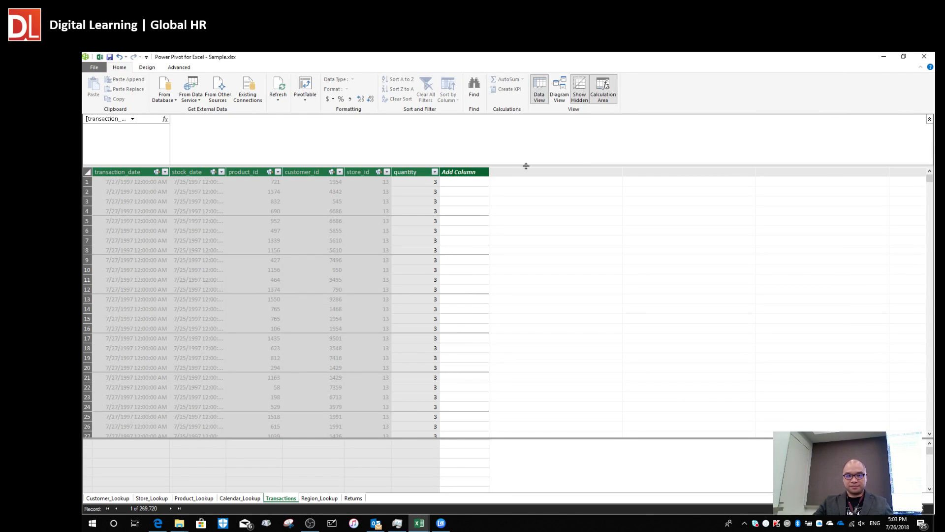
Select cells in Transactions' empty Add Column, start a formula, then cancel it with Esc.
left_click(466, 213)
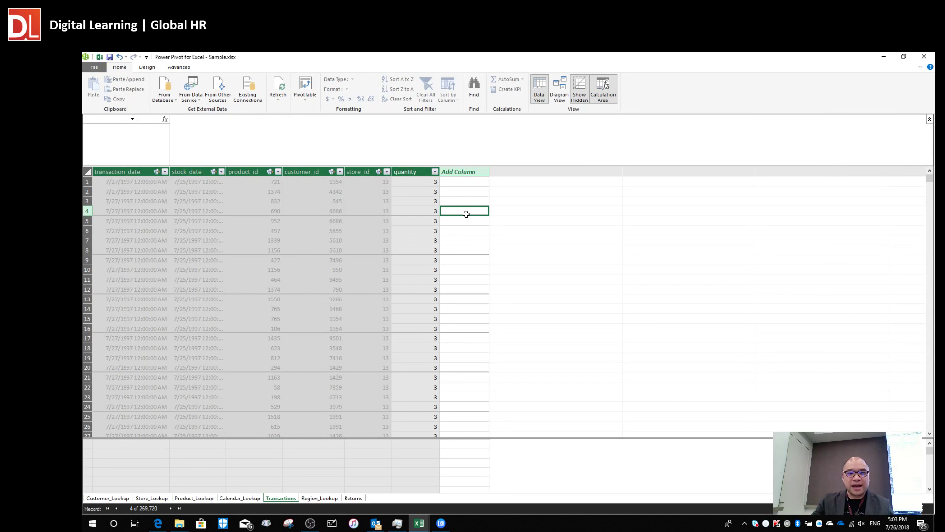
left_click(481, 288)
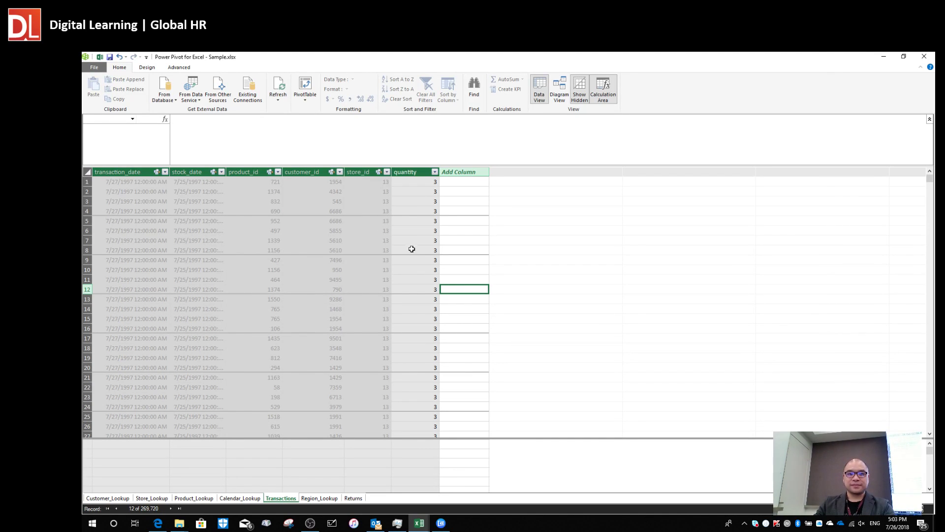
left_click(463, 182)
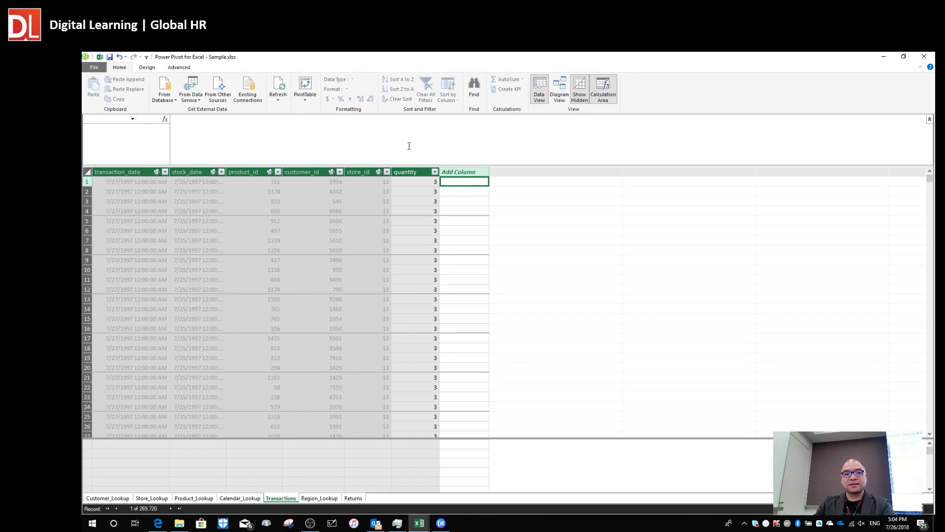
left_click(259, 136)
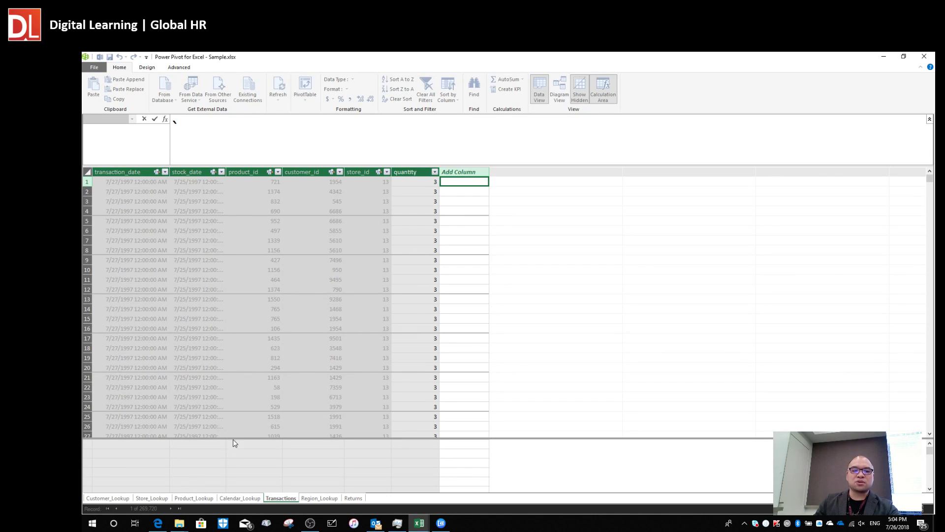
key("Escape")
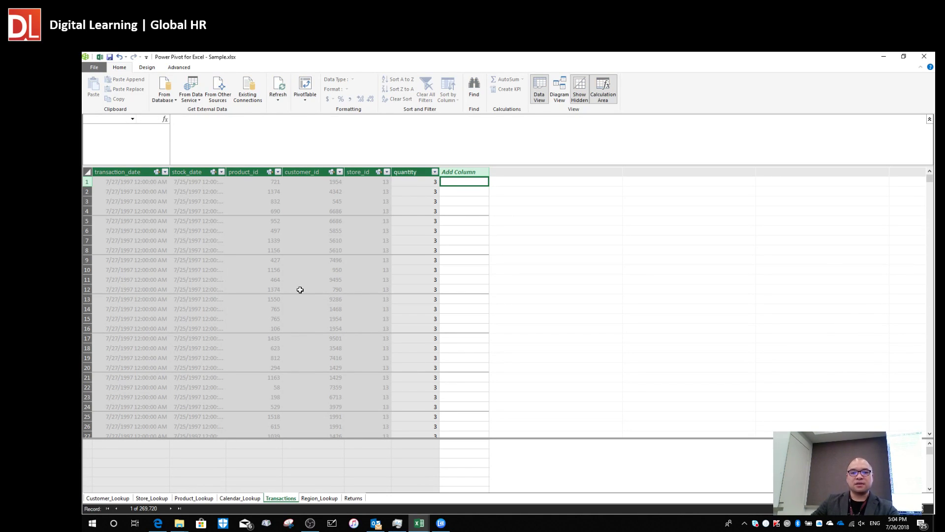
Look over Product_Lookup's discount_price values and its empty new column.
left_click(194, 498)
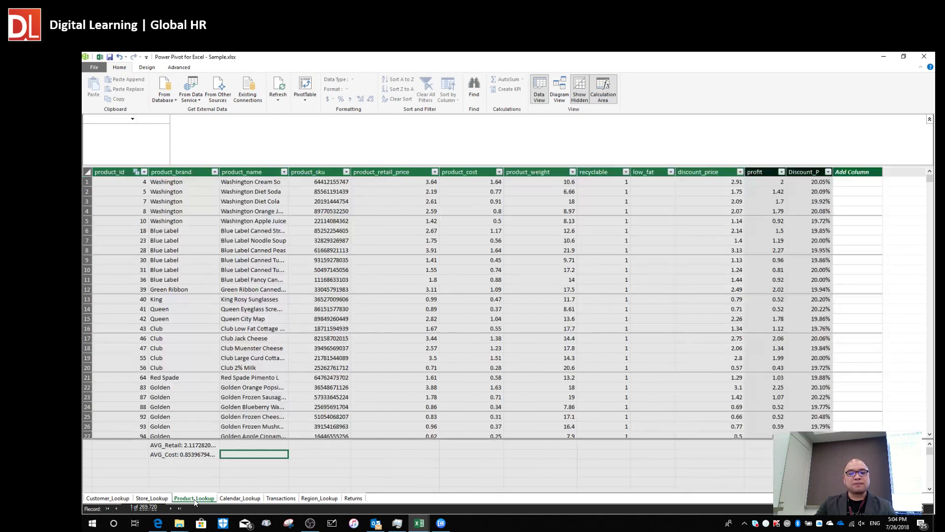
left_click(686, 239)
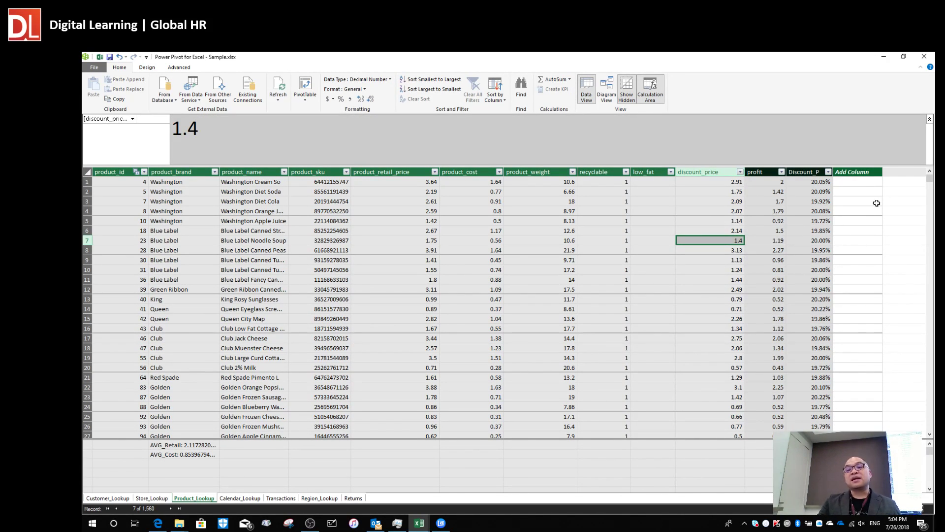
left_click(872, 202)
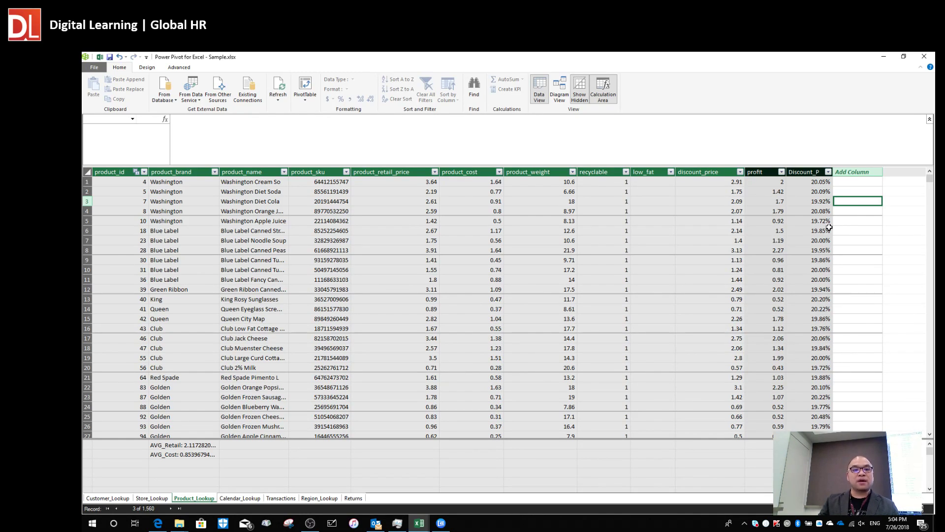
Back in Transactions, select row 1 of Add Column and start its formula.
left_click(279, 499)
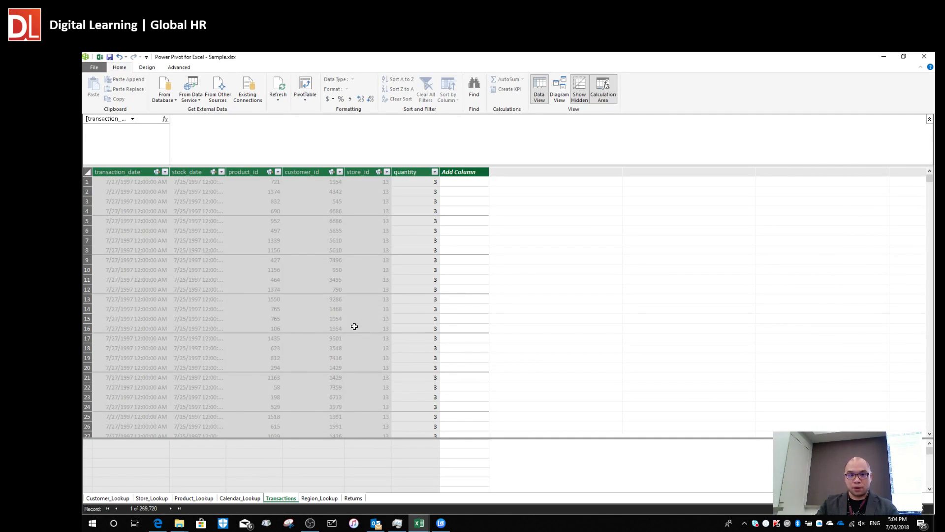
left_click(464, 183)
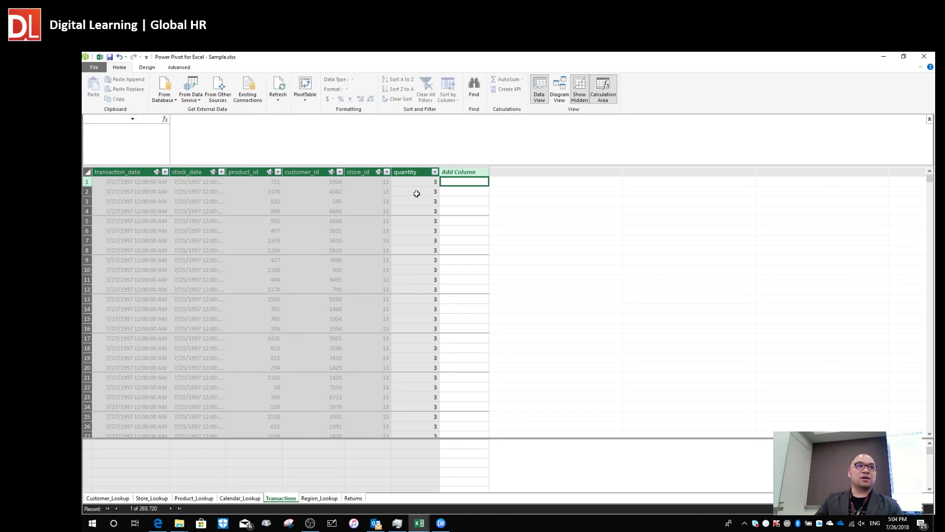
left_click(465, 201)
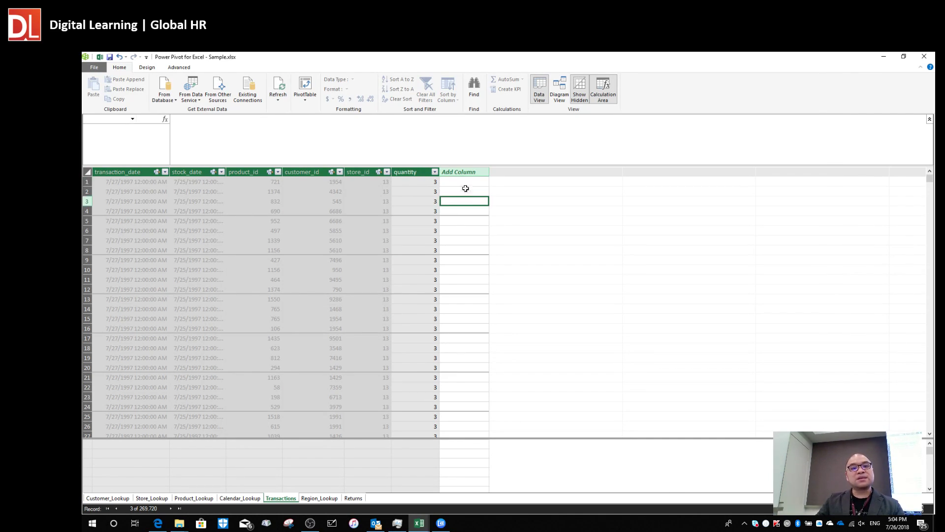
left_click(463, 182)
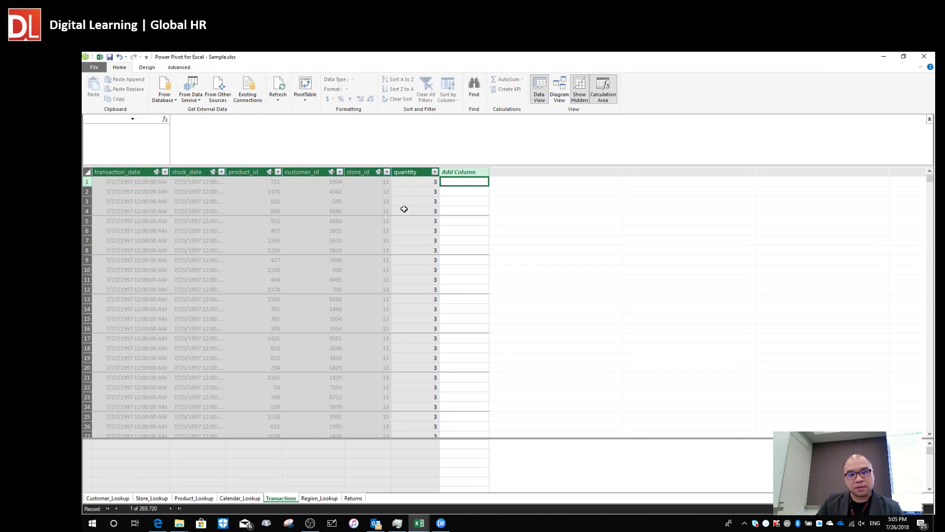
left_click(463, 191)
left_click(463, 181)
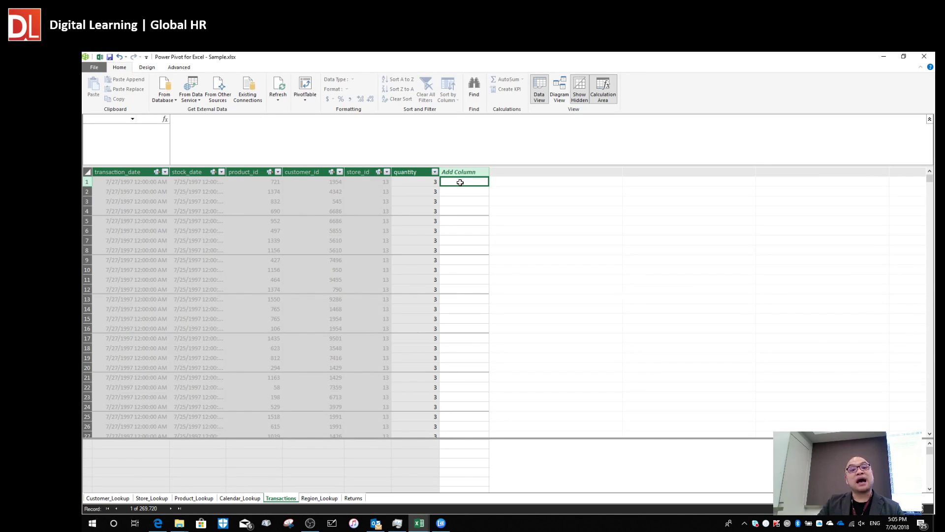
left_click(246, 137)
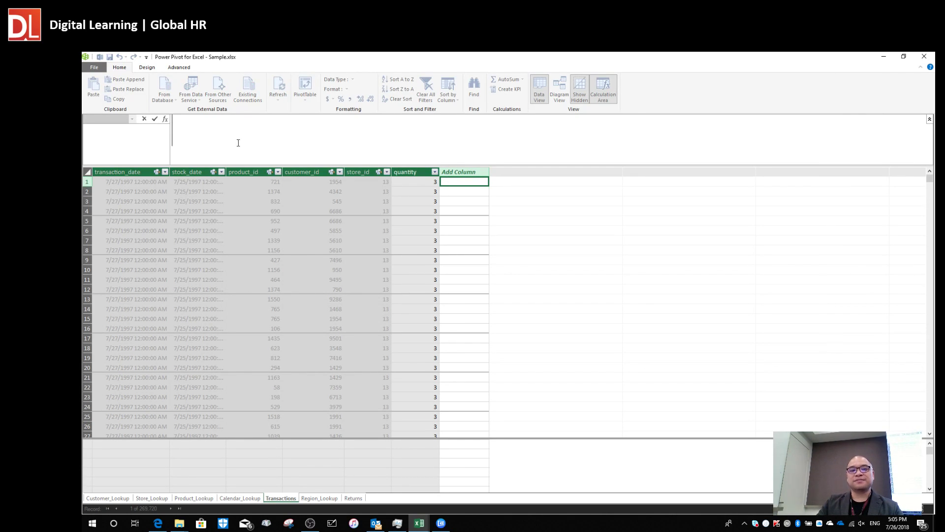
Enter the partial column formula =Transactions[quantity]*Product_Lookup[ using autocomplete.
type("=")
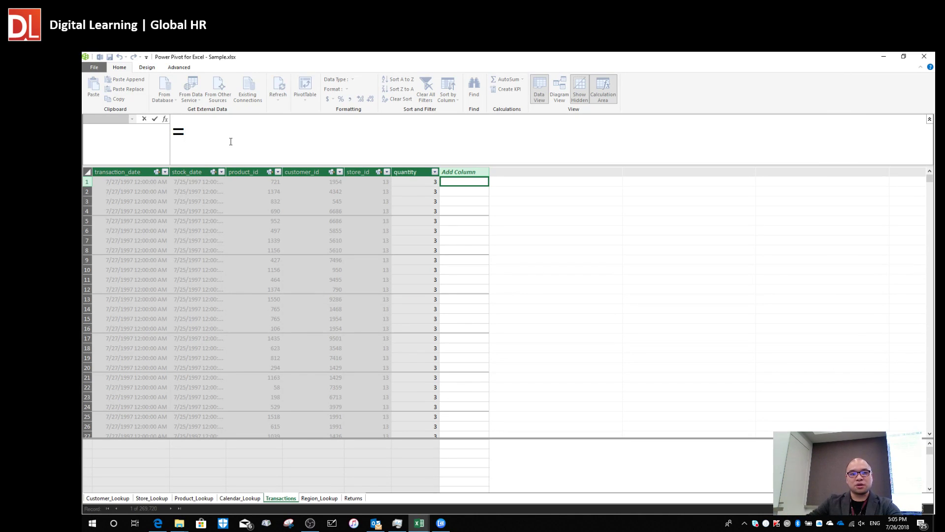
left_click(411, 183)
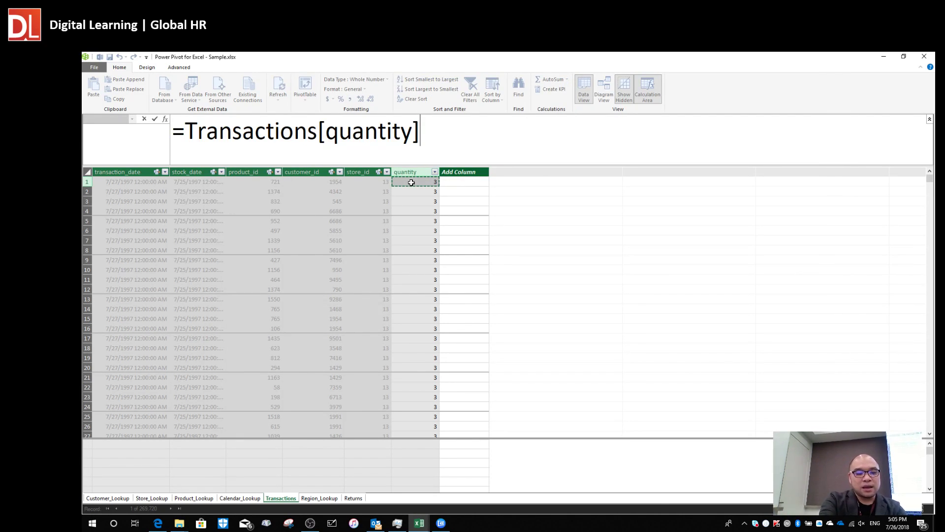
type("*")
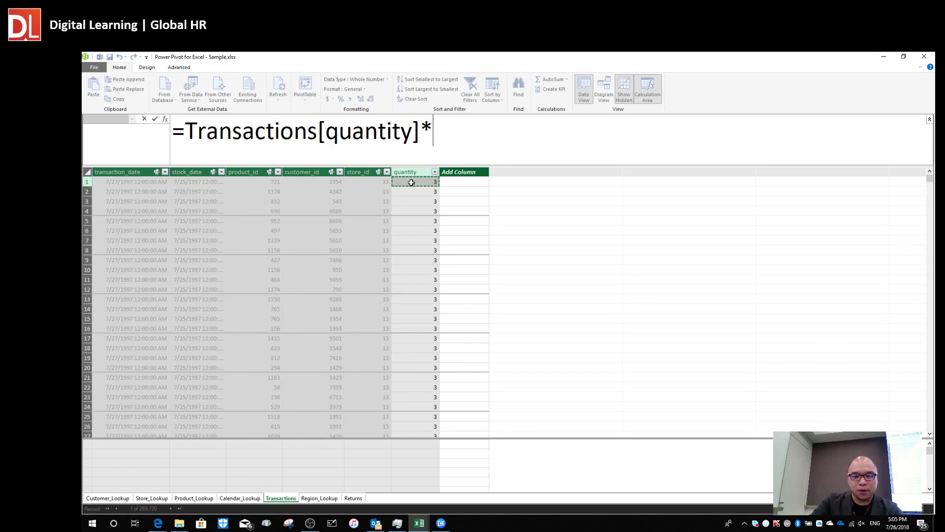
type("P")
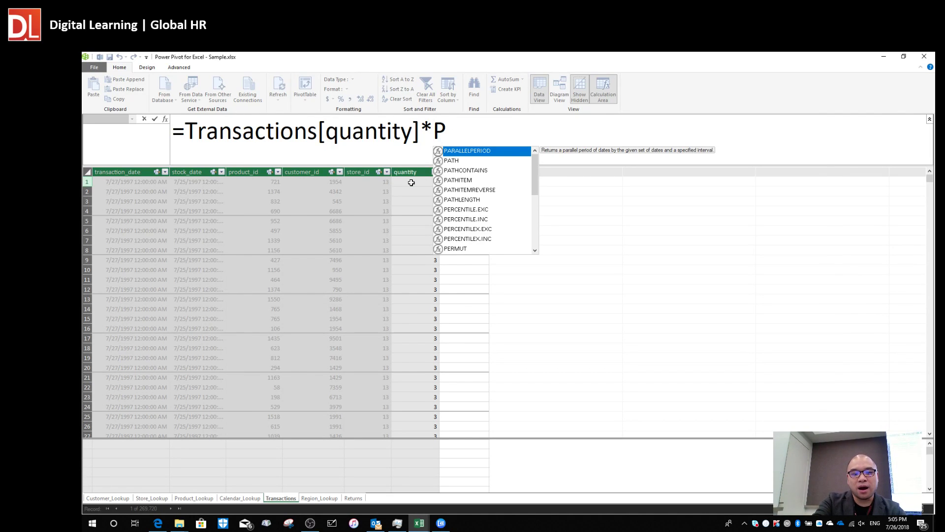
type("ro")
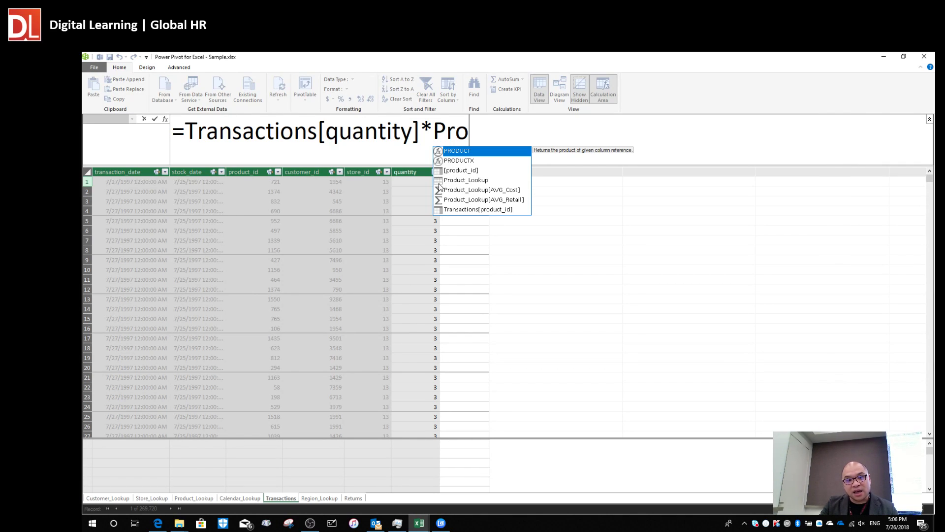
double_click(467, 181)
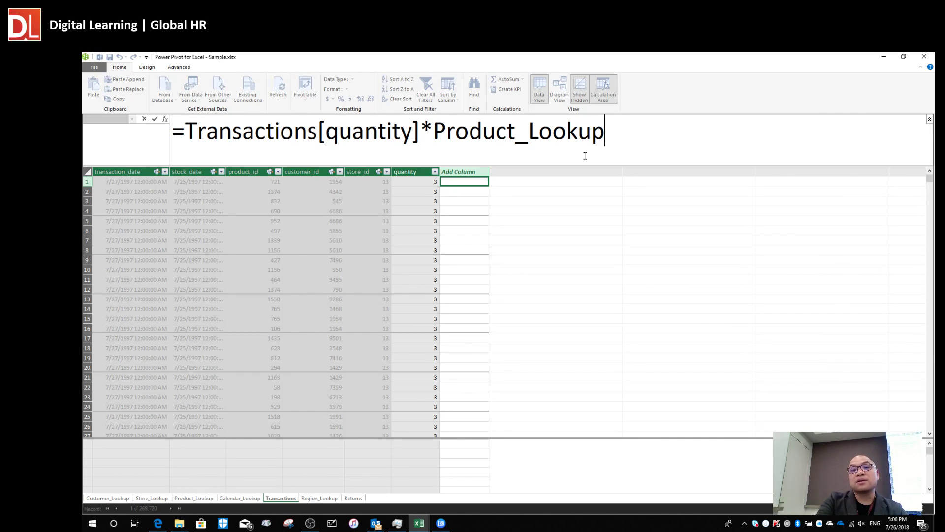
type("[")
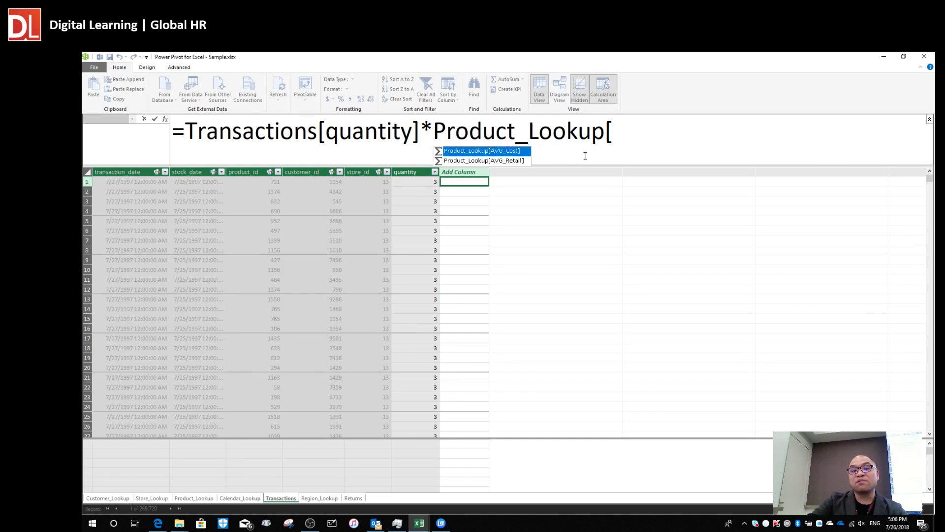
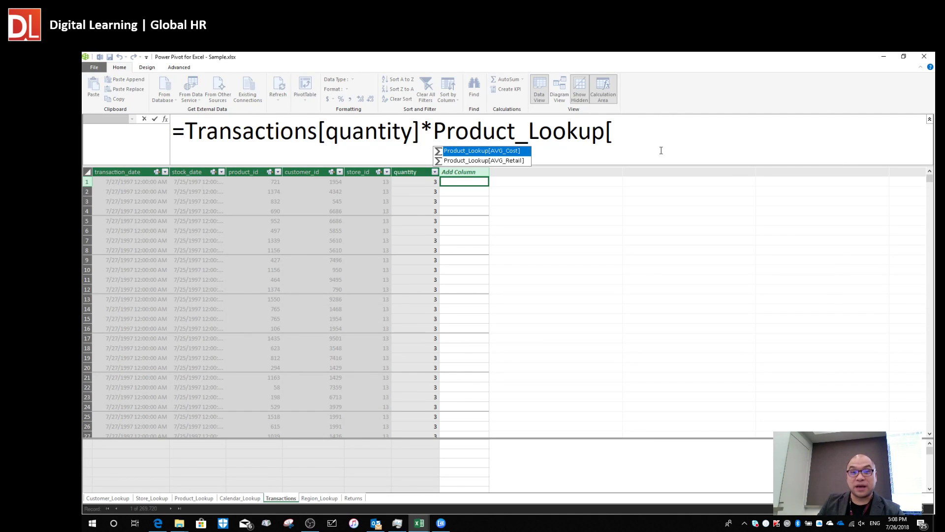
Cancel the unfinished Transactions[quantity]*Product_Lookup formula and check a store_id value.
key("Escape")
key("Escape")
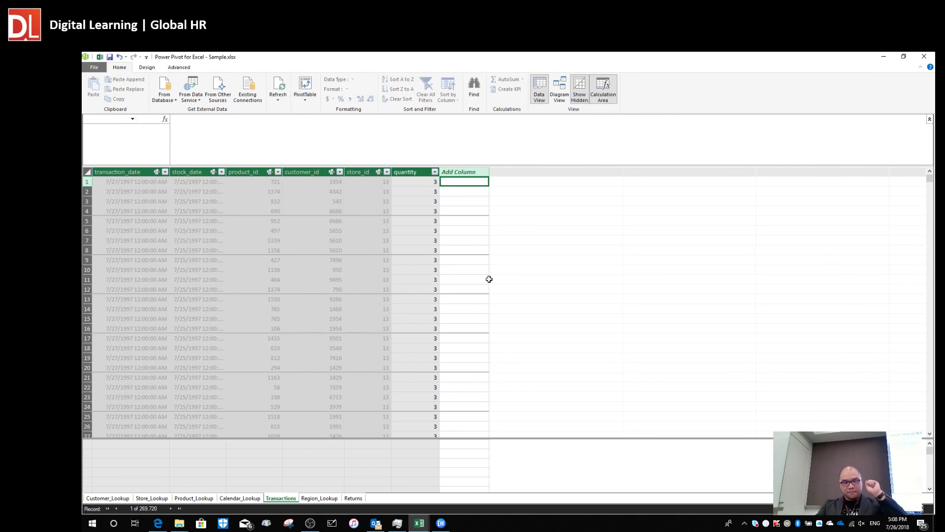
left_click(473, 247)
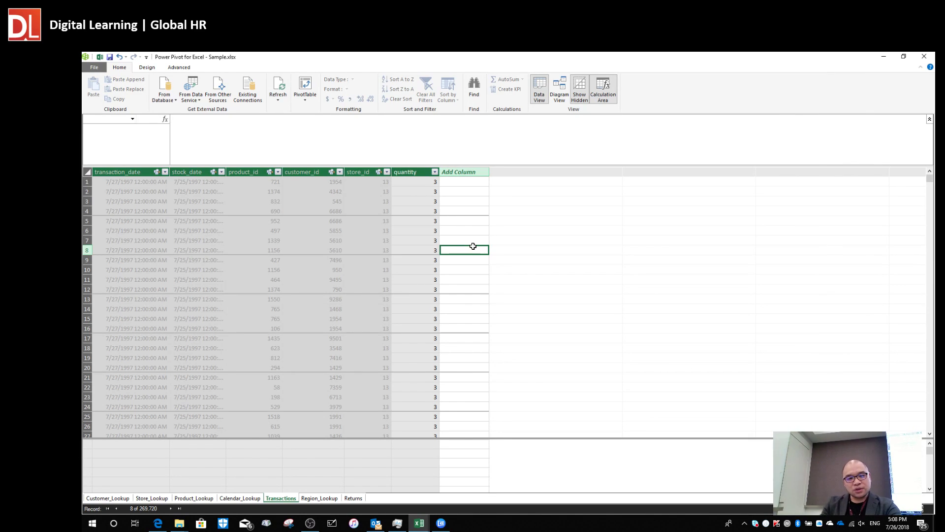
left_click(359, 247)
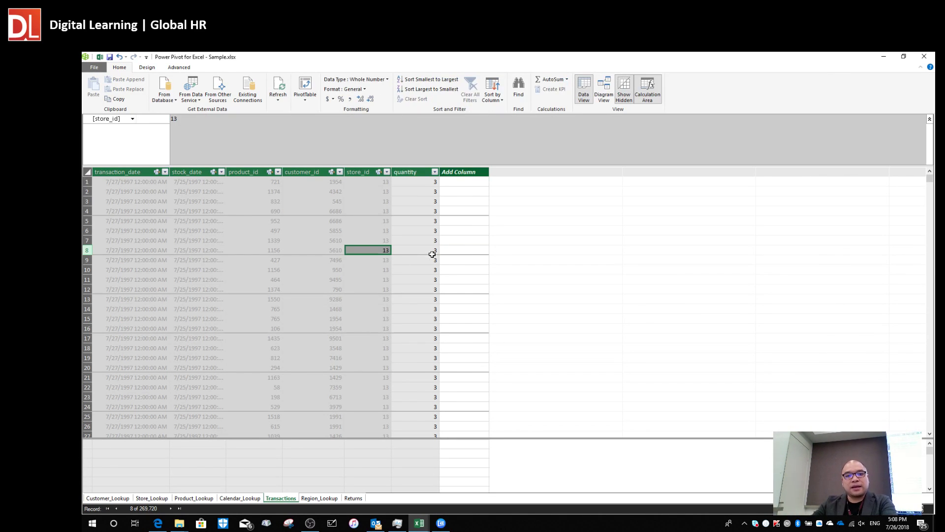
Review Product_Lookup's measures and profit column formula, then view the Returns table.
left_click(238, 497)
left_click(199, 499)
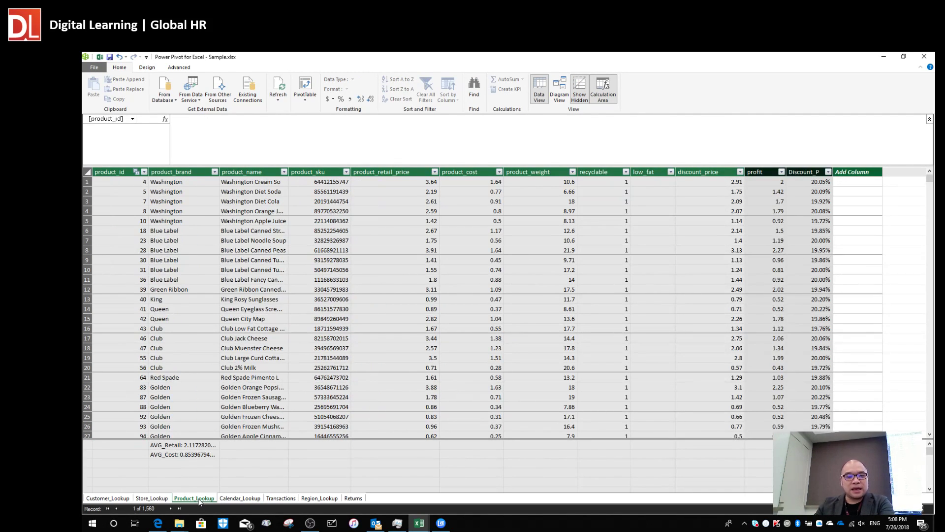
left_click(242, 464)
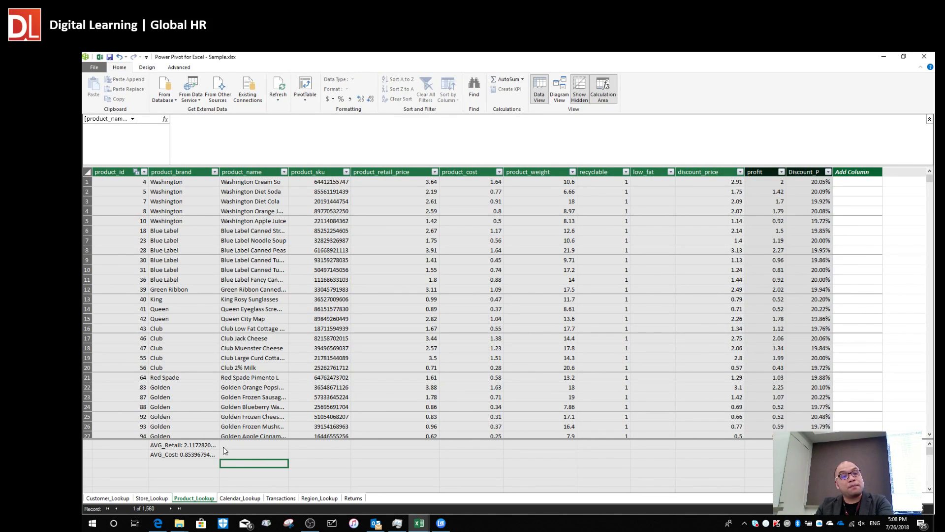
left_click(783, 209)
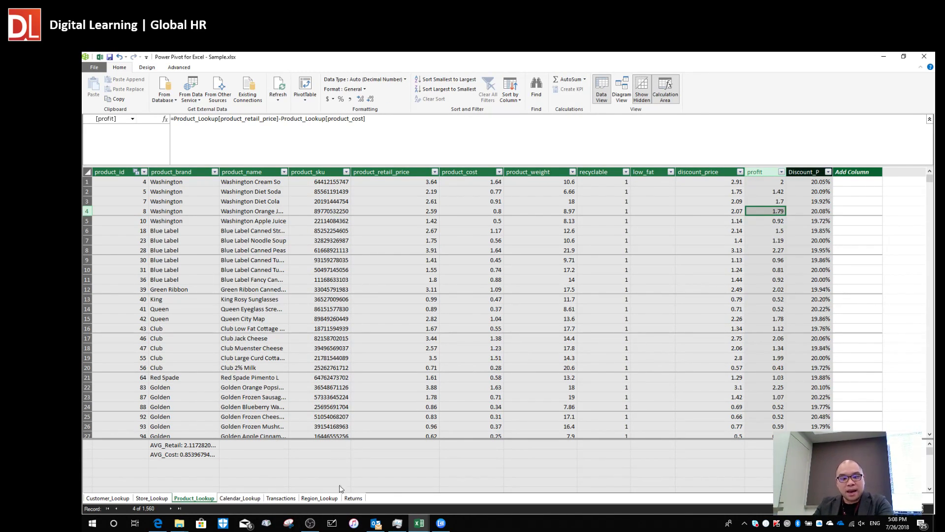
left_click(356, 499)
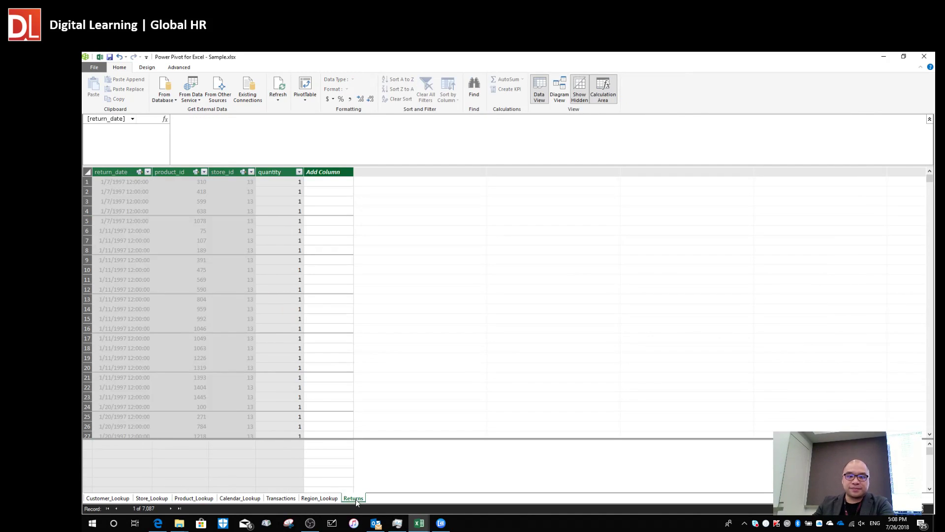
Switch to the course PDF and scroll through the implicit and explicit measures slides.
key("alt+Tab")
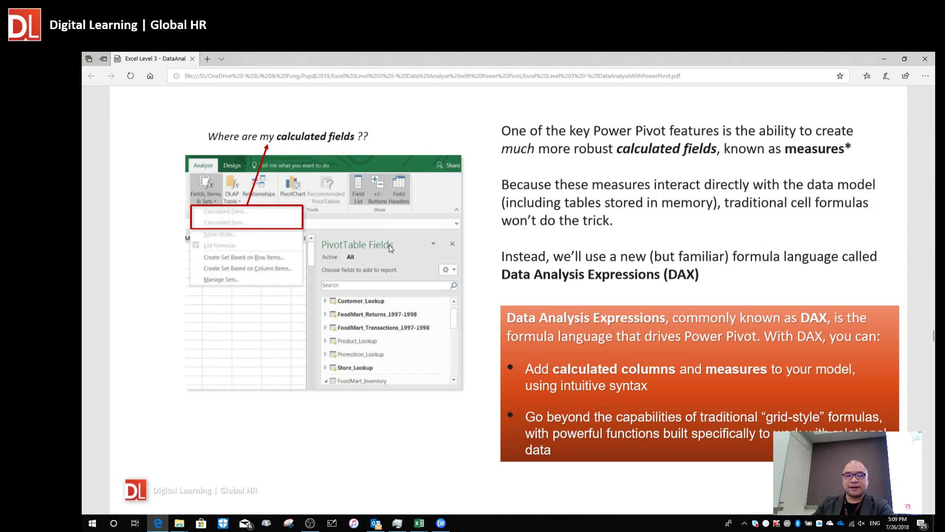
scroll(443, 251, "down", 15)
scroll(452, 245, "down", 3)
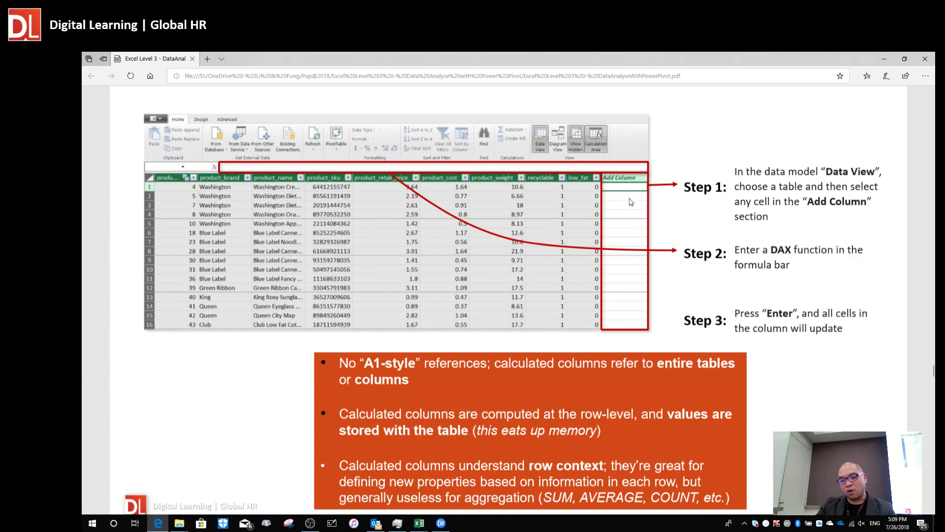
scroll(630, 226, "down", 10)
scroll(632, 224, "down", 10)
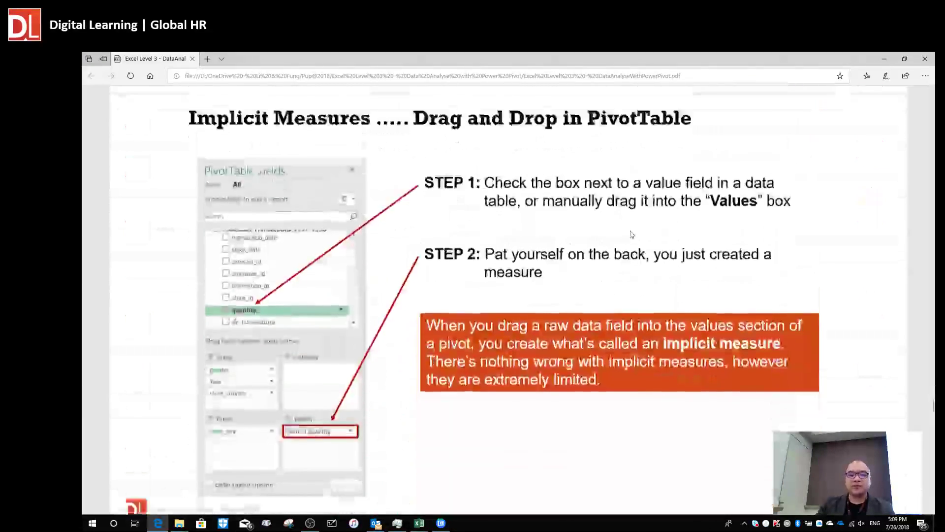
scroll(524, 274, "up", 5)
scroll(575, 263, "down", 2)
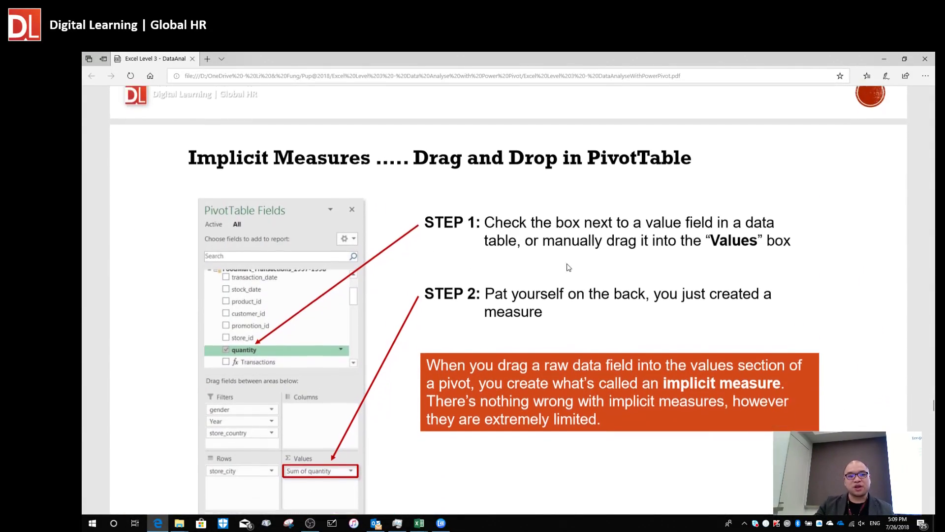
scroll(287, 328, "down", 4)
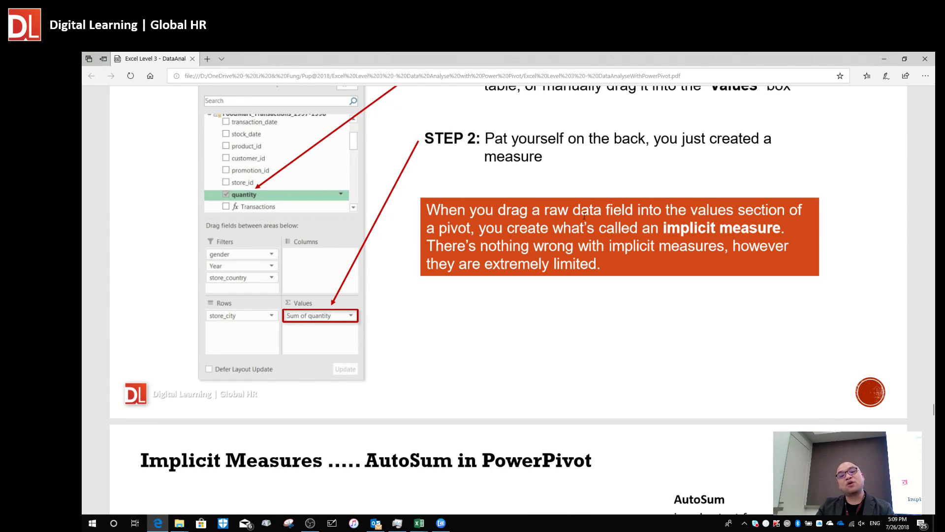
scroll(585, 217, "up", 4)
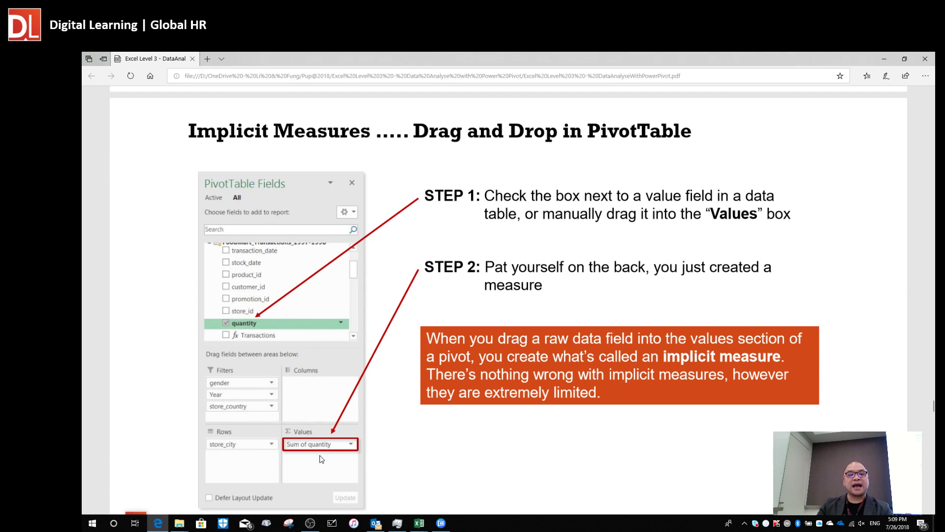
scroll(323, 460, "down", 3)
scroll(329, 447, "down", 10)
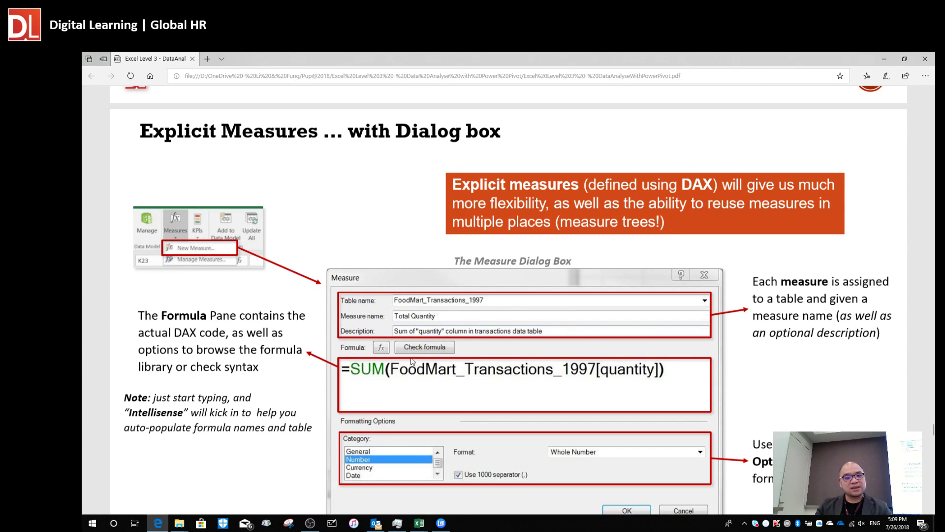
scroll(380, 344, "down", 1)
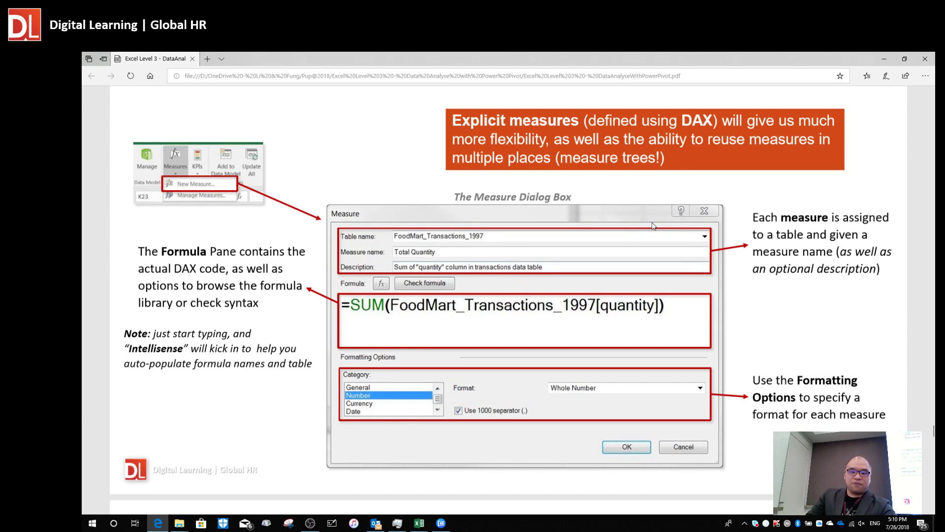
scroll(637, 232, "down", 3)
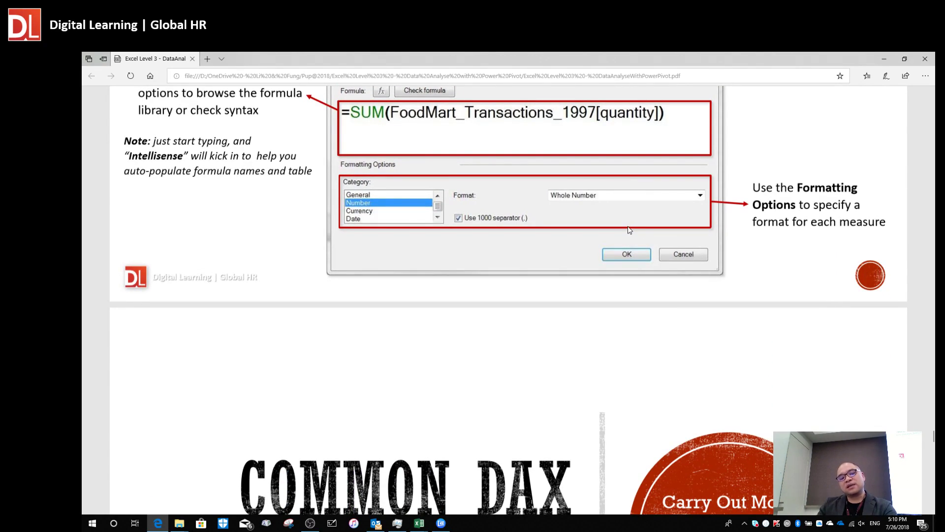
scroll(629, 230, "down", 5)
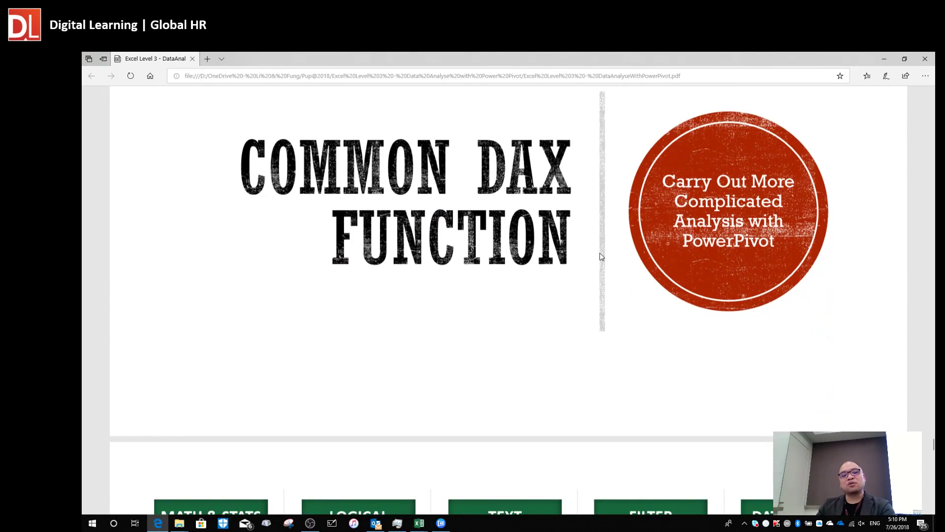
Scroll to the page 31 DAX function categories slide and highlight SUM and AND as examples.
scroll(599, 257, "down", 6)
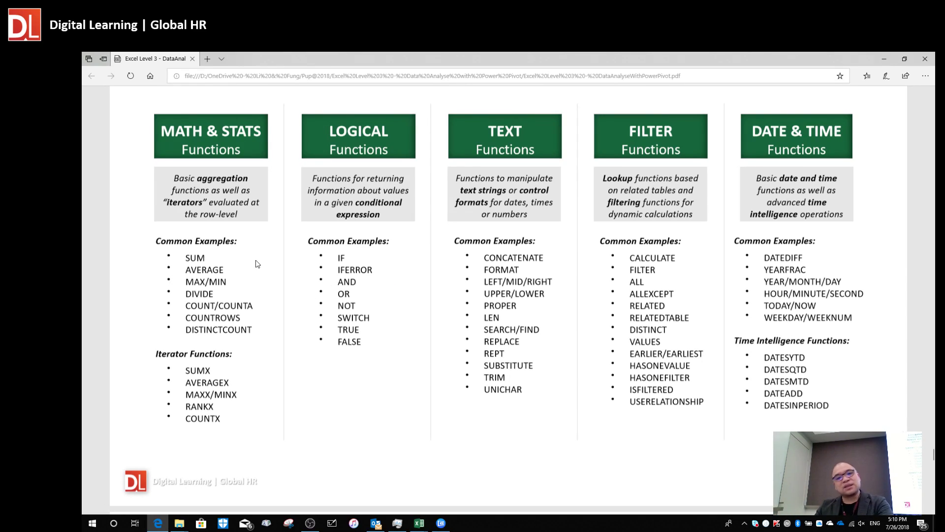
double_click(191, 259)
left_click(224, 281)
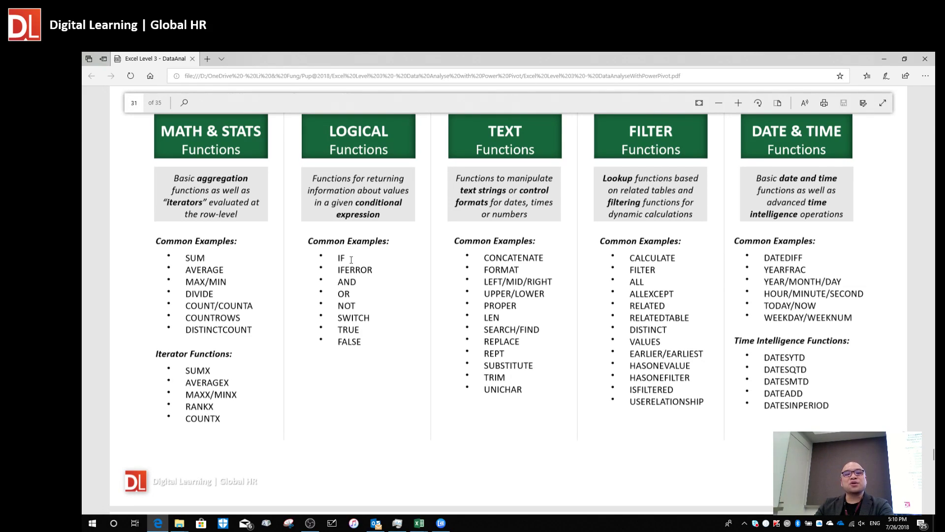
double_click(354, 287)
left_click(480, 282)
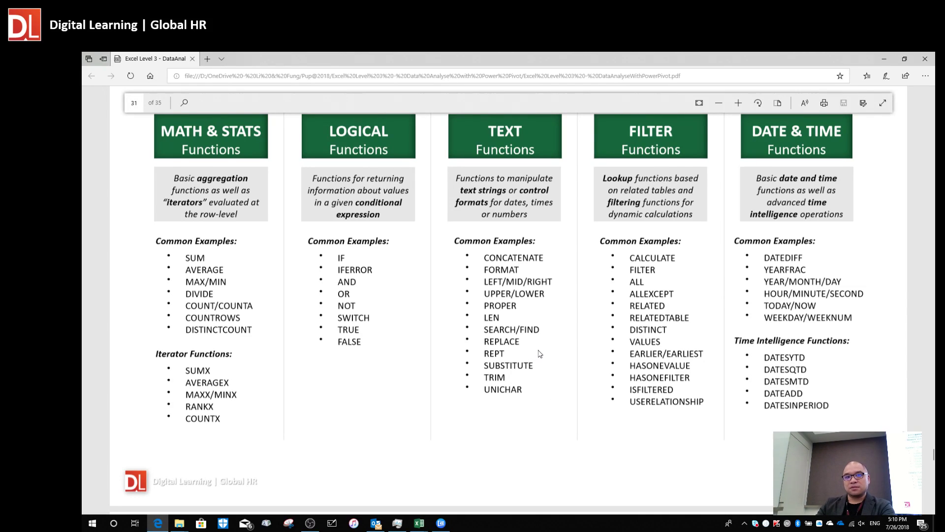
Move between Power Pivot's Returns table and Sample.xlsx's empty Sheet1, ending on cell B2.
key("alt+Tab")
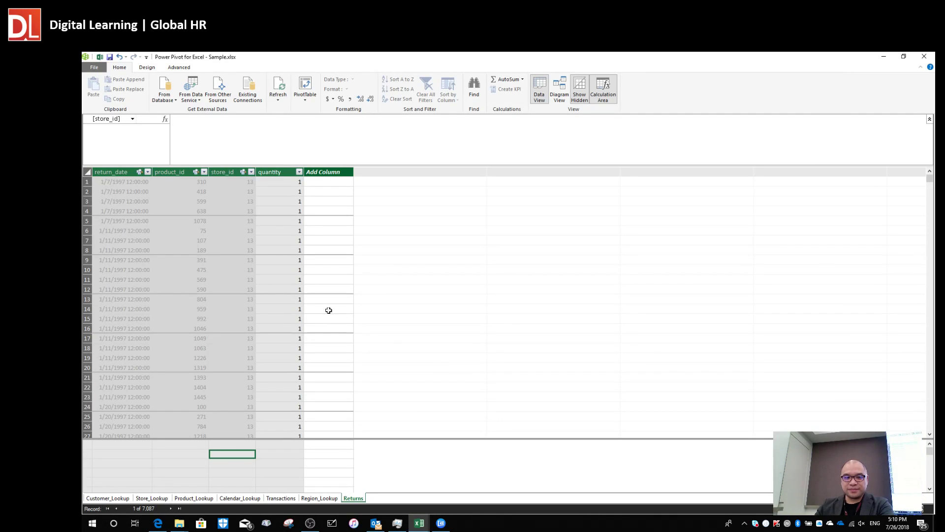
left_click(317, 300)
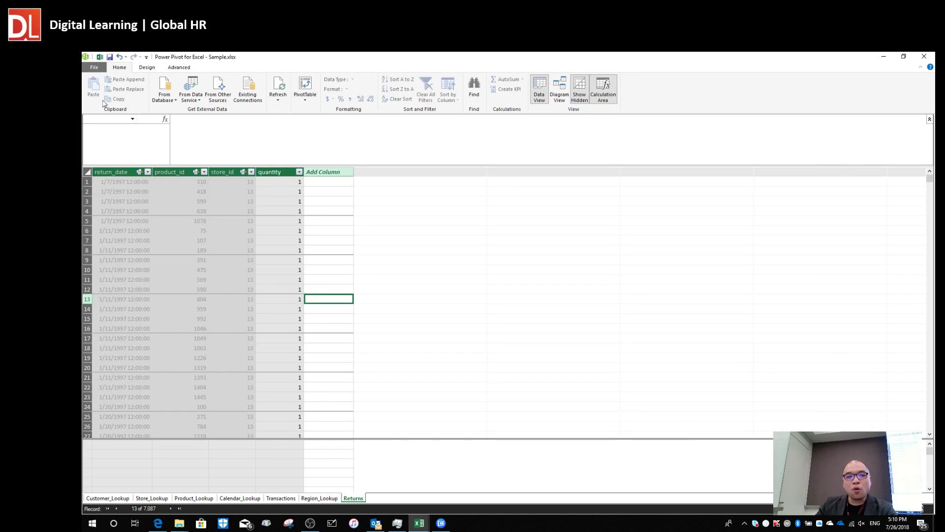
key("alt+Tab")
key("alt+Tab")
key("alt+Tab")
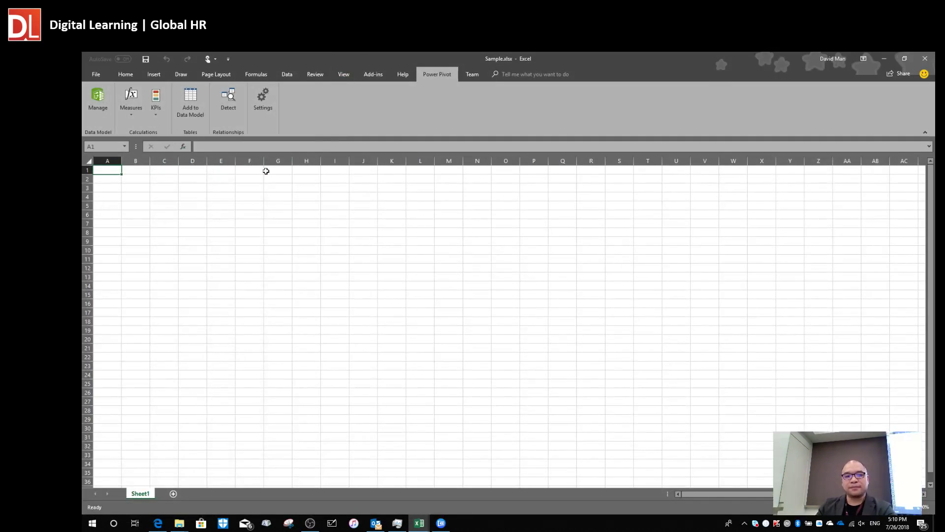
left_click(222, 214)
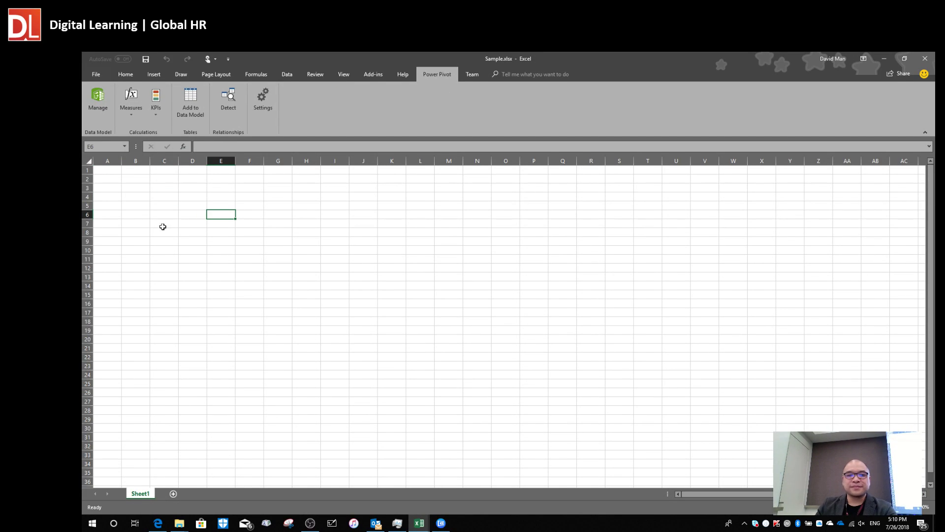
key("alt")
left_click(123, 222)
scroll(183, 240, "up", 7)
left_click(185, 215)
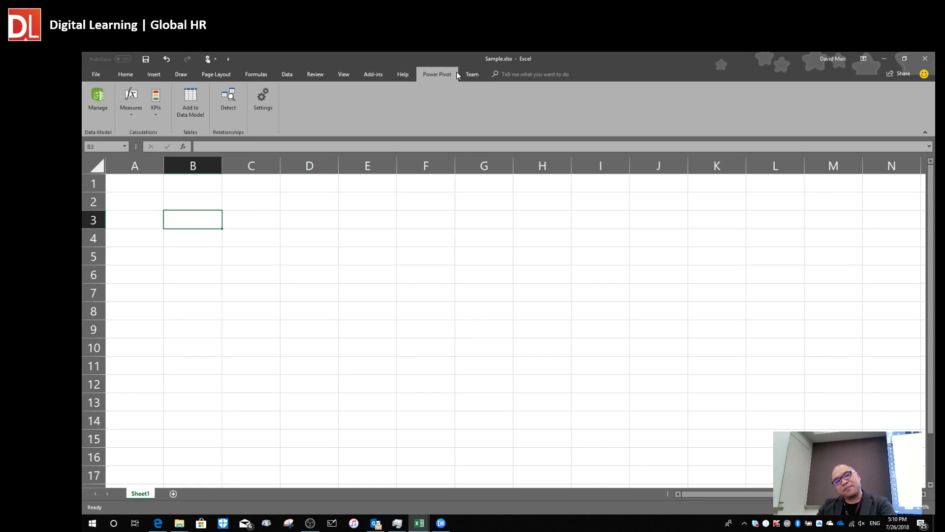
key("alt+Tab")
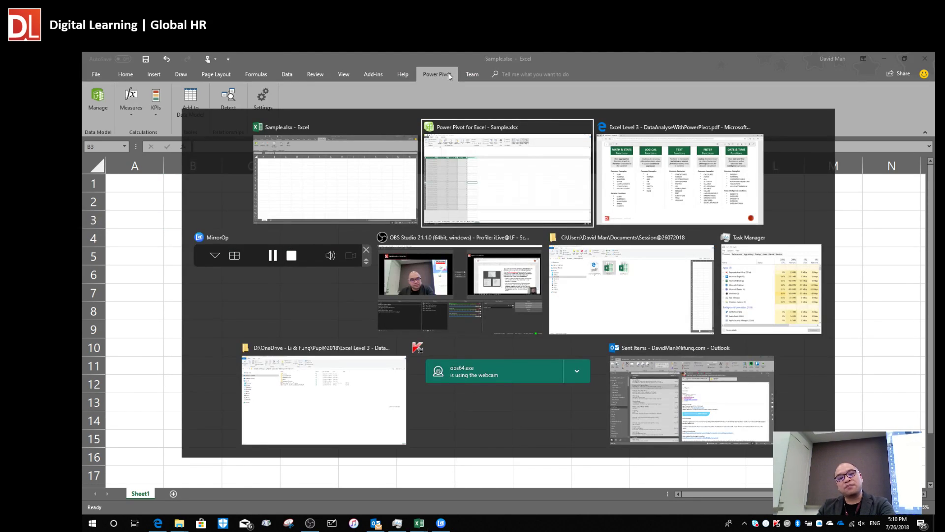
left_click(335, 271)
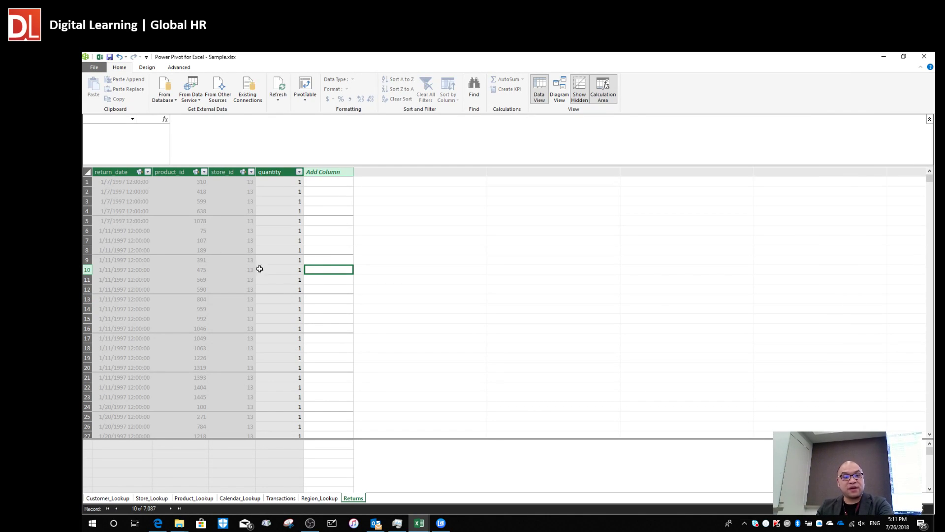
key("alt+Tab")
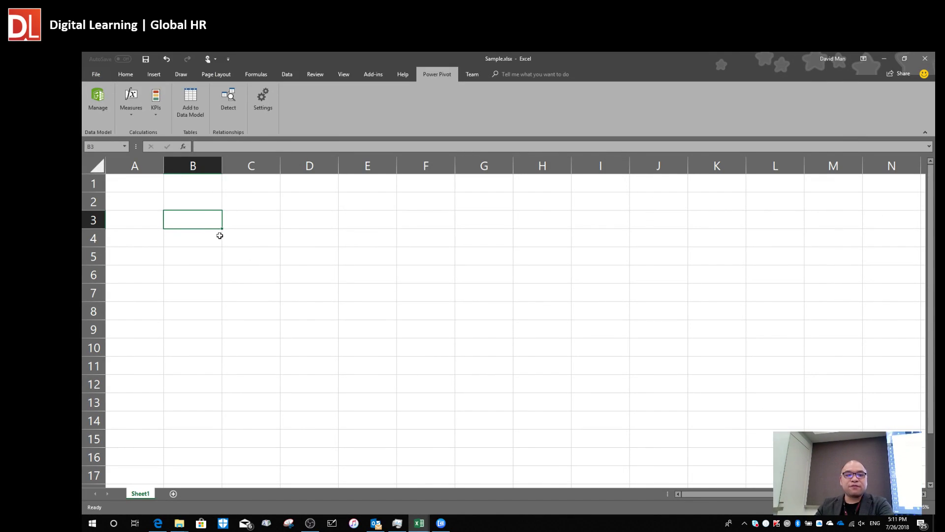
left_click(169, 203)
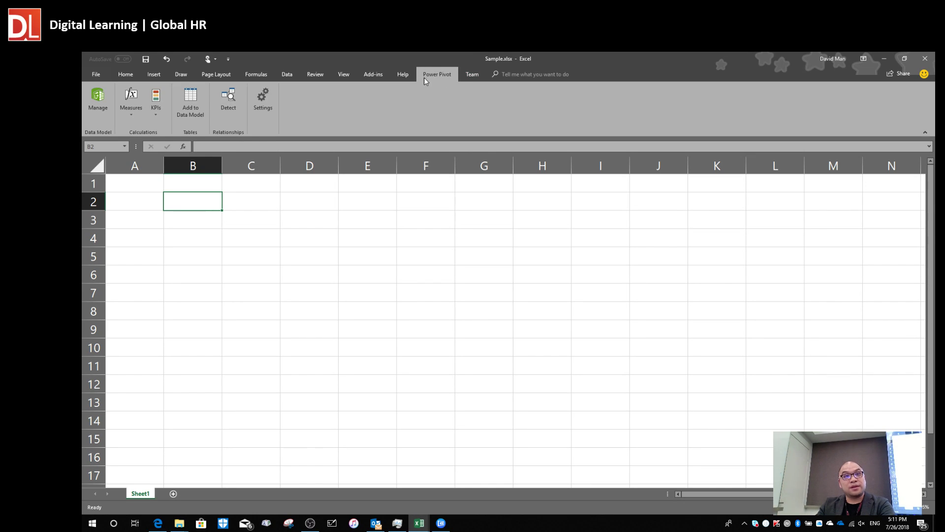
Open Manage Measures and compare the AVG_Cost and AVG_Retail measures in the list.
left_click(131, 118)
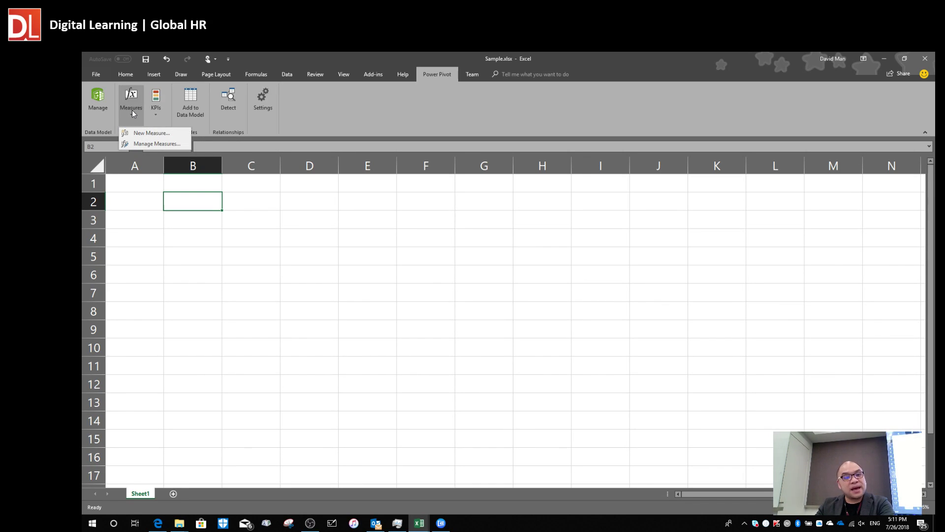
left_click(163, 143)
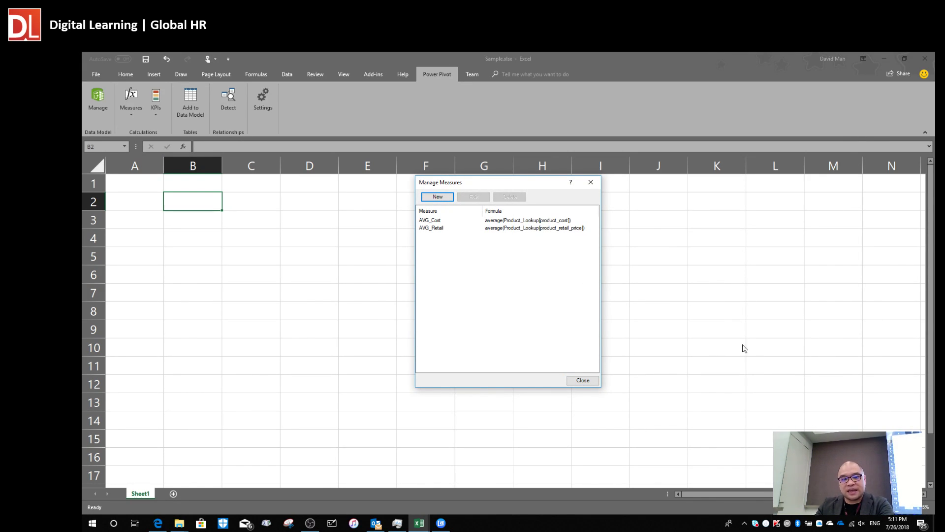
left_click_drag(486, 183, 401, 97)
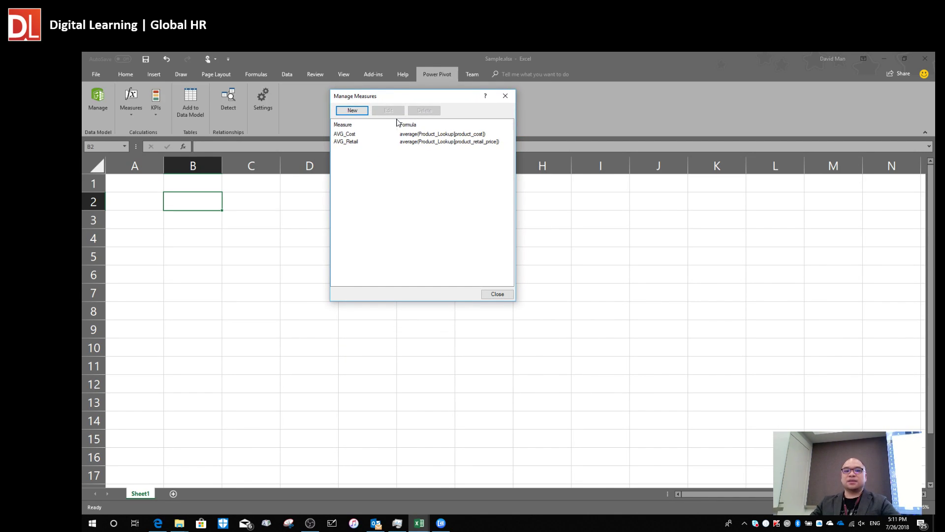
left_click(357, 135)
left_click_drag(397, 99, 368, 115)
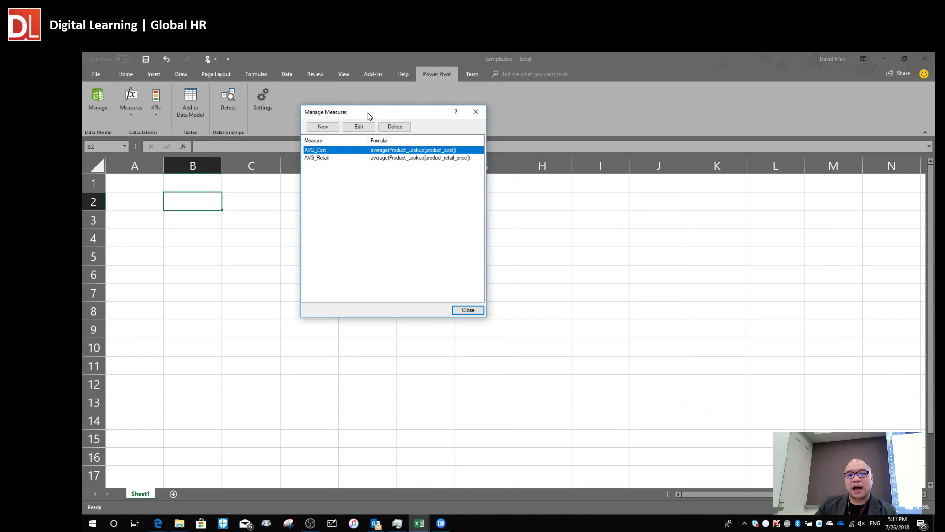
left_click(329, 158)
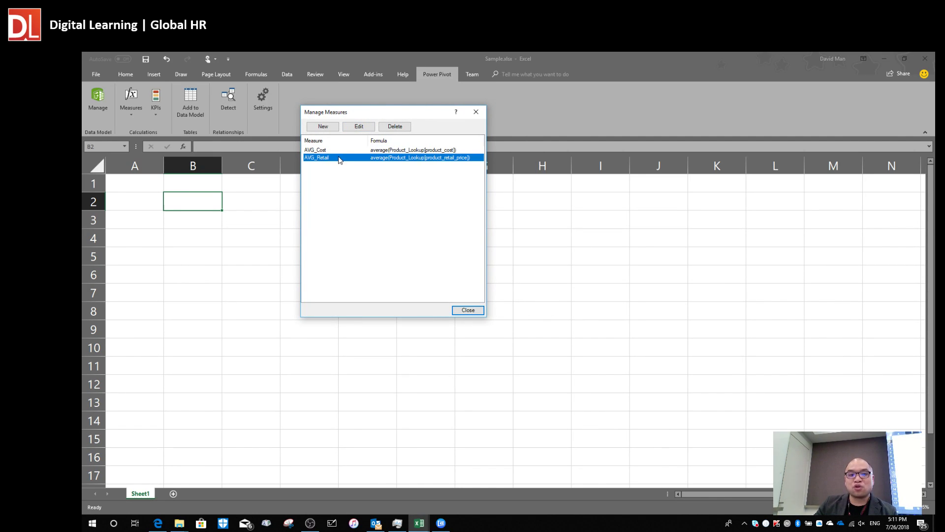
left_click(320, 150)
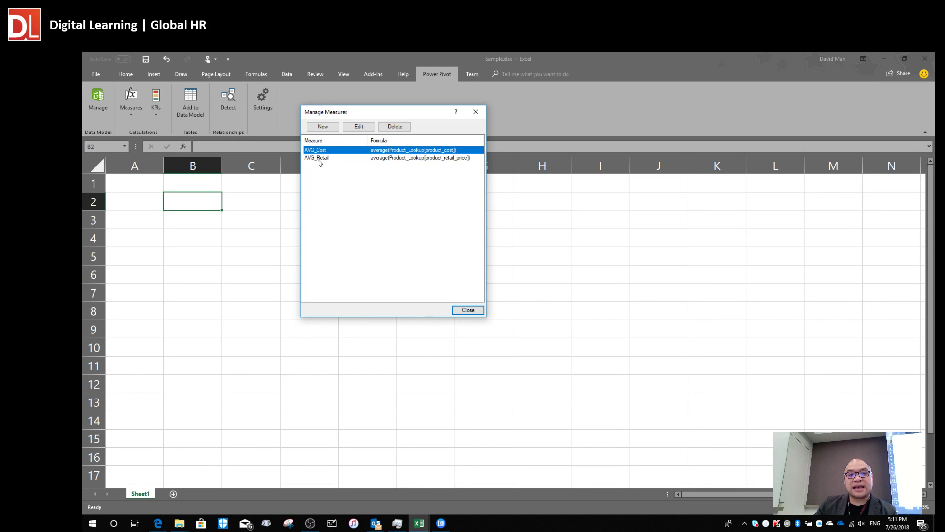
left_click(316, 159)
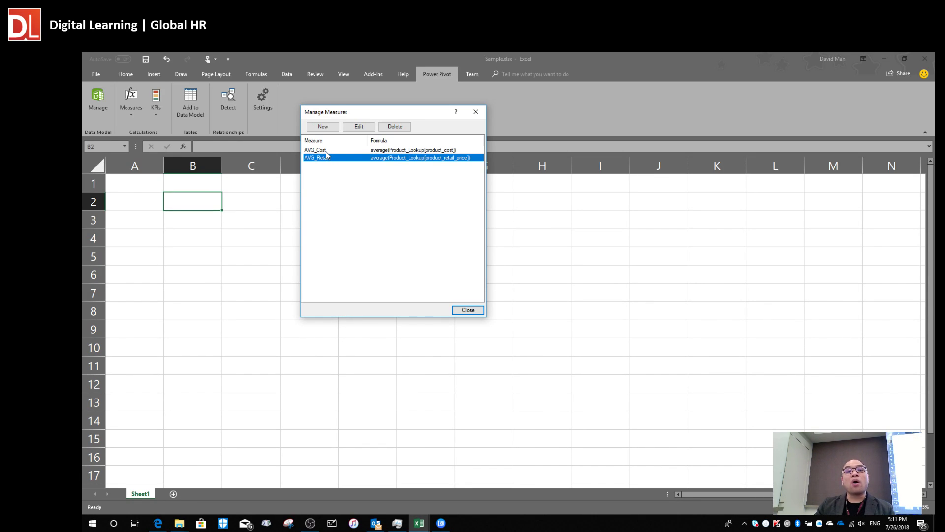
left_click(326, 151)
left_click(323, 159)
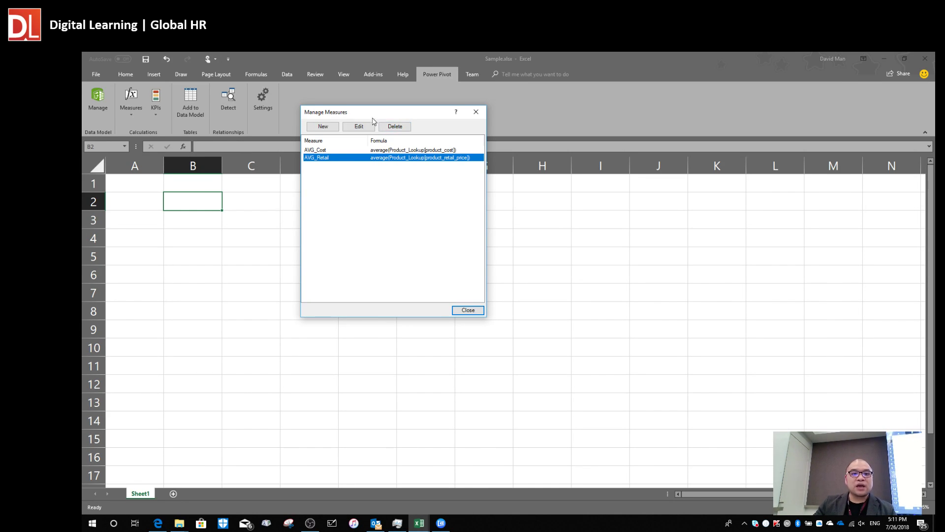
left_click_drag(362, 117, 329, 125)
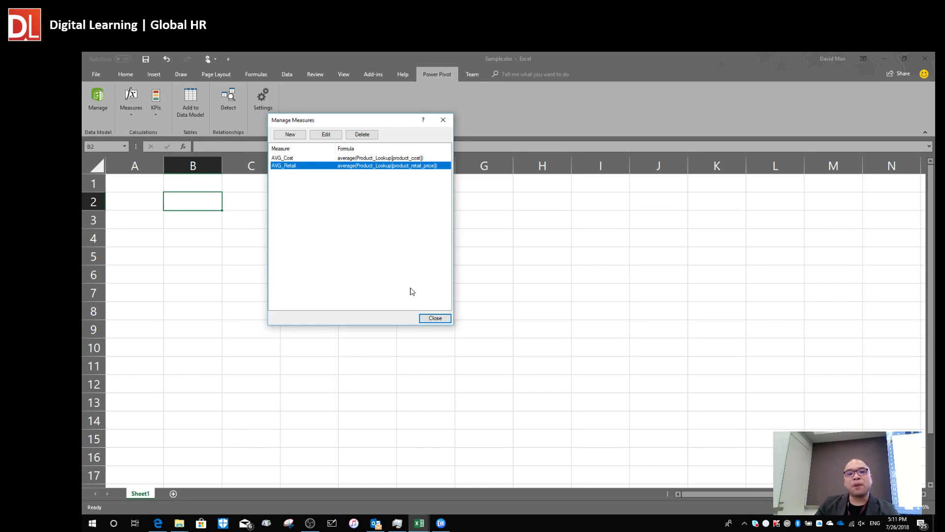
left_click(289, 161)
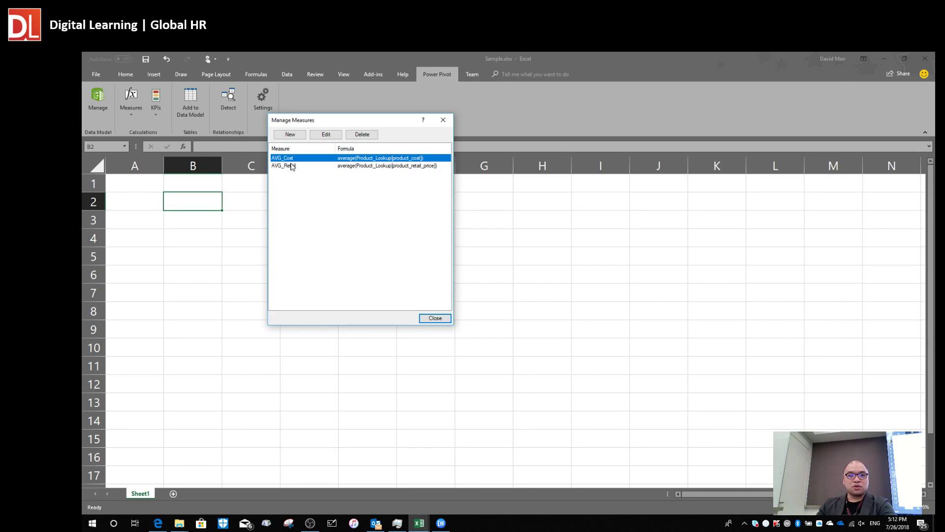
left_click(291, 166)
left_click(296, 158)
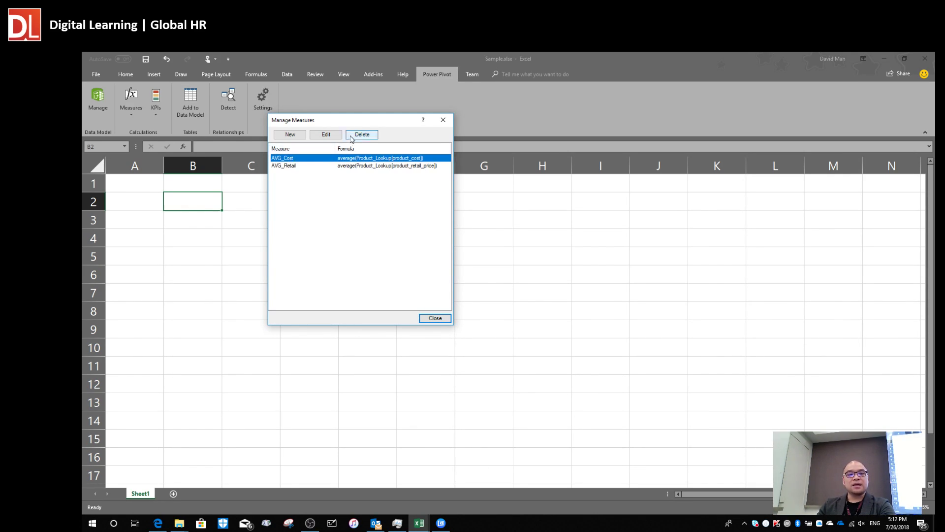
Edit AVG_Cost and review its Product_Lookup table, name and =average(Product_Lookup[product_cost]) formula.
left_click(326, 135)
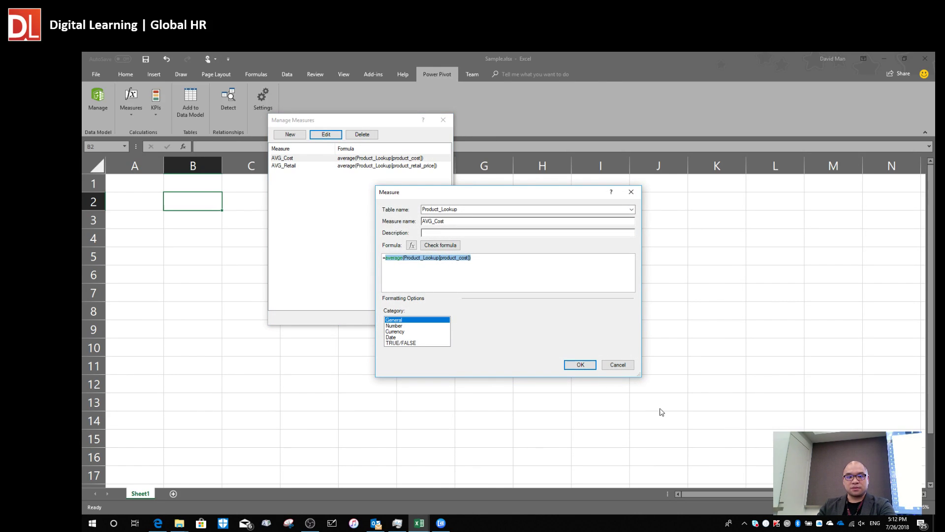
left_click_drag(502, 193, 426, 149)
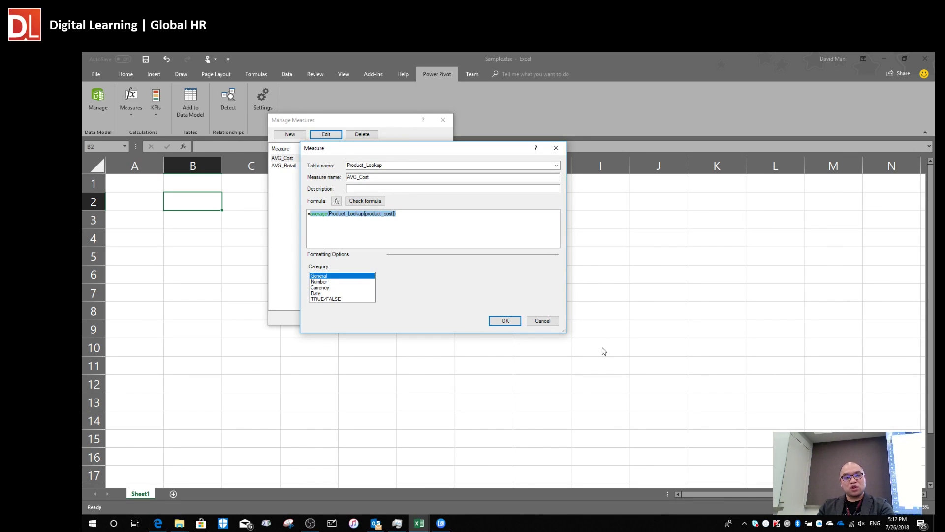
left_click_drag(393, 153, 420, 164)
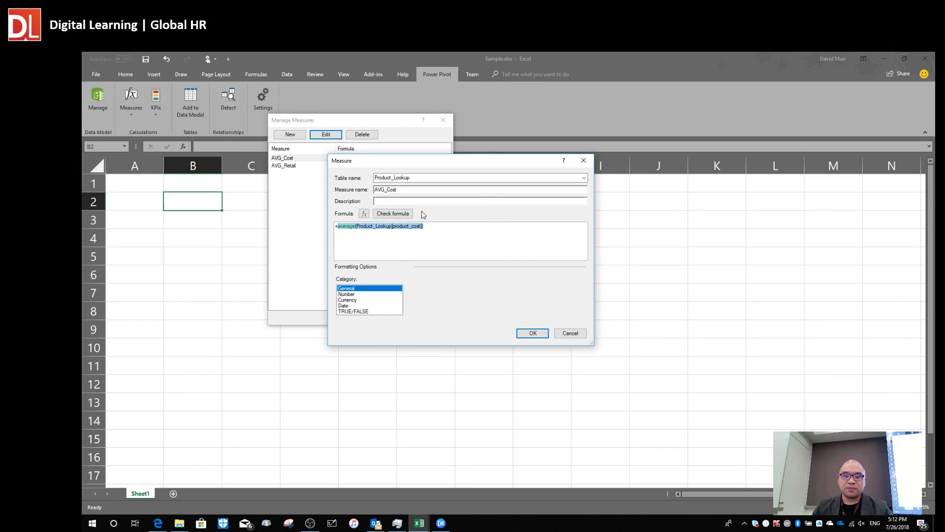
left_click(427, 180)
left_click(442, 178)
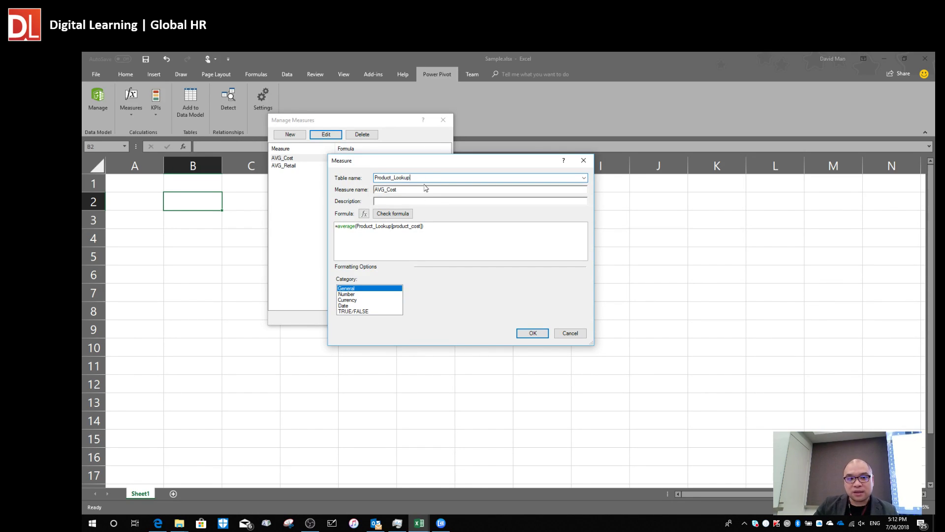
left_click_drag(420, 161, 442, 159)
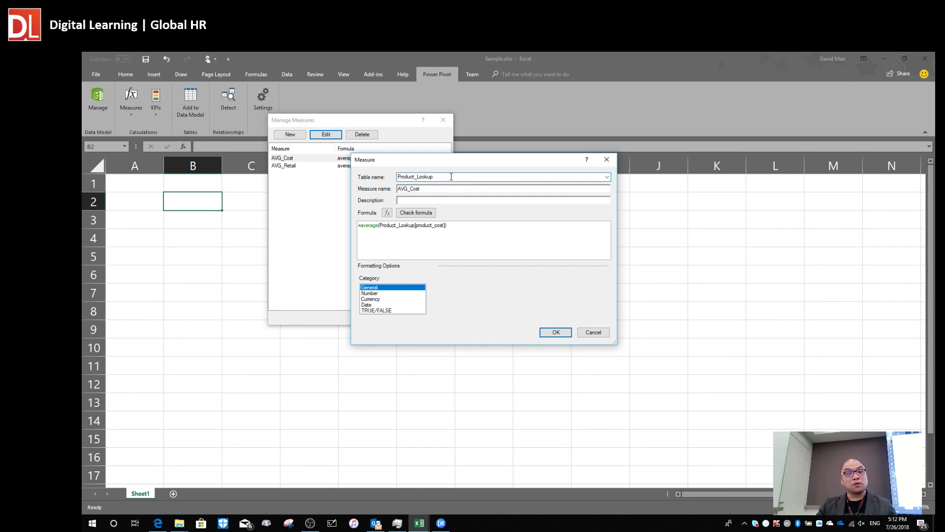
left_click_drag(422, 190, 386, 190)
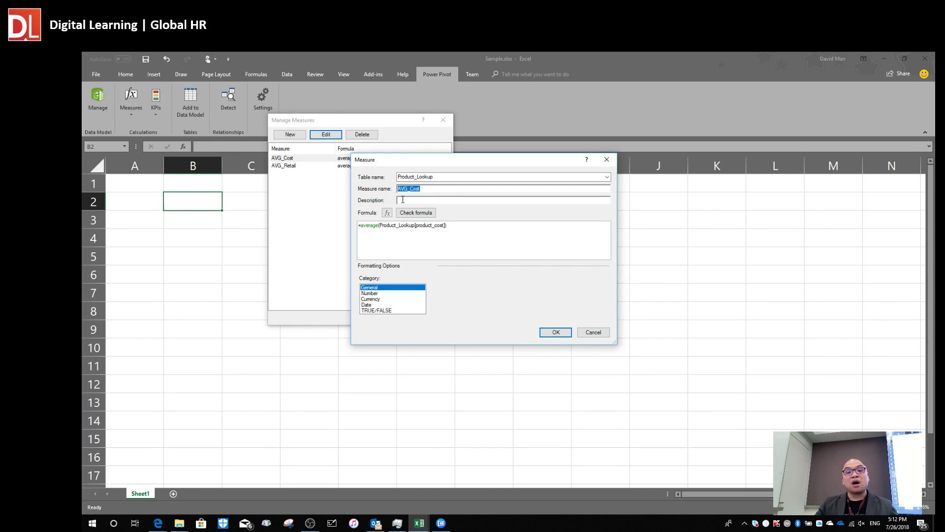
left_click_drag(437, 189, 392, 189)
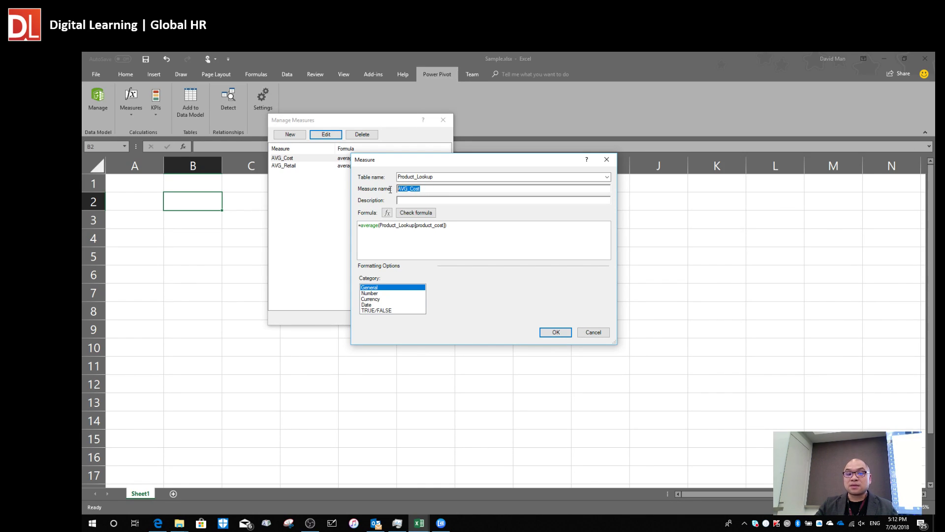
left_click(443, 177)
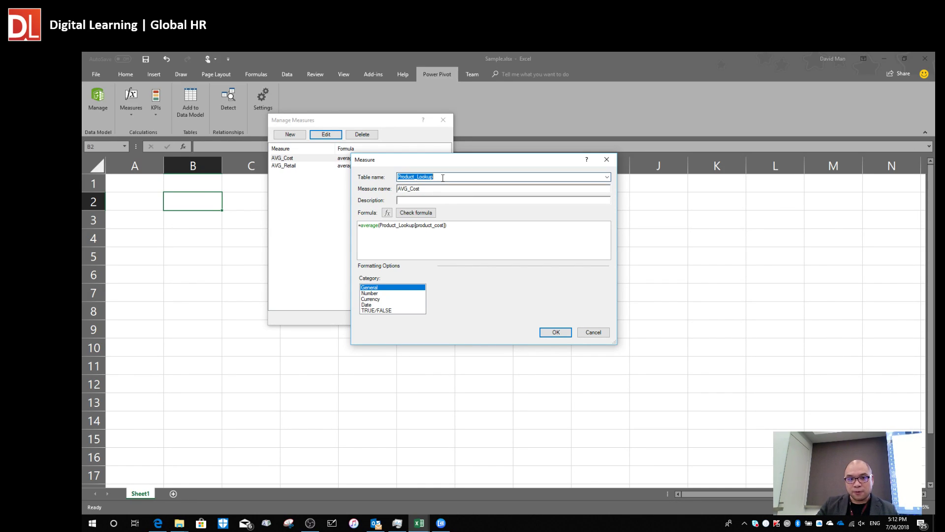
left_click(441, 203)
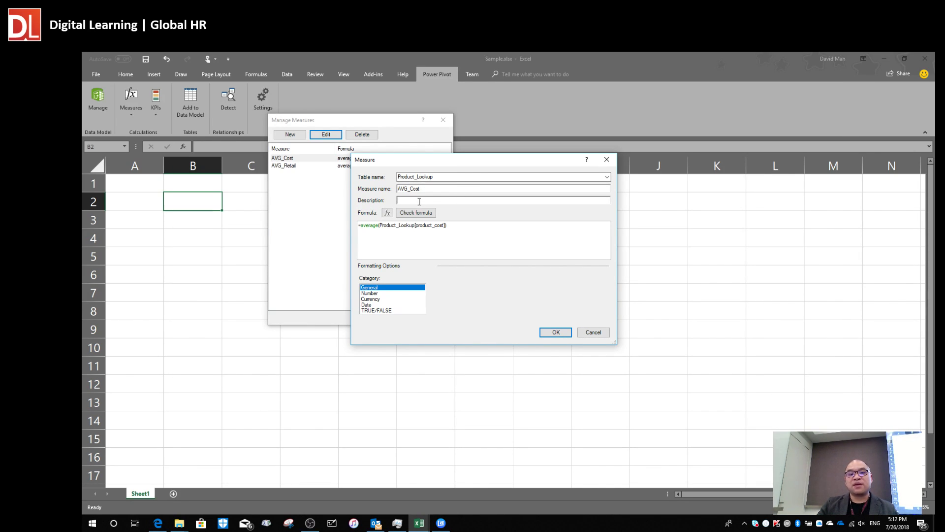
left_click(454, 228)
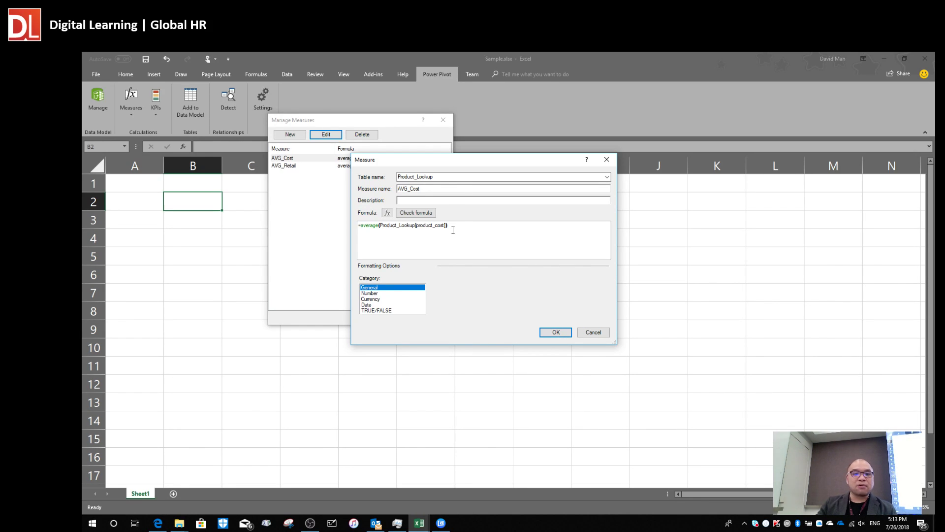
left_click_drag(406, 160, 431, 134)
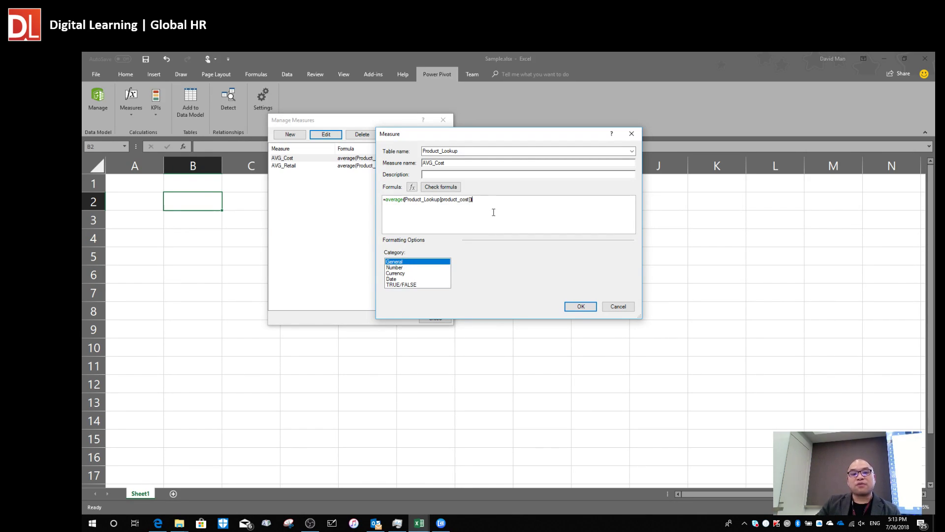
left_click_drag(497, 204, 371, 212)
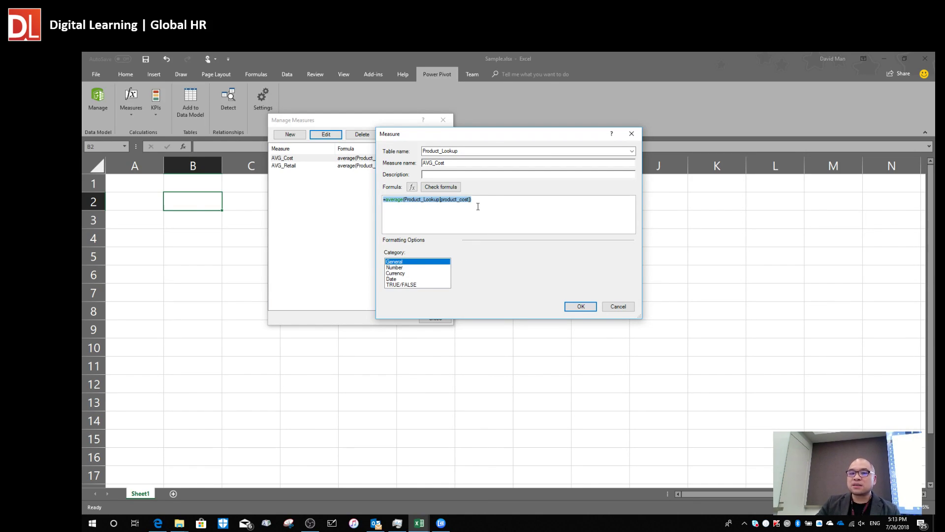
Give AVG_Cost the Number category as Decimal Number with 2 places, then close Manage Measures.
left_click(406, 268)
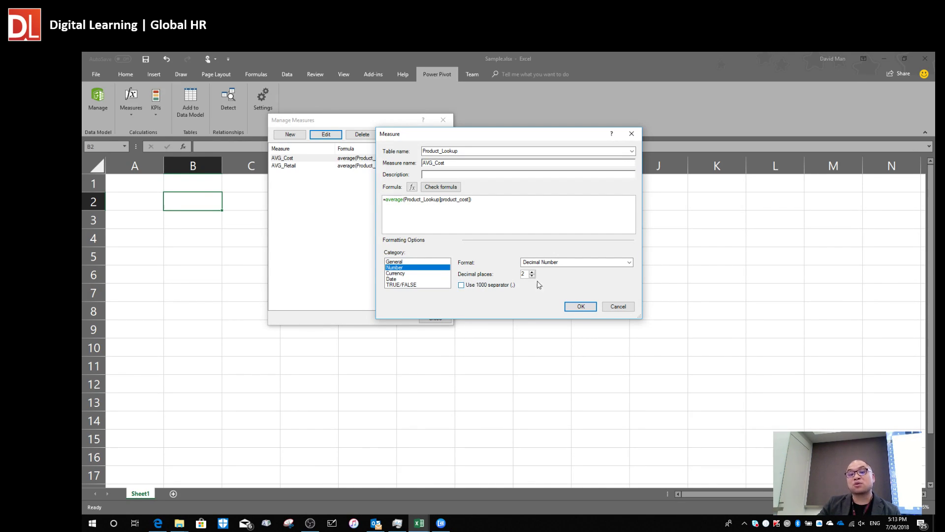
left_click(581, 307)
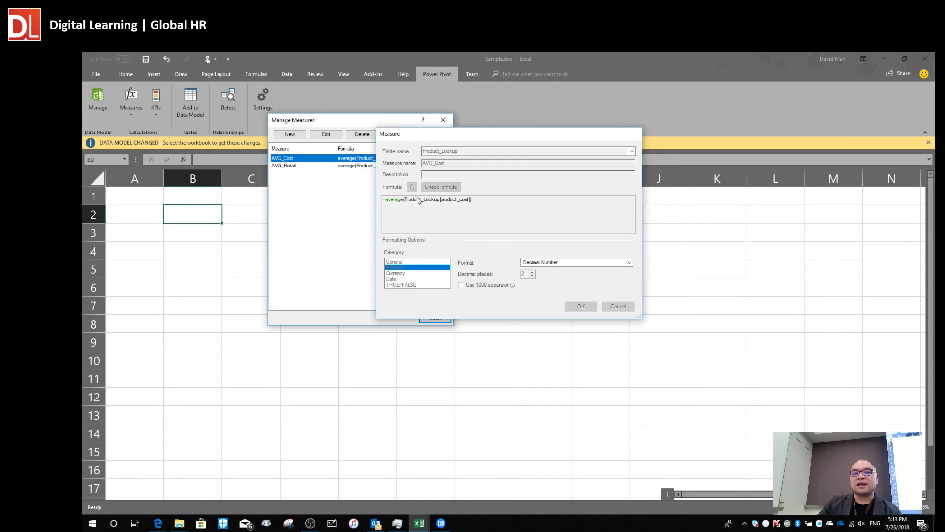
left_click_drag(340, 116, 311, 188)
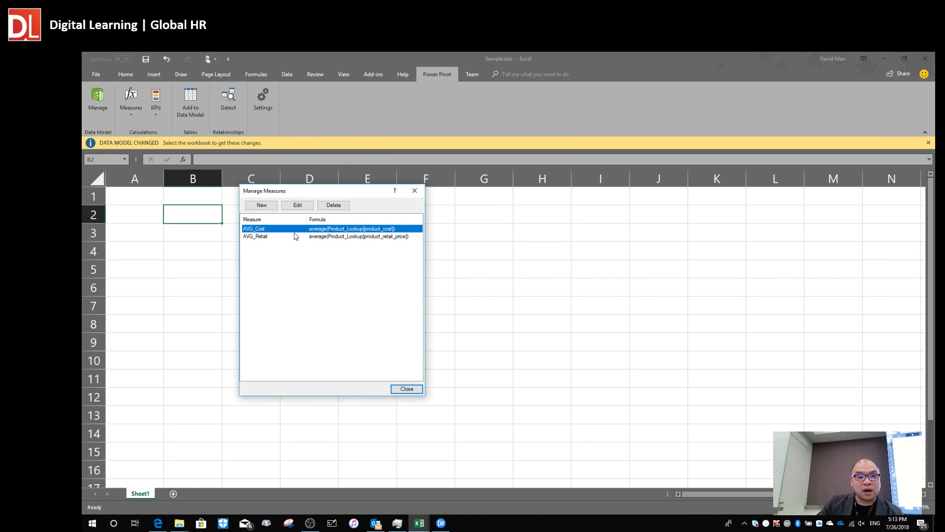
left_click(399, 389)
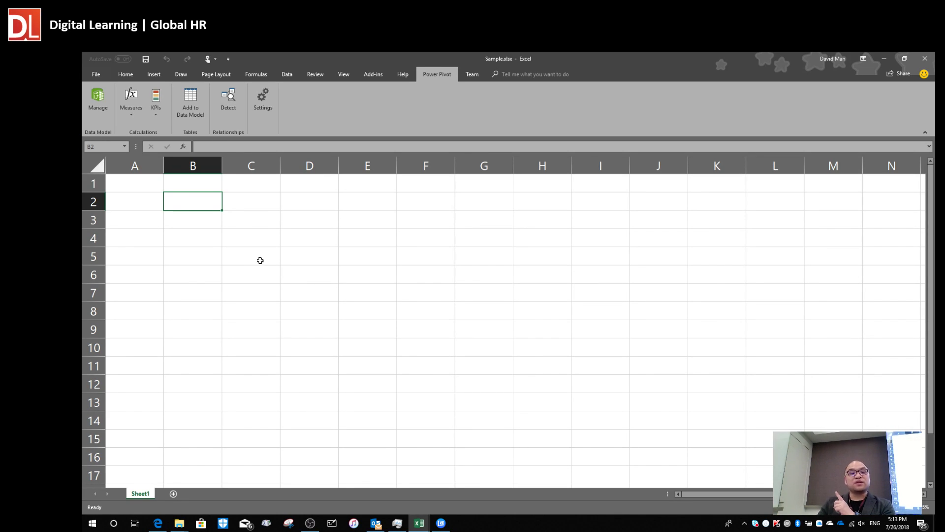
From cell A1, start a blank New Measure, enlarge its dialog, and switch to Power Pivot.
left_click(134, 203)
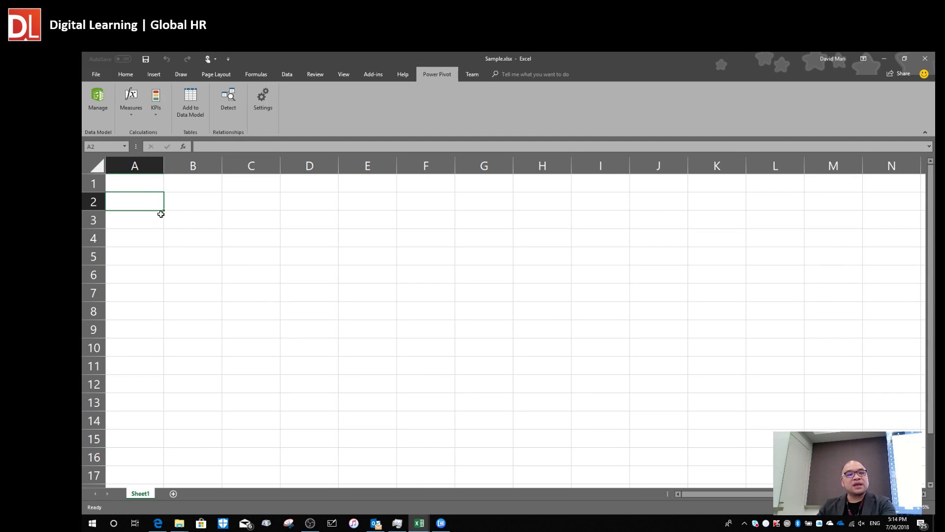
left_click(140, 184)
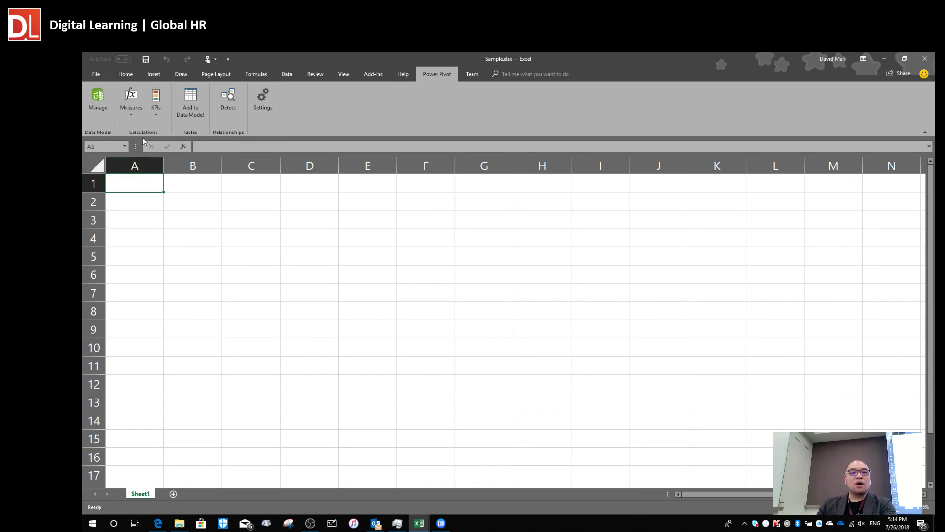
left_click(135, 115)
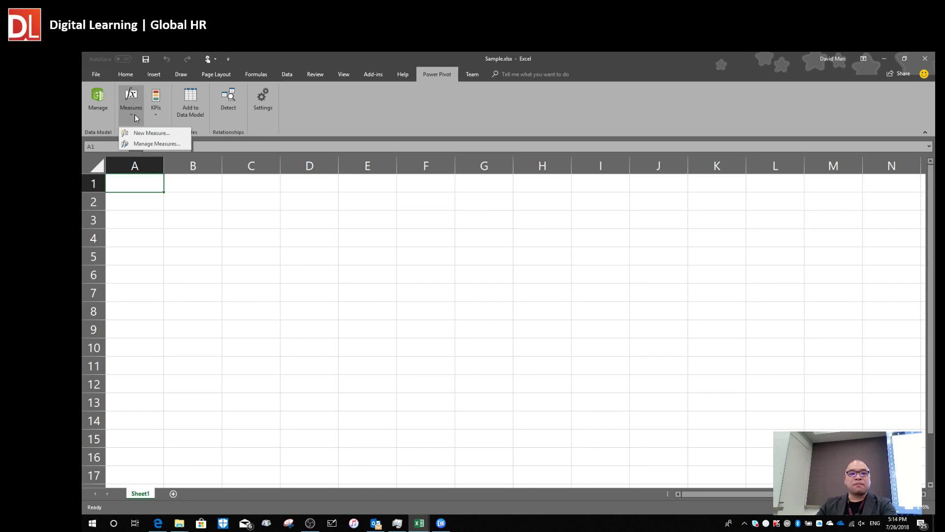
left_click(153, 133)
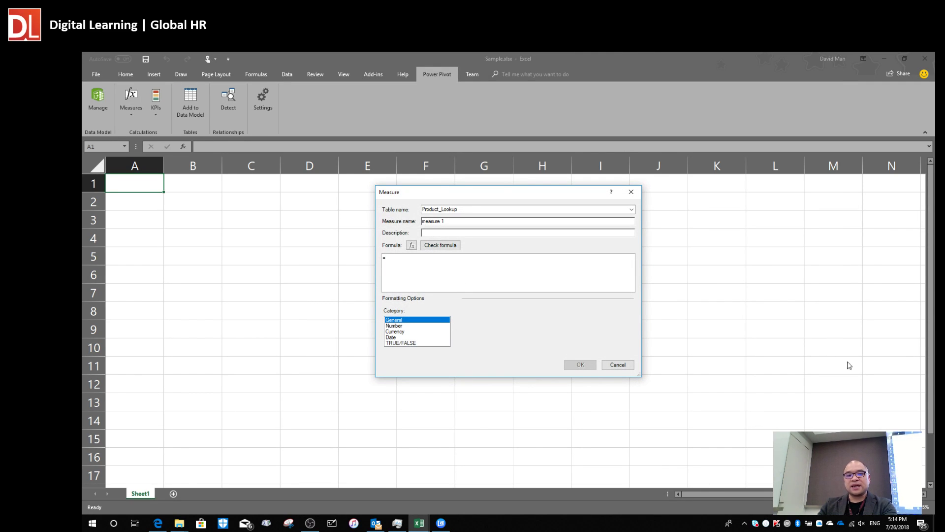
left_click_drag(487, 190, 347, 135)
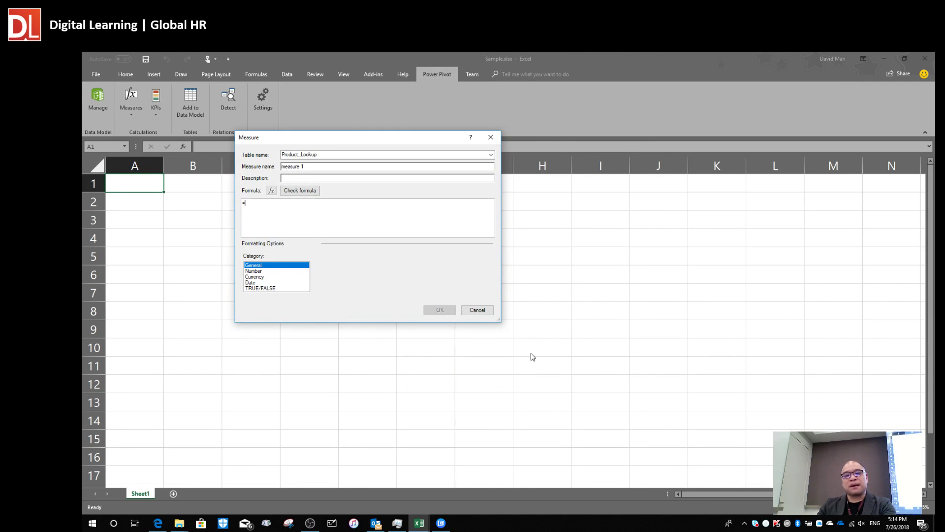
left_click_drag(500, 323, 622, 400)
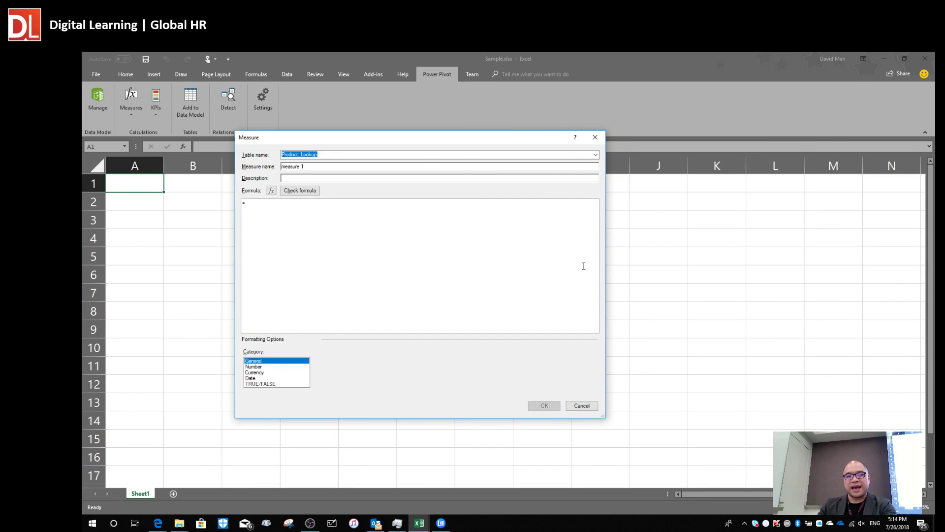
key("alt+Tab")
key("alt+Tab")
key("alt+shift+Tab")
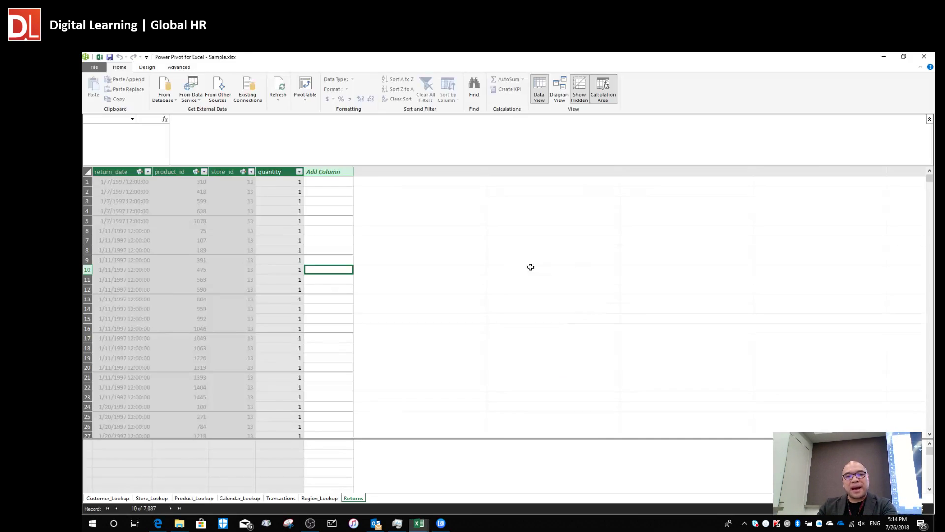
In Diagram View, rearrange the Transactions, Calendar_Lookup and Product_Lookup tables.
left_click(555, 91)
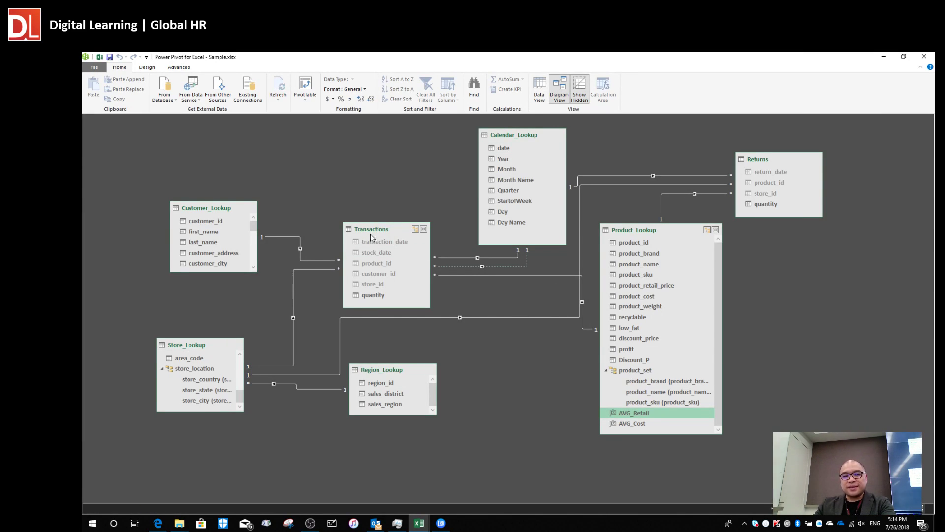
left_click_drag(367, 234, 341, 191)
left_click(506, 137)
left_click_drag(506, 137, 474, 143)
left_click_drag(638, 232, 626, 261)
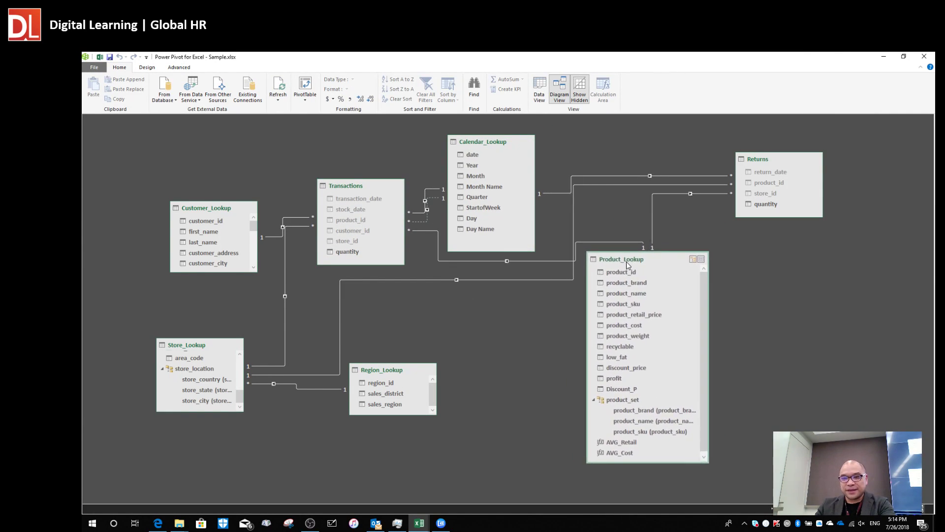
key("alt+Tab")
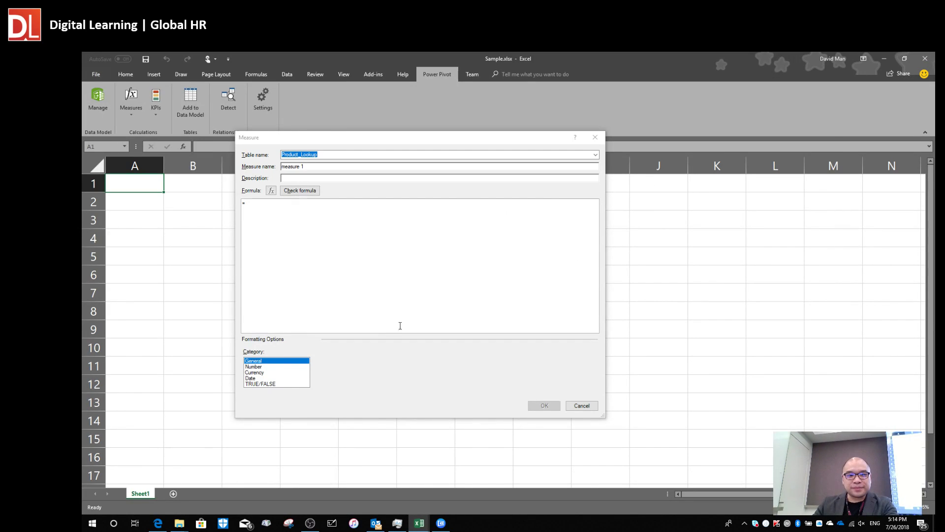
key("alt+Tab")
In Data View, inspect Store_Lookup's store records, including their city, state and country values.
left_click(540, 90)
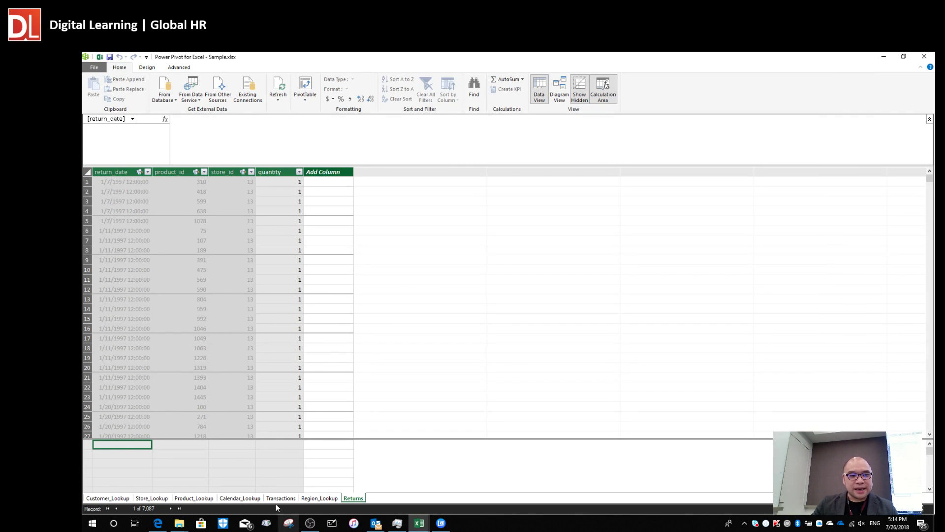
left_click(152, 498)
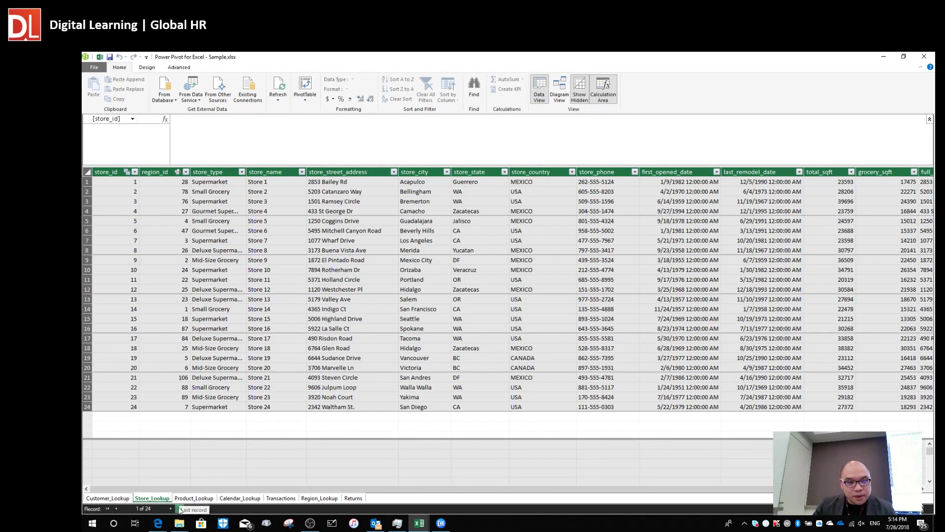
left_click(524, 237)
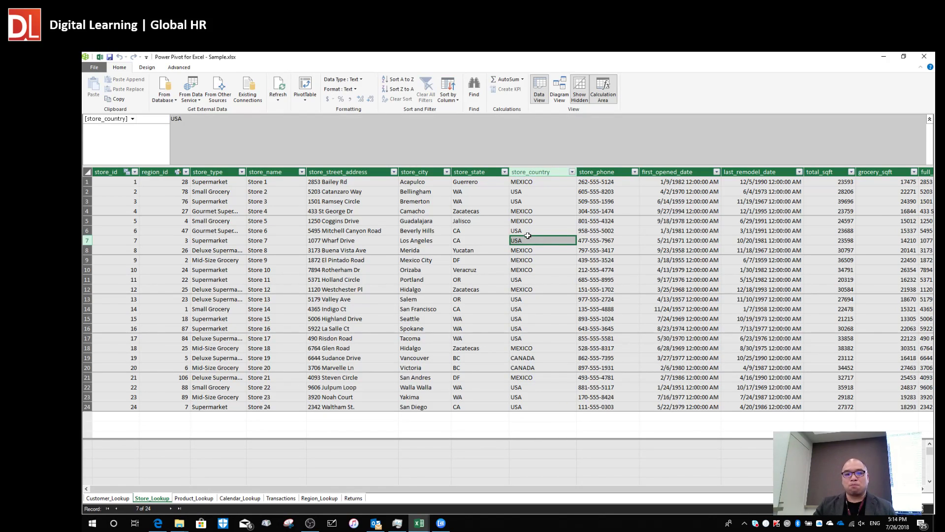
left_click(551, 202)
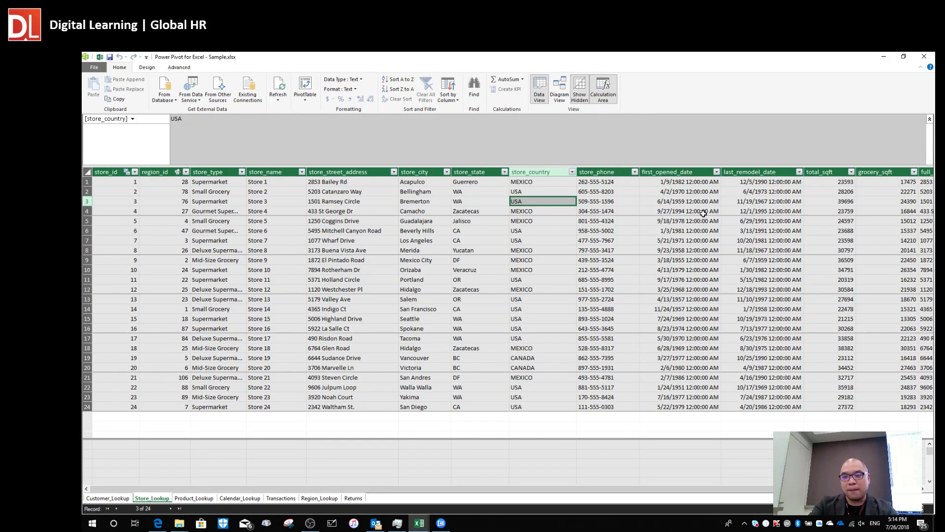
key("Right")
key("Right")
key("Right")
key("Right")
key("Right")
key("Right")
key("Right")
key("Right")
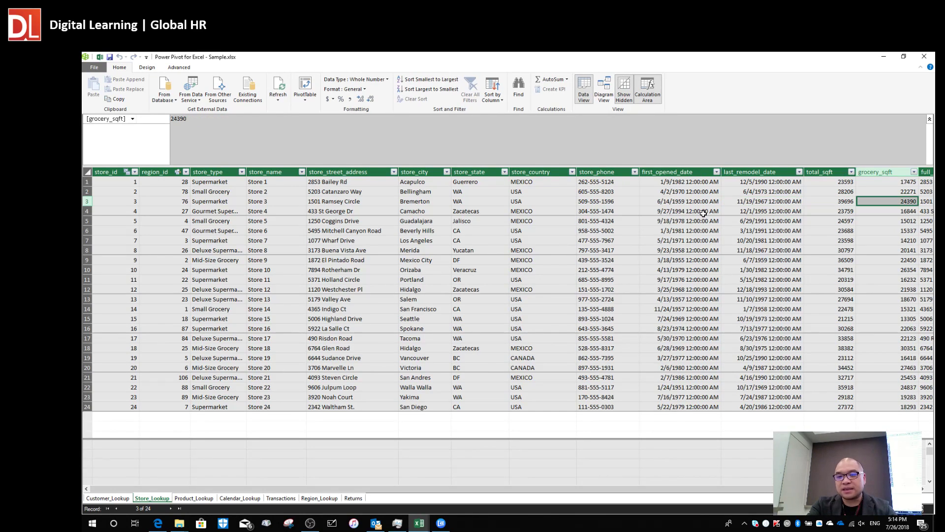
key("Left")
key("Left")
key("Left")
key("Left")
key("Left")
key("Left")
key("Left")
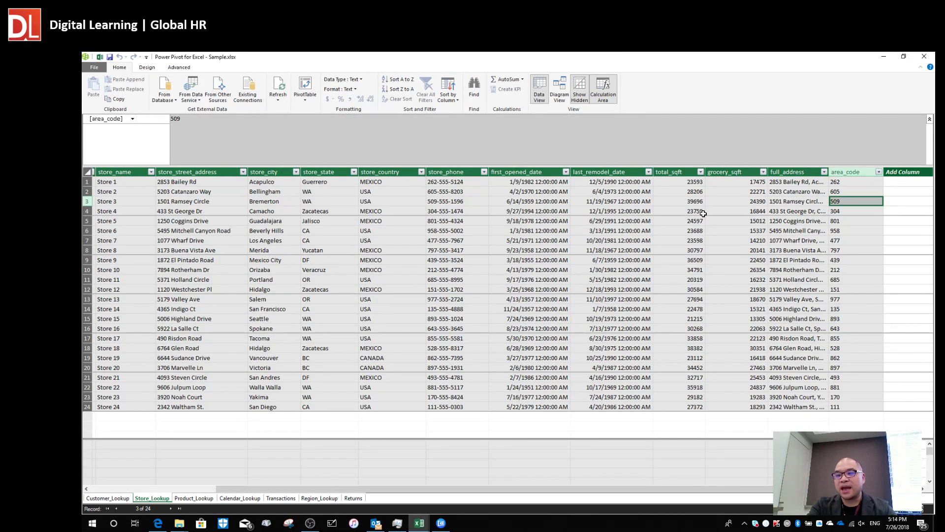
key("Left")
key("Left")
key("Left")
key("Left")
key("Left")
key("Left")
key("Left")
key("Left")
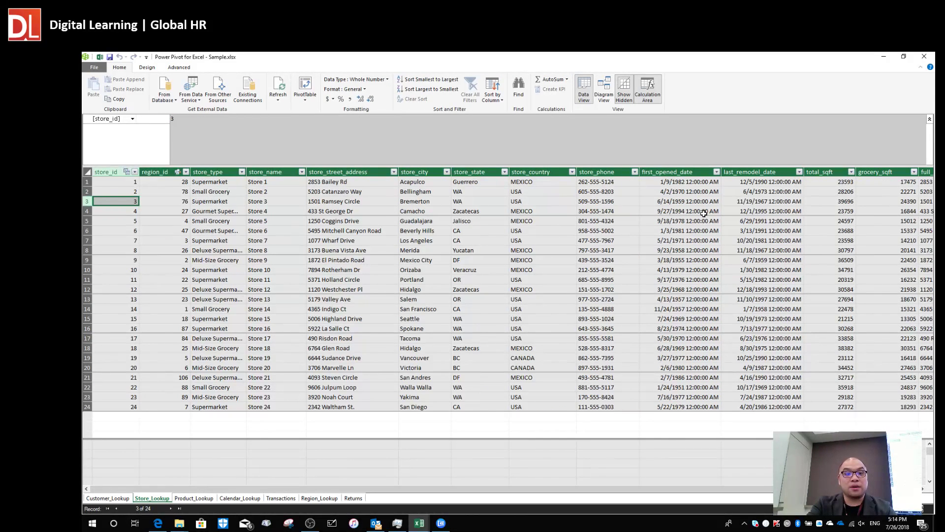
key("Right")
key("Right")
key("Right")
key("Left")
key("Left")
key("Left")
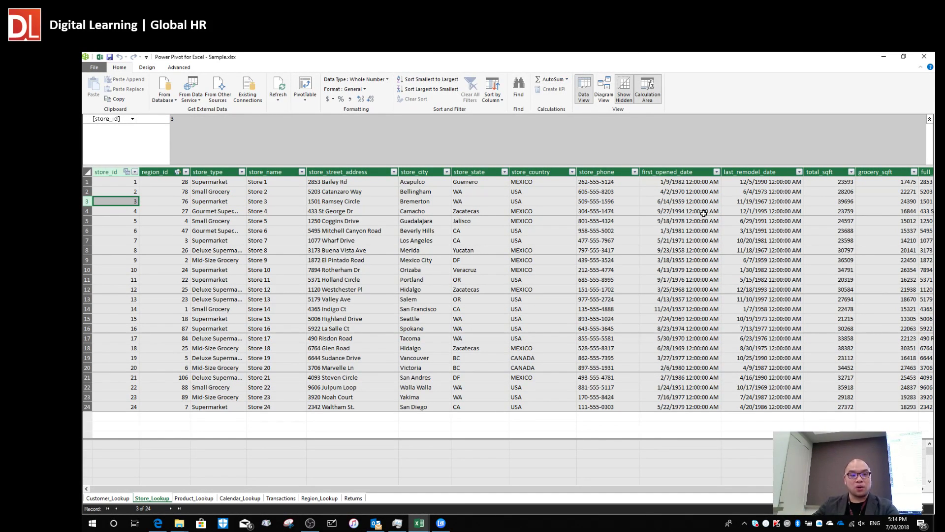
left_click(437, 203)
left_click(492, 208)
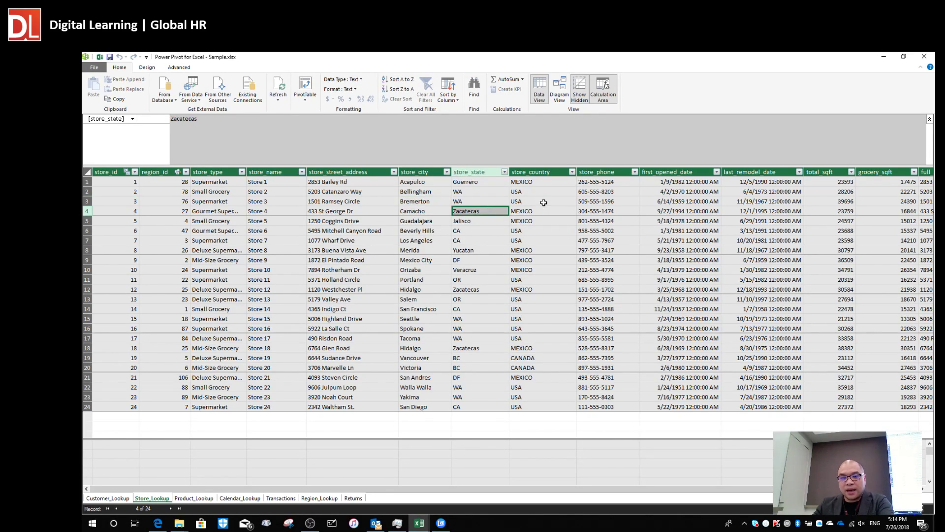
left_click(544, 203)
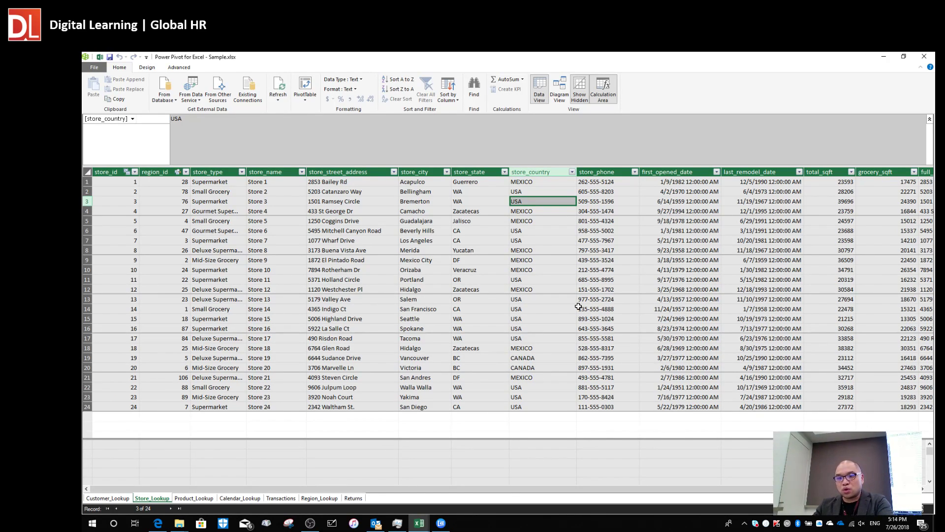
left_click(496, 318)
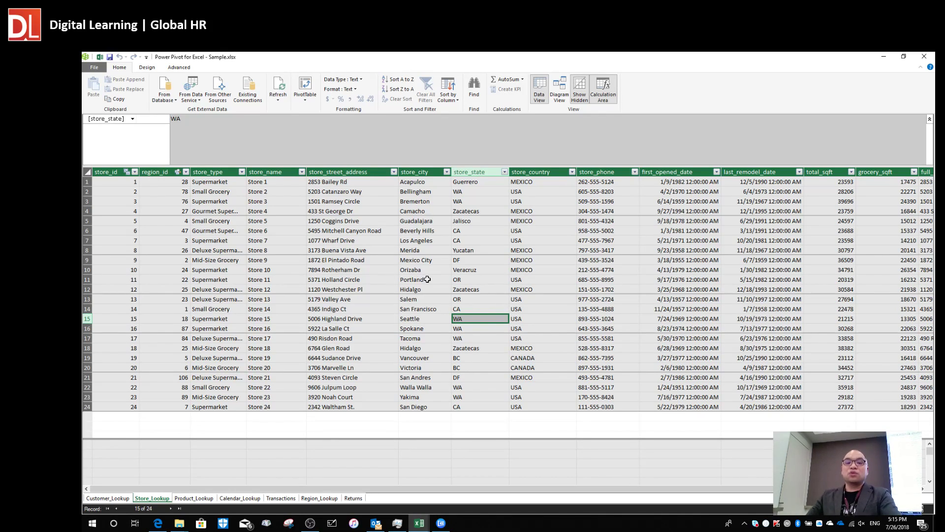
left_click(486, 257)
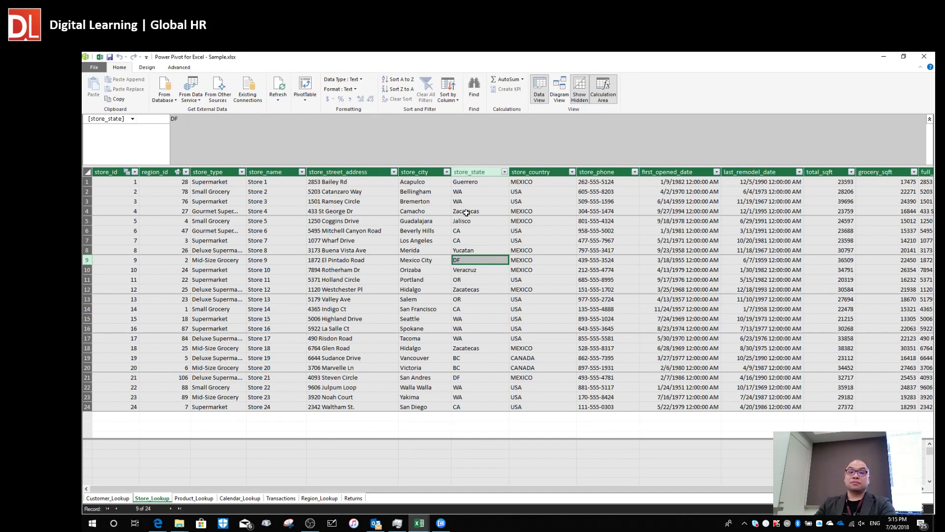
left_click(355, 258)
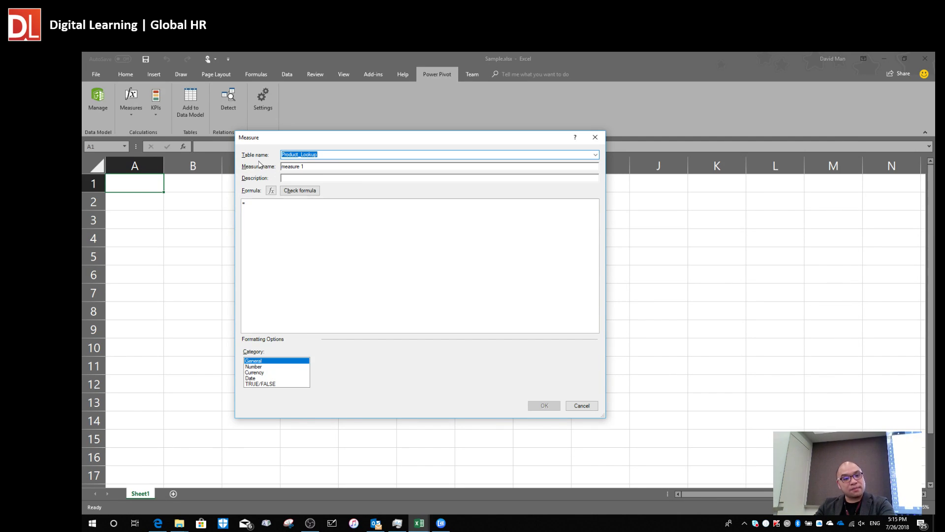
Place the new measure in the Store_Lookup table and name it NumberOfStore.
left_click(596, 155)
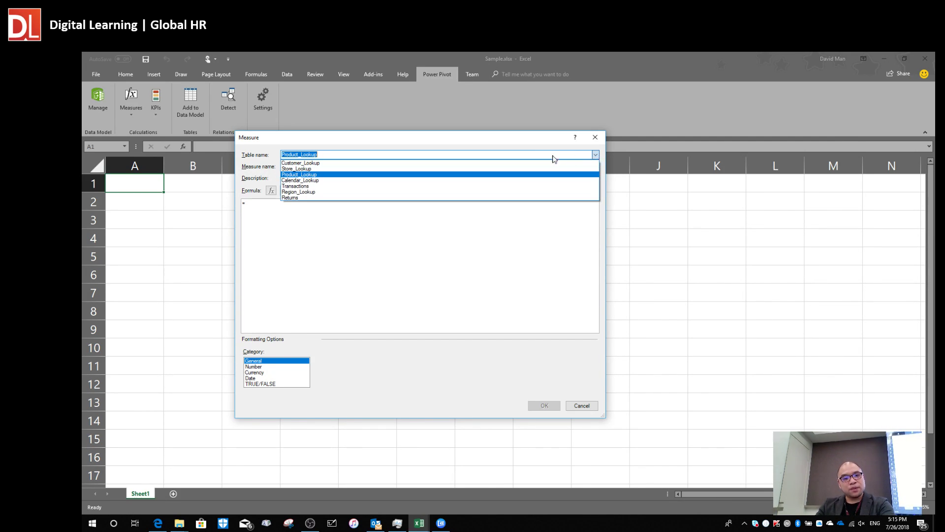
left_click(362, 172)
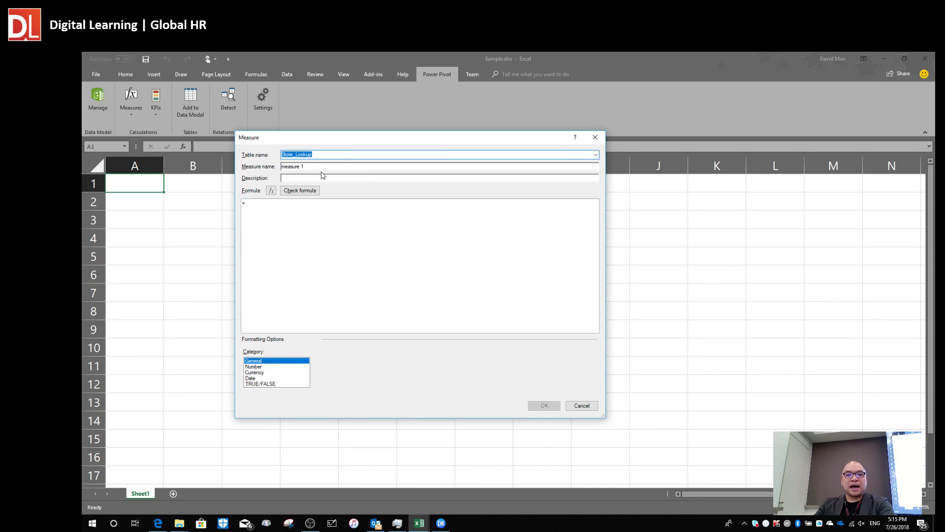
left_click(327, 167)
left_click_drag(342, 167, 229, 175)
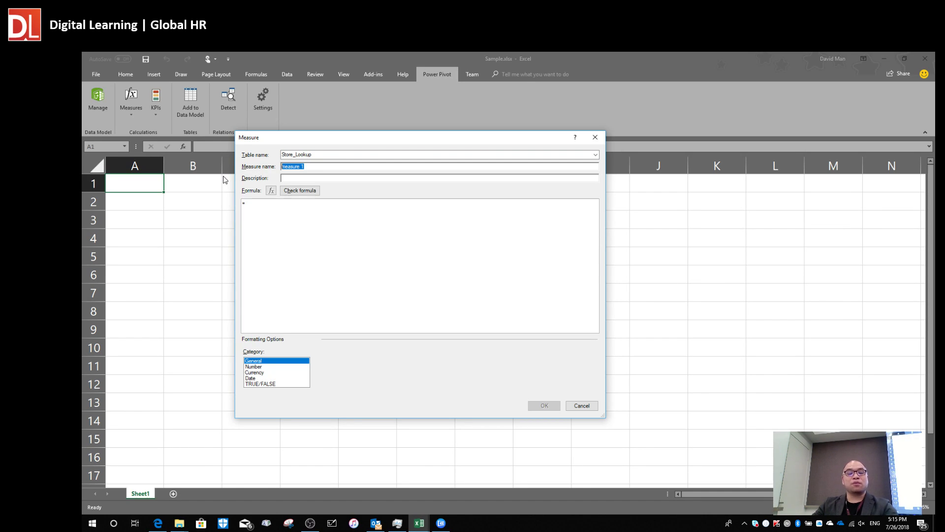
type("NumberOfStore")
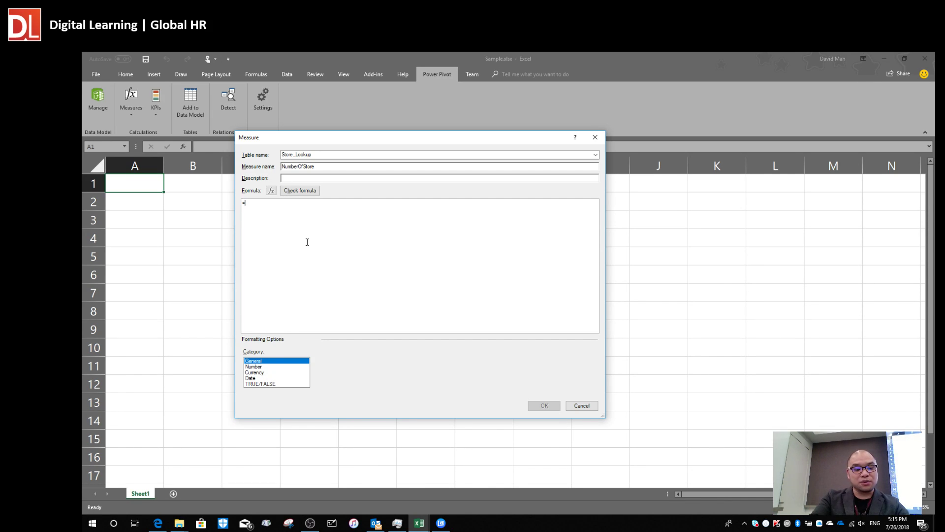
Enter the formula =COUNTA(Store_Lookup[store_id]) with autocomplete.
type("COUNT")
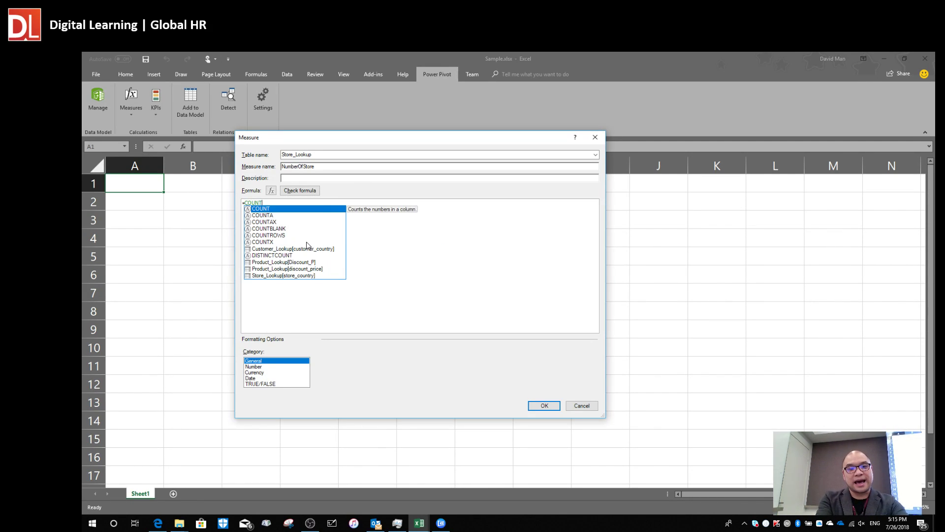
key("Down")
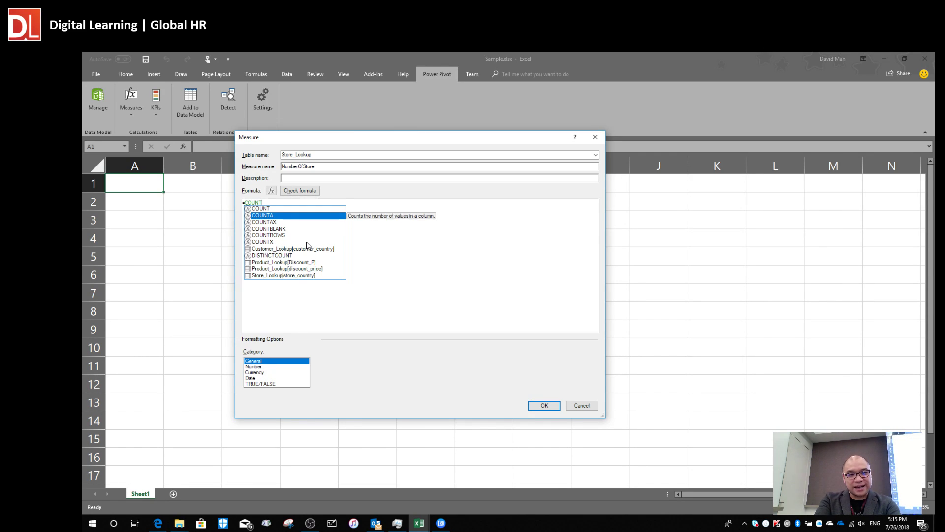
key("Tab")
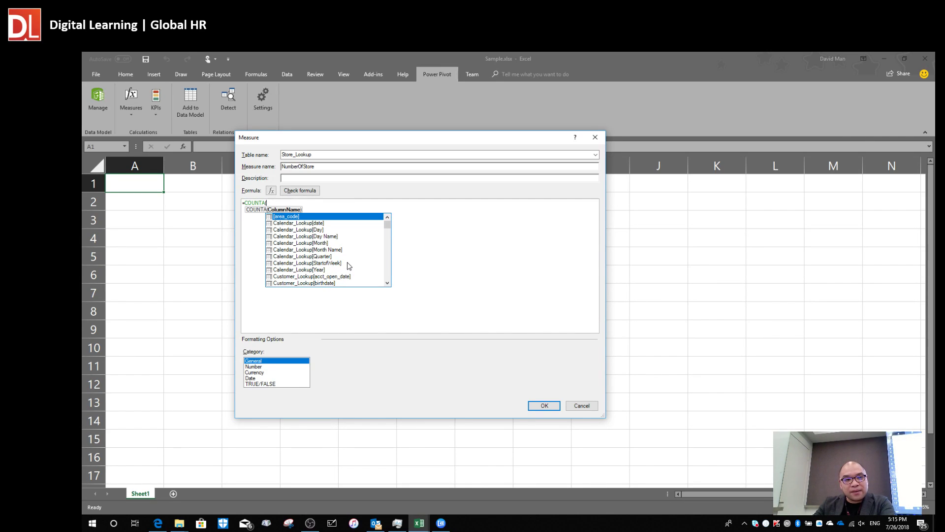
scroll(352, 265, "down", 2)
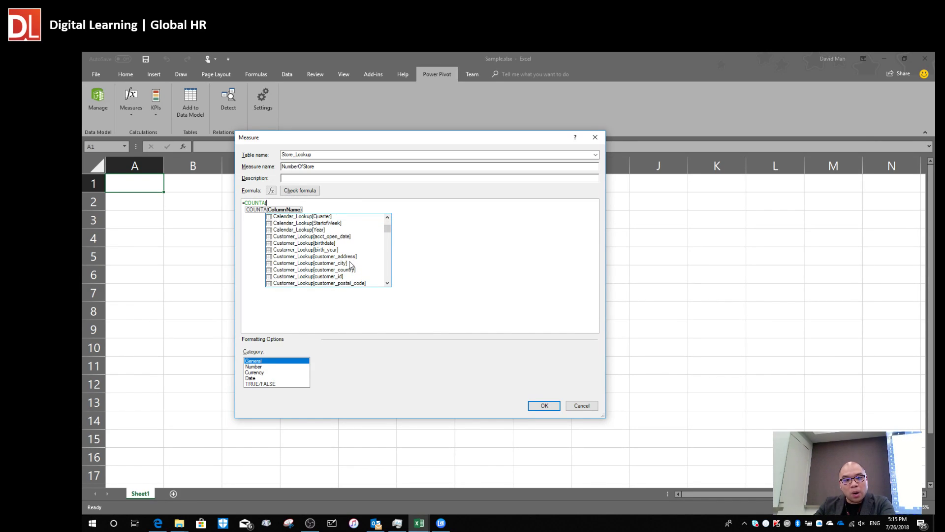
scroll(351, 265, "down", 2)
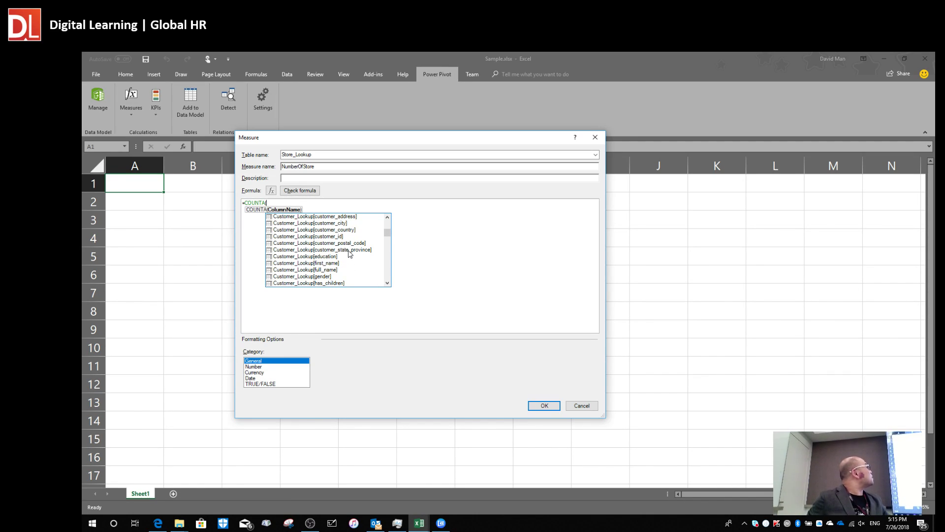
scroll(349, 252, "down", 2)
scroll(320, 257, "down", 5)
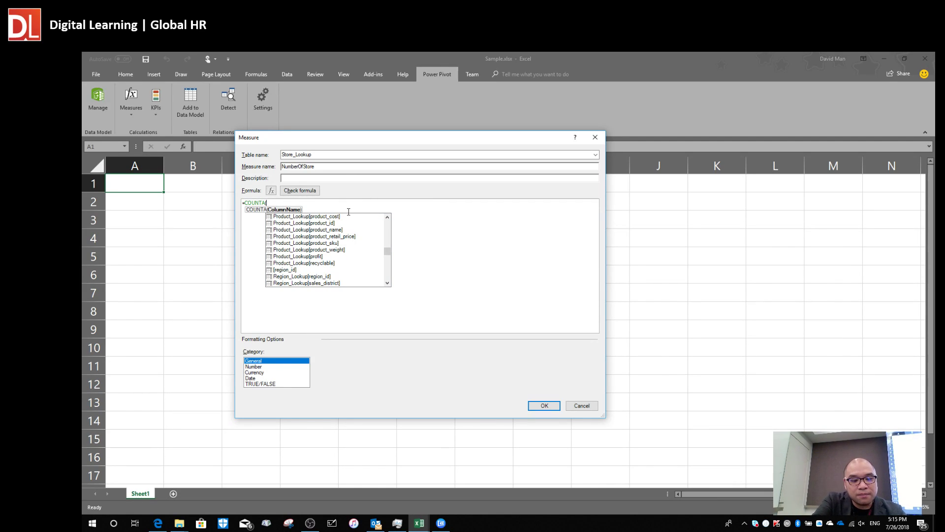
type("Store")
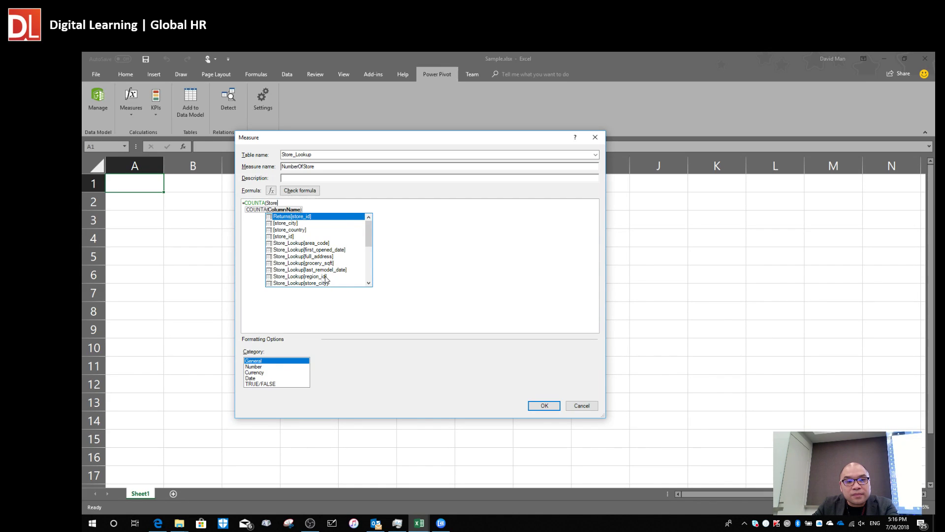
scroll(340, 268, "down", 4)
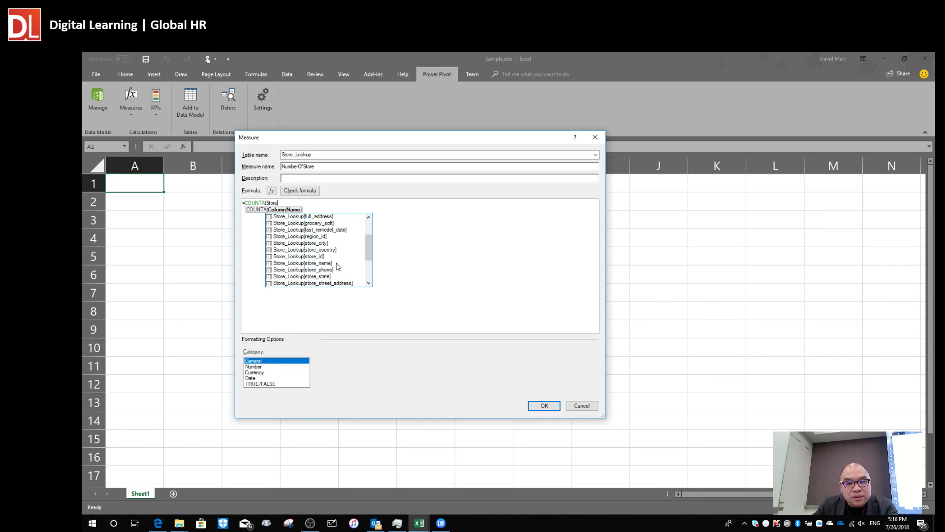
left_click(322, 256)
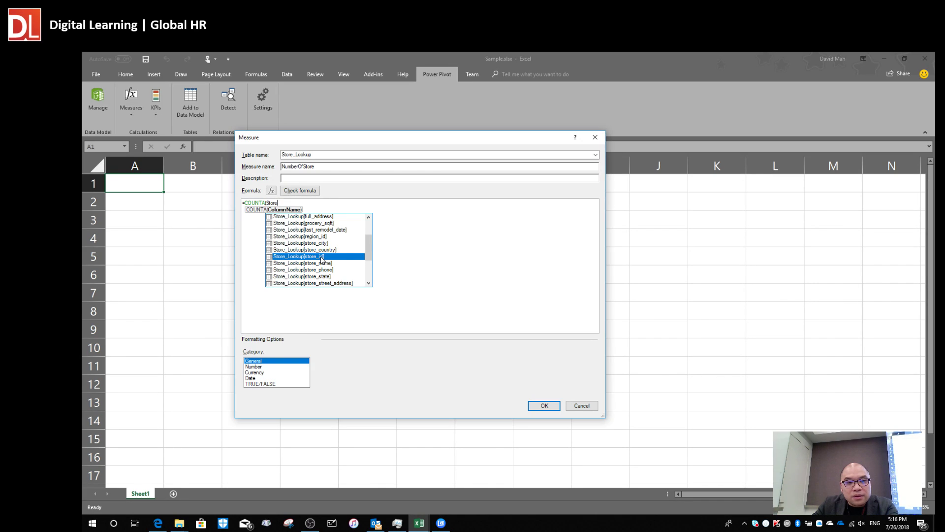
double_click(305, 258)
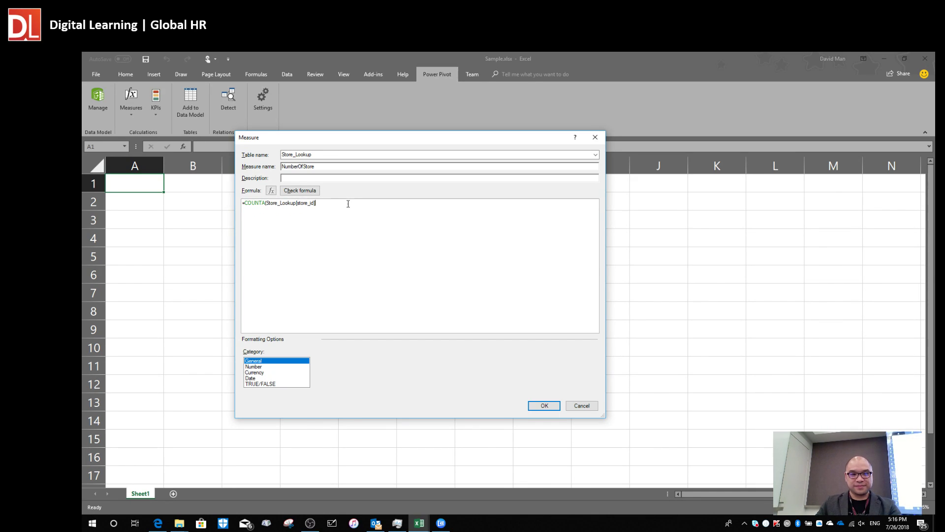
type(")")
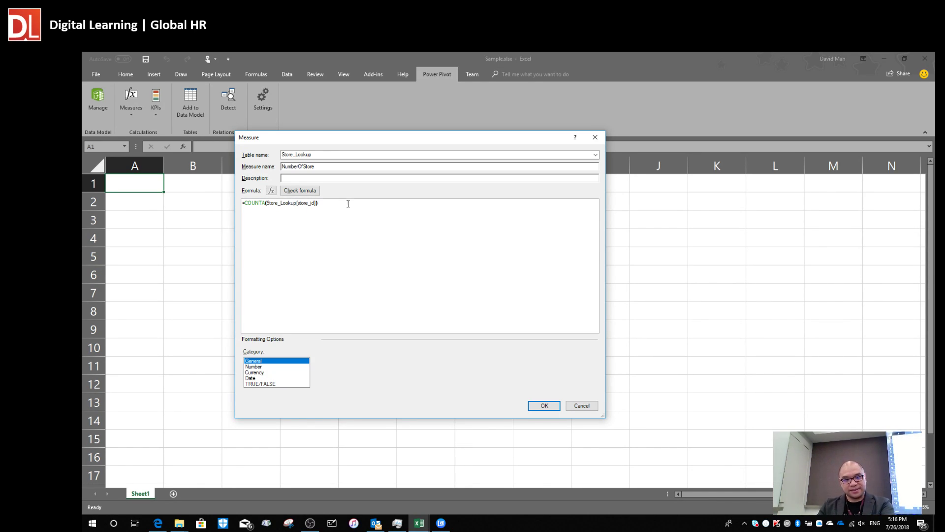
Format NumberOfStore as a Whole Number, save it, and return to Power Pivot.
left_click(268, 368)
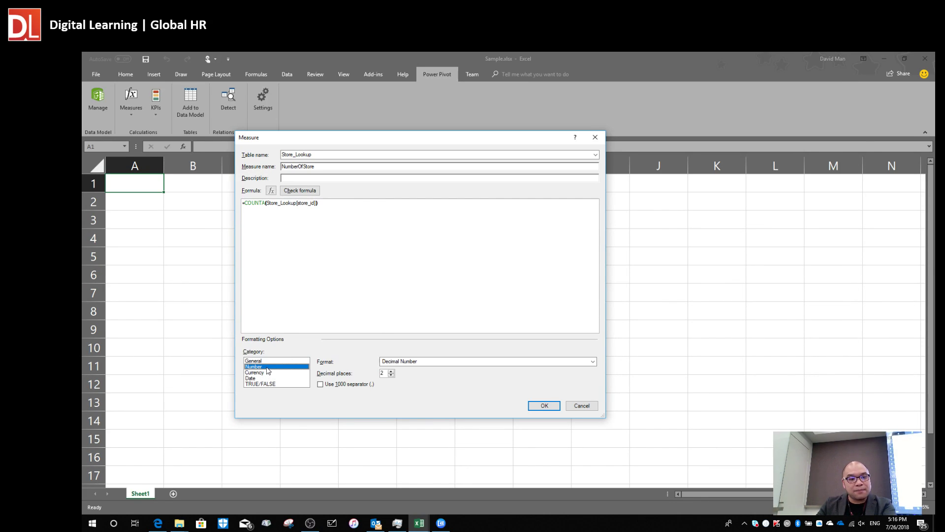
left_click(419, 363)
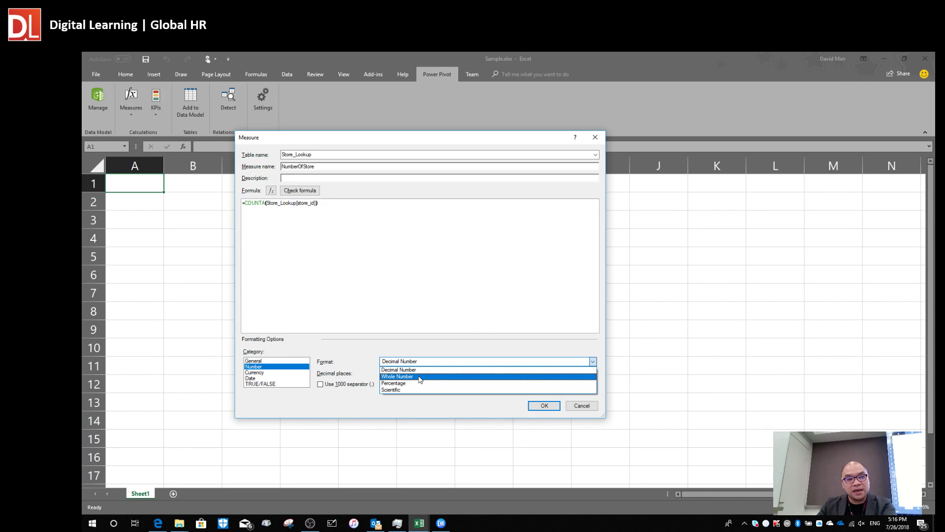
left_click(420, 377)
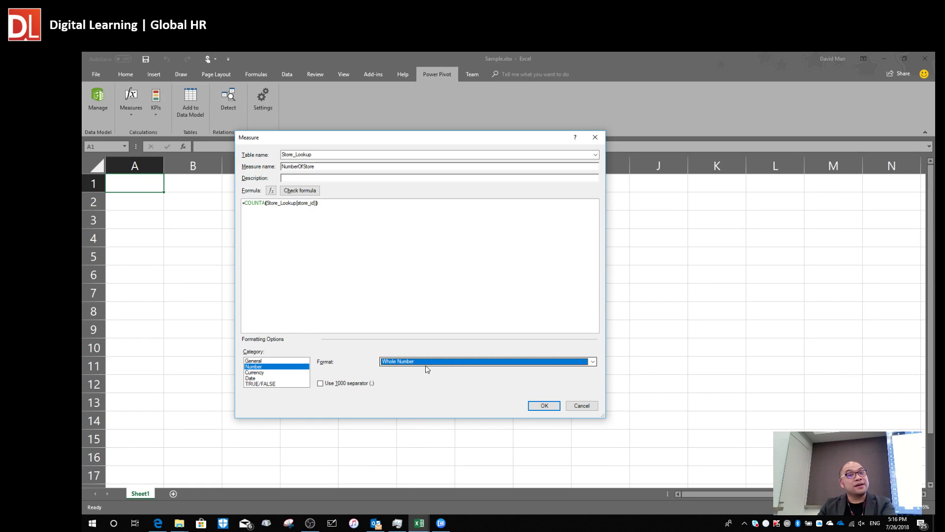
left_click(547, 407)
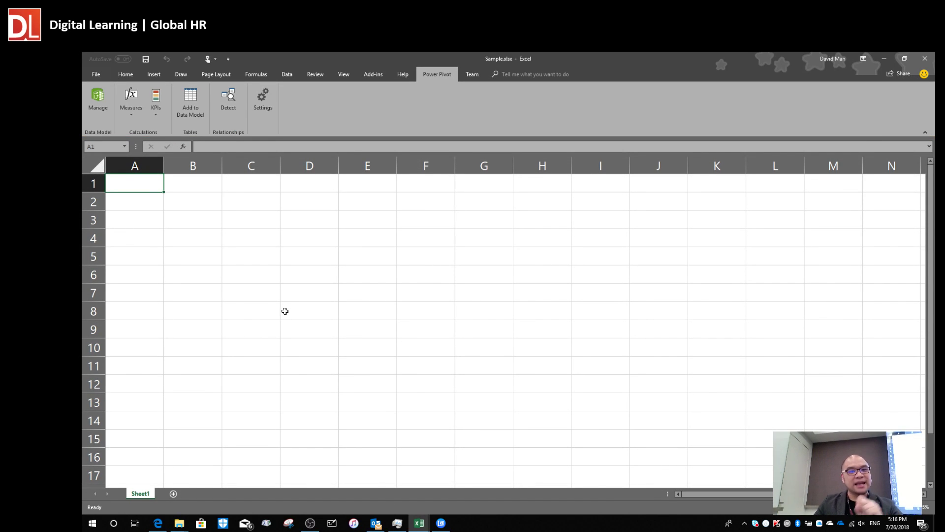
key("alt+Tab")
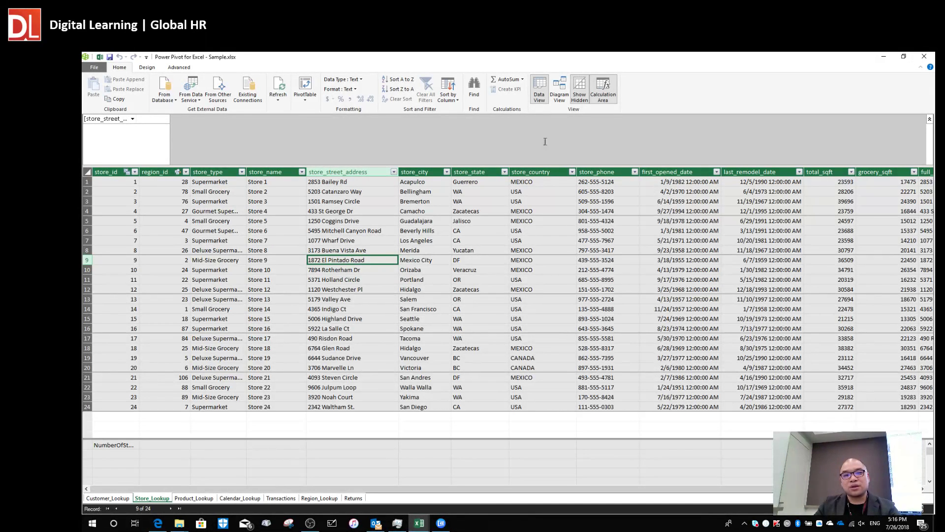
Raise Store_Lookup in the diagram and stretch it taller to reveal NumberOfStore, then return to Data View.
left_click(562, 89)
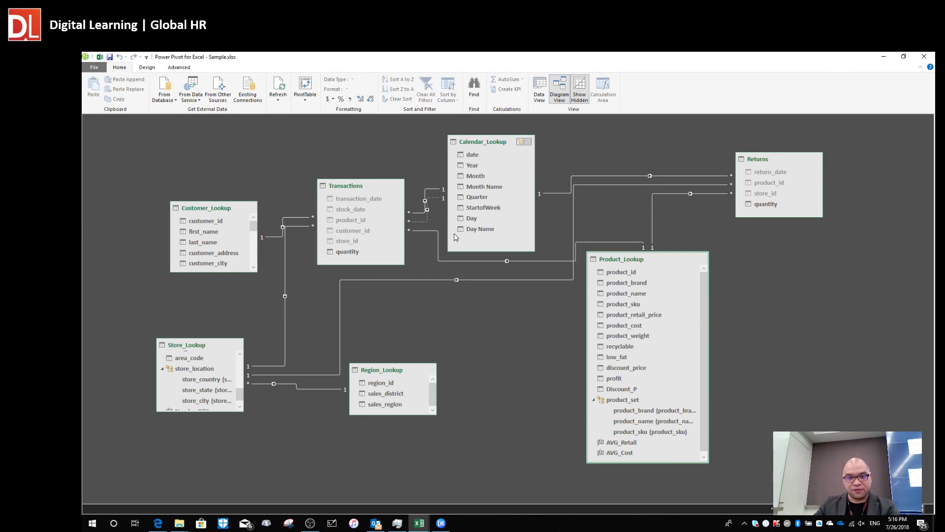
mouse_move(215, 387)
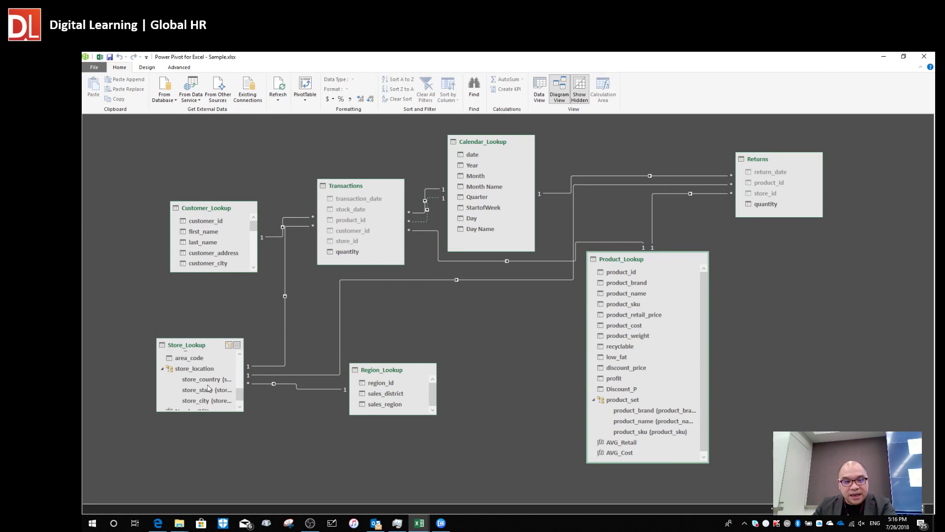
left_click_drag(196, 348, 209, 324)
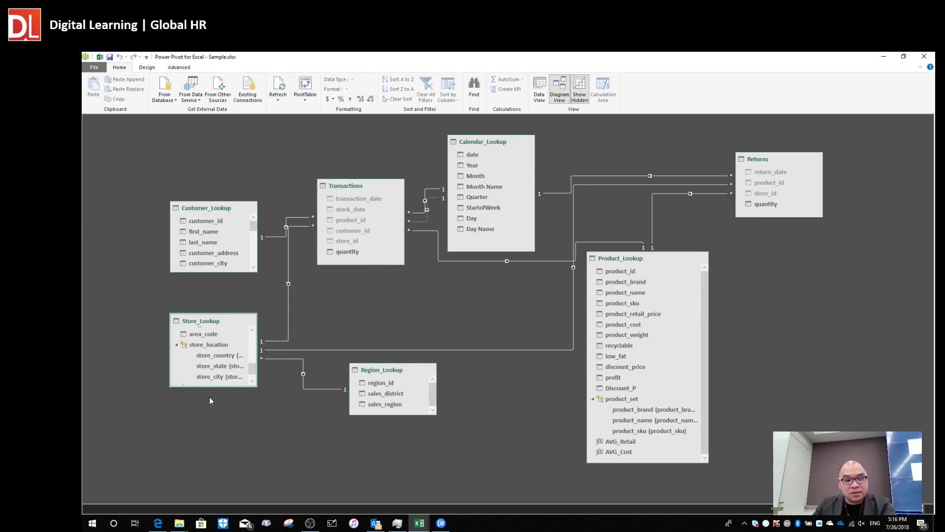
left_click_drag(207, 387, 209, 470)
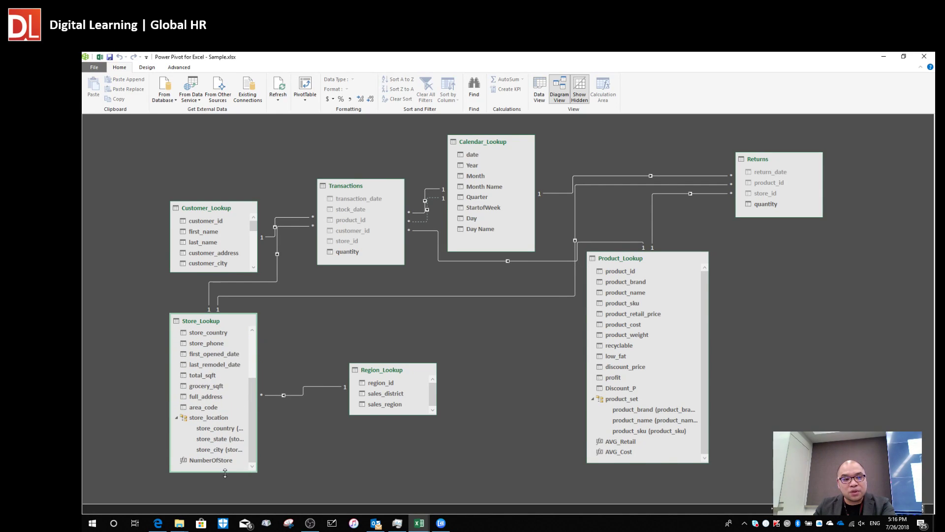
left_click(209, 461)
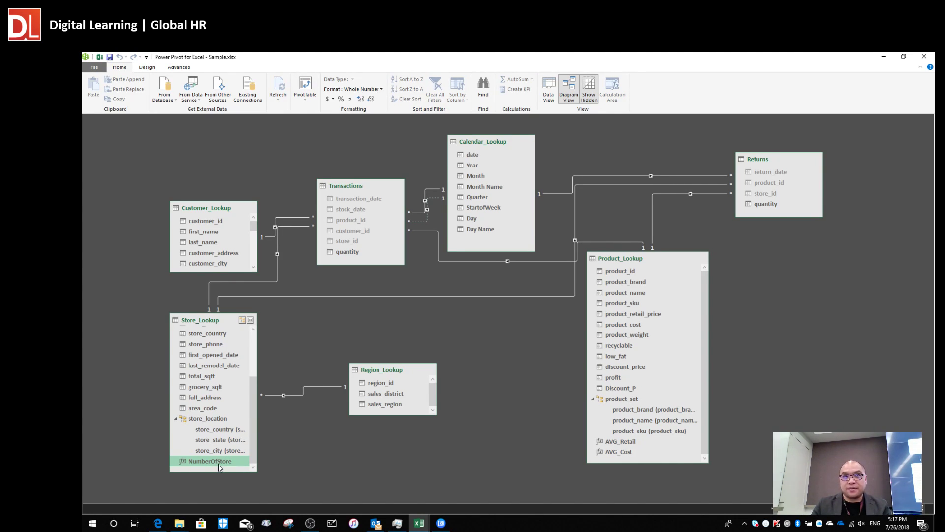
left_click(551, 87)
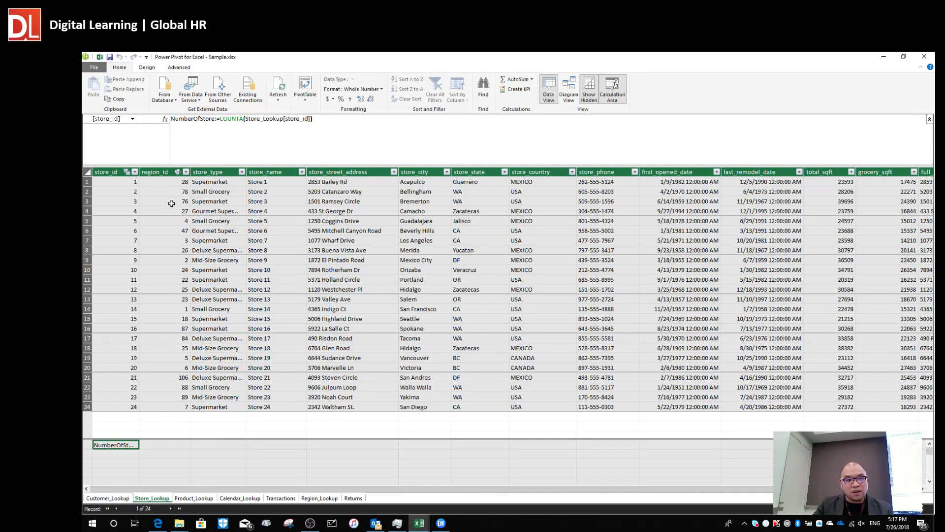
Widen the store_id column and enlarge the calculation area to confirm NumberOfStore shows 24.
left_click_drag(140, 172, 215, 286)
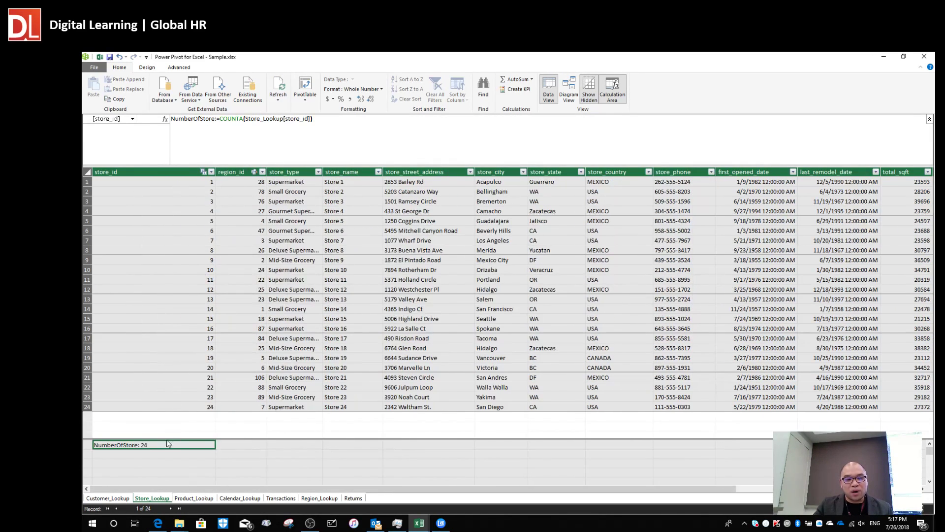
left_click(128, 455)
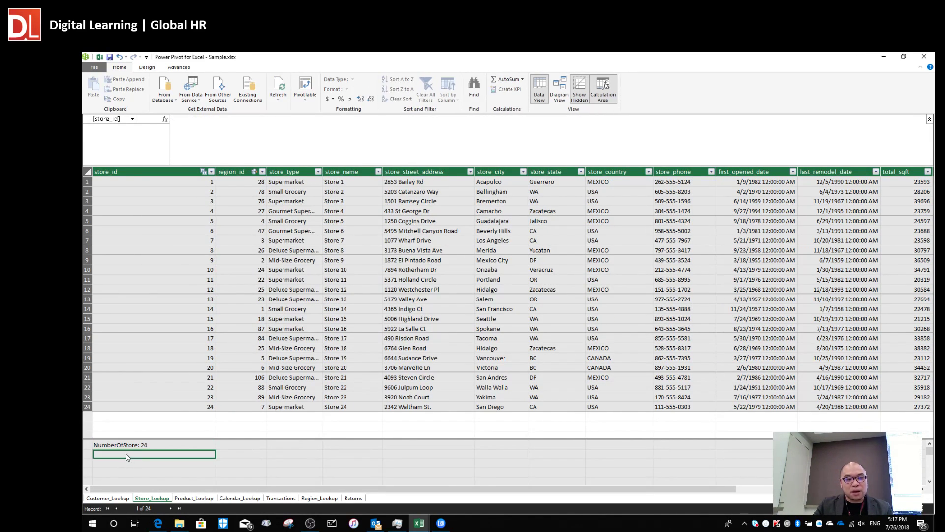
left_click(154, 446)
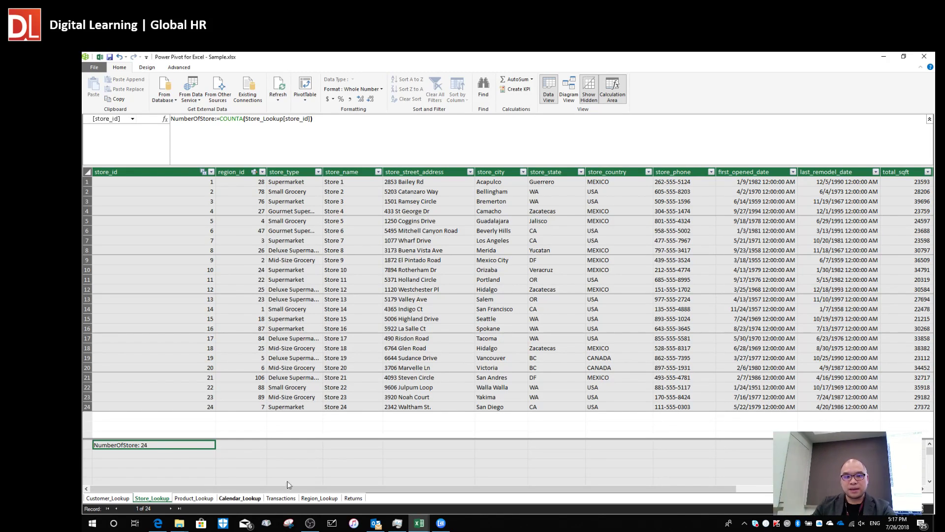
left_click(488, 300)
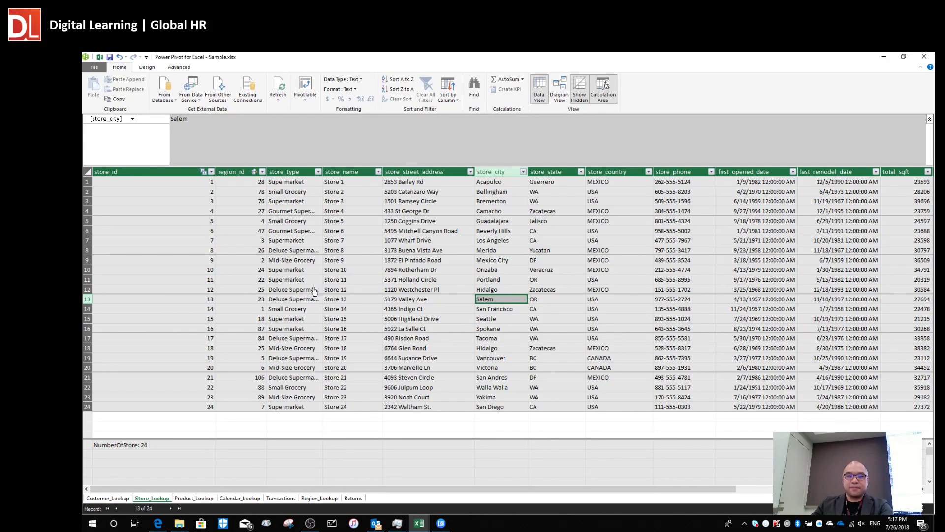
left_click(357, 312)
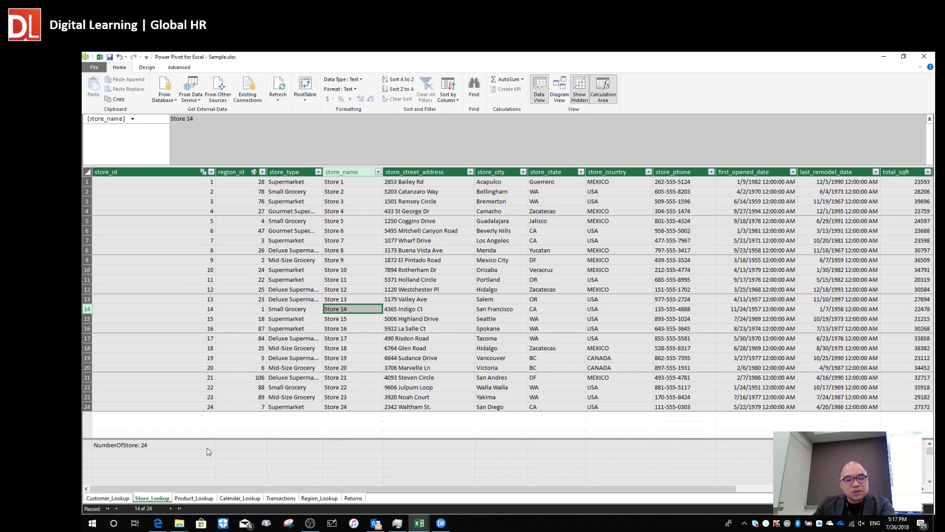
left_click_drag(248, 438, 197, 425)
left_click(163, 433)
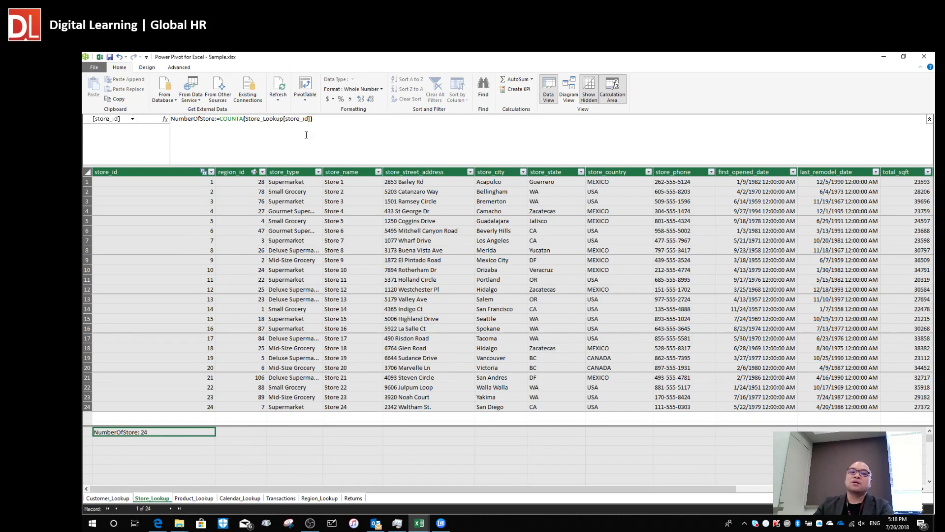
Create a PivotTable from the data model on a new worksheet.
left_click(306, 88)
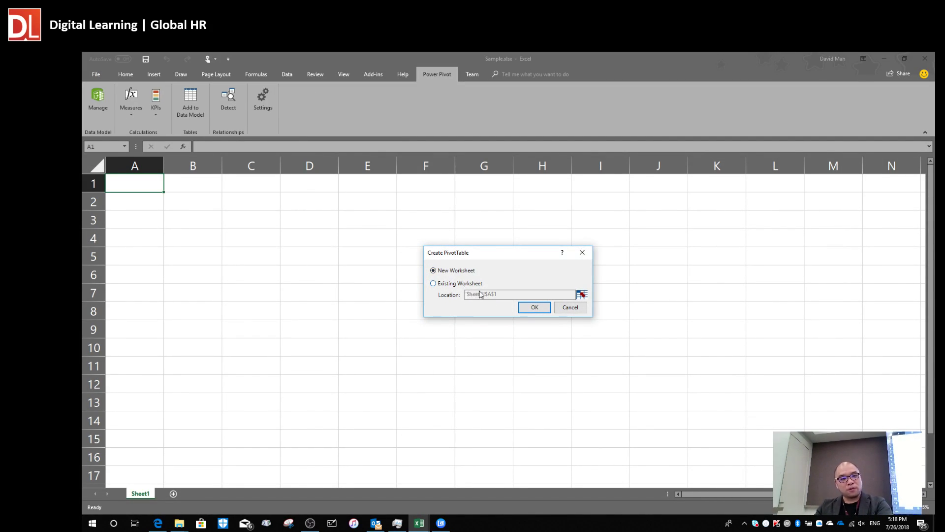
left_click(536, 309)
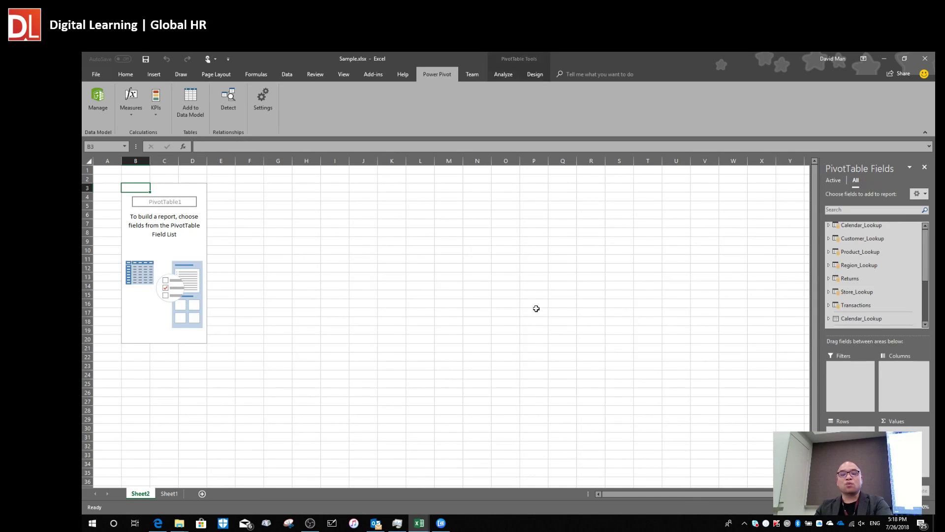
scroll(207, 315, "up", 6)
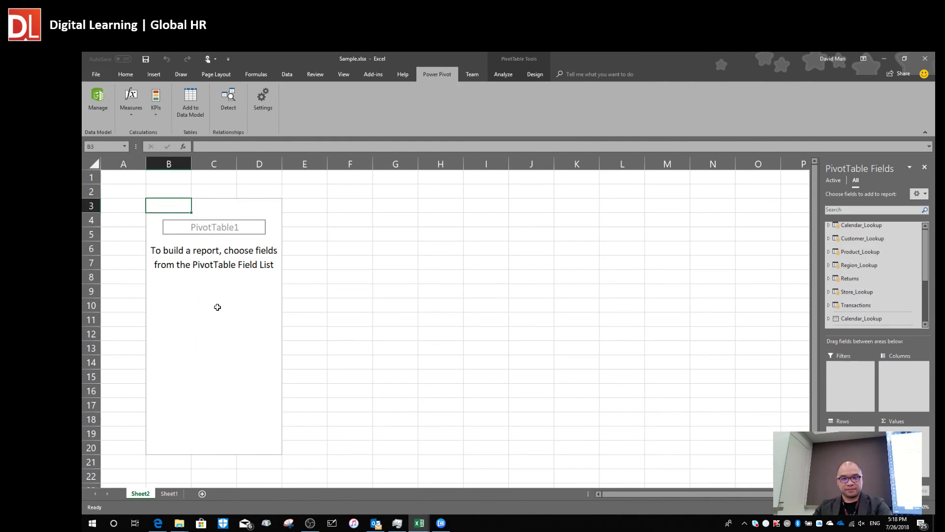
Widen the PivotTable Fields pane and expand Store_Lookup to list its fields.
left_click_drag(819, 207, 619, 213)
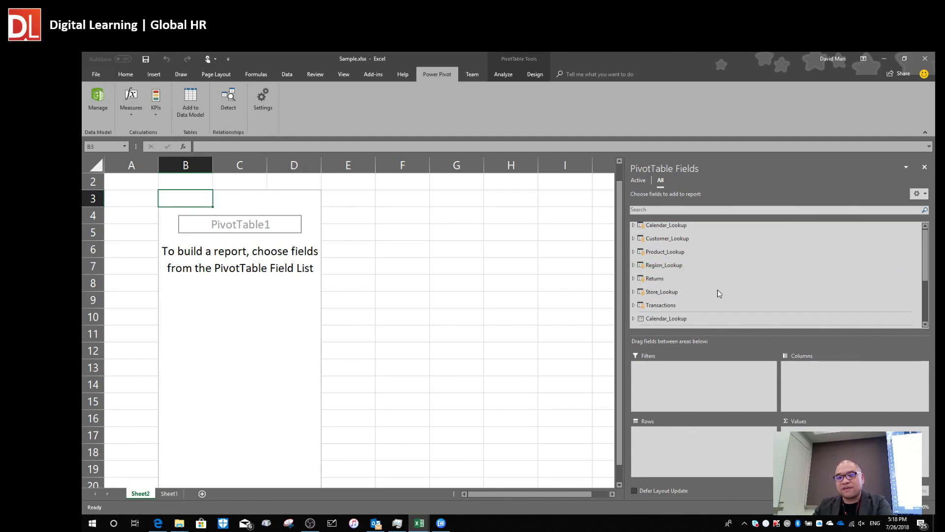
left_click(633, 226)
left_click(634, 226)
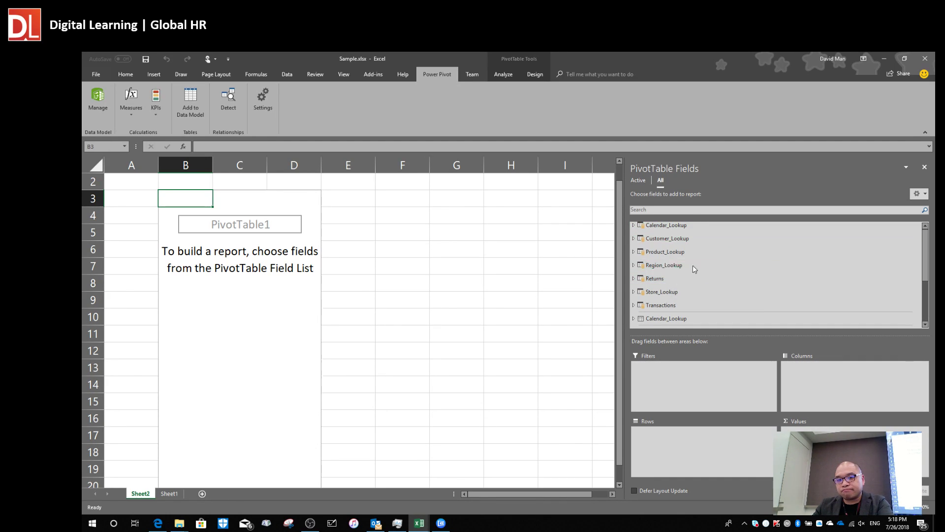
scroll(688, 272, "down", 2)
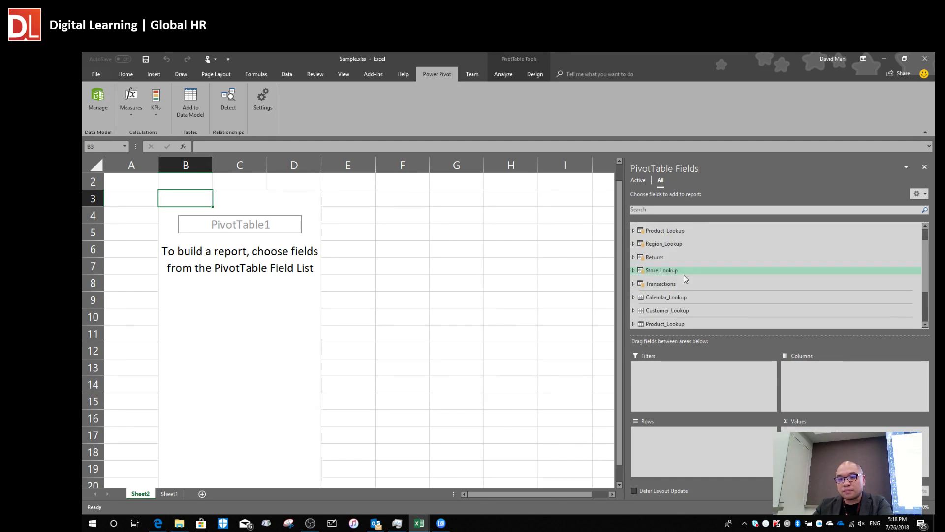
left_click(644, 271)
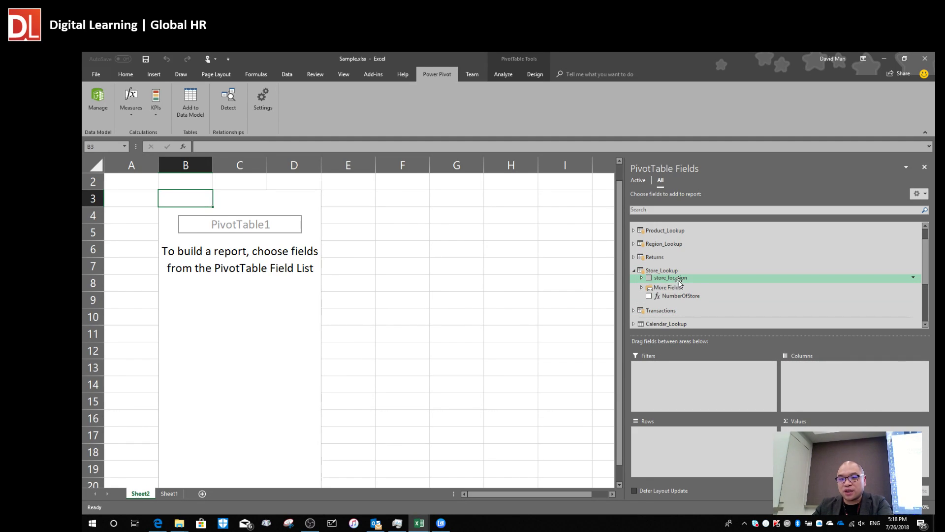
Put store_location in the rows to list CANADA, MEXICO and USA, and expand Product_Lookup.
left_click_drag(680, 281, 674, 452)
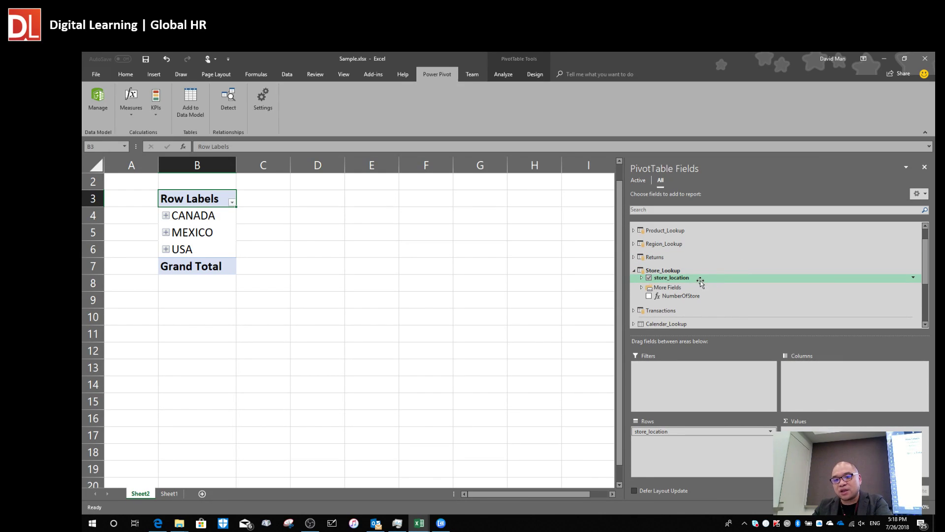
left_click(634, 231)
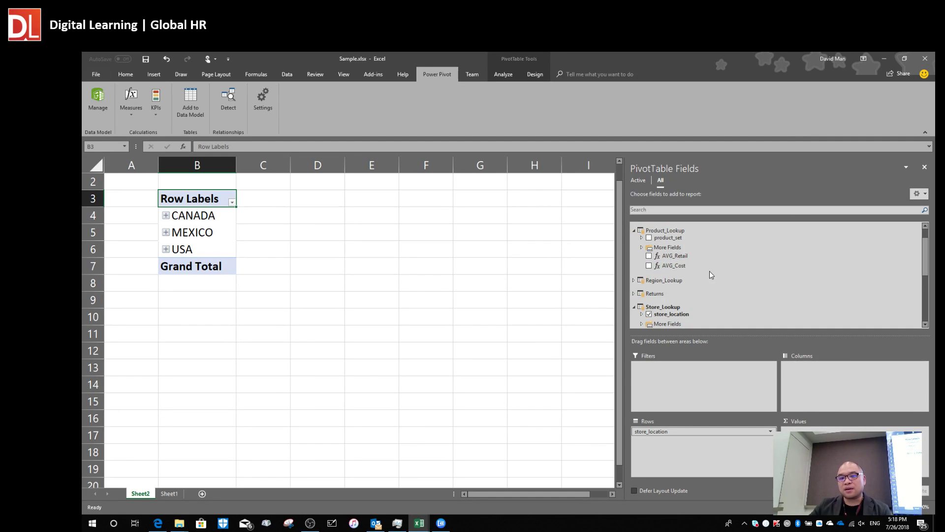
left_click(641, 247)
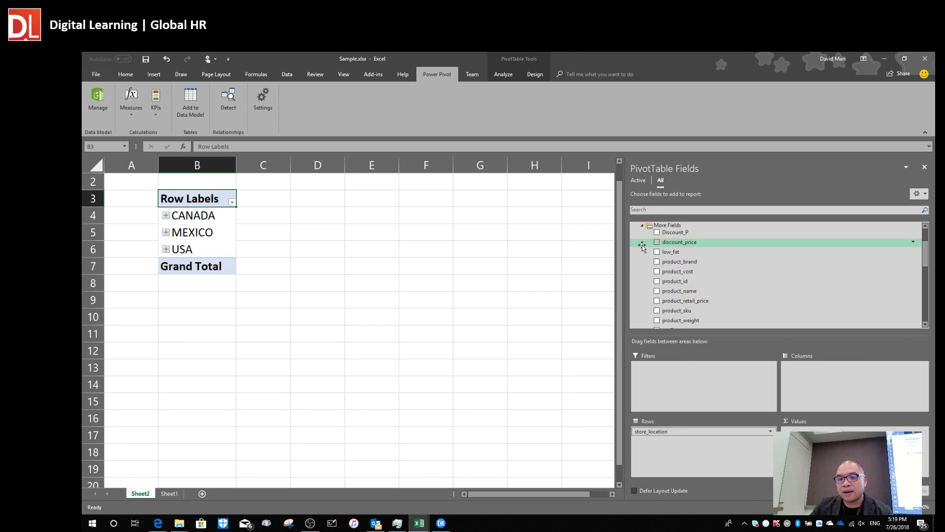
left_click(642, 226)
Find Product_Lookup's profit field and add it to Values, giving 1970.77 per country.
scroll(710, 271, "up", 1)
left_click(642, 269)
scroll(748, 276, "down", 3)
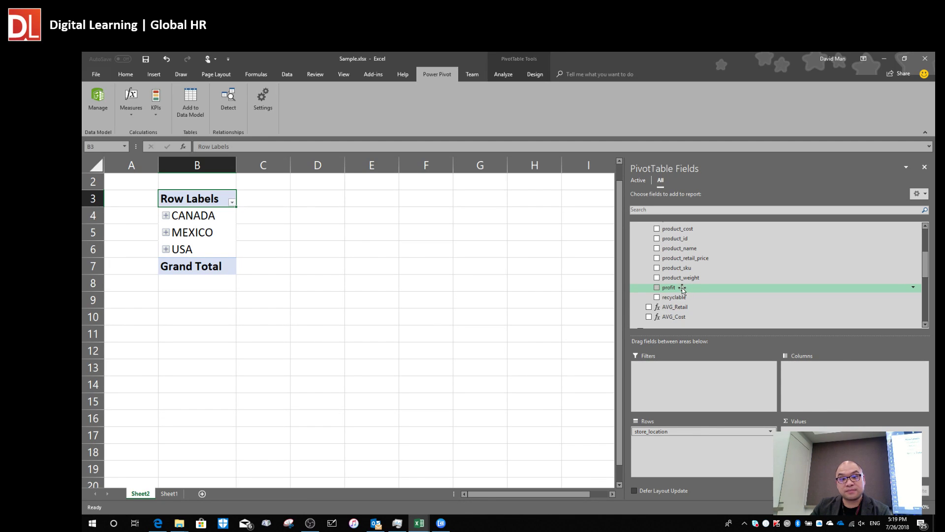
scroll(686, 291, "up", 3)
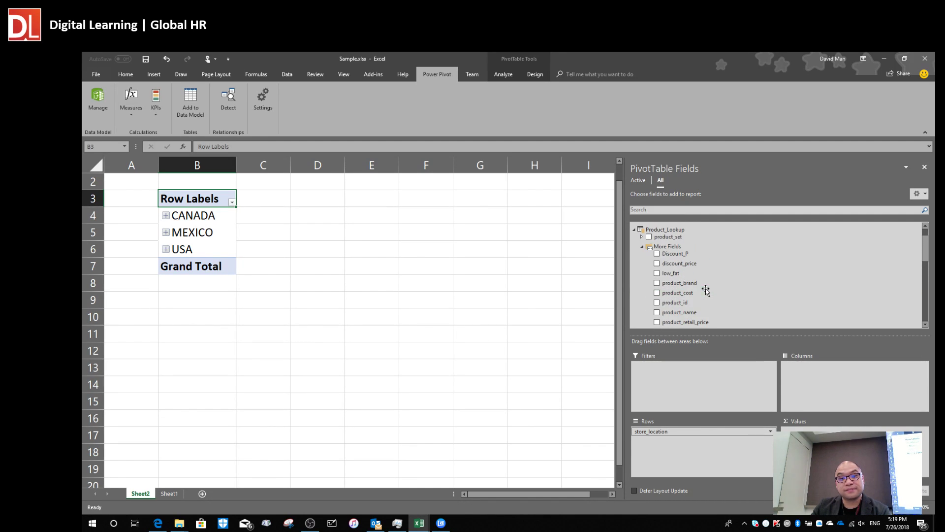
left_click(641, 247)
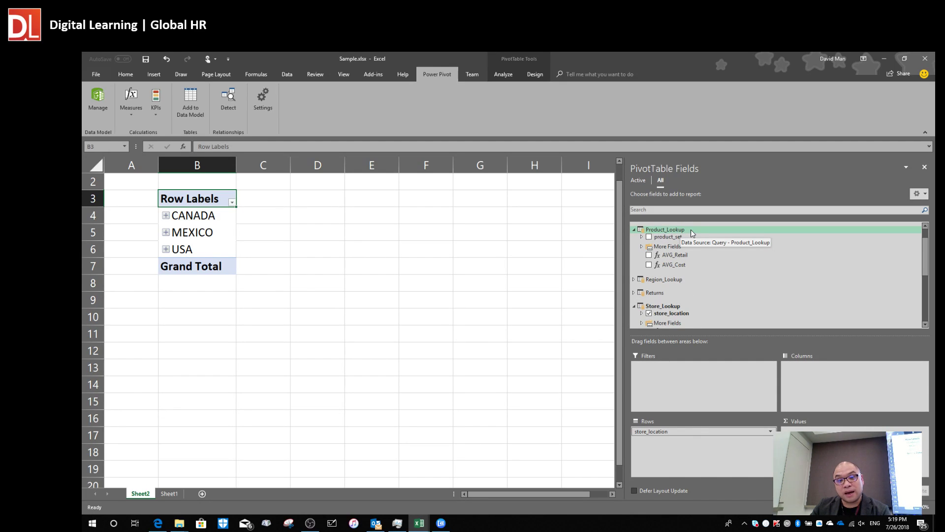
left_click(641, 247)
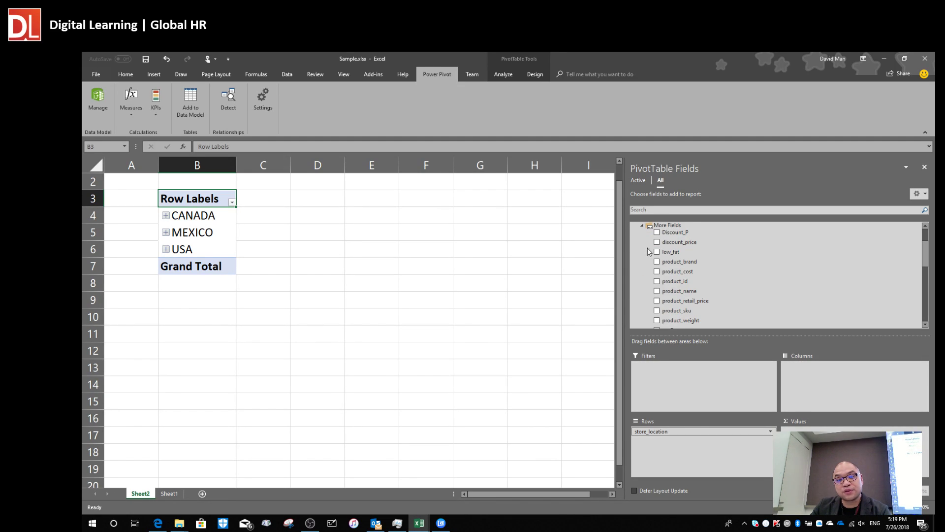
scroll(714, 291, "down", 2)
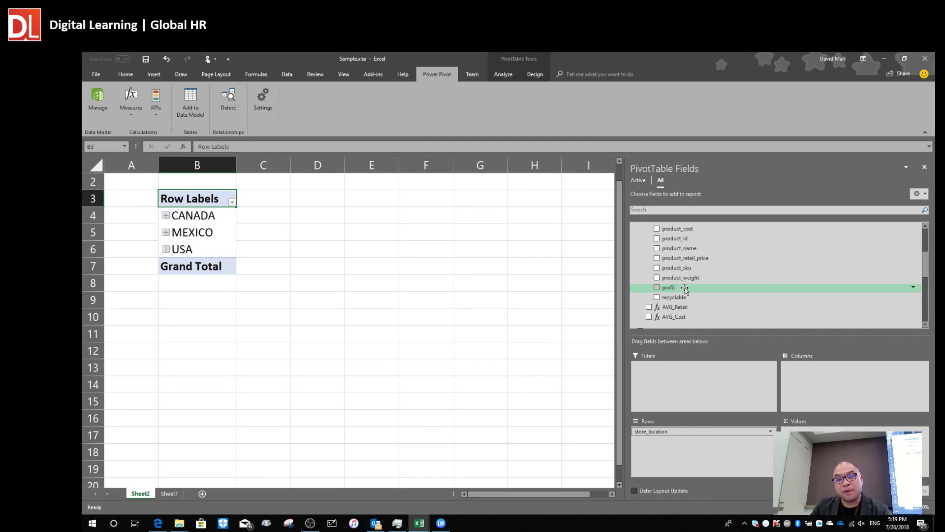
scroll(689, 288, "up", 4)
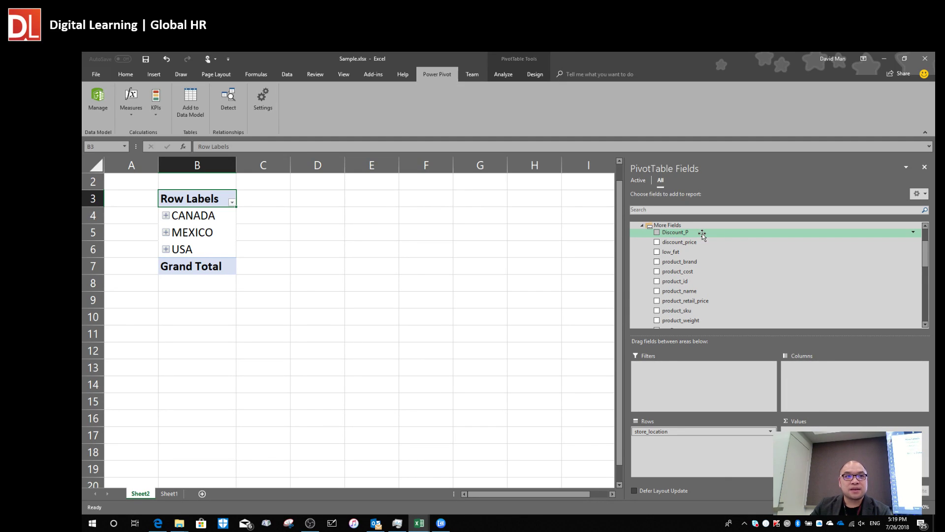
scroll(702, 235, "down", 2)
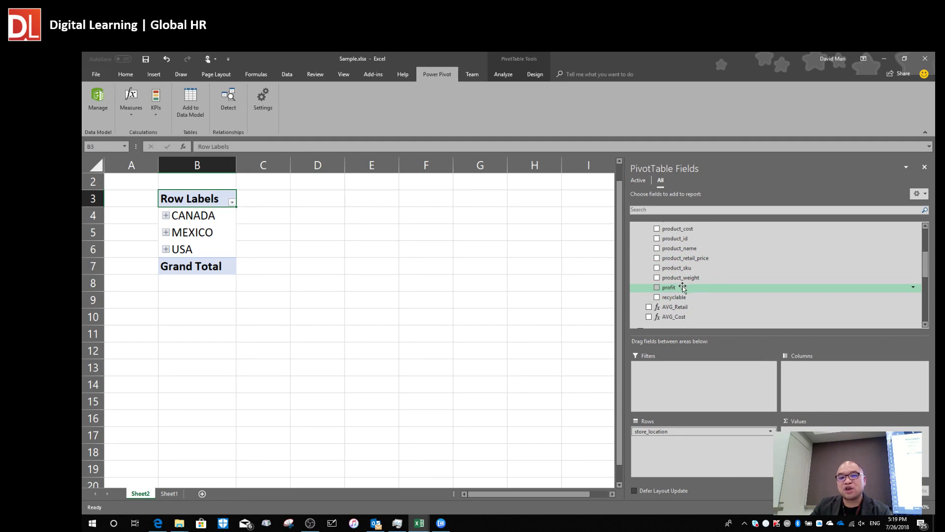
left_click_drag(676, 288, 817, 441)
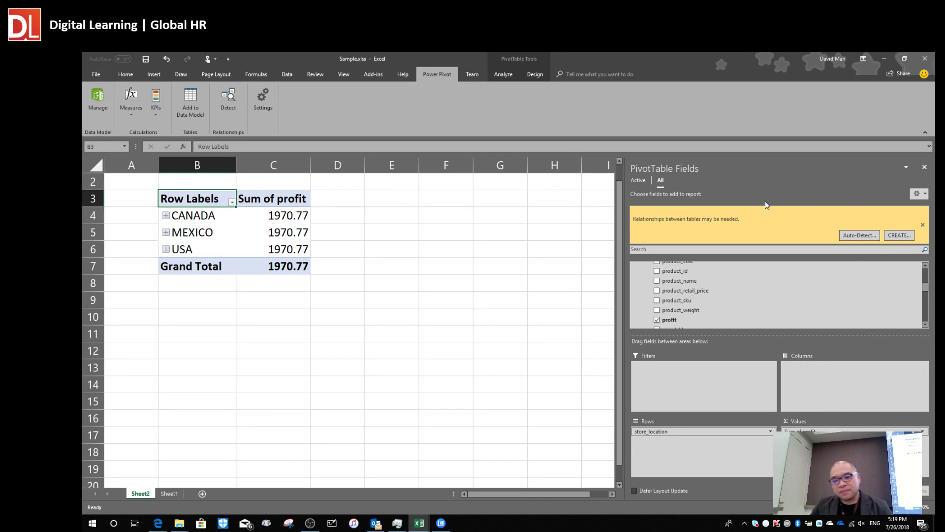
Close the relationships warning about the identical 1970.77 profits and switch to the Power Pivot window.
left_click(923, 226)
scroll(761, 289, "up", 2)
scroll(761, 288, "up", 1)
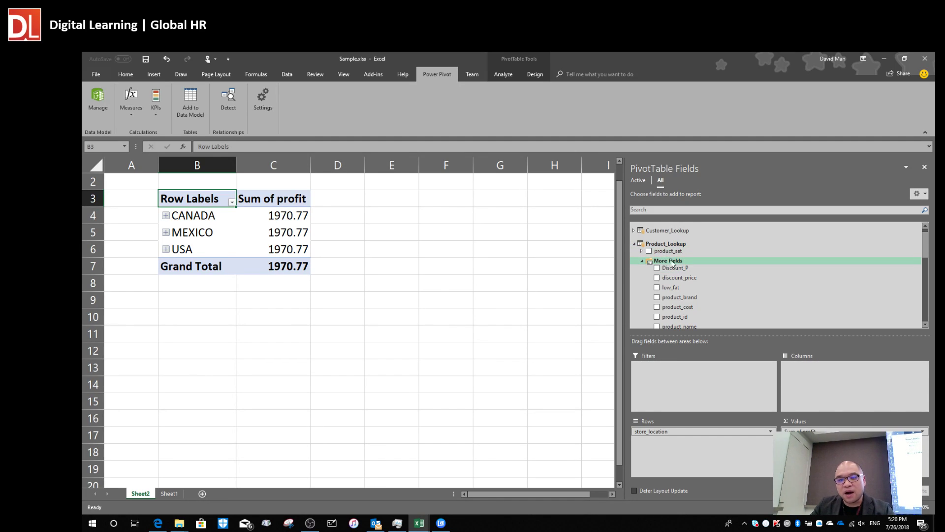
scroll(686, 270, "down", 5)
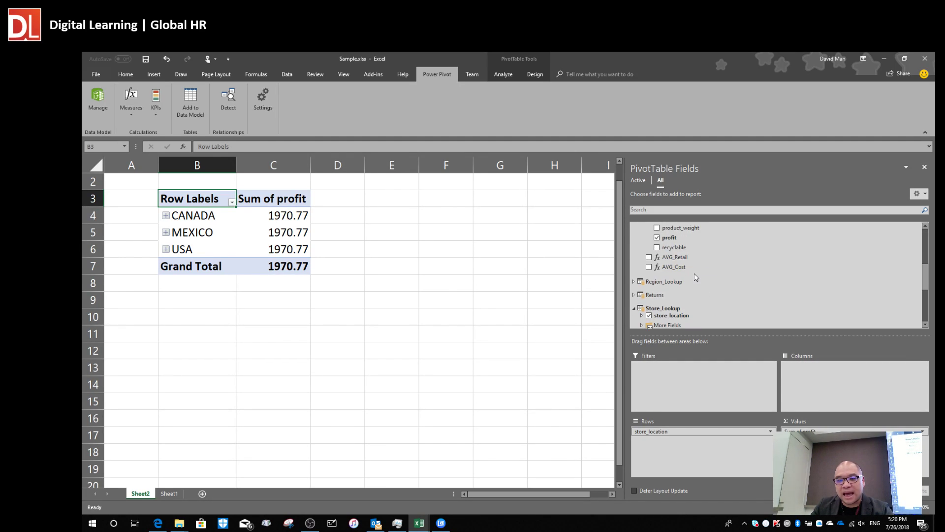
scroll(699, 293, "down", 1)
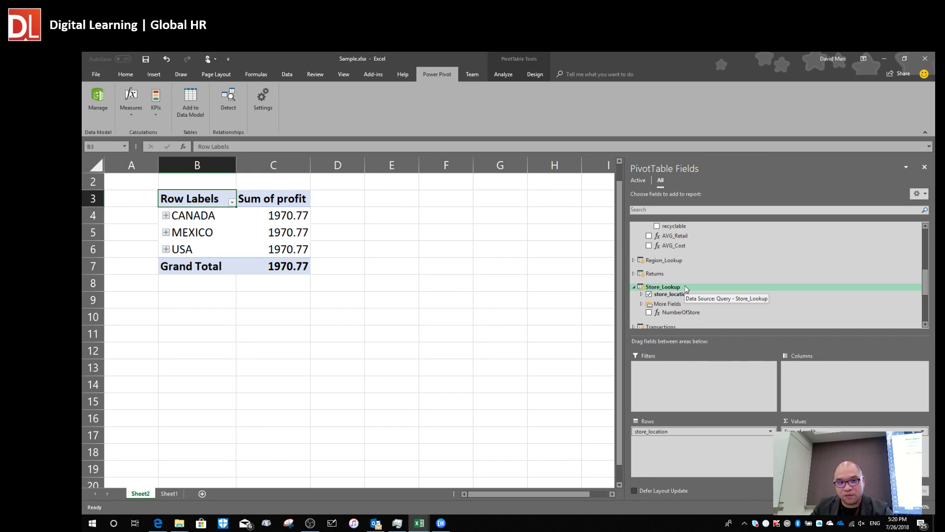
key("alt+Tab")
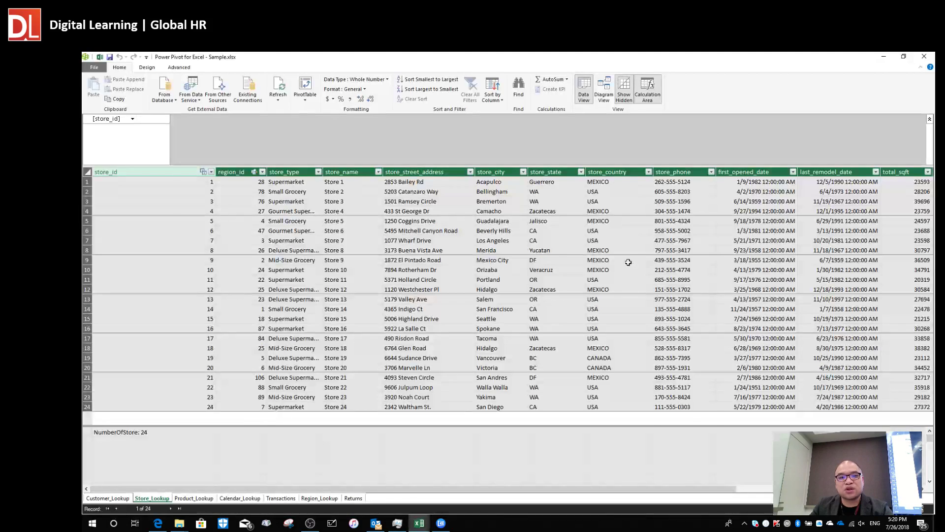
Switch to Diagram View and reposition Store_Lookup, Customer_Lookup, Calendar_Lookup and Product_Lookup.
left_click(603, 93)
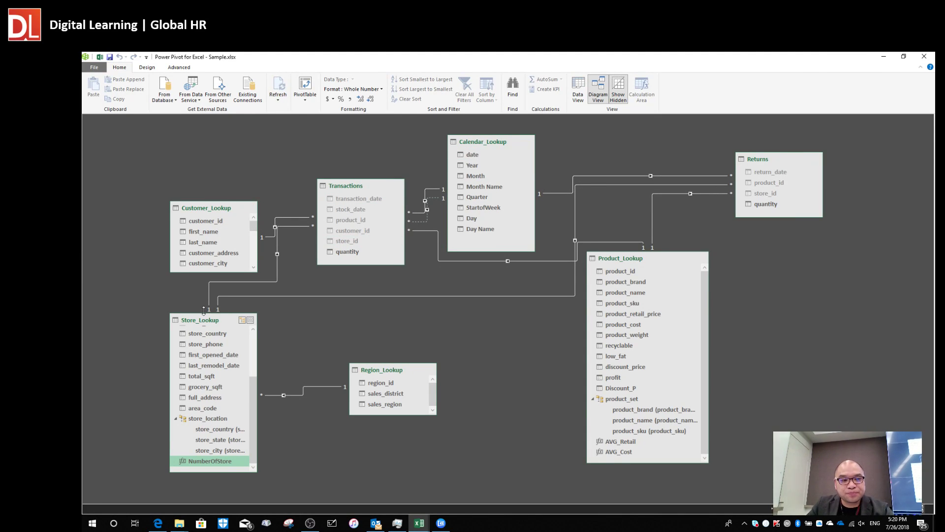
left_click_drag(196, 325, 142, 139)
left_click_drag(231, 211, 224, 413)
left_click_drag(206, 260, 265, 356)
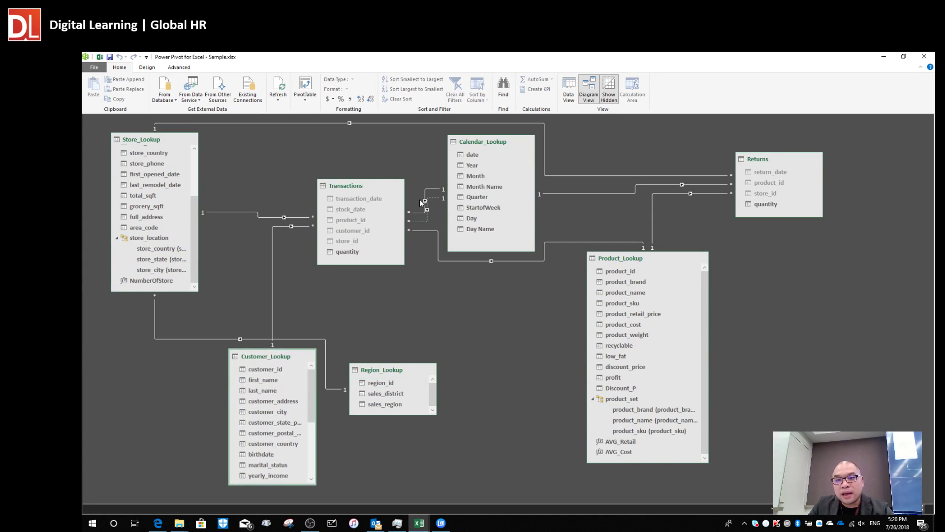
left_click_drag(480, 143, 494, 390)
left_click_drag(623, 257, 479, 155)
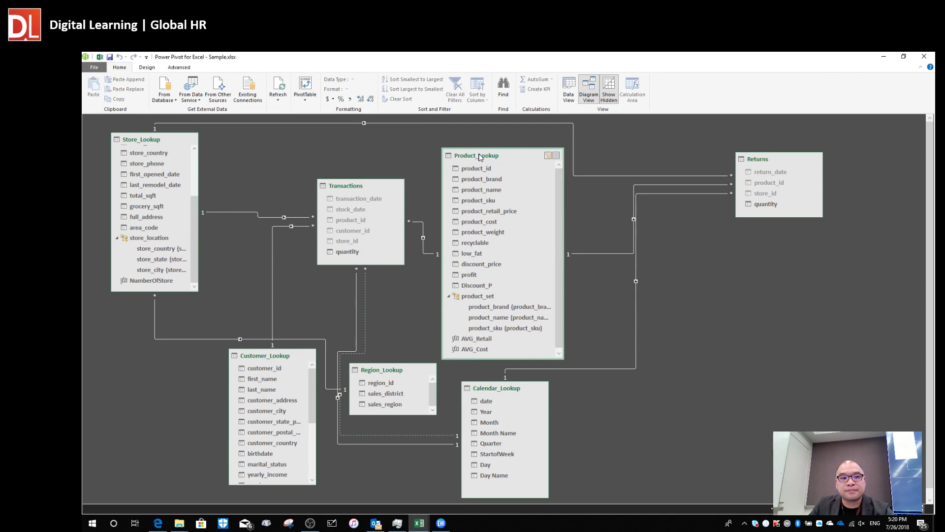
Fine-tune the positions of Transactions, Region_Lookup, Store_Lookup and Product_Lookup in the diagram.
left_click_drag(352, 189, 339, 184)
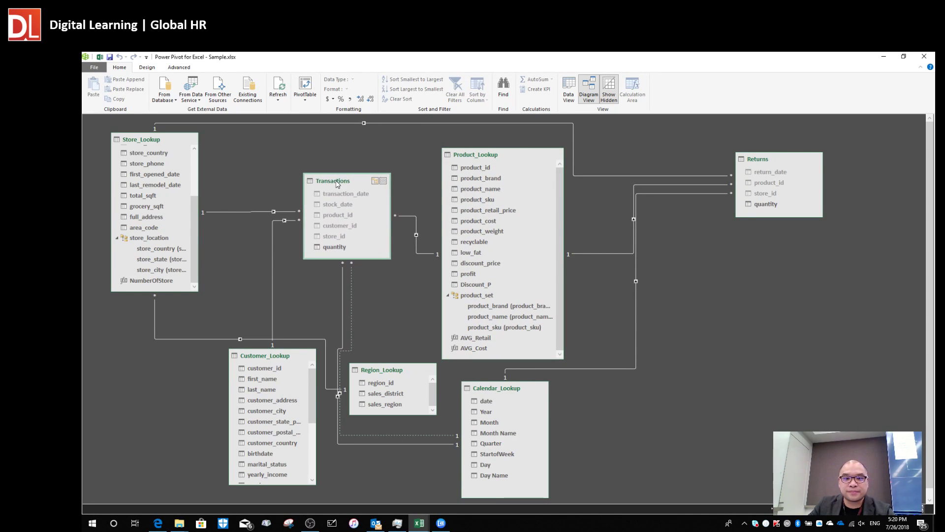
left_click_drag(389, 369, 396, 383)
left_click_drag(344, 184, 316, 157)
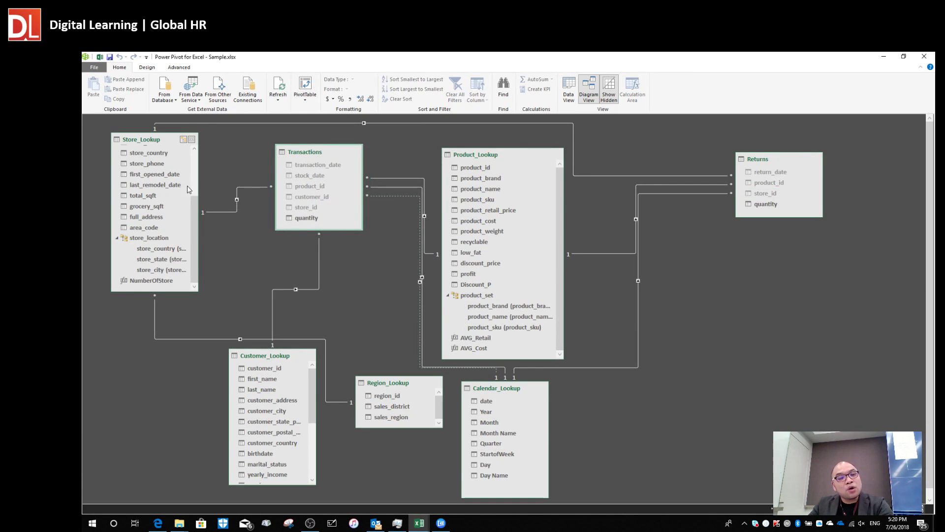
left_click_drag(148, 146, 137, 159)
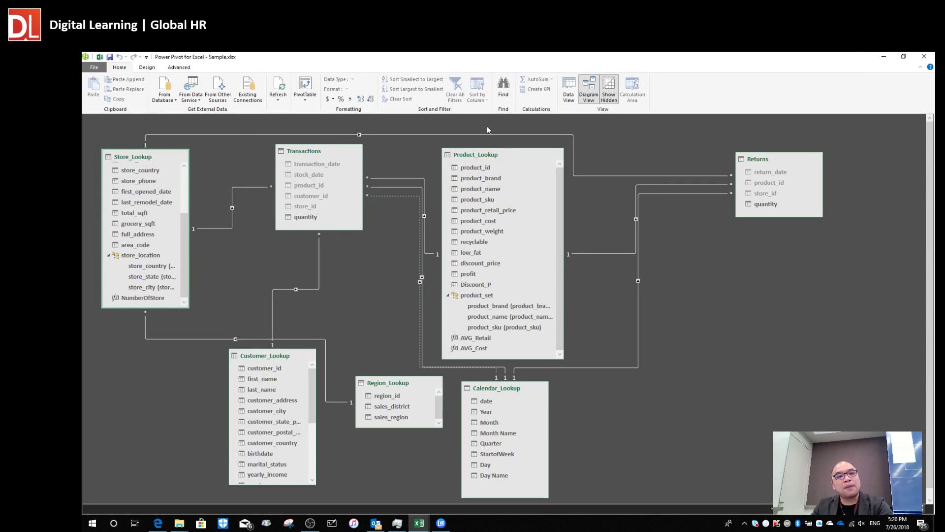
left_click_drag(486, 157, 466, 165)
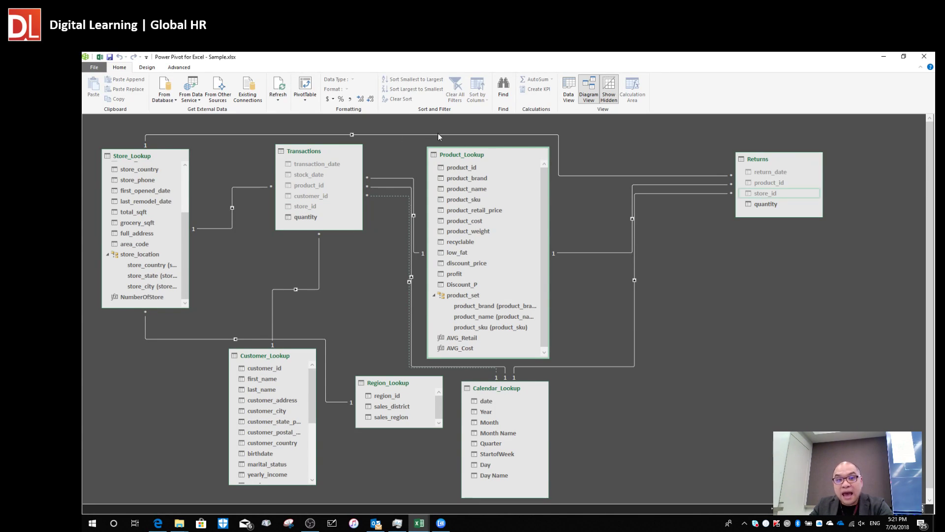
left_click_drag(454, 153, 477, 158)
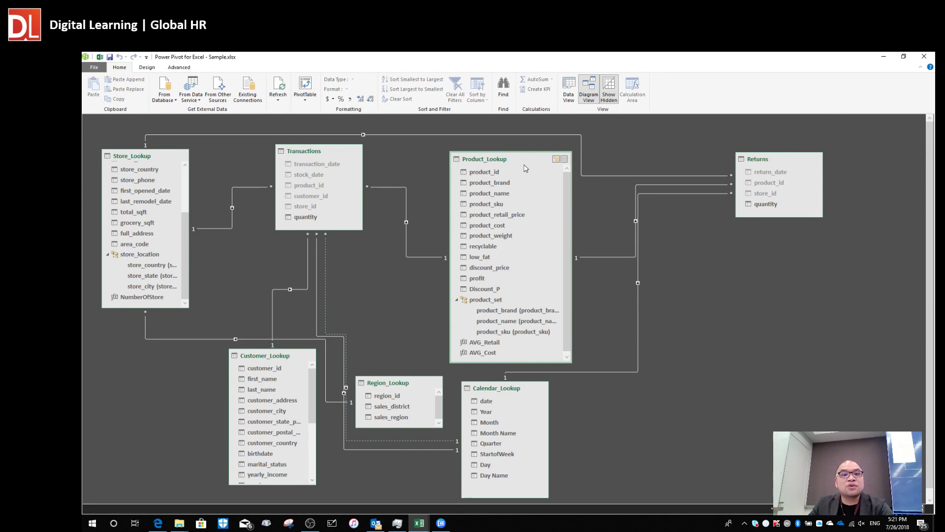
Take store_location out of the pivot rows, leaving one 1970.77 profit total, and widen the field pane.
key("alt+Tab")
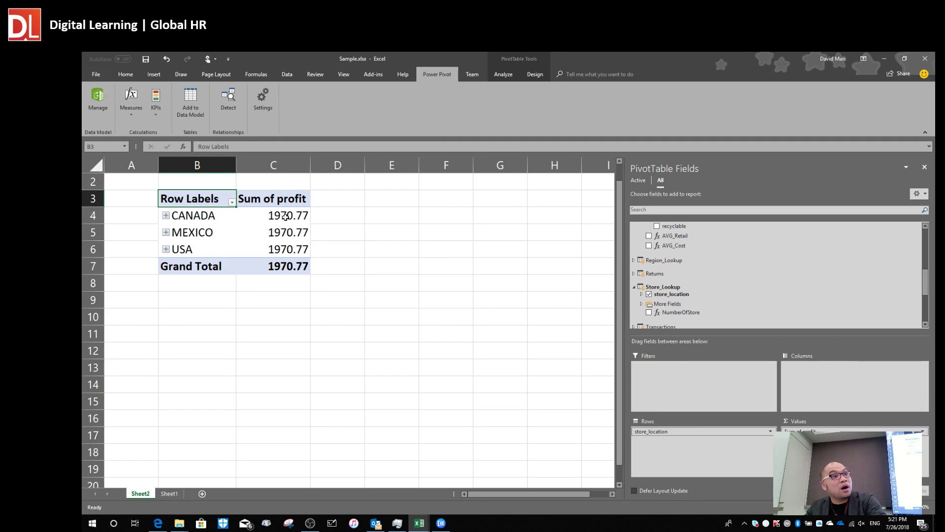
left_click_drag(690, 431, 465, 386)
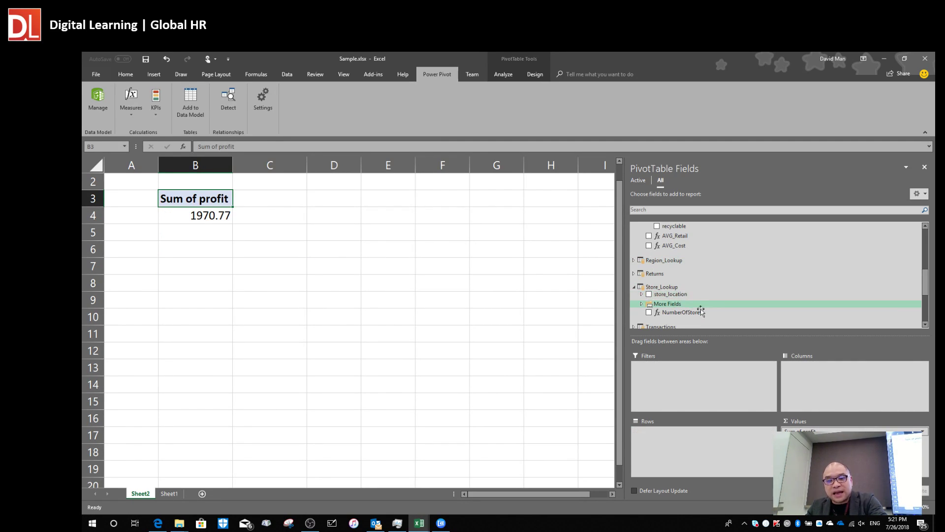
left_click_drag(679, 294, 694, 443)
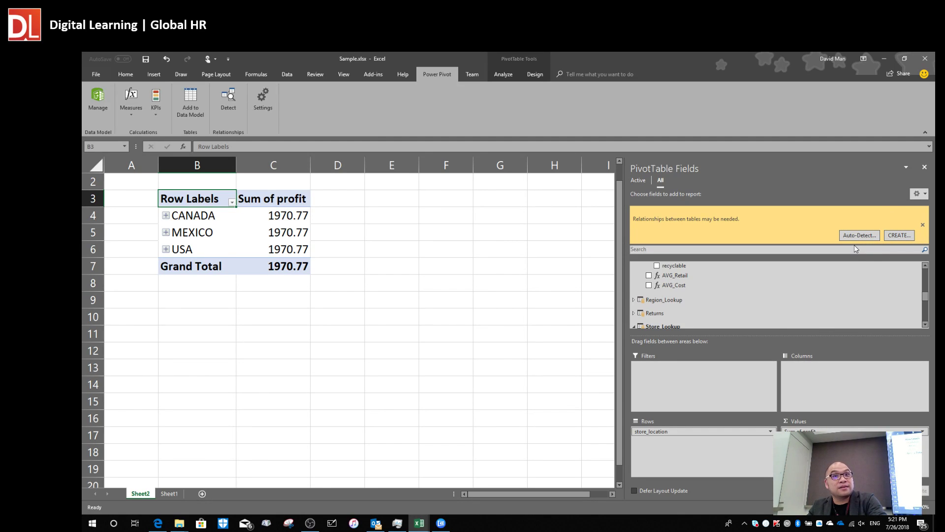
left_click(922, 227)
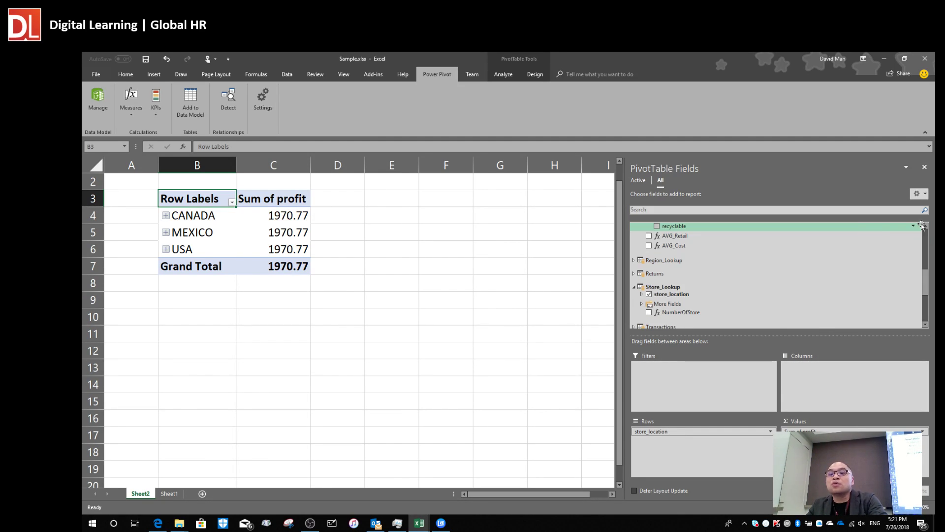
left_click_drag(683, 430, 573, 424)
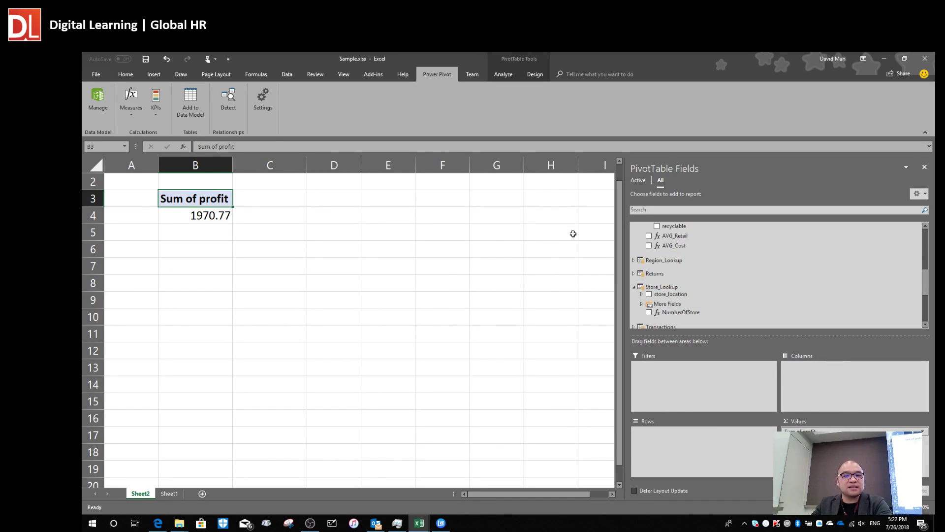
left_click_drag(621, 215, 477, 238)
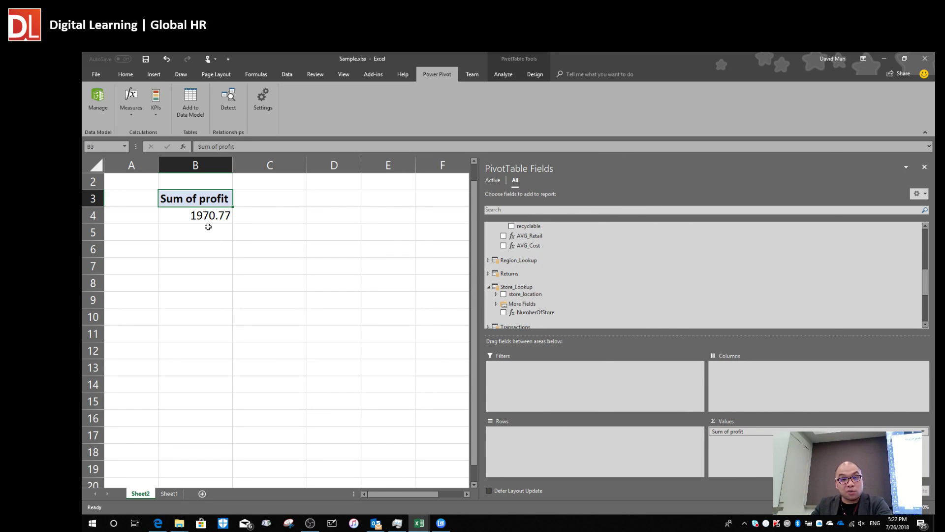
key("alt+Tab")
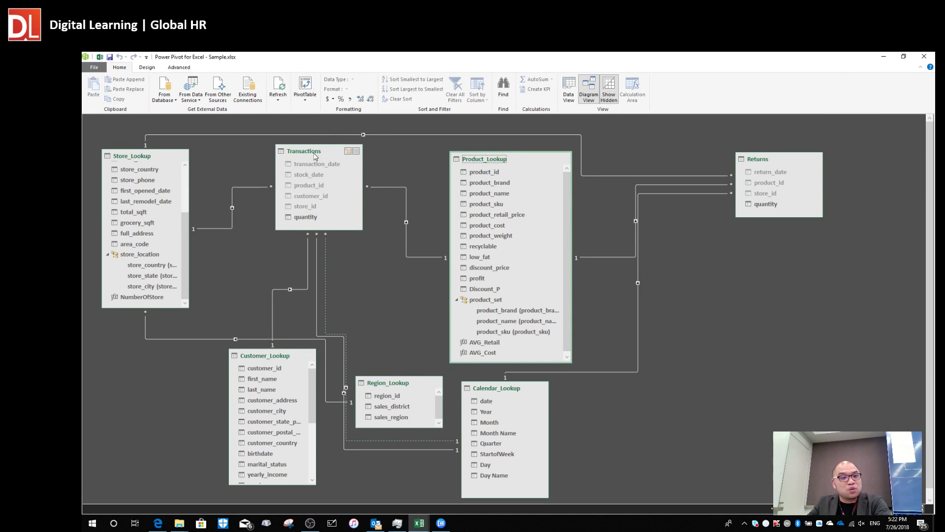
Shift Transactions right and place Region_Lookup beneath Store_Lookup in the diagram.
left_click_drag(315, 156, 336, 157)
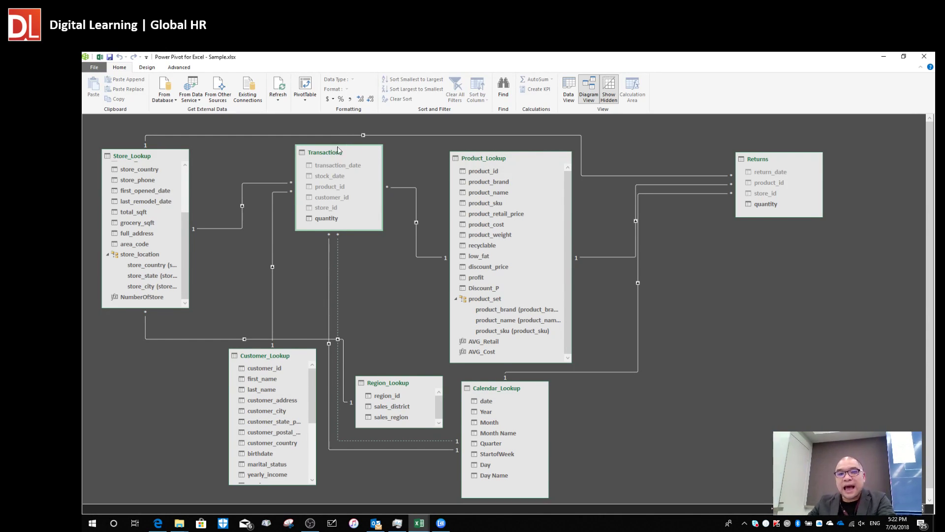
left_click_drag(343, 154, 353, 162)
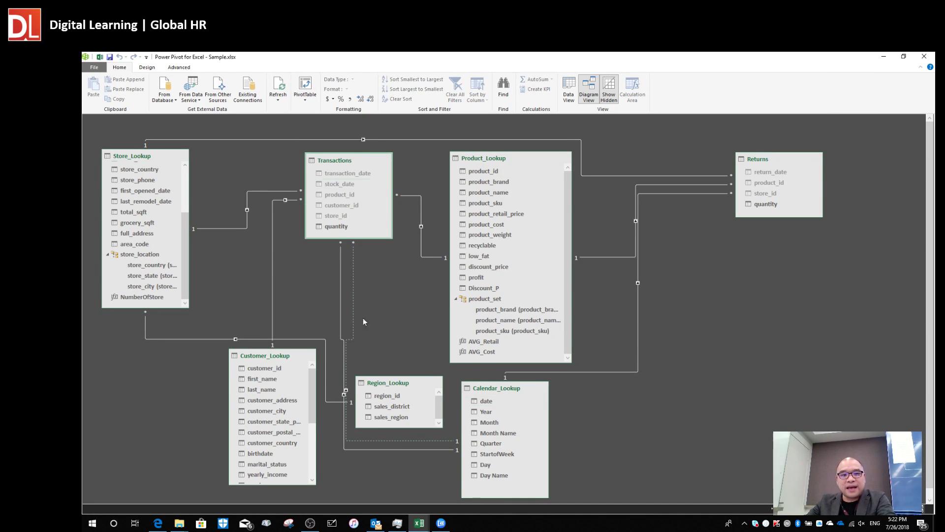
left_click_drag(398, 385, 138, 387)
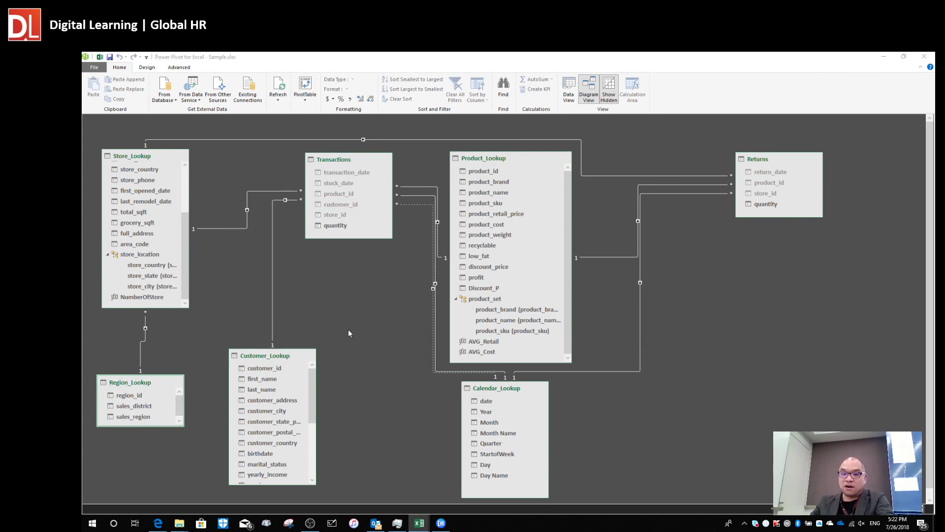
key("alt+Tab")
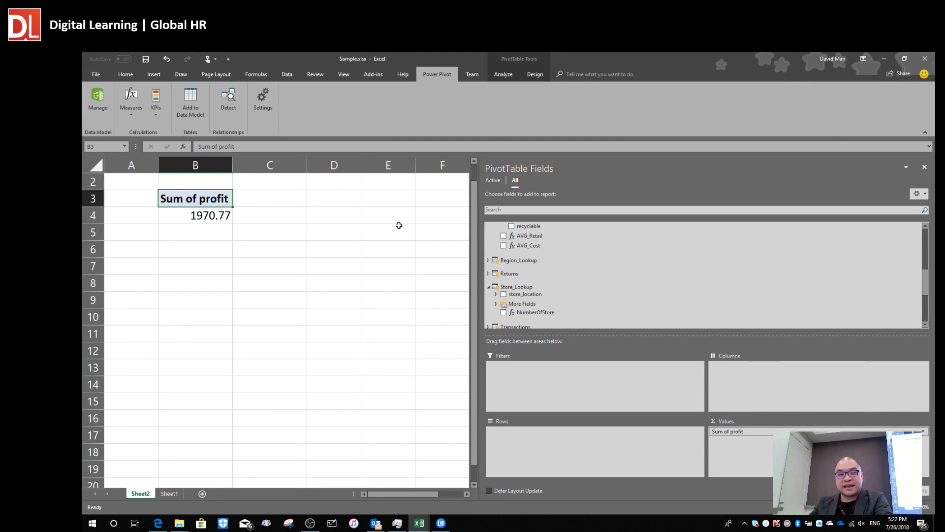
key("alt+Tab")
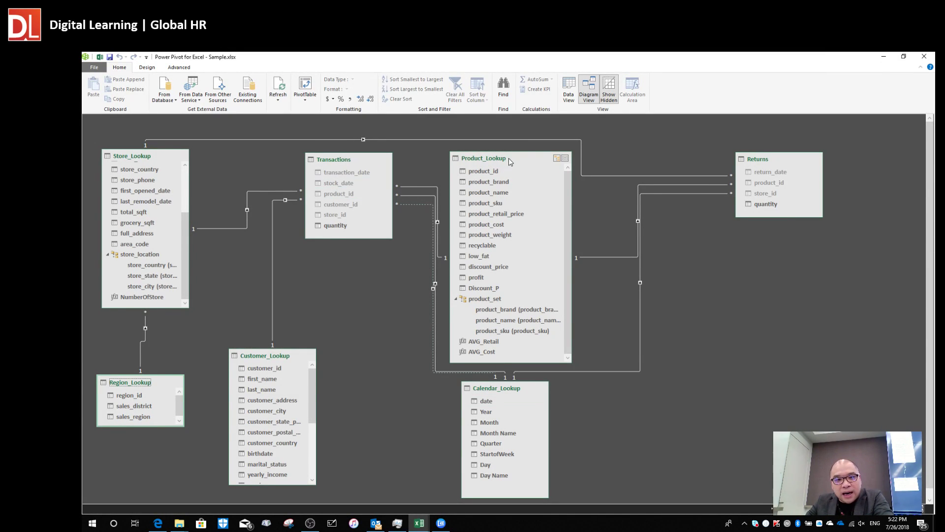
Nudge Product_Lookup and Transactions repeatedly until they sit neatly side by side.
left_click_drag(498, 161, 511, 162)
left_click_drag(345, 162, 334, 166)
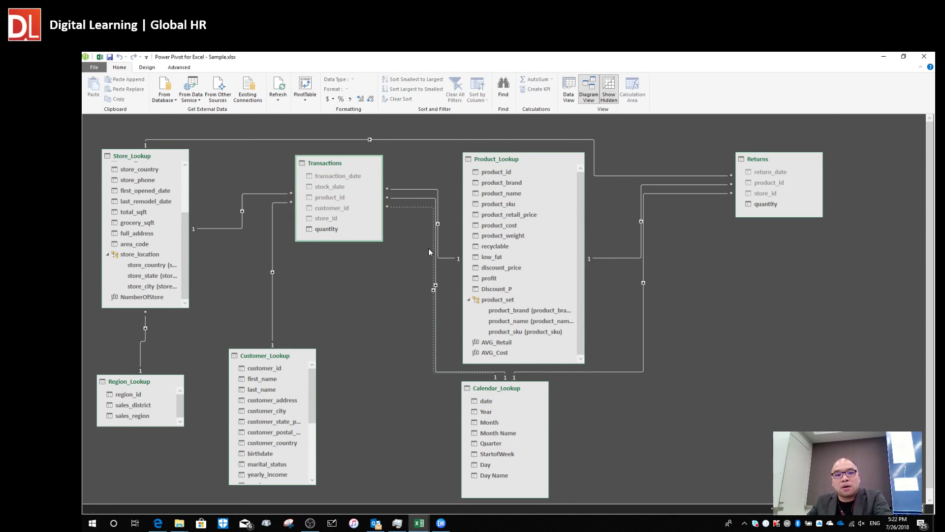
left_click_drag(513, 162, 516, 158)
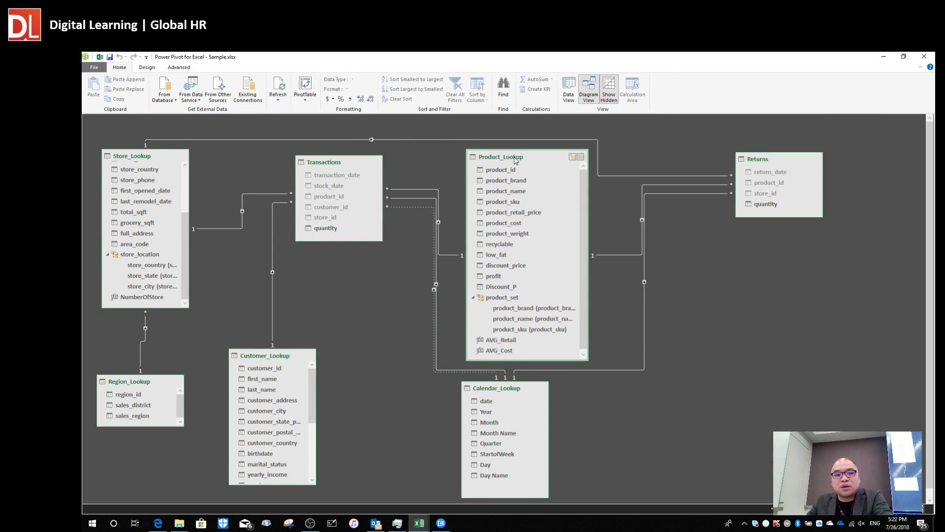
left_click_drag(316, 173, 314, 184)
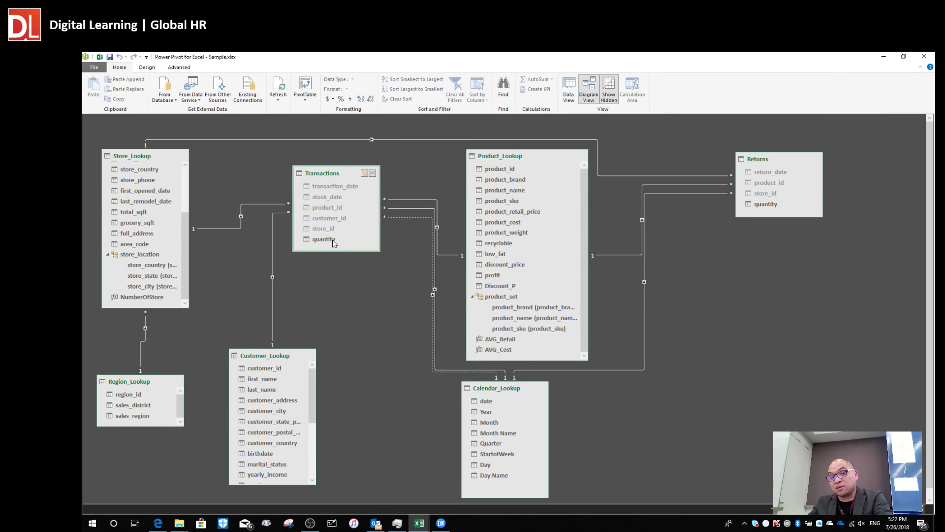
left_click_drag(504, 161, 508, 158)
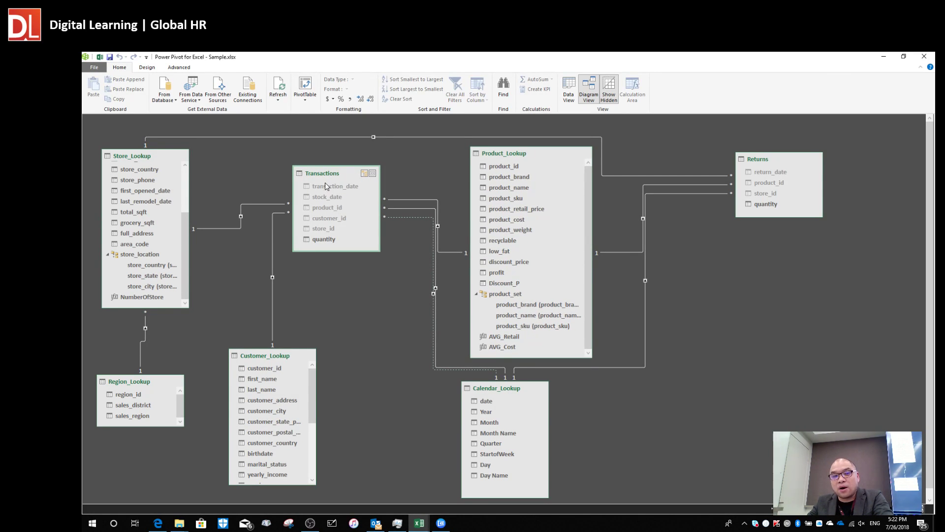
left_click_drag(328, 175, 340, 215)
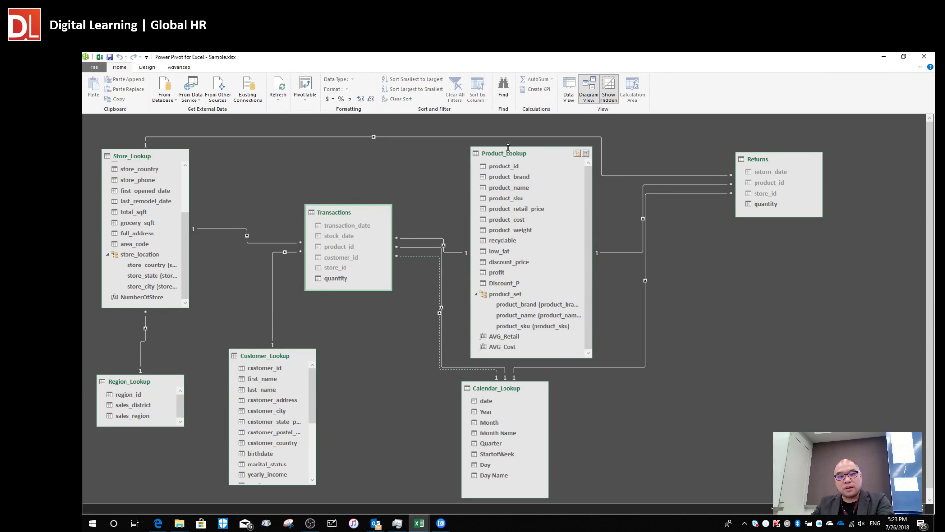
left_click_drag(513, 153, 526, 152)
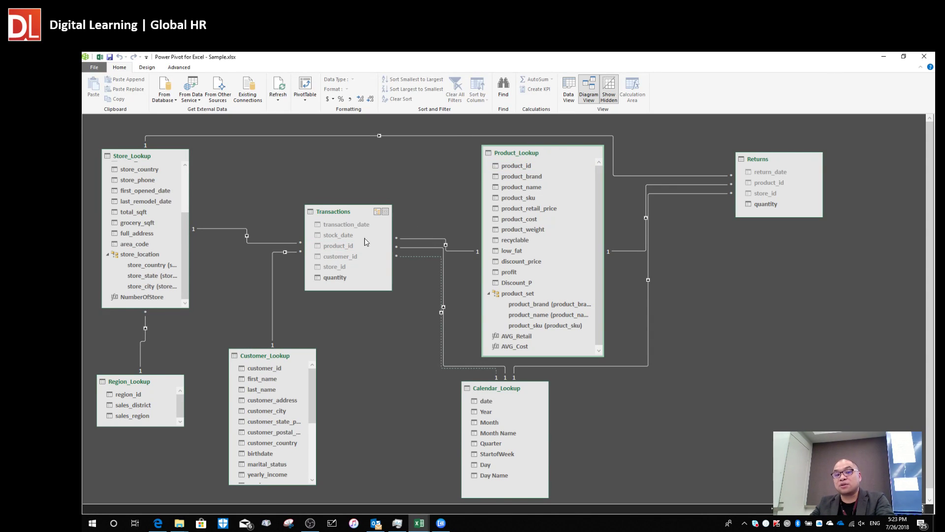
key("alt+Tab")
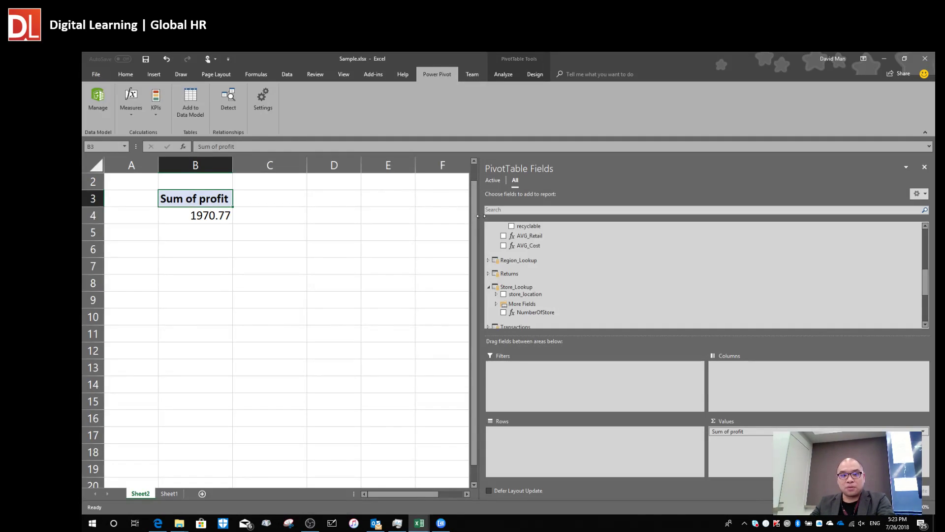
Collapse Store_Lookup's fields in the PivotTable Fields pane.
left_click(488, 287)
scroll(567, 283, "up", 3)
scroll(576, 283, "up", 5)
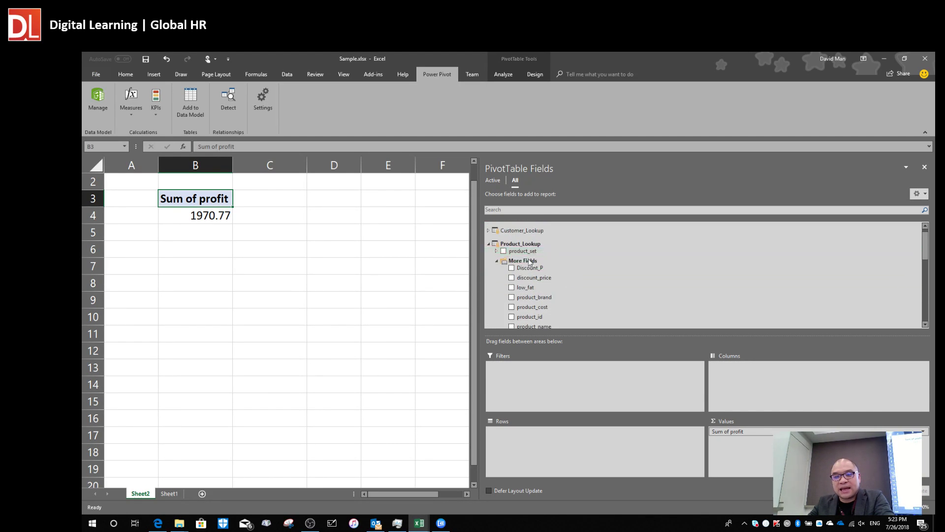
key("alt+Tab")
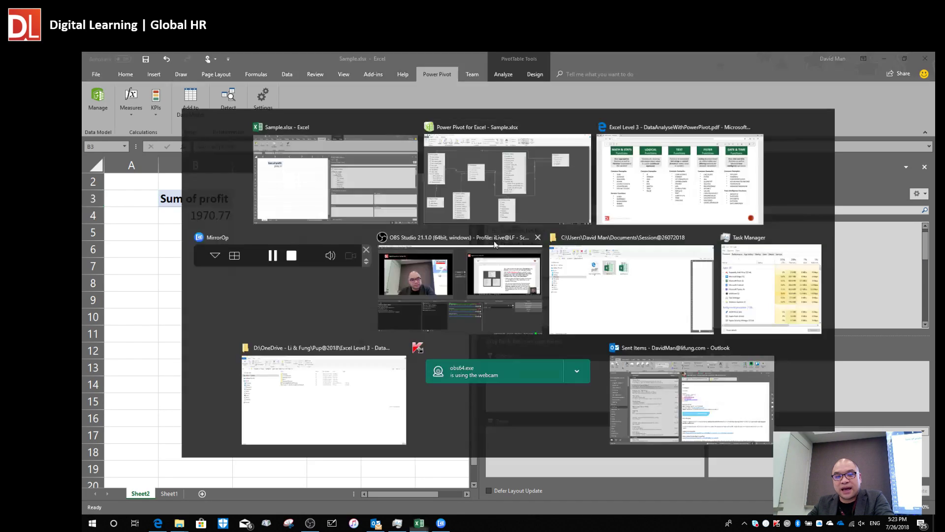
key("alt+Tab")
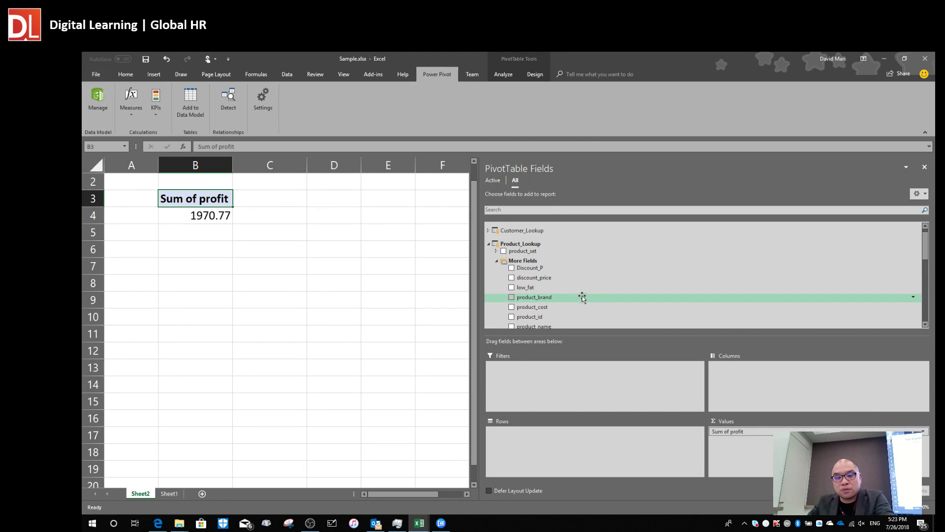
Make product_brand the pivot rows and replace Sum of profit with Transactions quantity.
left_click_drag(560, 297, 542, 441)
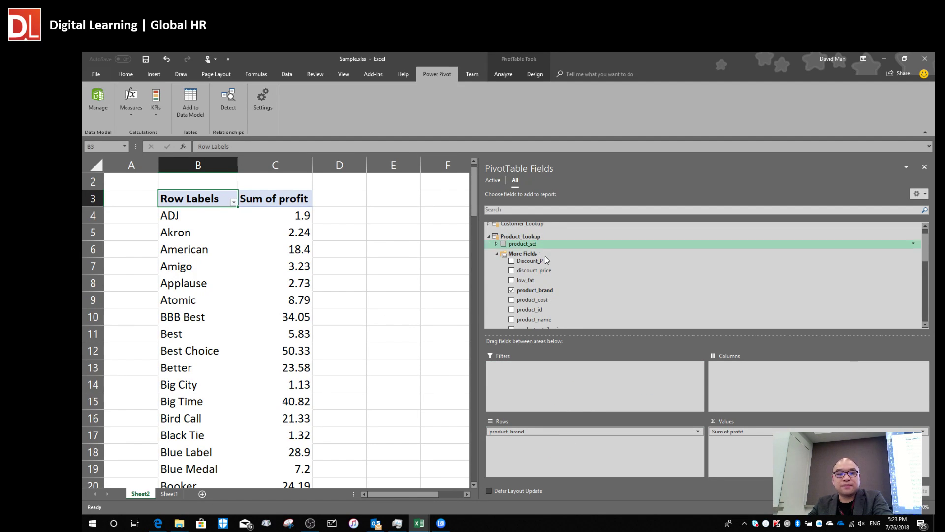
scroll(562, 264, "up", 1)
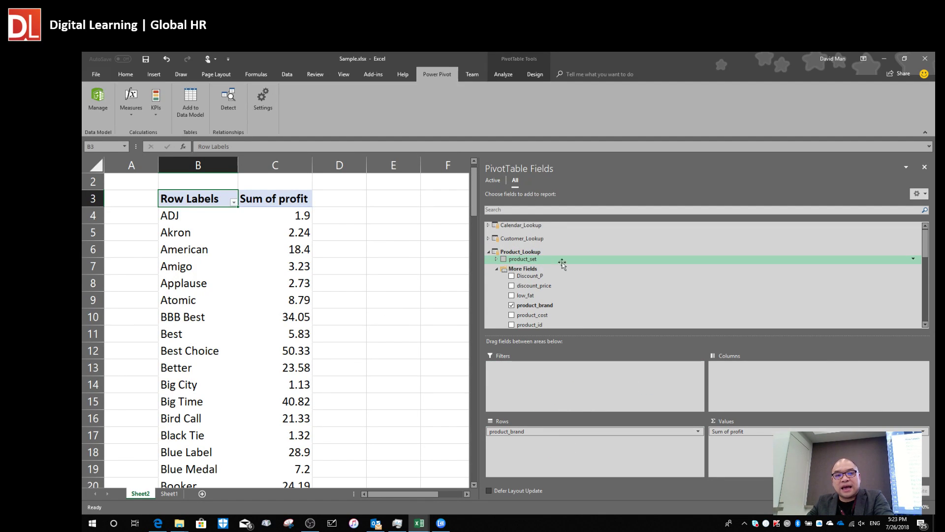
left_click(489, 252)
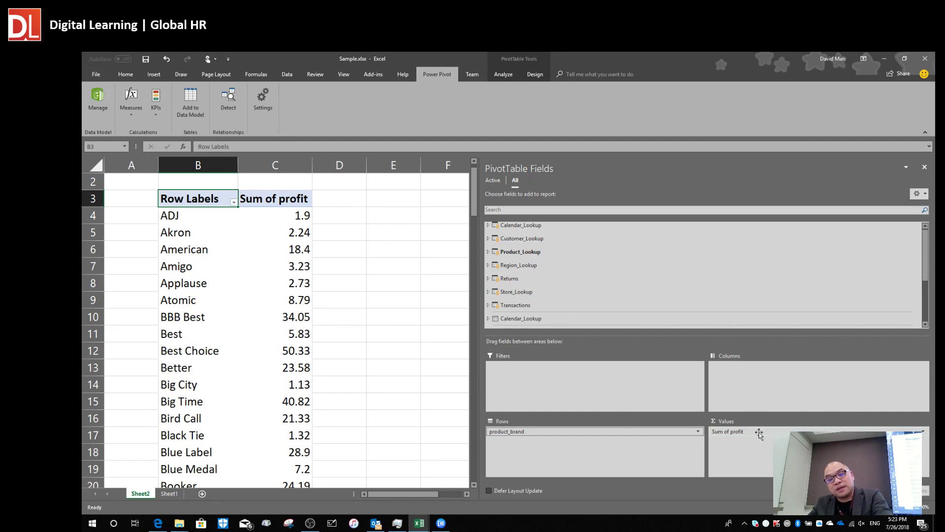
left_click_drag(765, 432, 405, 419)
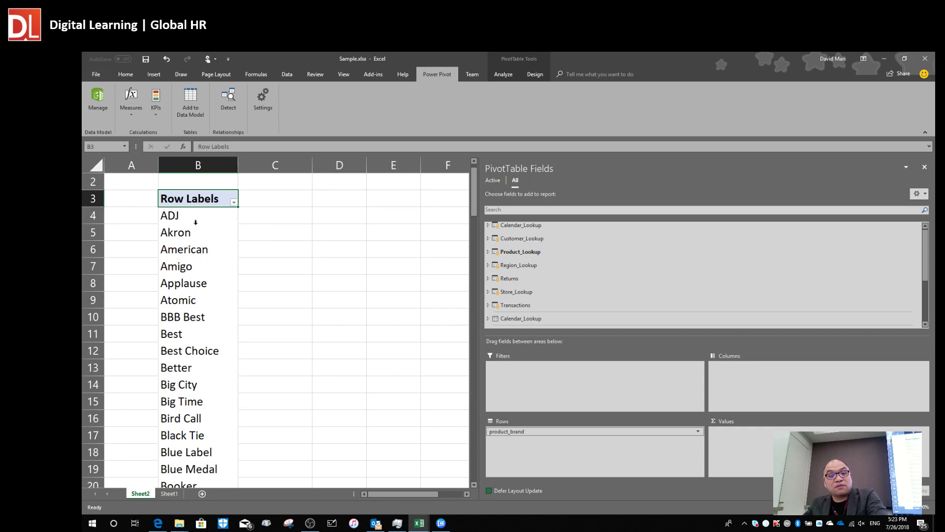
left_click(488, 306)
left_click_drag(519, 312, 764, 451)
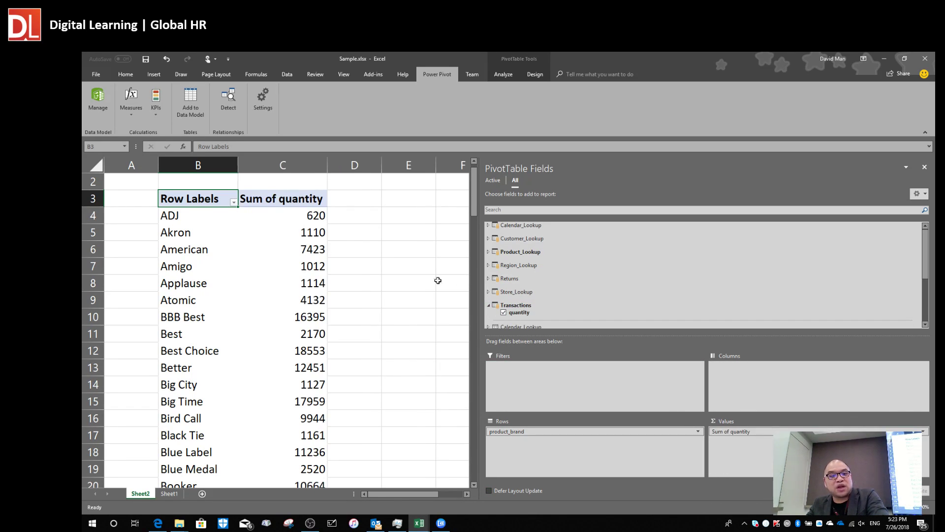
Nudge Product_Lookup in the diagram and check the Akron quantity of 1110 in the pivot.
key("alt+Tab")
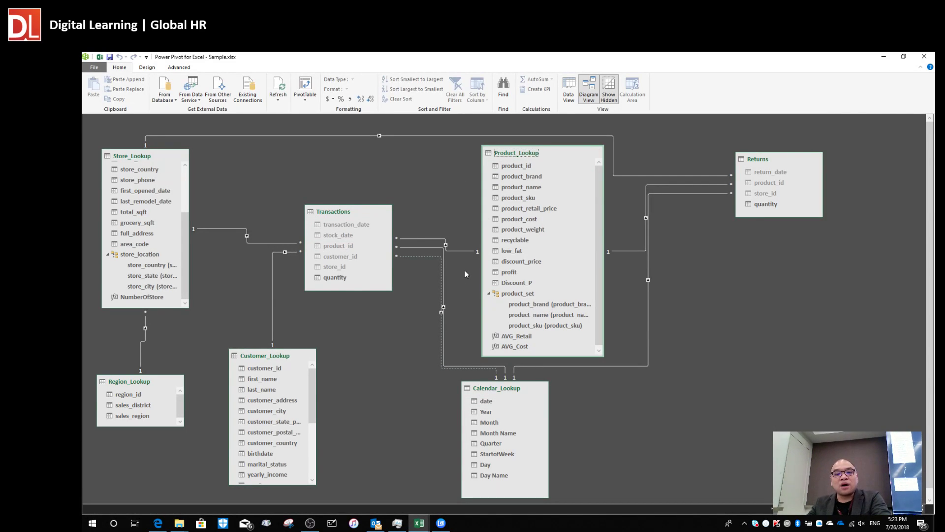
left_click_drag(521, 156, 532, 150)
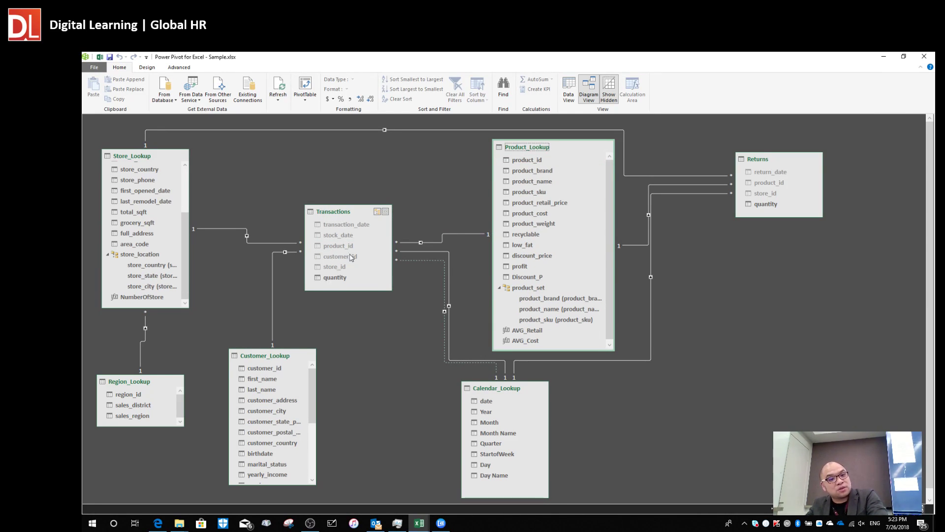
key("alt+Tab")
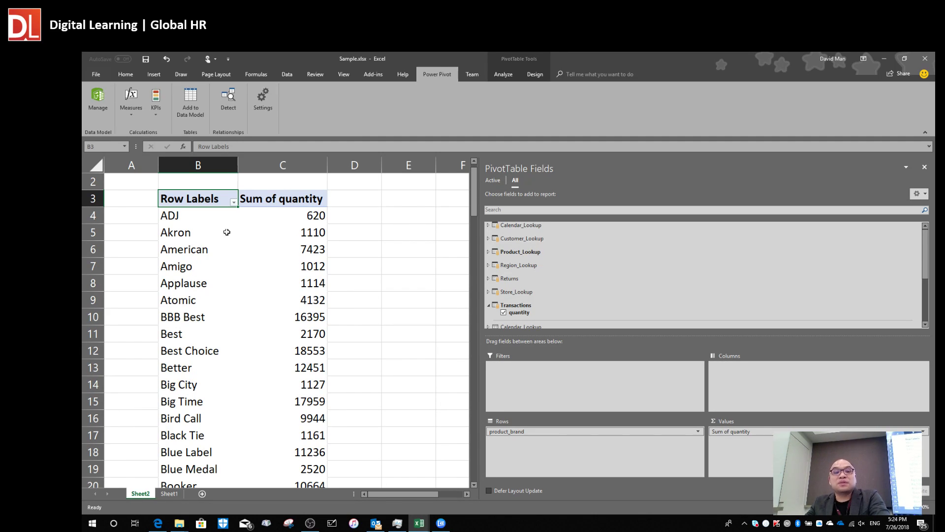
left_click(304, 226)
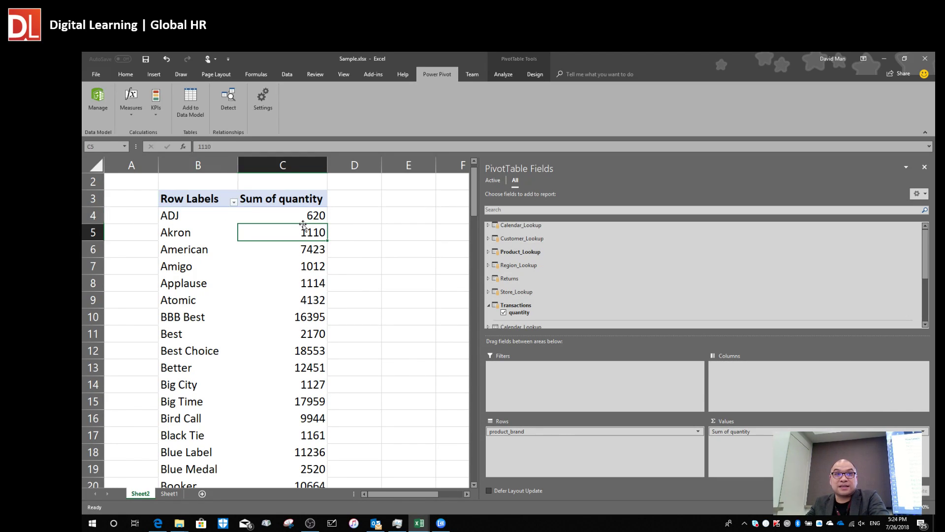
key("alt+Tab")
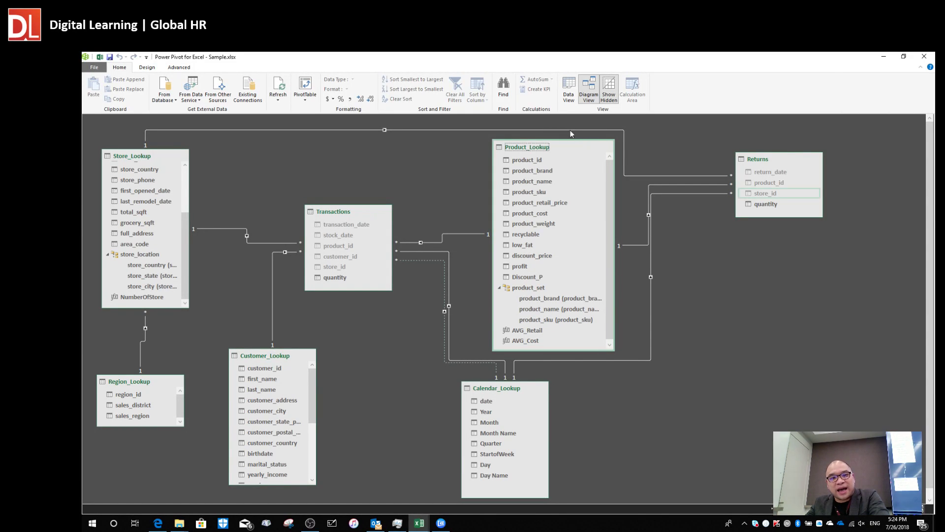
Shift Product_Lookup left, Transactions up, Returns right and down, and Calendar_Lookup right and down in the diagram.
left_click_drag(541, 146, 542, 139)
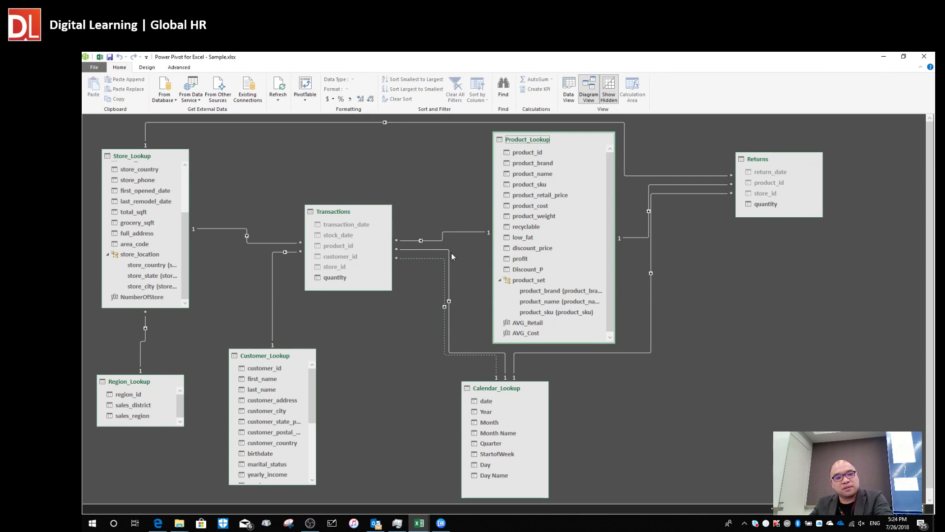
left_click_drag(346, 215, 348, 206)
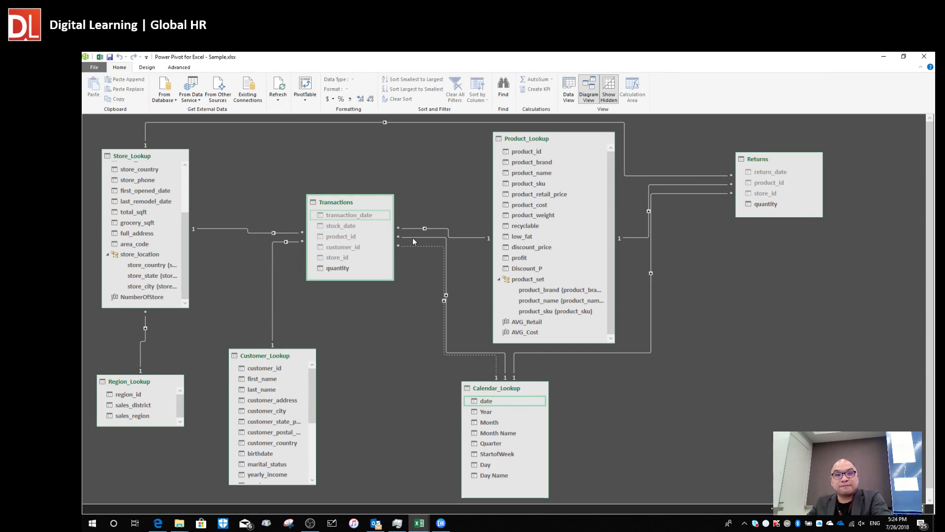
left_click_drag(766, 166, 816, 188)
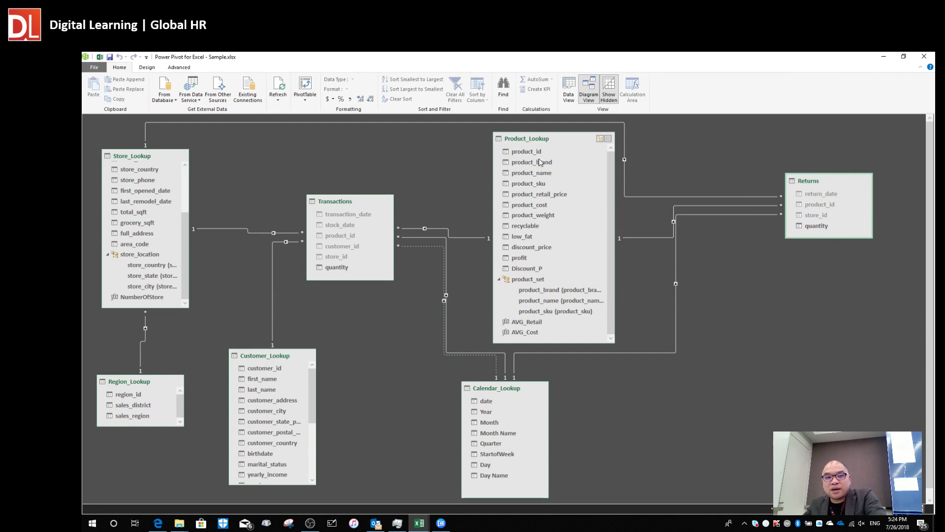
left_click_drag(536, 141, 527, 138)
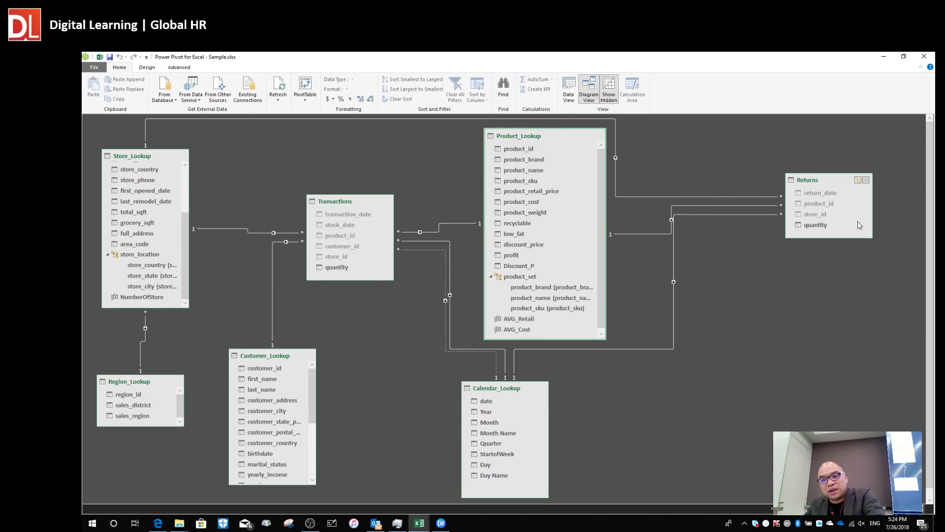
left_click(643, 235)
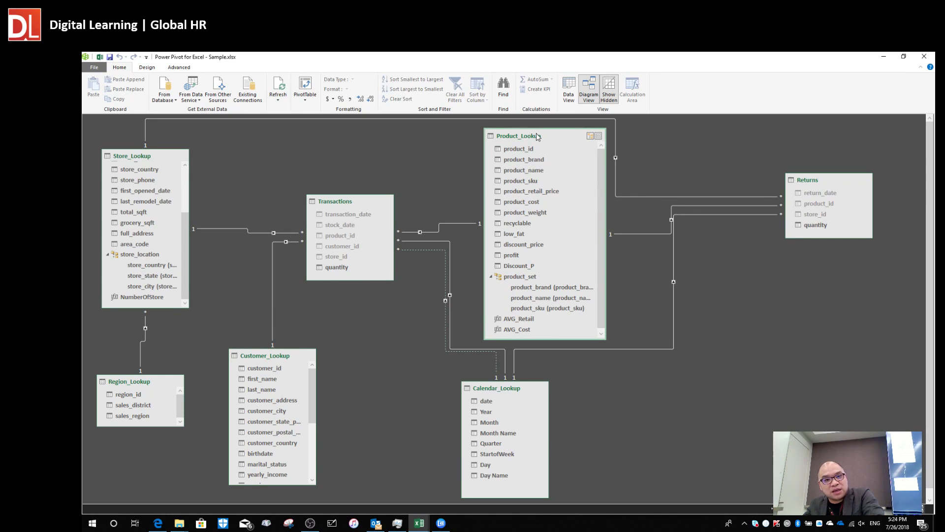
left_click_drag(540, 137, 528, 137)
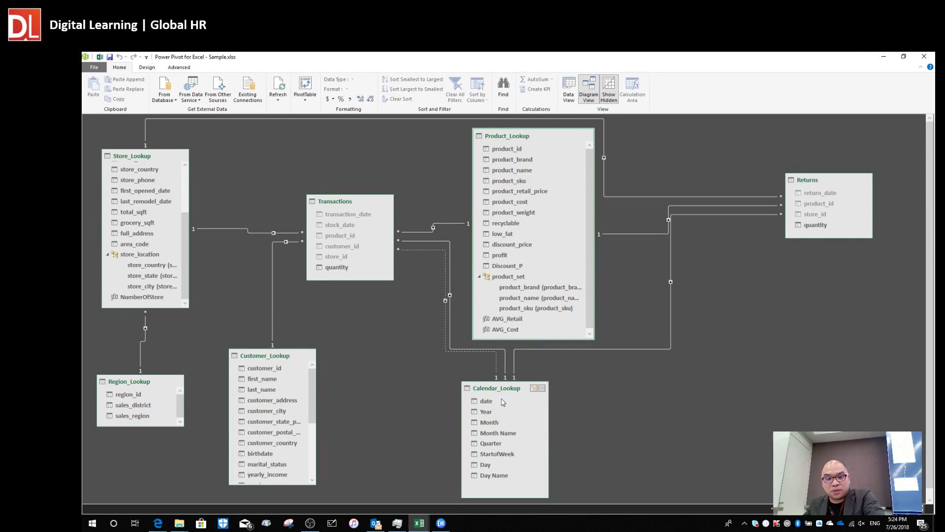
mouse_move(493, 402)
left_mouse_down()
mouse_move(494, 412)
mouse_move(505, 390)
left_mouse_up()
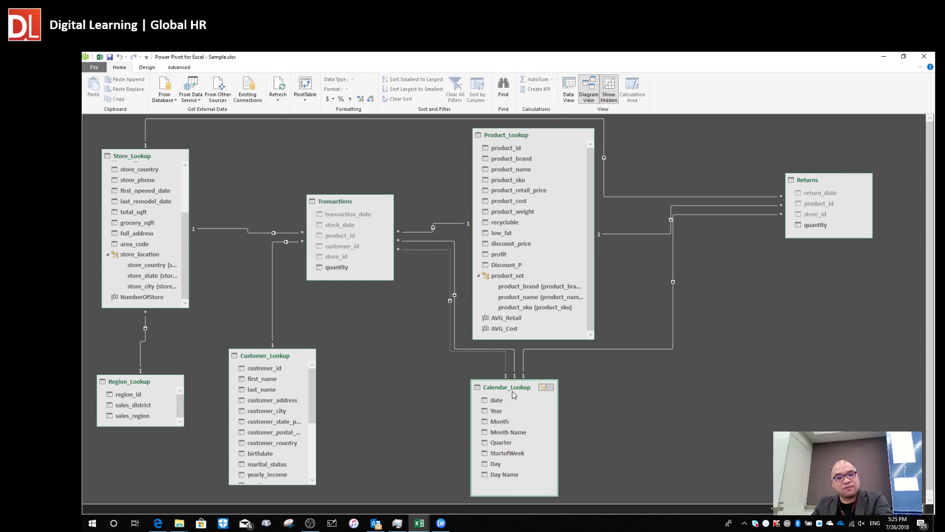
left_click_drag(515, 394, 510, 395)
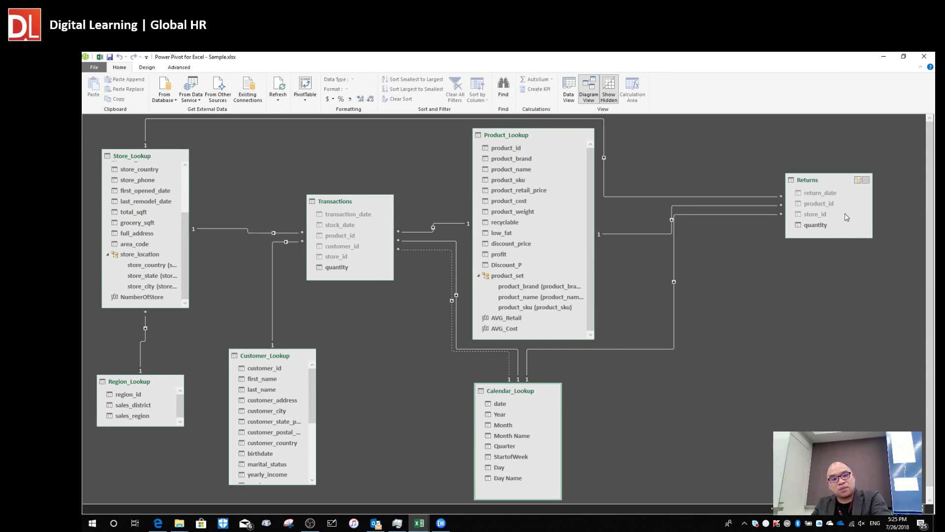
key("alt+Tab")
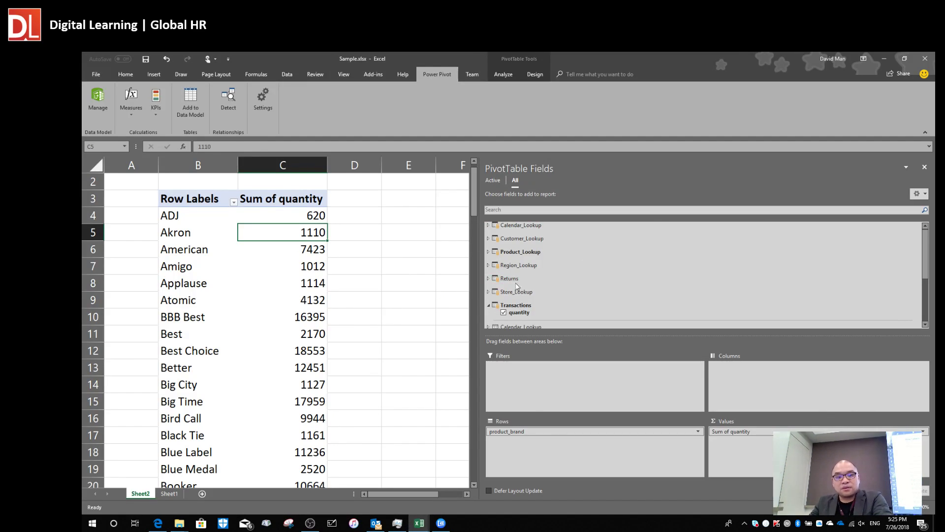
Replace product_brand and Sum of quantity with the Calendar_Lookup date in the pivot rows.
left_click_drag(549, 431, 418, 414)
left_click_drag(728, 432, 518, 284)
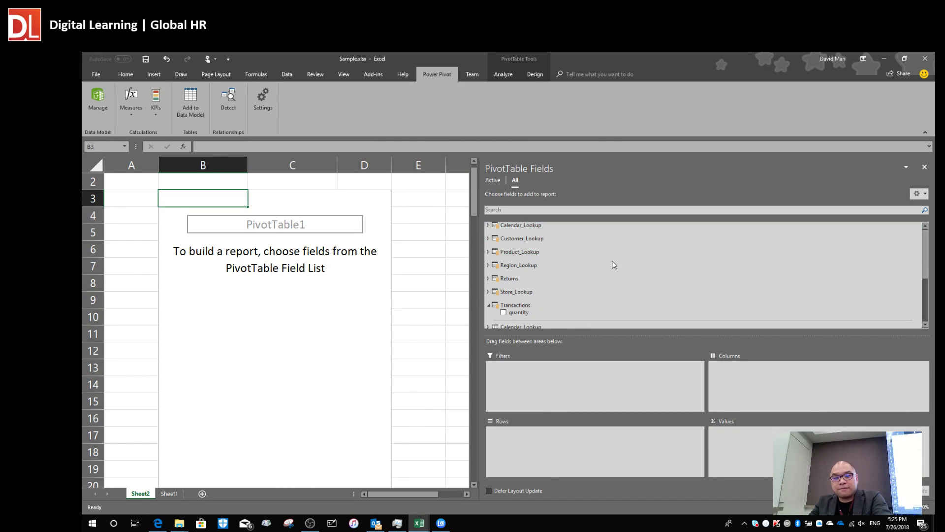
left_click(489, 226)
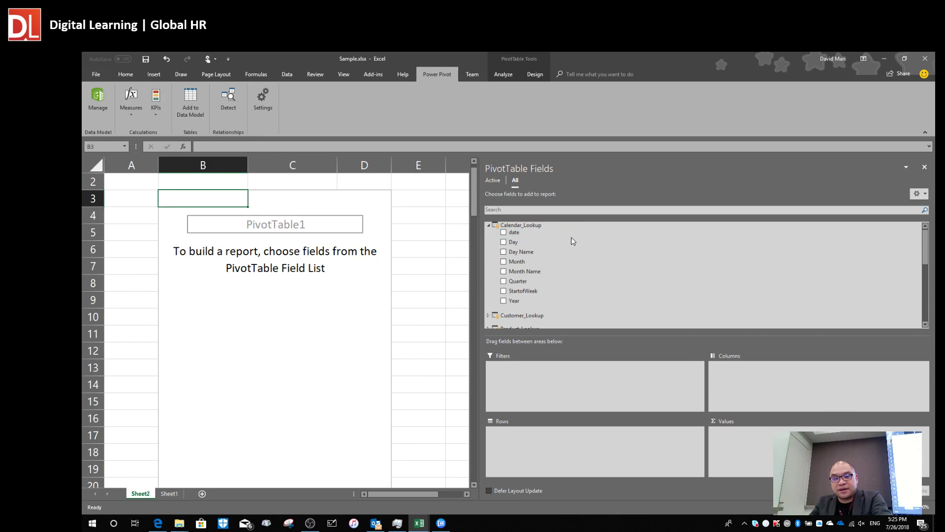
left_click_drag(522, 235, 540, 452)
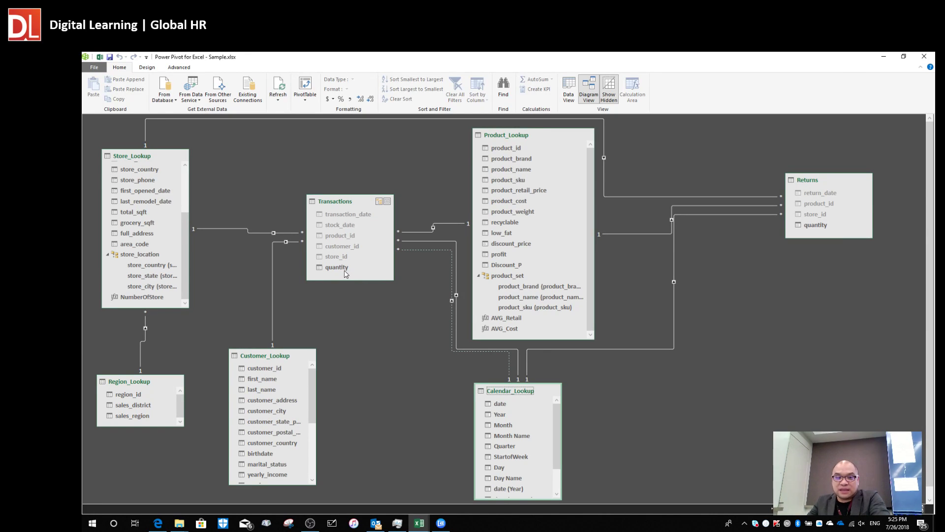
Add the Transactions quantity to the PivotTable values.
key("alt+Tab")
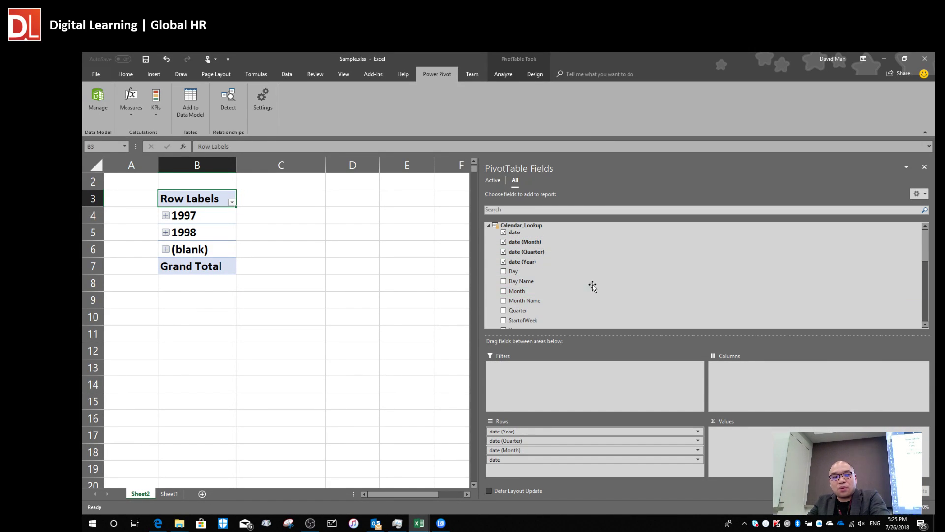
left_click(489, 225)
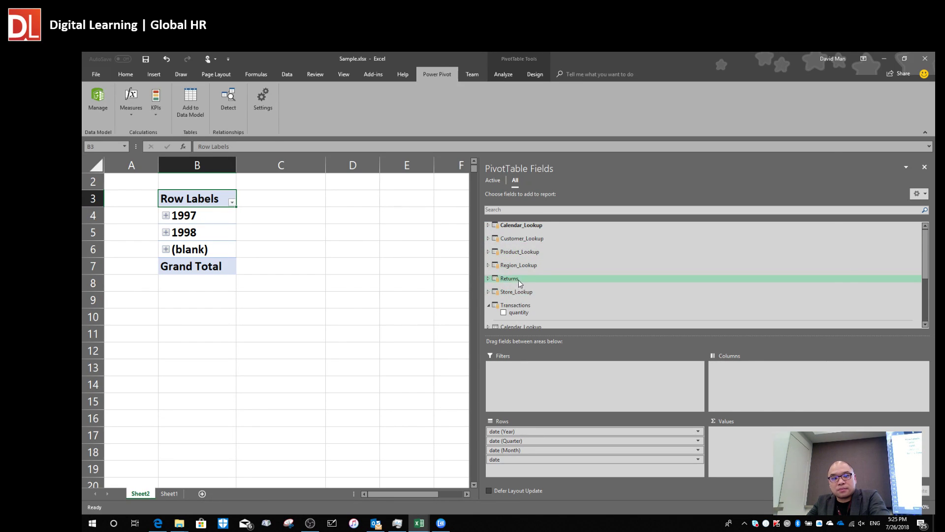
key("alt+Tab")
key("alt+Tab")
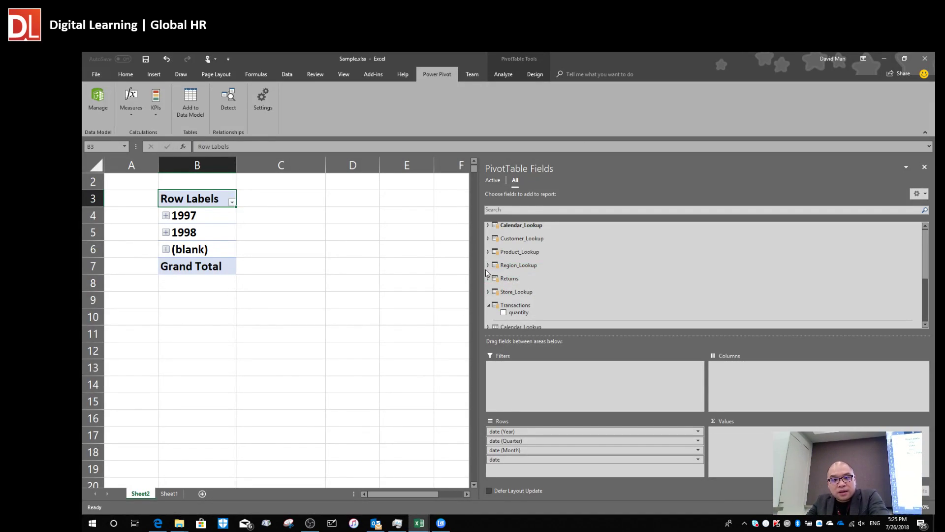
scroll(518, 291, "down", 1)
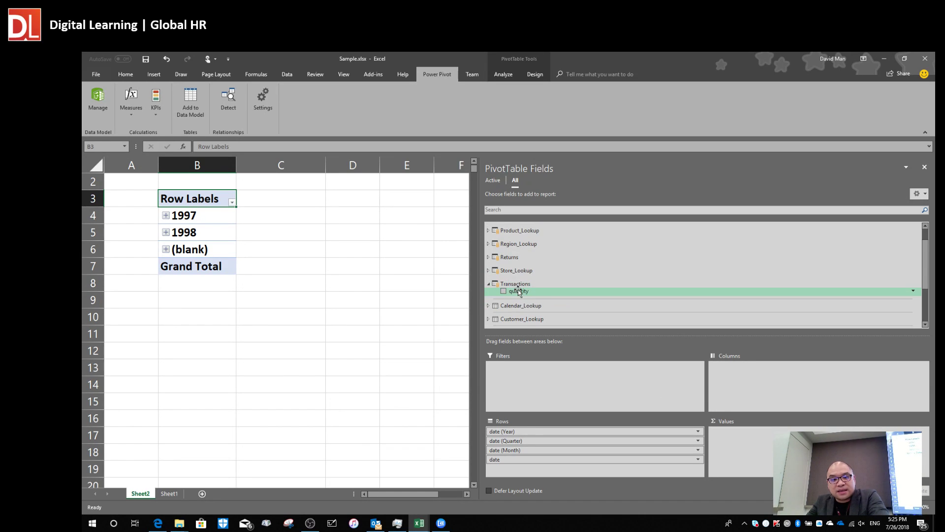
left_click_drag(518, 291, 765, 447)
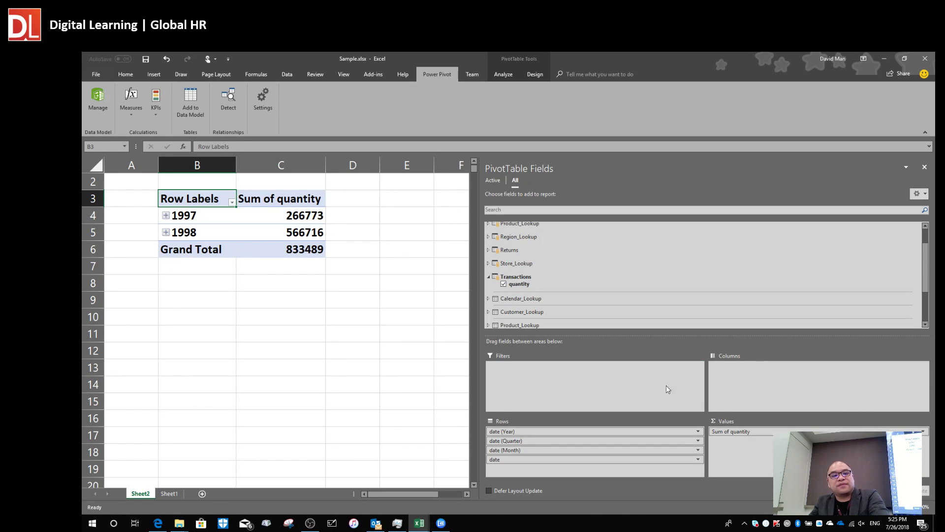
Expand the years 1997 and 1998 into their quarters.
left_click(164, 217)
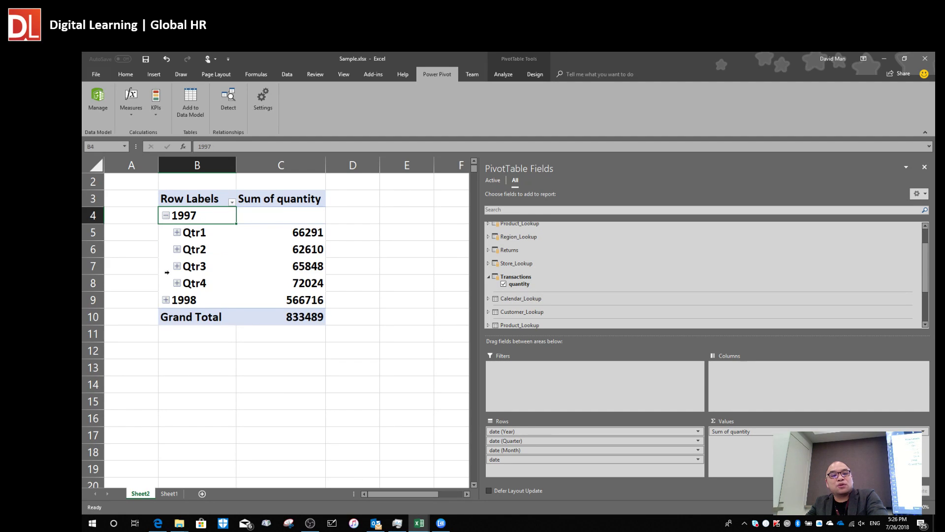
left_click(166, 304)
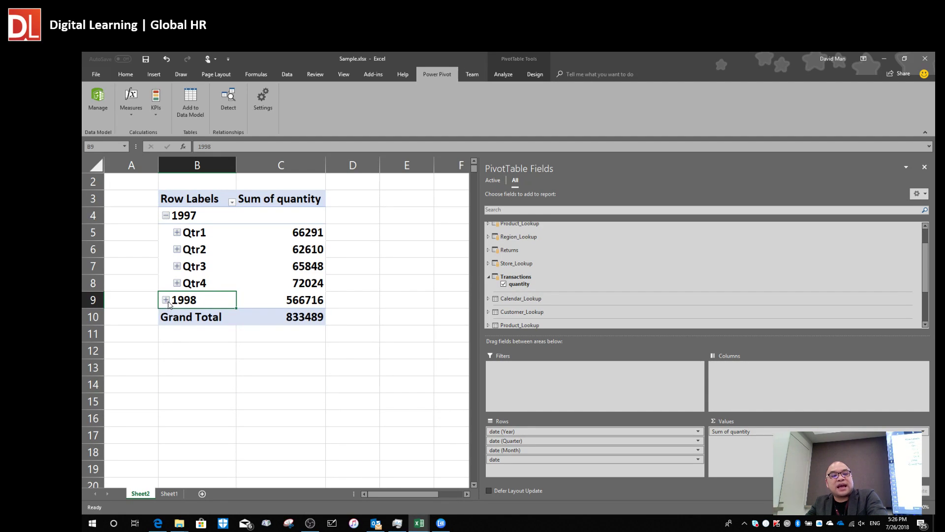
left_click(167, 301)
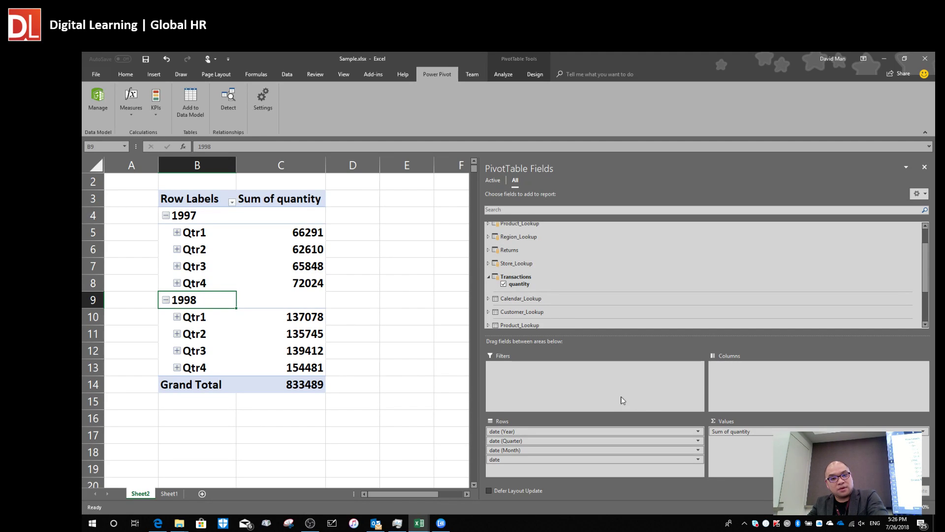
left_click_drag(755, 429, 772, 455)
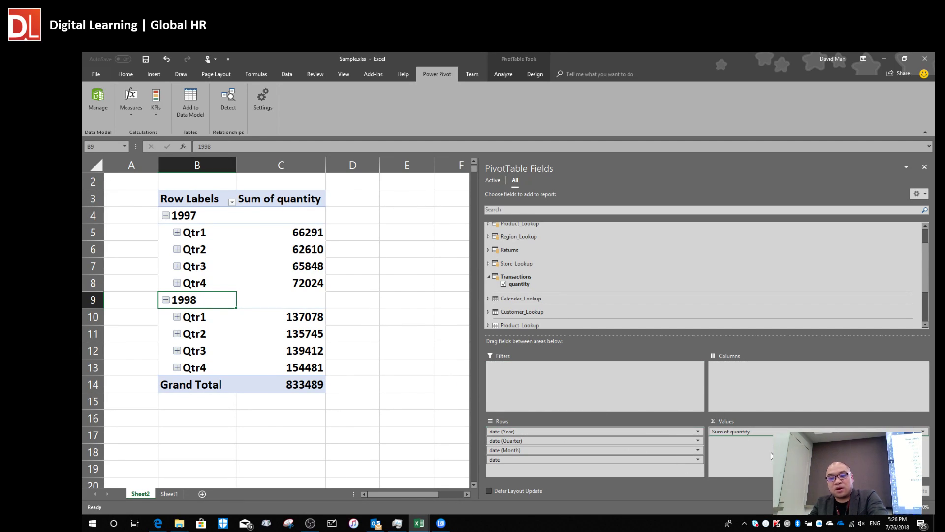
Add the Returns quantity to the values, checking the 1997 Qtr3 return of 636.
left_click(488, 278)
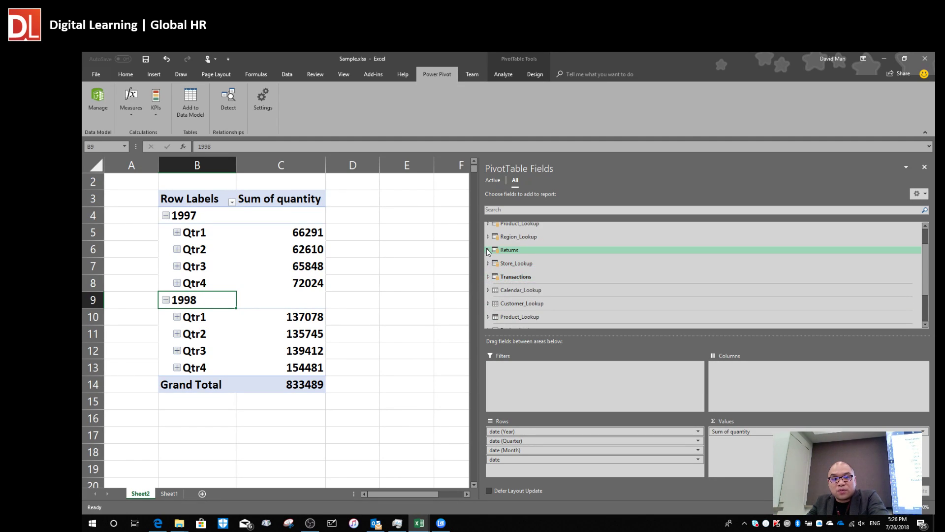
left_click(488, 250)
left_click_drag(662, 368, 761, 448)
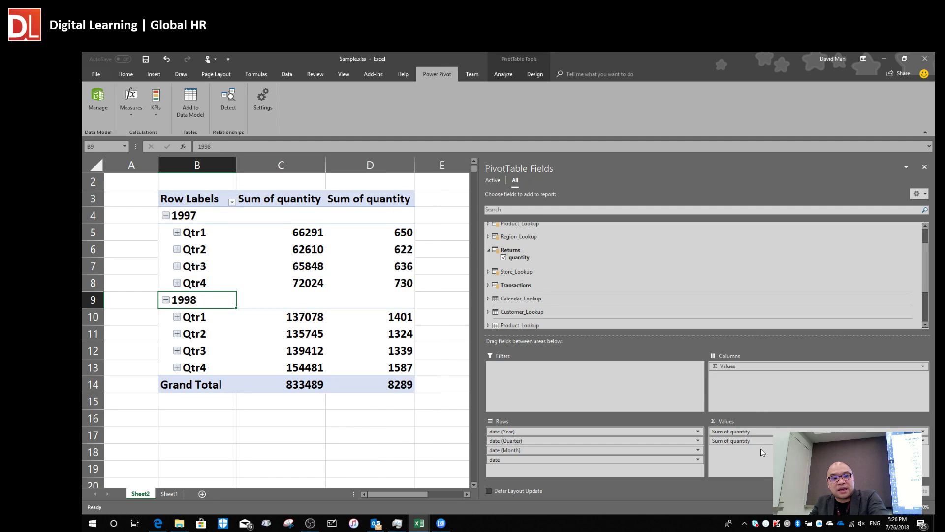
left_click(393, 262)
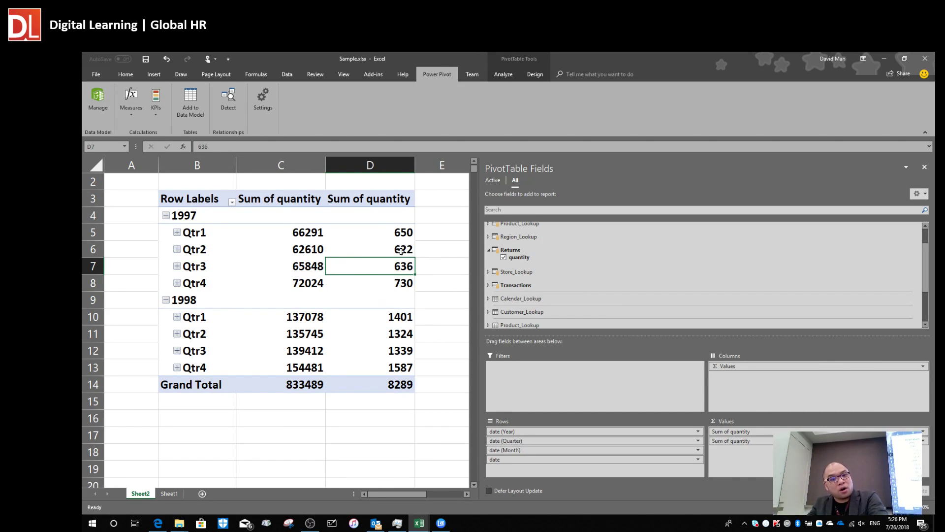
key("alt+Tab")
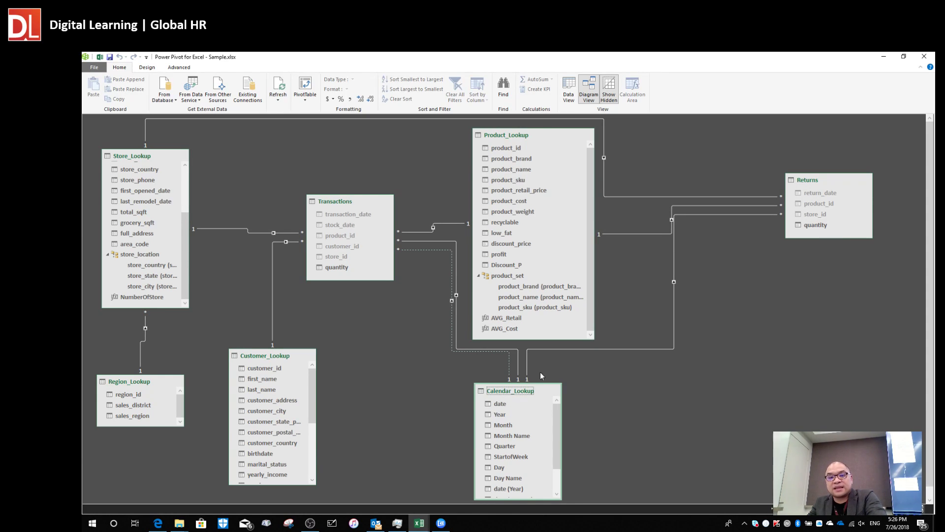
Move Returns right, Store_Lookup up-left, Region_Lookup lower and Transactions higher in the diagram.
left_click_drag(831, 182, 852, 185)
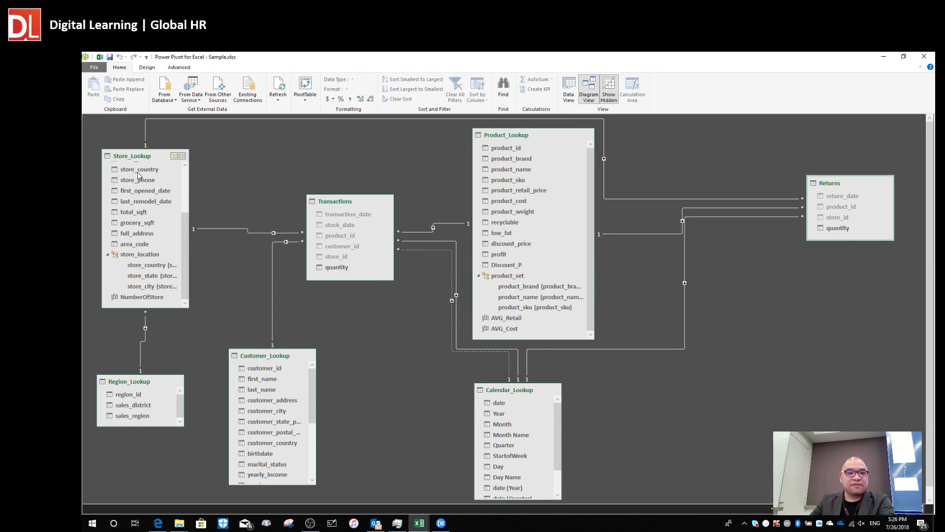
left_click_drag(138, 158, 134, 150)
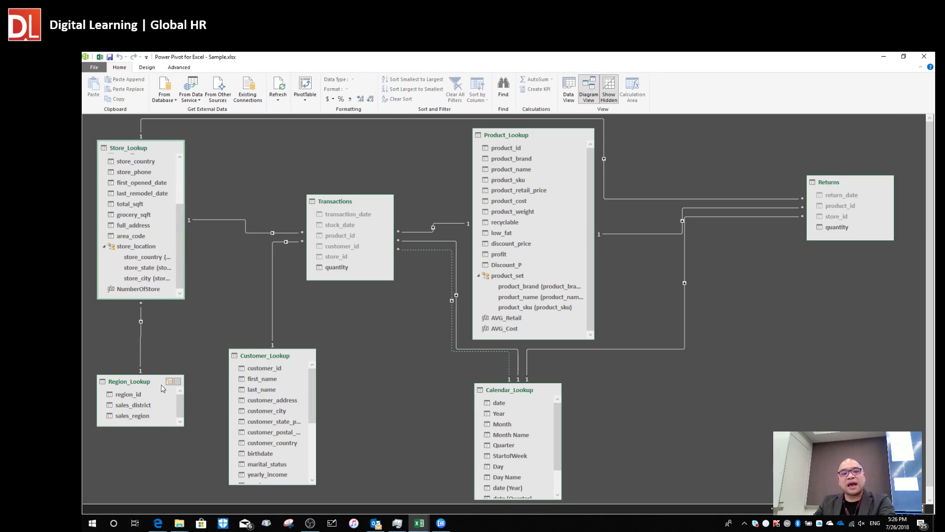
left_click_drag(137, 393, 137, 403)
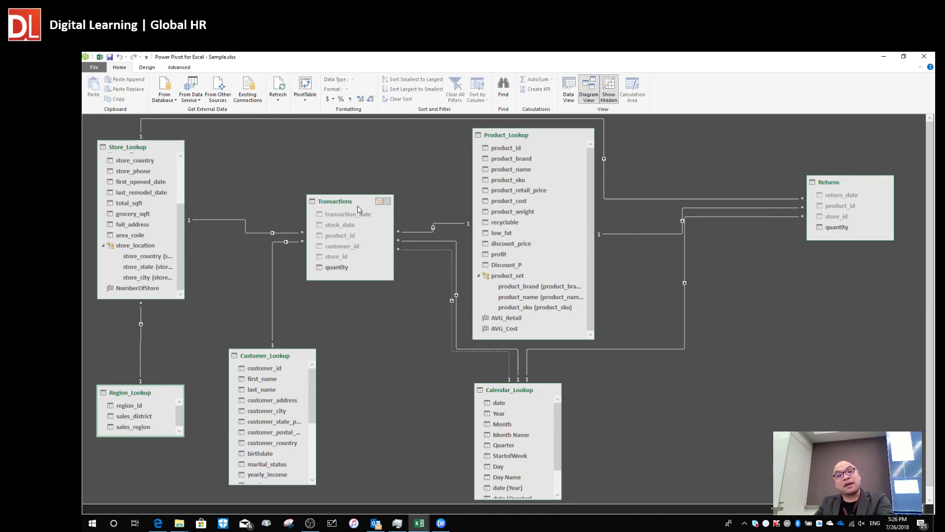
left_click(521, 136)
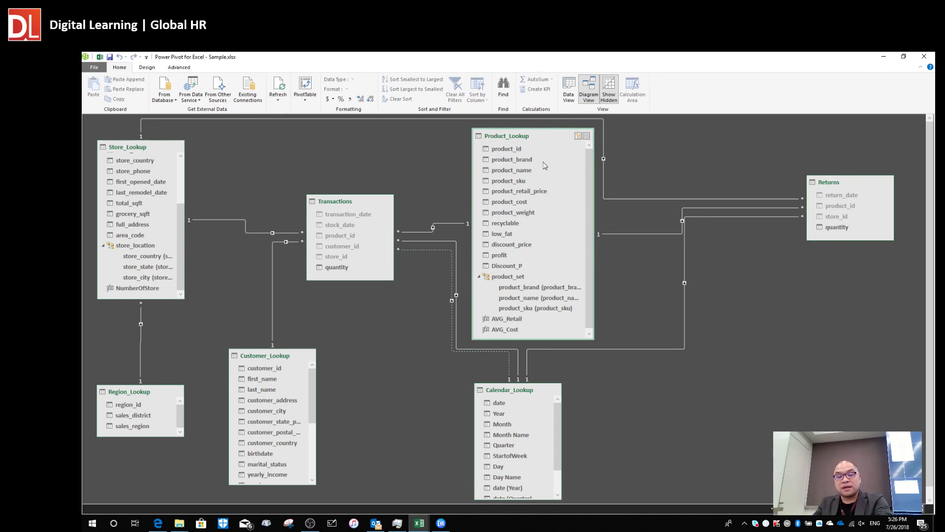
left_click_drag(340, 207, 327, 180)
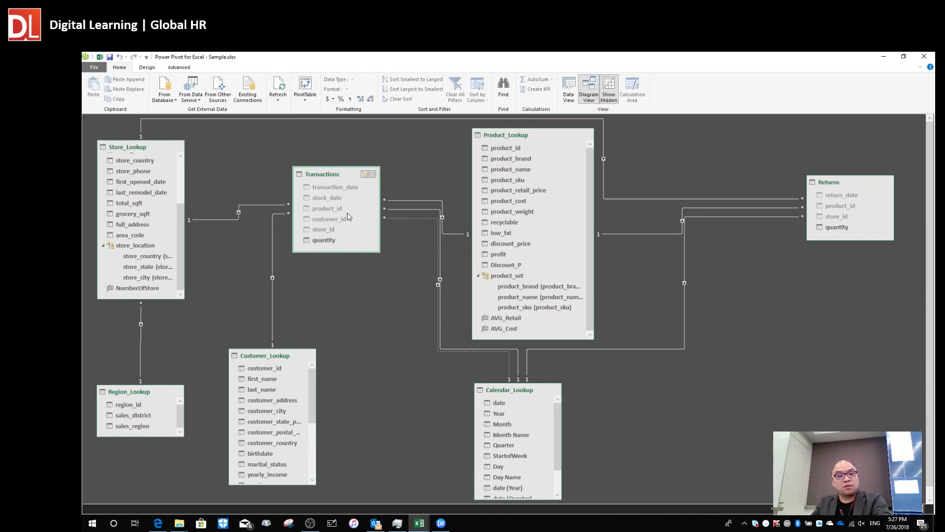
key("alt+Tab")
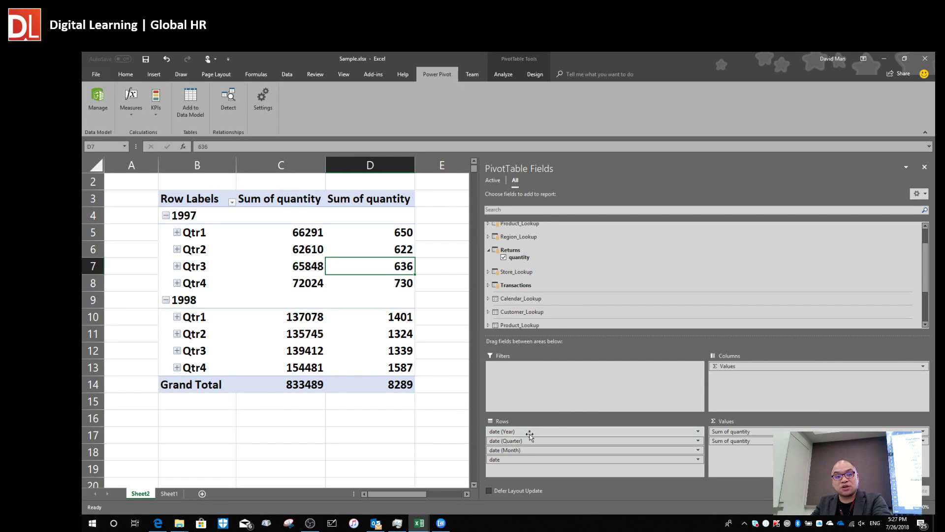
Clear both quantity sums and all date fields from the PivotTable.
left_click_drag(739, 368, 446, 461)
left_click_drag(534, 433, 418, 441)
left_click_drag(490, 446, 365, 437)
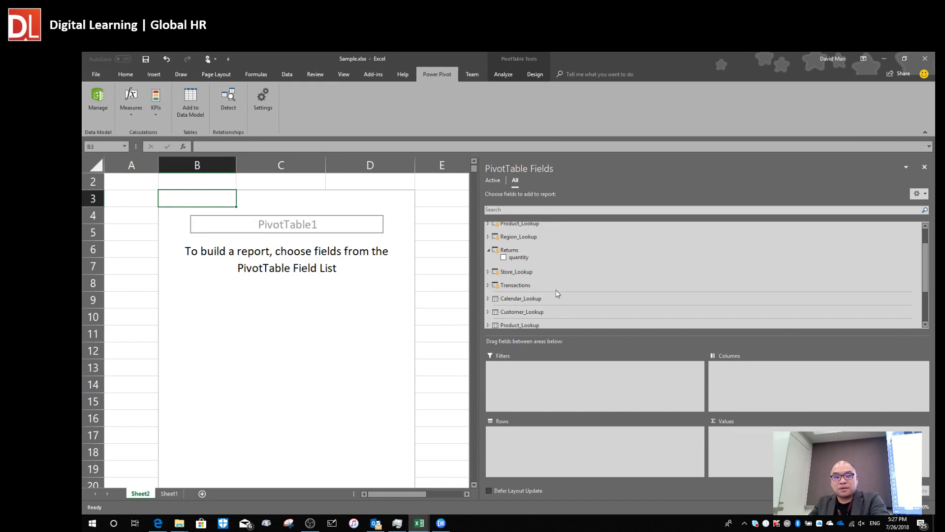
Put Store_Lookup's store_location in the rows to list CANADA, MEXICO and USA.
scroll(542, 288, "up", 2)
left_click(488, 279)
scroll(547, 277, "down", 2)
scroll(556, 268, "down", 3)
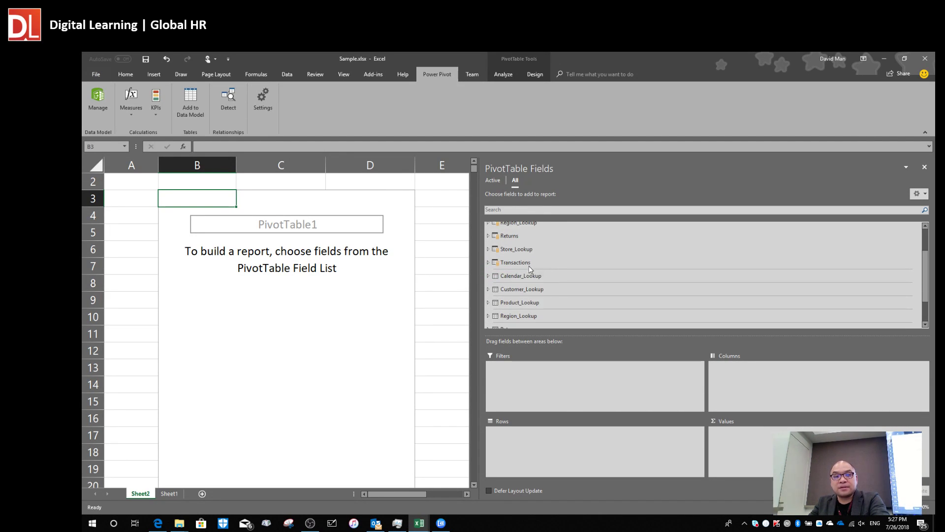
left_click(489, 249)
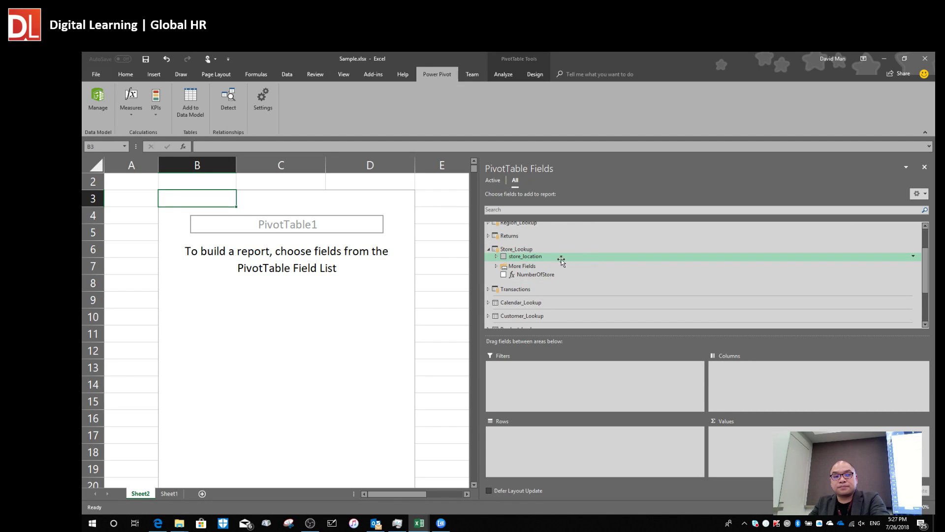
left_click_drag(547, 256, 571, 445)
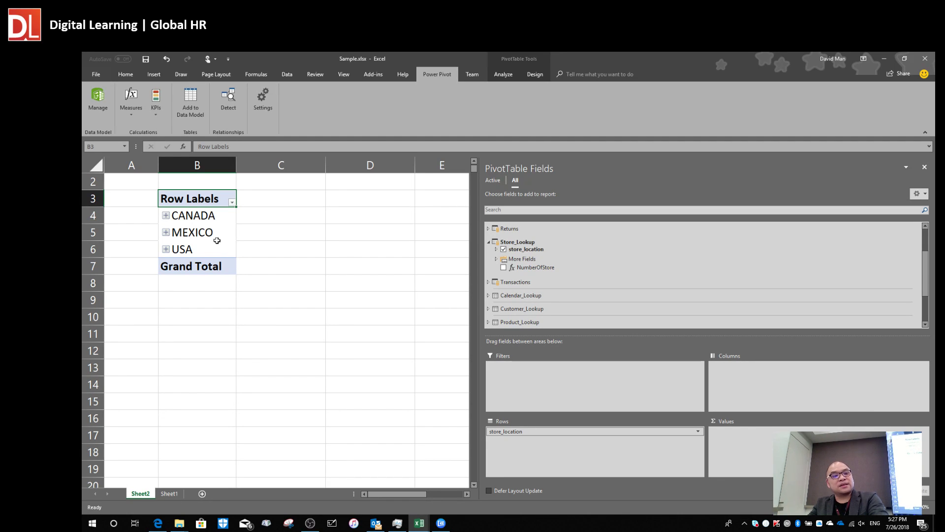
key("alt+Tab")
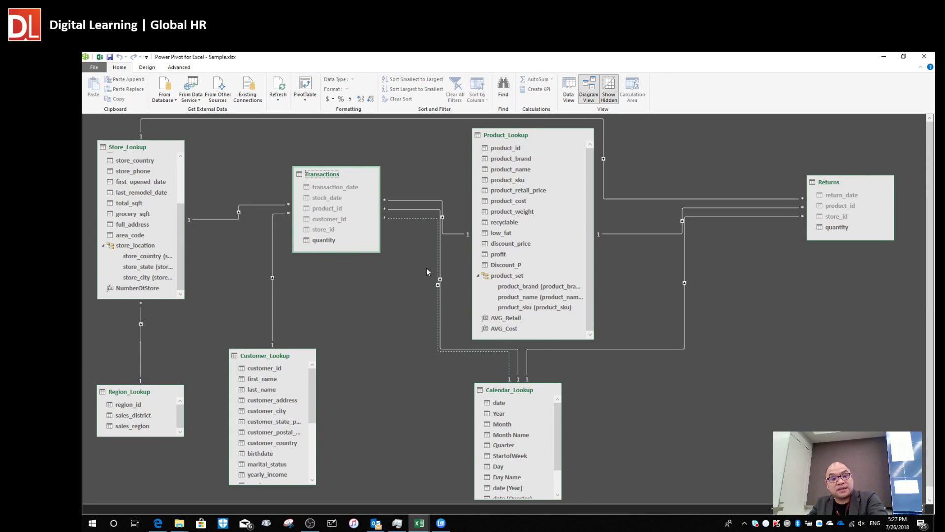
key("alt+Tab")
left_click(488, 242)
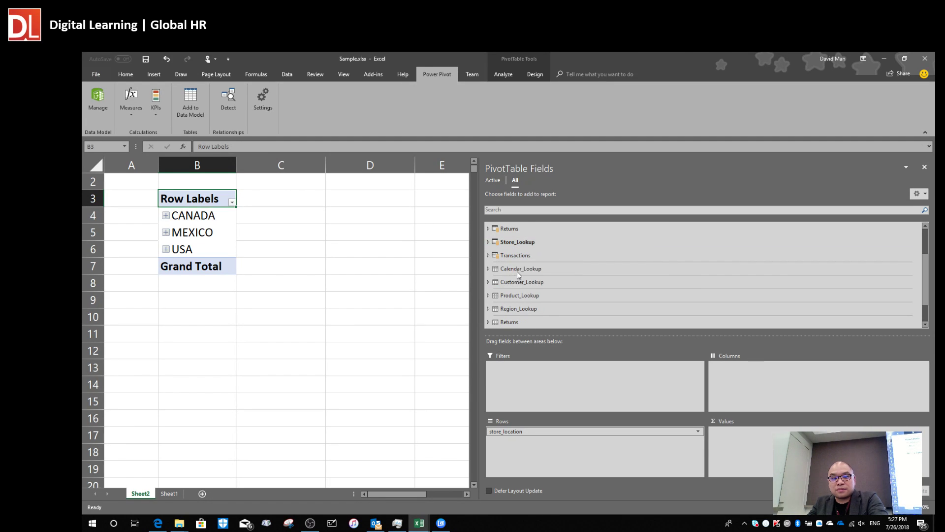
Add Transactions quantity to the values: CANADA 50752, MEXICO 226838, USA 555899.
left_click(489, 255)
left_click_drag(517, 263, 741, 442)
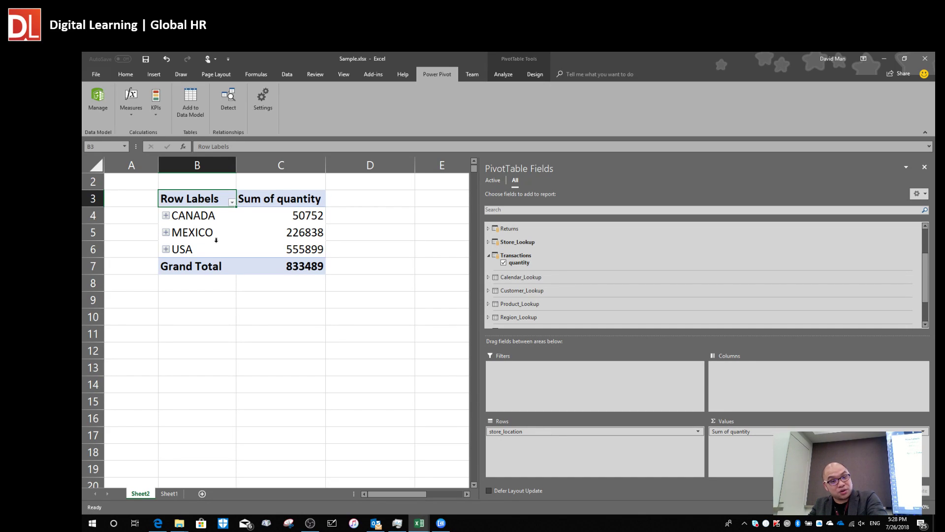
key("alt+Tab")
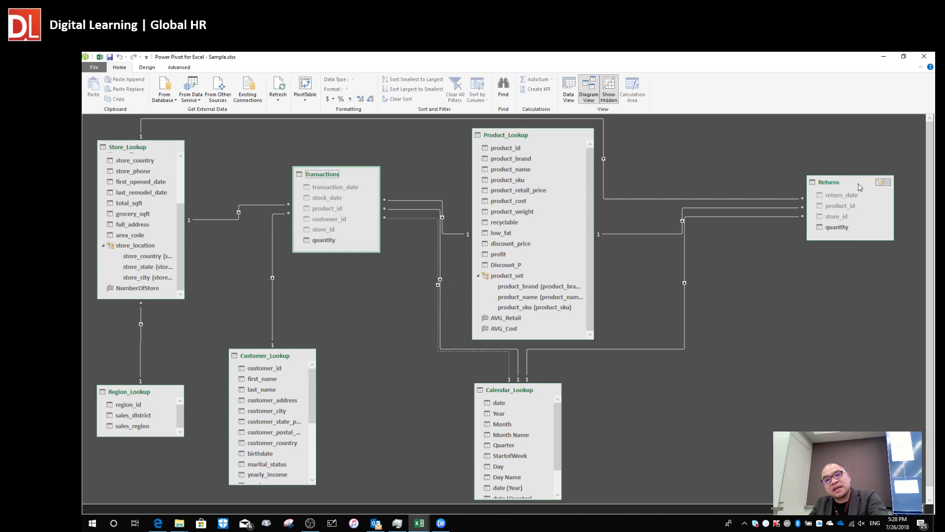
Move the Returns table up beside Product_Lookup in the diagram.
left_click_drag(846, 185, 850, 148)
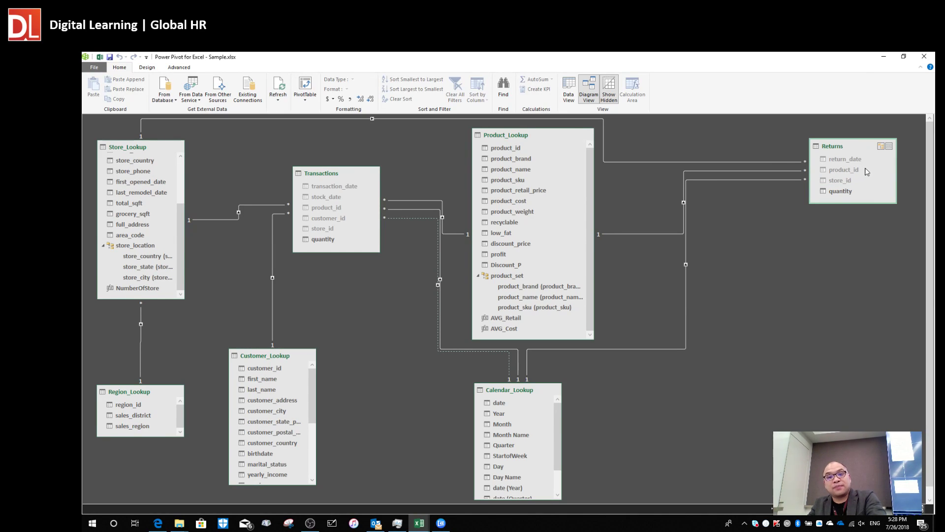
key("alt+Tab")
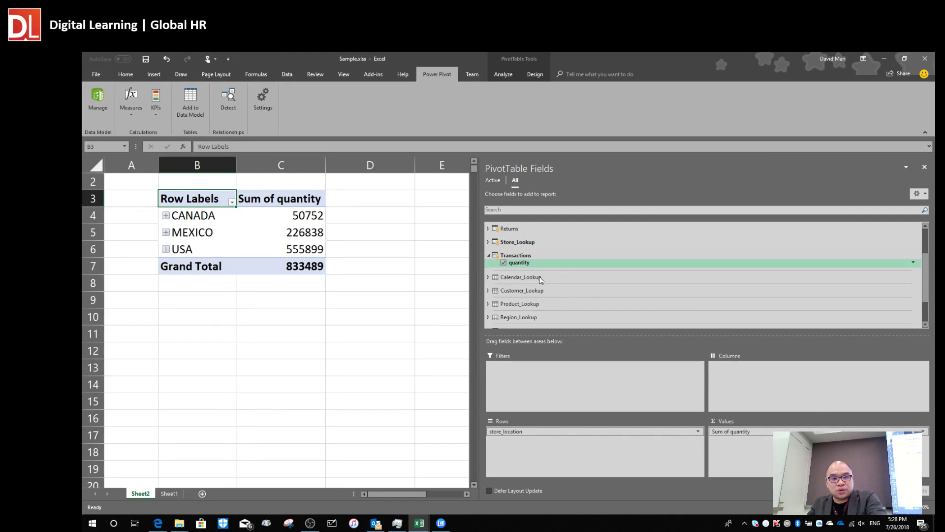
Add Returns quantity to the values: CANADA 541, MEXICO 2317, USA 5431.
left_click(489, 255)
scroll(494, 262, "down", 3)
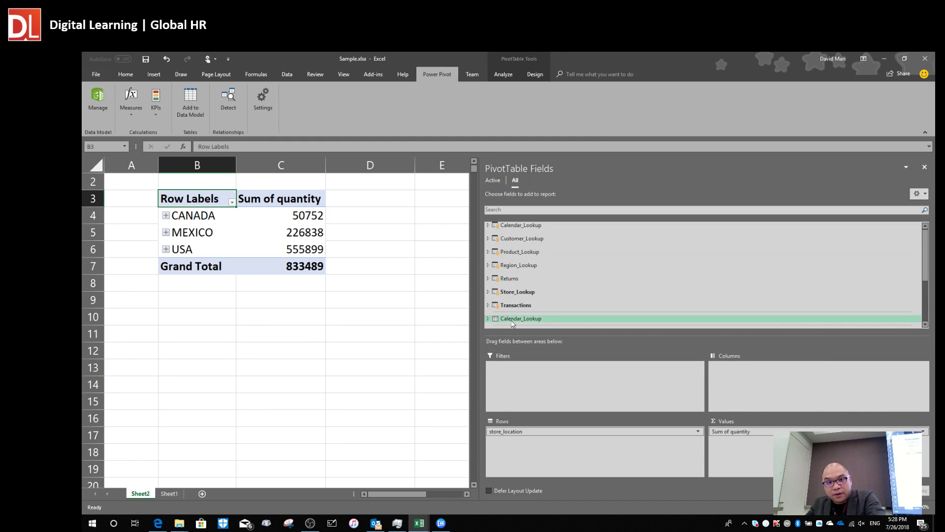
left_click(489, 280)
left_click_drag(518, 286, 761, 453)
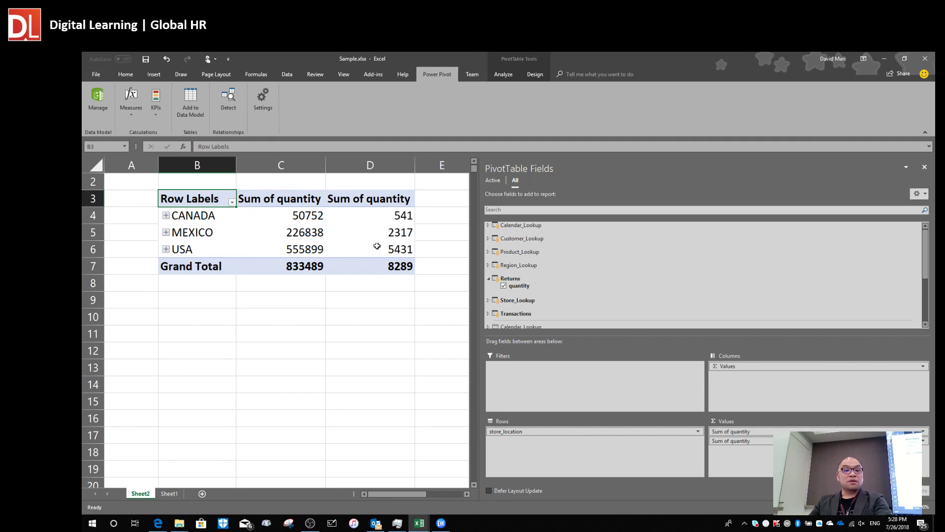
key("alt+Tab")
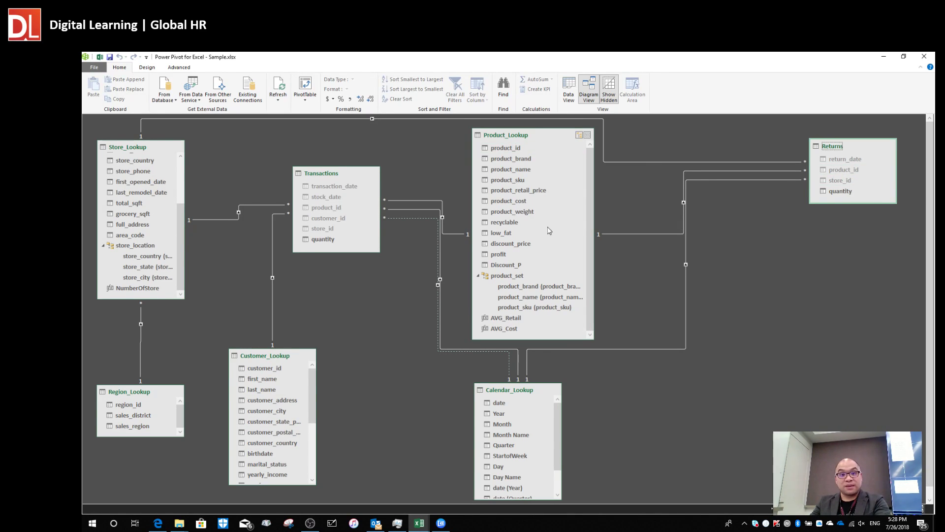
Move Transactions lower and left and Product_Lookup left and down, bringing them closer.
mouse_move(333, 178)
left_mouse_down()
mouse_move(345, 198)
mouse_move(332, 196)
left_mouse_up()
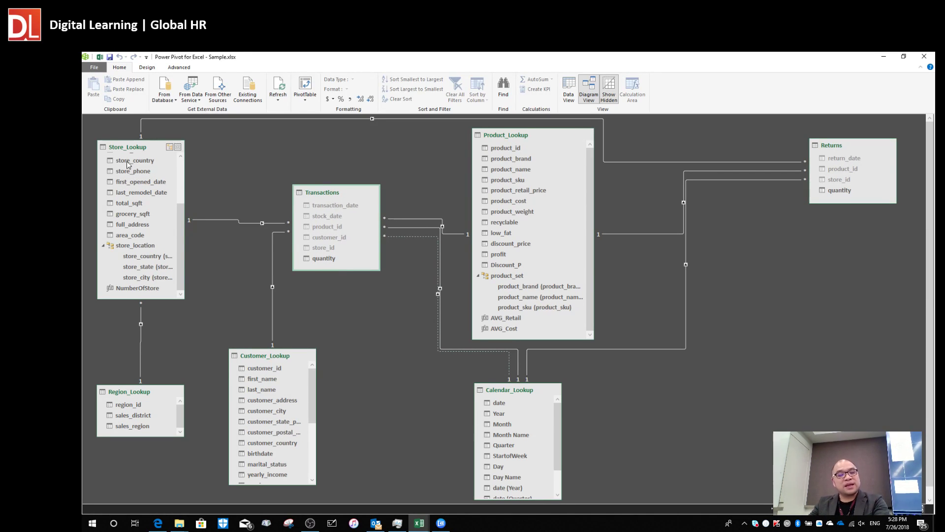
left_click_drag(516, 133, 485, 144)
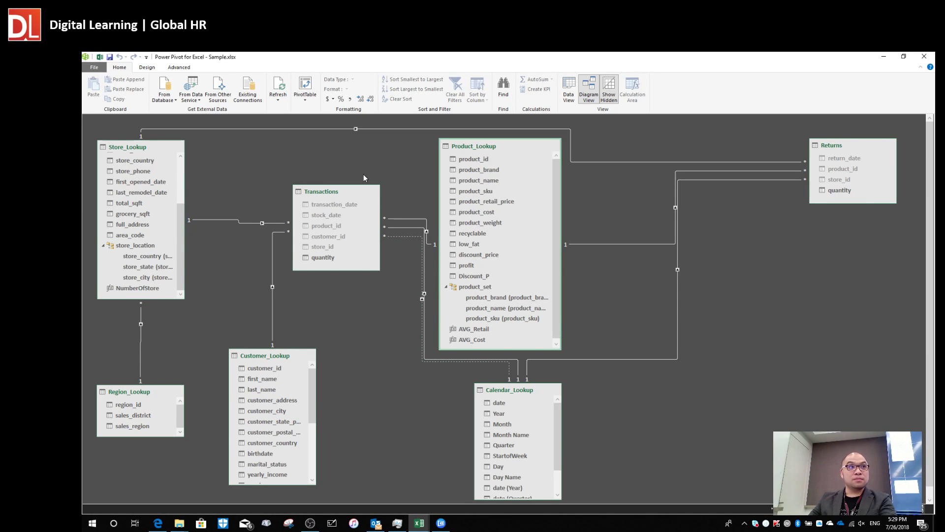
left_click_drag(332, 194, 319, 199)
left_click_drag(483, 150, 463, 154)
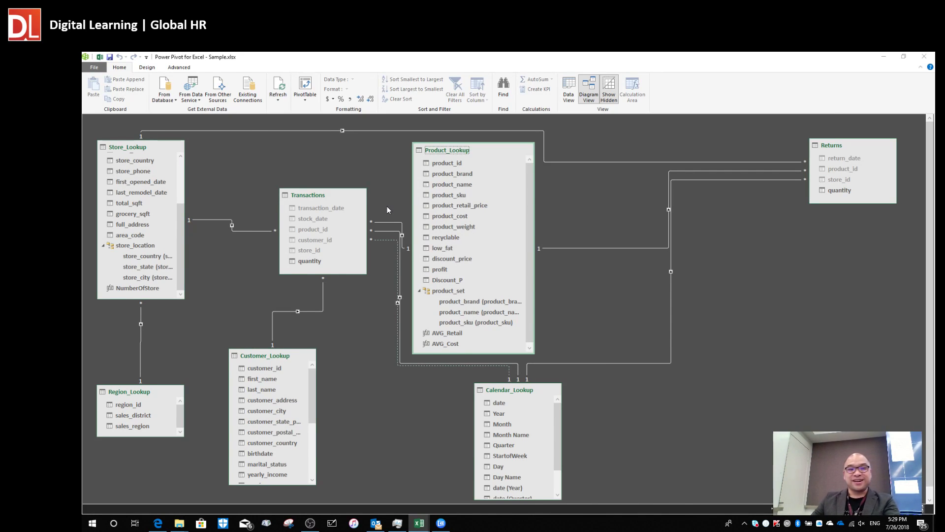
key("alt+Tab")
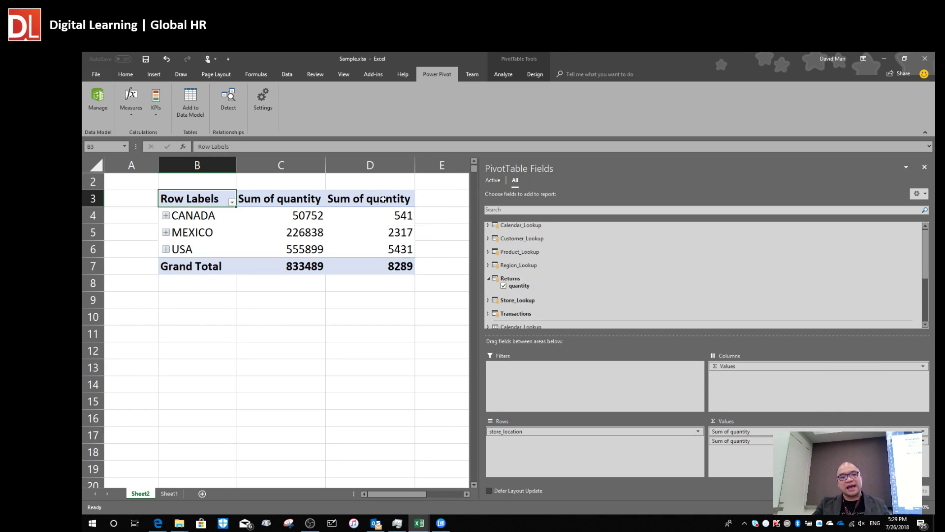
left_click(488, 279)
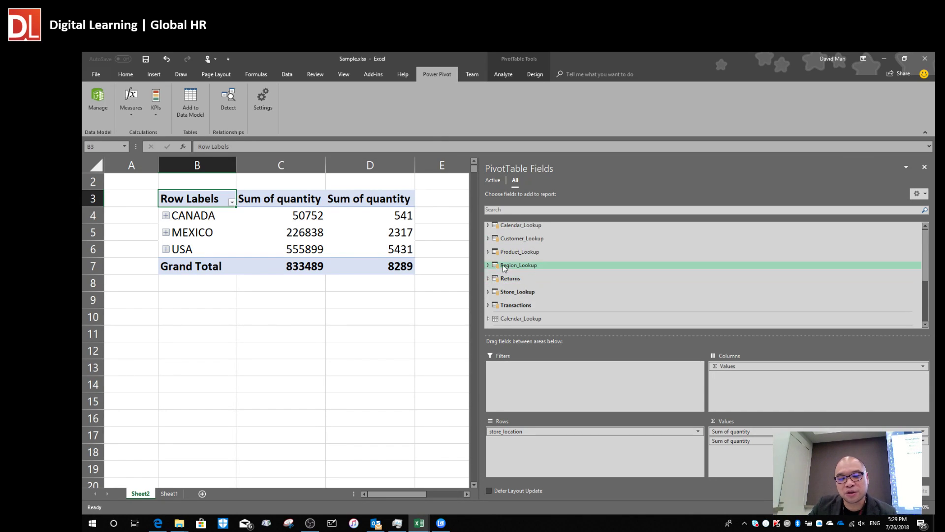
scroll(547, 259, "down", 1)
scroll(558, 259, "up", 1)
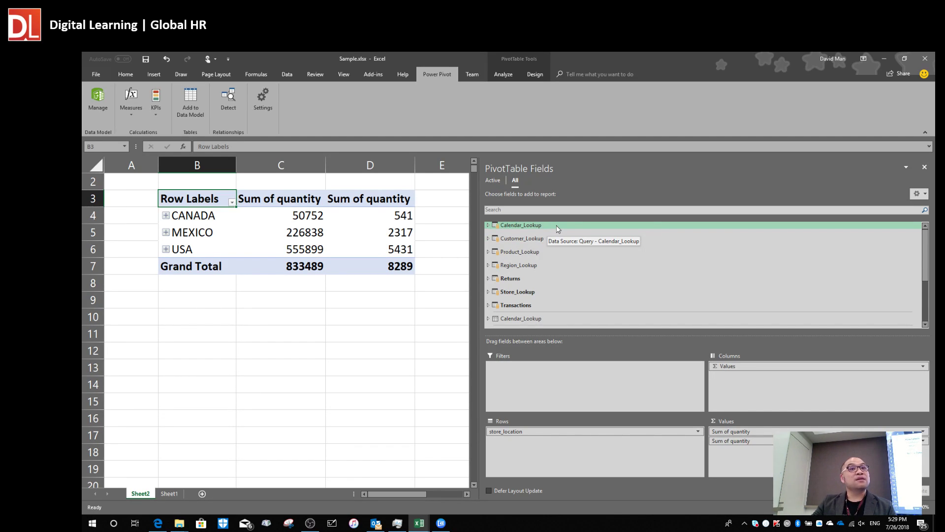
left_click(540, 225)
scroll(568, 265, "down", 1)
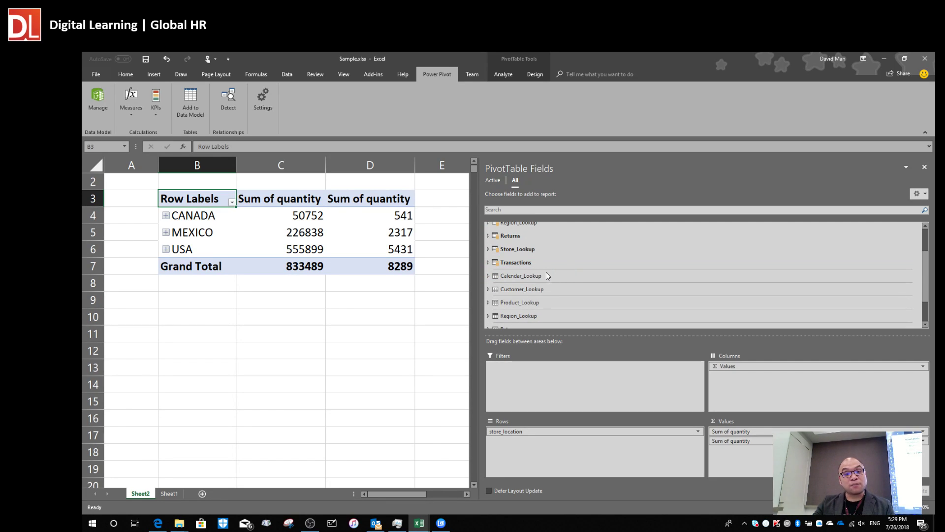
scroll(550, 277, "down", 1)
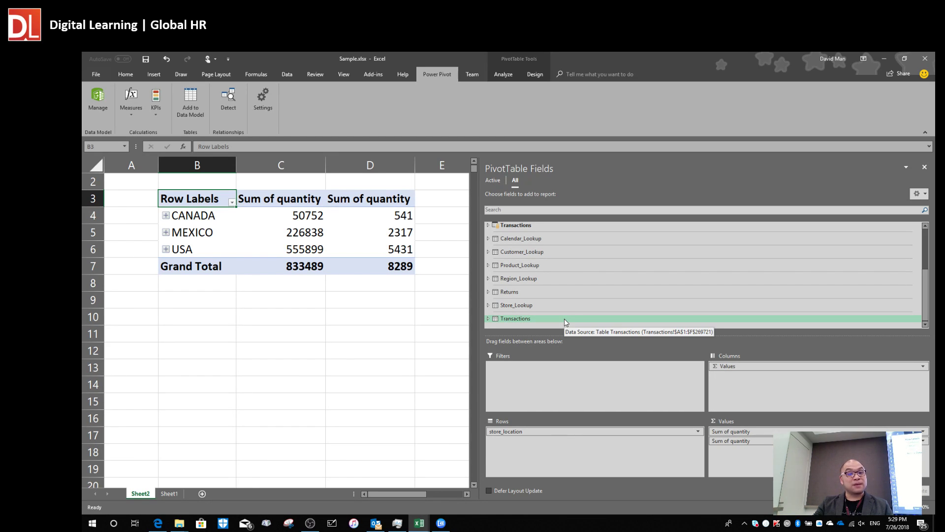
scroll(565, 318, "up", 1)
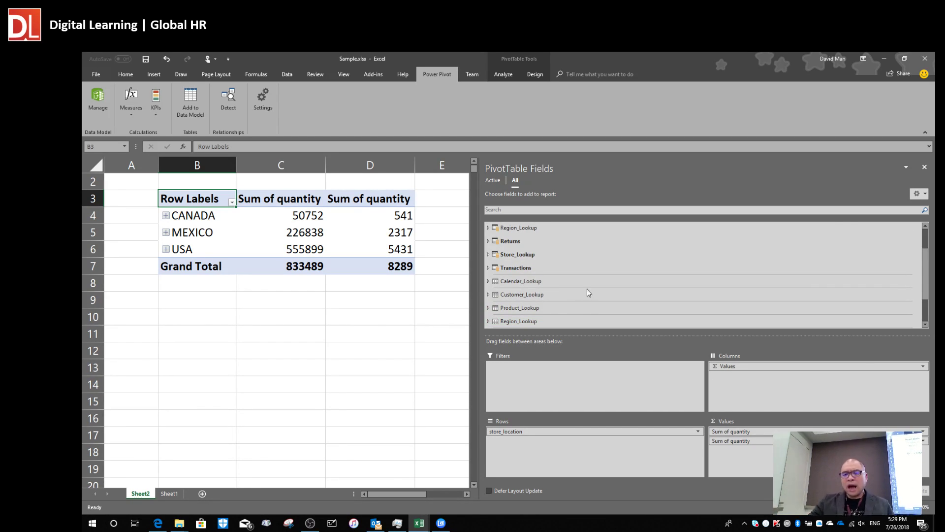
scroll(562, 270, "up", 1)
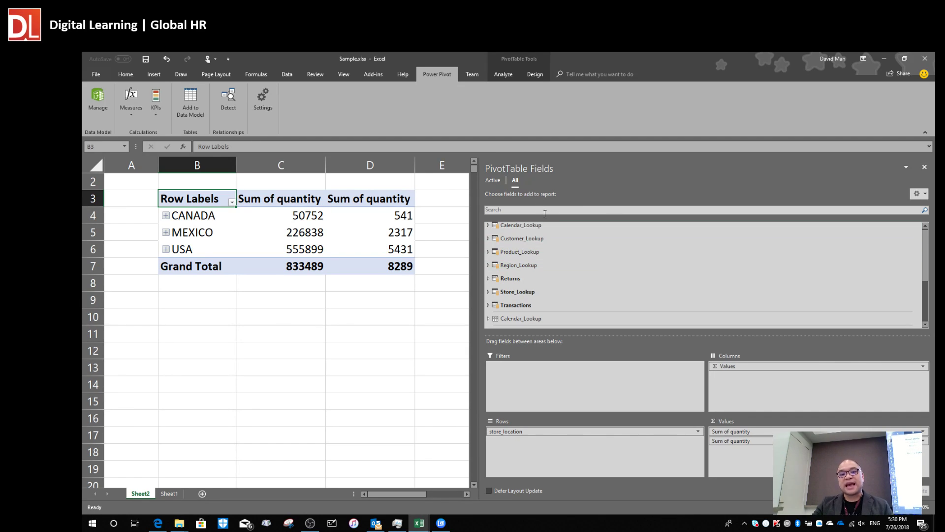
left_click(494, 180)
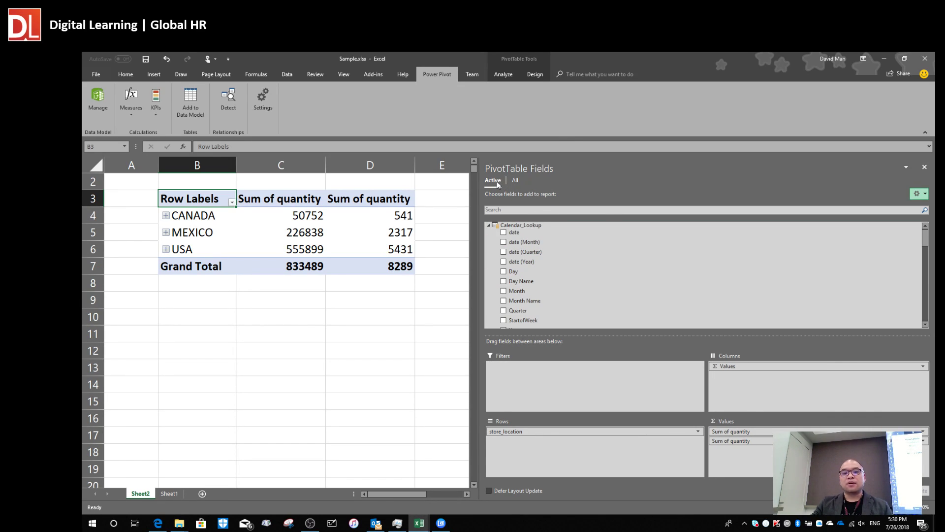
left_click(488, 225)
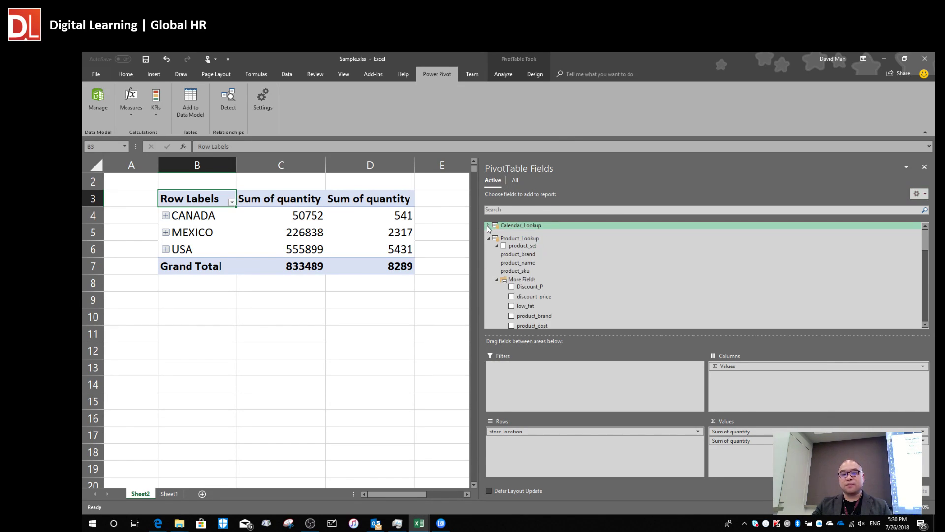
left_click(488, 251)
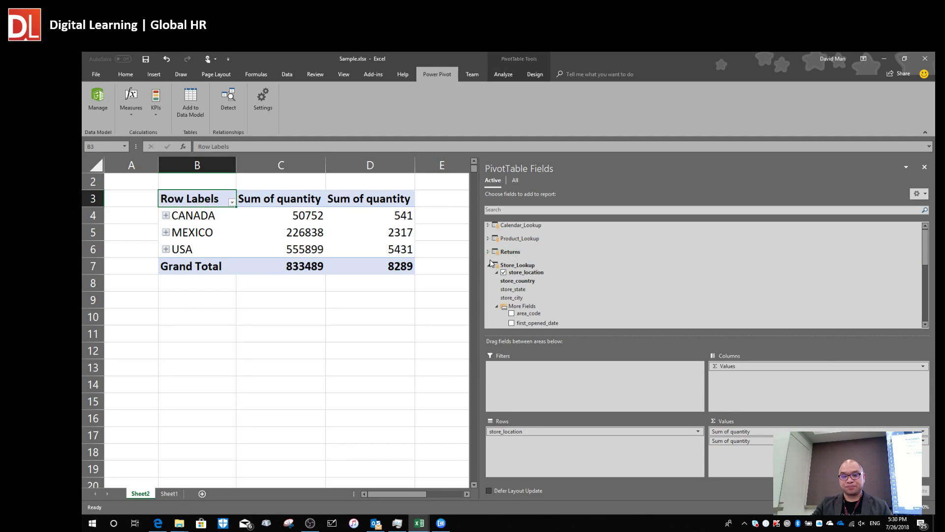
left_click(488, 264)
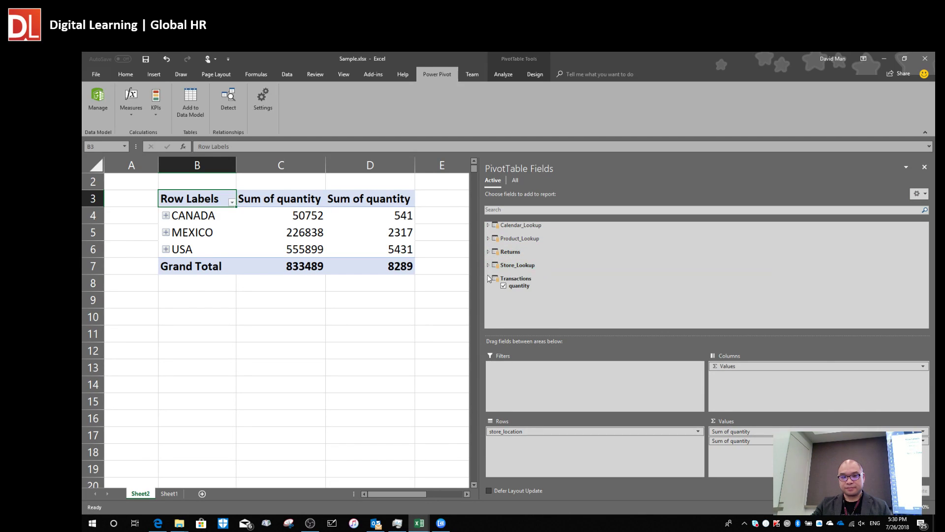
left_click(515, 181)
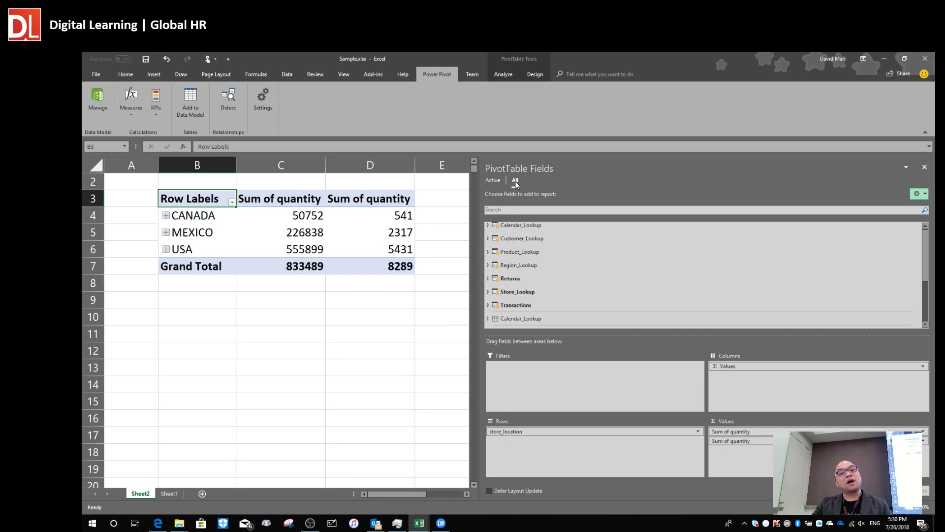
left_click(492, 181)
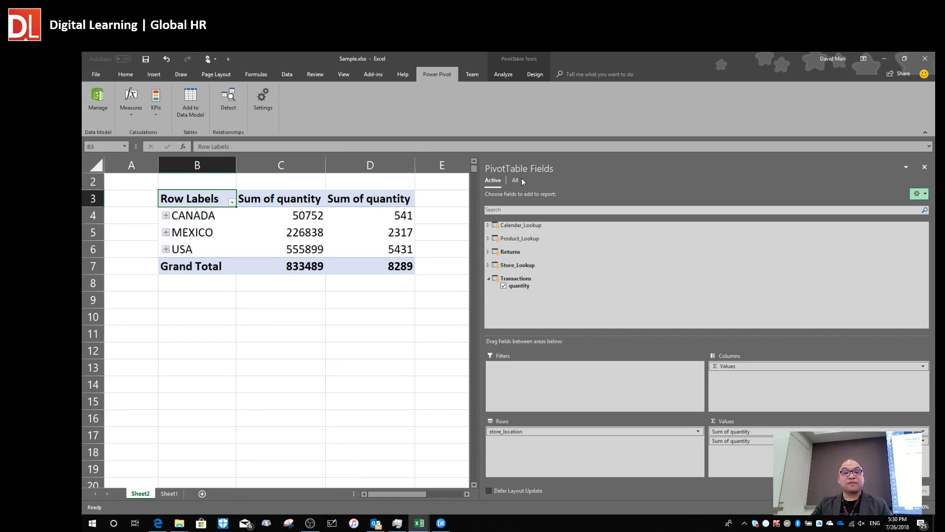
left_click(519, 179)
left_click(500, 182)
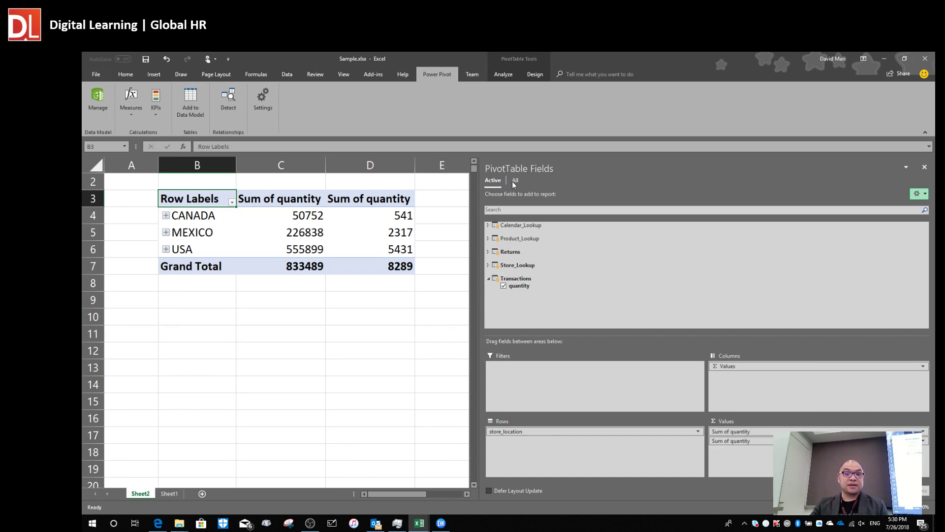
left_click(514, 181)
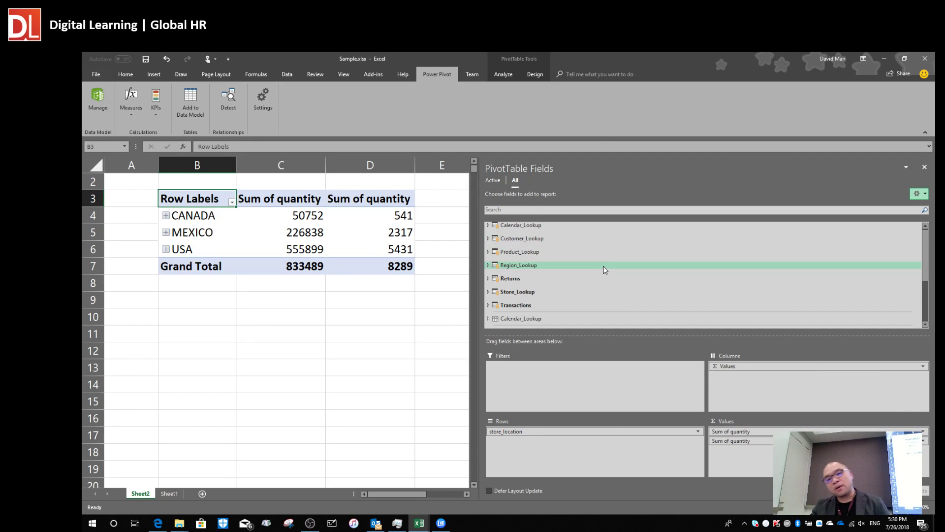
scroll(611, 257, "down", 2)
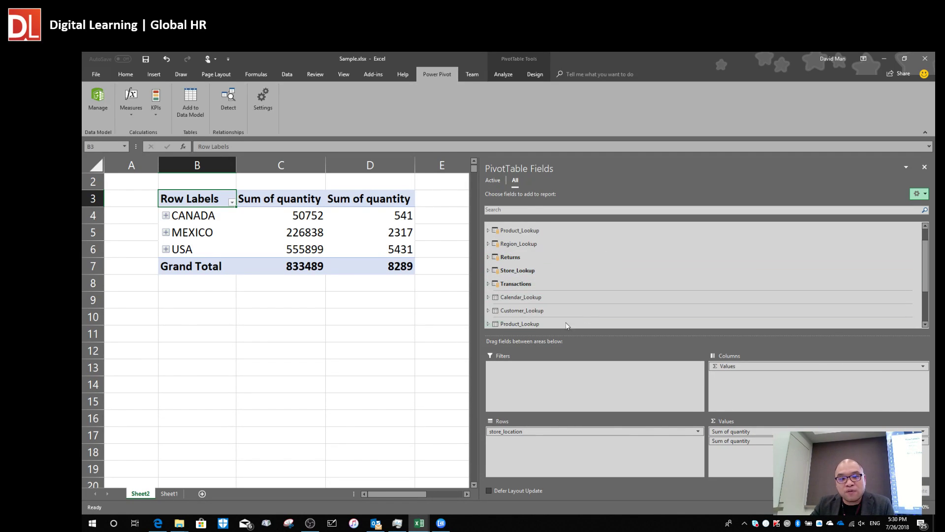
right_click(540, 297)
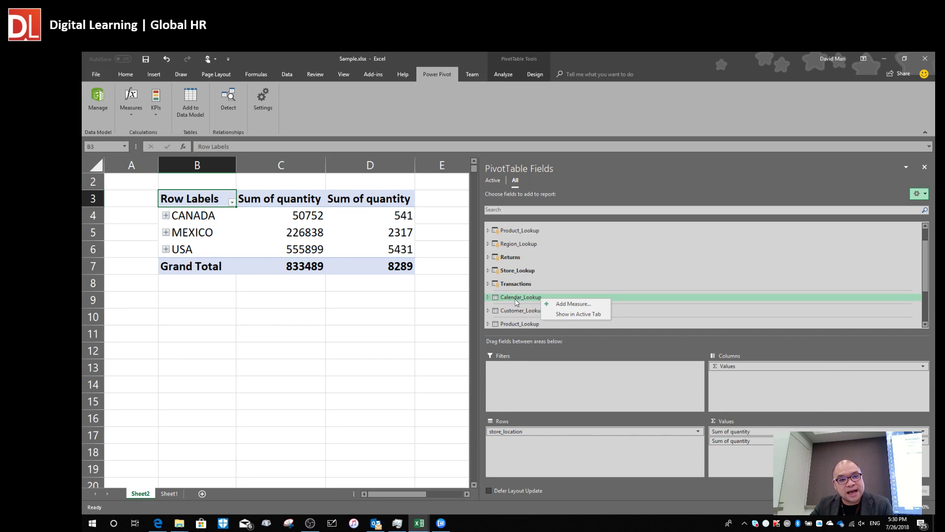
left_click(590, 315)
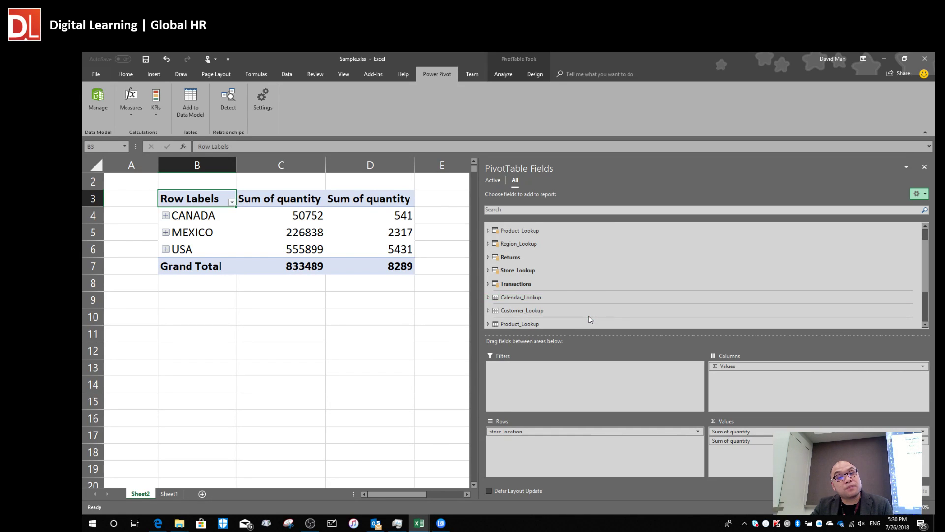
right_click(537, 297)
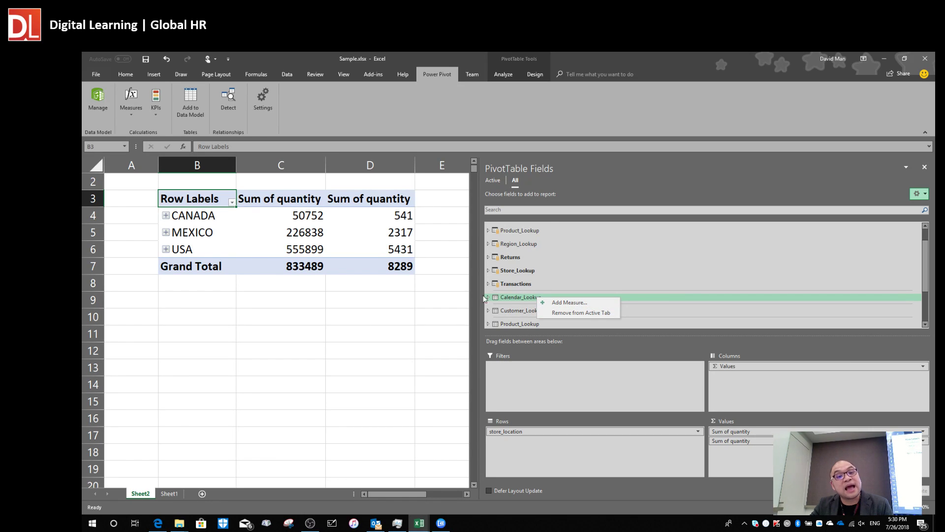
left_click(493, 181)
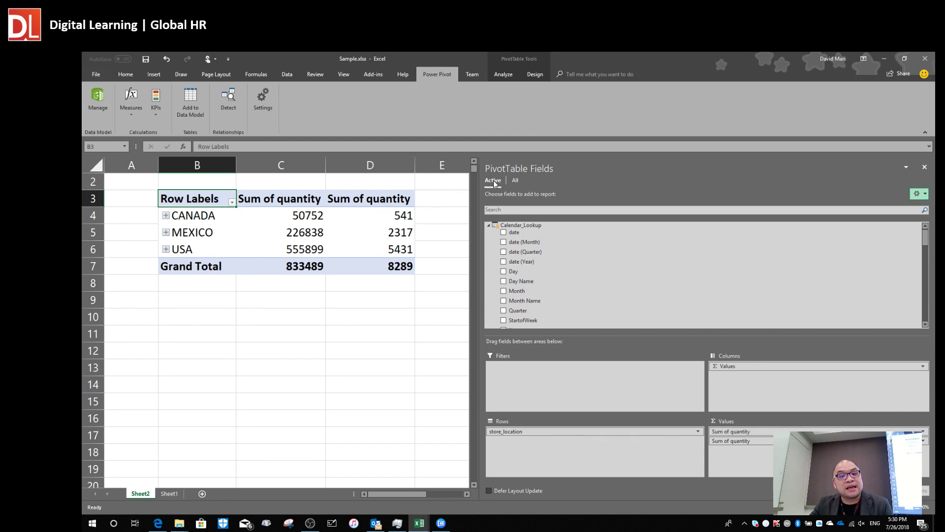
left_click(489, 224)
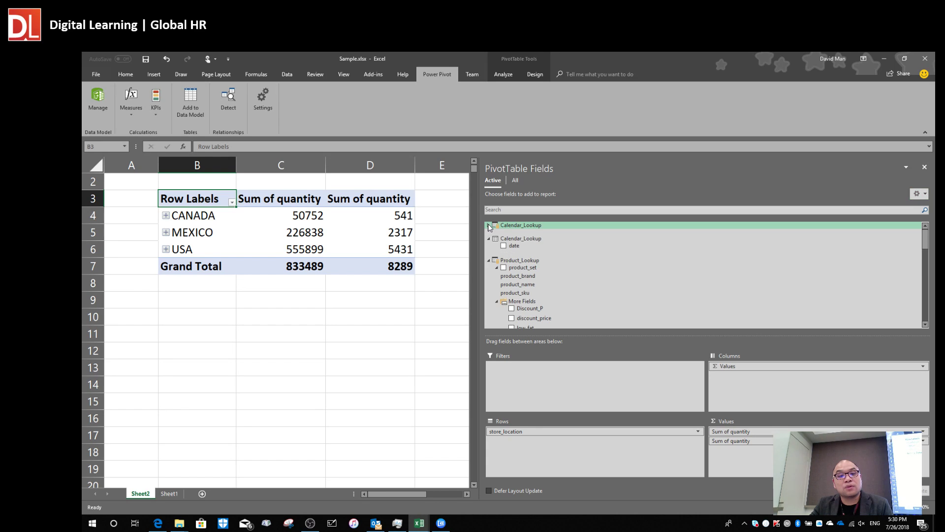
left_click(488, 261)
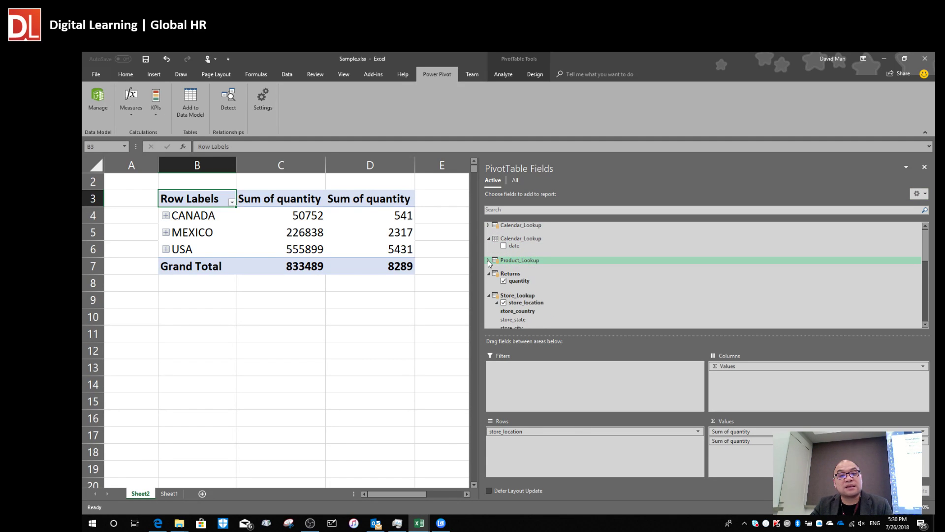
left_click(488, 296)
left_click(489, 309)
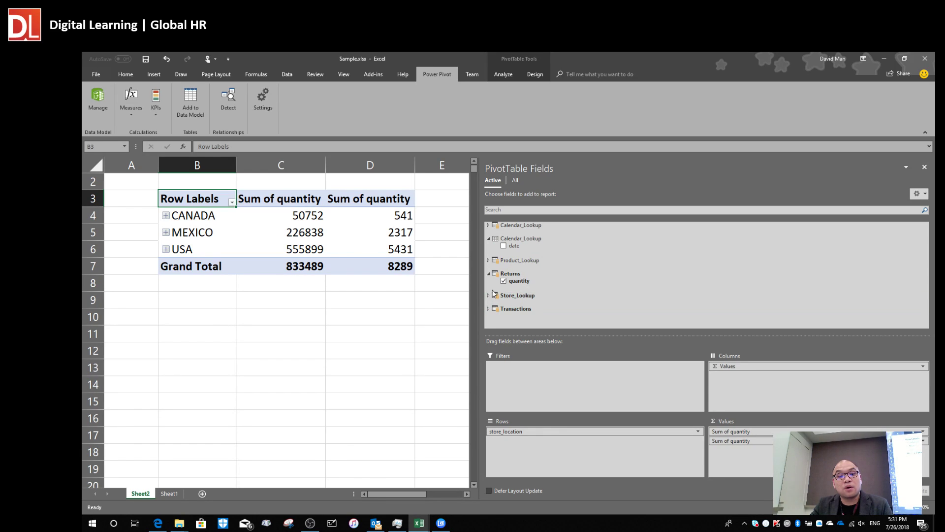
right_click(515, 239)
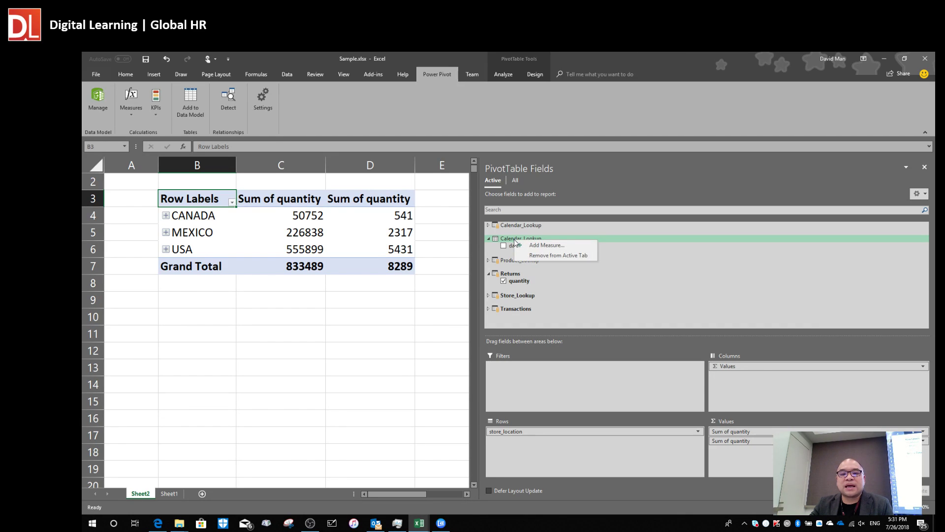
left_click(554, 256)
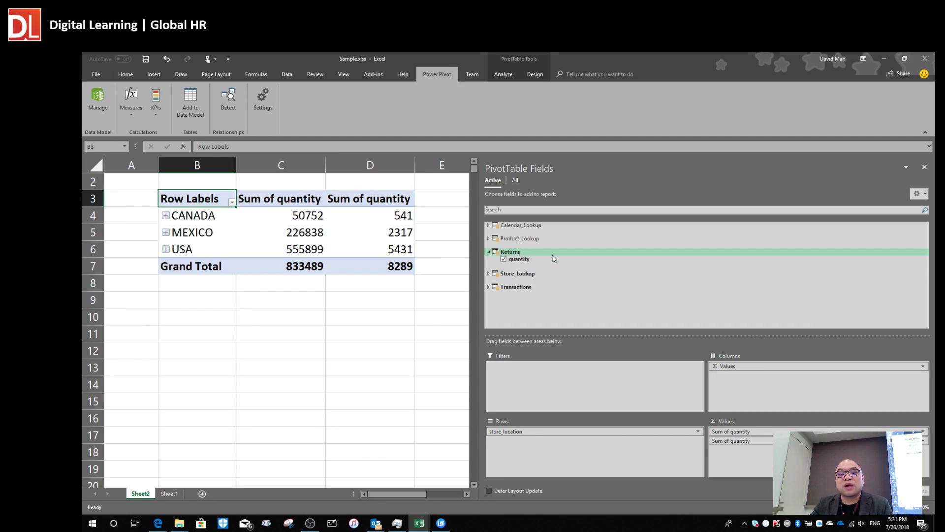
left_click(489, 252)
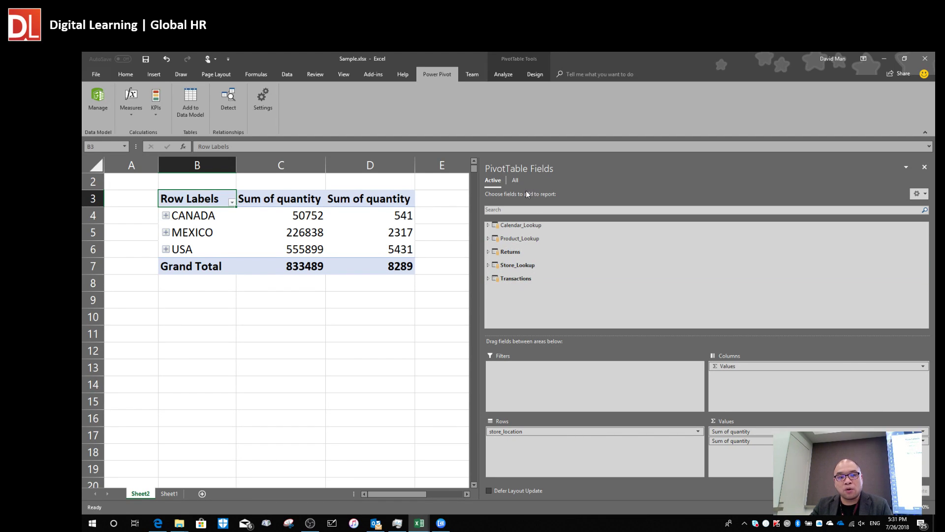
left_click(515, 181)
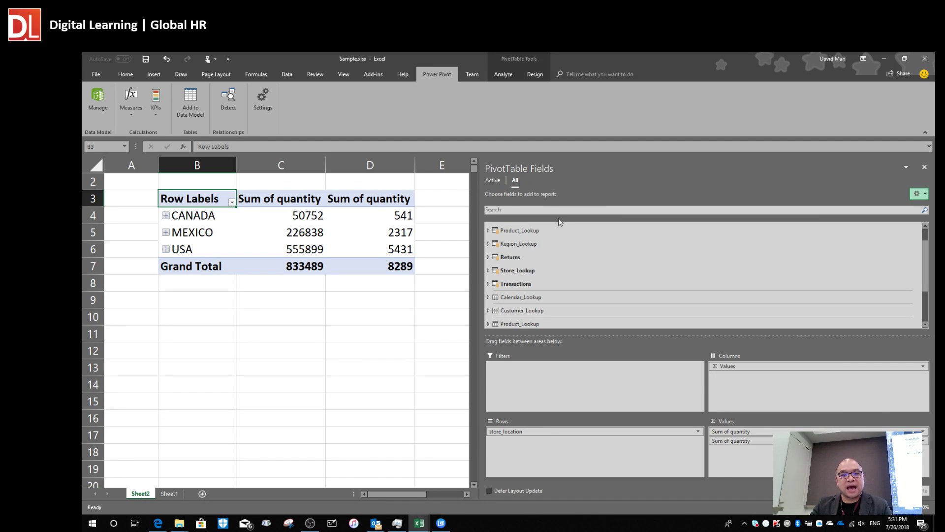
Switch the PivotTable Fields list to Active, showing only the five tables in use.
left_click(493, 181)
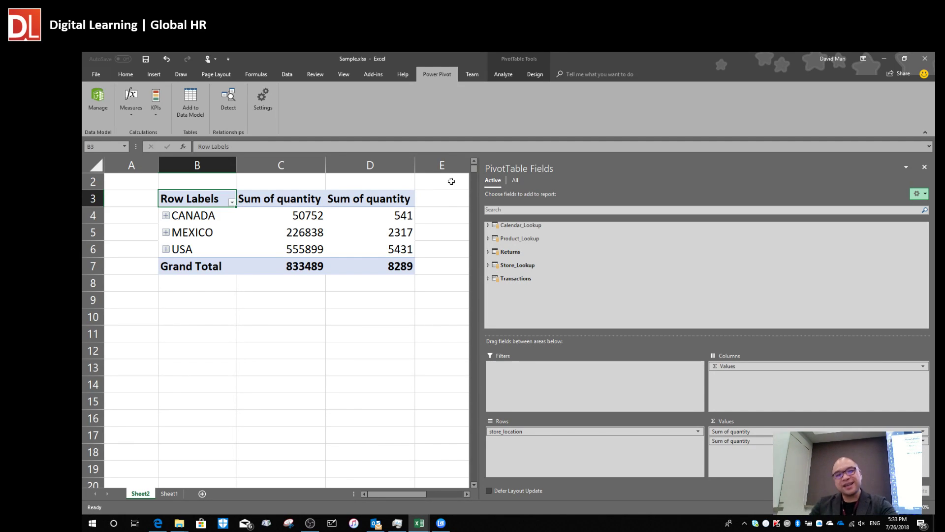
key("alt+Tab")
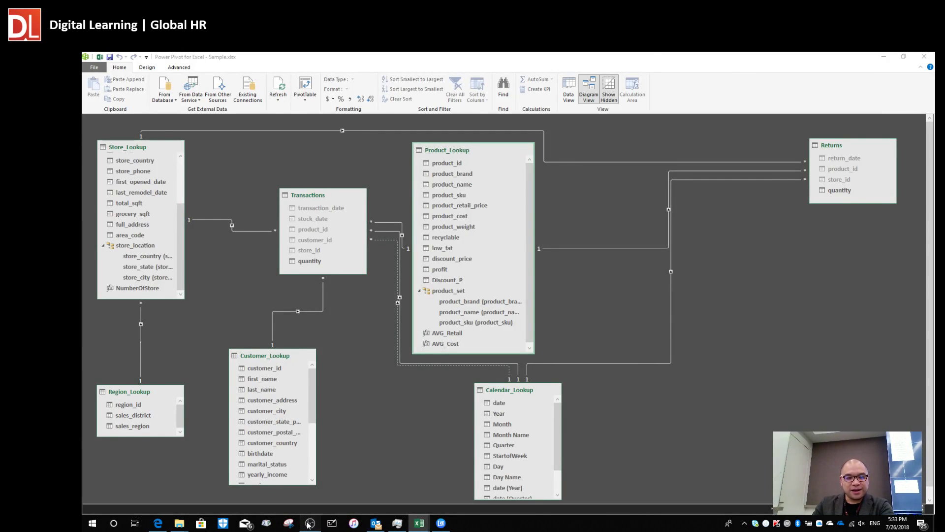
left_click(310, 523)
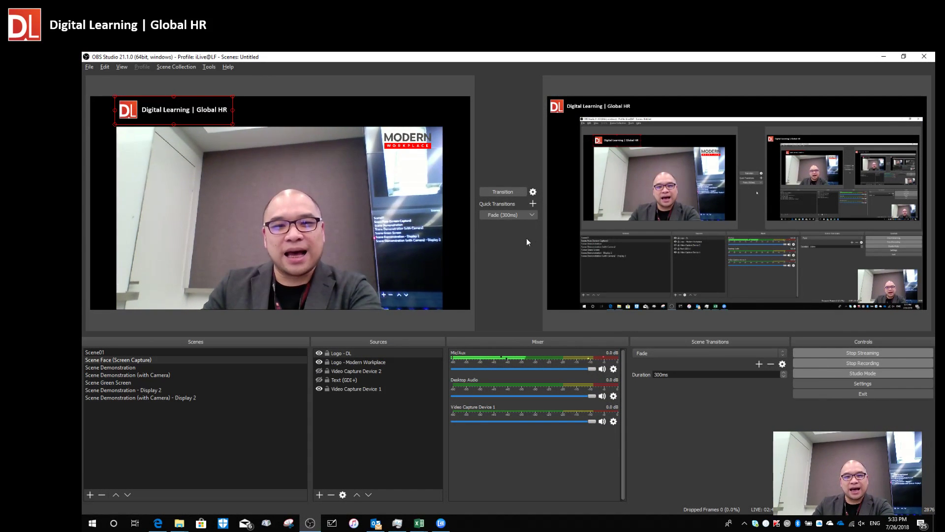